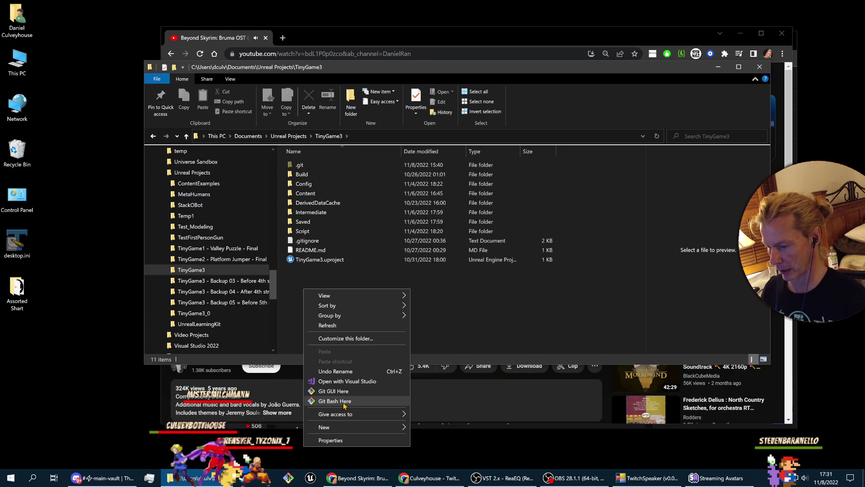
Open an enlarged Git Bash window with bigger text in the TinyGame3 folder and check the repository with git status.
{"action": "left_click_drag", "start_coordinate": [363, 255], "coordinate": [698, 414]}
{"action": "key", "text": "ctrl+plus"}
{"action": "key", "text": "ctrl+plus"}
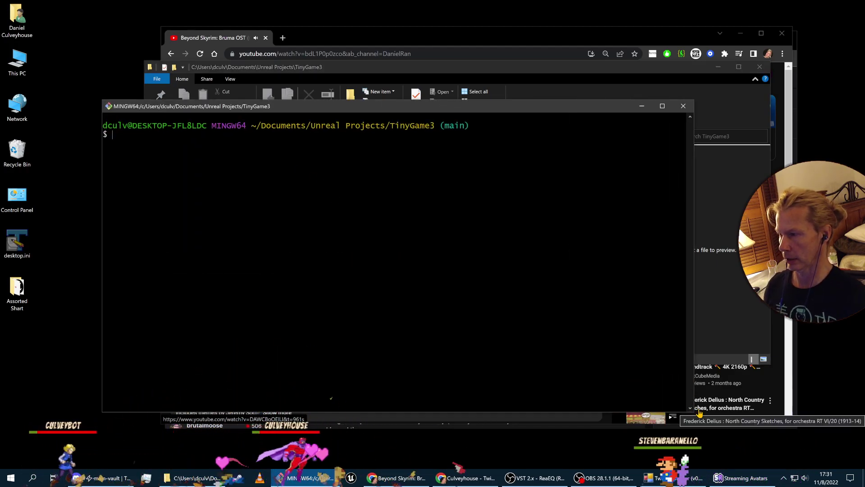
{"action": "type", "text": "git status"}
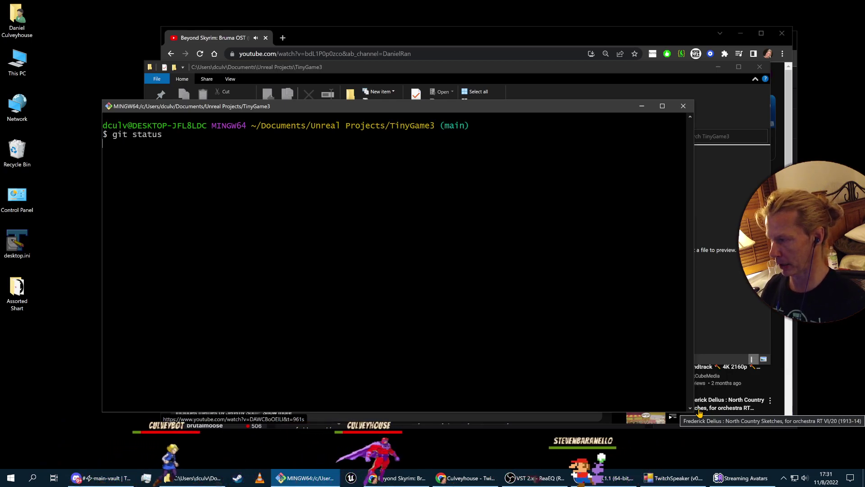
{"action": "key", "text": "Return"}
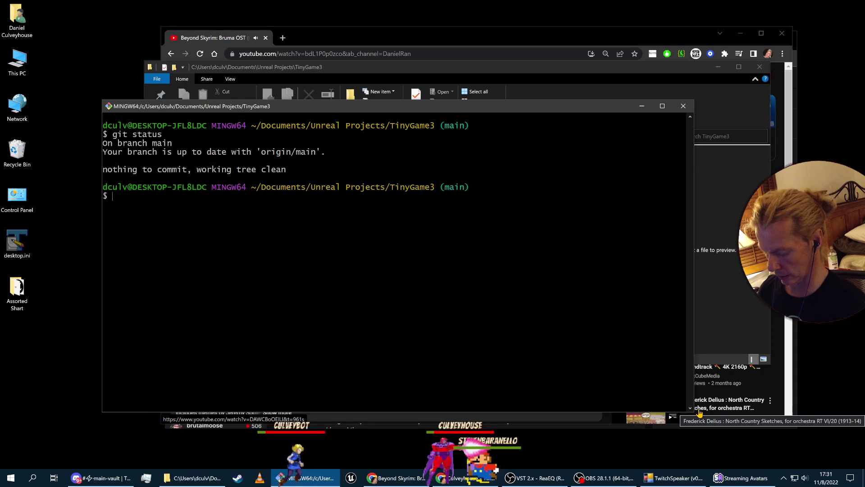
List the TinyGame3 commit history with git log and read down through the older commit messages.
{"action": "type", "text": "git -"}
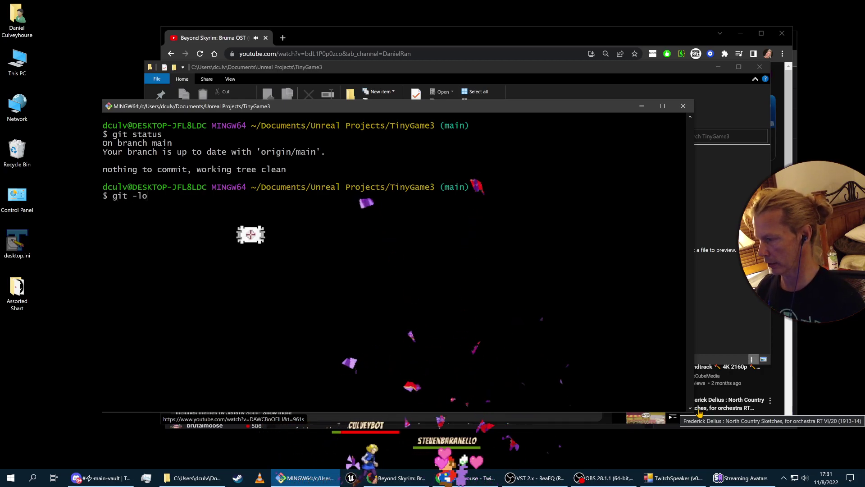
{"action": "key", "text": "BackSpace"}
{"action": "type", "text": "log"}
{"action": "key", "text": "Return"}
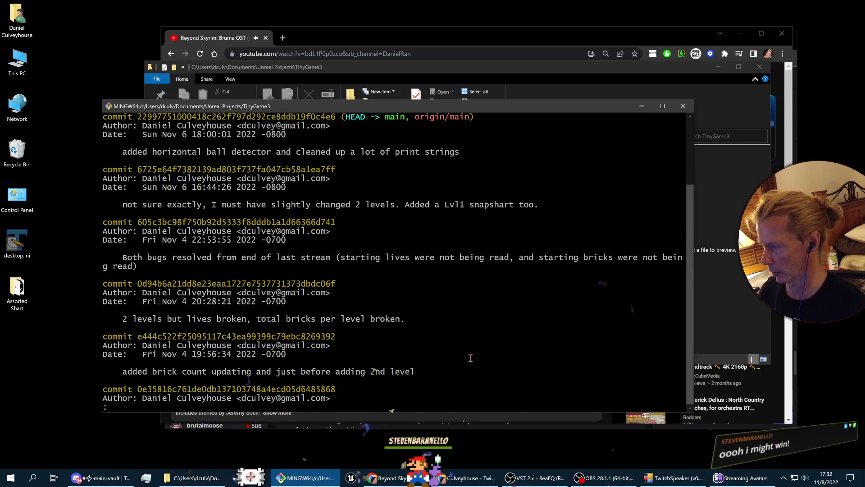
{"action": "key", "text": "Down"}
{"action": "key", "text": "Down"}
{"action": "key", "text": "Down"}
{"action": "key", "text": "Down"}
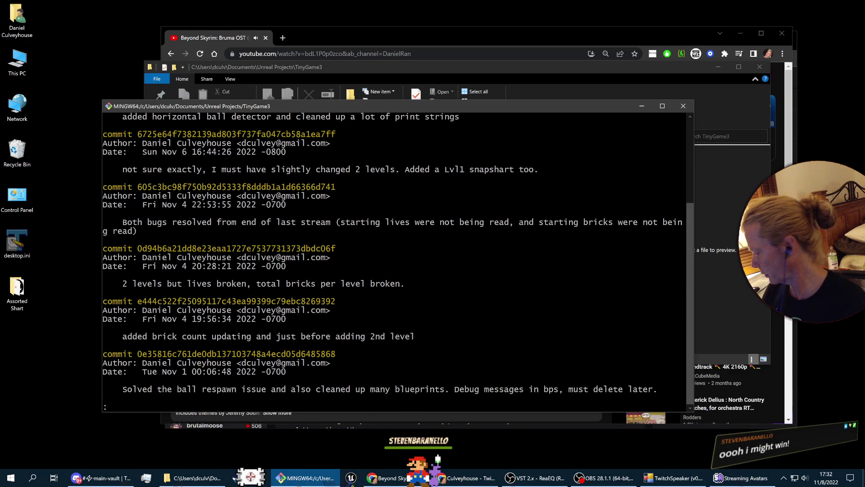
{"action": "key", "text": "Down"}
{"action": "key", "text": "Down"}
{"action": "key", "text": "Down"}
{"action": "key", "text": "Down"}
{"action": "key", "text": "Down"}
{"action": "key", "text": "Down"}
{"action": "key", "text": "Down"}
{"action": "key", "text": "Down"}
{"action": "key", "text": "Down"}
{"action": "key", "text": "Down"}
{"action": "key", "text": "Down"}
{"action": "key", "text": "Down"}
{"action": "key", "text": "Down"}
{"action": "key", "text": "Down"}
{"action": "key", "text": "Down"}
{"action": "key", "text": "Down"}
{"action": "key", "text": "Down"}
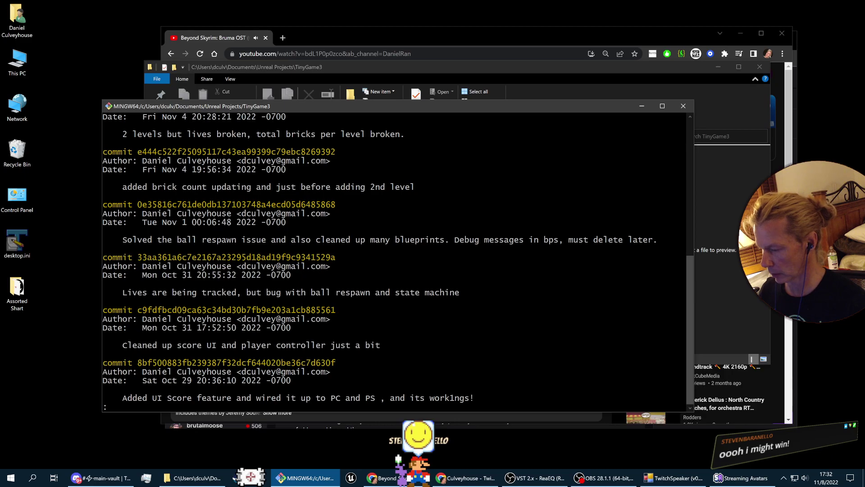
Return to the newest commits, highlight the "Both bugs resolved from end of last stream" message and quit the log.
{"action": "key", "text": "Up"}
{"action": "key", "text": "Up"}
{"action": "key", "text": "Up"}
{"action": "key", "text": "Up"}
{"action": "key", "text": "Up"}
{"action": "key", "text": "Up"}
{"action": "key", "text": "Up"}
{"action": "key", "text": "Up"}
{"action": "key", "text": "Up"}
{"action": "key", "text": "Up"}
{"action": "key", "text": "Up"}
{"action": "key", "text": "Up"}
{"action": "key", "text": "Up"}
{"action": "key", "text": "Up"}
{"action": "key", "text": "Up"}
{"action": "key", "text": "Up"}
{"action": "key", "text": "Up"}
{"action": "key", "text": "Up"}
{"action": "key", "text": "Up"}
{"action": "key", "text": "Up"}
{"action": "key", "text": "Up"}
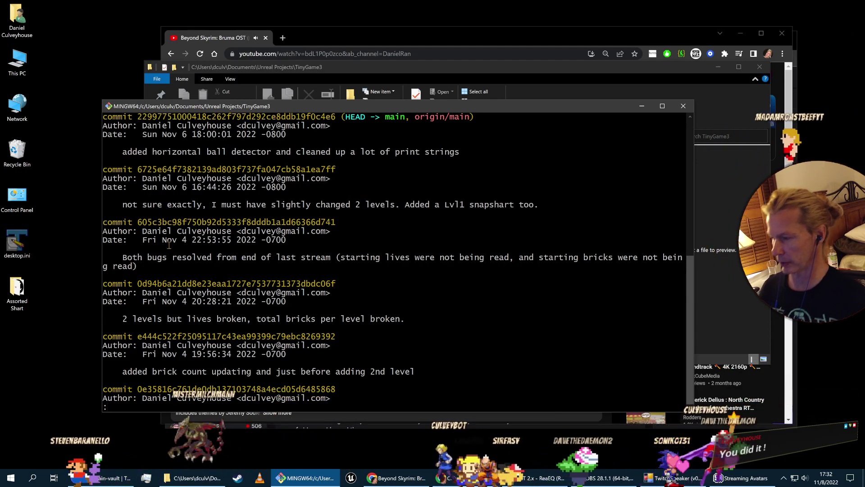
{"action": "left_click_drag", "start_coordinate": [123, 256], "coordinate": [140, 266]}
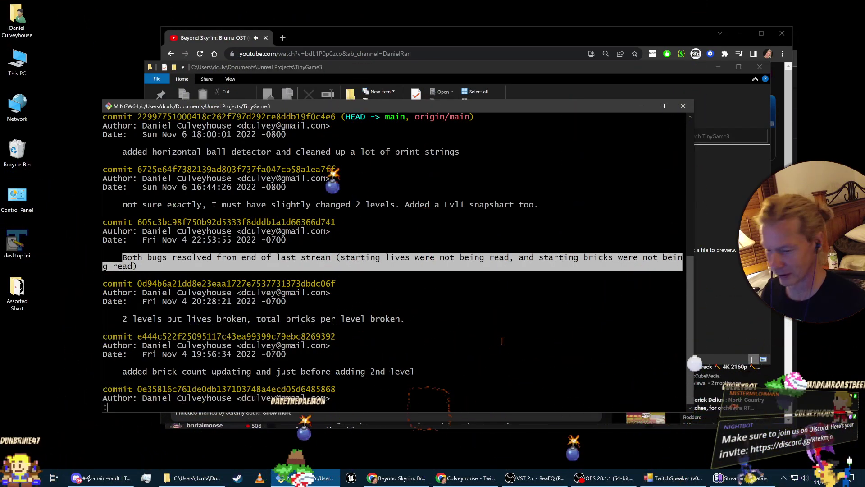
{"action": "key", "text": "q"}
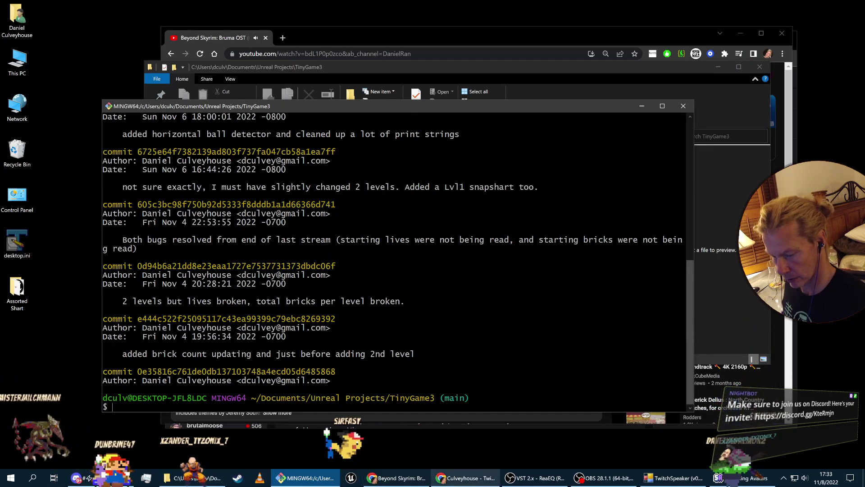
Check the Streaming Avatars window, the YouTube soundtrack's volume and the OBS audio mixer, and return to Git Bash.
{"action": "left_click", "coordinate": [717, 479]}
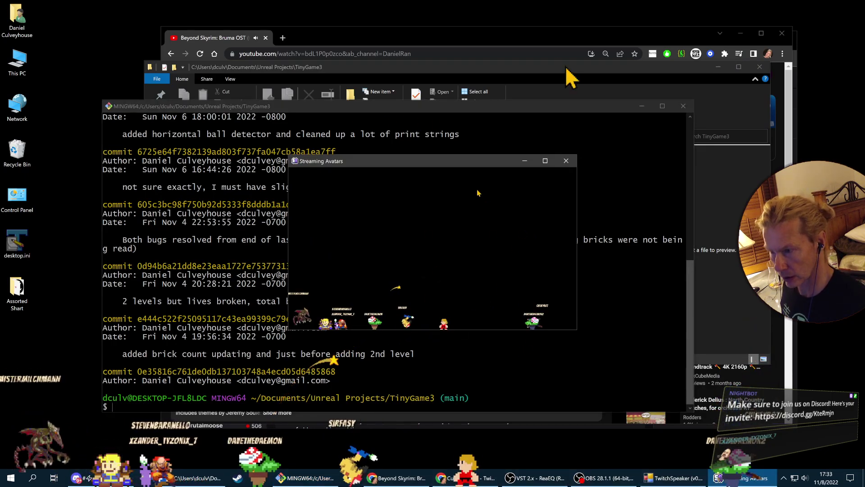
{"action": "left_click", "coordinate": [657, 311]}
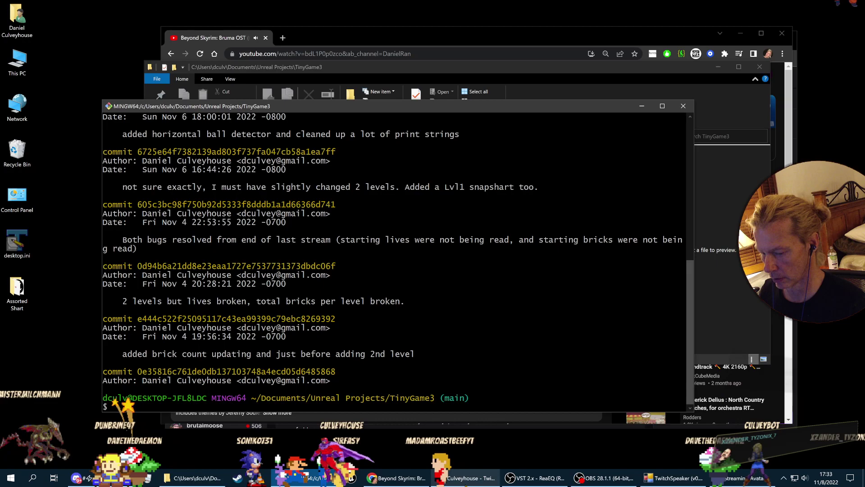
{"action": "left_click", "coordinate": [369, 416]}
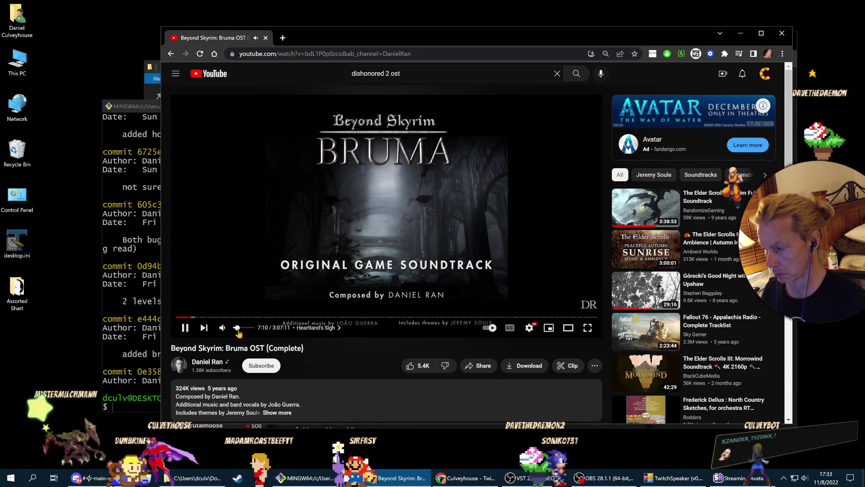
{"action": "left_click", "coordinate": [598, 479]}
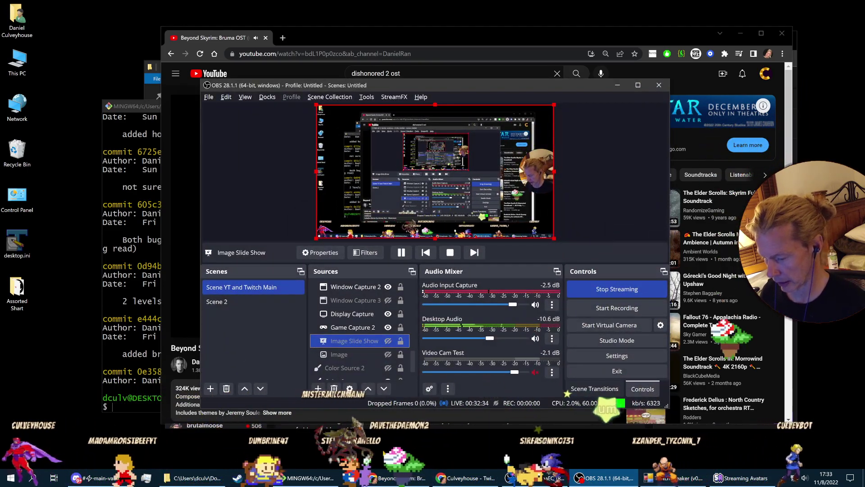
{"action": "left_click", "coordinate": [181, 294]}
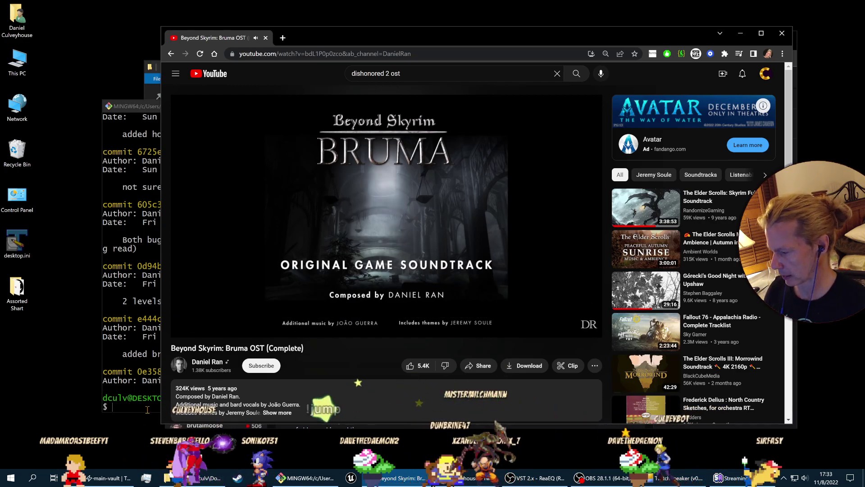
{"action": "left_click", "coordinate": [147, 409]}
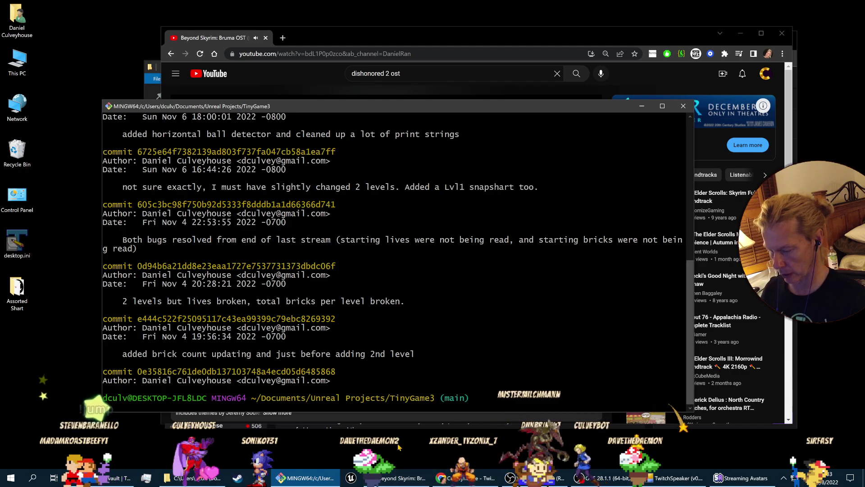
Switch to File Explorer and open TinyGame3.uproject from the TinyGame3 folder in Unreal Editor.
{"action": "left_click", "coordinate": [202, 483]}
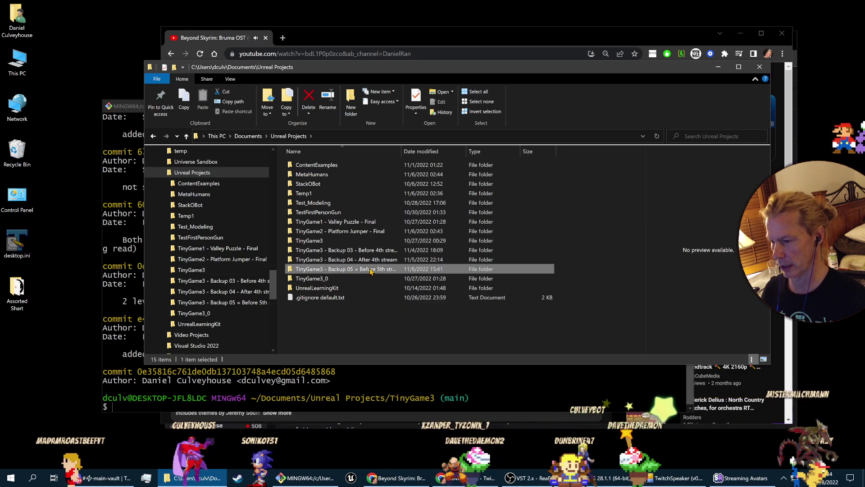
{"action": "double_click", "coordinate": [320, 241]}
{"action": "double_click", "coordinate": [320, 259]}
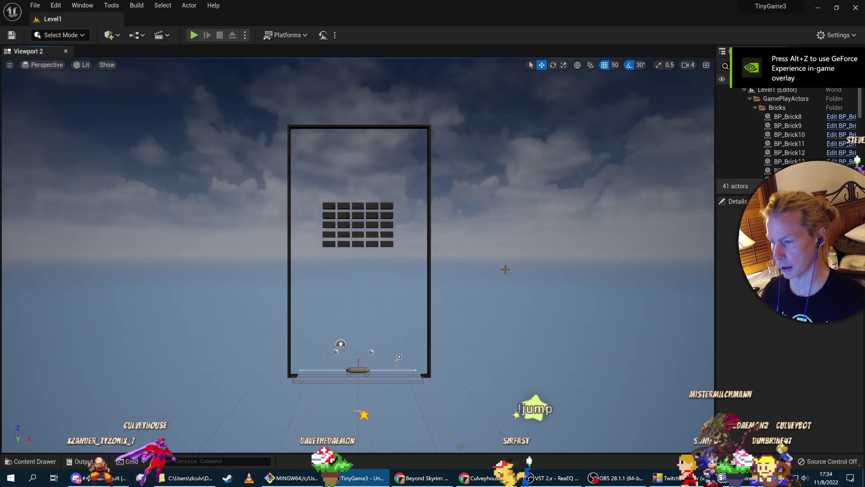
Play-test the brick-breaking game in Level1, stop it, and briefly run and stop a second play session.
{"action": "key", "text": "d"}
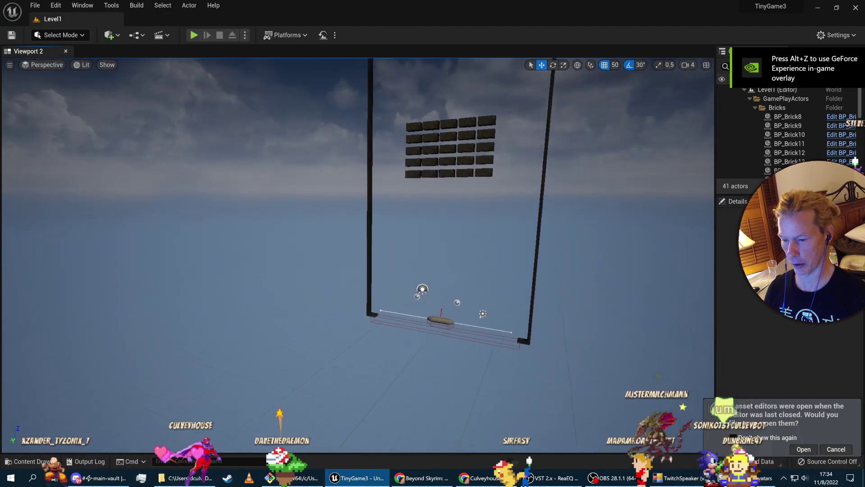
{"action": "key", "text": "w"}
{"action": "mouse_move", "coordinate": [358, 254]}
{"action": "right_mouse_down"}
{"action": "mouse_move", "coordinate": [358, 226]}
{"action": "mouse_move", "coordinate": [358, 252]}
{"action": "right_mouse_up"}
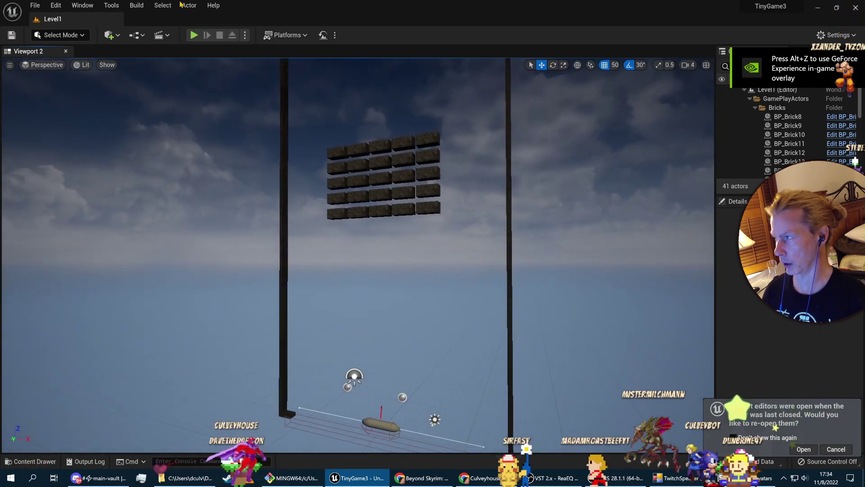
{"action": "key", "text": "alt+p"}
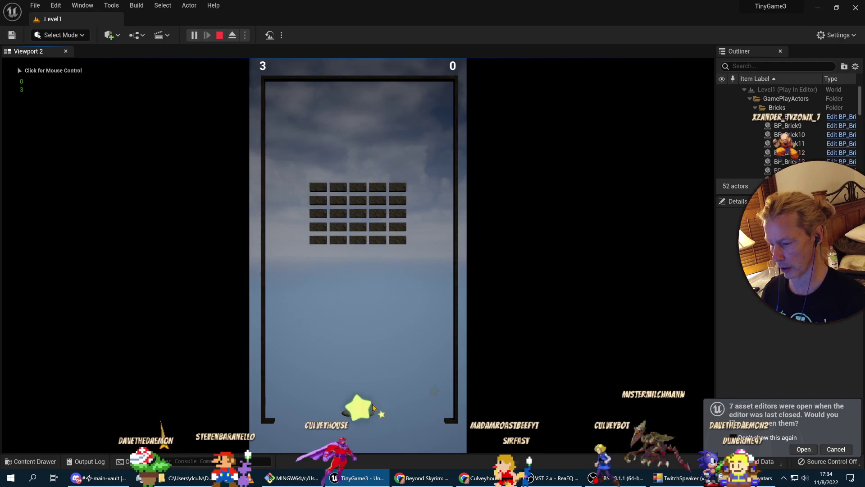
{"action": "left_click", "coordinate": [452, 73]}
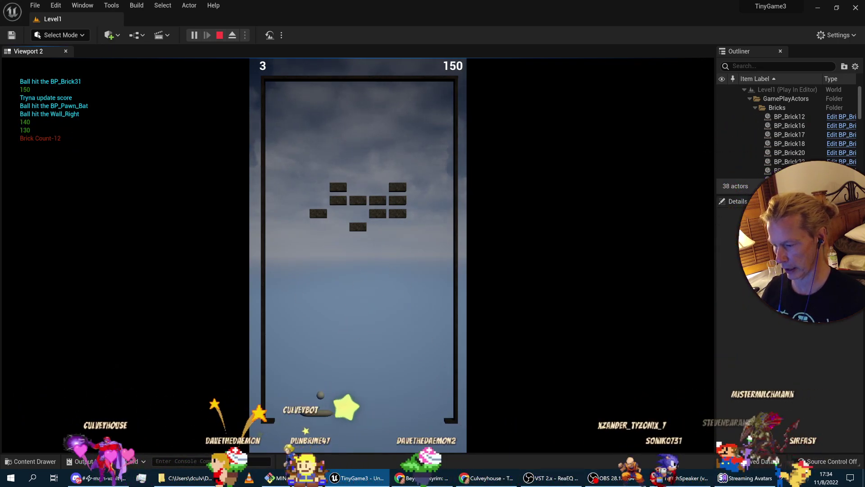
{"action": "key", "text": "Escape"}
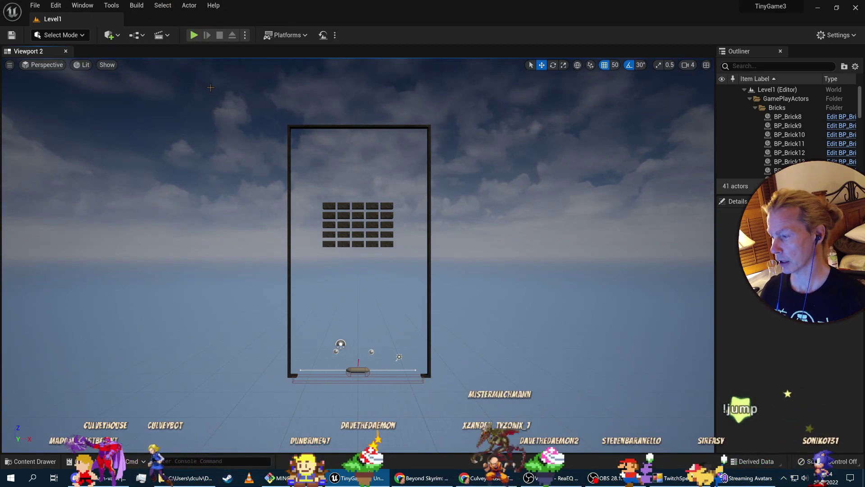
{"action": "left_click", "coordinate": [194, 35]}
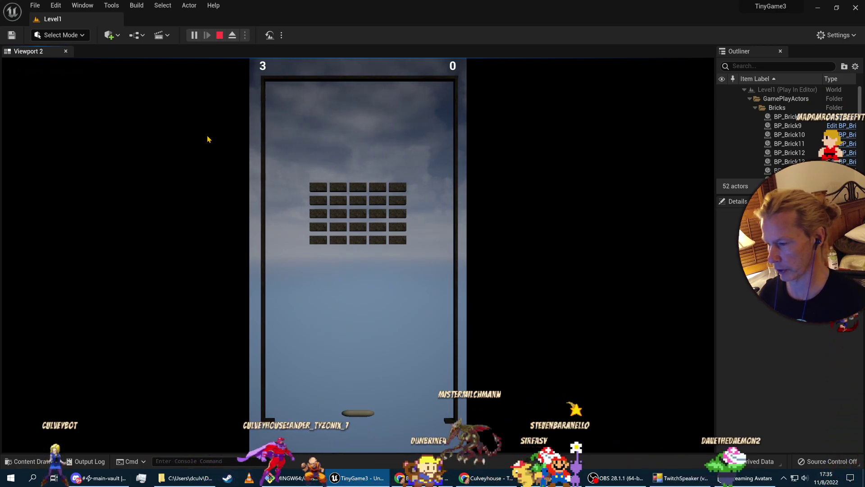
{"action": "left_click", "coordinate": [220, 35]}
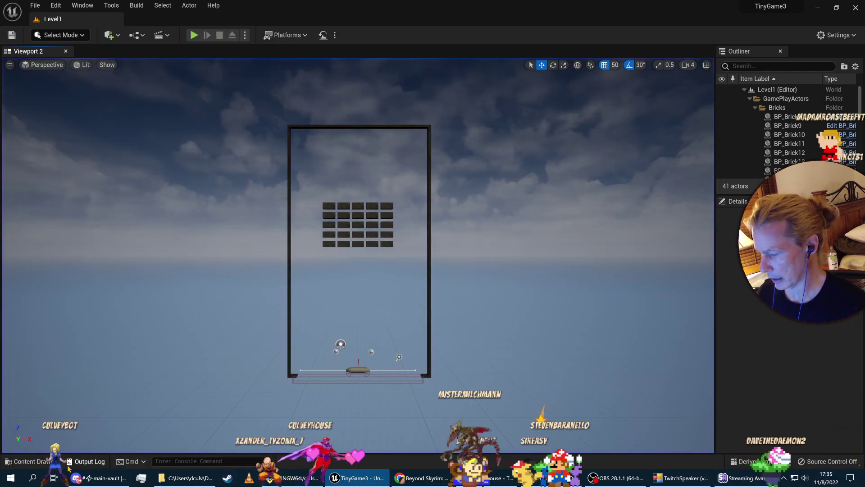
Open the BP_Ball blueprint and bring the Excessive horizontal movement detector section of its event graph into view.
{"action": "left_click", "coordinate": [27, 461]}
{"action": "left_click", "coordinate": [165, 342]}
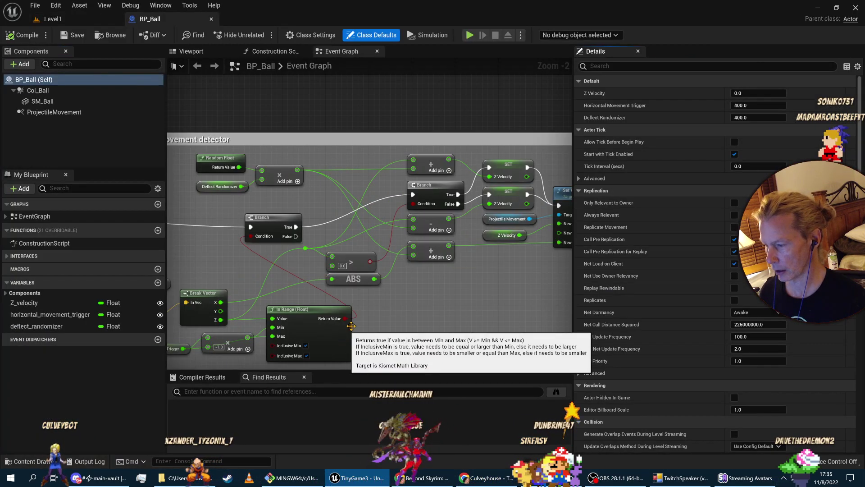
{"action": "scroll", "coordinate": [354, 330], "scroll_direction": "down", "scroll_amount": 2}
{"action": "right_click_drag", "start_coordinate": [396, 318], "coordinate": [556, 278]}
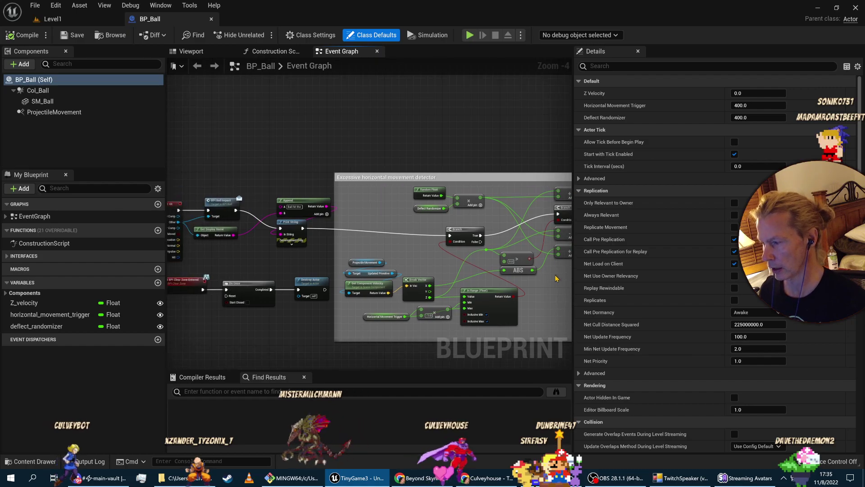
Examine the Excessive horizontal movement detector nodes in BP_Ball and how the preceding Append and Print String nodes lead into them.
{"action": "right_click_drag", "start_coordinate": [351, 251], "coordinate": [319, 247]}
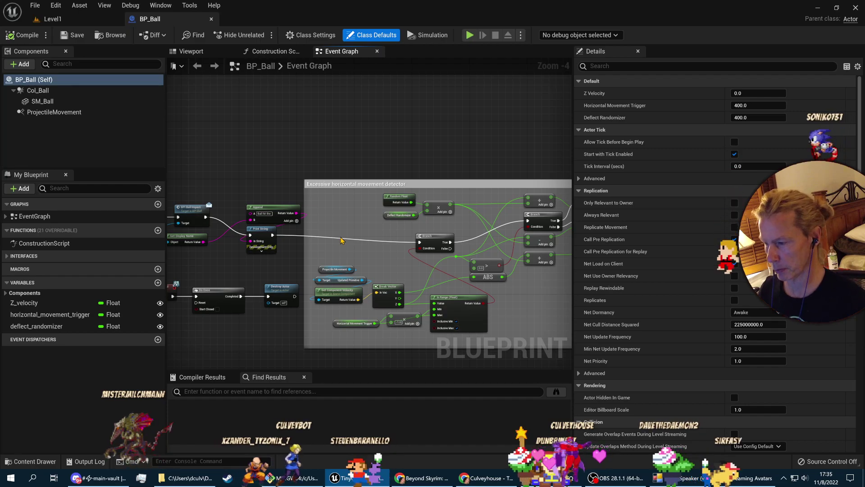
{"action": "scroll", "coordinate": [381, 267], "scroll_direction": "up", "scroll_amount": 1}
{"action": "right_click_drag", "start_coordinate": [382, 270], "coordinate": [407, 238]}
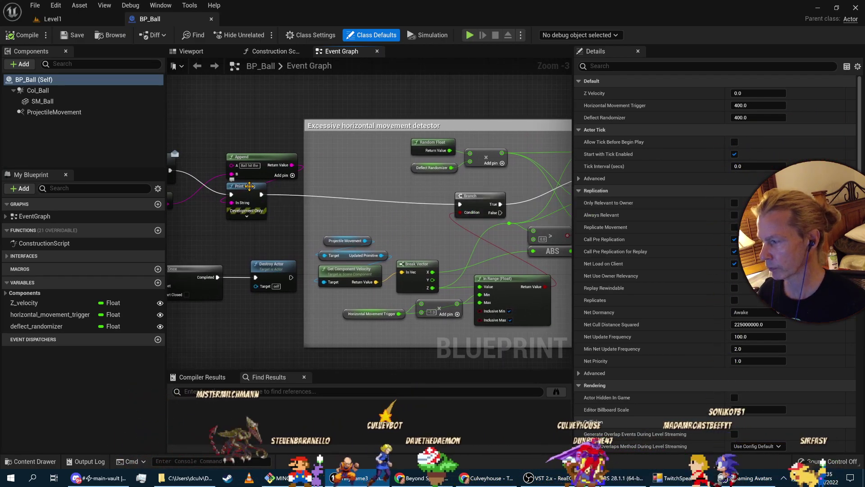
{"action": "right_click_drag", "start_coordinate": [243, 200], "coordinate": [190, 212]}
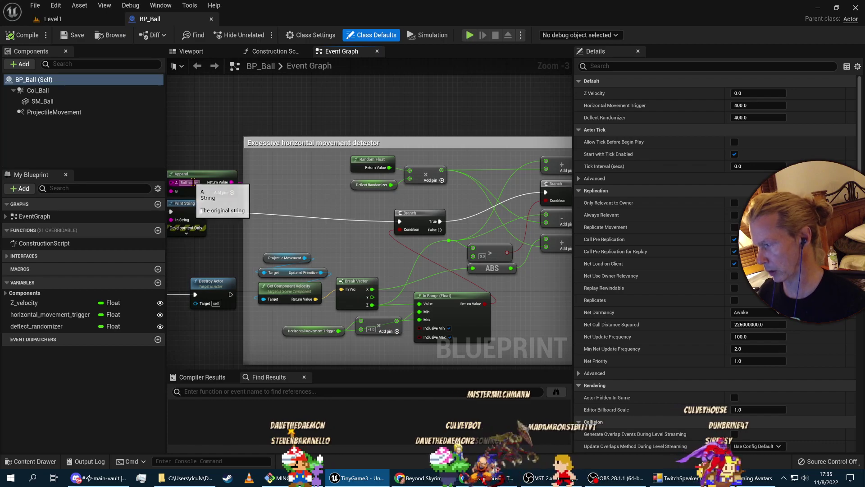
{"action": "right_click_drag", "start_coordinate": [185, 238], "coordinate": [224, 250]}
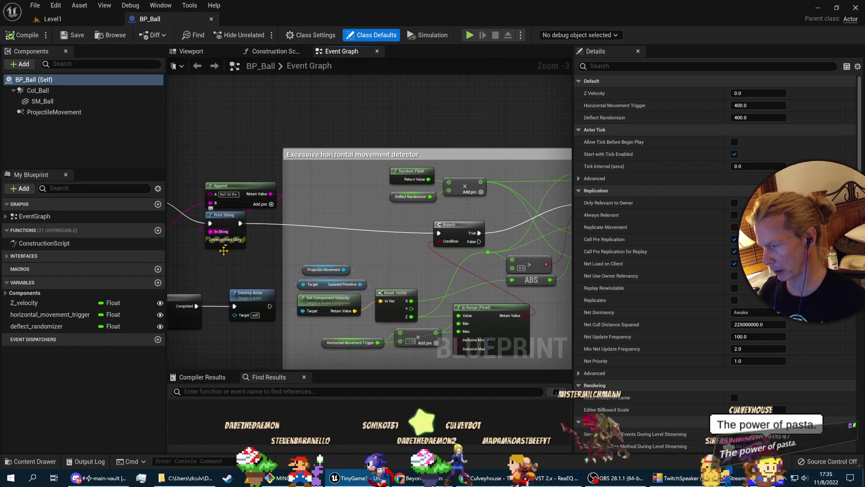
{"action": "right_click_drag", "start_coordinate": [218, 221], "coordinate": [177, 225]}
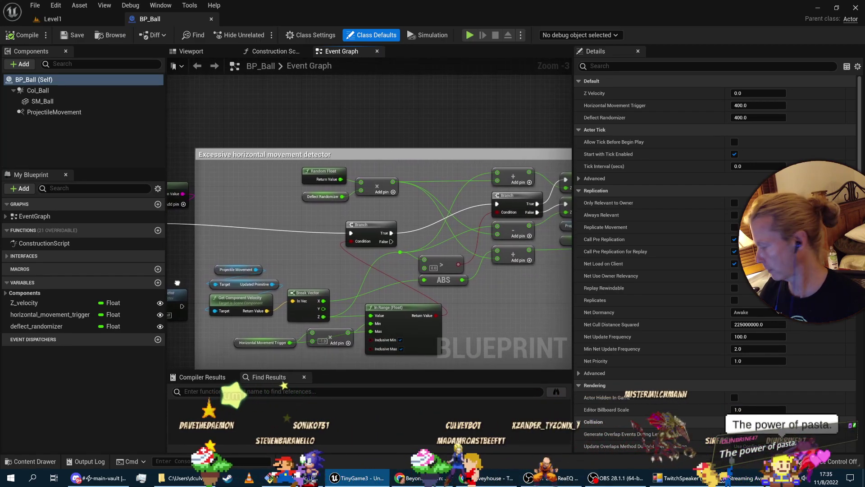
{"action": "right_click_drag", "start_coordinate": [177, 282], "coordinate": [146, 270]}
{"action": "right_click_drag", "start_coordinate": [451, 338], "coordinate": [477, 327]}
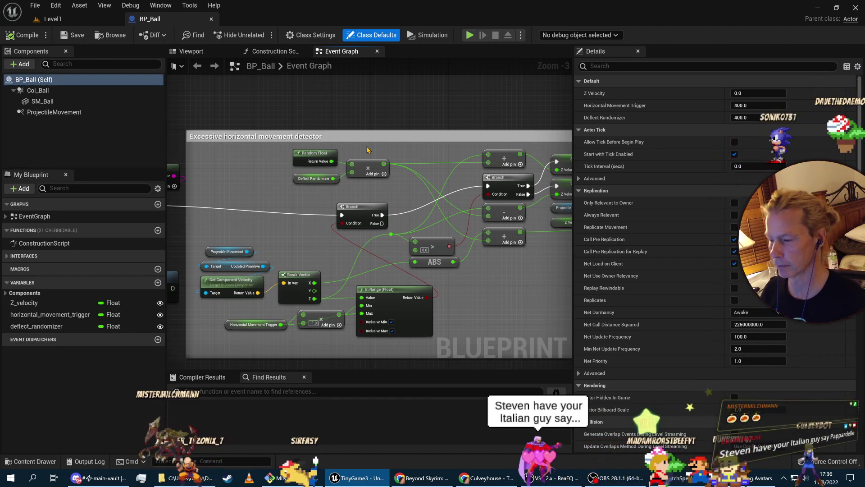
{"action": "right_click_drag", "start_coordinate": [319, 228], "coordinate": [276, 220]}
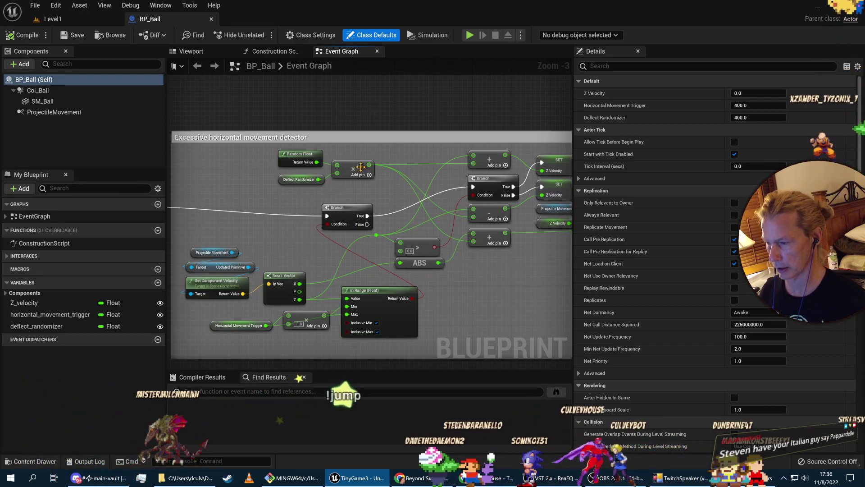
{"action": "right_click_drag", "start_coordinate": [307, 272], "coordinate": [414, 277]}
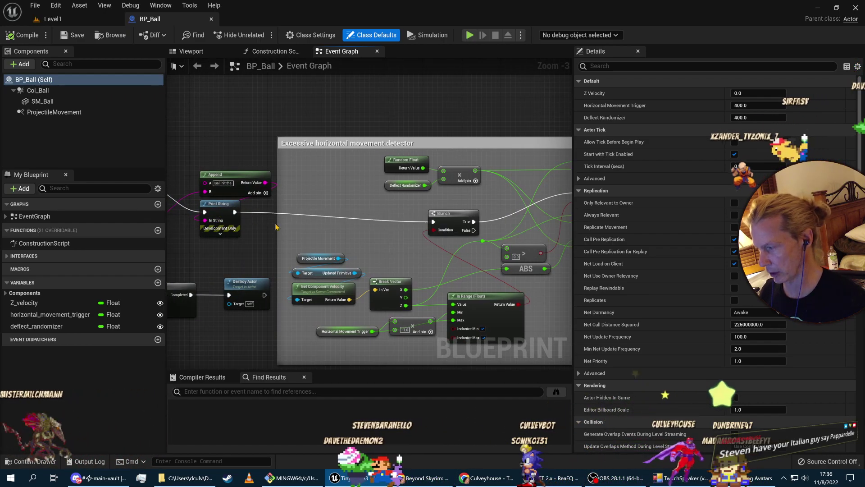
Check the Beyond Skyrim: Bruma OST video and the Twitch stream chat in Chrome, and return to BP_Ball in Unreal Editor.
{"action": "right_click_drag", "start_coordinate": [422, 223], "coordinate": [337, 237]}
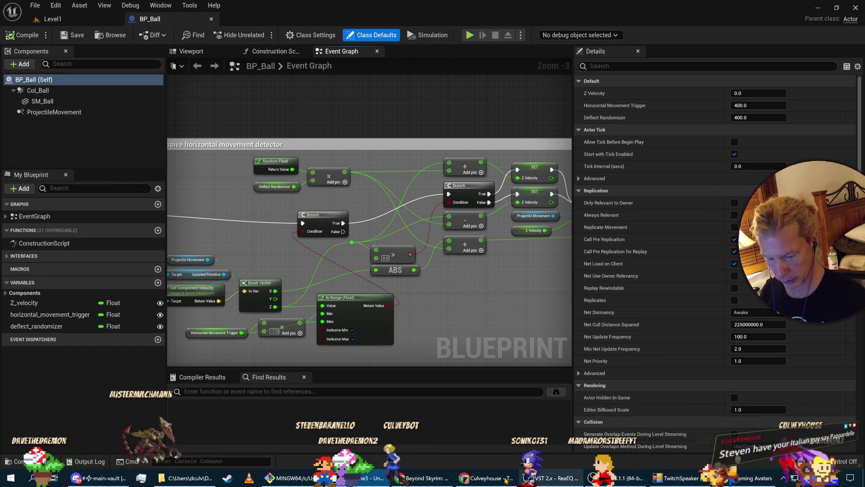
{"action": "left_click", "coordinate": [487, 477]}
{"action": "left_click", "coordinate": [423, 478]}
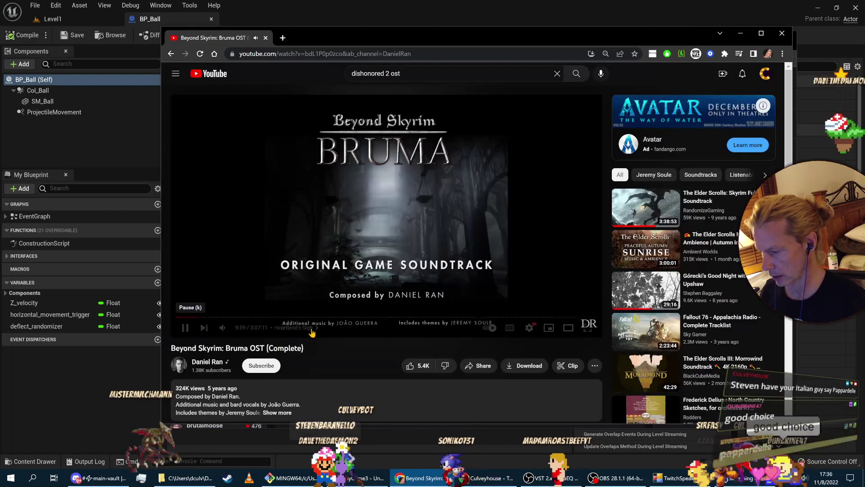
{"action": "mouse_move", "coordinate": [233, 329]}
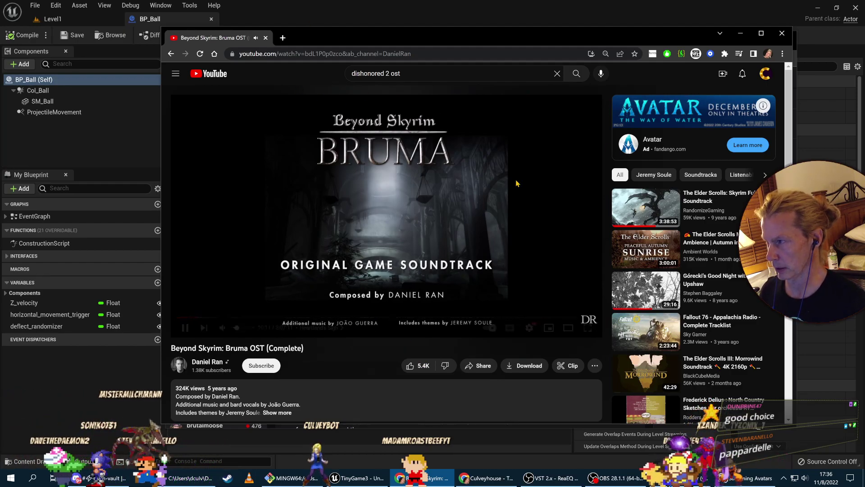
{"action": "key", "text": "alt+Tab"}
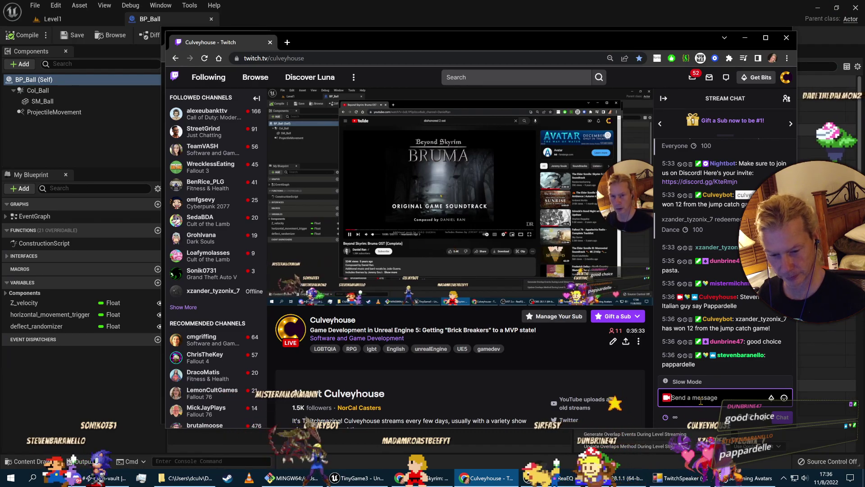
{"action": "left_click", "coordinate": [126, 371]}
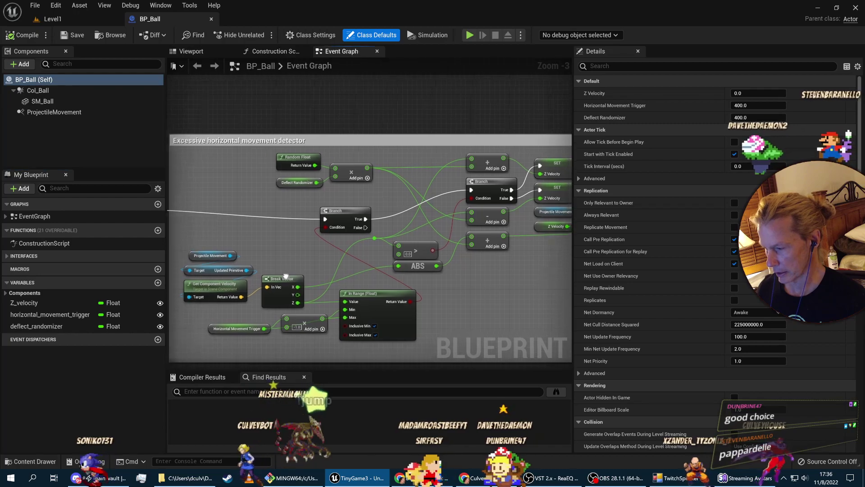
Examine the Get Component Velocity, Break Vector and In Range (Float) nodes and the details of the horizontal_movement_trigger variable.
{"action": "right_click_drag", "start_coordinate": [286, 276], "coordinate": [293, 271]}
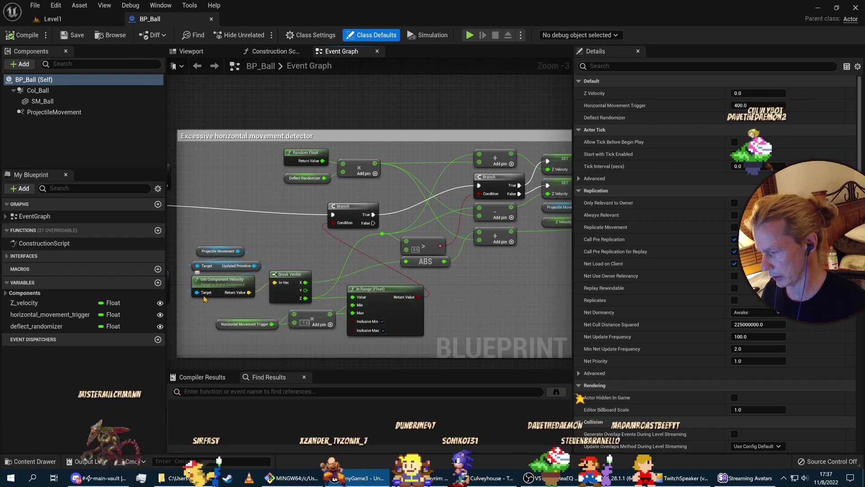
{"action": "scroll", "coordinate": [202, 293], "scroll_direction": "up", "scroll_amount": 3}
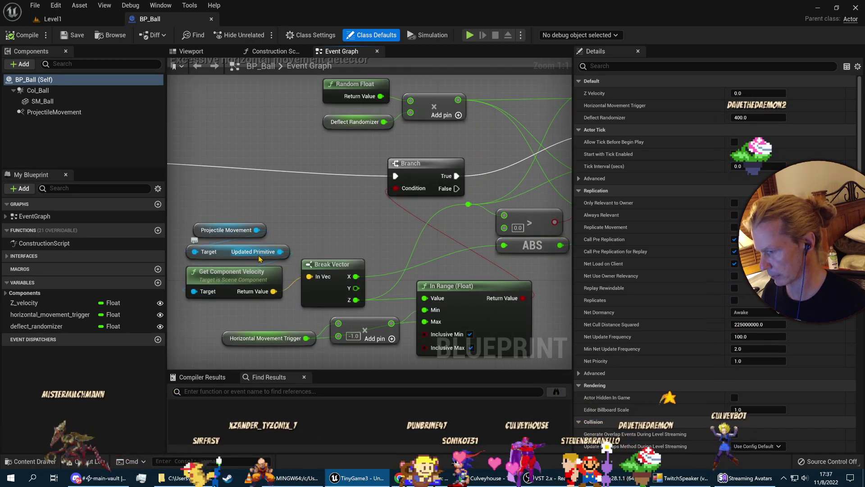
{"action": "mouse_move", "coordinate": [221, 251]}
{"action": "left_mouse_down"}
{"action": "mouse_move", "coordinate": [344, 156]}
{"action": "mouse_move", "coordinate": [224, 254]}
{"action": "left_mouse_up"}
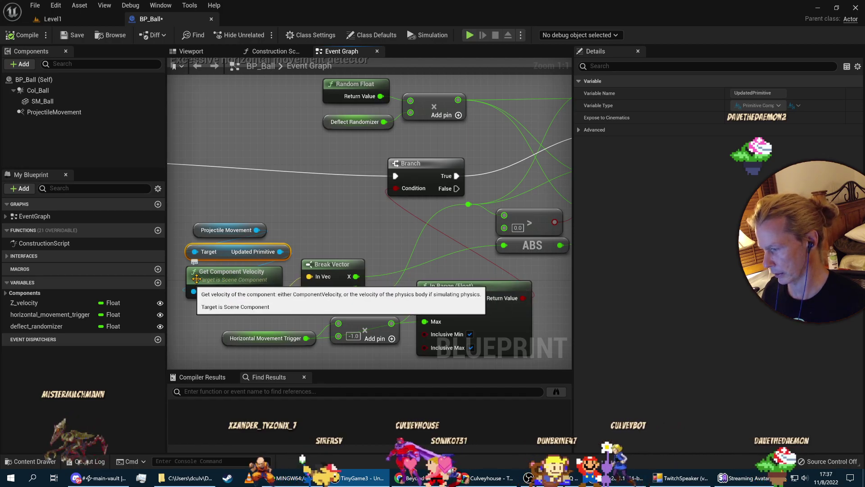
{"action": "right_click_drag", "start_coordinate": [283, 303], "coordinate": [250, 294]}
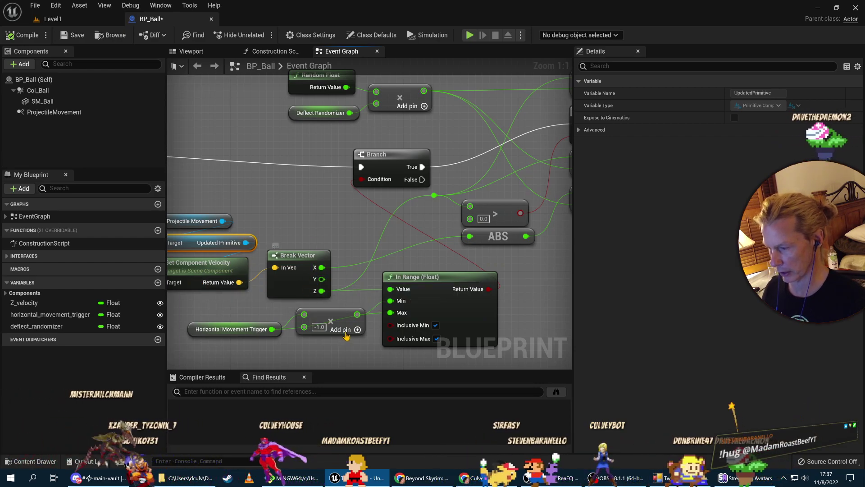
{"action": "right_click_drag", "start_coordinate": [376, 310], "coordinate": [338, 292]}
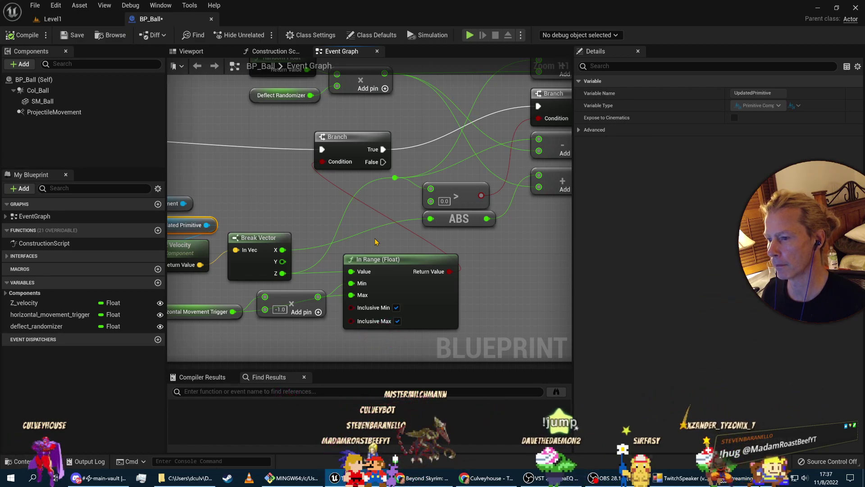
{"action": "right_click_drag", "start_coordinate": [379, 210], "coordinate": [449, 205]}
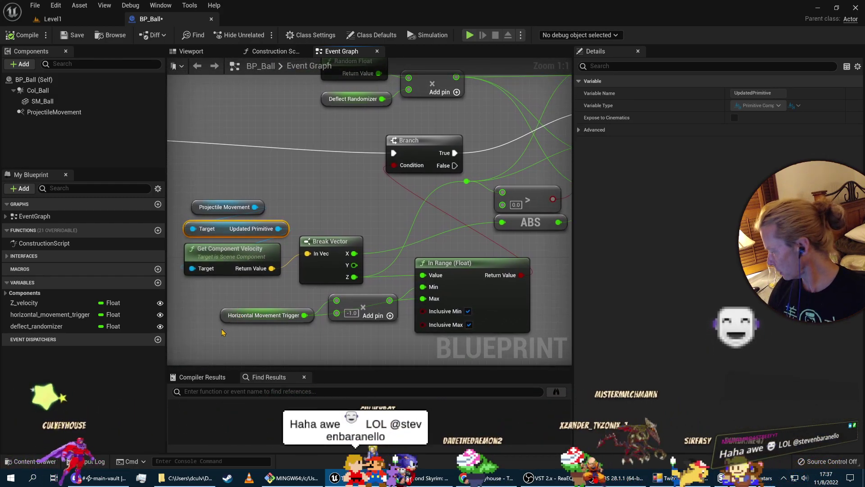
{"action": "right_click_drag", "start_coordinate": [222, 334], "coordinate": [238, 263]}
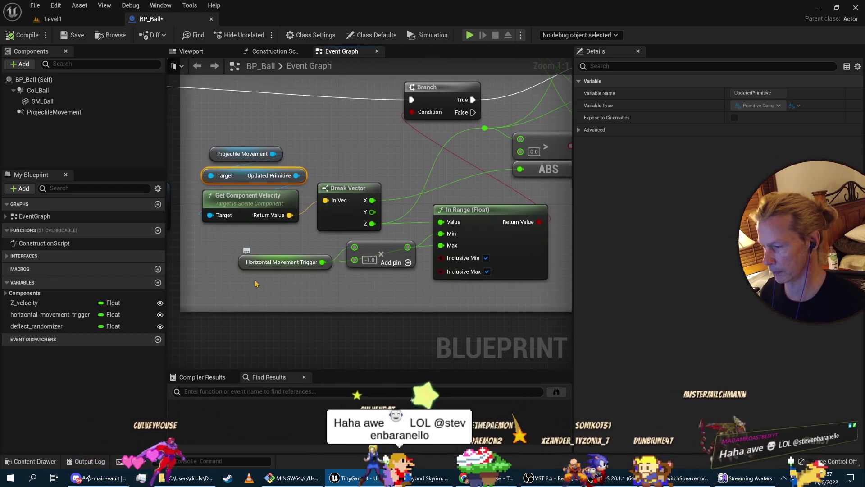
{"action": "left_click", "coordinate": [257, 265]}
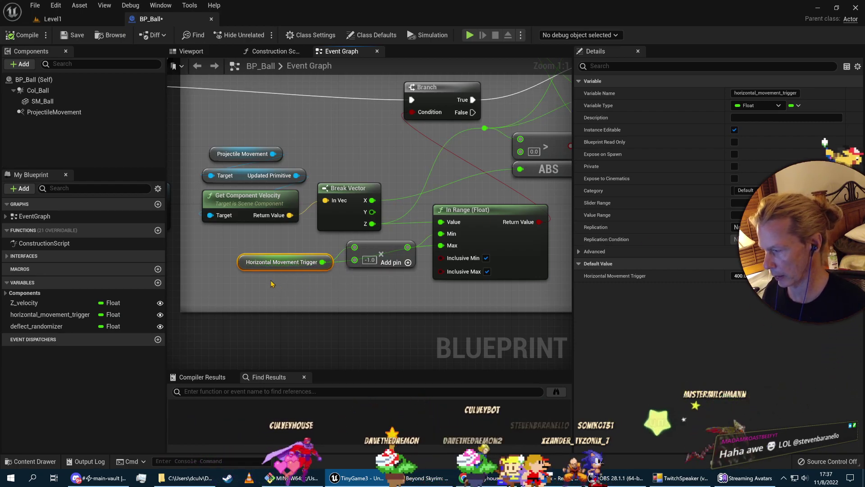
{"action": "left_click", "coordinate": [36, 315]}
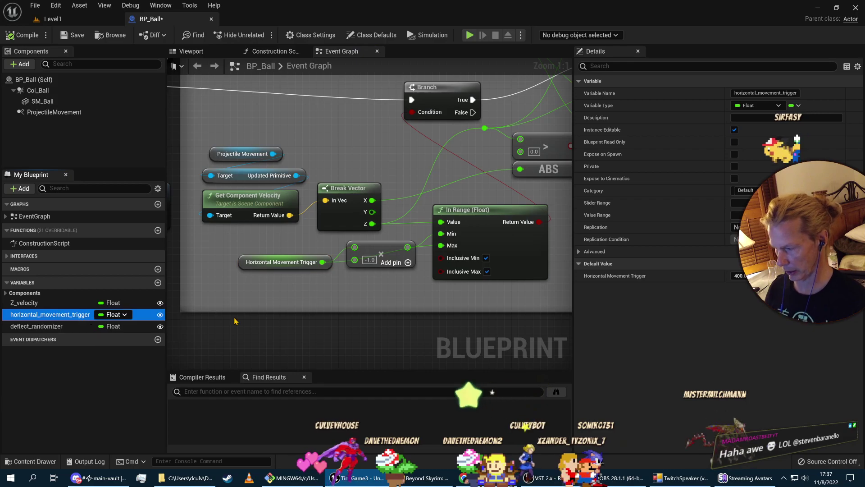
Move the -1.0 multiplication node lower in the graph, below the Horizontal Movement Trigger node's connection to In Range (Float).
{"action": "left_click", "coordinate": [370, 252]}
{"action": "left_click", "coordinate": [370, 260]}
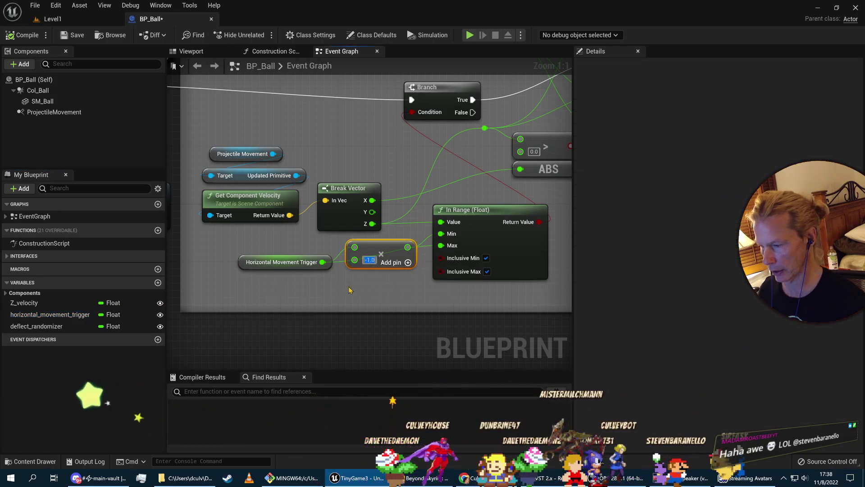
{"action": "mouse_move", "coordinate": [381, 255]}
{"action": "left_mouse_down"}
{"action": "mouse_move", "coordinate": [383, 295]}
{"action": "mouse_move", "coordinate": [386, 248]}
{"action": "left_mouse_up"}
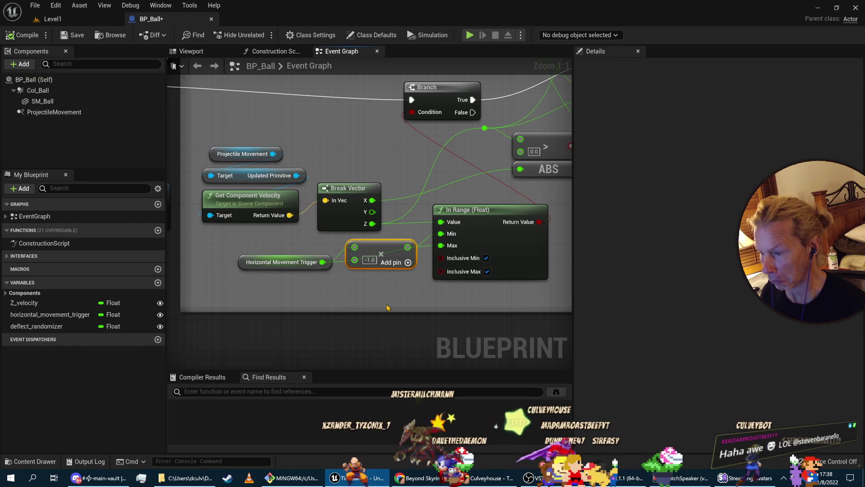
{"action": "left_click_drag", "start_coordinate": [367, 244], "coordinate": [368, 276]}
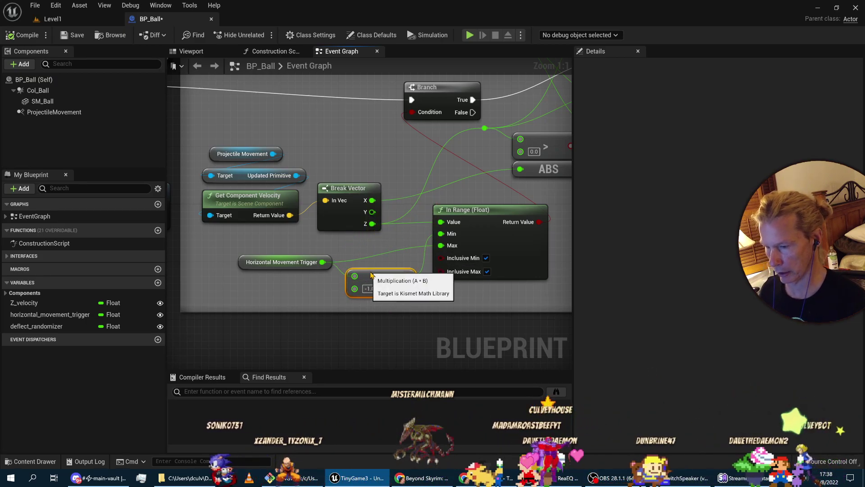
Rename the horizontal_movement_trigger variable to vertical_movement_trigger and save the BP_Ball blueprint.
{"action": "right_click_drag", "start_coordinate": [446, 288], "coordinate": [426, 287]}
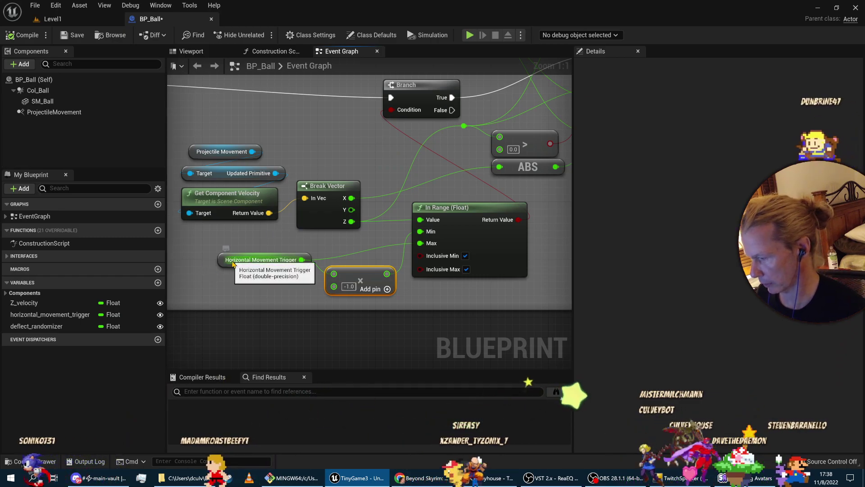
{"action": "left_click", "coordinate": [50, 314]}
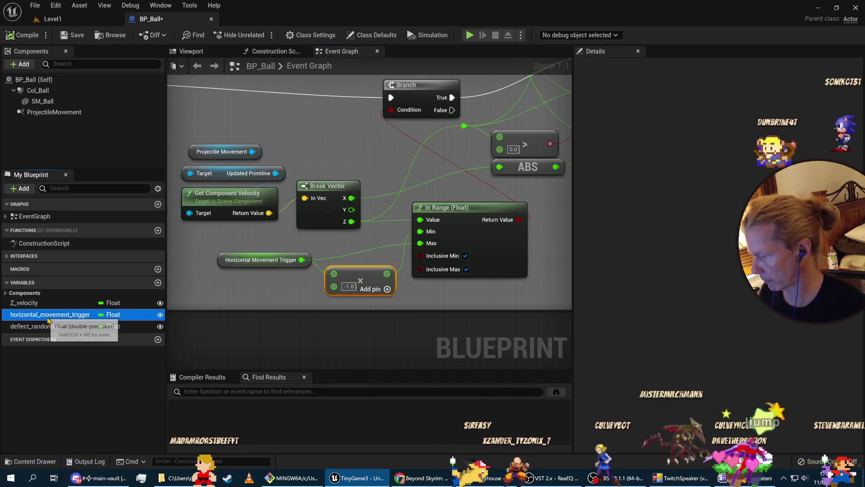
{"action": "left_click", "coordinate": [741, 92]}
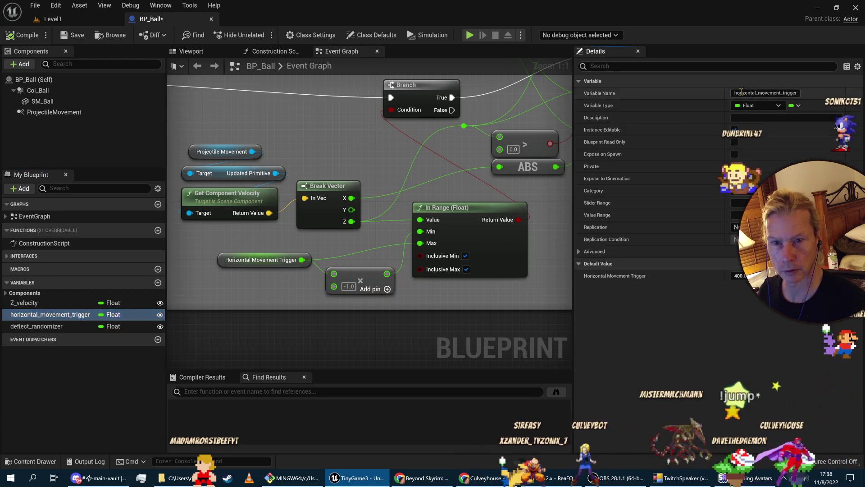
{"action": "key", "text": "BackSpace"}
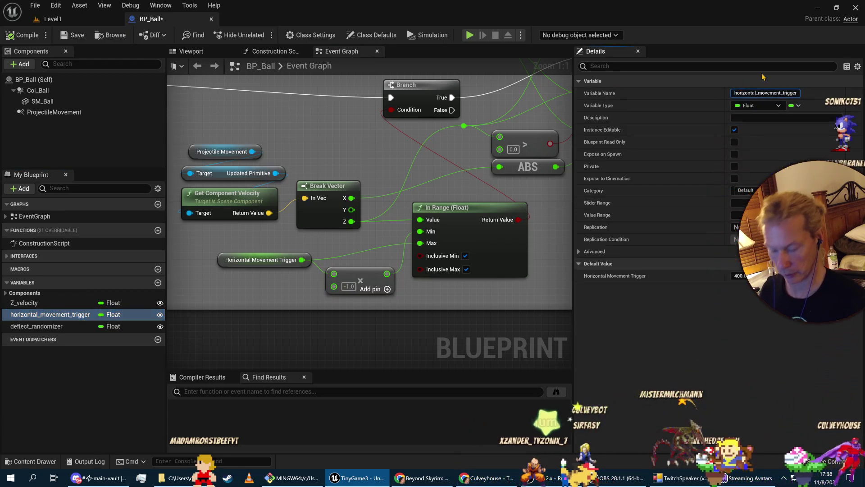
{"action": "key", "text": "BackSpace"}
{"action": "type", "text": "ver"}
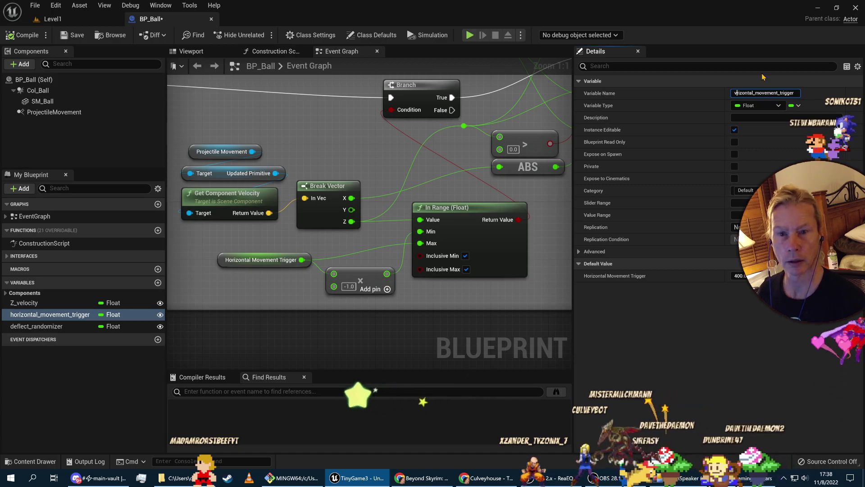
{"action": "type", "text": "tical"}
{"action": "key", "text": "Delete"}
{"action": "key", "text": "Delete"}
{"action": "key", "text": "Delete"}
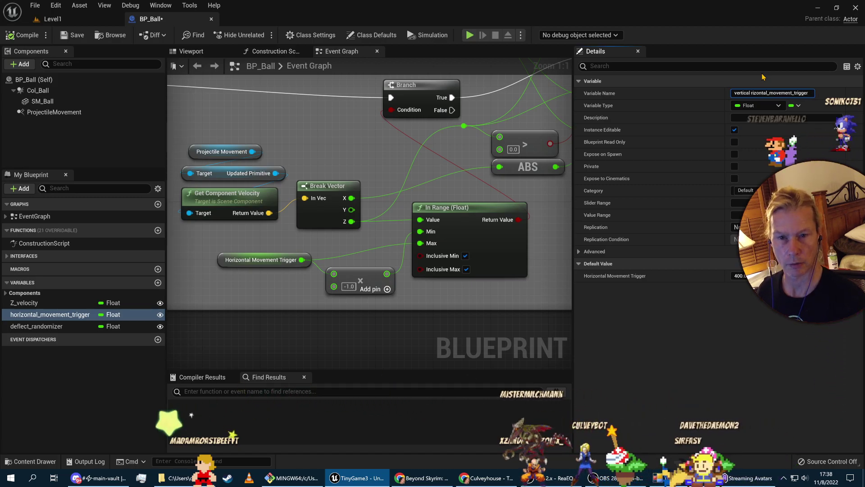
{"action": "key", "text": "Delete"}
{"action": "key", "text": "Delete"}
{"action": "key", "text": "Delete"}
{"action": "key", "text": "Delete"}
{"action": "key", "text": "Delete"}
{"action": "key", "text": "Return"}
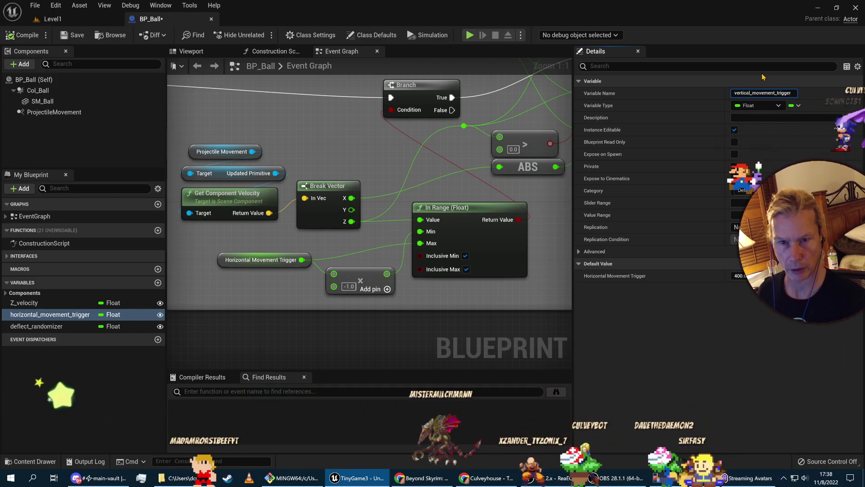
{"action": "left_click", "coordinate": [107, 374]}
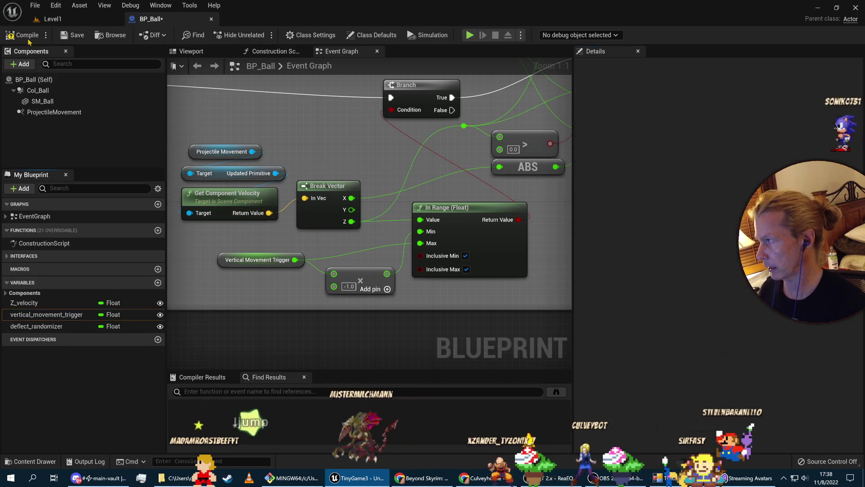
{"action": "left_click", "coordinate": [64, 36]}
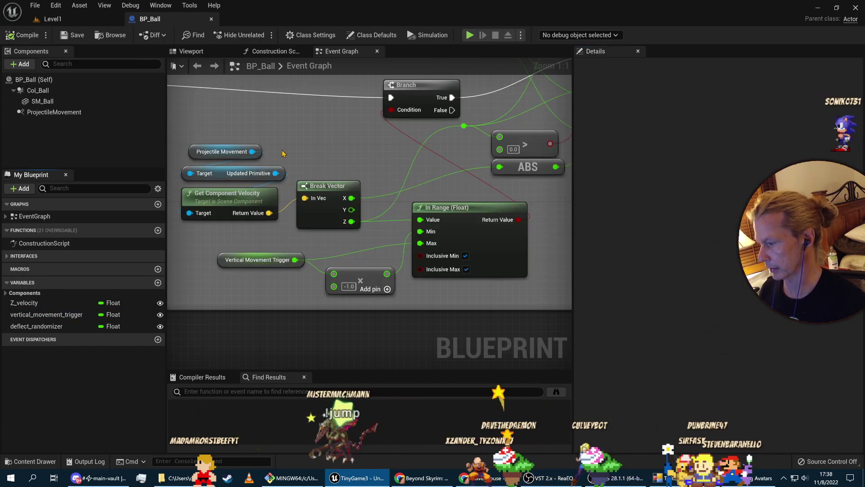
Examine the vertical_movement_trigger details and trace the detector's Branch, addition, subtraction and SET Z Velocity nodes through to Set Velocity in Local Space.
{"action": "left_click", "coordinate": [43, 318]}
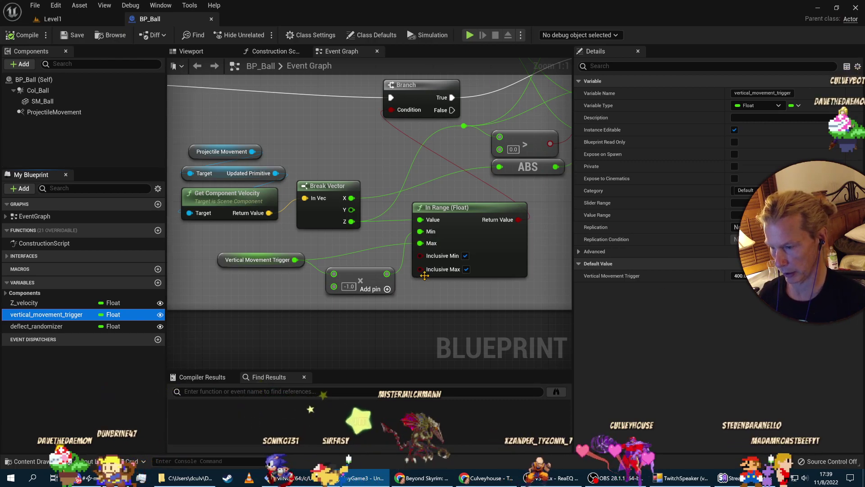
{"action": "right_click_drag", "start_coordinate": [530, 239], "coordinate": [437, 307]}
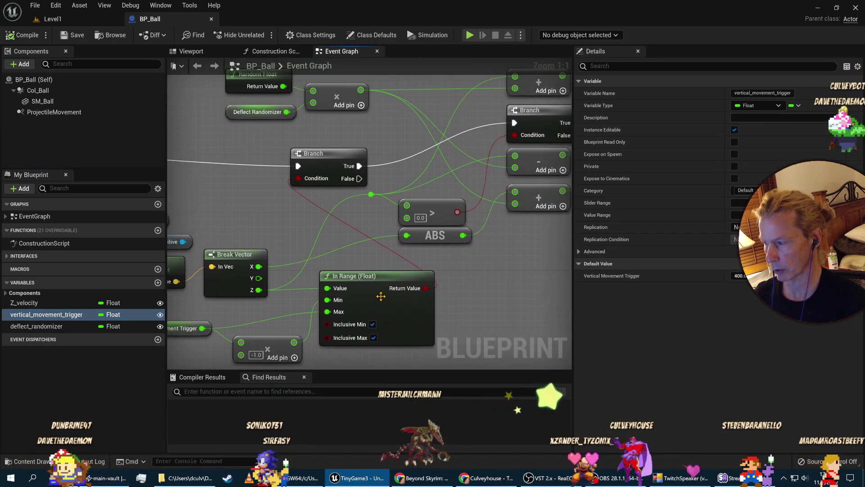
{"action": "right_click_drag", "start_coordinate": [315, 155], "coordinate": [211, 218]}
{"action": "right_click_drag", "start_coordinate": [473, 224], "coordinate": [391, 258]}
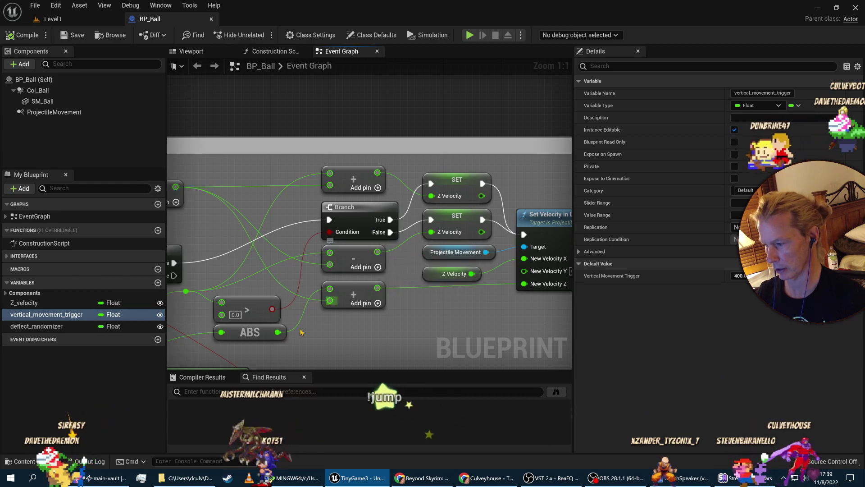
{"action": "right_click_drag", "start_coordinate": [226, 310], "coordinate": [305, 292]}
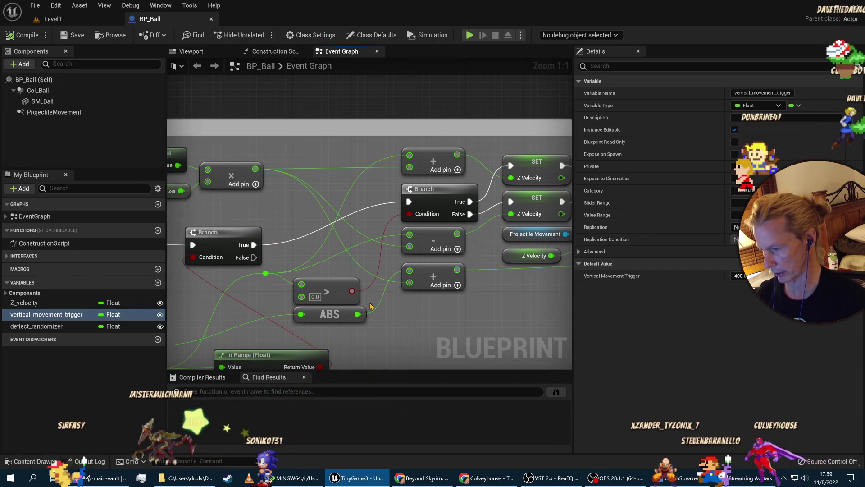
{"action": "right_click_drag", "start_coordinate": [458, 205], "coordinate": [296, 183]}
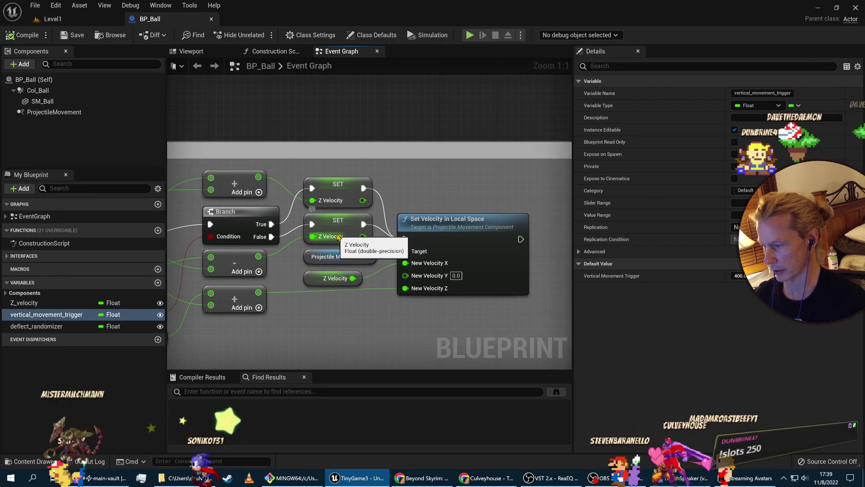
{"action": "right_click_drag", "start_coordinate": [337, 236], "coordinate": [404, 212]}
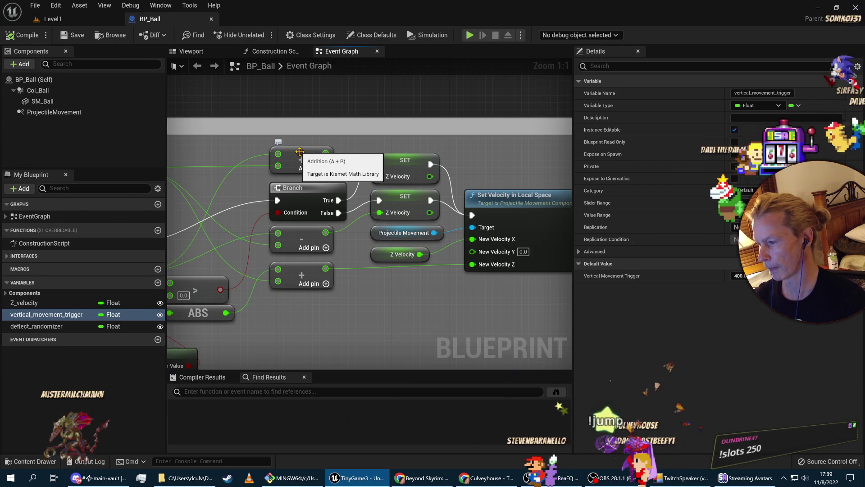
{"action": "right_click_drag", "start_coordinate": [508, 269], "coordinate": [404, 264]}
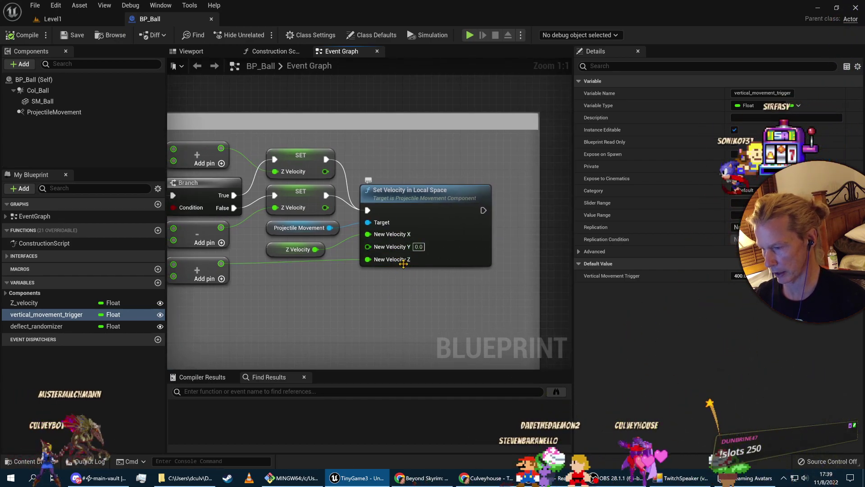
{"action": "right_click_drag", "start_coordinate": [387, 257], "coordinate": [433, 231]}
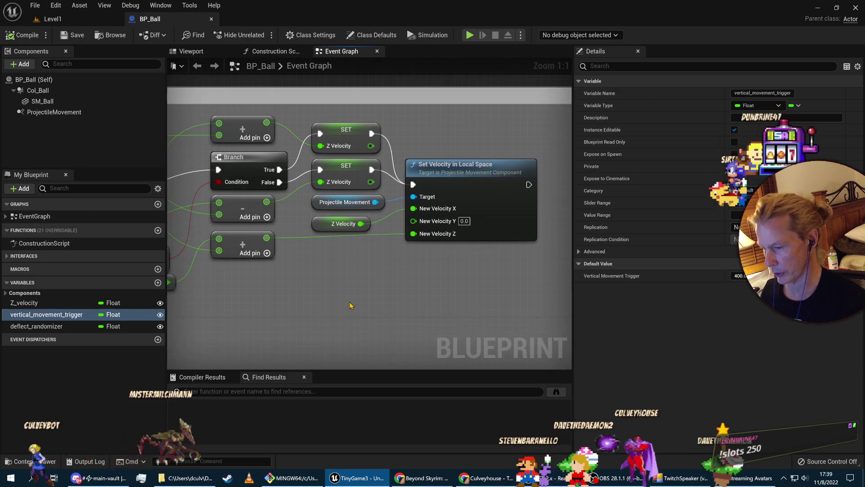
{"action": "scroll", "coordinate": [347, 300], "scroll_direction": "down", "scroll_amount": 1}
{"action": "right_click_drag", "start_coordinate": [274, 274], "coordinate": [185, 303]}
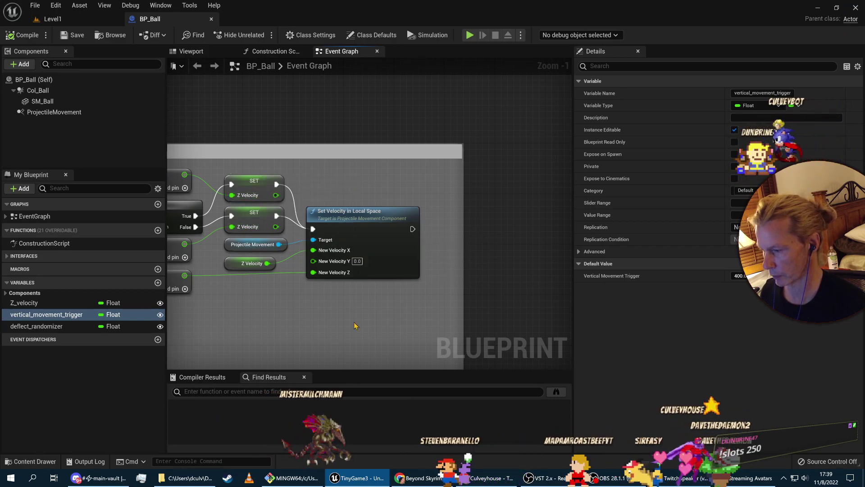
Trace the horizontal movement detector from Set Velocity in Local Space back through its Branch, comparison, ABS and In Range (Float) nodes.
{"action": "right_click_drag", "start_coordinate": [354, 325], "coordinate": [463, 282]}
{"action": "right_click_drag", "start_coordinate": [284, 264], "coordinate": [313, 242]}
{"action": "right_click_drag", "start_coordinate": [309, 275], "coordinate": [427, 251]}
{"action": "right_click_drag", "start_coordinate": [257, 278], "coordinate": [346, 251]}
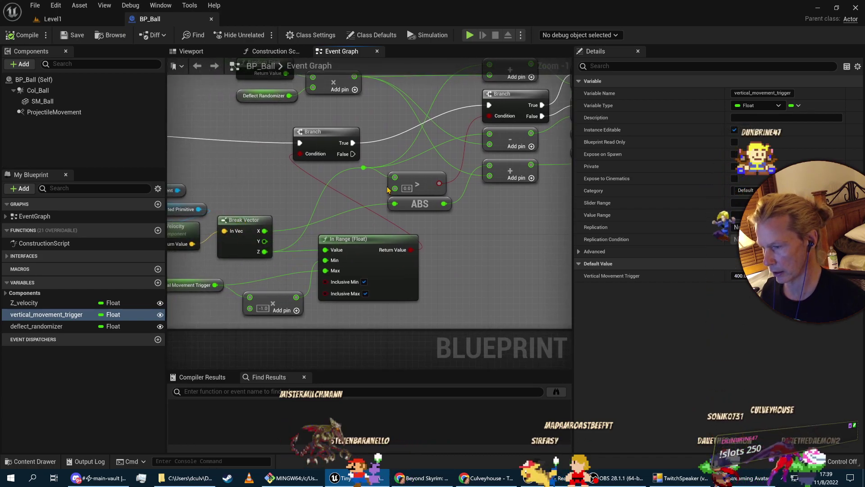
{"action": "right_click_drag", "start_coordinate": [493, 232], "coordinate": [334, 250]}
{"action": "right_click_drag", "start_coordinate": [433, 211], "coordinate": [342, 232]}
{"action": "right_click_drag", "start_coordinate": [417, 267], "coordinate": [607, 320]}
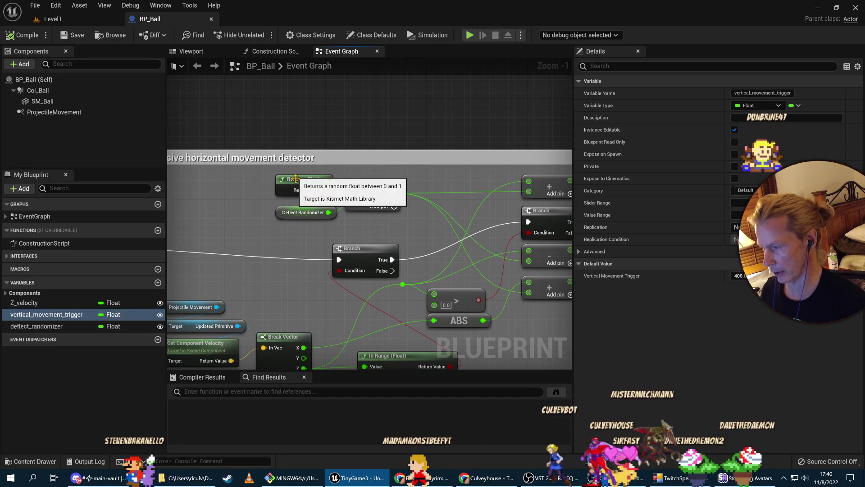
Examine the Random Float and Deflect Randomizer multiplication and follow its output through the addition and subtraction nodes to Set Velocity in Local Space.
{"action": "scroll", "coordinate": [306, 248], "scroll_direction": "up", "scroll_amount": 3}
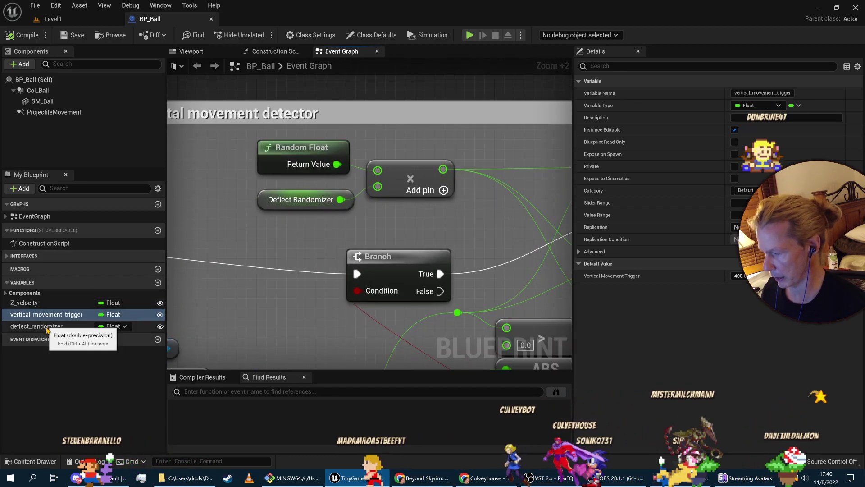
{"action": "right_click_drag", "start_coordinate": [420, 228], "coordinate": [404, 246]}
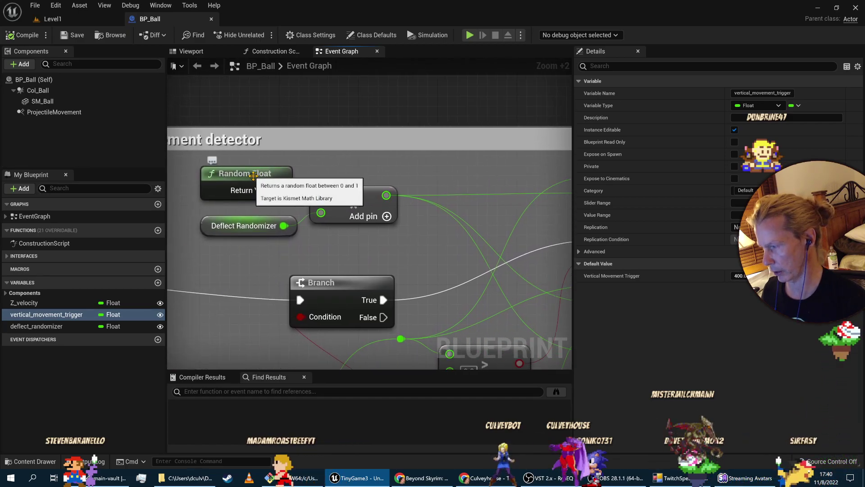
{"action": "left_click", "coordinate": [263, 175]}
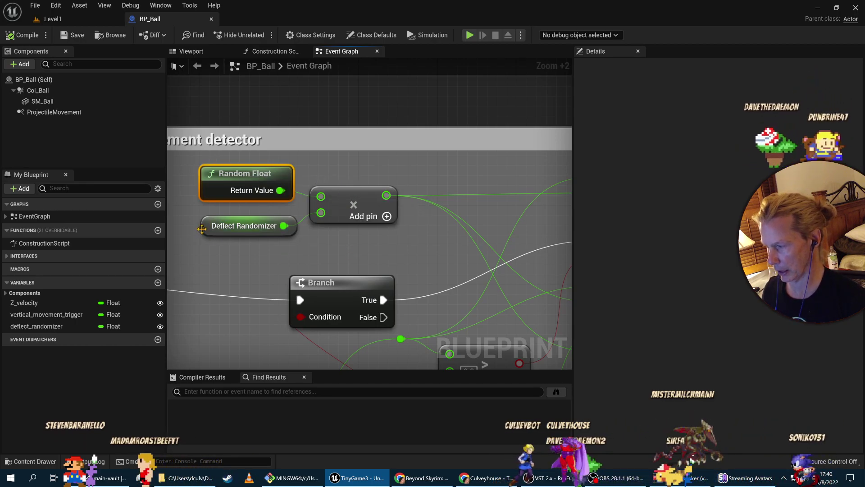
{"action": "left_click", "coordinate": [299, 225]}
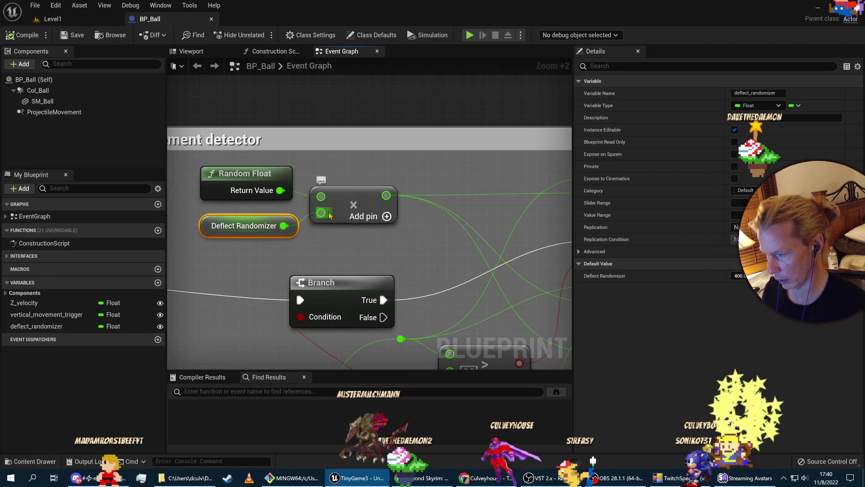
{"action": "right_click_drag", "start_coordinate": [454, 293], "coordinate": [291, 267]}
{"action": "scroll", "coordinate": [315, 279], "scroll_direction": "down", "scroll_amount": 1}
{"action": "right_click_drag", "start_coordinate": [422, 286], "coordinate": [221, 269]}
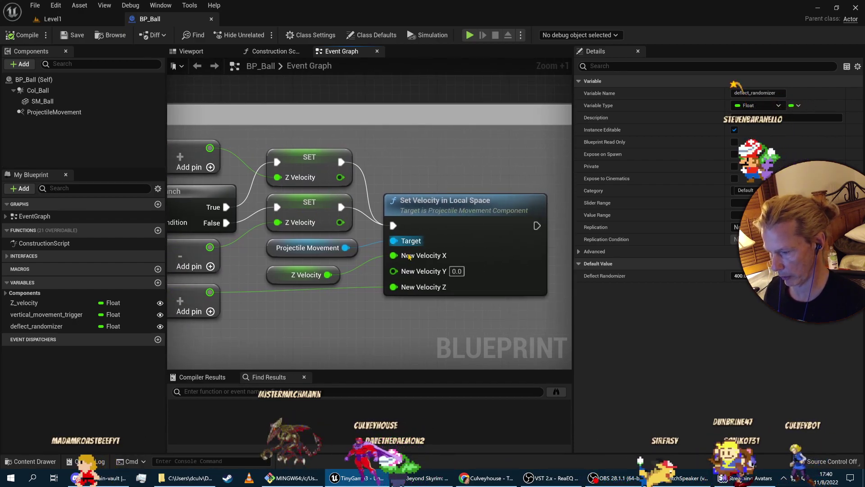
{"action": "right_click_drag", "start_coordinate": [378, 357], "coordinate": [540, 289]}
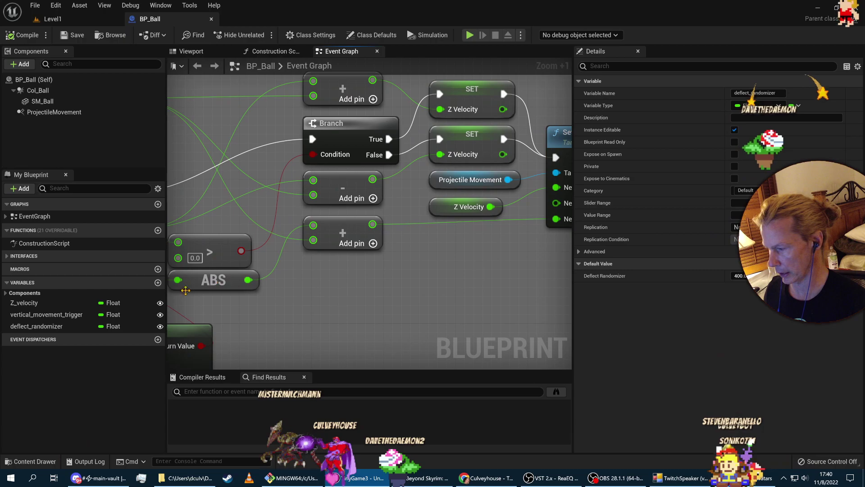
Set the vertical_movement_trigger variable's default value to 1200 and save the BP_Ball blueprint.
{"action": "left_click", "coordinate": [39, 326]}
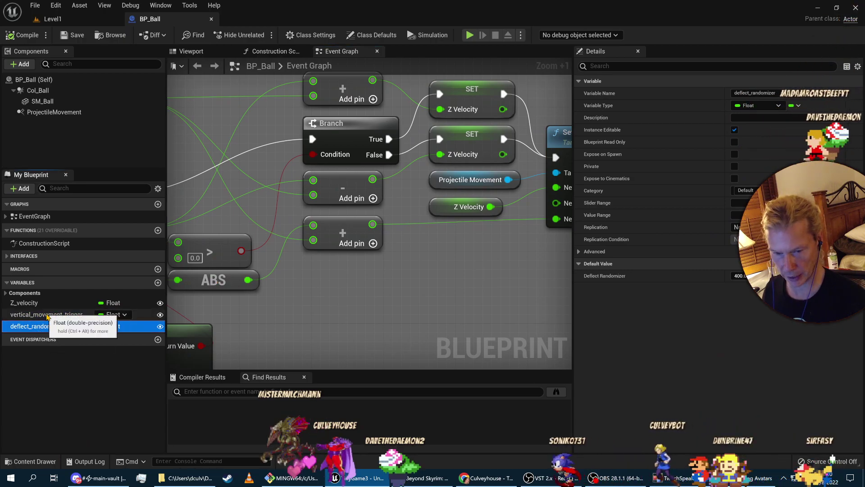
{"action": "left_click", "coordinate": [47, 314]}
{"action": "left_click", "coordinate": [739, 276]}
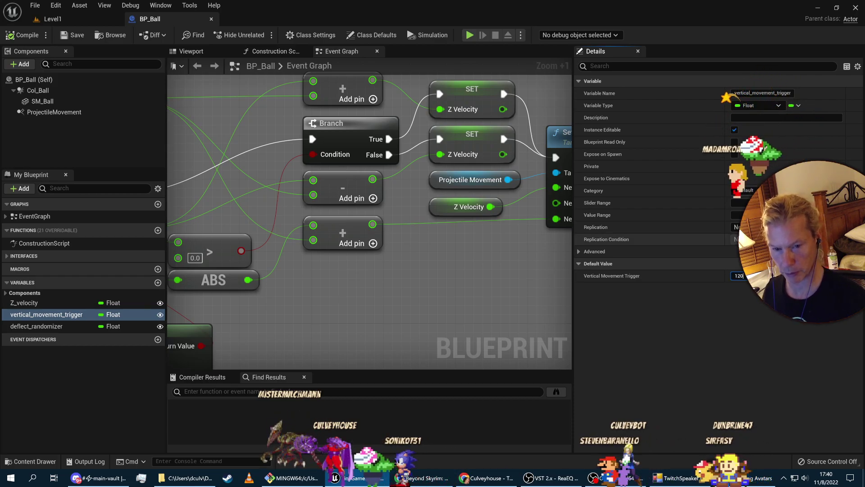
{"action": "left_click", "coordinate": [734, 269]}
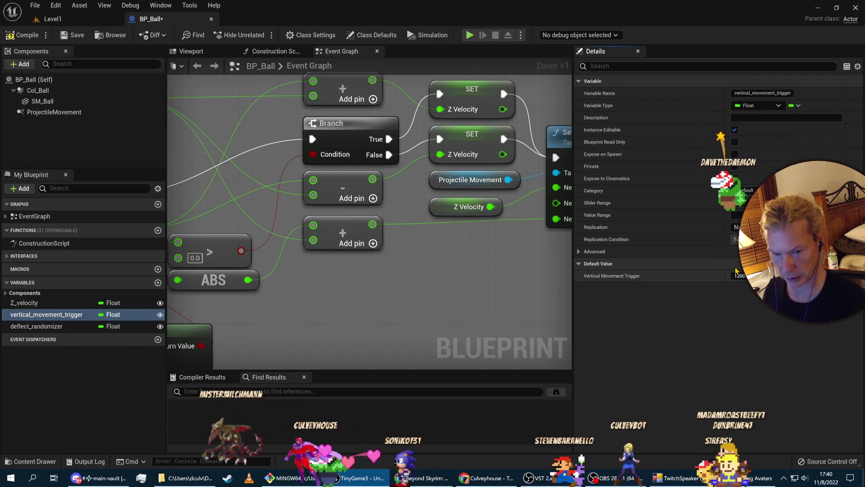
{"action": "left_click", "coordinate": [72, 34]}
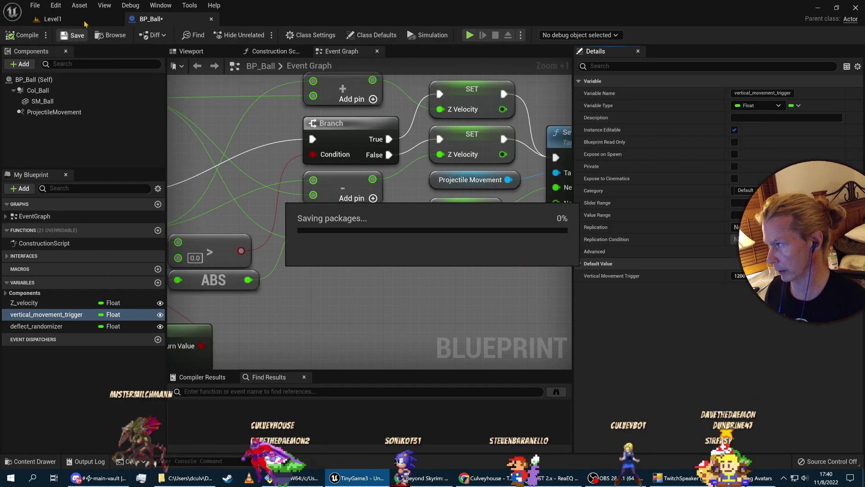
Play-test Level1 by launching the ball and moving the bat to keep it bouncing among the bricks and walls, and end the session.
{"action": "left_click", "coordinate": [52, 19]}
{"action": "left_click", "coordinate": [194, 35]}
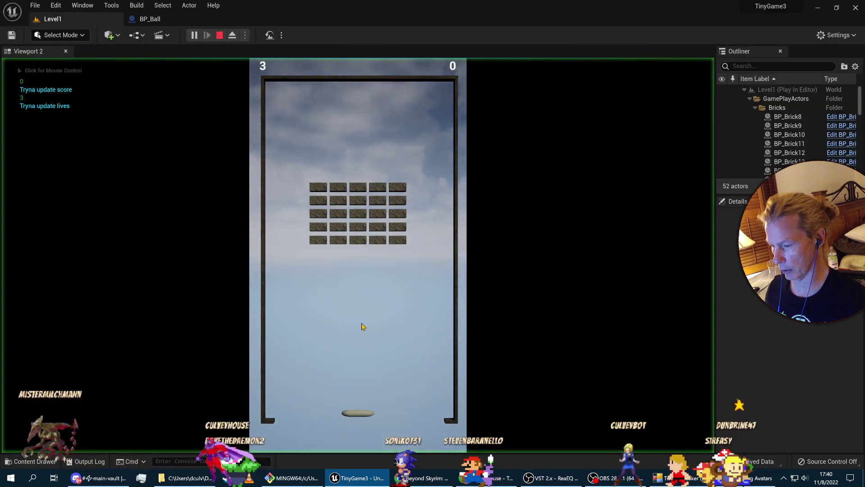
{"action": "left_click", "coordinate": [381, 351]}
{"action": "key", "text": "d"}
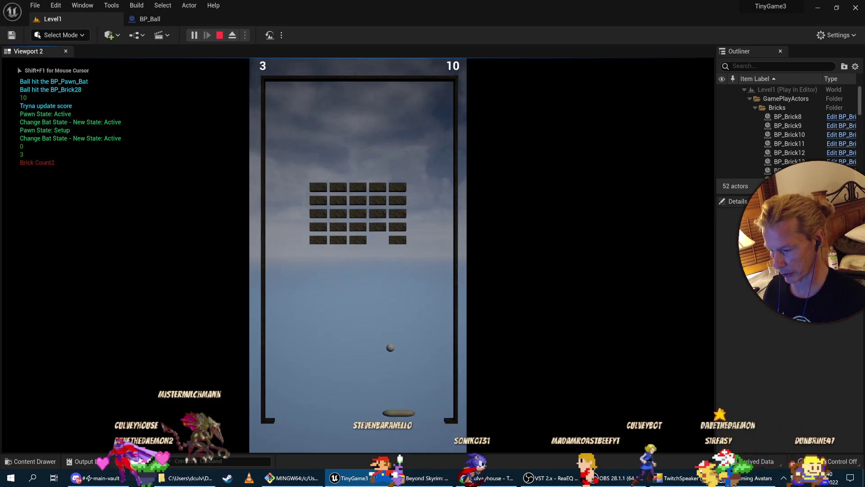
{"action": "key", "text": "a"}
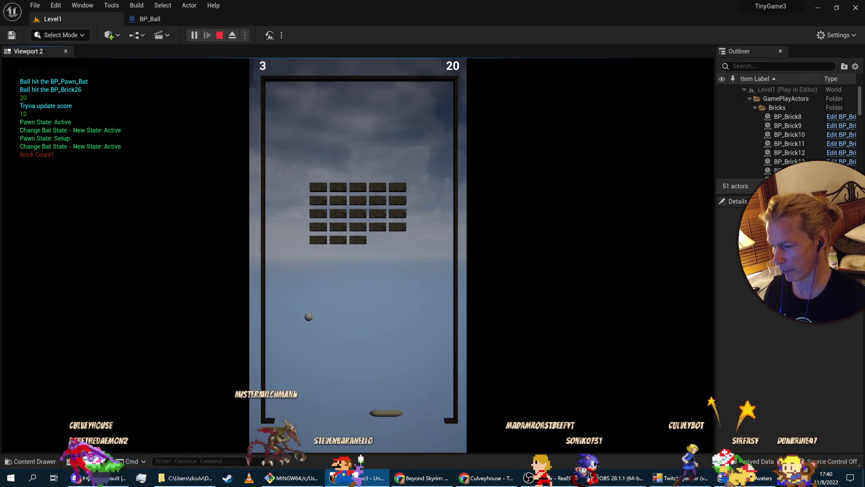
{"action": "key", "text": "a"}
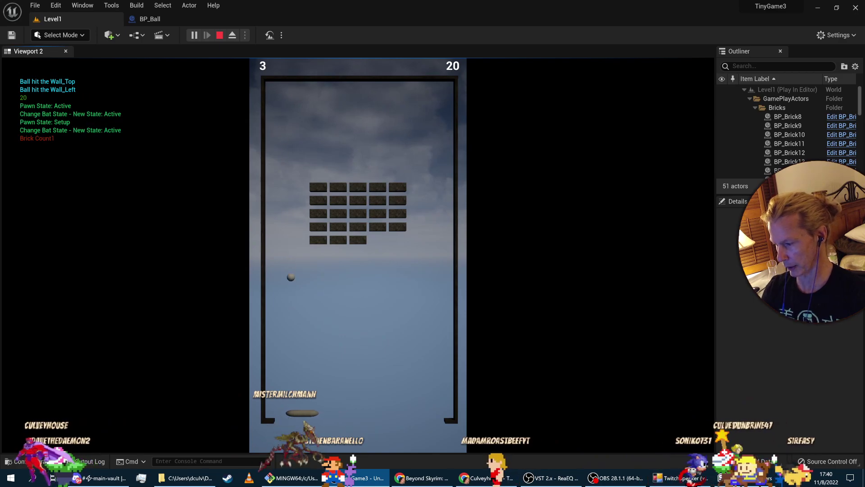
{"action": "key", "text": "a"}
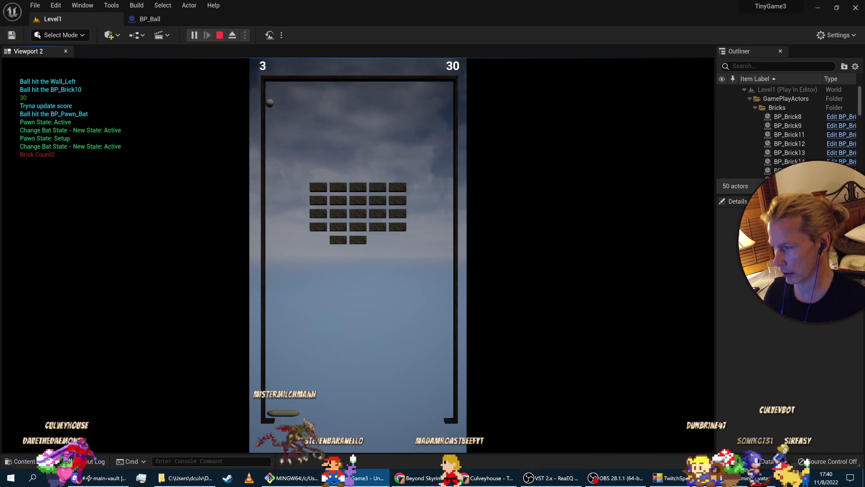
{"action": "key", "text": "a"}
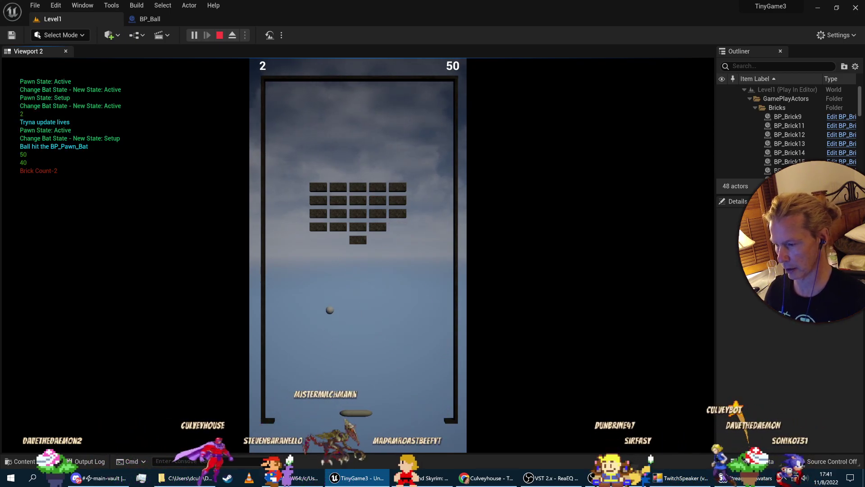
{"action": "key", "text": "a"}
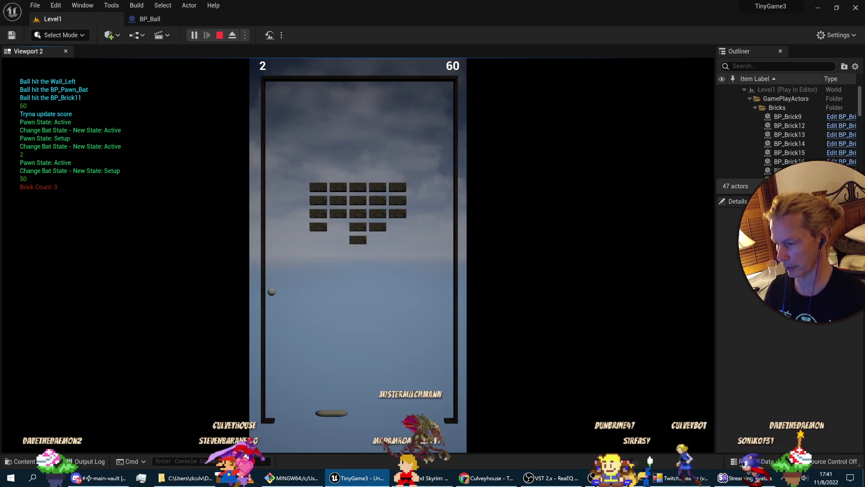
{"action": "key", "text": "d"}
{"action": "key", "text": "d"}
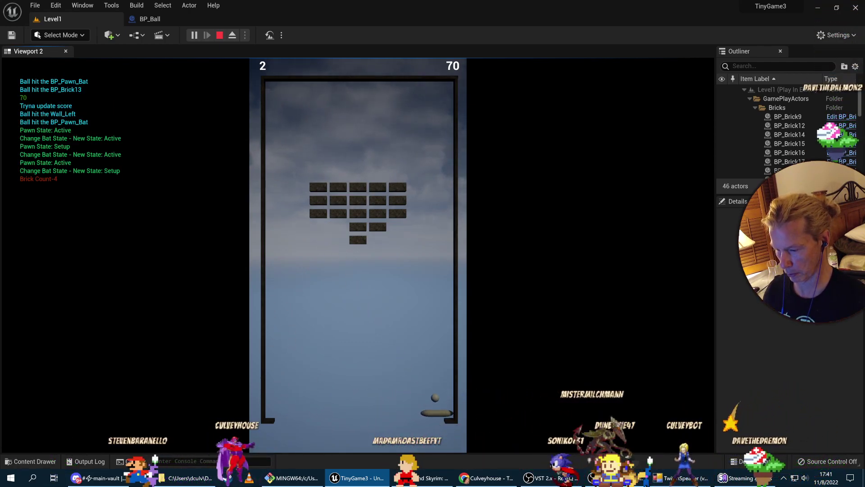
{"action": "key", "text": "a"}
{"action": "key", "text": "d"}
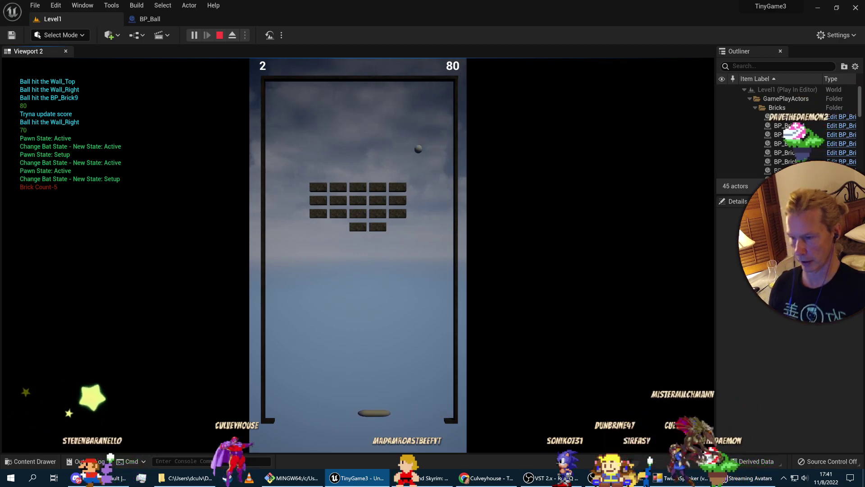
{"action": "key", "text": "d"}
{"action": "key", "text": "a"}
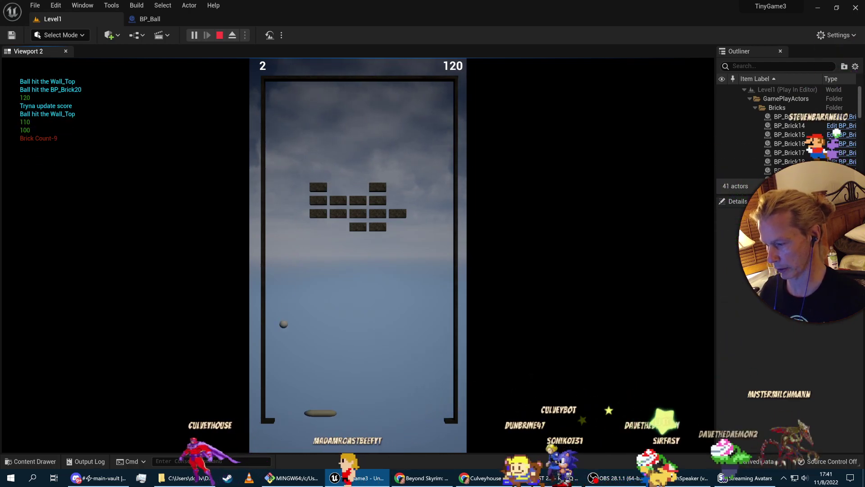
{"action": "key", "text": "Escape"}
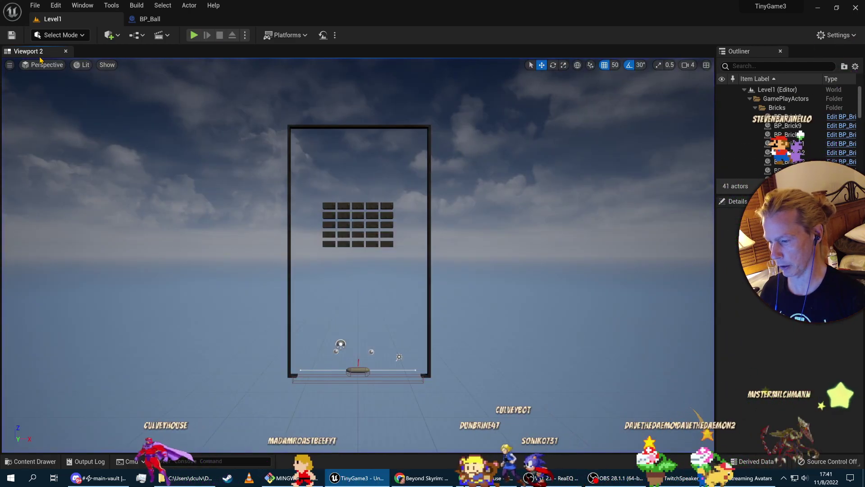
Set vertical_movement_trigger's default value in BP_Ball to 400 and save the blueprint.
{"action": "left_click", "coordinate": [153, 20]}
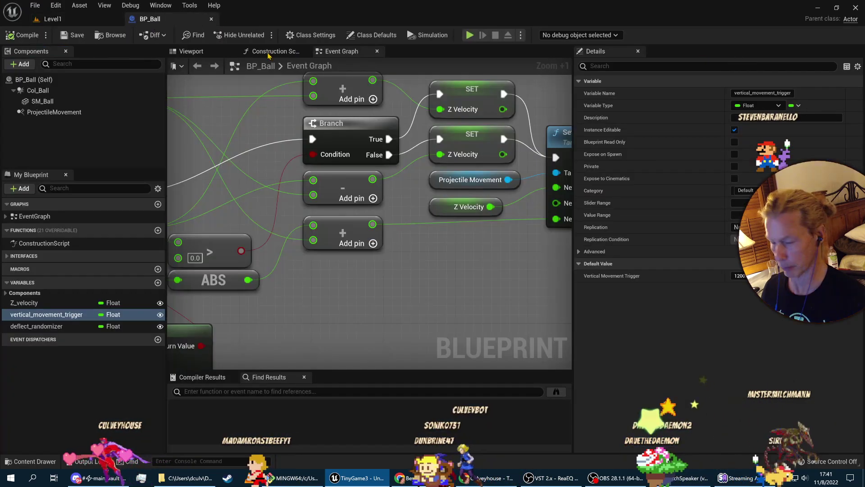
{"action": "left_click", "coordinate": [740, 276]}
{"action": "type", "text": "400"}
{"action": "key", "text": "Return"}
{"action": "left_click", "coordinate": [661, 356]}
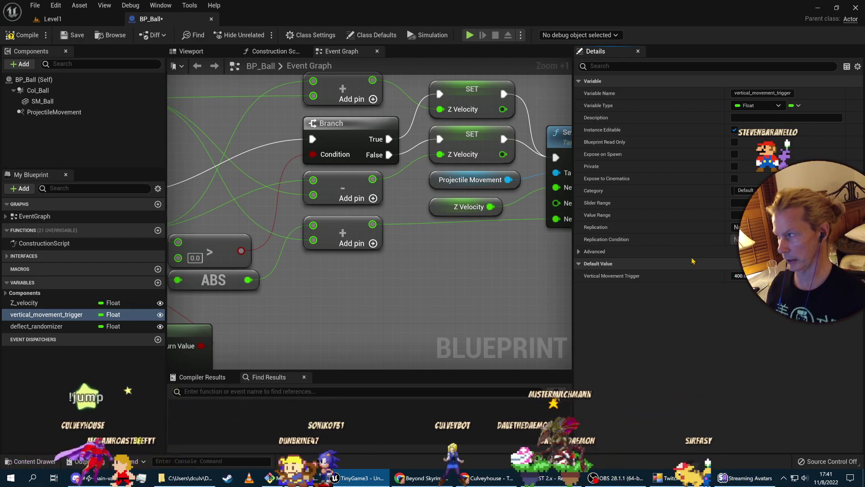
{"action": "left_click", "coordinate": [73, 36]}
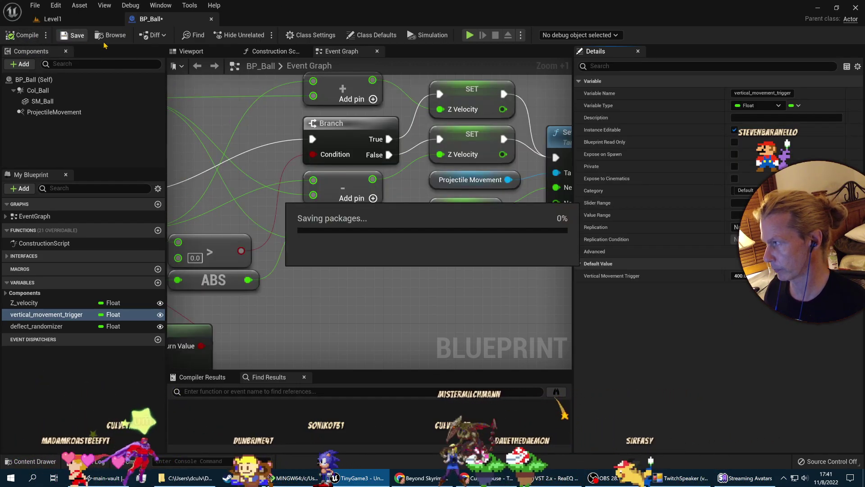
Review the deflect_randomizer and vertical_movement_trigger details and the whole excessive horizontal movement detector with the Event Hit nodes feeding it.
{"action": "left_click", "coordinate": [53, 326]}
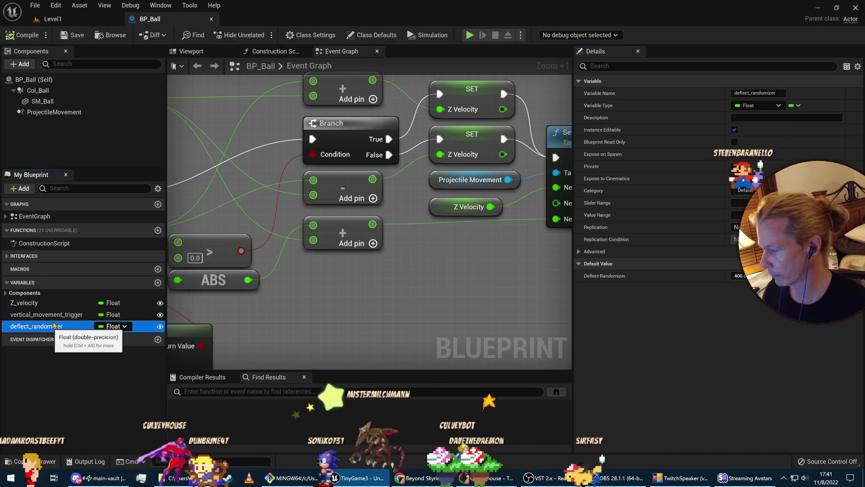
{"action": "left_click", "coordinate": [50, 314]}
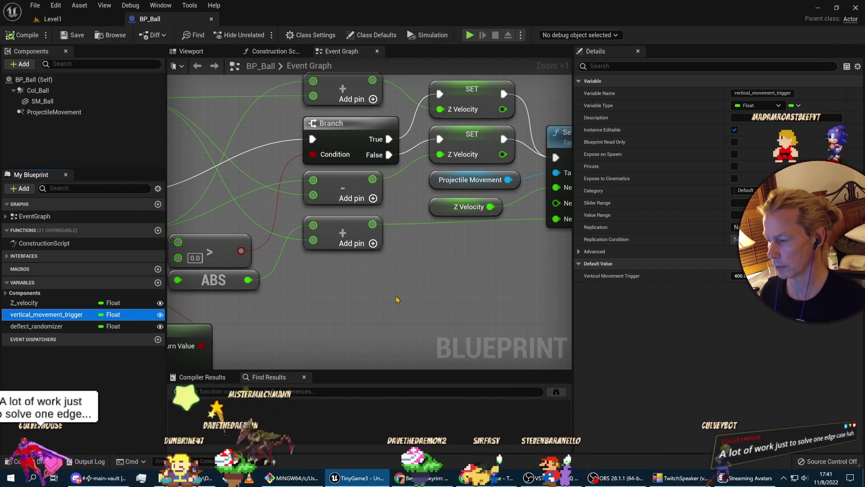
{"action": "scroll", "coordinate": [397, 298], "scroll_direction": "down", "scroll_amount": 2}
{"action": "right_click_drag", "start_coordinate": [422, 306], "coordinate": [467, 221]}
{"action": "scroll", "coordinate": [468, 221], "scroll_direction": "down", "scroll_amount": 3}
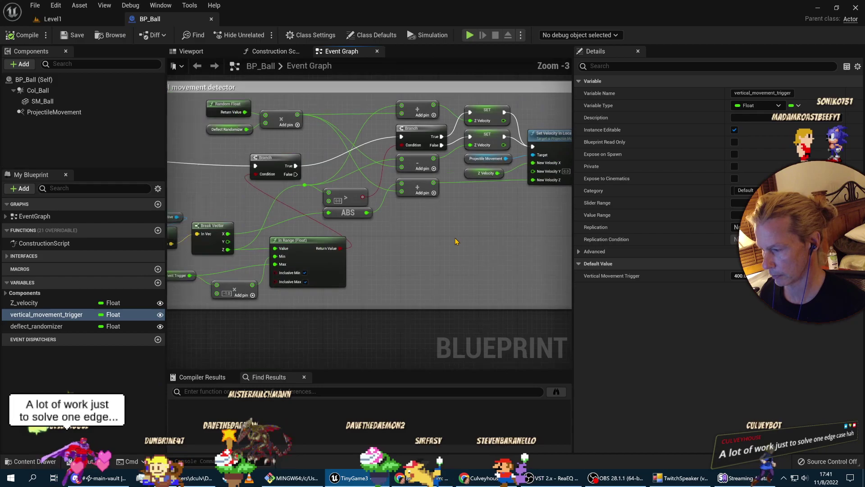
{"action": "right_click_drag", "start_coordinate": [570, 311], "coordinate": [434, 331]}
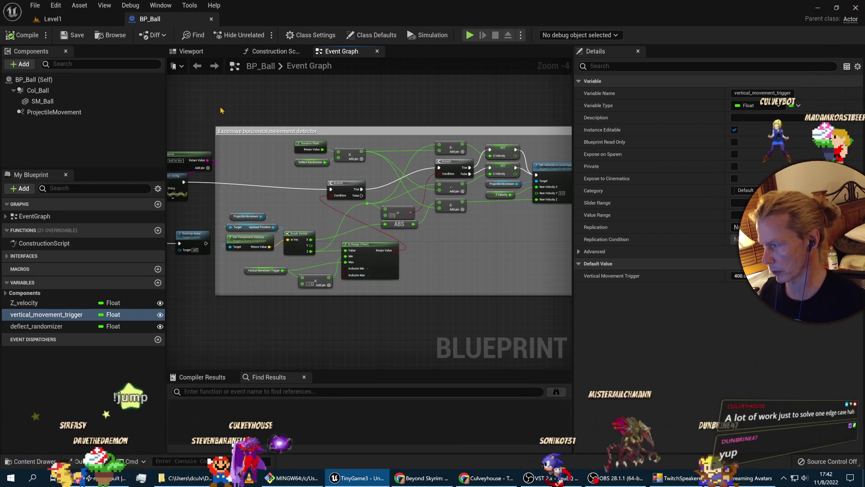
{"action": "right_click_drag", "start_coordinate": [230, 105], "coordinate": [372, 135]}
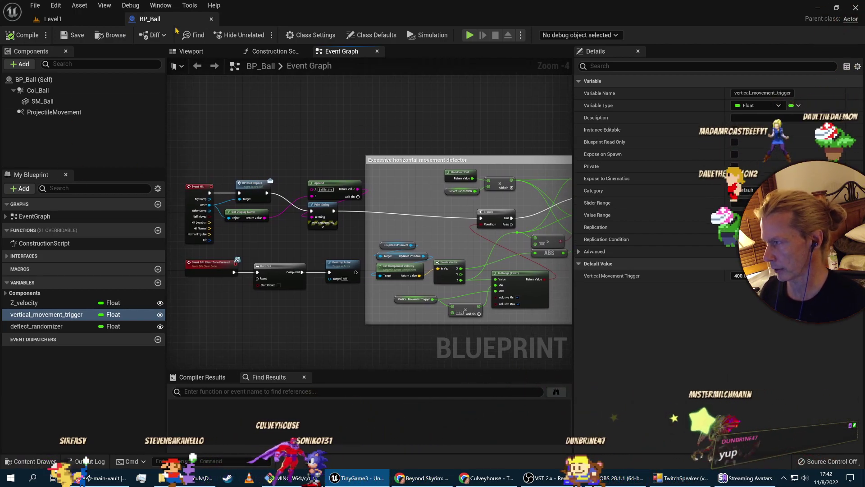
{"action": "left_click", "coordinate": [82, 381]}
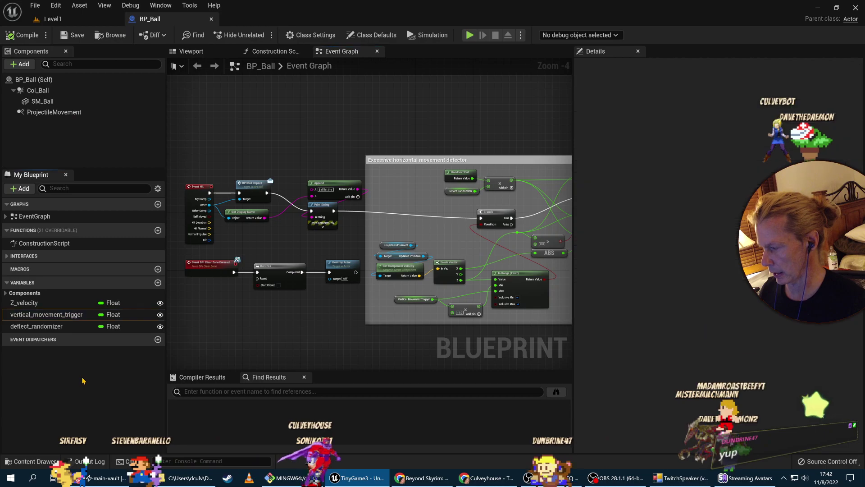
Open the BP_GameInstance blueprint from the project's Framework folder.
{"action": "left_click", "coordinate": [31, 461]}
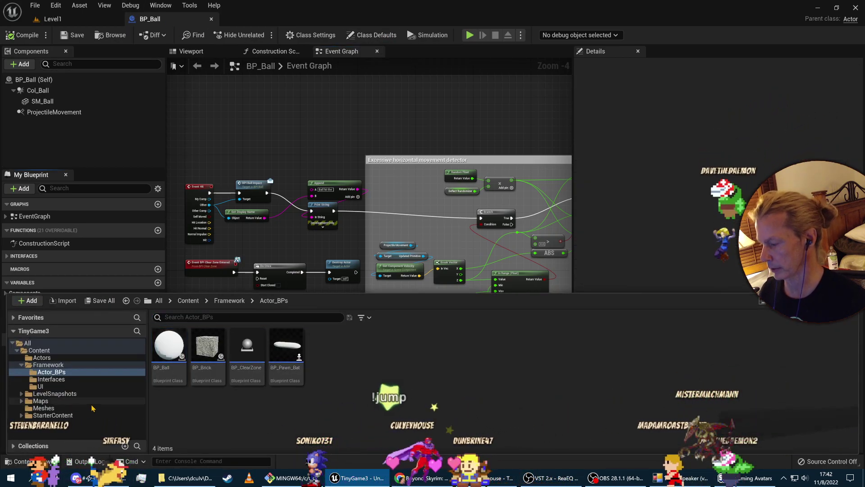
{"action": "left_click", "coordinate": [20, 461]}
{"action": "left_click", "coordinate": [20, 462]}
{"action": "left_click", "coordinate": [48, 365]}
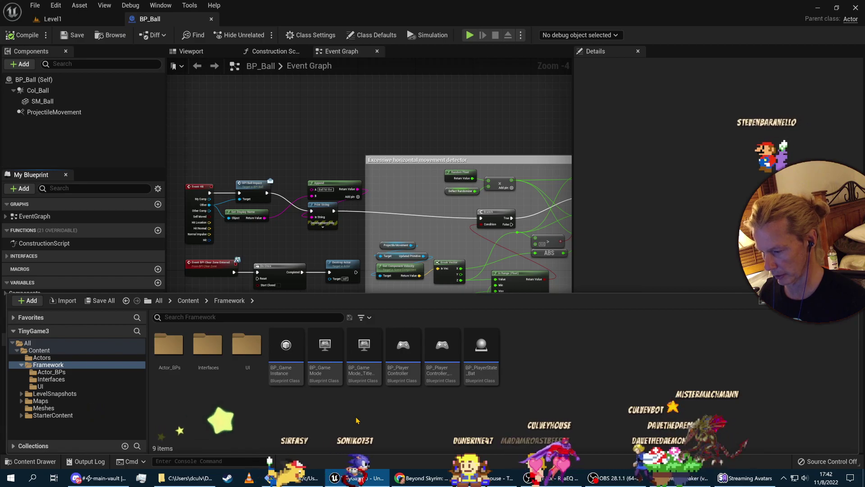
{"action": "double_click", "coordinate": [286, 356]}
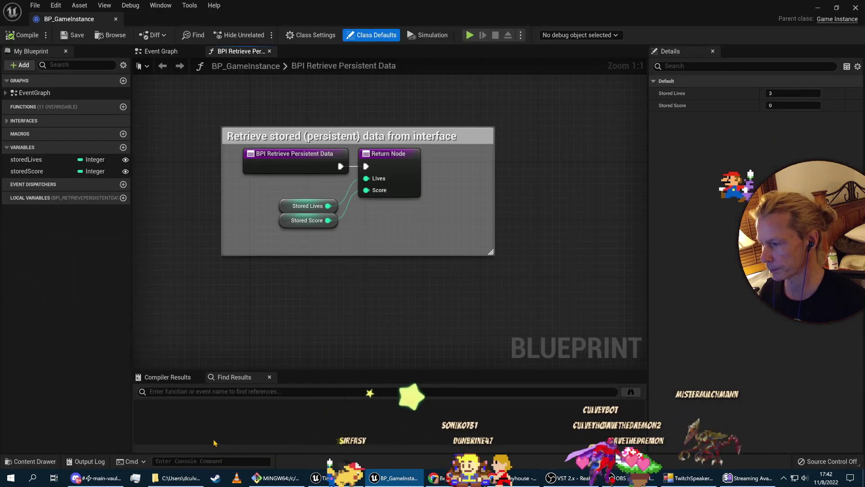
Review the BPI Retrieve Persistent Data function and the Update persistent lives/score section of BP_GameInstance's Event Graph.
{"action": "mouse_move", "coordinate": [289, 287]}
{"action": "right_mouse_down"}
{"action": "mouse_move", "coordinate": [295, 318]}
{"action": "mouse_move", "coordinate": [313, 321]}
{"action": "mouse_move", "coordinate": [304, 283]}
{"action": "right_mouse_up"}
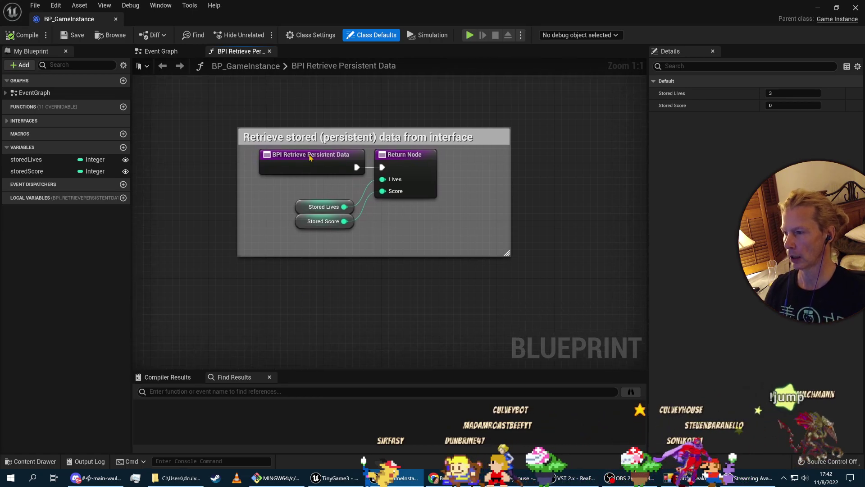
{"action": "double_click", "coordinate": [330, 67]}
{"action": "left_click", "coordinate": [460, 100]}
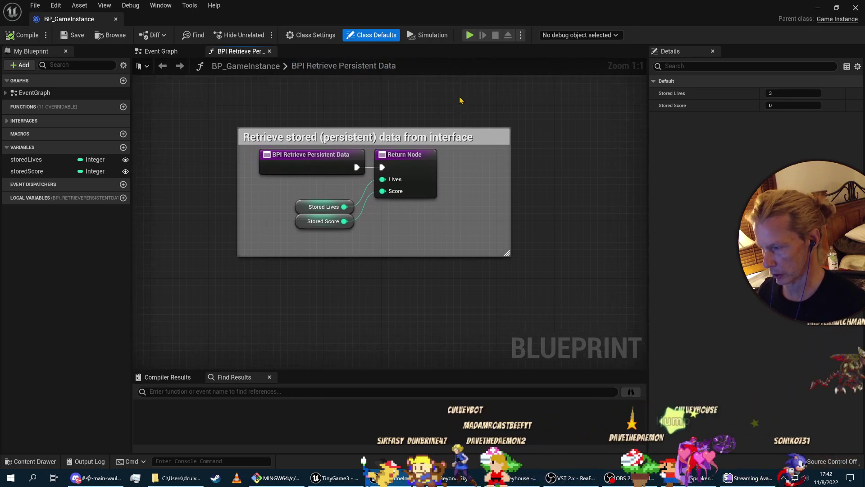
{"action": "double_click", "coordinate": [304, 71]}
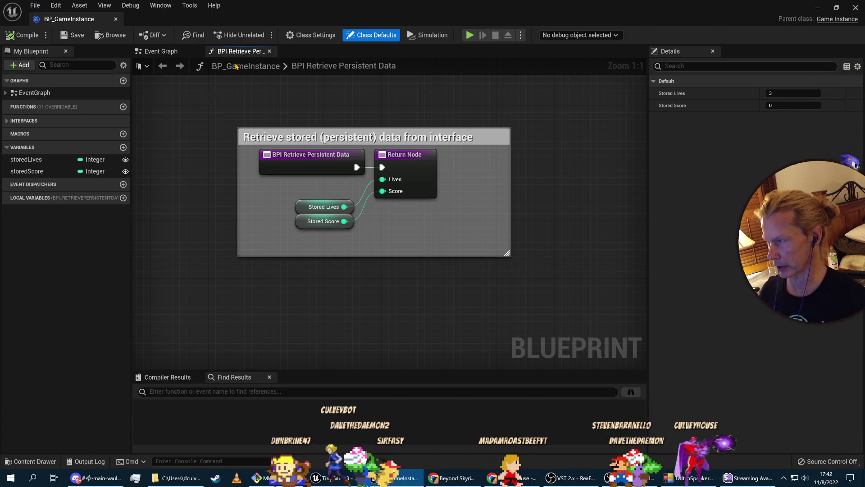
{"action": "left_click", "coordinate": [172, 54]}
{"action": "right_click_drag", "start_coordinate": [409, 342], "coordinate": [262, 333]}
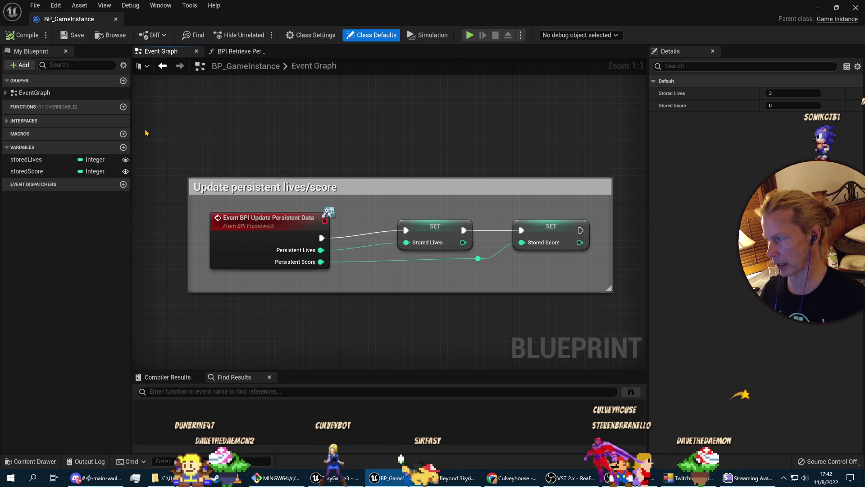
Locate the Update Persistent Data event, list BP_GameInstance's interface functions, and inspect the nodes of BPI Retrieve Persistent Data.
{"action": "left_click", "coordinate": [6, 92]}
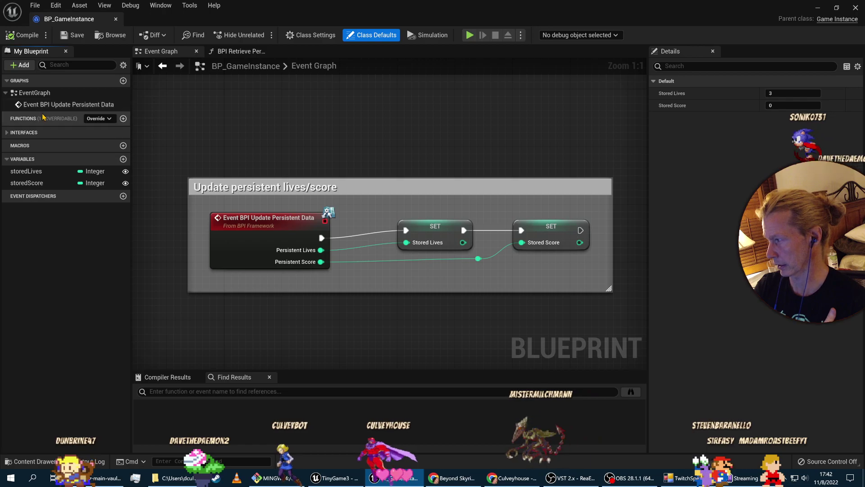
{"action": "double_click", "coordinate": [62, 105]}
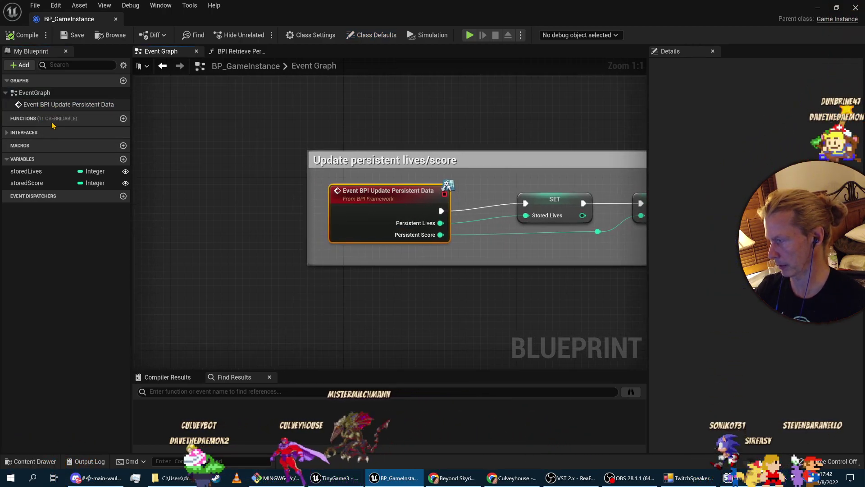
{"action": "left_click", "coordinate": [10, 132]}
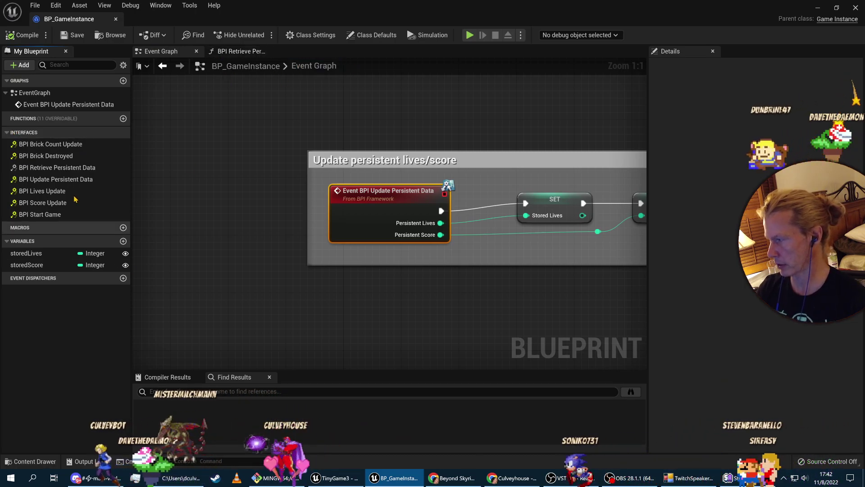
{"action": "double_click", "coordinate": [64, 167]}
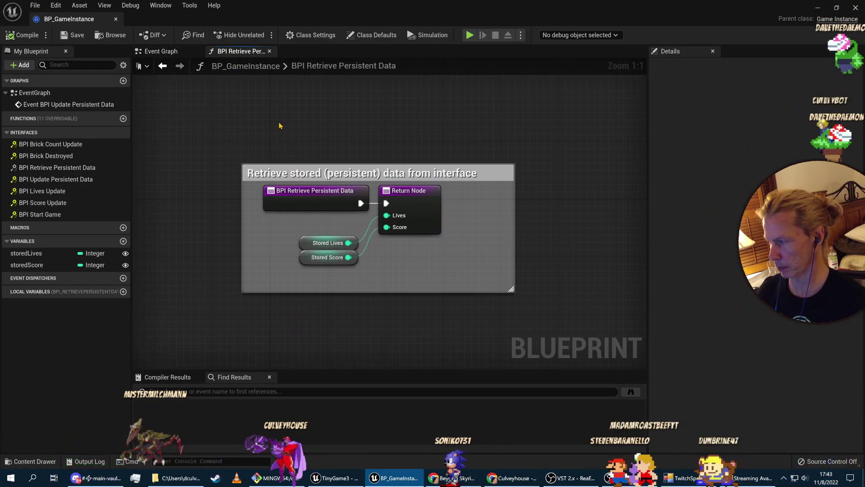
{"action": "left_click_drag", "start_coordinate": [228, 160], "coordinate": [541, 316]}
{"action": "left_click", "coordinate": [592, 254]}
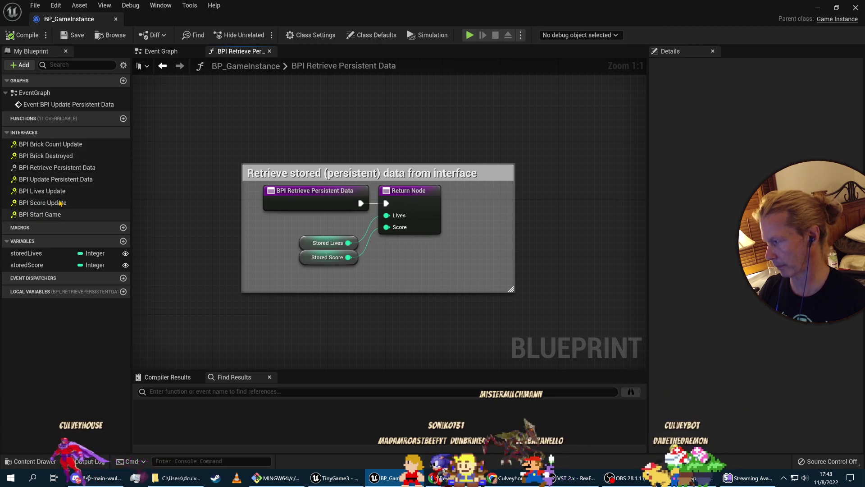
Open BPI_Framework from the Framework folder's Interfaces subfolder and dock the BP_GameInstance editor alongside the other open assets.
{"action": "left_click", "coordinate": [46, 462]}
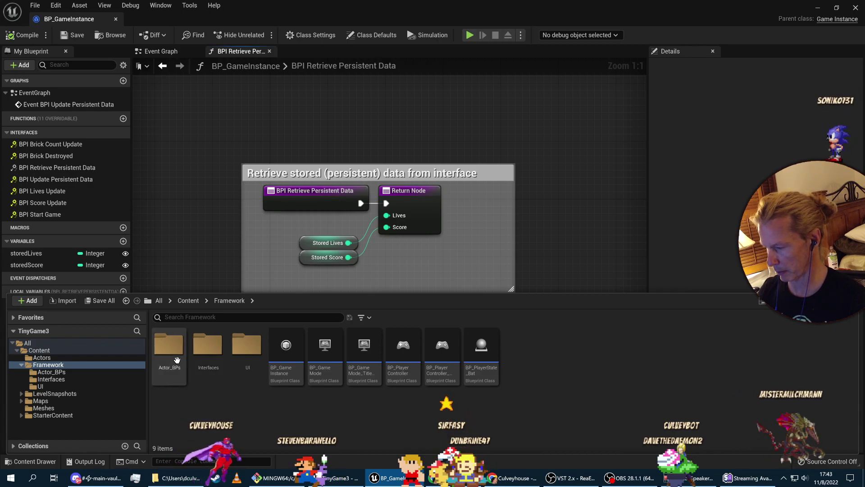
{"action": "double_click", "coordinate": [212, 347]}
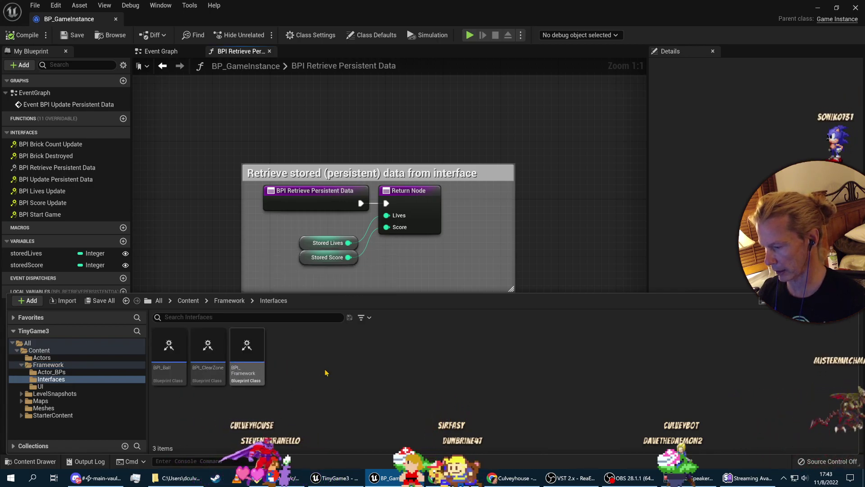
{"action": "key", "text": "ctrl+space"}
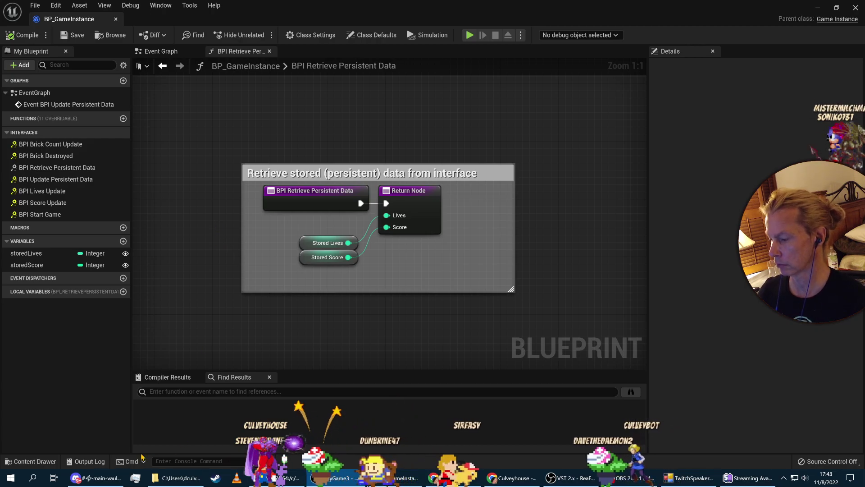
{"action": "left_click", "coordinate": [24, 463]}
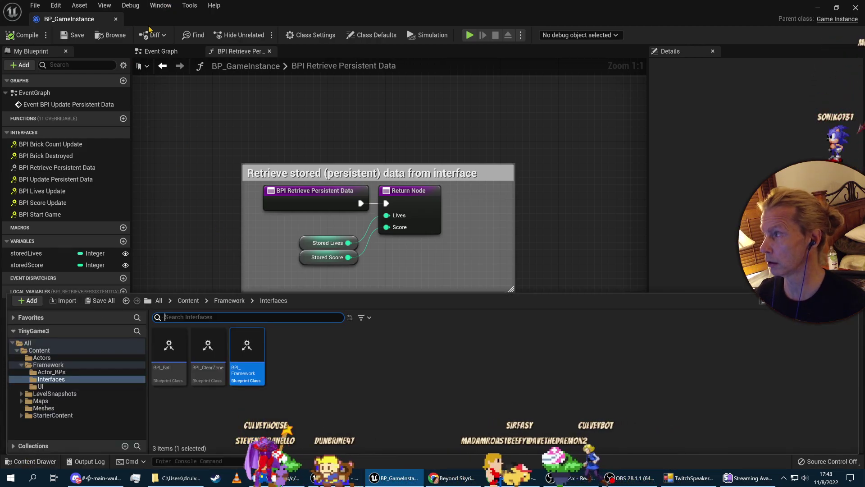
{"action": "left_click_drag", "start_coordinate": [67, 22], "coordinate": [349, 22]}
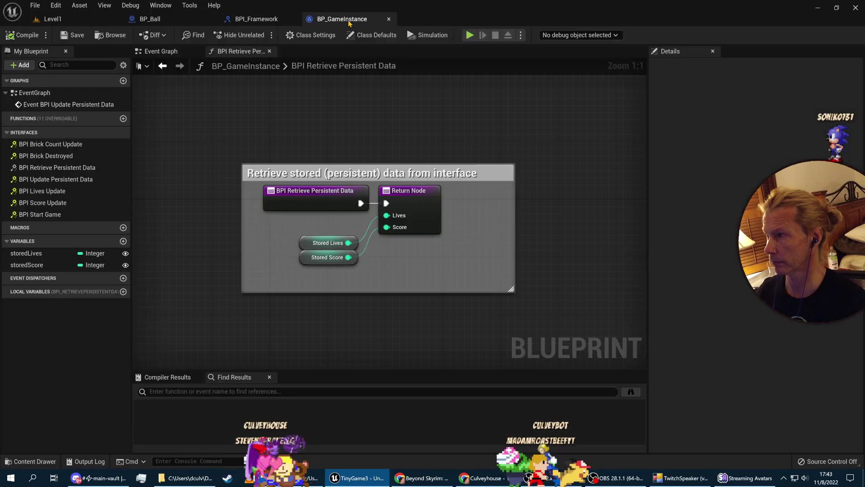
Open BPI_RetrievePersistentData in BPI_Framework and check its declared inputs and outputs.
{"action": "left_click", "coordinate": [310, 21]}
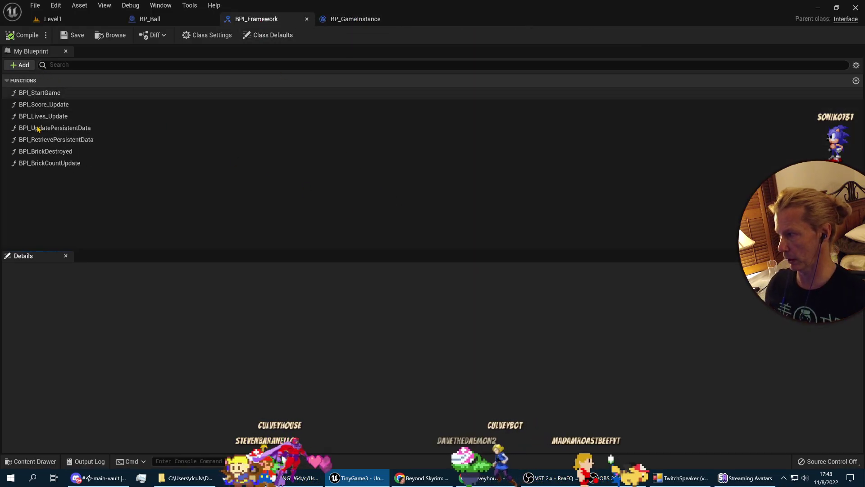
{"action": "double_click", "coordinate": [57, 139]}
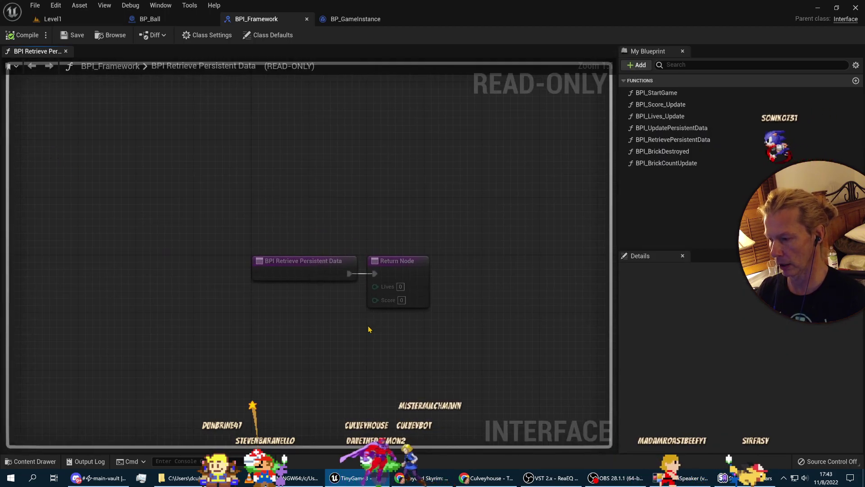
{"action": "left_click", "coordinate": [662, 151]}
{"action": "left_click", "coordinate": [675, 140]}
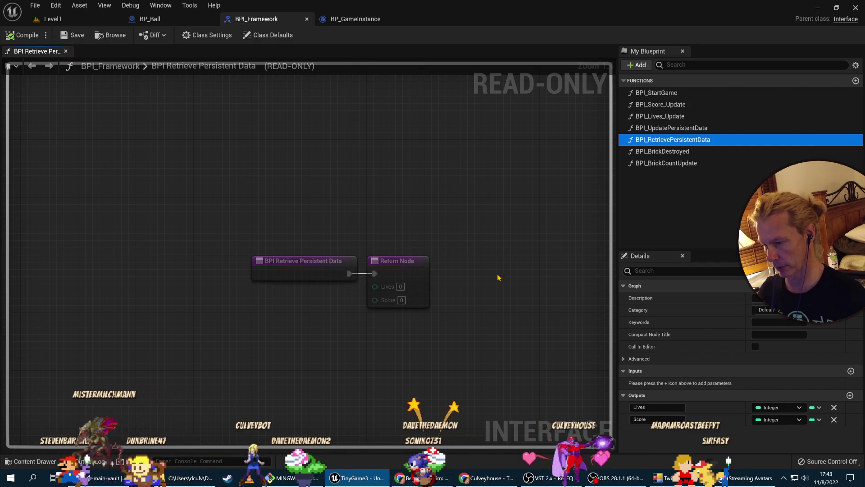
Return to BP_GameInstance and re-examine the commented group that retrieves stored lives and score.
{"action": "left_click", "coordinate": [53, 18]}
{"action": "left_click", "coordinate": [335, 19]}
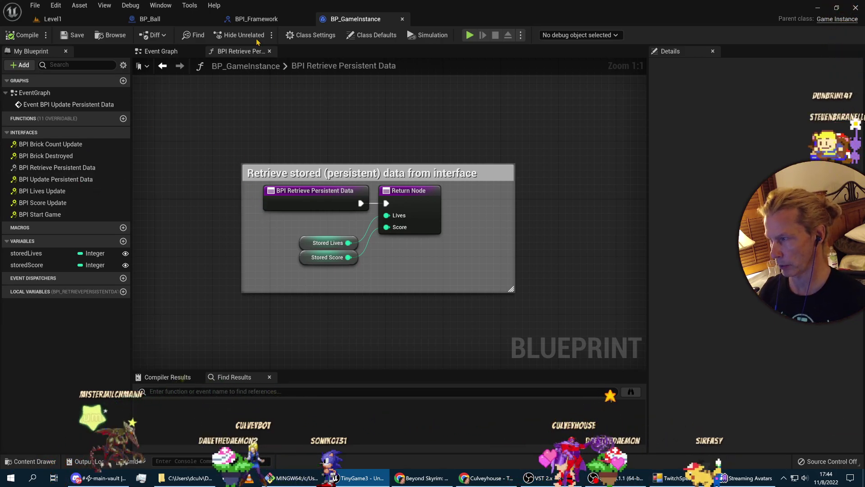
{"action": "left_click_drag", "start_coordinate": [252, 107], "coordinate": [569, 324]}
{"action": "left_click", "coordinate": [448, 311]}
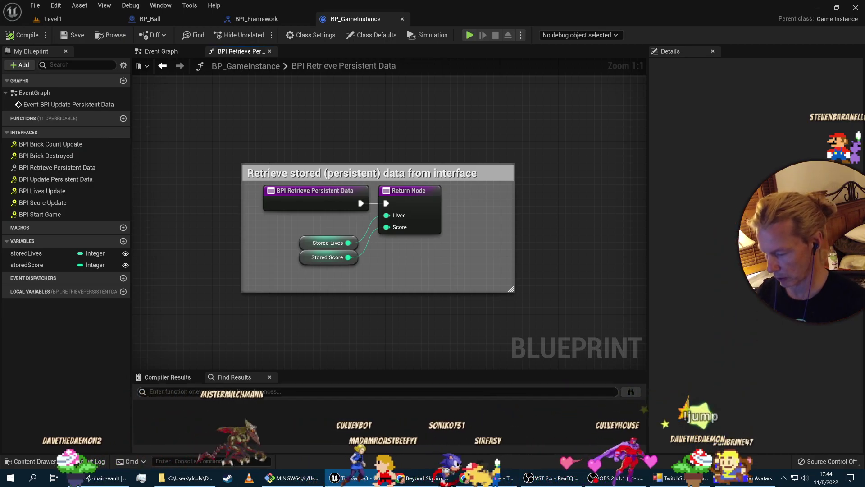
Switch to the Git terminal, read TinyGame3's commit history about the lives and brick count fixes, and return to Unreal.
{"action": "key", "text": "alt+Tab"}
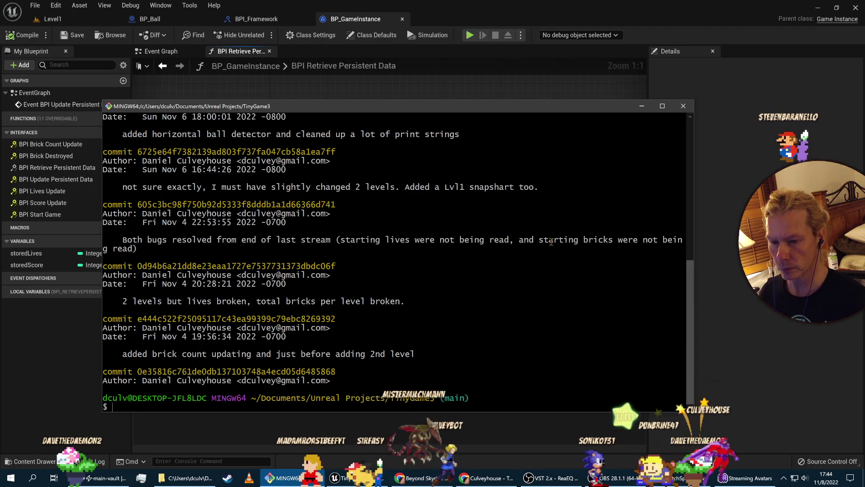
{"action": "left_click_drag", "start_coordinate": [597, 239], "coordinate": [108, 231]}
{"action": "left_click", "coordinate": [108, 231]}
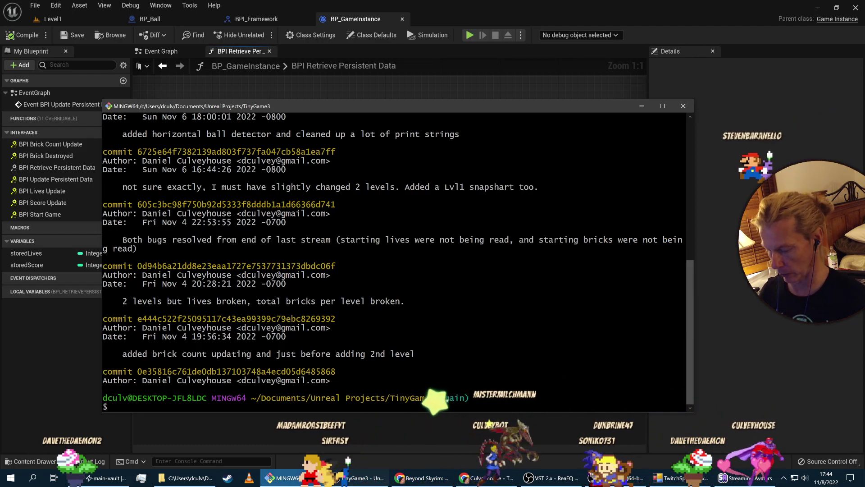
{"action": "left_click", "coordinate": [283, 478]}
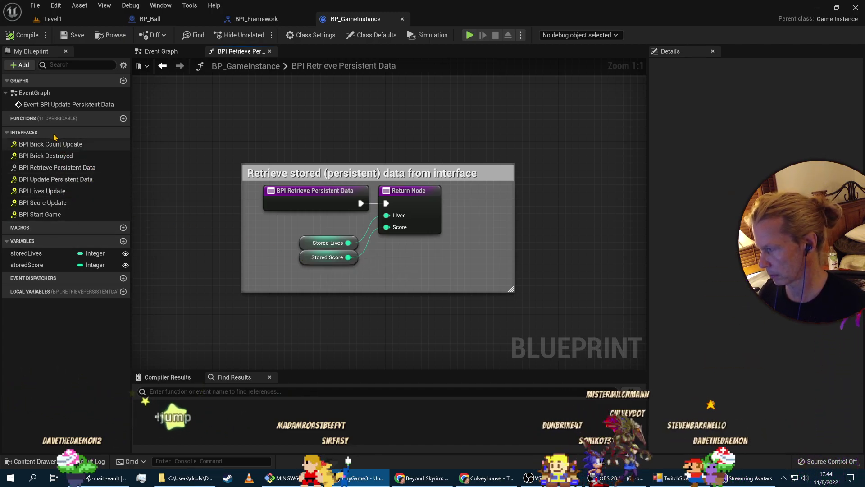
{"action": "left_click", "coordinate": [68, 145]}
{"action": "double_click", "coordinate": [68, 144]}
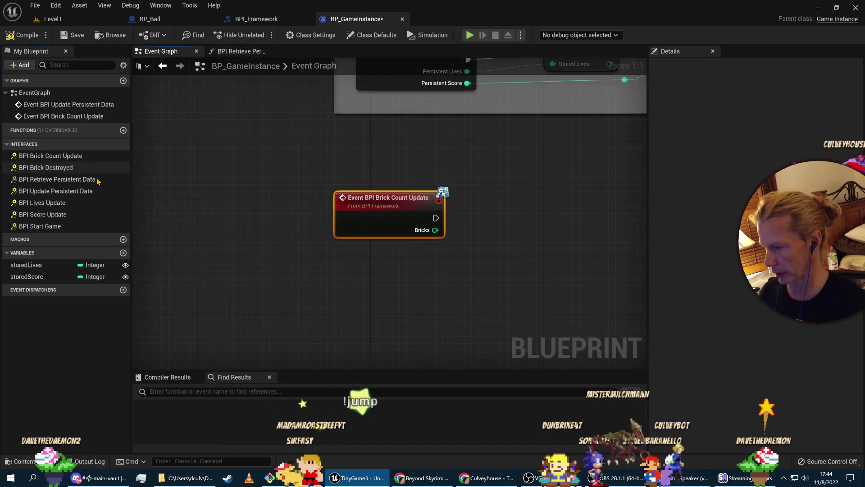
{"action": "right_click_drag", "start_coordinate": [387, 205], "coordinate": [324, 278]}
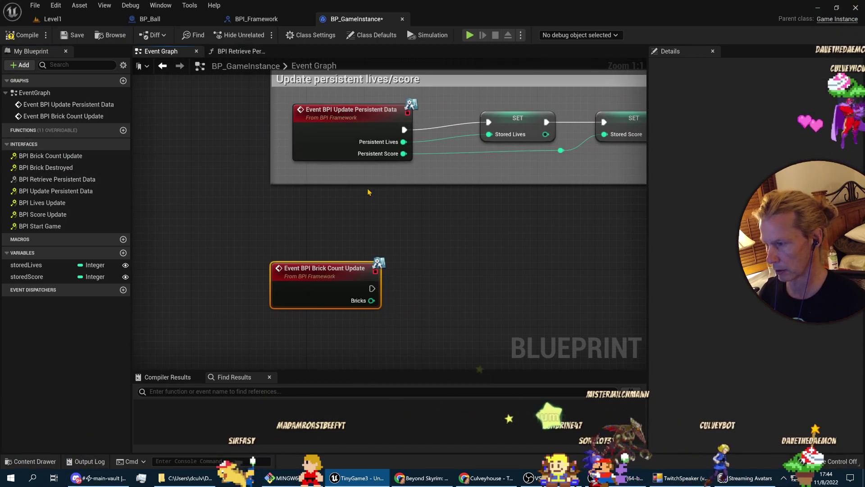
{"action": "key", "text": "Delete"}
{"action": "right_click_drag", "start_coordinate": [413, 232], "coordinate": [364, 315]}
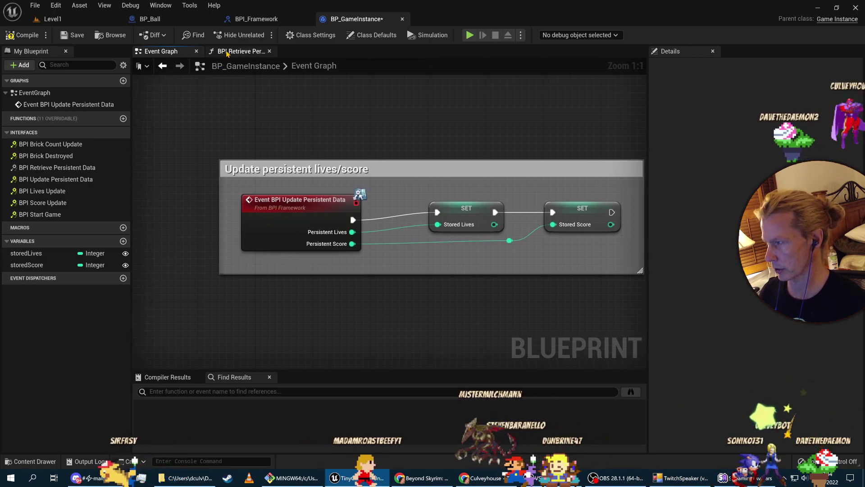
Close the BPI_Framework interface and save the BP_GameInstance blueprint.
{"action": "left_click", "coordinate": [60, 145]}
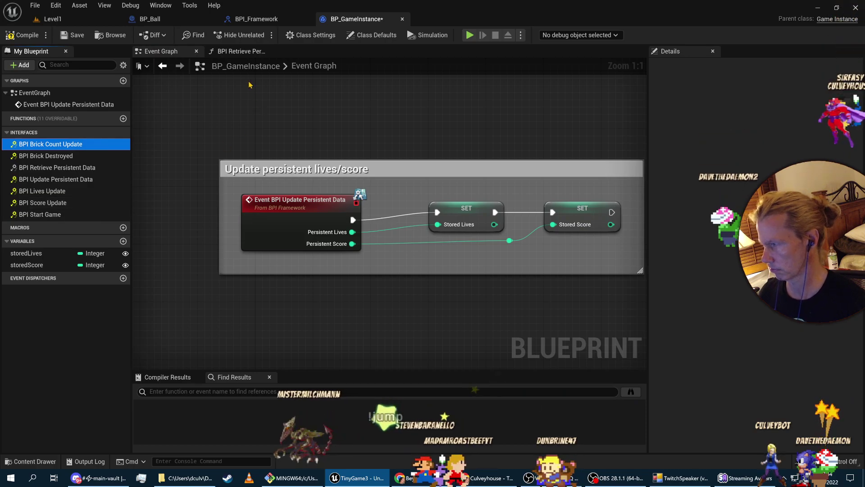
{"action": "left_click", "coordinate": [226, 51]}
{"action": "left_click", "coordinate": [161, 50]}
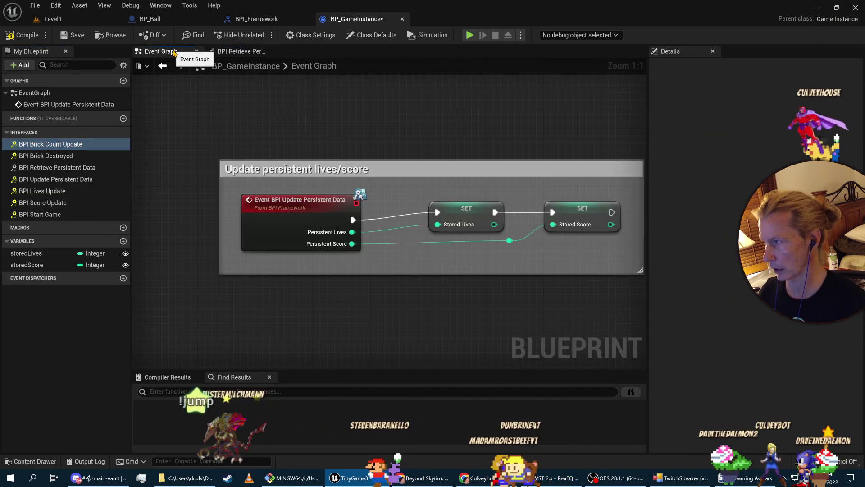
{"action": "left_click", "coordinate": [239, 21]}
{"action": "left_click", "coordinate": [307, 20]}
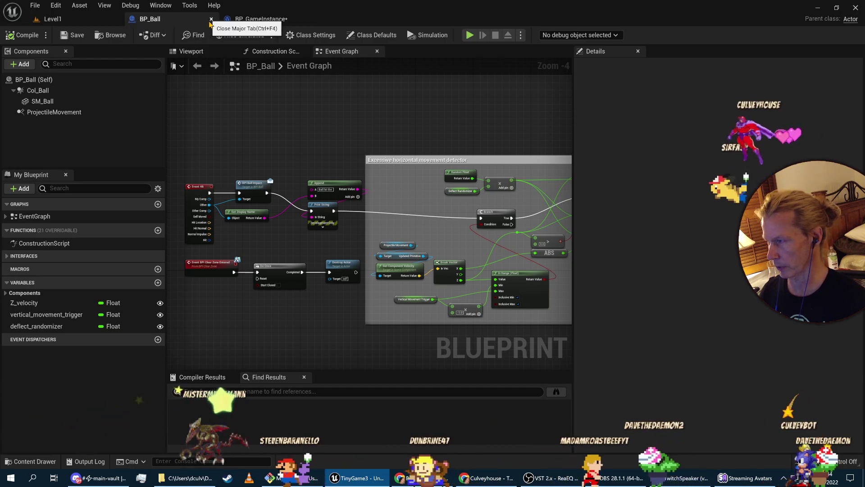
{"action": "left_click", "coordinate": [260, 19]}
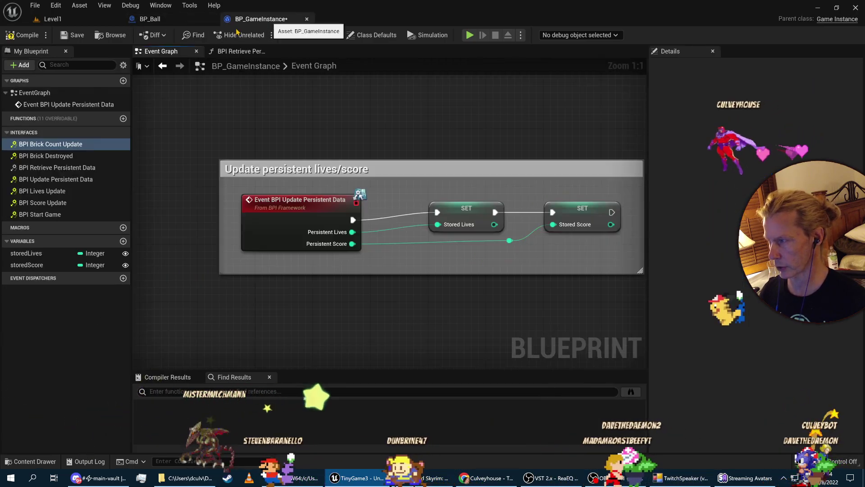
{"action": "left_click", "coordinate": [69, 36]}
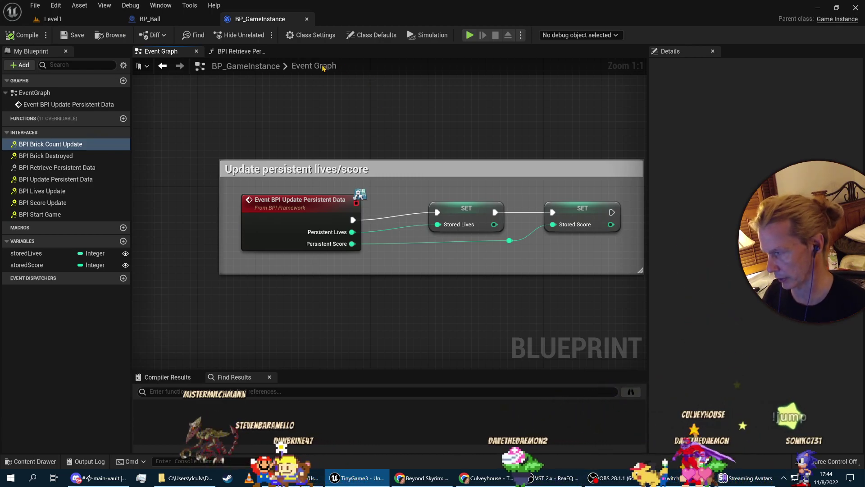
Bring up the BP_Ball blueprint, switch to the Twitch stream page in Chrome and open a new browser window.
{"action": "left_click", "coordinate": [153, 19]}
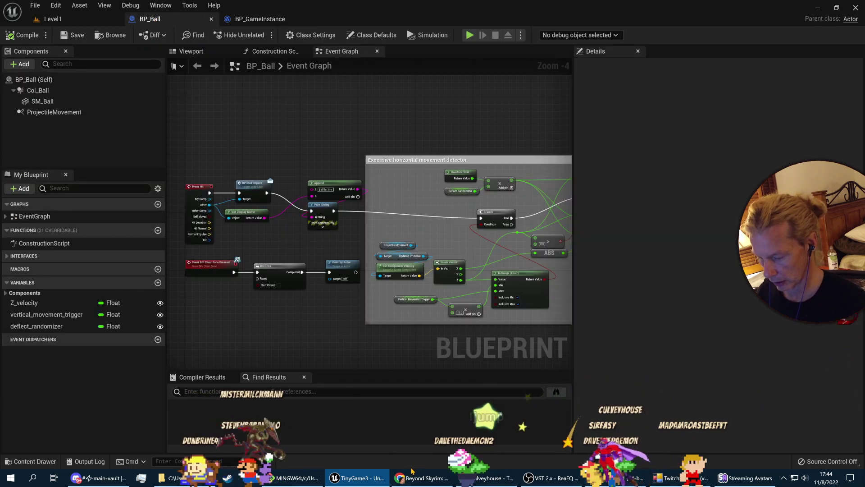
{"action": "left_click", "coordinate": [488, 484]}
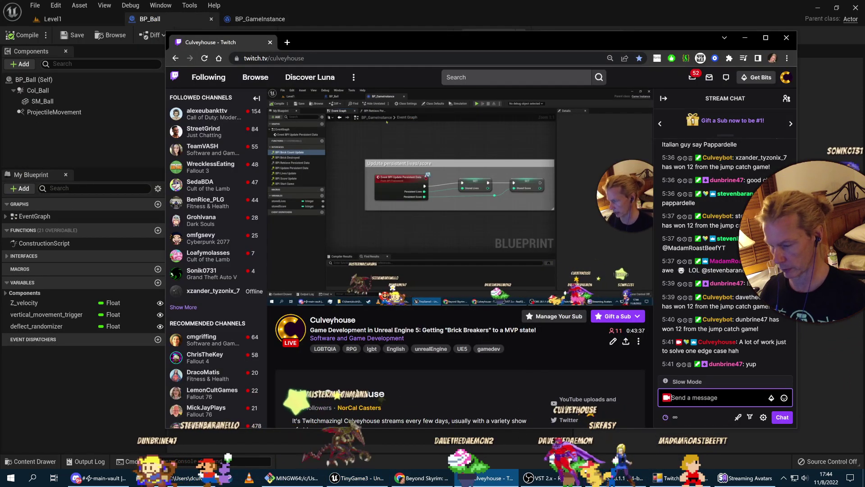
{"action": "key", "text": "ctrl+n"}
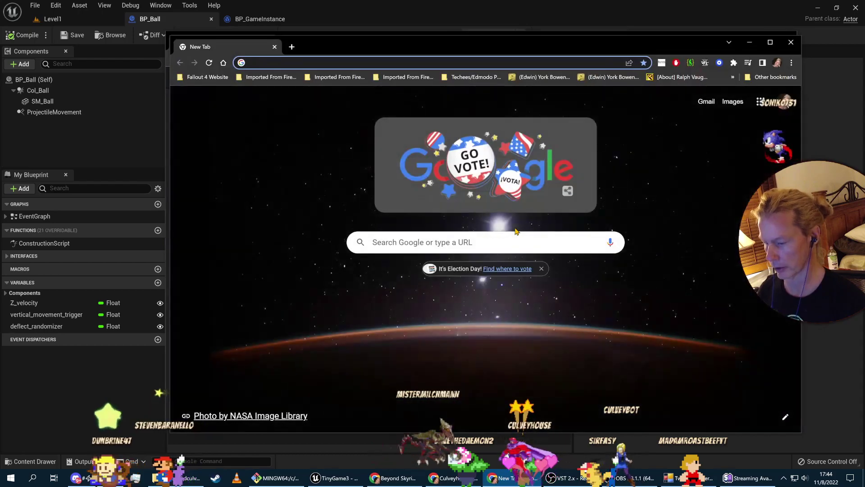
{"action": "key", "text": "alt+Tab"}
{"action": "left_click", "coordinate": [604, 295]}
{"action": "left_click", "coordinate": [541, 205]}
{"action": "left_click", "coordinate": [520, 276]}
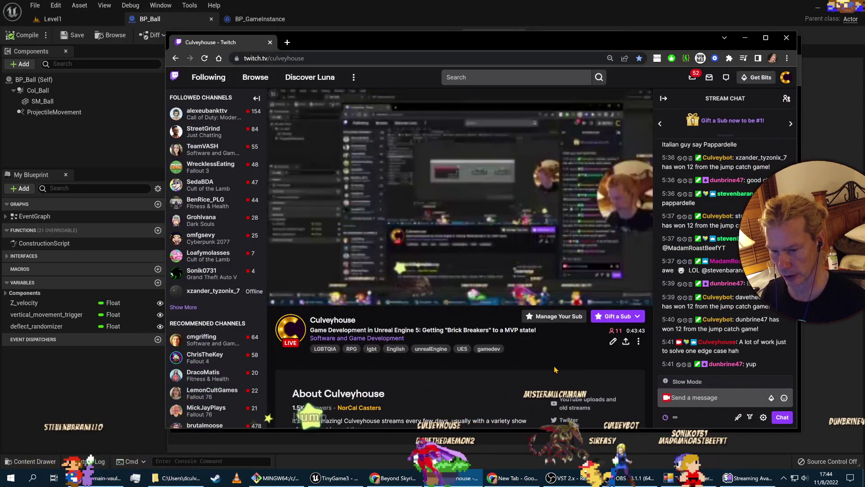
Search Google for "brick breakers" in the new browser window.
{"action": "key", "text": "alt+Tab"}
{"action": "type", "text": "brick"}
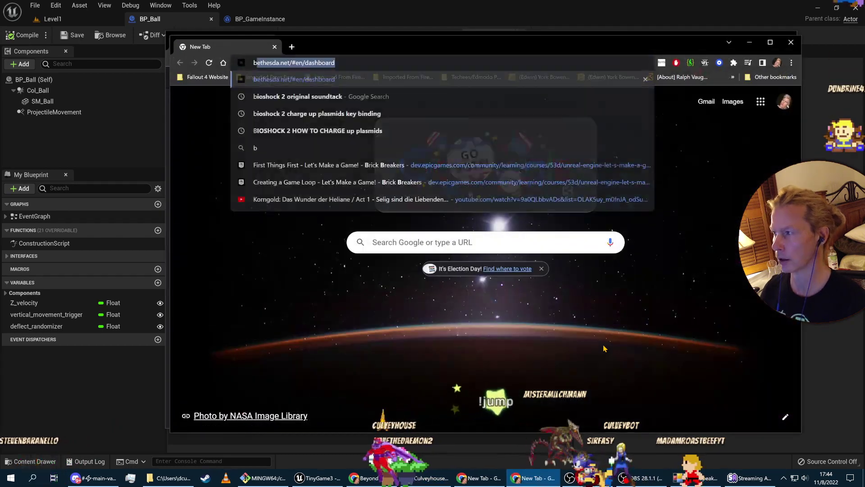
{"action": "key", "text": "alt+Tab"}
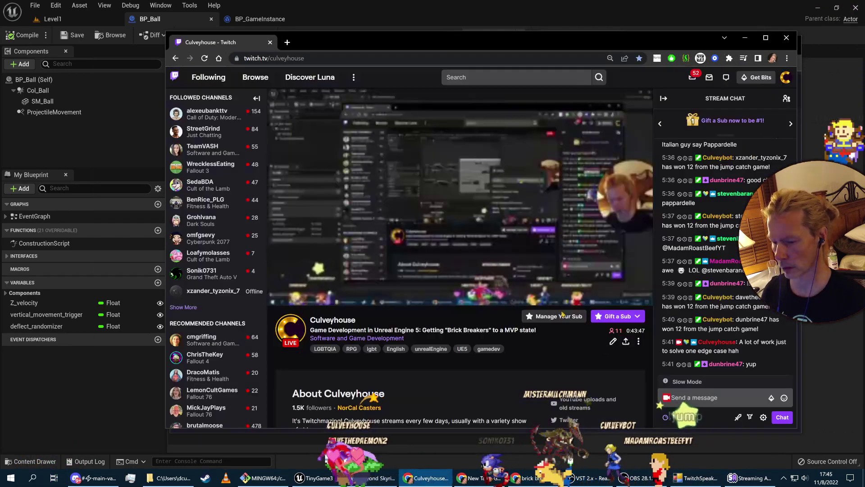
{"action": "key", "text": "alt+Tab"}
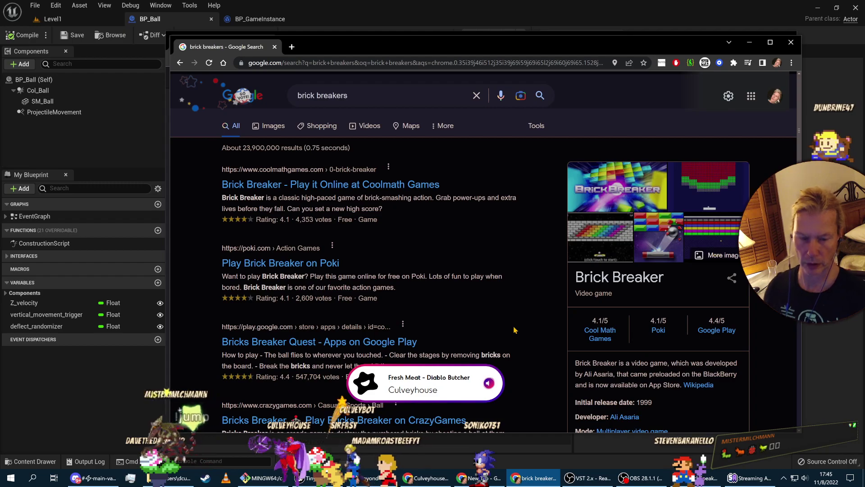
Look up "brick breakers" again and open the suggested Brick Breakers UE5 tutorial on dev.epicgames.com.
{"action": "left_click", "coordinate": [463, 64]}
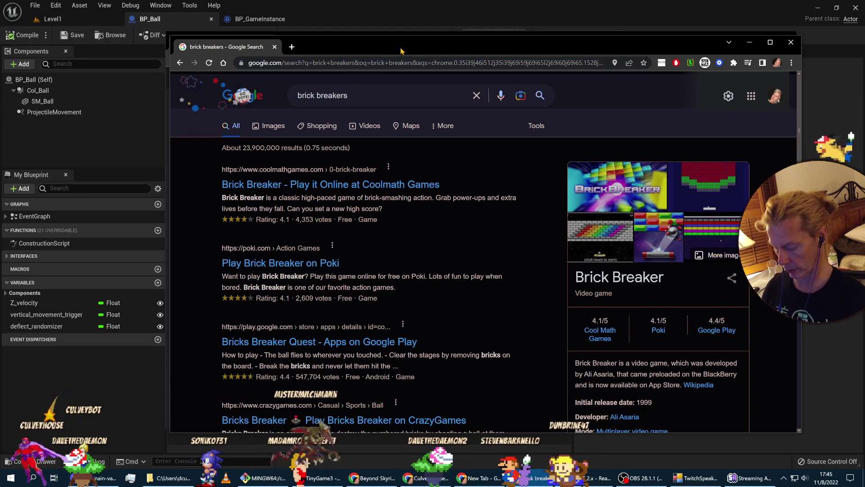
{"action": "type", "text": "brick breakers"}
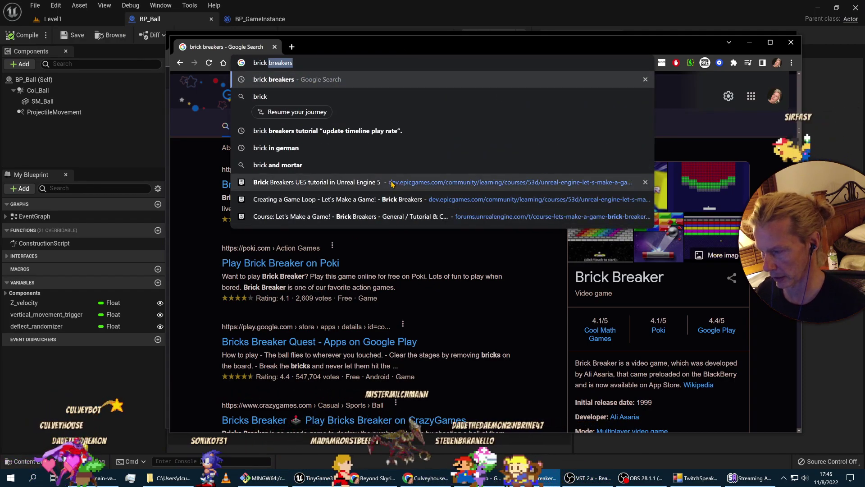
{"action": "left_click", "coordinate": [338, 182]}
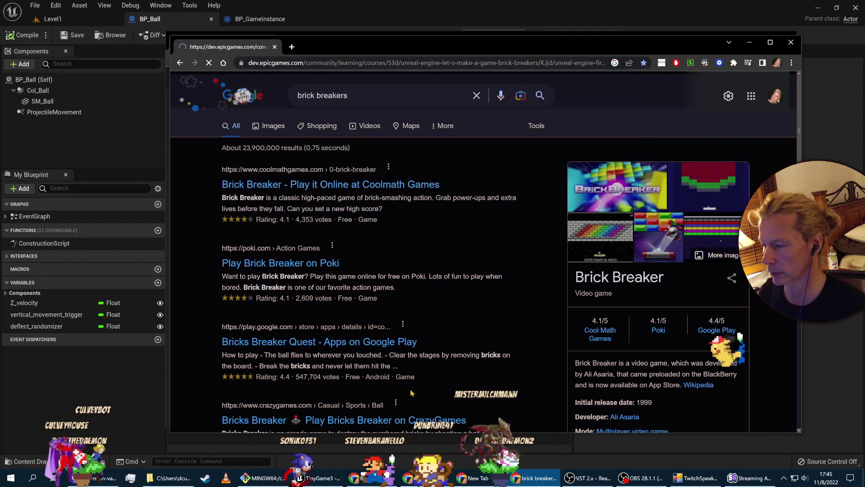
Look through the First Things First module and open "Persistence, Tools and Closing the Game Loop" from the course outline.
{"action": "scroll", "coordinate": [450, 352], "scroll_direction": "down", "scroll_amount": 6}
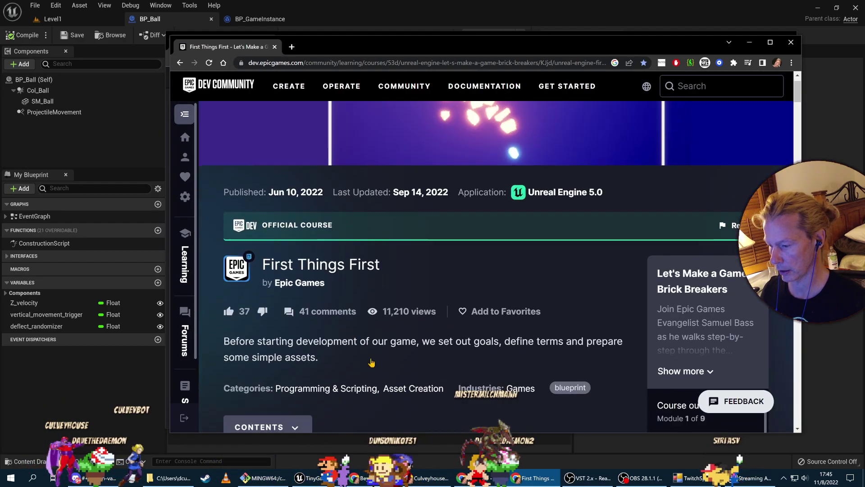
{"action": "scroll", "coordinate": [522, 362], "scroll_direction": "down", "scroll_amount": 4}
{"action": "scroll", "coordinate": [521, 363], "scroll_direction": "down", "scroll_amount": 7}
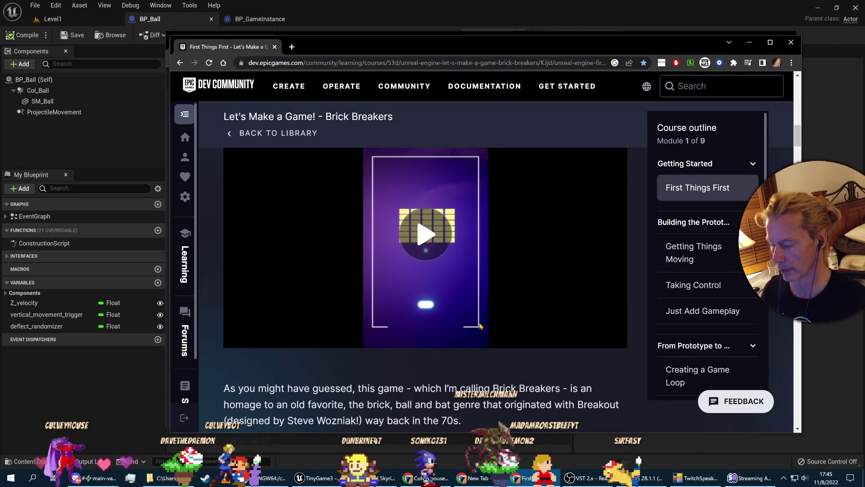
{"action": "scroll", "coordinate": [500, 308], "scroll_direction": "up", "scroll_amount": 8}
{"action": "scroll", "coordinate": [699, 312], "scroll_direction": "down", "scroll_amount": 5}
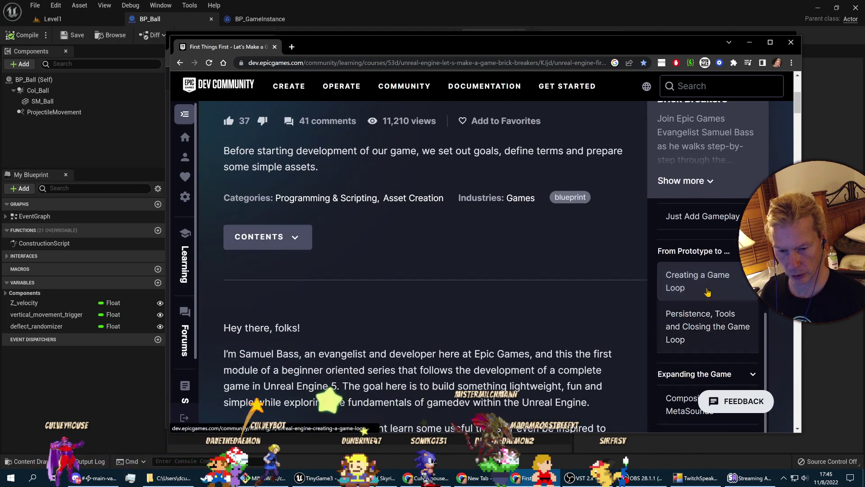
{"action": "scroll", "coordinate": [702, 316], "scroll_direction": "up", "scroll_amount": 1}
{"action": "left_click", "coordinate": [703, 326]}
Skim the lesson's Game Instance section and the Player State script that updates score and lives.
{"action": "scroll", "coordinate": [466, 301], "scroll_direction": "down", "scroll_amount": 15}
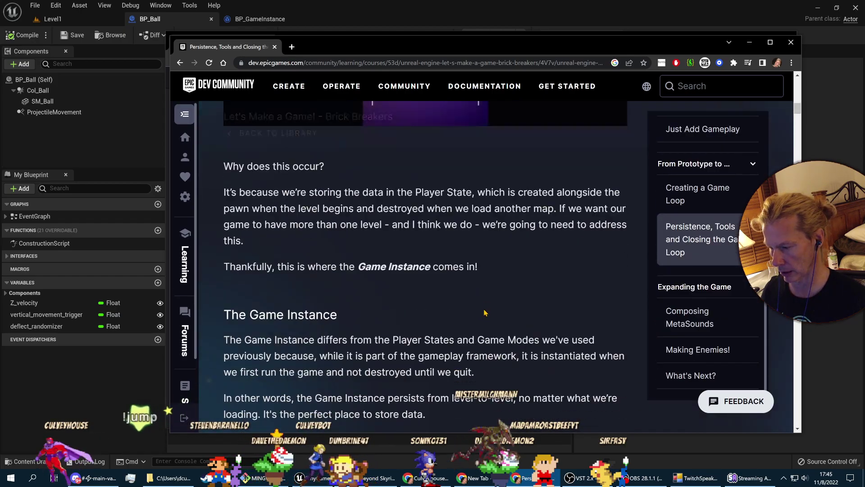
{"action": "scroll", "coordinate": [552, 302], "scroll_direction": "down", "scroll_amount": 10}
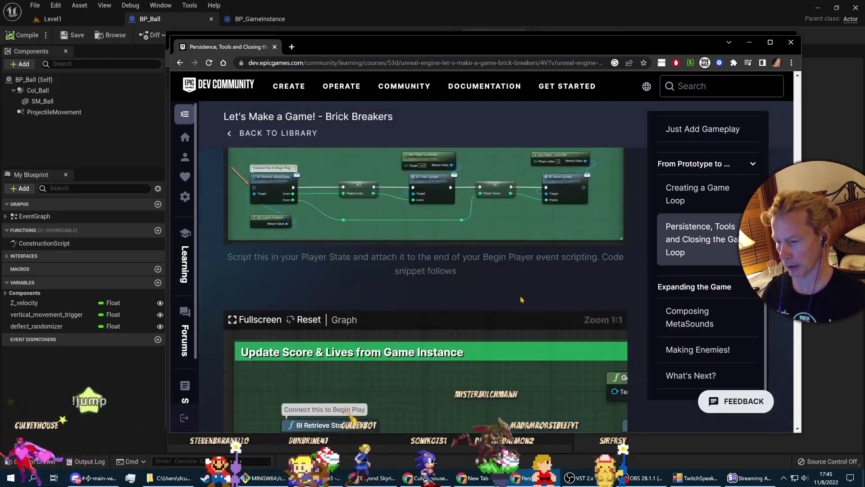
{"action": "scroll", "coordinate": [496, 315], "scroll_direction": "up", "scroll_amount": 20}
{"action": "scroll", "coordinate": [483, 325], "scroll_direction": "down", "scroll_amount": 5}
{"action": "scroll", "coordinate": [483, 325], "scroll_direction": "down", "scroll_amount": 12}
{"action": "scroll", "coordinate": [450, 293], "scroll_direction": "up", "scroll_amount": 15}
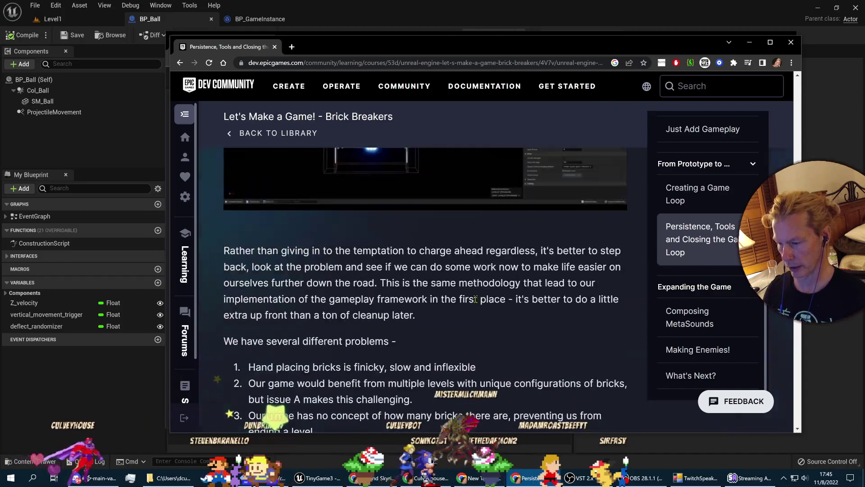
Examine the lesson's brick spawner part, from the hand-placement problems through the construction script to the Spawn Bricks graph.
{"action": "scroll", "coordinate": [427, 266], "scroll_direction": "down", "scroll_amount": 4}
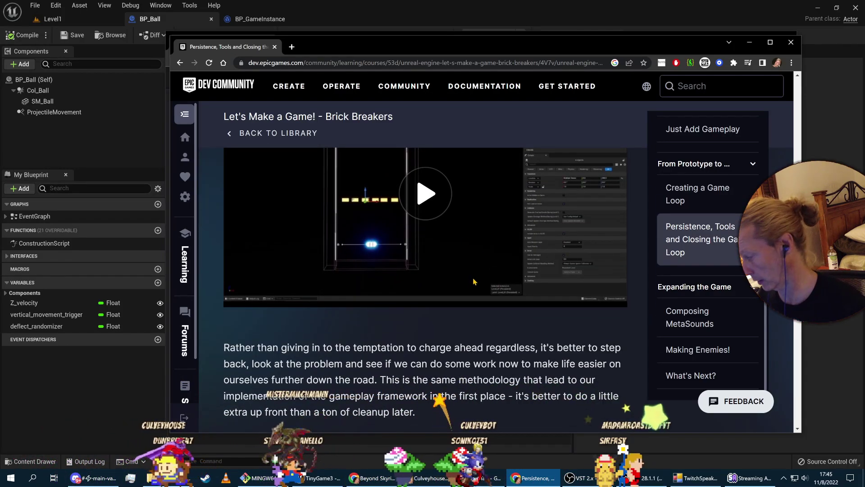
{"action": "scroll", "coordinate": [474, 281], "scroll_direction": "down", "scroll_amount": 12}
{"action": "scroll", "coordinate": [486, 317], "scroll_direction": "down", "scroll_amount": 15}
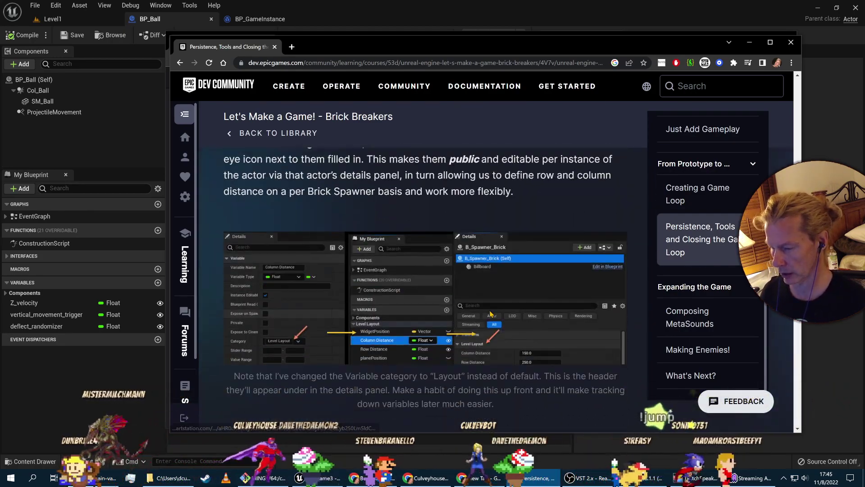
{"action": "scroll", "coordinate": [490, 311], "scroll_direction": "down", "scroll_amount": 15}
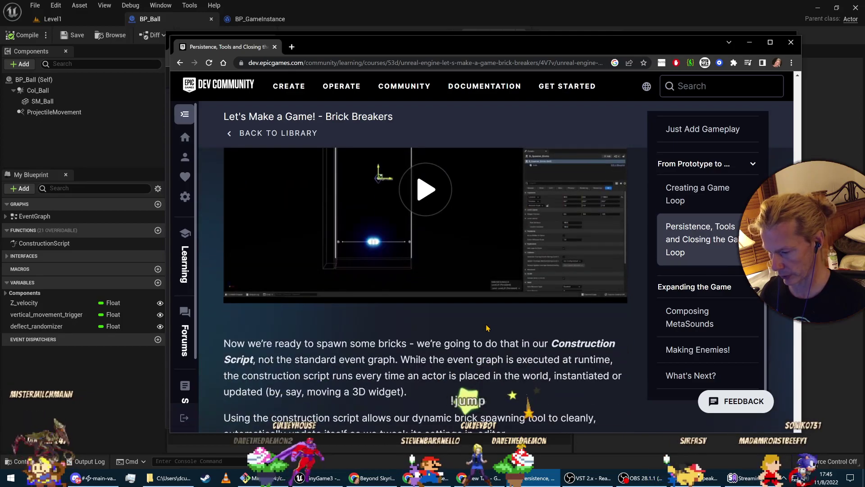
{"action": "scroll", "coordinate": [487, 328], "scroll_direction": "down", "scroll_amount": 9}
{"action": "scroll", "coordinate": [486, 320], "scroll_direction": "up", "scroll_amount": 4}
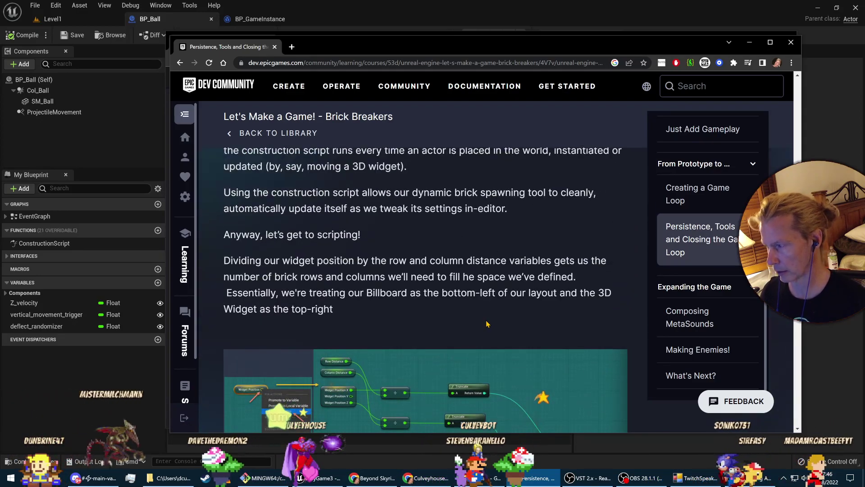
{"action": "scroll", "coordinate": [488, 323], "scroll_direction": "down", "scroll_amount": 5}
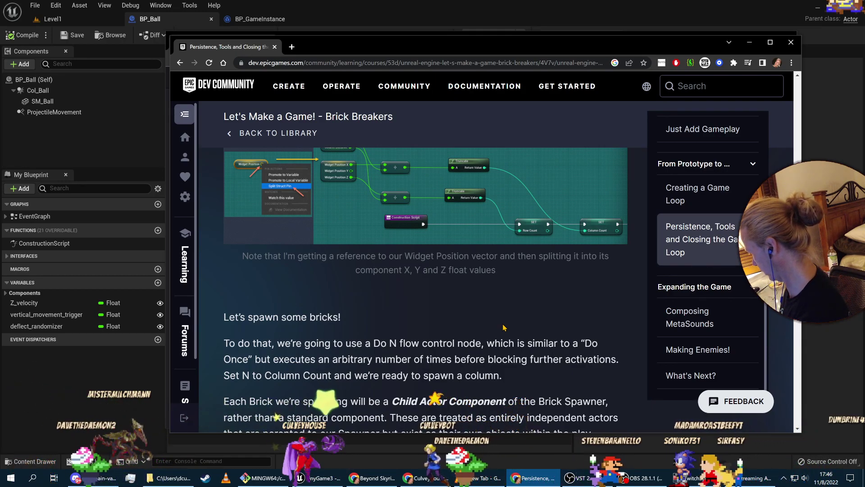
{"action": "scroll", "coordinate": [503, 326], "scroll_direction": "down", "scroll_amount": 4}
{"action": "scroll", "coordinate": [502, 325], "scroll_direction": "down", "scroll_amount": 8}
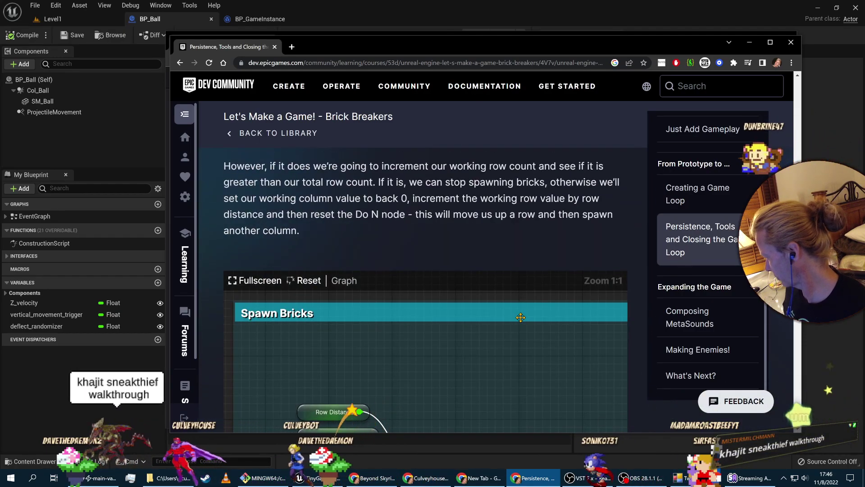
{"action": "scroll", "coordinate": [519, 321], "scroll_direction": "down", "scroll_amount": 3}
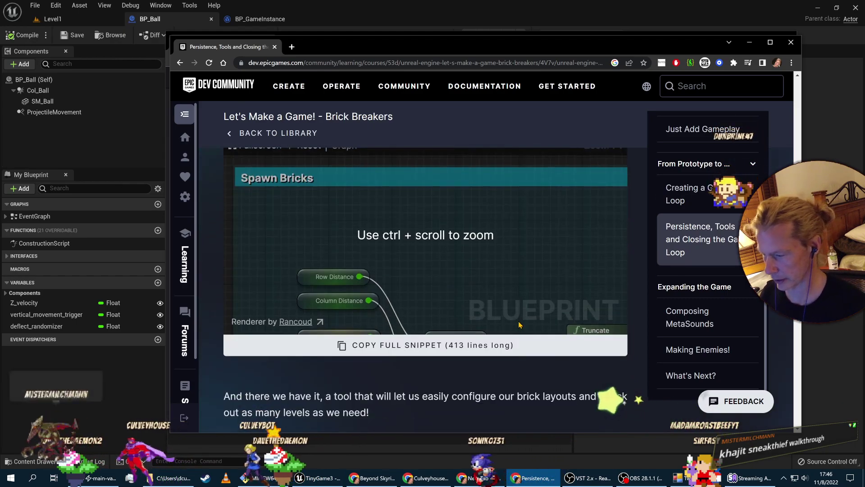
{"action": "scroll", "coordinate": [449, 386], "scroll_direction": "down", "scroll_amount": 2}
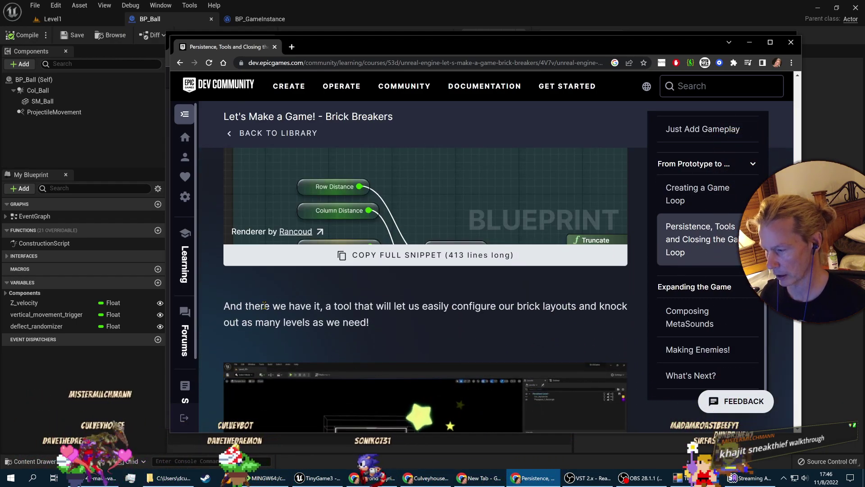
Read the Declaring Victory section and the functions it asks to add to BI_Framework.
{"action": "scroll", "coordinate": [257, 301], "scroll_direction": "down", "scroll_amount": 10}
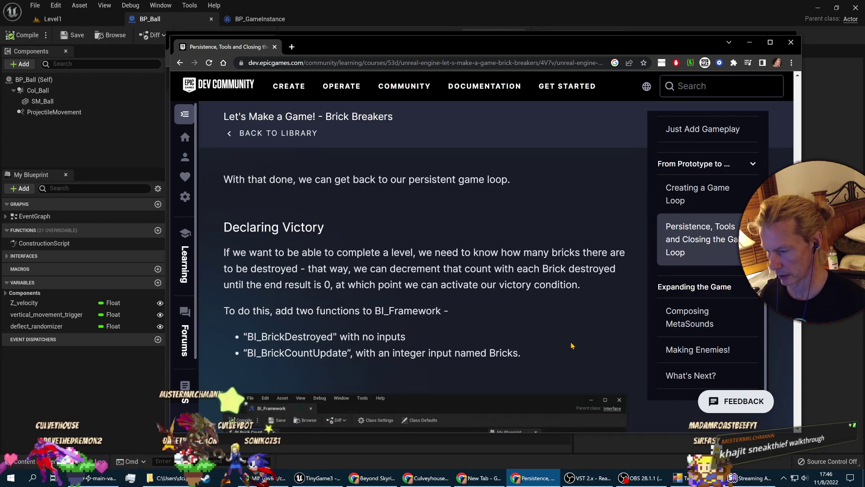
{"action": "scroll", "coordinate": [571, 342], "scroll_direction": "down", "scroll_amount": 1}
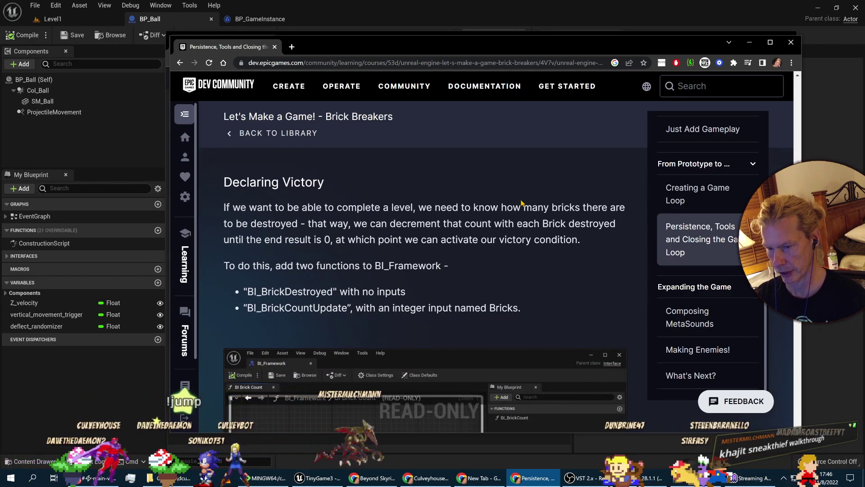
{"action": "scroll", "coordinate": [518, 265], "scroll_direction": "down", "scroll_amount": 1}
{"action": "scroll", "coordinate": [412, 254], "scroll_direction": "up", "scroll_amount": 1}
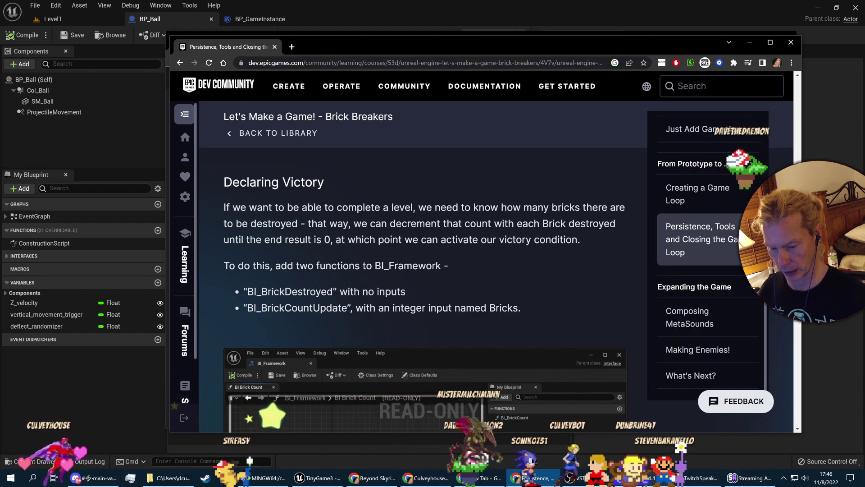
Close the unused New Tab browser window and return to the Unreal editor.
{"action": "left_click", "coordinate": [431, 478]}
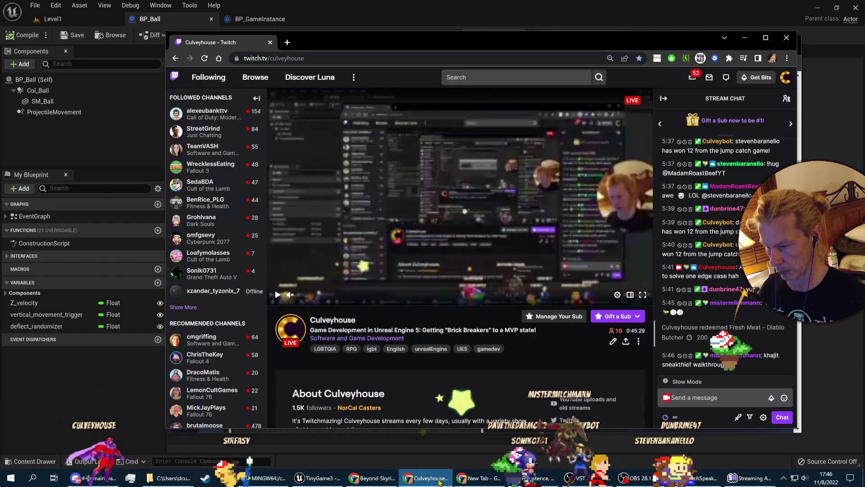
{"action": "left_click", "coordinate": [470, 480]}
{"action": "right_click", "coordinate": [471, 479]}
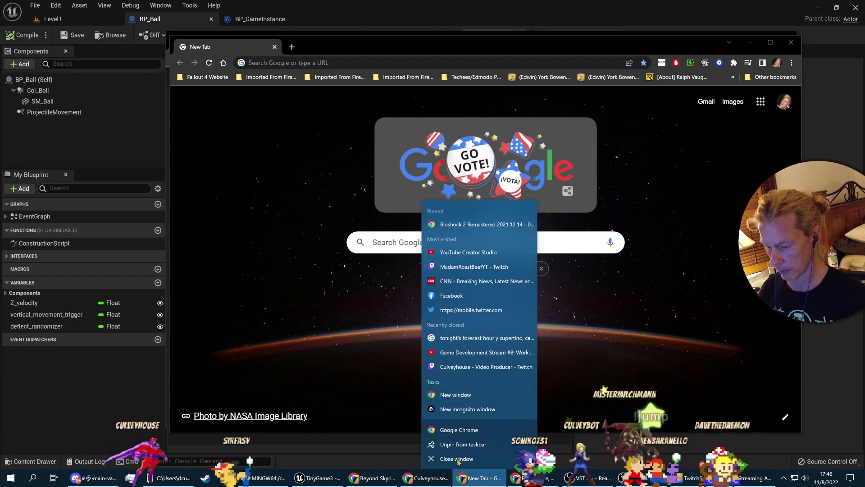
{"action": "left_click", "coordinate": [451, 458]}
{"action": "left_click", "coordinate": [435, 478]}
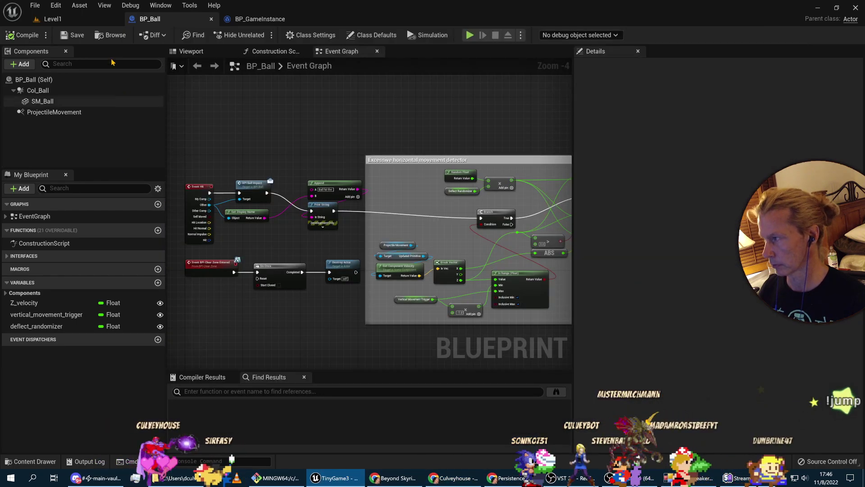
Playtest Level1 by bouncing the ball into the bricks to check the debug output, end the session and switch to the Twitch page.
{"action": "left_click", "coordinate": [54, 19]}
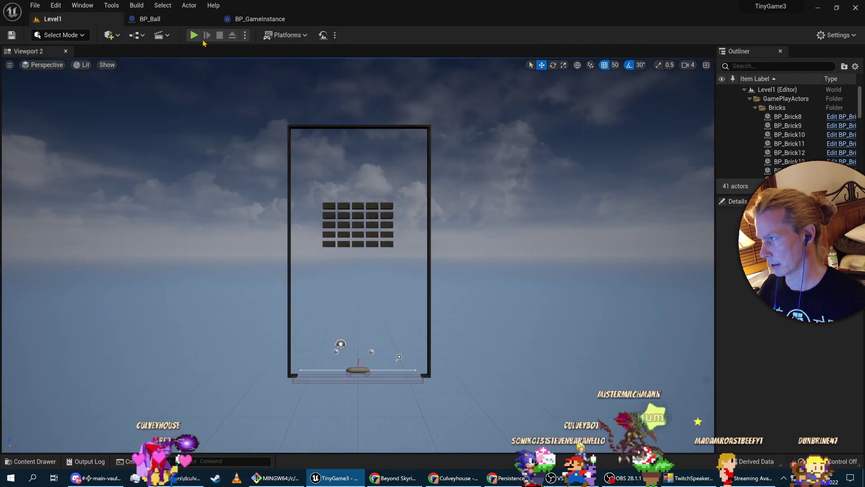
{"action": "left_click", "coordinate": [194, 35]}
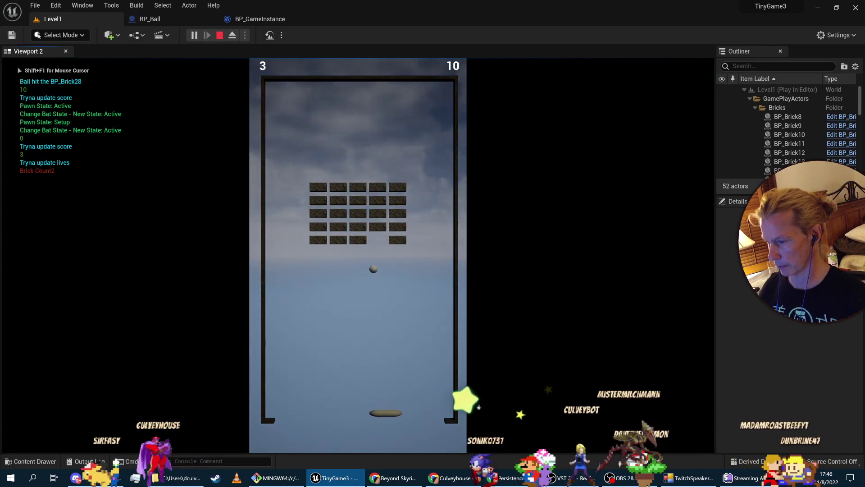
{"action": "key", "text": "d"}
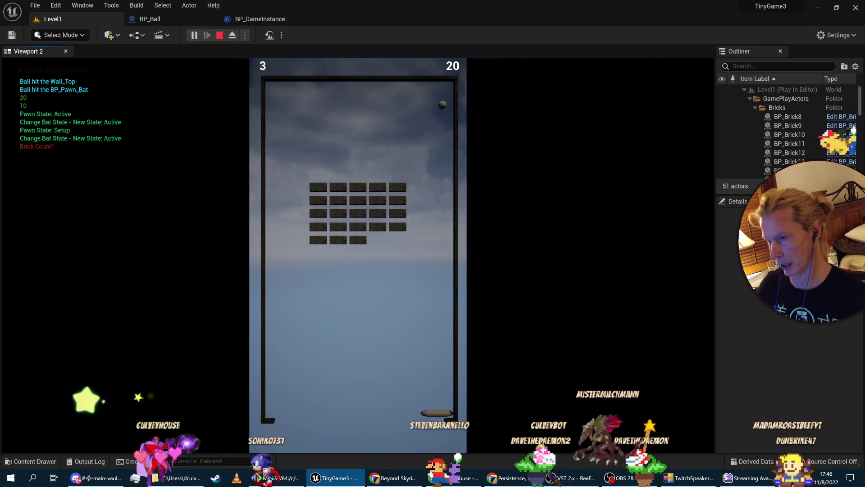
{"action": "key", "text": "a"}
{"action": "key", "text": "a"}
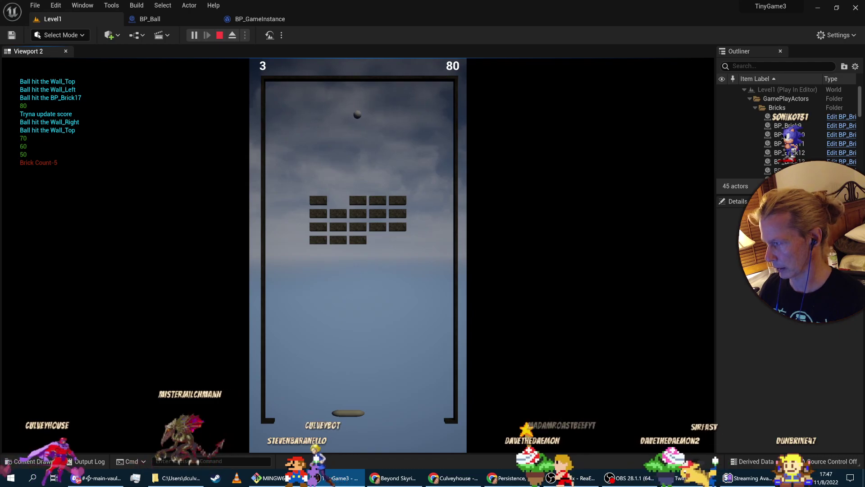
{"action": "key", "text": "Escape"}
{"action": "key", "text": "alt+Tab"}
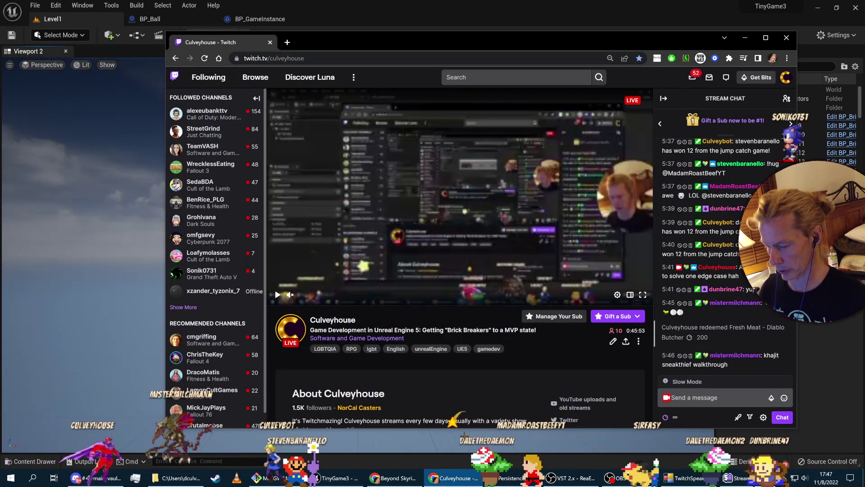
Switch to the Brick Breakers lesson and reread the BI_BrickDestroyed and BI_BrickCountUpdate requirements with their BI_Framework screenshot.
{"action": "left_click", "coordinate": [501, 478]}
{"action": "scroll", "coordinate": [354, 286], "scroll_direction": "down", "scroll_amount": 1}
{"action": "scroll", "coordinate": [353, 286], "scroll_direction": "down", "scroll_amount": 1}
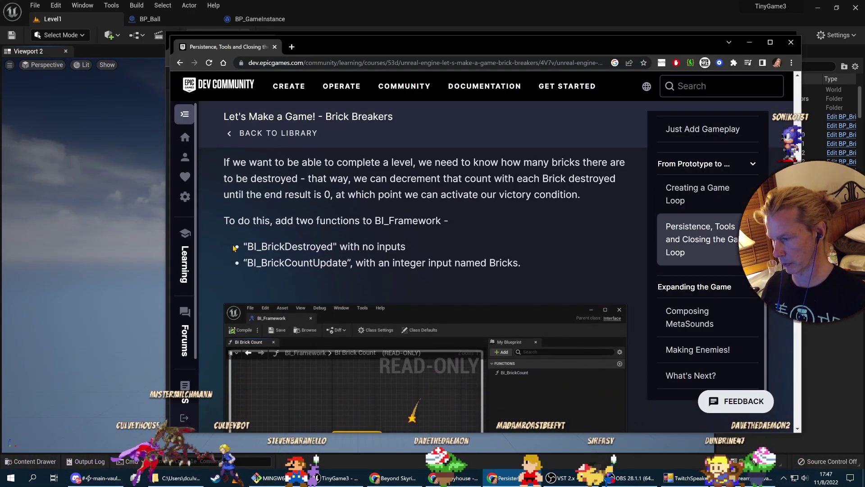
{"action": "double_click", "coordinate": [280, 262]}
{"action": "scroll", "coordinate": [351, 328], "scroll_direction": "down", "scroll_amount": 4}
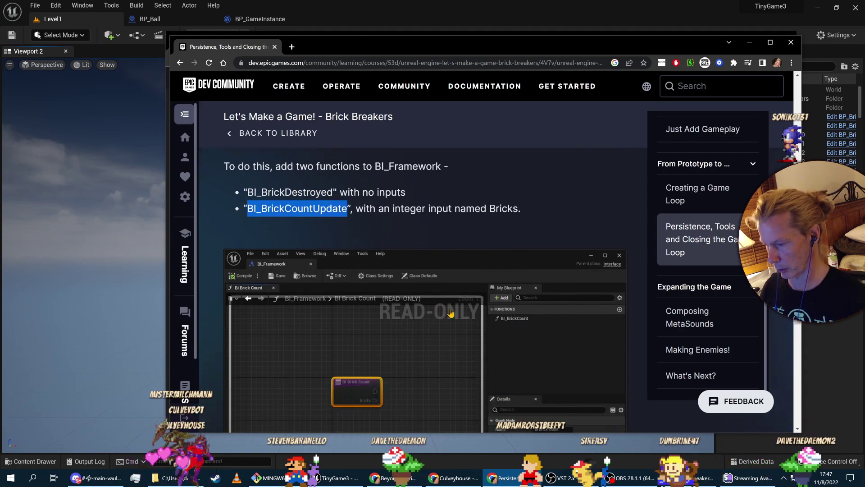
{"action": "scroll", "coordinate": [343, 208], "scroll_direction": "up", "scroll_amount": 2}
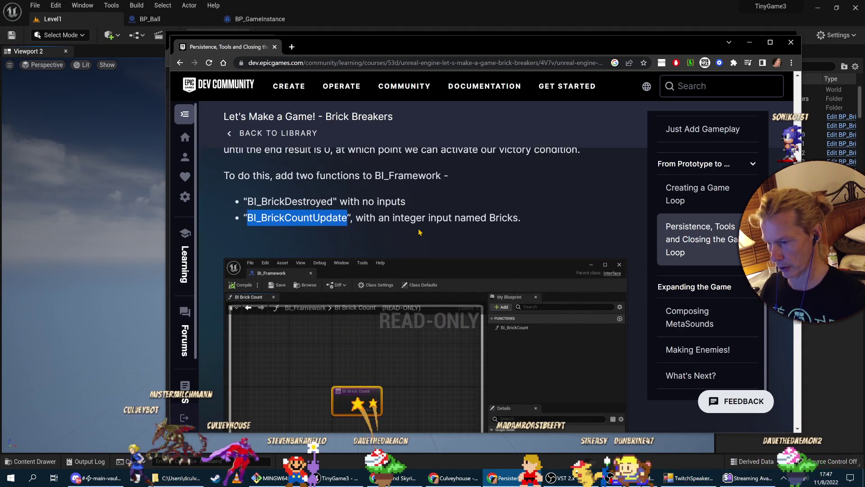
{"action": "scroll", "coordinate": [497, 395], "scroll_direction": "down", "scroll_amount": 3}
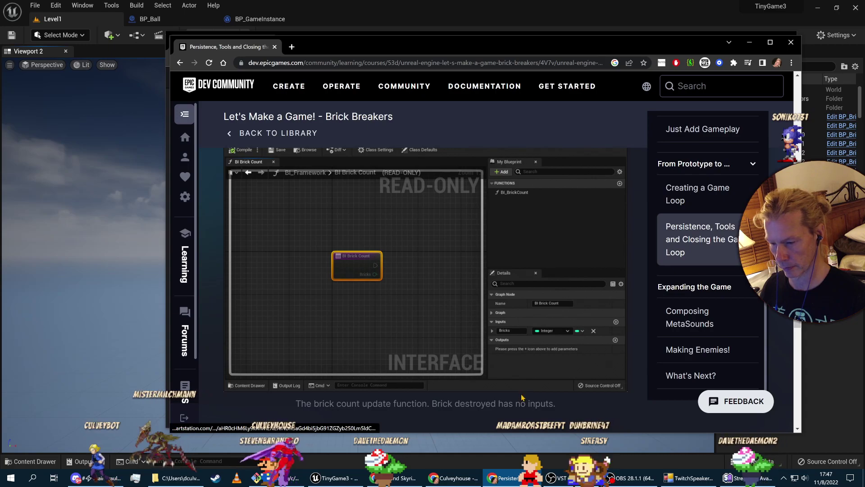
Return to the Unreal editor and open the BPI_Framework interface from the project's Framework/Interfaces folder.
{"action": "left_click", "coordinate": [451, 477]}
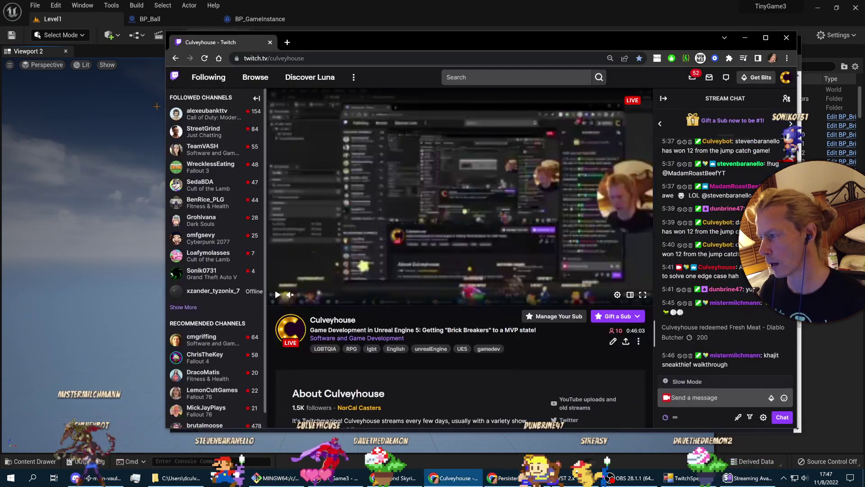
{"action": "left_click", "coordinate": [334, 478]}
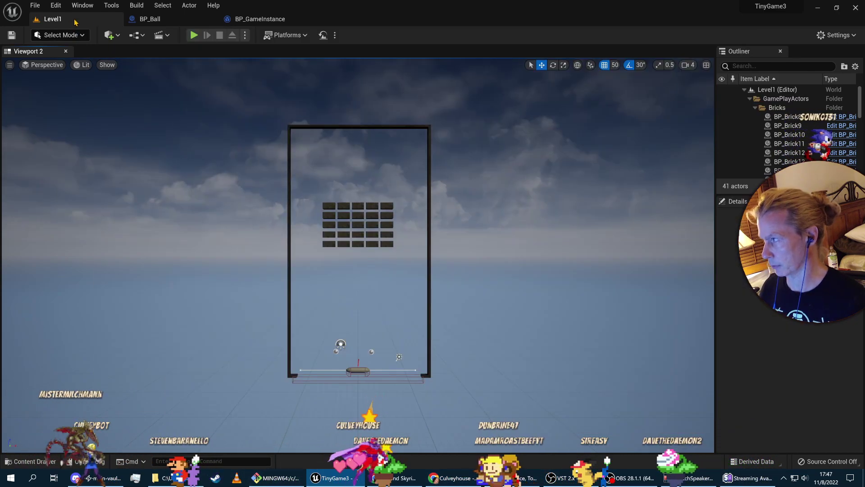
{"action": "left_click", "coordinate": [260, 18]}
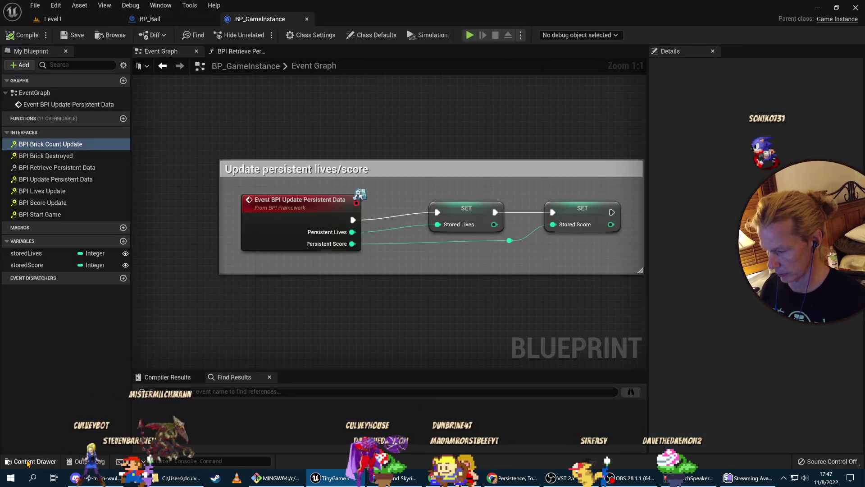
{"action": "left_click", "coordinate": [27, 462]}
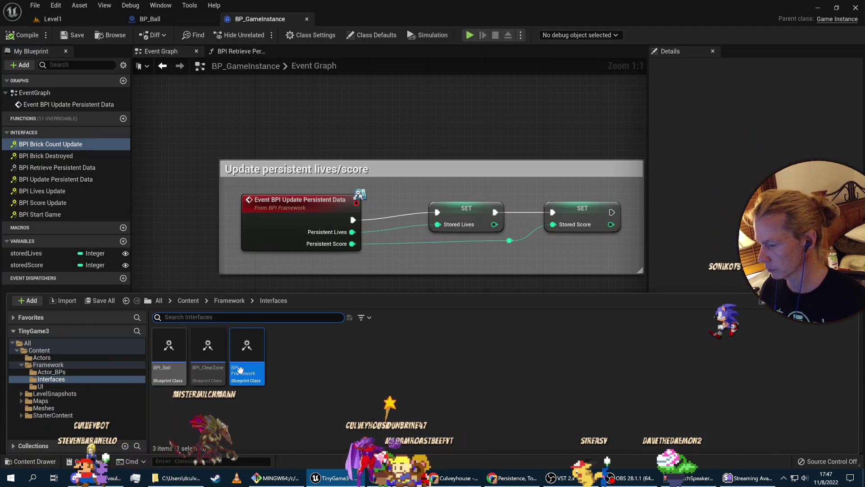
{"action": "mouse_move", "coordinate": [246, 353]}
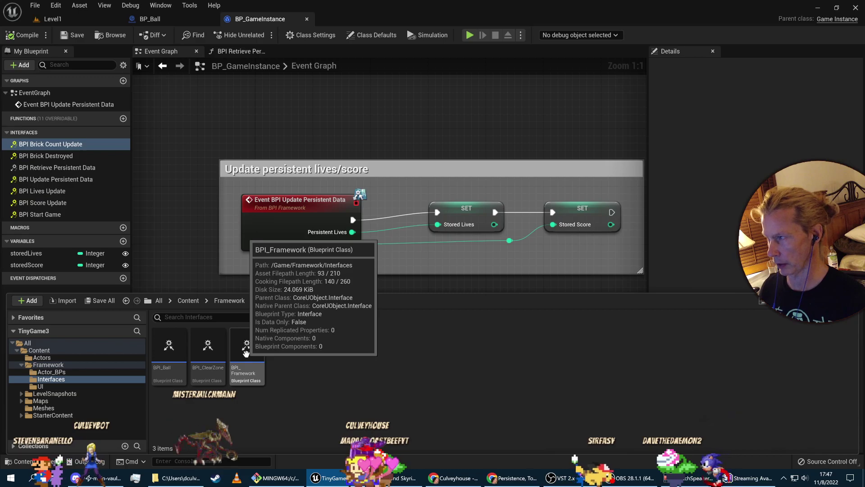
{"action": "double_click", "coordinate": [246, 353]}
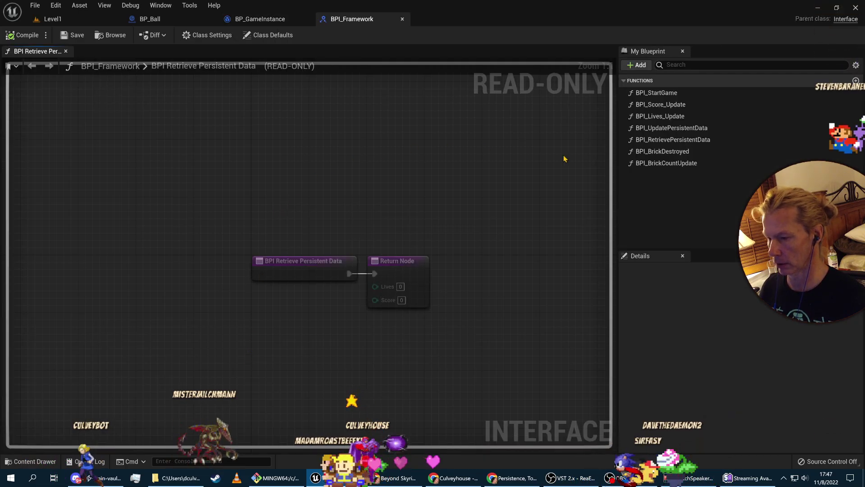
Open the BPI_BrickCountUpdate function and compare its inputs with the lesson's brick count function.
{"action": "key", "text": "alt+Tab"}
{"action": "key", "text": "alt+Tab"}
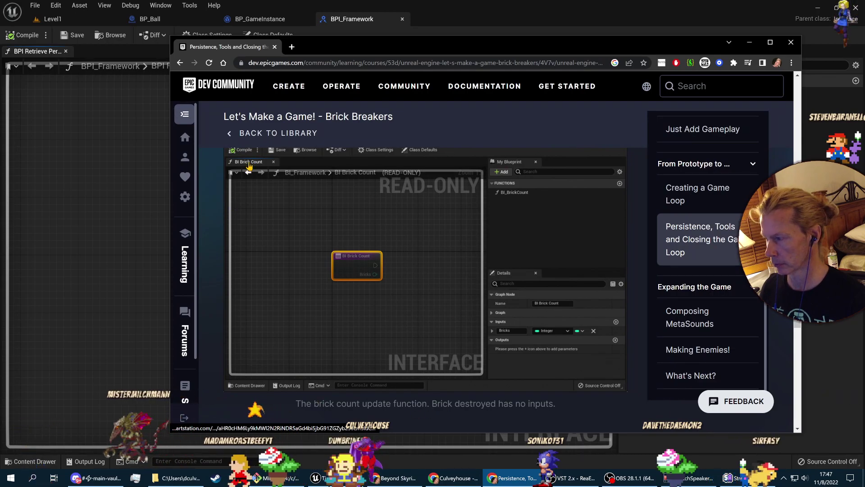
{"action": "key", "text": "alt+Tab"}
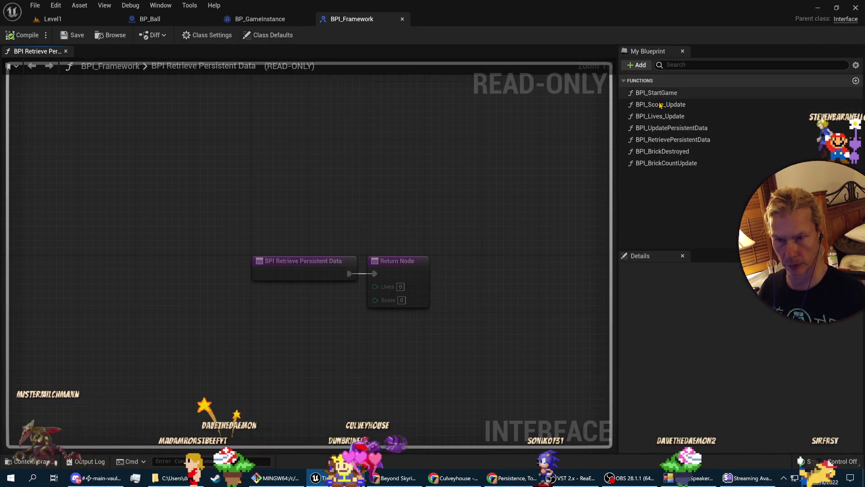
{"action": "left_click", "coordinate": [664, 165]}
{"action": "double_click", "coordinate": [658, 164]}
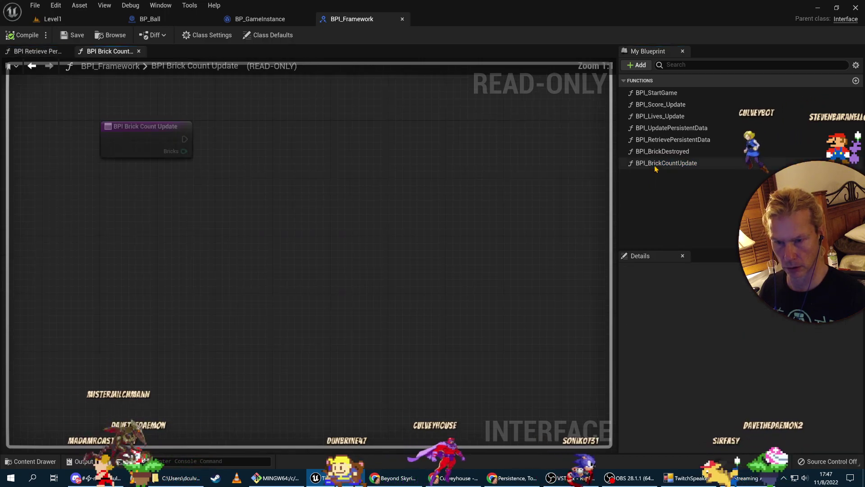
{"action": "key", "text": "alt+Tab"}
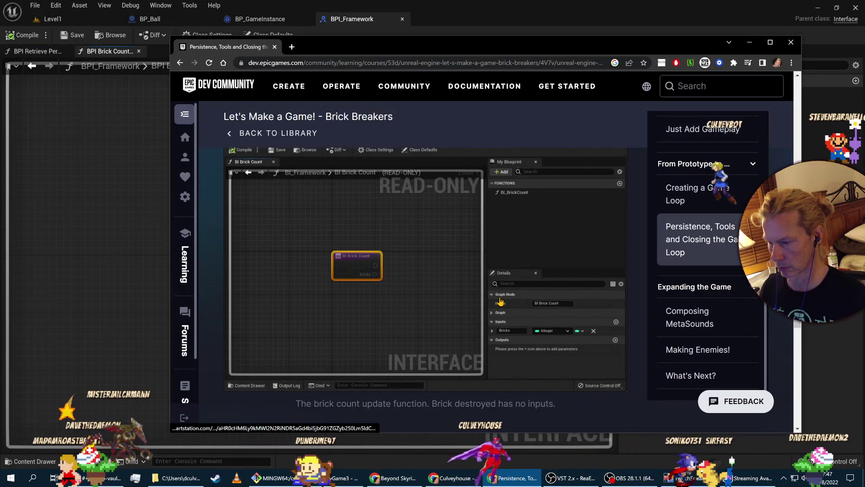
{"action": "key", "text": "alt+Tab"}
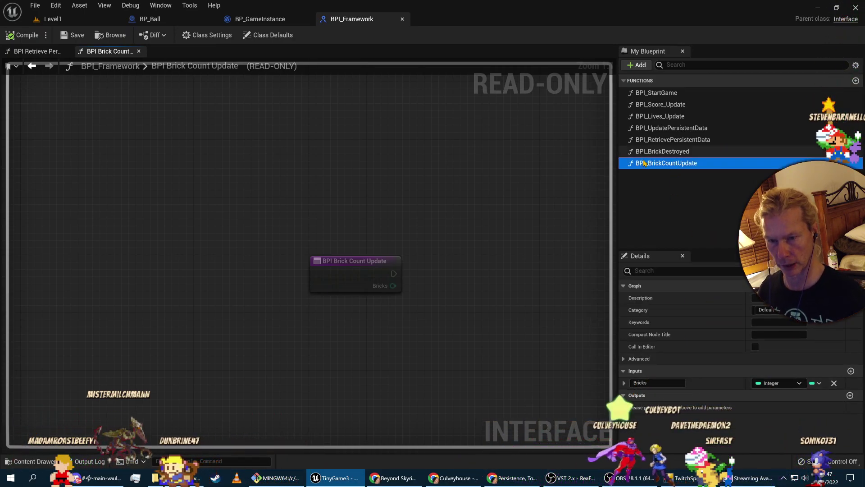
Read the lesson's part on gathering the brick count at Begin Play, including the Update Game Mode with Brick Count graph.
{"action": "key", "text": "alt+Tab"}
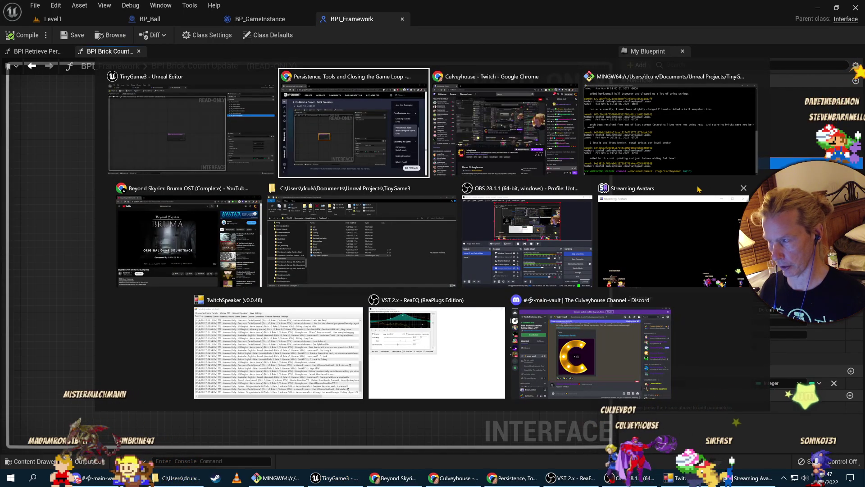
{"action": "scroll", "coordinate": [468, 247], "scroll_direction": "up", "scroll_amount": 2}
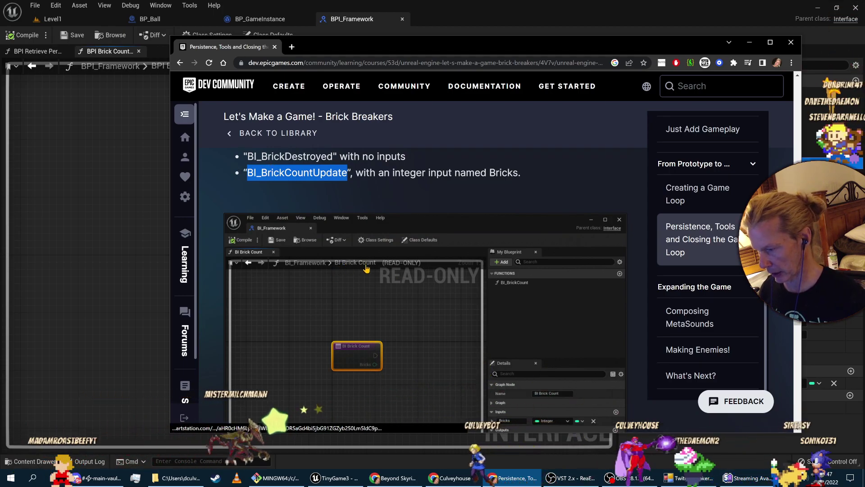
{"action": "scroll", "coordinate": [574, 332], "scroll_direction": "down", "scroll_amount": 3}
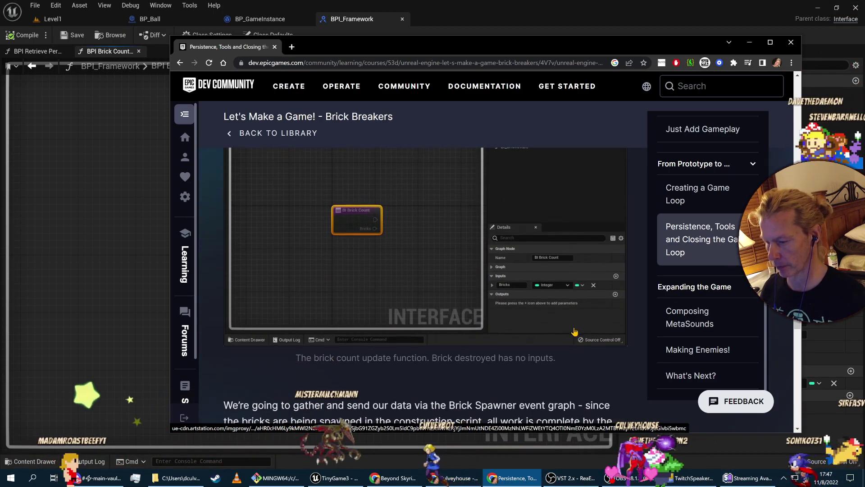
{"action": "scroll", "coordinate": [574, 332], "scroll_direction": "down", "scroll_amount": 3}
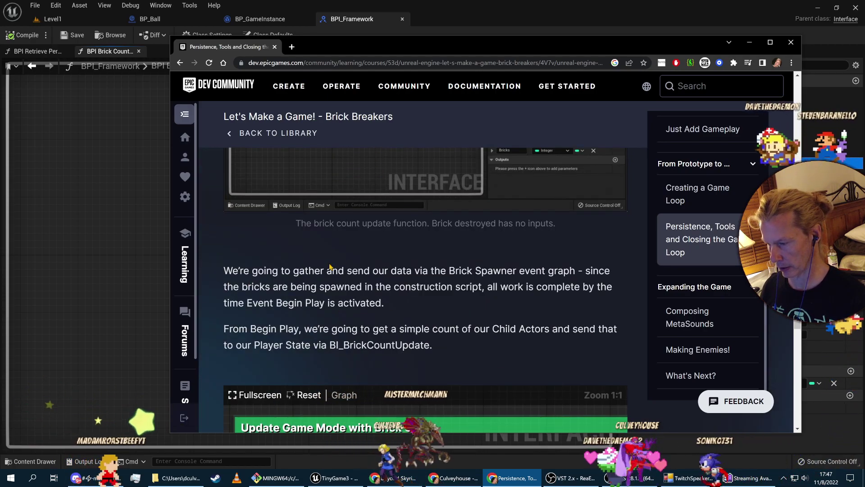
{"action": "scroll", "coordinate": [523, 325], "scroll_direction": "down", "scroll_amount": 3}
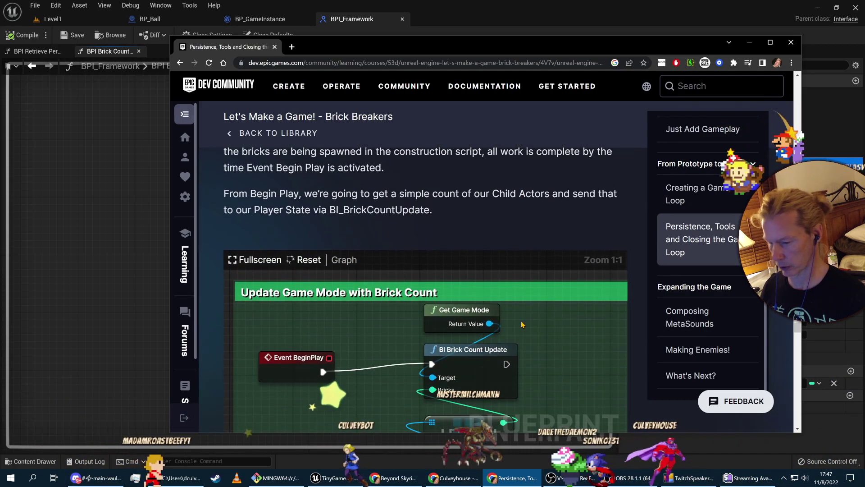
{"action": "scroll", "coordinate": [522, 325], "scroll_direction": "down", "scroll_amount": 2}
{"action": "scroll", "coordinate": [585, 338], "scroll_direction": "up", "scroll_amount": 2}
{"action": "scroll", "coordinate": [605, 346], "scroll_direction": "down", "scroll_amount": 2}
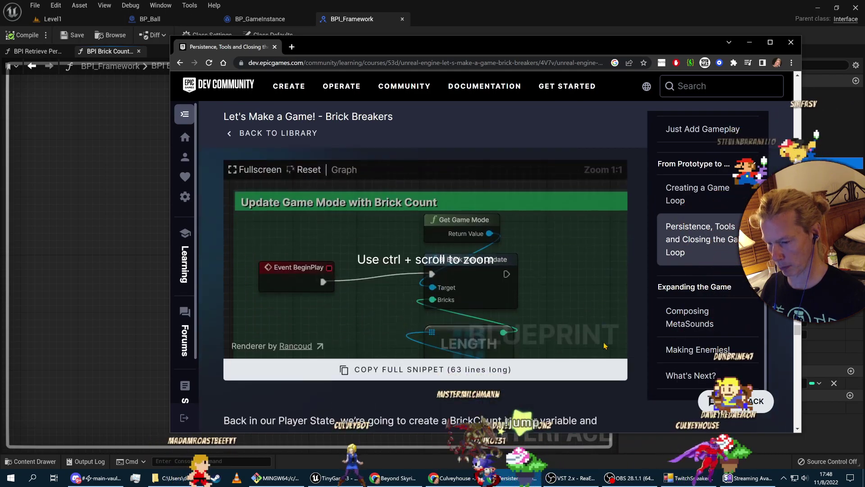
Return to Level1 in the Unreal editor and open its level blueprint.
{"action": "key", "text": "alt+Tab"}
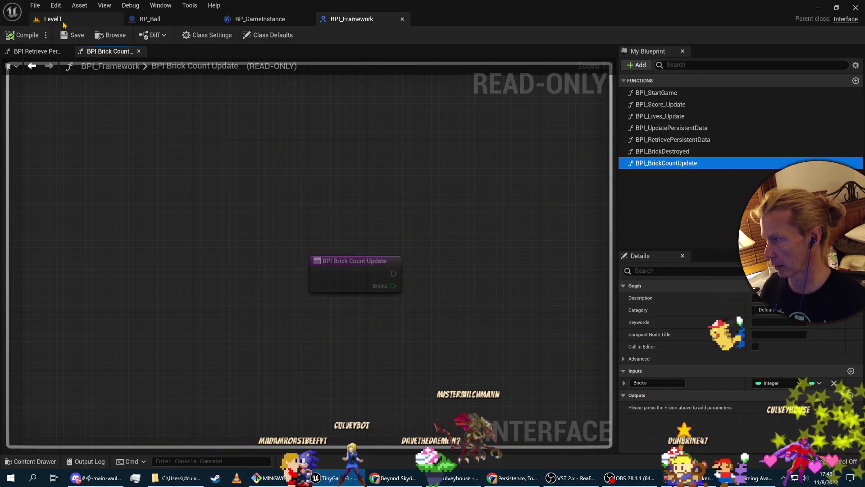
{"action": "left_click", "coordinate": [68, 21]}
{"action": "left_click", "coordinate": [136, 35]}
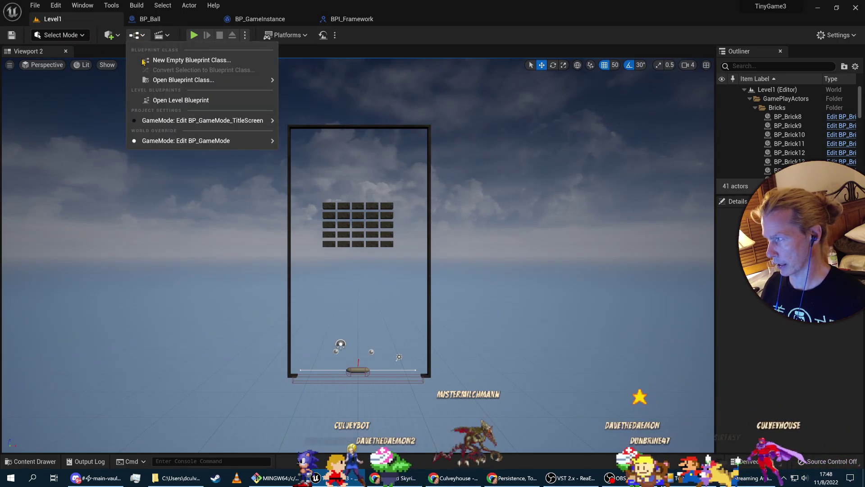
{"action": "left_click", "coordinate": [150, 100]}
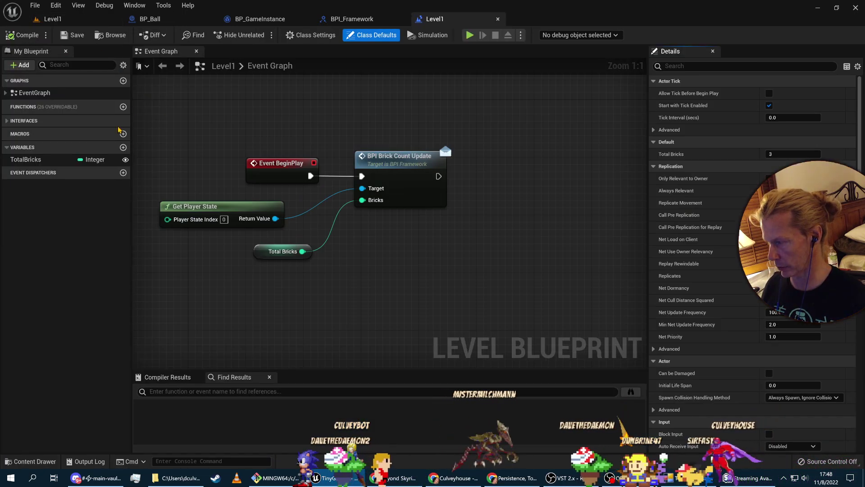
Set the TotalBricks variable's default value to 5 in Level1's level blueprint and compile it.
{"action": "left_click", "coordinate": [40, 161]}
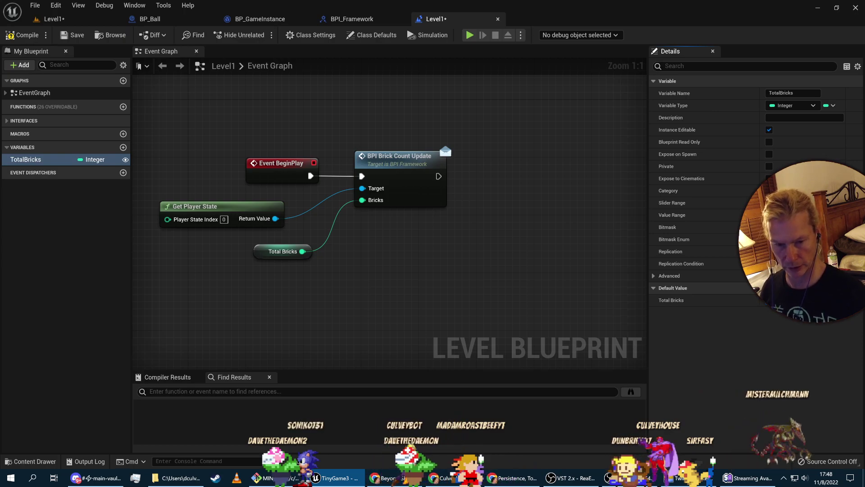
{"action": "left_click", "coordinate": [669, 276]}
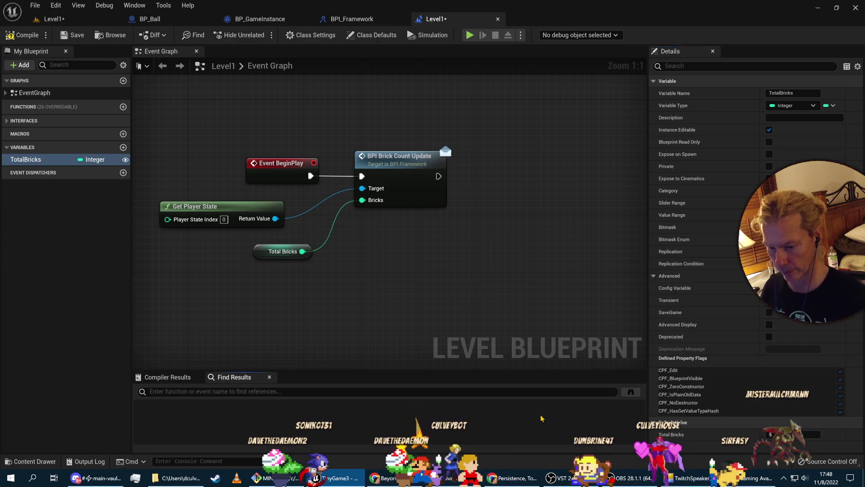
{"action": "left_click", "coordinate": [654, 81]}
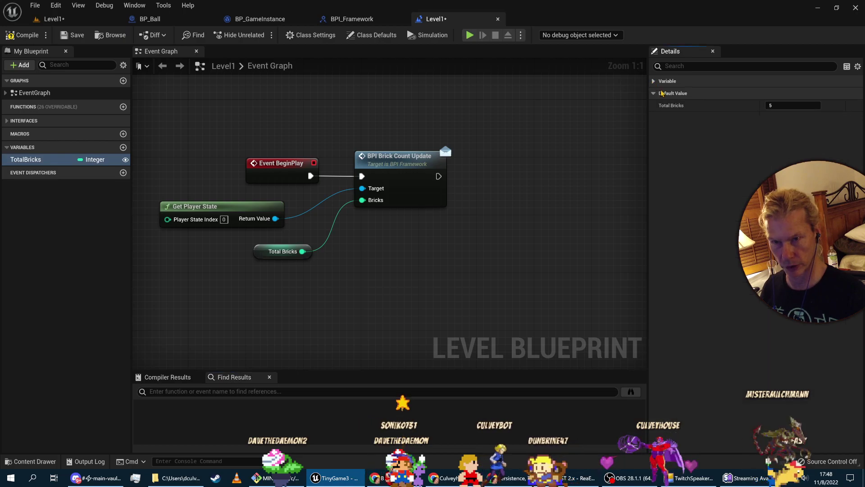
{"action": "left_click", "coordinate": [654, 82]}
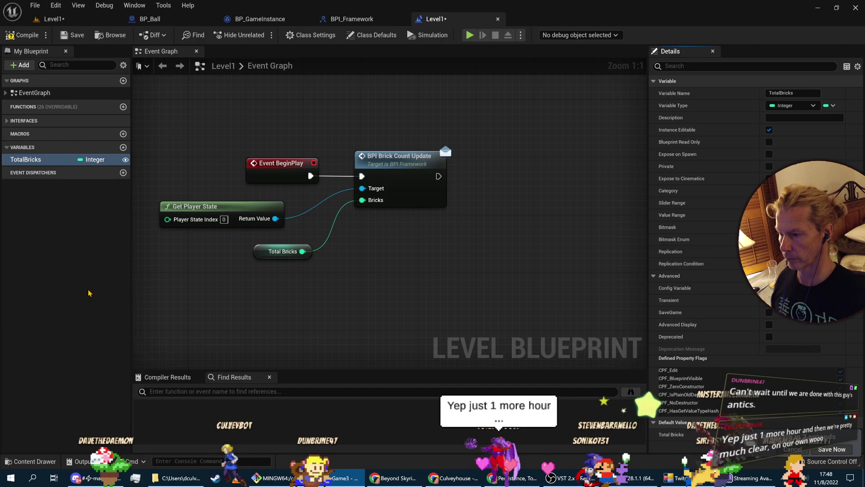
{"action": "right_click_drag", "start_coordinate": [441, 252], "coordinate": [464, 278]}
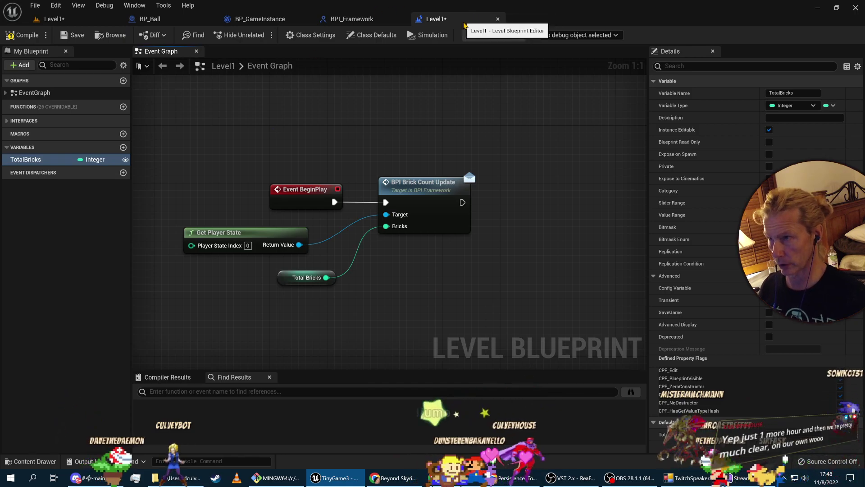
{"action": "left_click", "coordinate": [27, 35]}
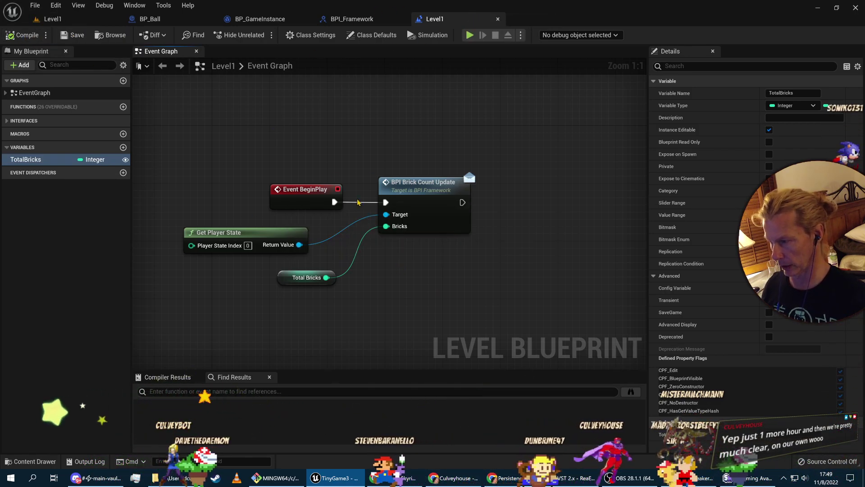
Check the Event BeginPlay, Get Player State, Total Bricks and BPI Brick Count Update nodes, and return to the Level1 viewport.
{"action": "left_click", "coordinate": [320, 197]}
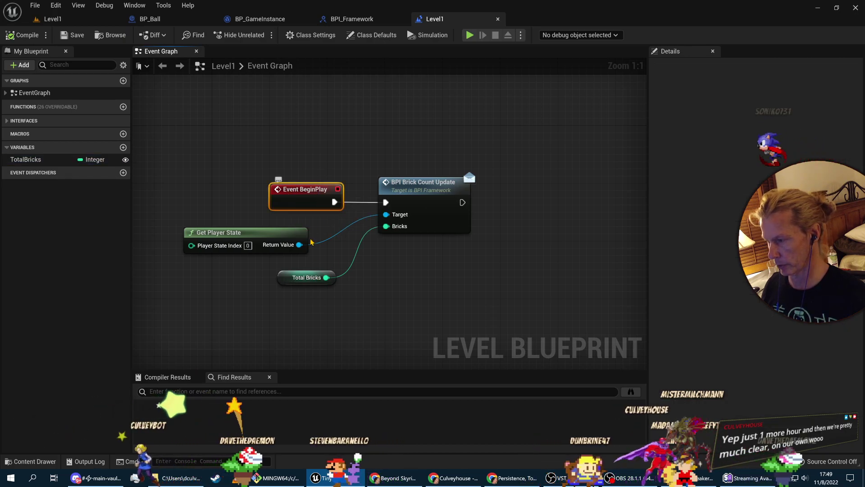
{"action": "left_click", "coordinate": [216, 246]}
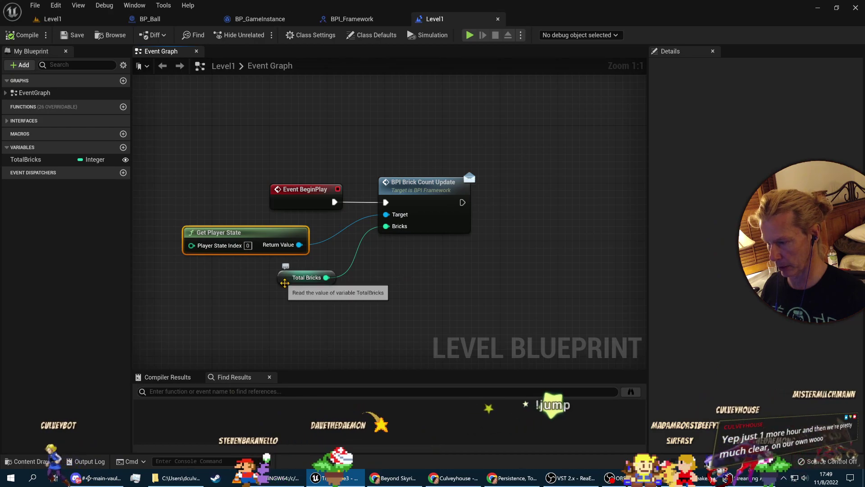
{"action": "left_click", "coordinate": [315, 279]}
{"action": "left_click", "coordinate": [415, 194]}
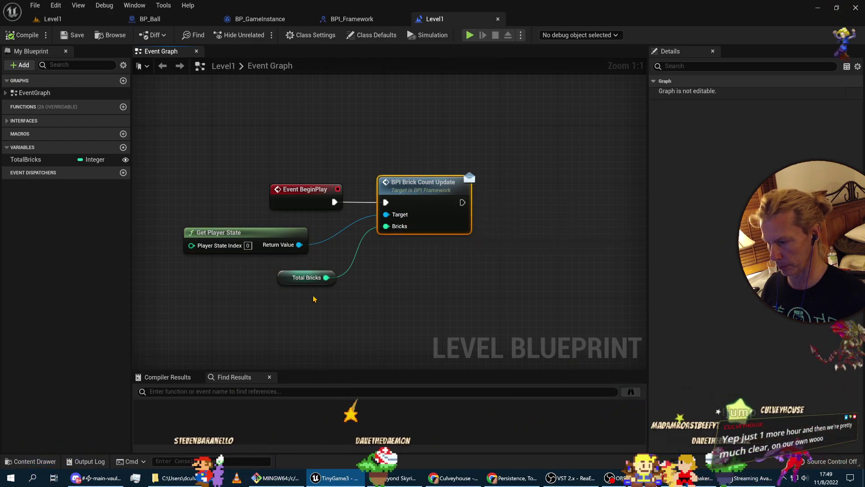
{"action": "left_click", "coordinate": [294, 278]}
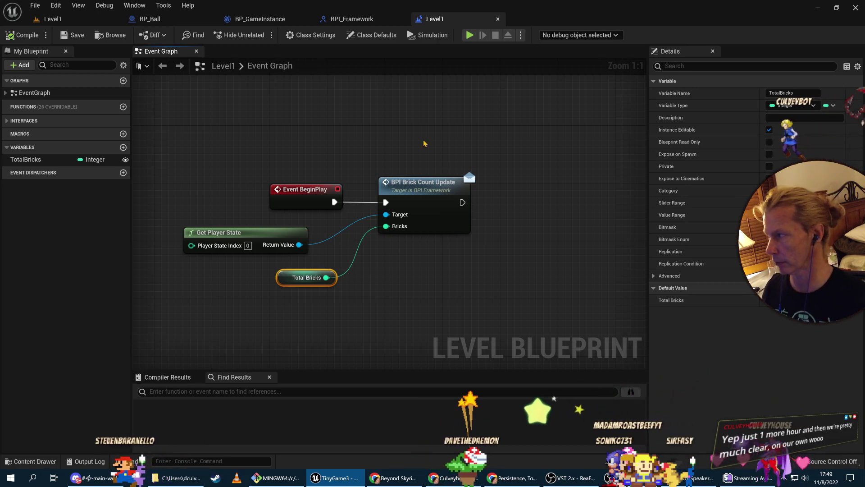
{"action": "left_click", "coordinate": [68, 21]}
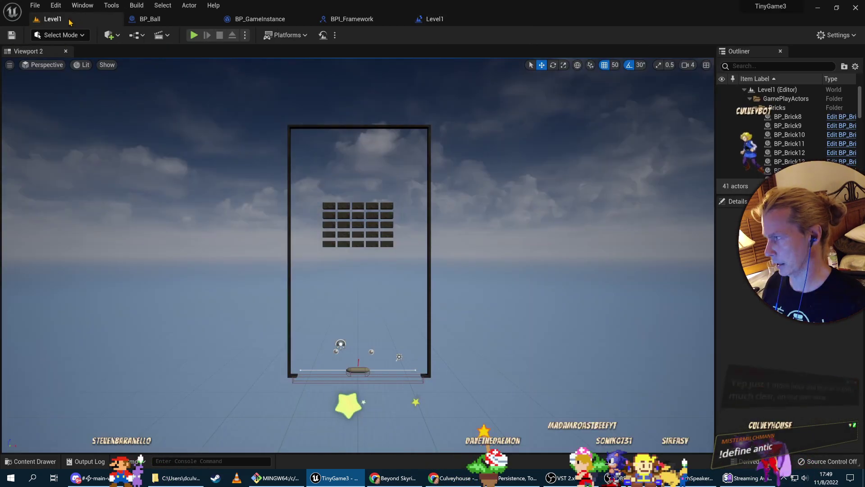
Play-test Level1 to check the brick count as bricks are destroyed, and stop the session.
{"action": "left_click", "coordinate": [194, 34]}
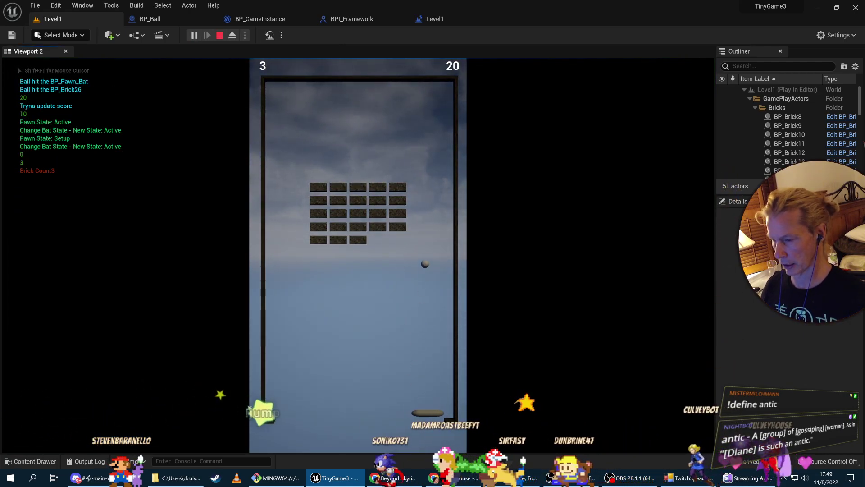
{"action": "key", "text": "Escape"}
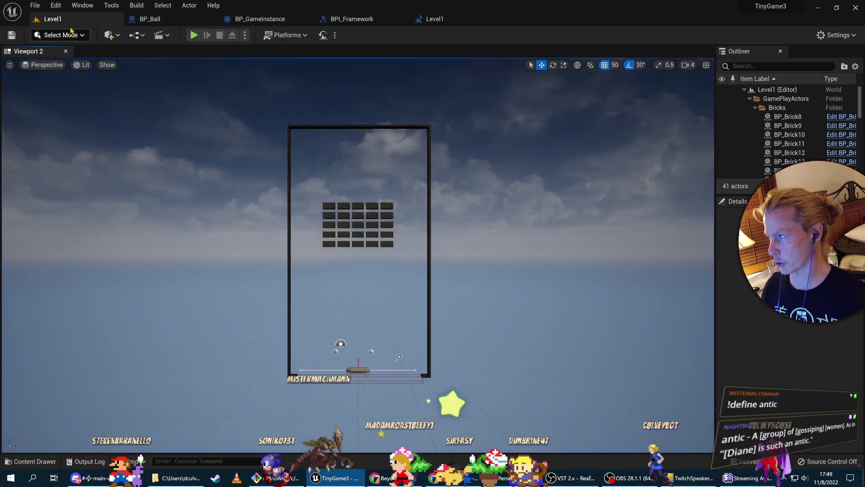
Re-read the Brick Breakers lesson's section on counting bricks at Begin Play and the Update Game Mode with Brick Count graph.
{"action": "key", "text": "alt+Tab"}
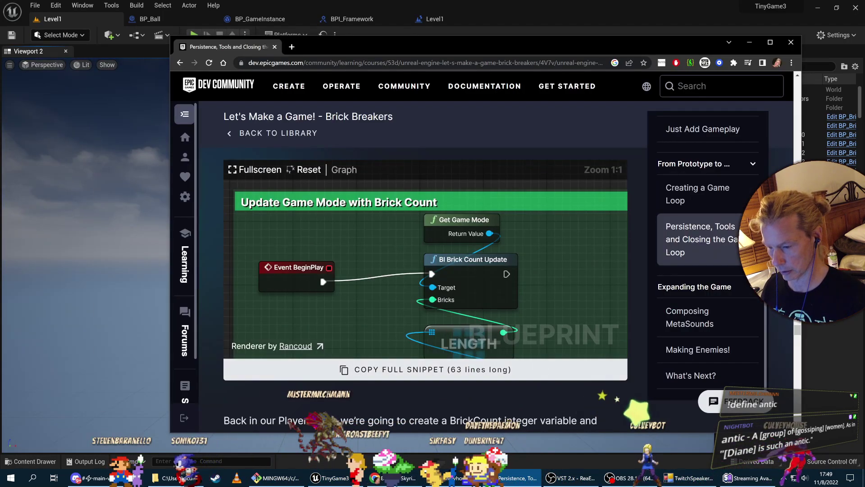
{"action": "scroll", "coordinate": [653, 385], "scroll_direction": "down", "scroll_amount": 2}
{"action": "scroll", "coordinate": [653, 385], "scroll_direction": "up", "scroll_amount": 5}
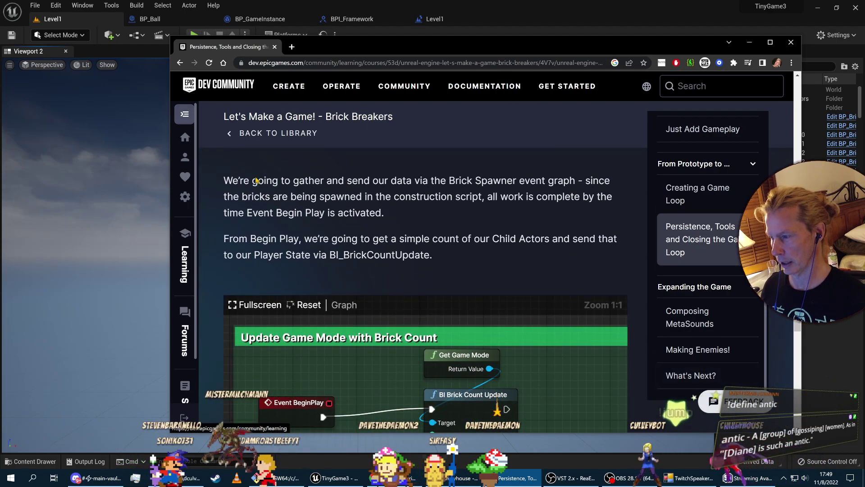
{"action": "scroll", "coordinate": [581, 340], "scroll_direction": "down", "scroll_amount": 1}
{"action": "scroll", "coordinate": [581, 340], "scroll_direction": "up", "scroll_amount": 2}
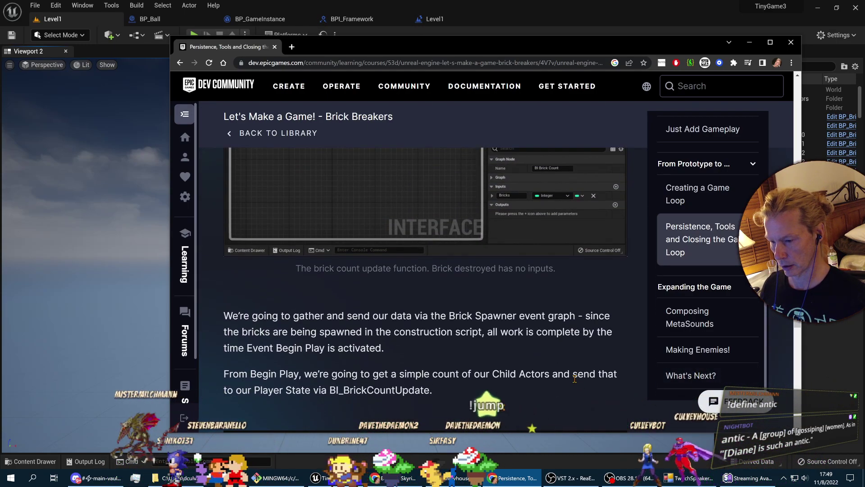
{"action": "scroll", "coordinate": [574, 379], "scroll_direction": "down", "scroll_amount": 2}
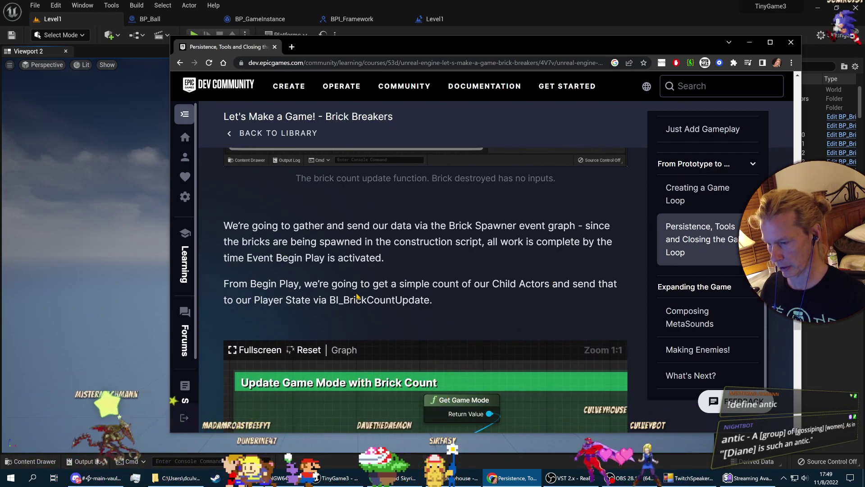
{"action": "scroll", "coordinate": [659, 406], "scroll_direction": "down", "scroll_amount": 3}
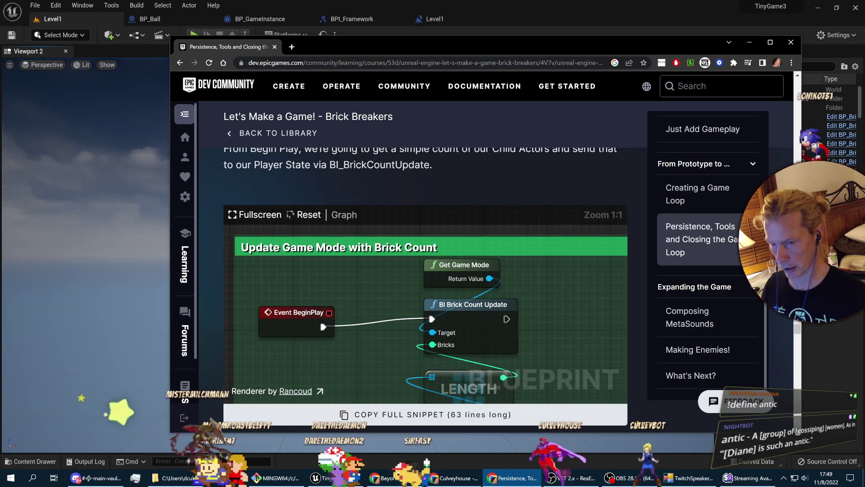
Read the lesson's Player State instructions, covering the Brick Count Update, Ball Impact and Brick Tracking graphs.
{"action": "scroll", "coordinate": [501, 364], "scroll_direction": "down", "scroll_amount": 8}
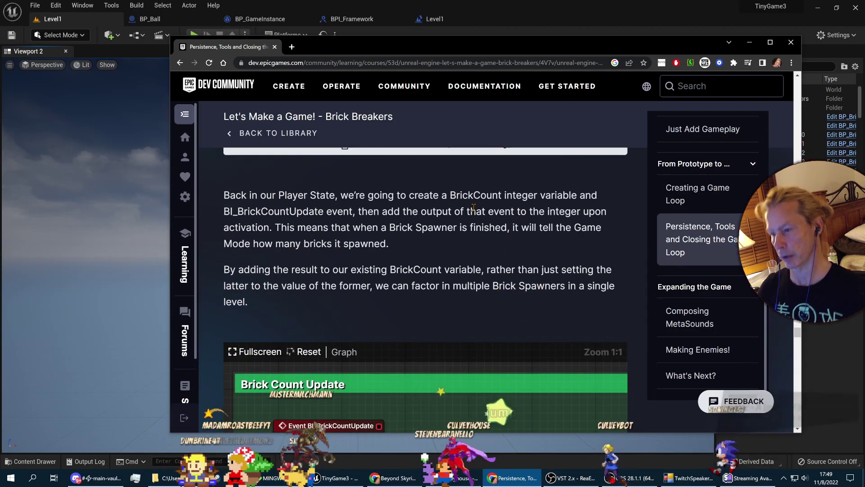
{"action": "scroll", "coordinate": [591, 340], "scroll_direction": "down", "scroll_amount": 4}
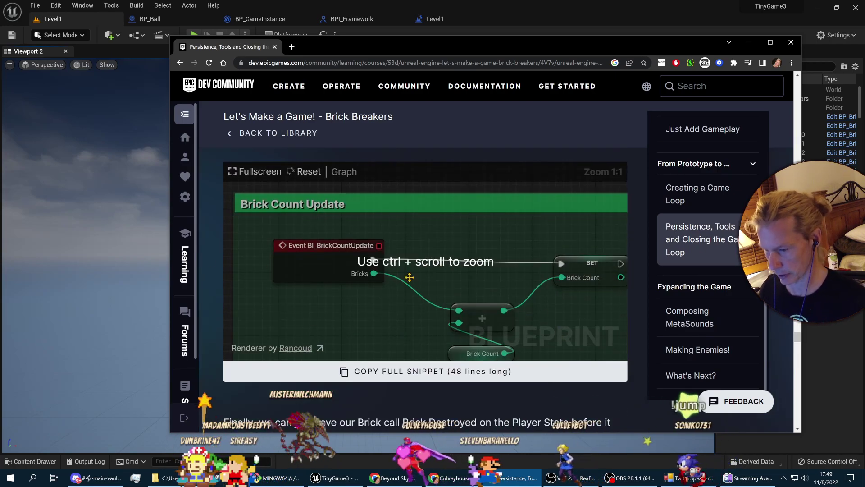
{"action": "scroll", "coordinate": [502, 297], "scroll_direction": "down", "scroll_amount": 3}
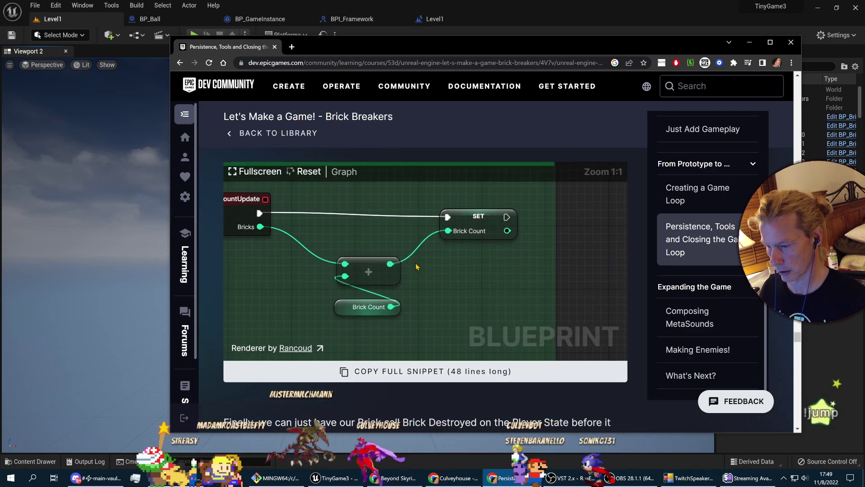
{"action": "scroll", "coordinate": [247, 209], "scroll_direction": "down", "scroll_amount": 5}
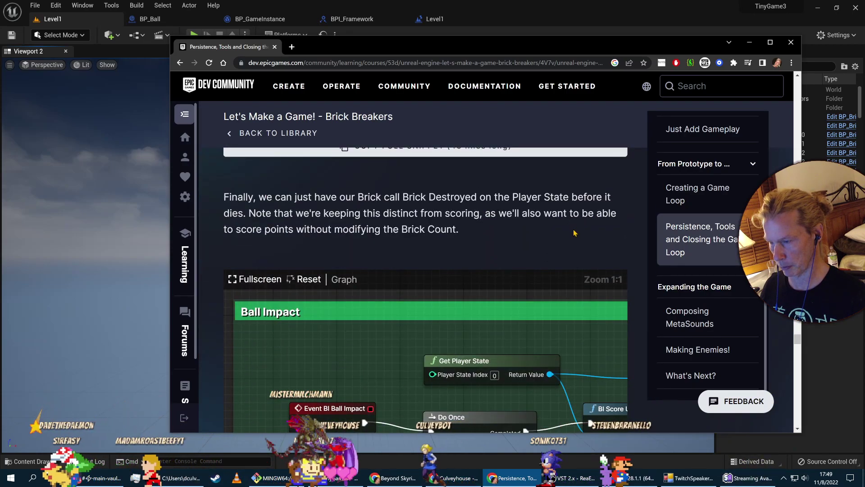
{"action": "scroll", "coordinate": [592, 351], "scroll_direction": "down", "scroll_amount": 4}
{"action": "scroll", "coordinate": [592, 351], "scroll_direction": "down", "scroll_amount": 4}
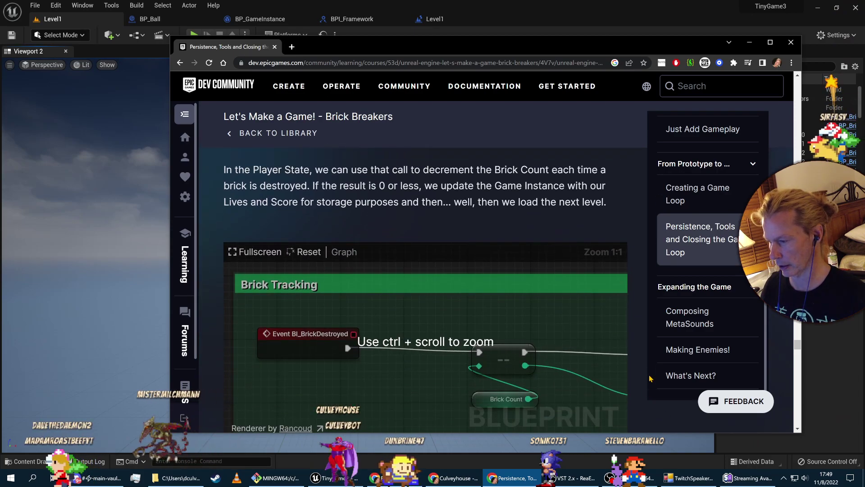
{"action": "scroll", "coordinate": [513, 244], "scroll_direction": "up", "scroll_amount": 1}
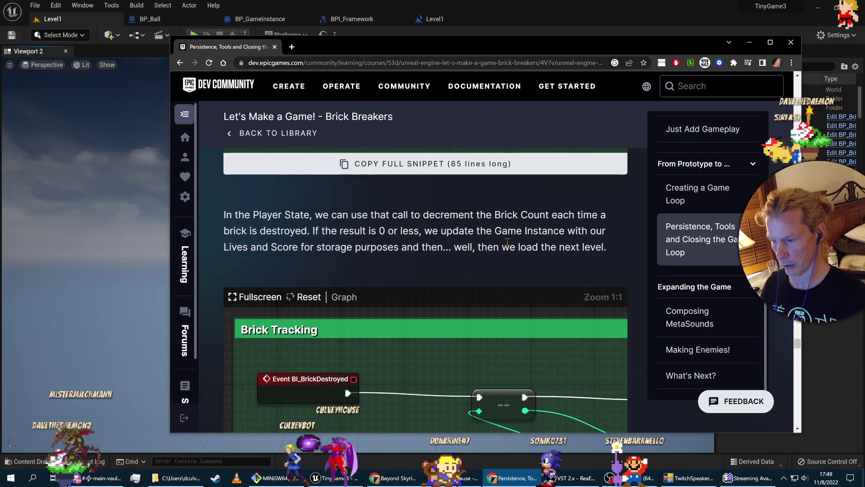
{"action": "scroll", "coordinate": [645, 404], "scroll_direction": "down", "scroll_amount": 3}
{"action": "scroll", "coordinate": [645, 404], "scroll_direction": "up", "scroll_amount": 1}
Switch back to the Unreal editor and open the BP_PlayerState_Bat blueprint from the Framework folder.
{"action": "left_click", "coordinate": [329, 479]}
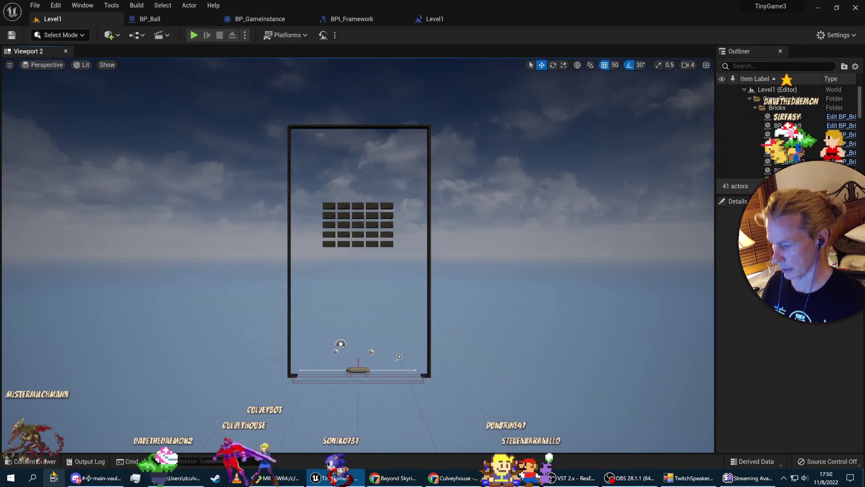
{"action": "left_click", "coordinate": [26, 463]}
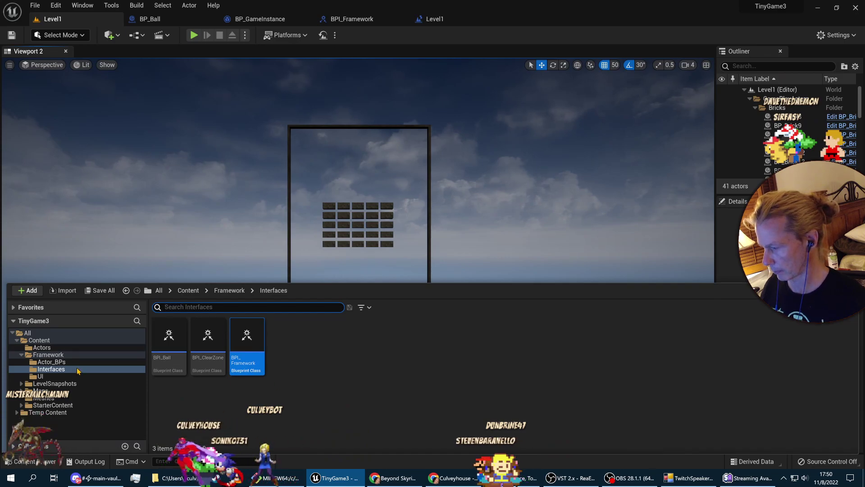
{"action": "left_click", "coordinate": [48, 355]}
{"action": "double_click", "coordinate": [481, 343]}
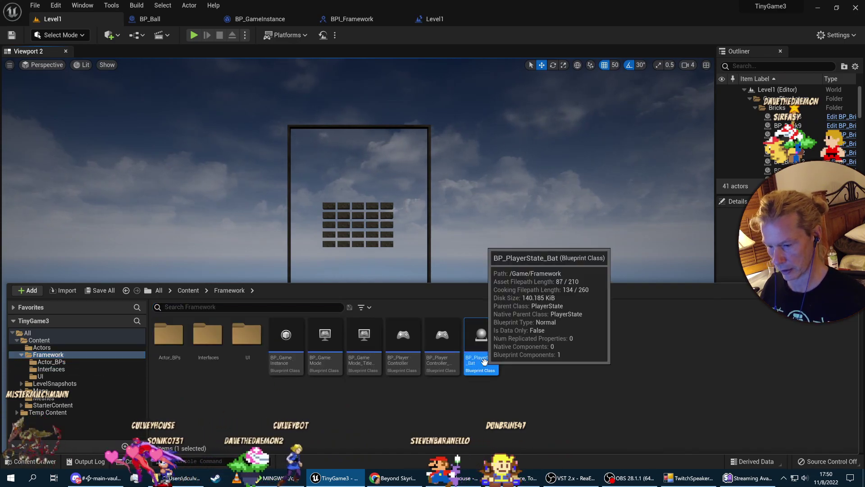
Compare BP_PlayerState_Bat's Event BPI Brick Destroyed chain with the lesson's Brick Tracking graph, through to BPI Update Persistent Data.
{"action": "right_click_drag", "start_coordinate": [457, 319], "coordinate": [437, 337]}
{"action": "key", "text": "alt+Tab"}
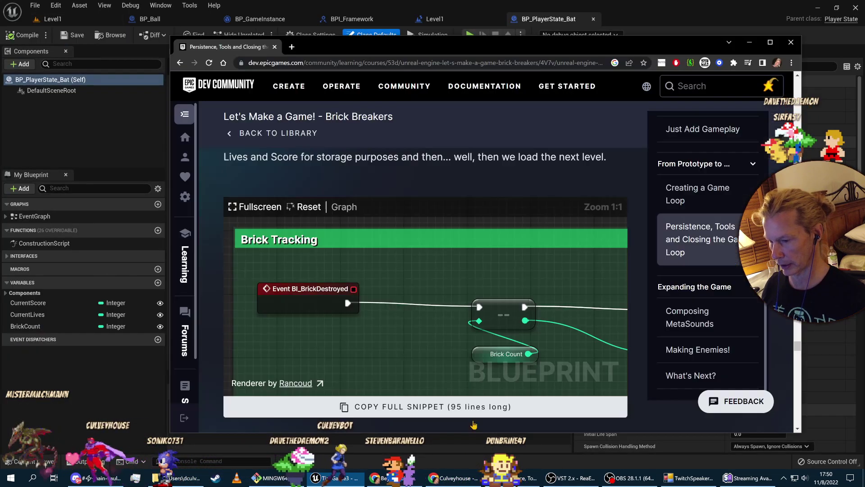
{"action": "key", "text": "alt+Tab"}
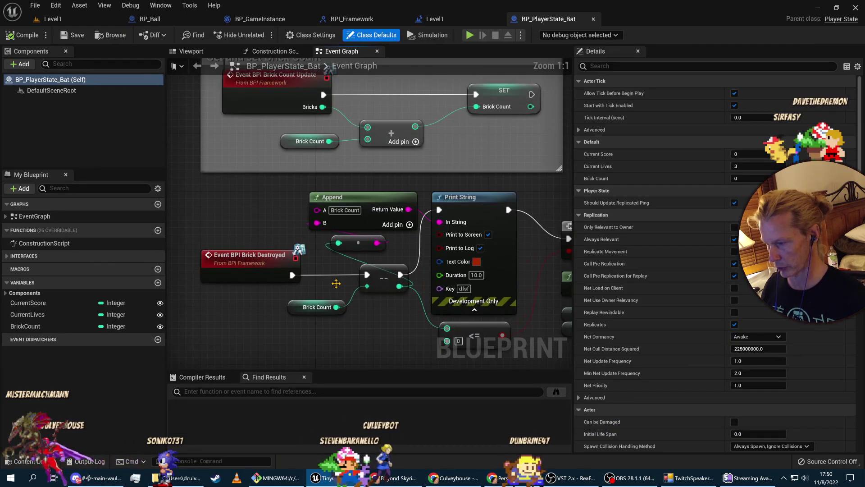
{"action": "right_click_drag", "start_coordinate": [386, 327], "coordinate": [340, 323]}
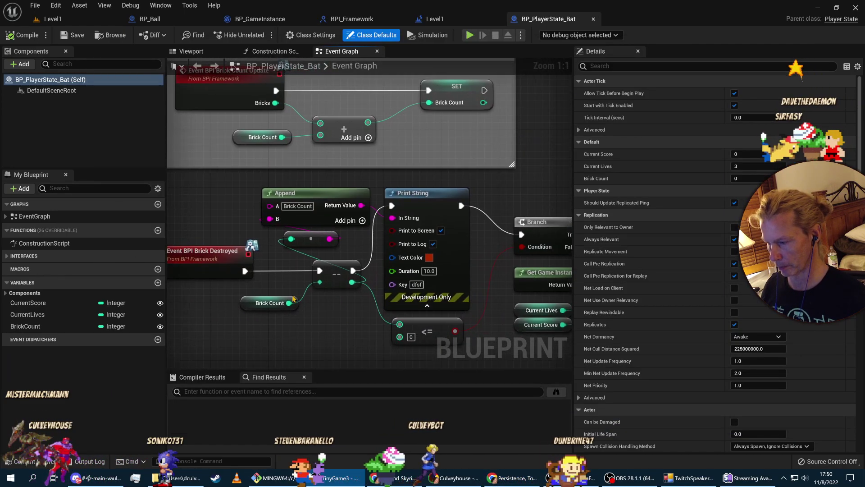
{"action": "right_click_drag", "start_coordinate": [408, 202], "coordinate": [350, 196]}
{"action": "left_click", "coordinate": [286, 267]}
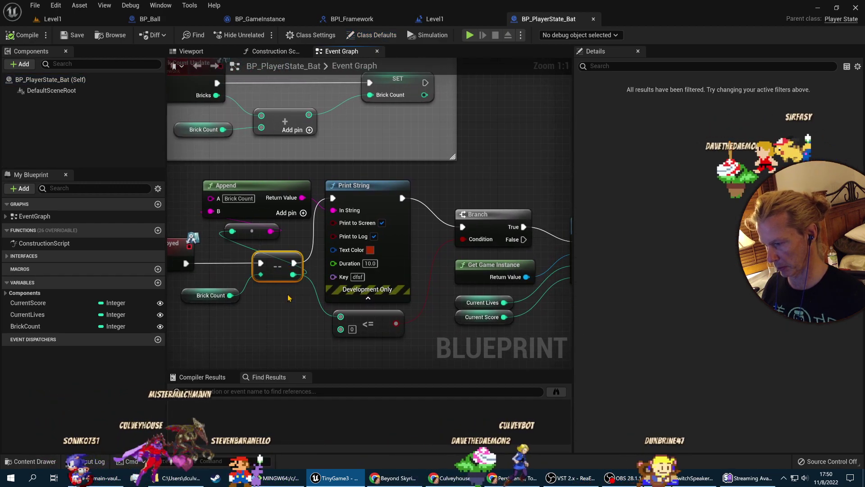
{"action": "key", "text": "alt+Tab"}
{"action": "key", "text": "alt+Tab"}
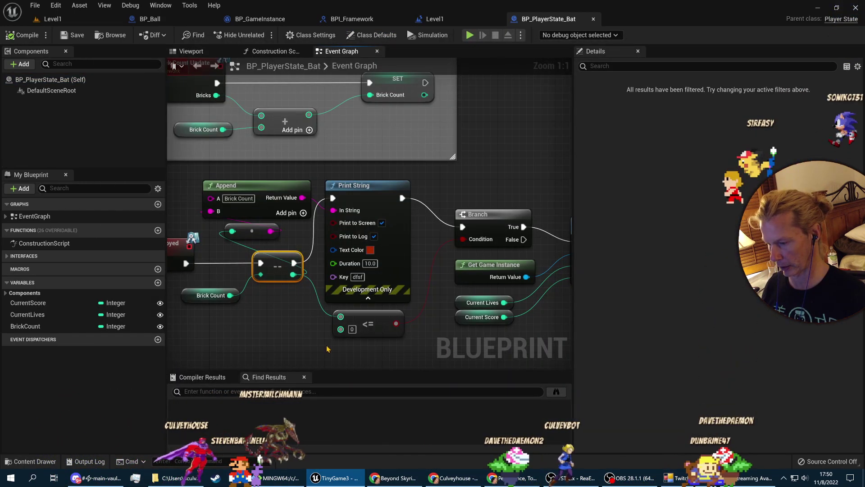
{"action": "right_click_drag", "start_coordinate": [351, 332], "coordinate": [258, 317]}
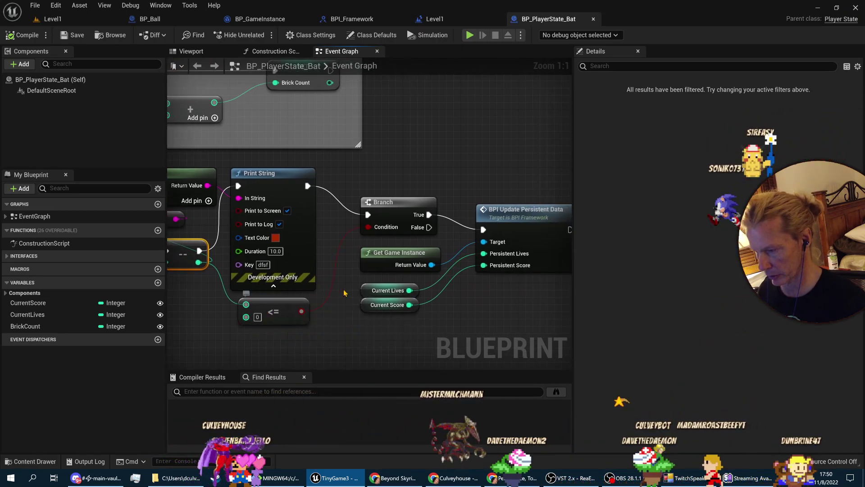
{"action": "right_click_drag", "start_coordinate": [488, 223], "coordinate": [393, 281]}
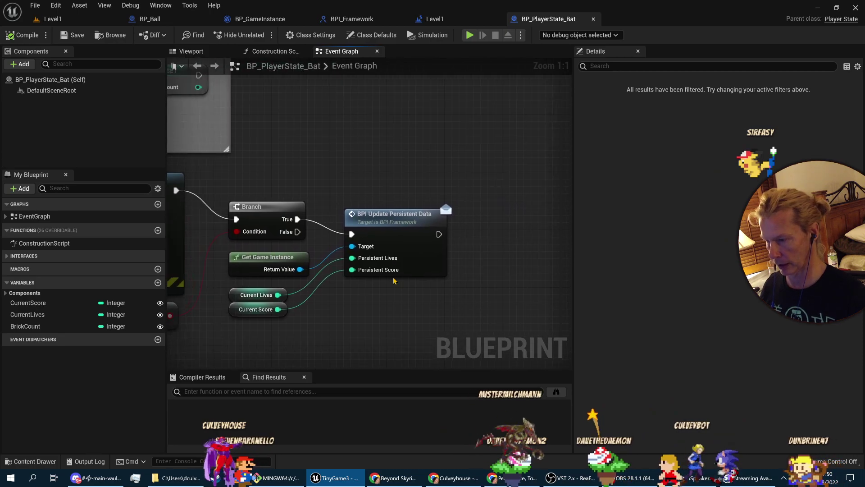
Add a Print String node after BPI Update Persistent Data with the text "End of level, yayyyyyy!".
{"action": "left_click_drag", "start_coordinate": [485, 230], "coordinate": [477, 226]}
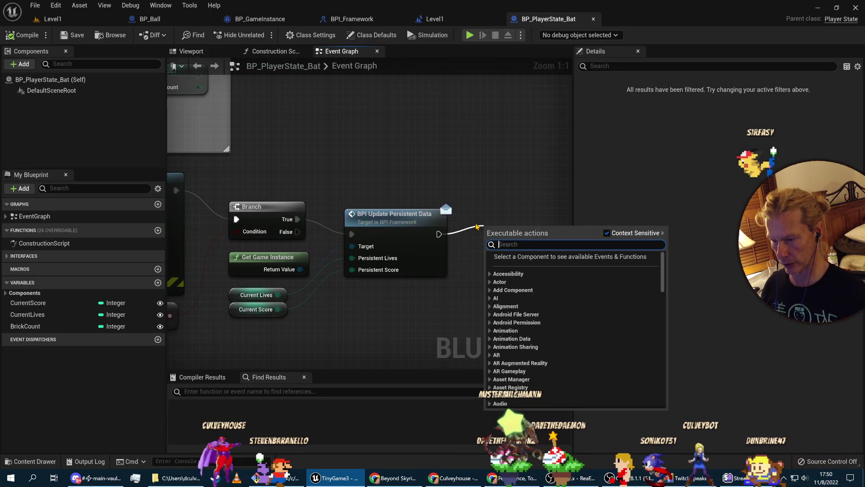
{"action": "type", "text": "print string"}
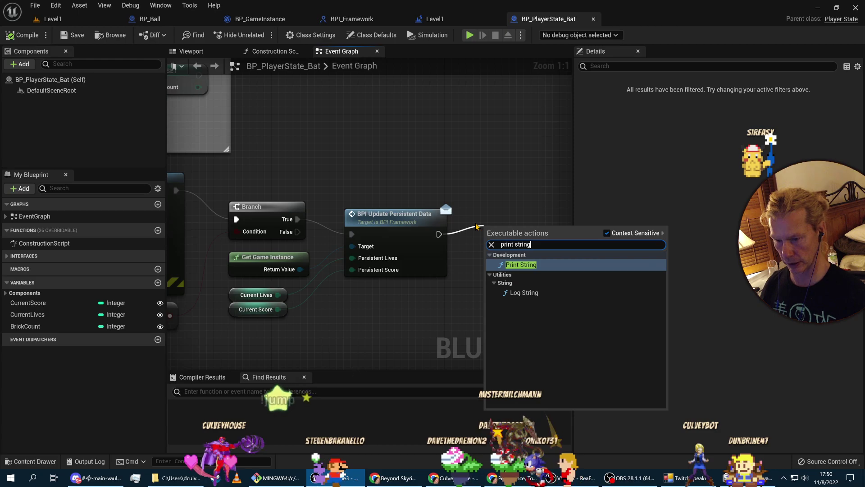
{"action": "key", "text": "Return"}
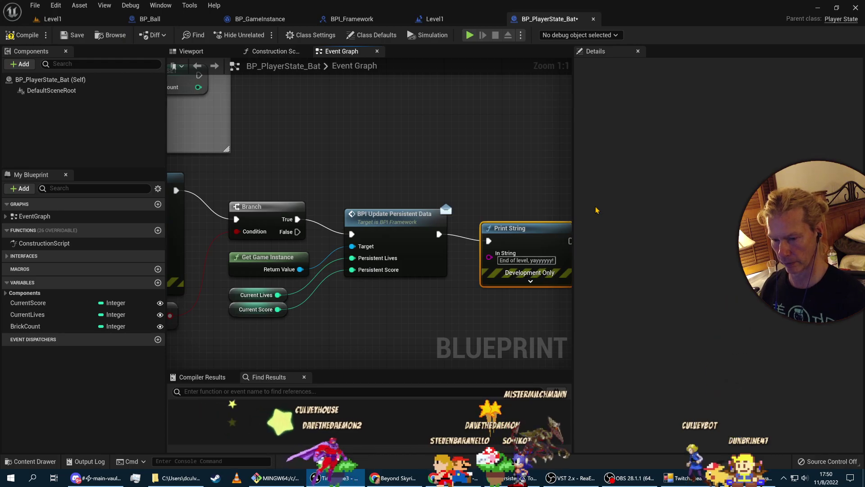
Set the end-of-level Print String's text color to red and its duration to 10.0, and save the blueprint.
{"action": "left_click", "coordinate": [529, 282]}
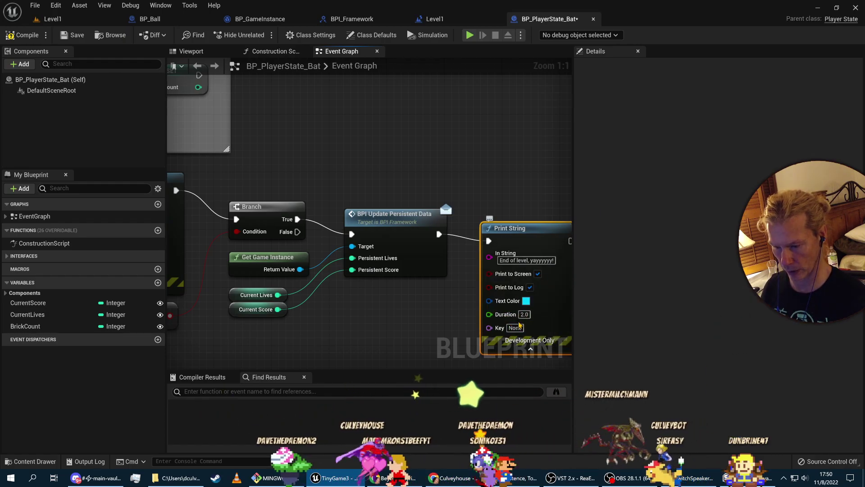
{"action": "left_click", "coordinate": [529, 303]}
{"action": "left_click_drag", "start_coordinate": [606, 304], "coordinate": [625, 305]}
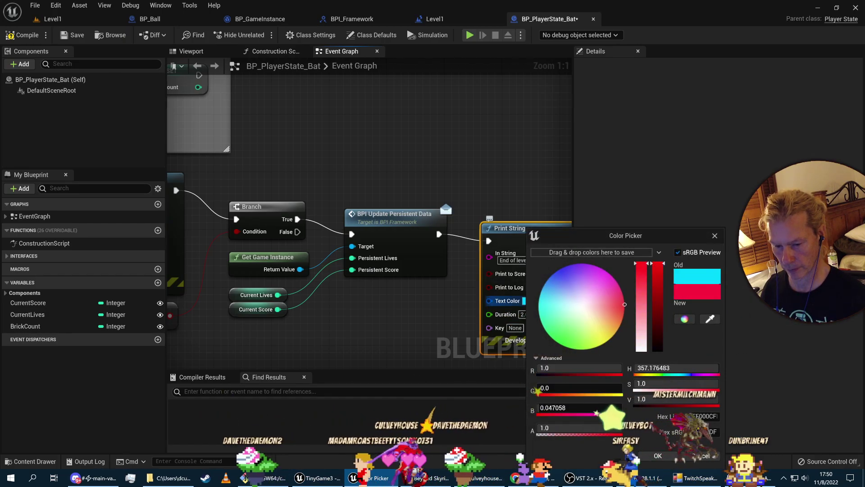
{"action": "left_click", "coordinate": [658, 456]}
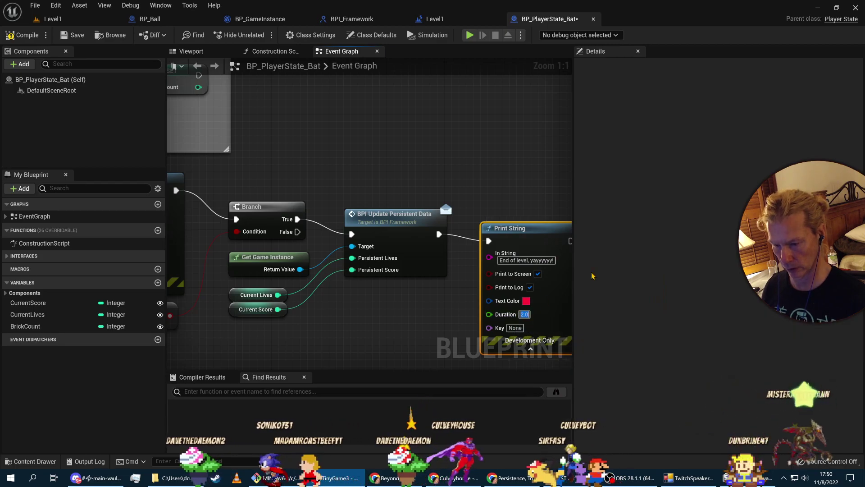
{"action": "left_click", "coordinate": [450, 180]}
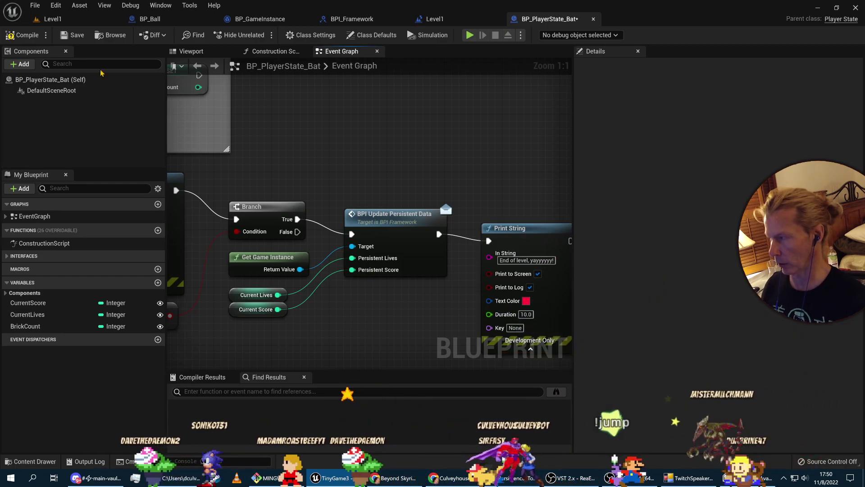
{"action": "left_click", "coordinate": [83, 36]}
Return to Level1 and play-test it to check the end-of-level message and brick count, and stop the session.
{"action": "left_click", "coordinate": [53, 19]}
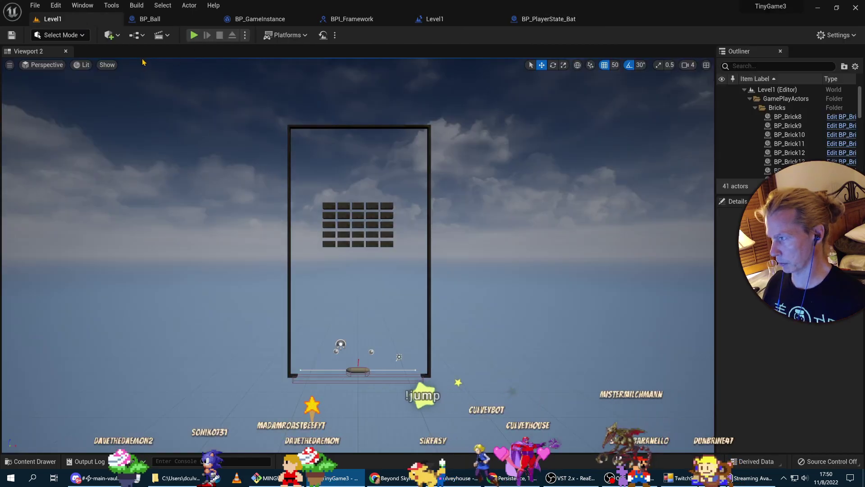
{"action": "left_click", "coordinate": [194, 35]}
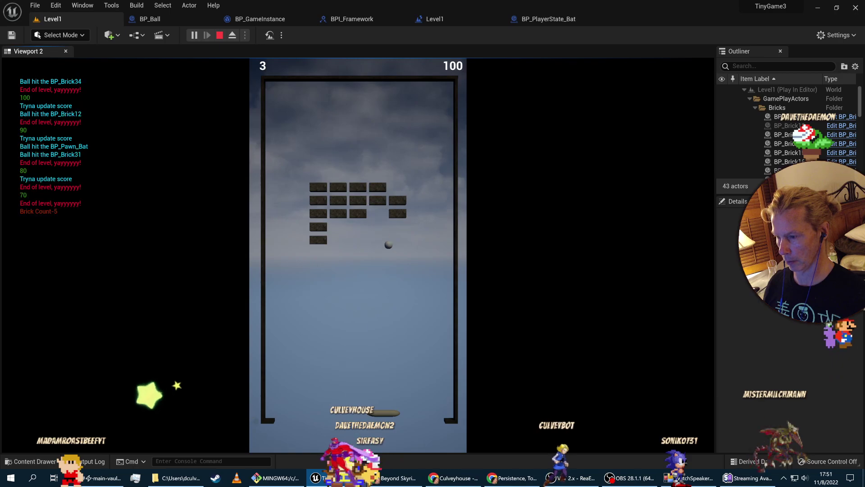
{"action": "key", "text": "Escape"}
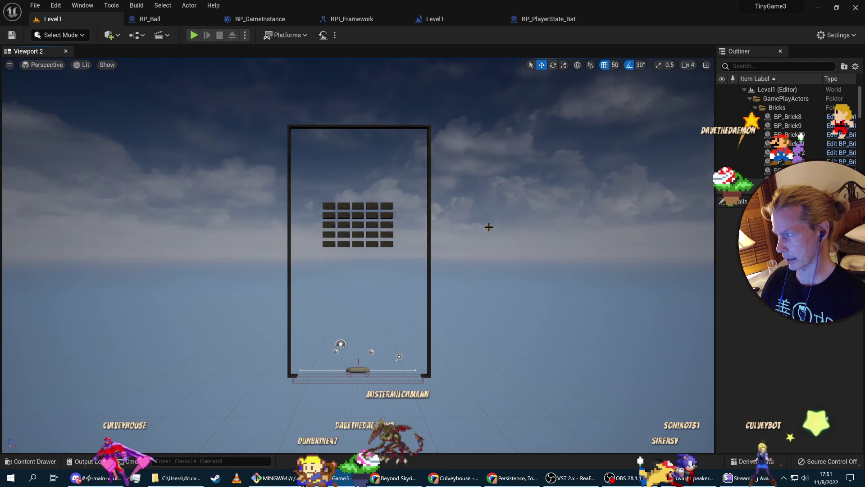
{"action": "mouse_move", "coordinate": [491, 337]}
{"action": "right_mouse_down"}
{"action": "mouse_move", "coordinate": [489, 366]}
{"action": "mouse_move", "coordinate": [484, 336]}
{"action": "right_mouse_up"}
Switch to the browser lesson and read past the Brick Tracking graph into the "Levels and Lots of 'Em" section.
{"action": "key", "text": "alt+Tab"}
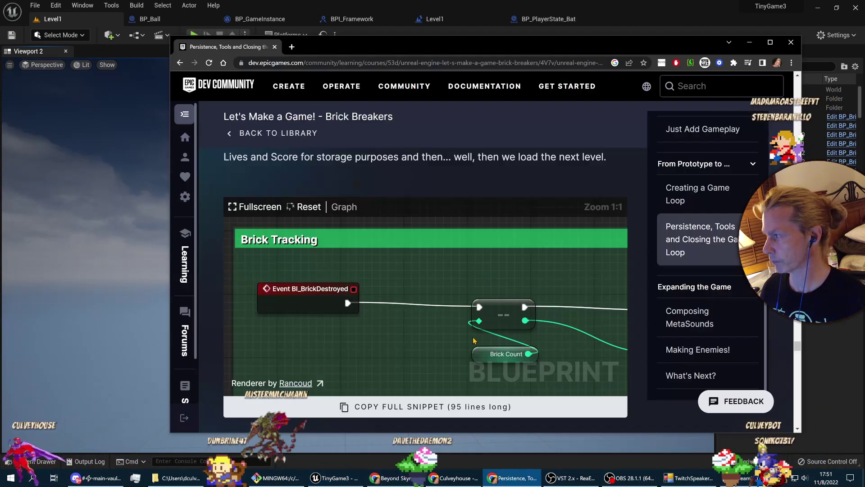
{"action": "scroll", "coordinate": [545, 304], "scroll_direction": "down", "scroll_amount": 1}
{"action": "scroll", "coordinate": [545, 304], "scroll_direction": "down", "scroll_amount": 5}
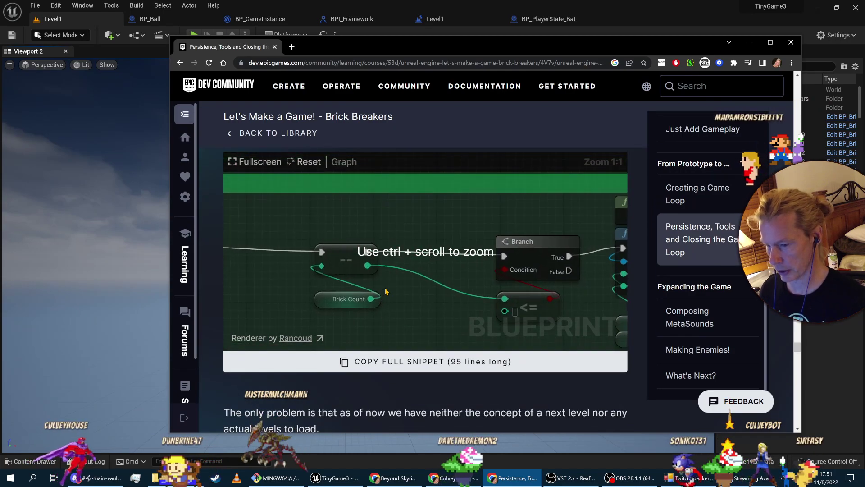
{"action": "scroll", "coordinate": [455, 362], "scroll_direction": "down", "scroll_amount": 3}
{"action": "scroll", "coordinate": [455, 363], "scroll_direction": "down", "scroll_amount": 1}
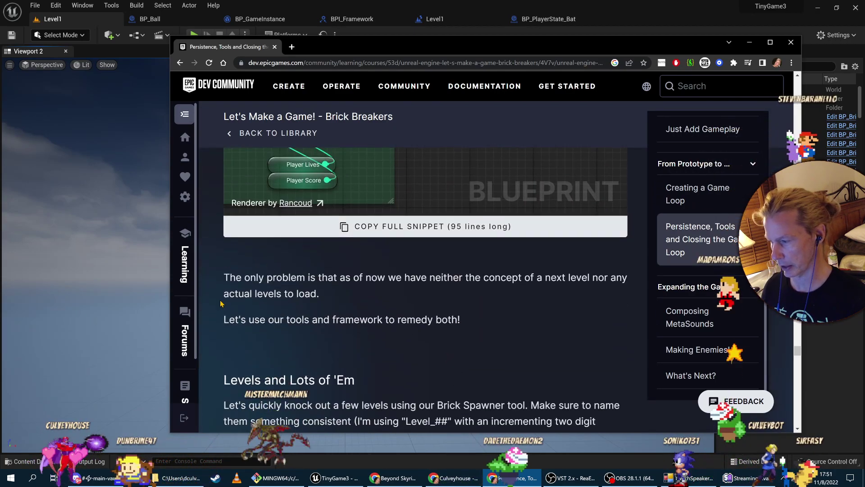
{"action": "scroll", "coordinate": [455, 363], "scroll_direction": "down", "scroll_amount": 2}
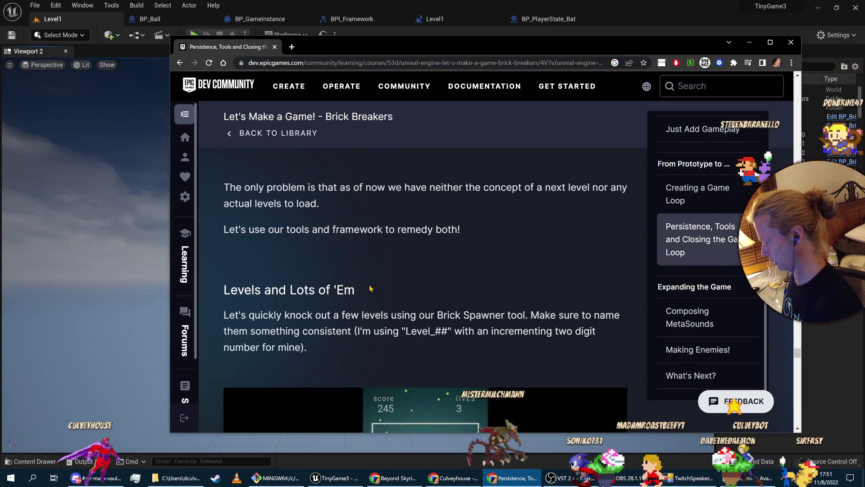
{"action": "scroll", "coordinate": [562, 291], "scroll_direction": "down", "scroll_amount": 1}
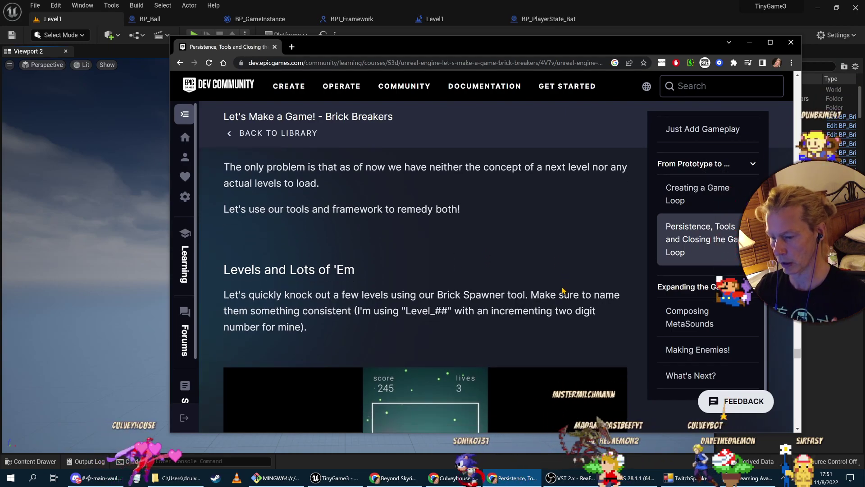
{"action": "scroll", "coordinate": [563, 290], "scroll_direction": "down", "scroll_amount": 2}
{"action": "scroll", "coordinate": [437, 246], "scroll_direction": "down", "scroll_amount": 2}
Switch back to Unreal Editor and open the Level2 map from the project's Maps folder.
{"action": "left_click", "coordinate": [35, 462]}
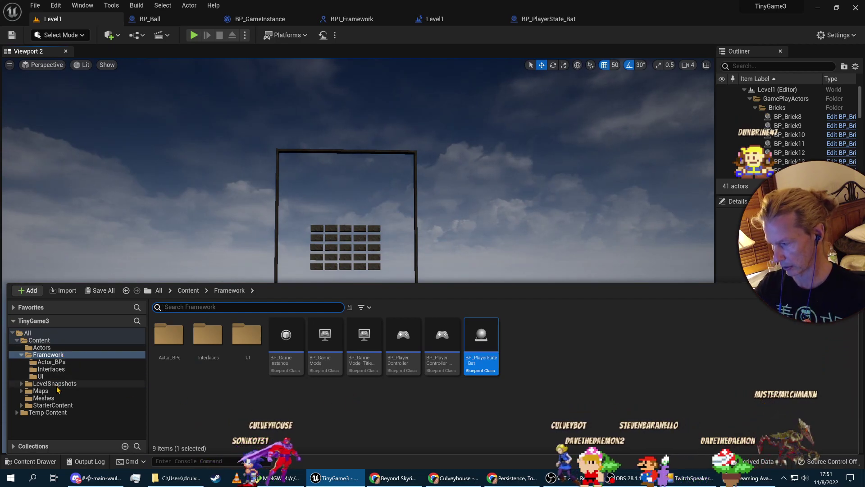
{"action": "left_click", "coordinate": [40, 390]}
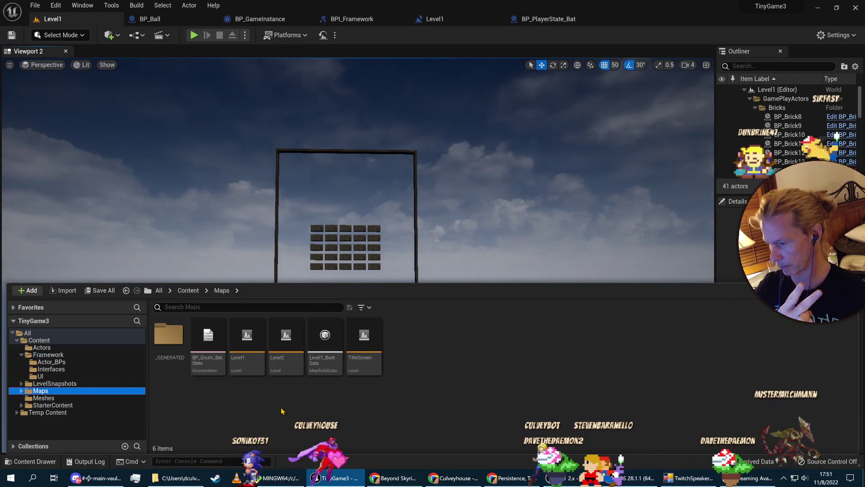
{"action": "double_click", "coordinate": [243, 351]}
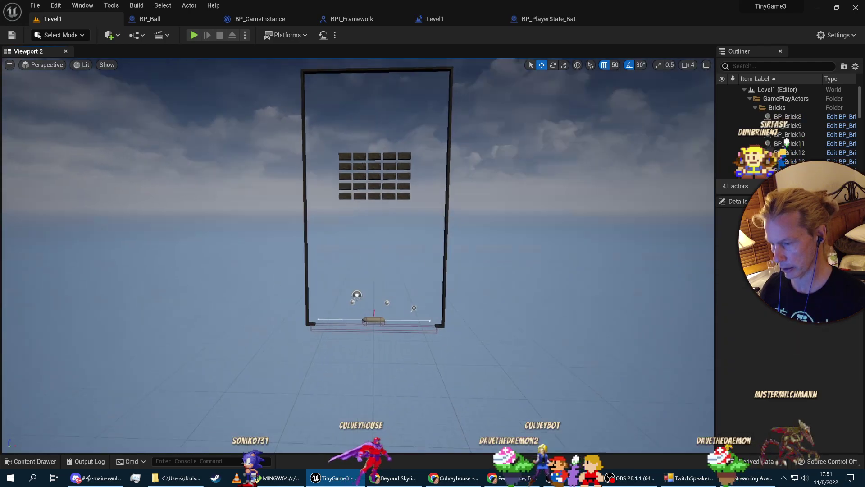
{"action": "key", "text": "alt+Tab"}
{"action": "key", "text": "alt+Tab"}
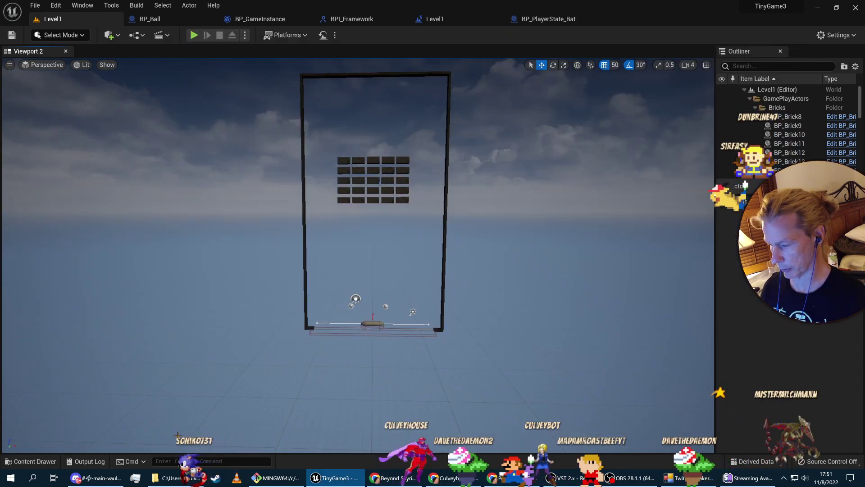
{"action": "left_click", "coordinate": [27, 462]}
{"action": "double_click", "coordinate": [286, 354]}
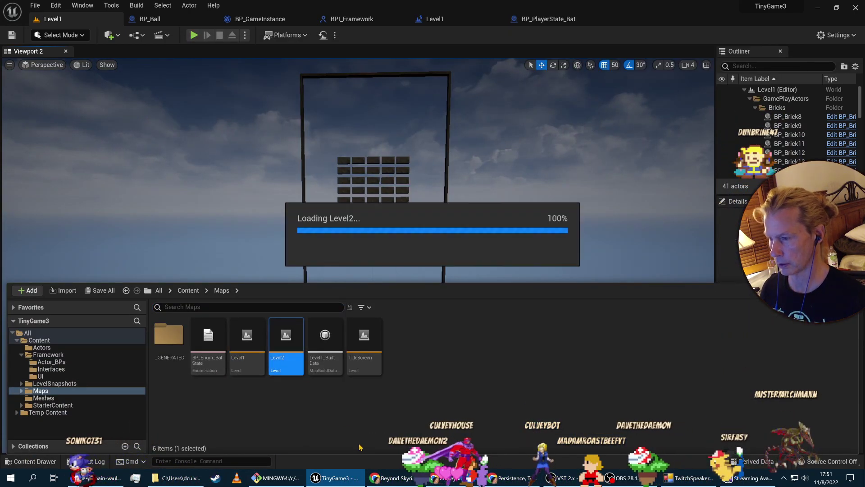
{"action": "right_click_drag", "start_coordinate": [414, 378], "coordinate": [426, 374]}
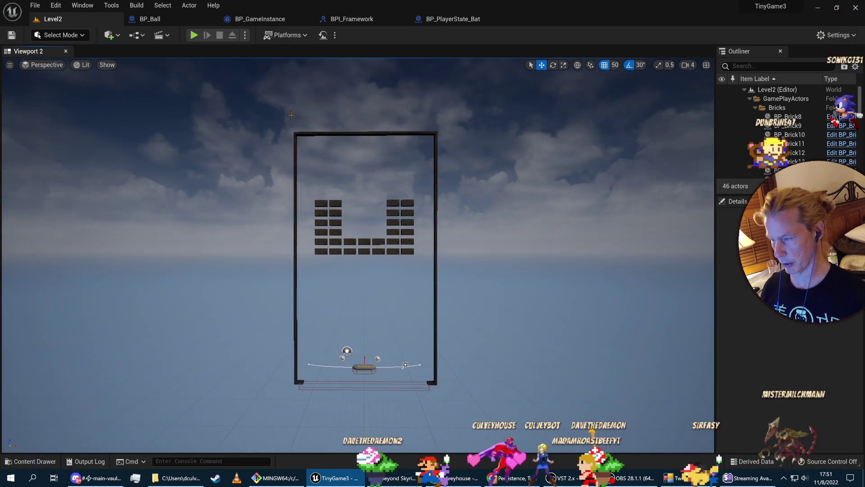
Play-test Level2 to check its brick count and end-of-level message, and stop the session.
{"action": "left_click", "coordinate": [377, 354]}
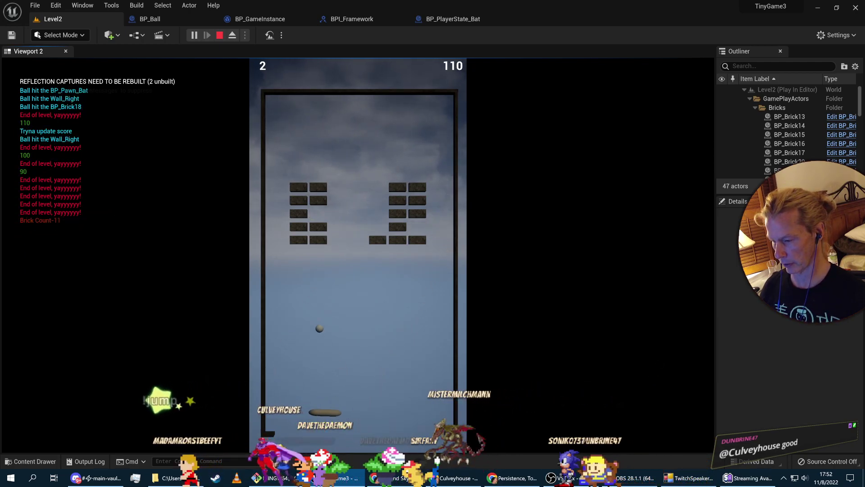
{"action": "key", "text": "Escape"}
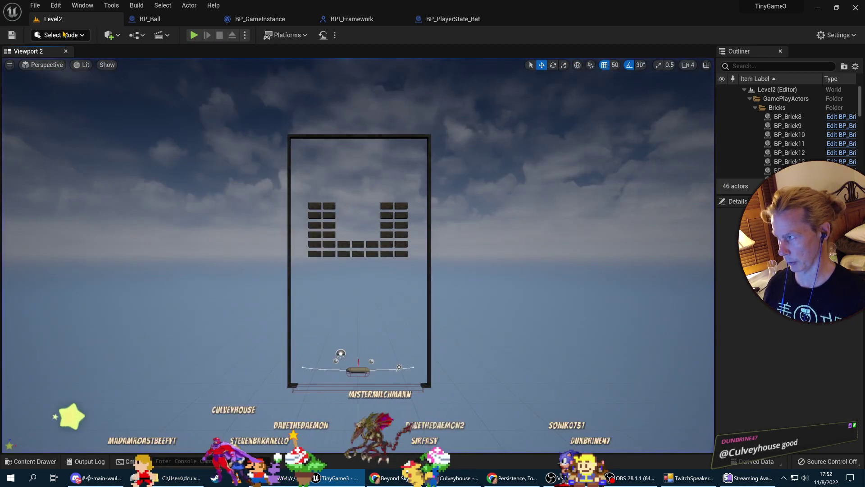
{"action": "left_click", "coordinate": [150, 19]}
{"action": "left_click", "coordinate": [87, 20]}
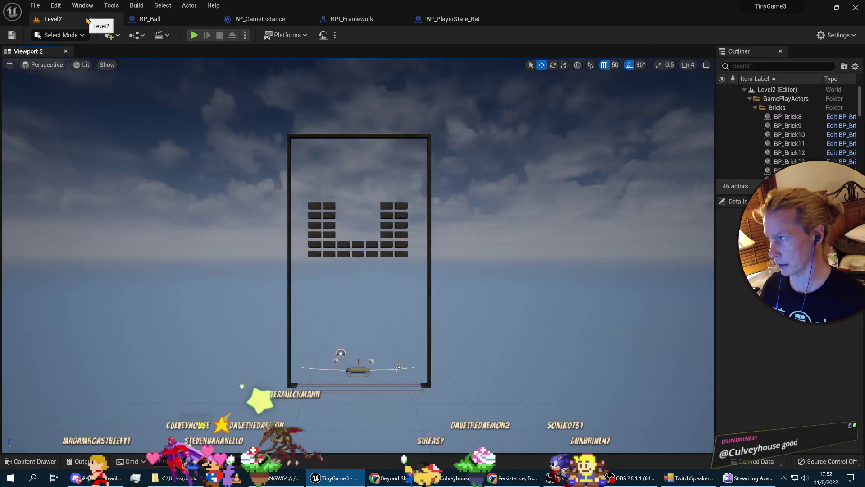
Switch to the browser lesson and read how to store the level list as a Name array variable in the Game Mode.
{"action": "left_click", "coordinate": [512, 478]}
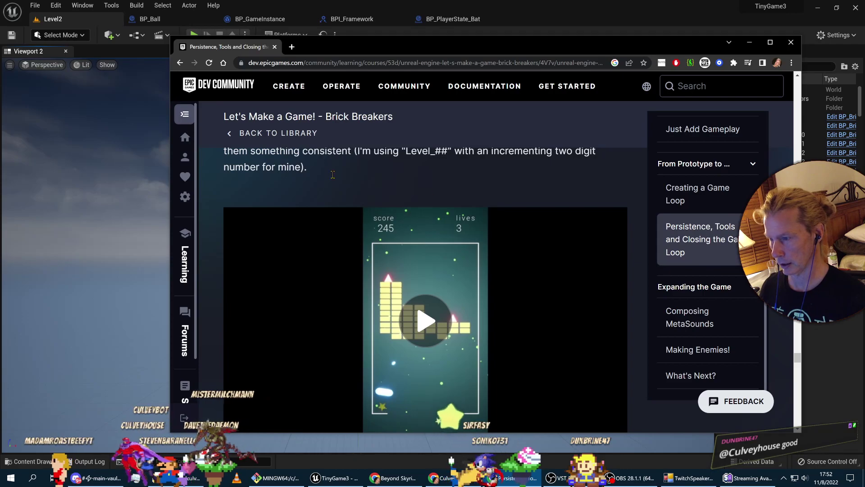
{"action": "scroll", "coordinate": [576, 185], "scroll_direction": "up", "scroll_amount": 1}
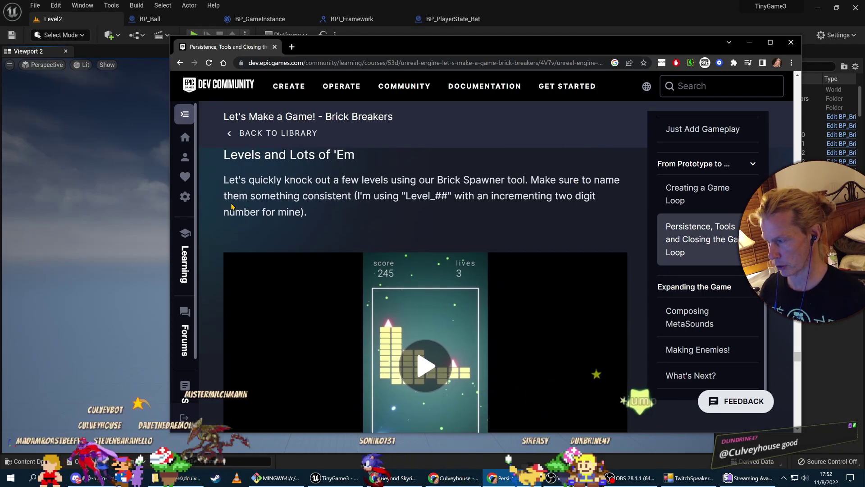
{"action": "scroll", "coordinate": [619, 311], "scroll_direction": "down", "scroll_amount": 6}
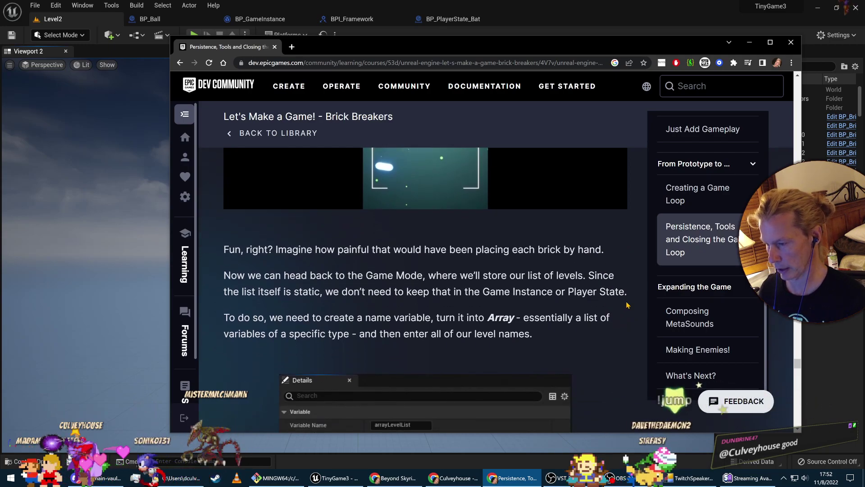
{"action": "scroll", "coordinate": [626, 308], "scroll_direction": "down", "scroll_amount": 2}
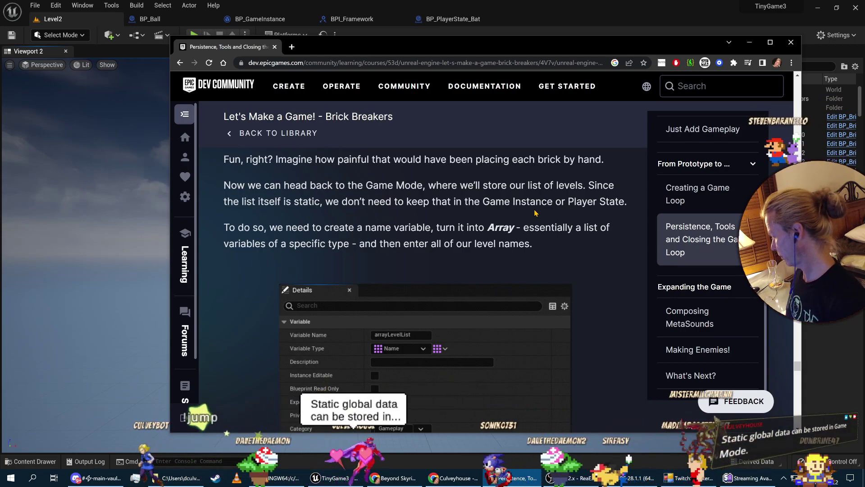
{"action": "scroll", "coordinate": [554, 254], "scroll_direction": "down", "scroll_amount": 2}
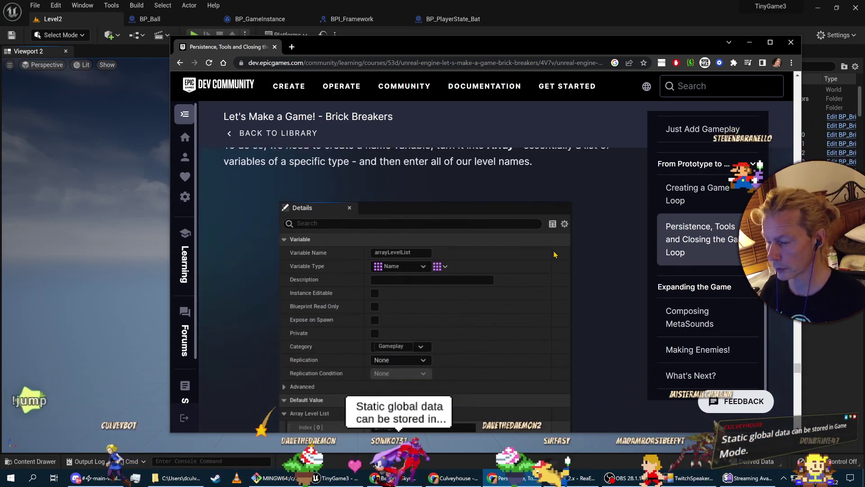
{"action": "scroll", "coordinate": [561, 256], "scroll_direction": "up", "scroll_amount": 2}
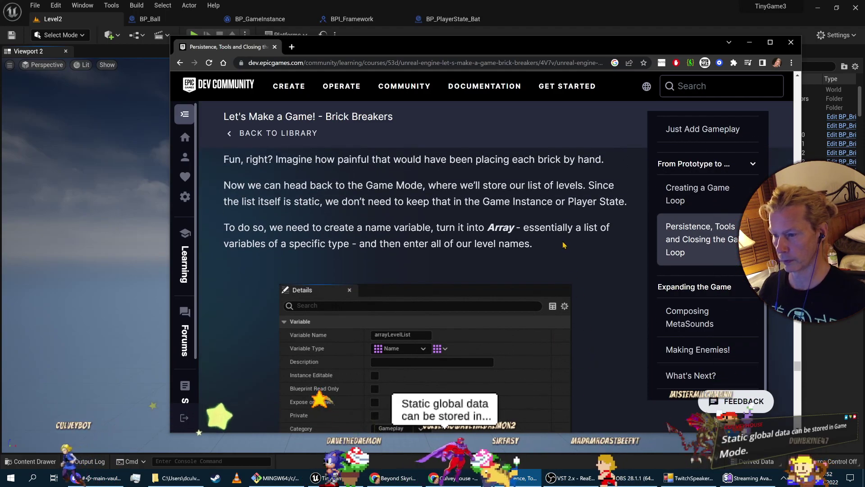
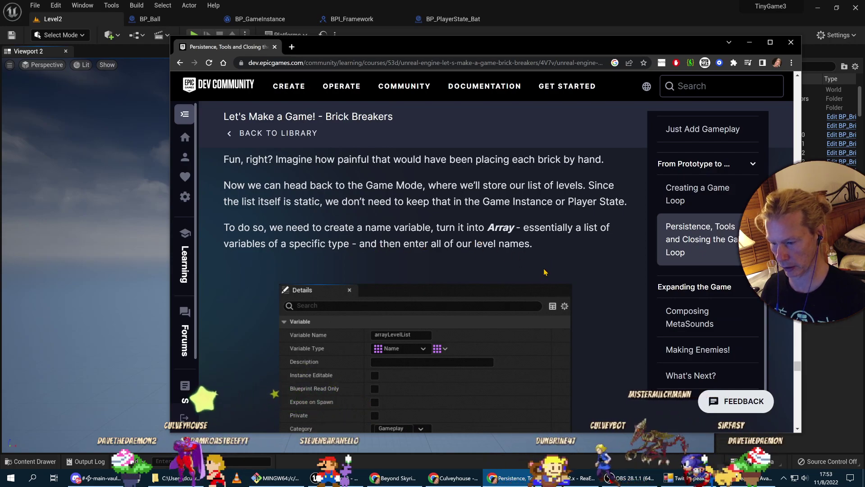
{"action": "scroll", "coordinate": [545, 271], "scroll_direction": "down", "scroll_amount": 3}
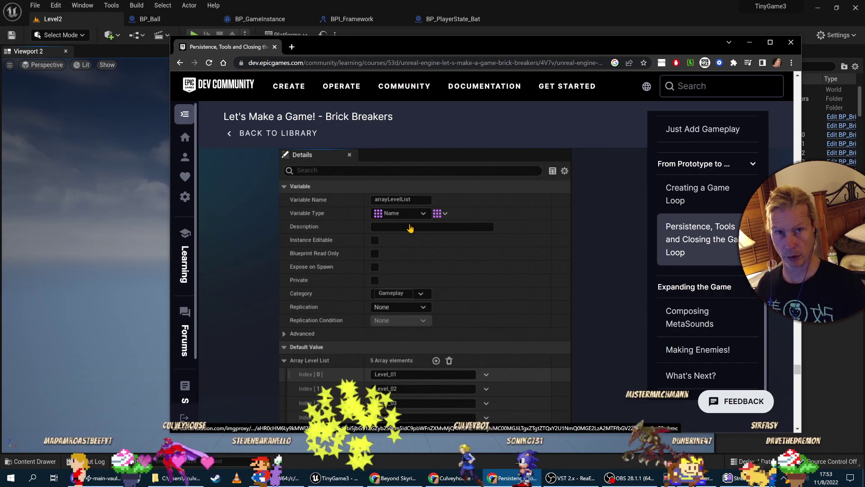
Return to Unreal Editor and open BP_GameMode from the Framework folder in the full blueprint editor.
{"action": "key", "text": "alt+Tab"}
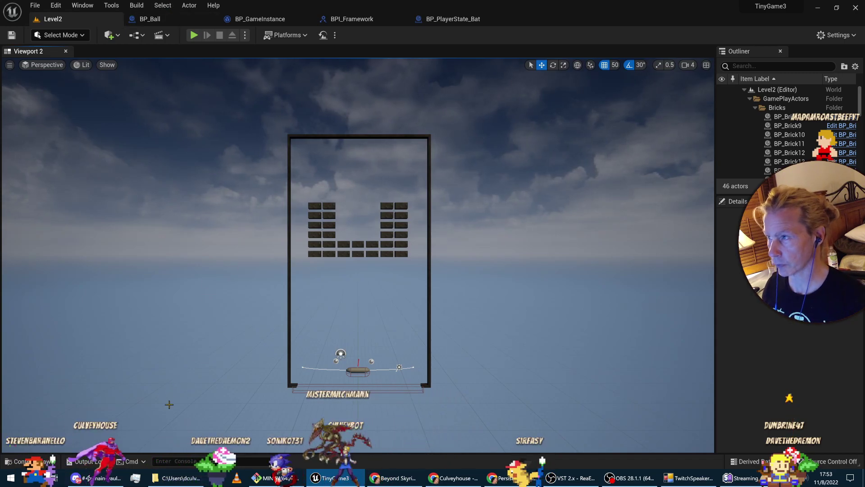
{"action": "left_click", "coordinate": [38, 468]}
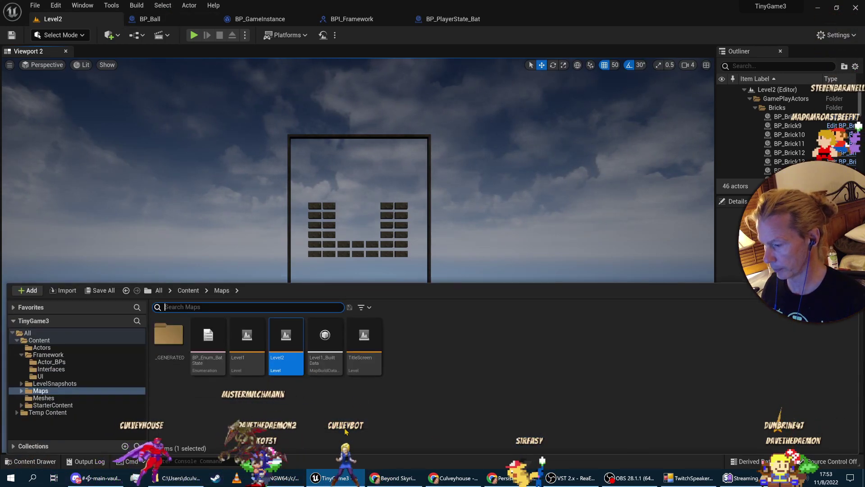
{"action": "left_click", "coordinate": [47, 355]}
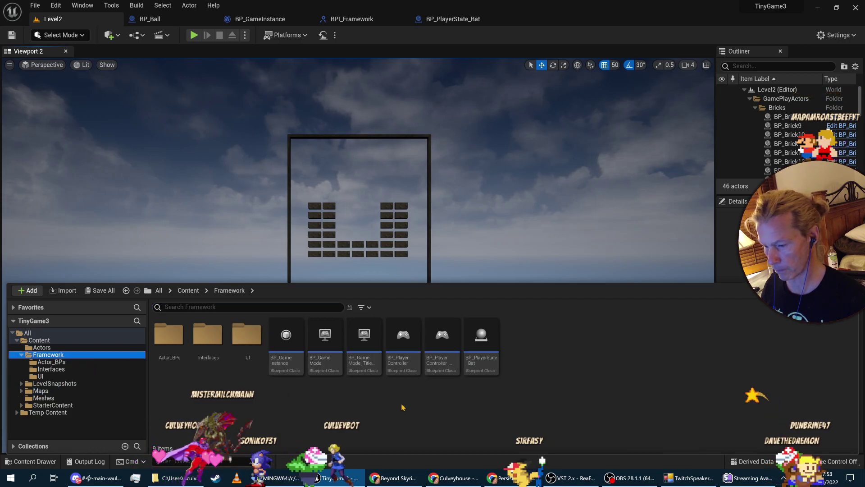
{"action": "double_click", "coordinate": [325, 347]}
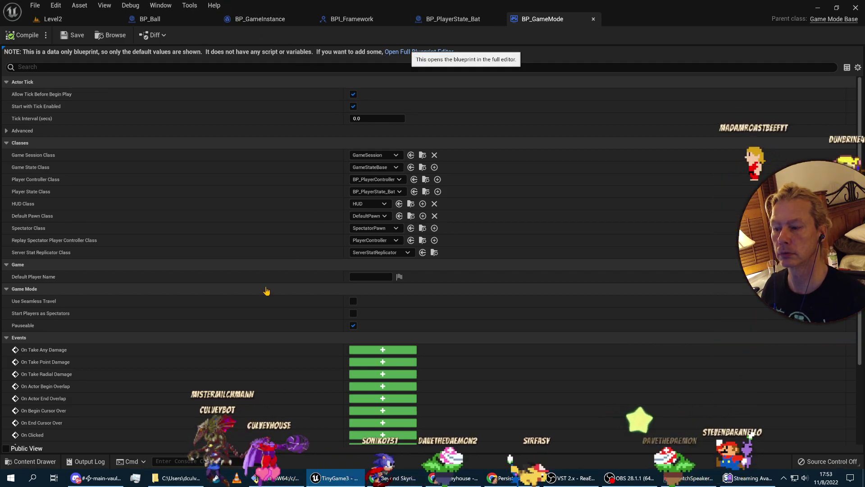
{"action": "left_click", "coordinate": [419, 52]}
Delete the default BeginPlay and Tick events from BP_GameMode's Event Graph, and compile and save the blueprint.
{"action": "right_click_drag", "start_coordinate": [318, 191], "coordinate": [438, 274]}
{"action": "left_click_drag", "start_coordinate": [237, 120], "coordinate": [484, 262]}
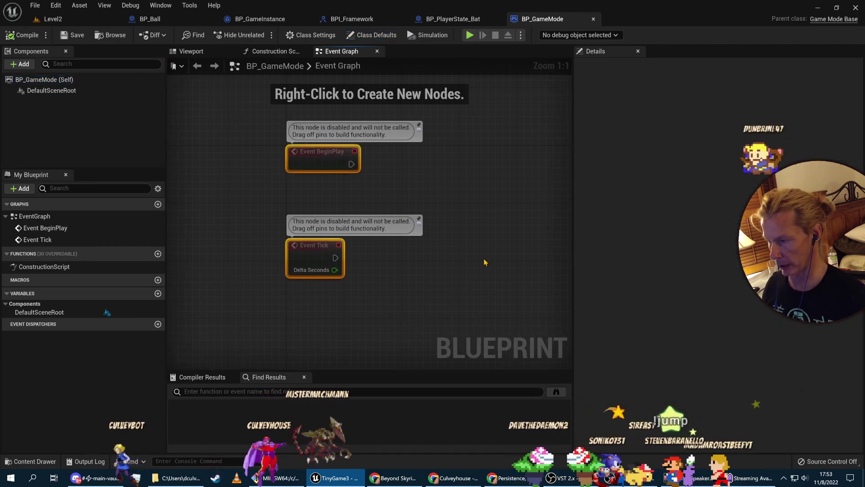
{"action": "key", "text": "Delete"}
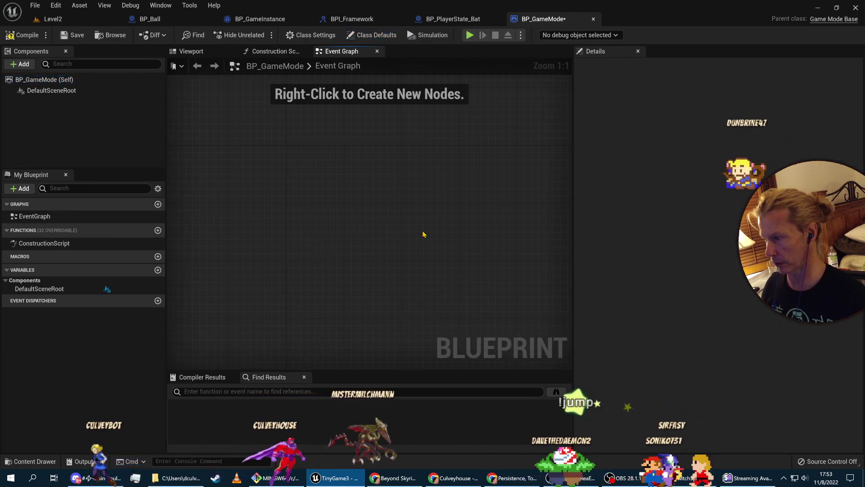
{"action": "left_click", "coordinate": [21, 35]}
{"action": "left_click", "coordinate": [73, 35]}
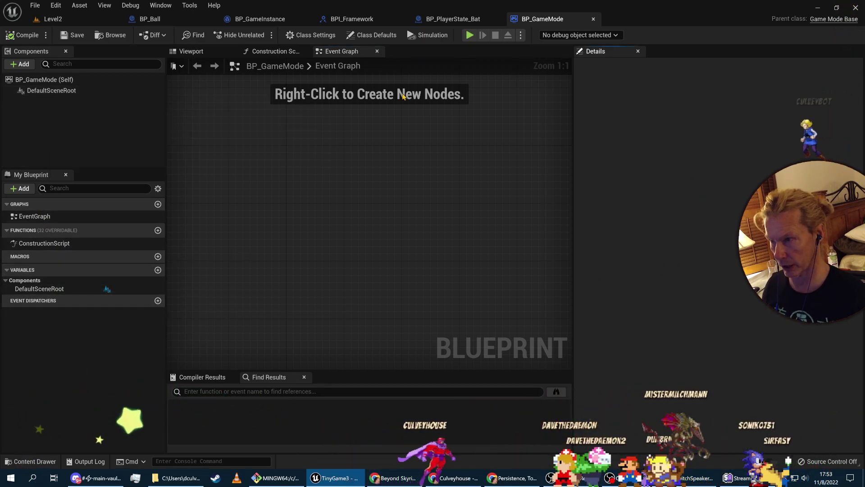
{"action": "left_click", "coordinate": [279, 54]}
{"action": "right_click_drag", "start_coordinate": [301, 155], "coordinate": [389, 327]}
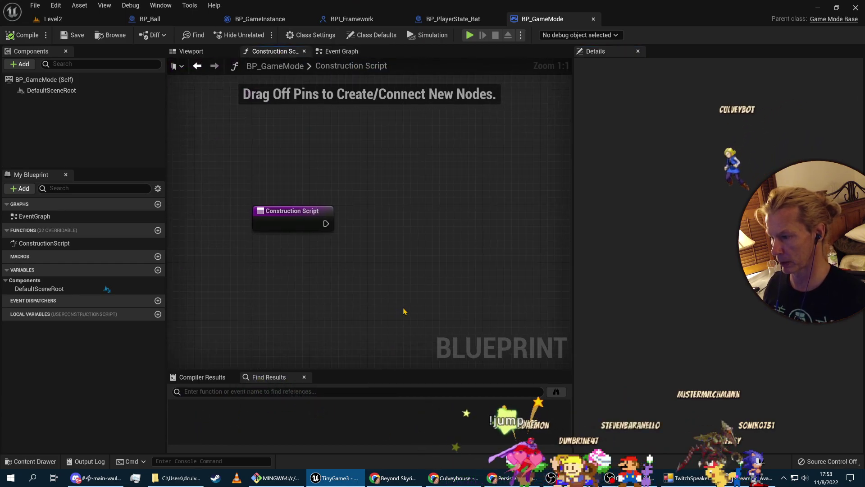
{"action": "left_click", "coordinate": [323, 49]}
{"action": "left_click", "coordinate": [196, 52]}
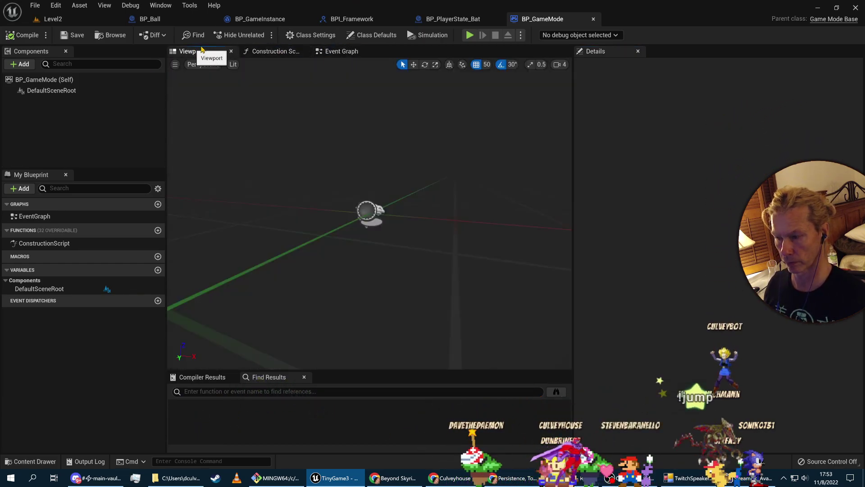
{"action": "left_click", "coordinate": [338, 51]}
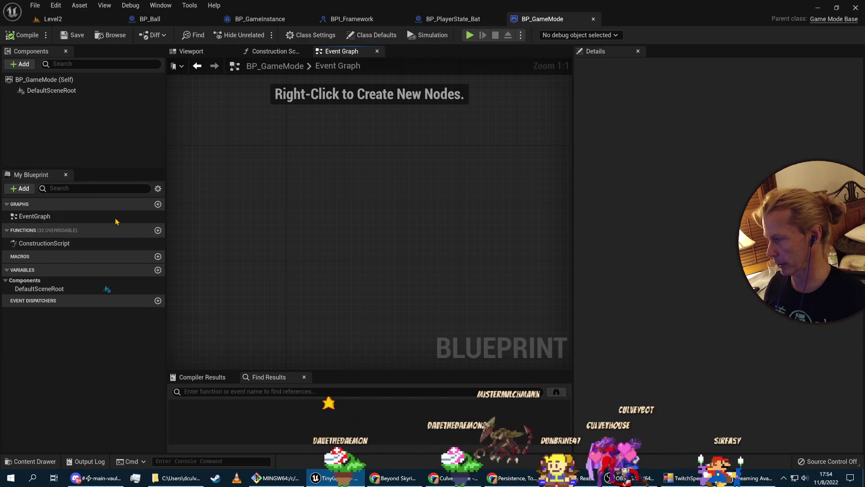
Add a new variable named arrayLevelList to BP_GameMode, checking the name and type against the browser lesson.
{"action": "left_click", "coordinate": [158, 269]}
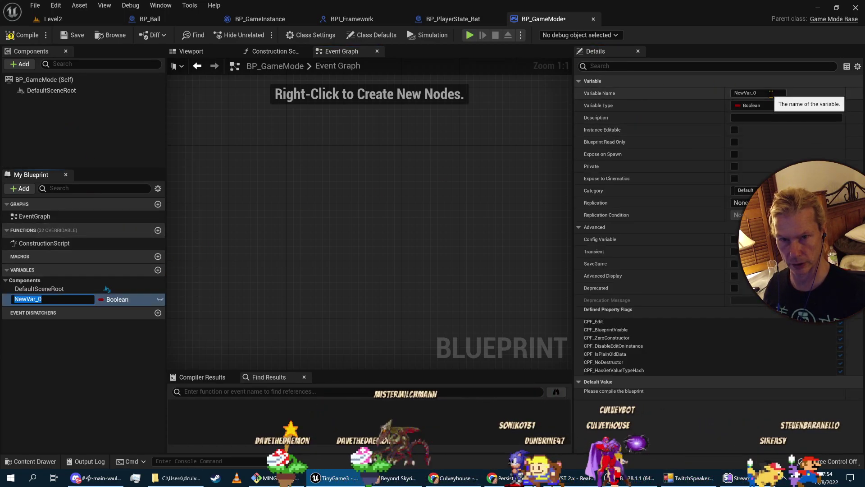
{"action": "key", "text": "alt+Tab"}
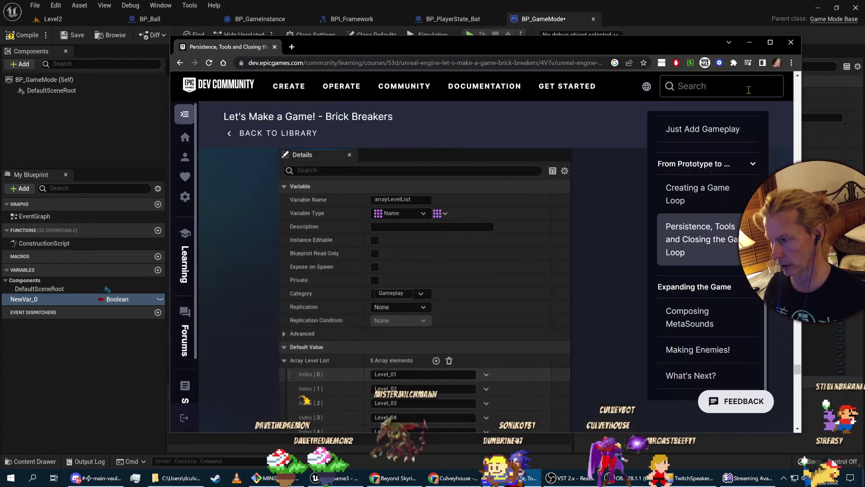
{"action": "scroll", "coordinate": [650, 236], "scroll_direction": "up", "scroll_amount": 5}
{"action": "left_click", "coordinate": [803, 59]}
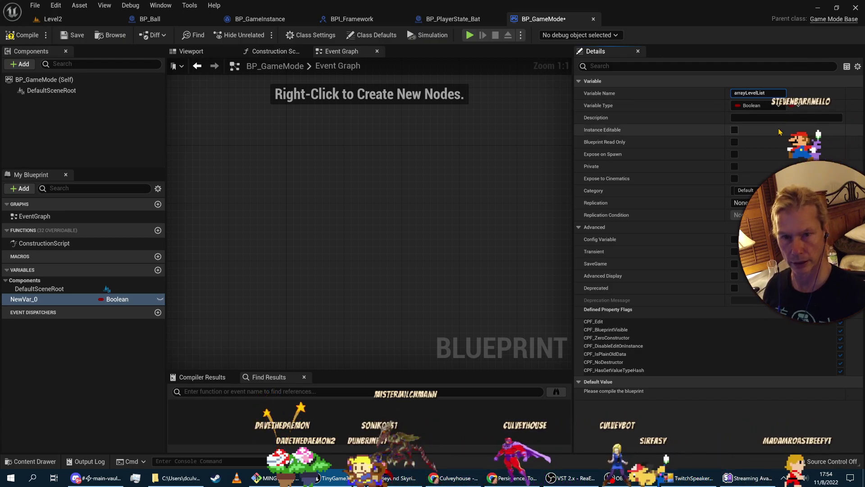
{"action": "key", "text": "alt+Tab"}
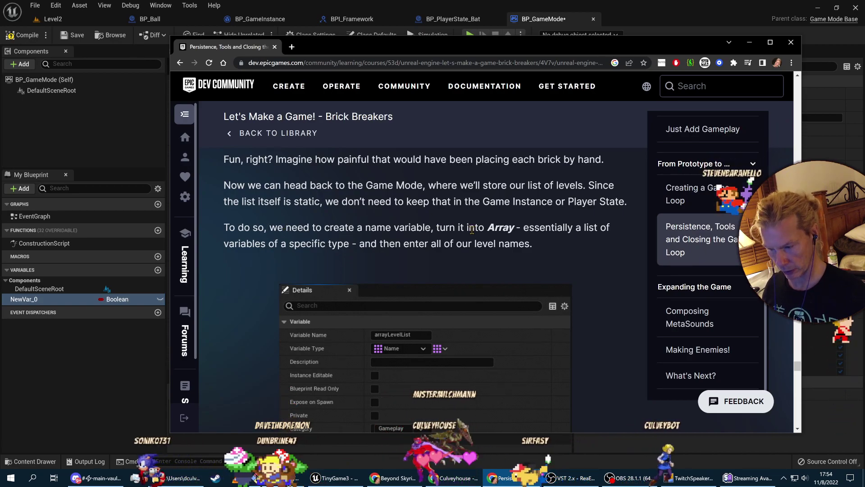
{"action": "key", "text": "alt+Tab"}
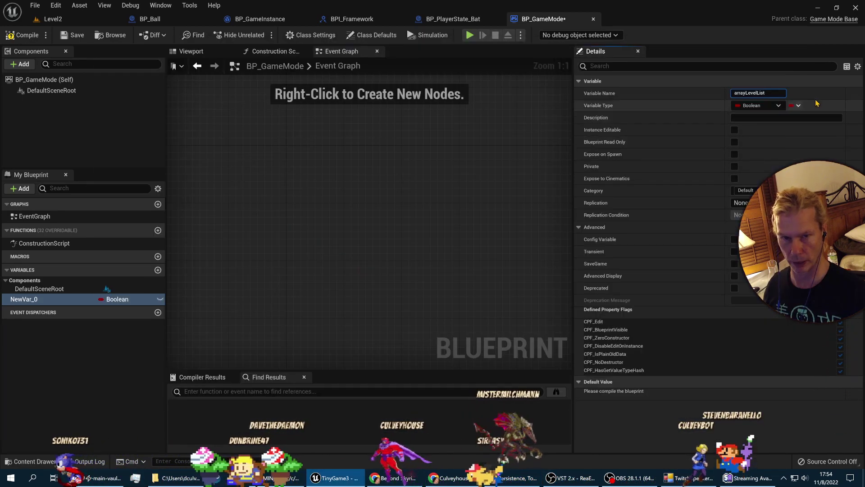
Set arrayLevelList's variable type to Name and its container type to Array.
{"action": "left_click", "coordinate": [771, 106]}
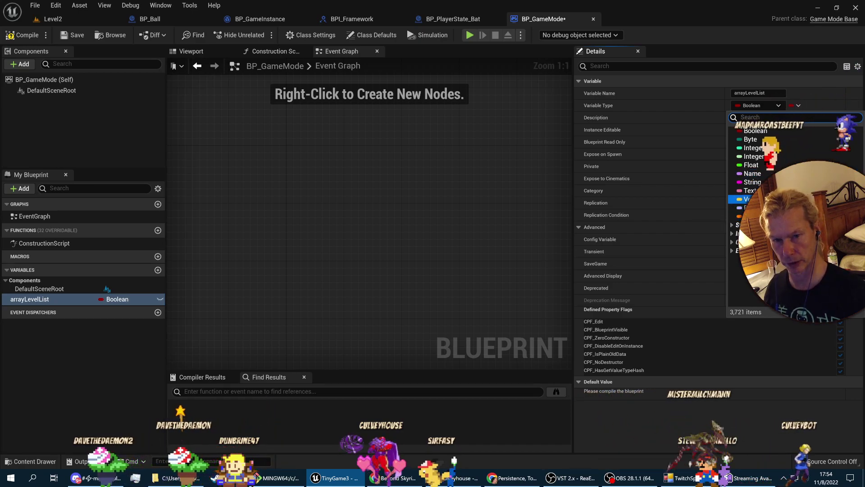
{"action": "left_click", "coordinate": [751, 173]}
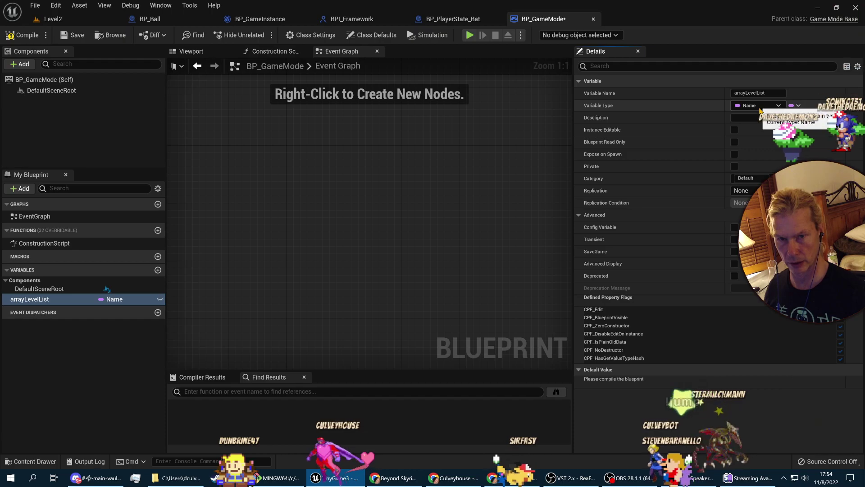
{"action": "left_click", "coordinate": [797, 105]}
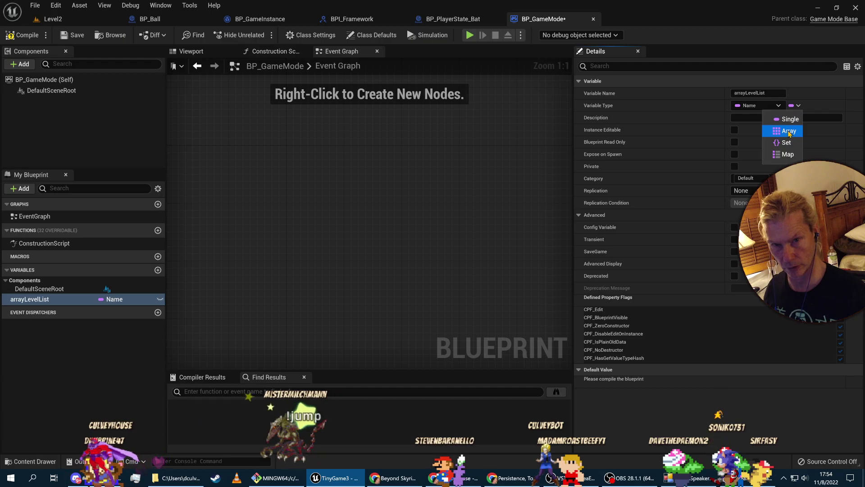
{"action": "left_click", "coordinate": [787, 132]}
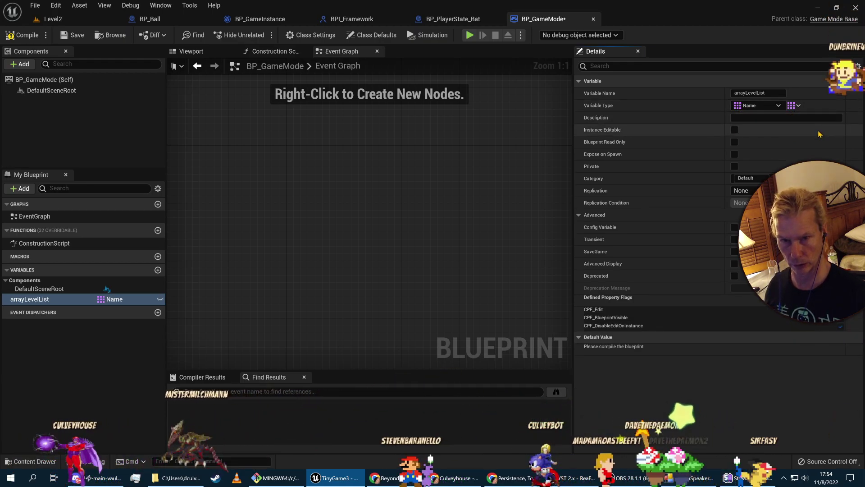
Enter the description "Array list of all Levels to iterate through." for arrayLevelList.
{"action": "left_click", "coordinate": [761, 117]}
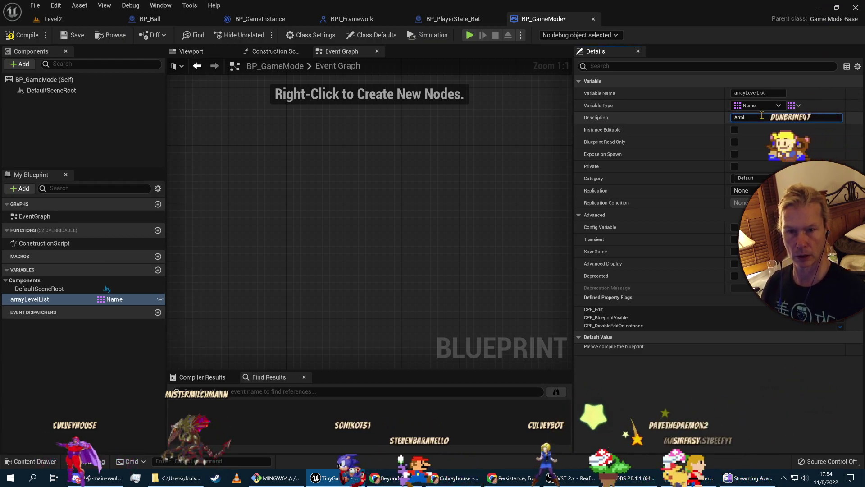
{"action": "type", "text": "Array list of all"}
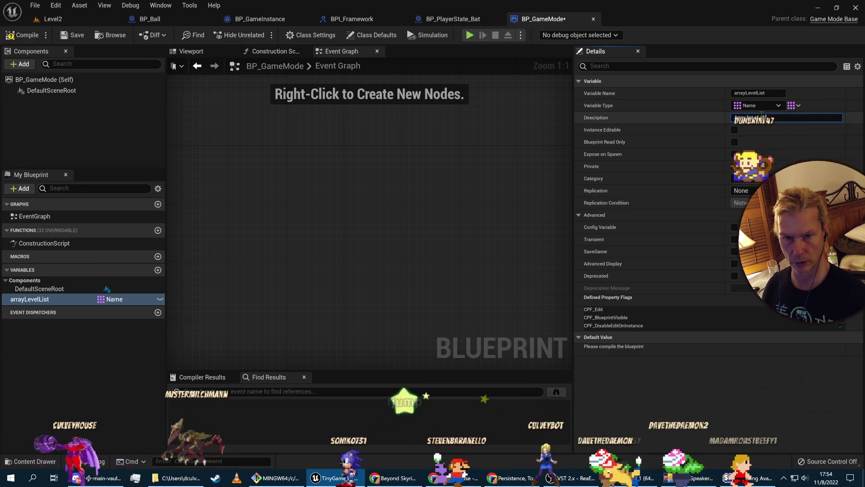
{"action": "type", "text": " Levels to"}
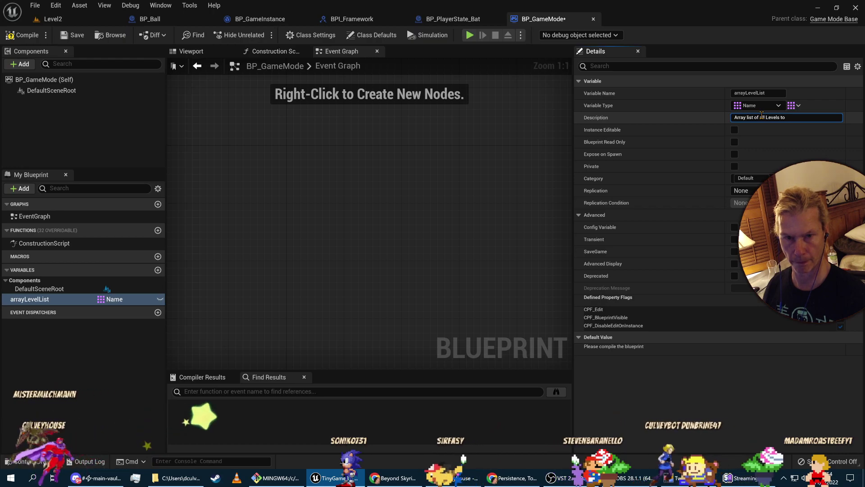
{"action": "key", "text": "BackSpace"}
{"action": "key", "text": "BackSpace"}
{"action": "key", "text": "BackSpace"}
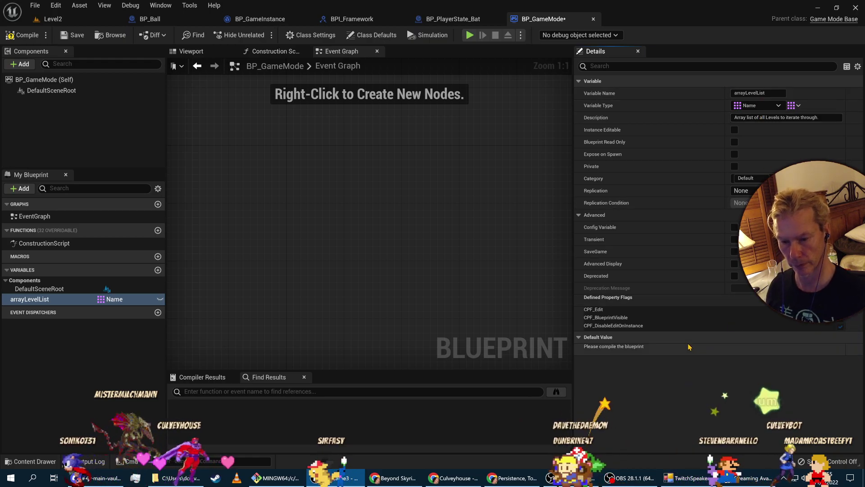
Check the lesson's example array settings in the browser, return to Unreal Editor and compile BP_GameMode.
{"action": "key", "text": "alt+Tab"}
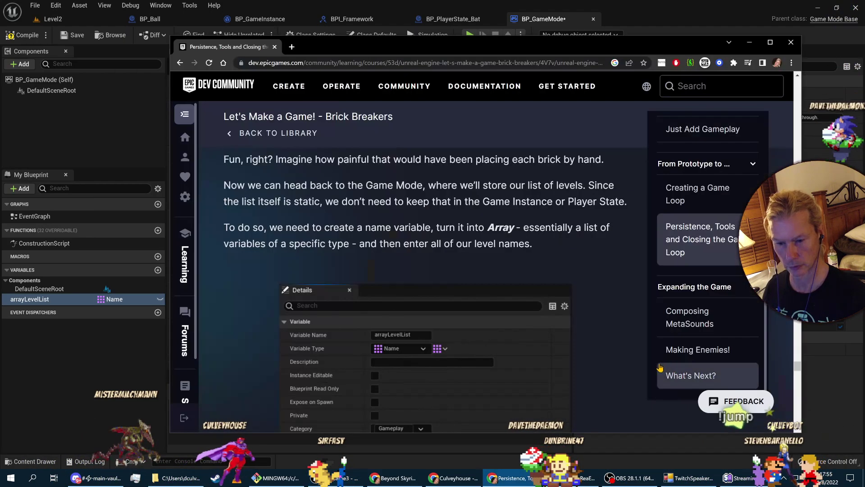
{"action": "key", "text": "alt+Tab"}
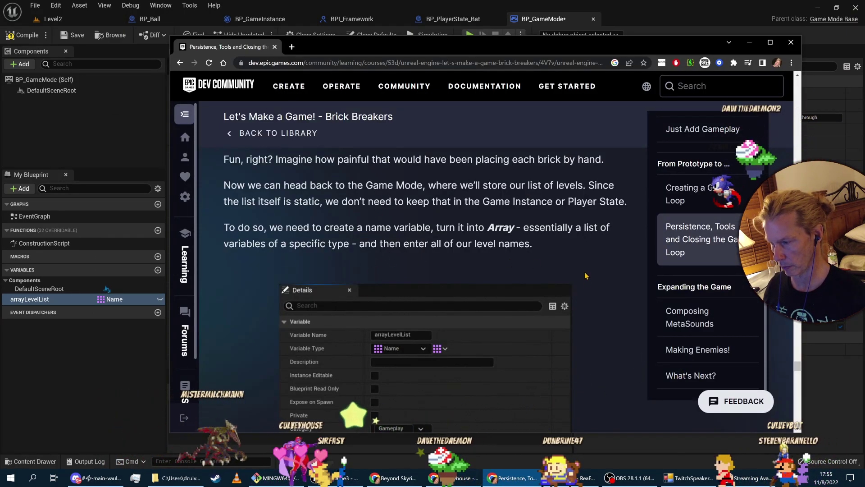
{"action": "scroll", "coordinate": [419, 174], "scroll_direction": "down", "scroll_amount": 2}
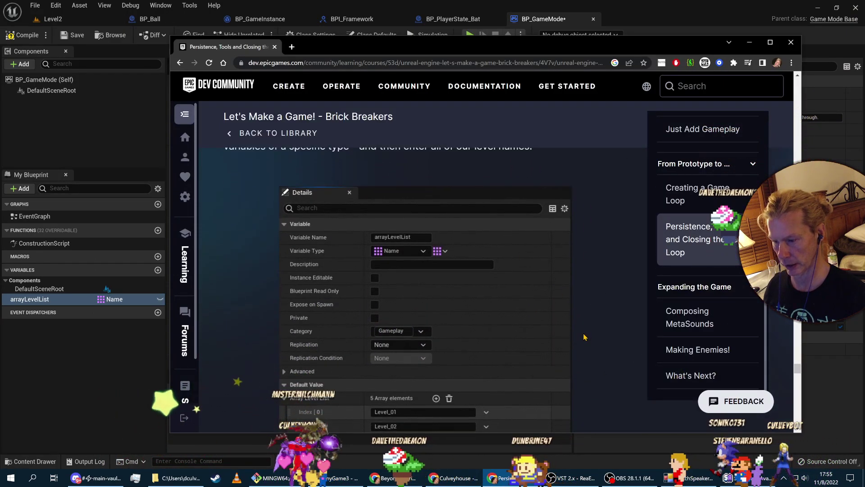
{"action": "key", "text": "alt+Tab"}
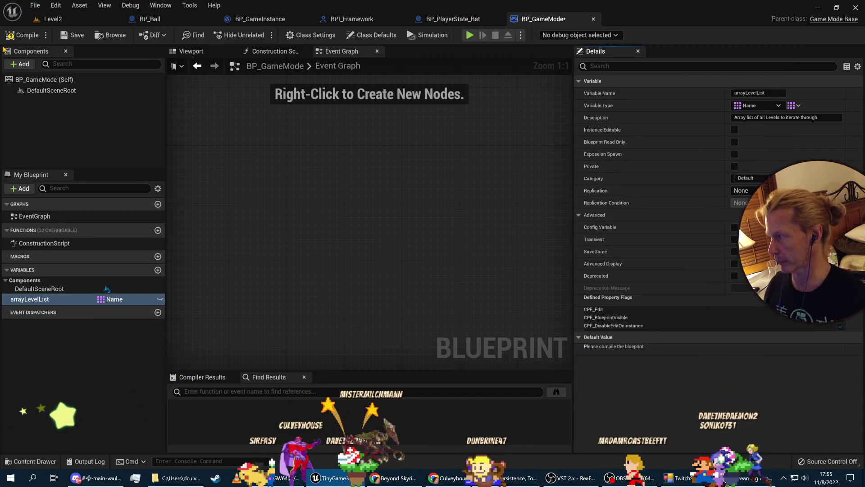
{"action": "left_click", "coordinate": [22, 35]}
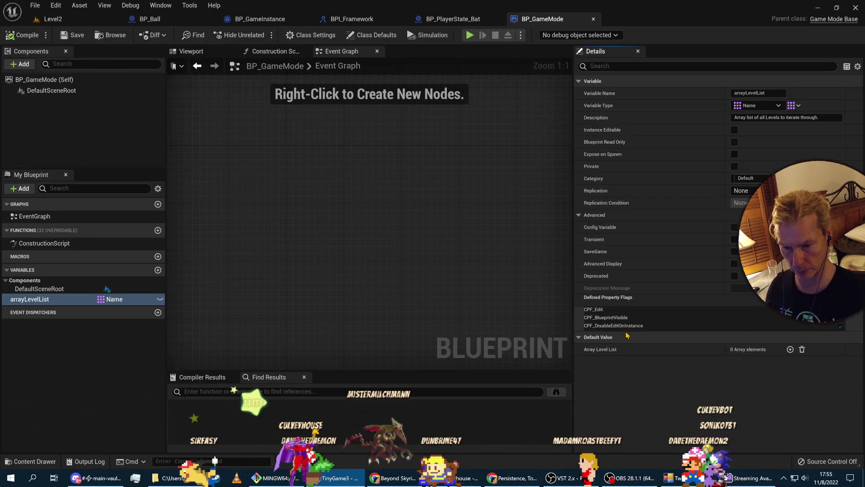
Add Level1 and Level2 as arrayLevelList's default elements at index 0 and 1, and compile BP_GameMode.
{"action": "left_click", "coordinate": [789, 350]}
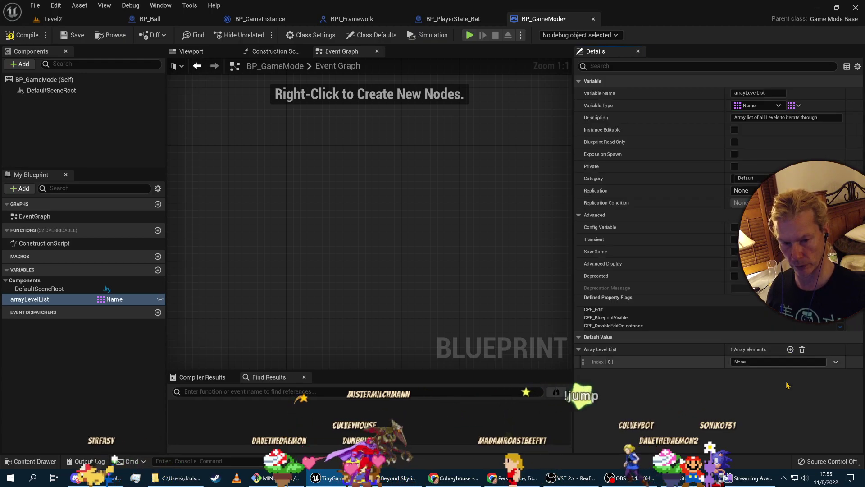
{"action": "left_click", "coordinate": [745, 362]}
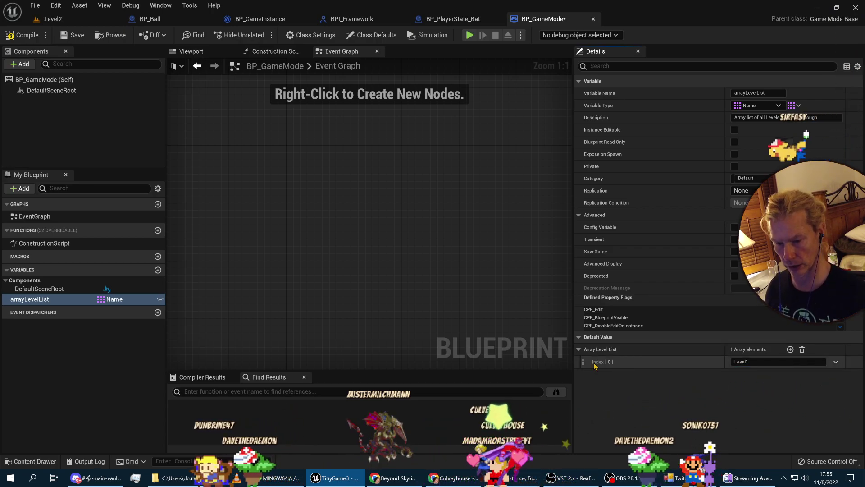
{"action": "left_click", "coordinate": [790, 349]}
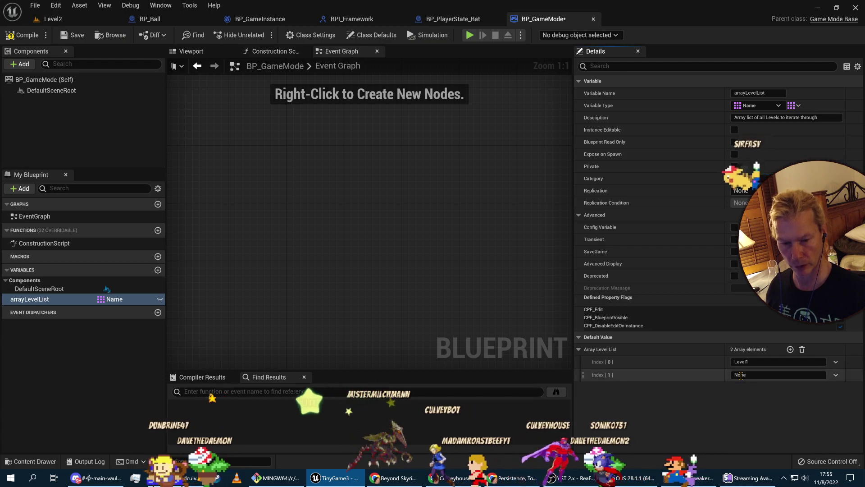
{"action": "left_click", "coordinate": [746, 375]}
{"action": "type", "text": "Level2"}
{"action": "key", "text": "Return"}
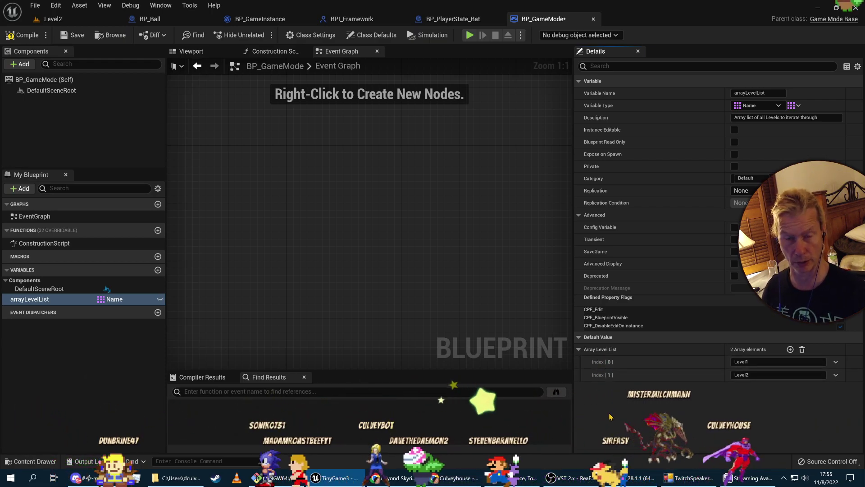
{"action": "left_click", "coordinate": [22, 35]}
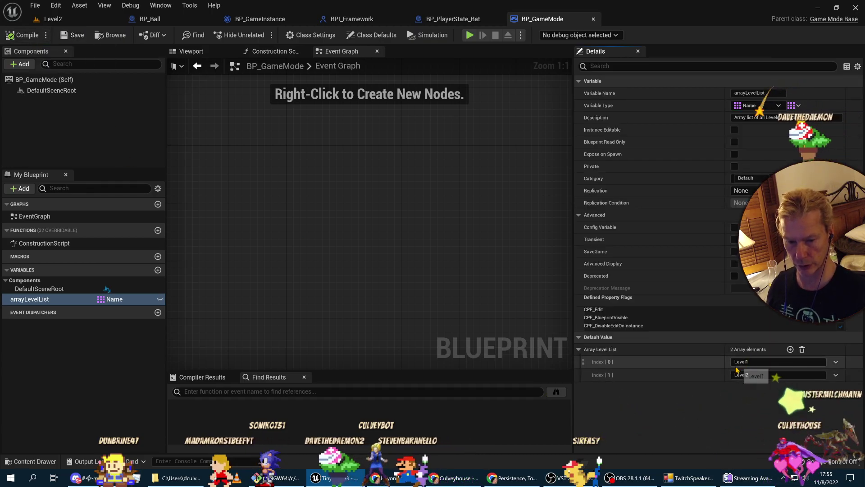
Switch to the browser lesson, read which framework interface functions to create, and copy the name BI_LevelComplete.
{"action": "key", "text": "alt+Tab"}
{"action": "scroll", "coordinate": [575, 387], "scroll_direction": "down", "scroll_amount": 4}
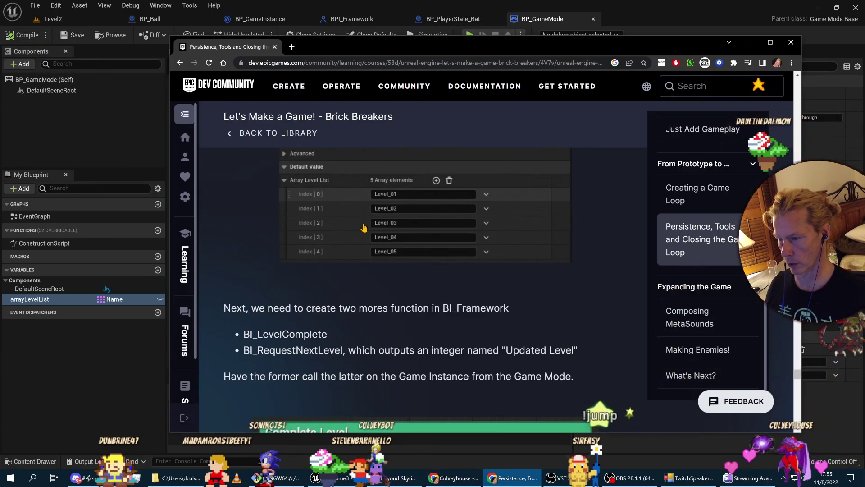
{"action": "scroll", "coordinate": [546, 370], "scroll_direction": "down", "scroll_amount": 3}
{"action": "scroll", "coordinate": [389, 232], "scroll_direction": "up", "scroll_amount": 1}
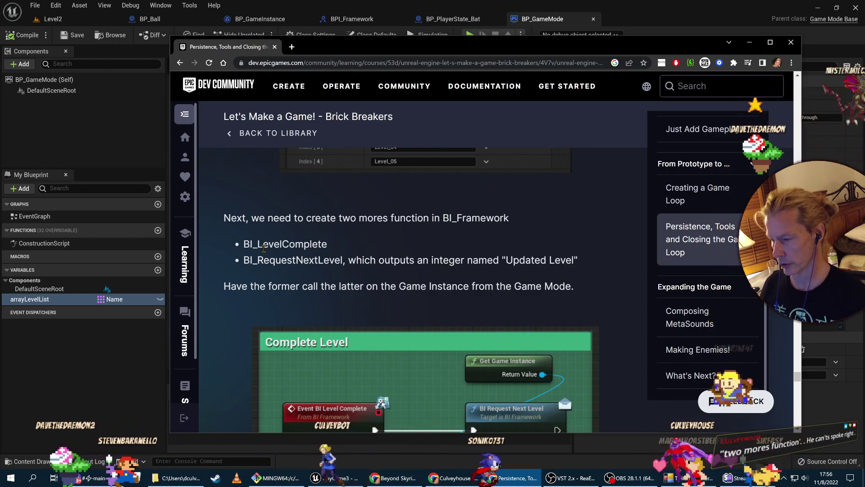
{"action": "left_click_drag", "start_coordinate": [242, 244], "coordinate": [460, 245]}
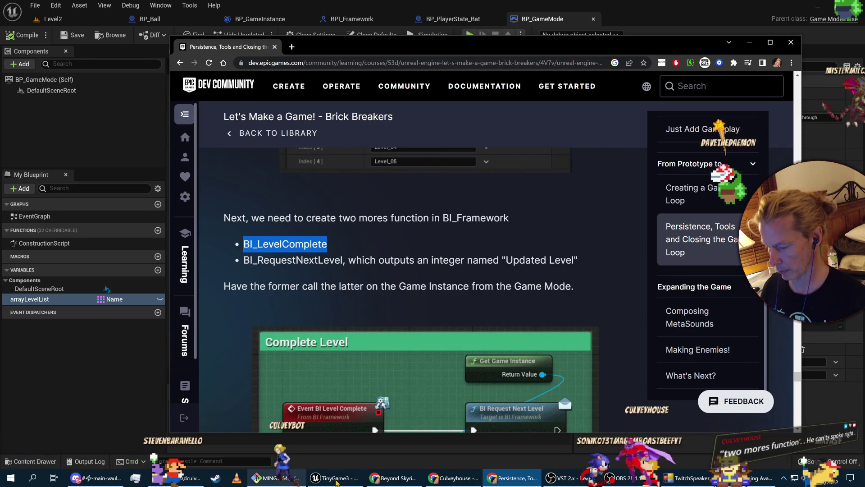
Return to Unreal Editor and open the BPI_Framework interface from the project's content folders.
{"action": "left_click", "coordinate": [129, 133]}
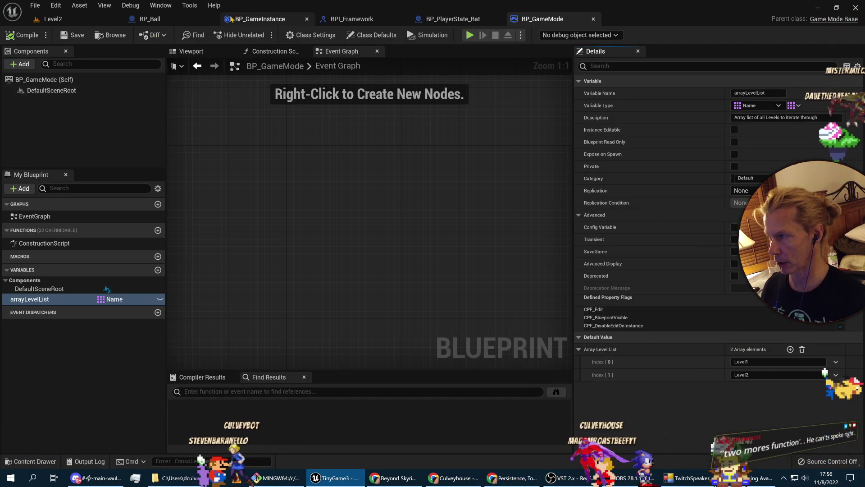
{"action": "left_click", "coordinate": [30, 460]}
{"action": "double_click", "coordinate": [209, 345]}
{"action": "double_click", "coordinate": [246, 344]}
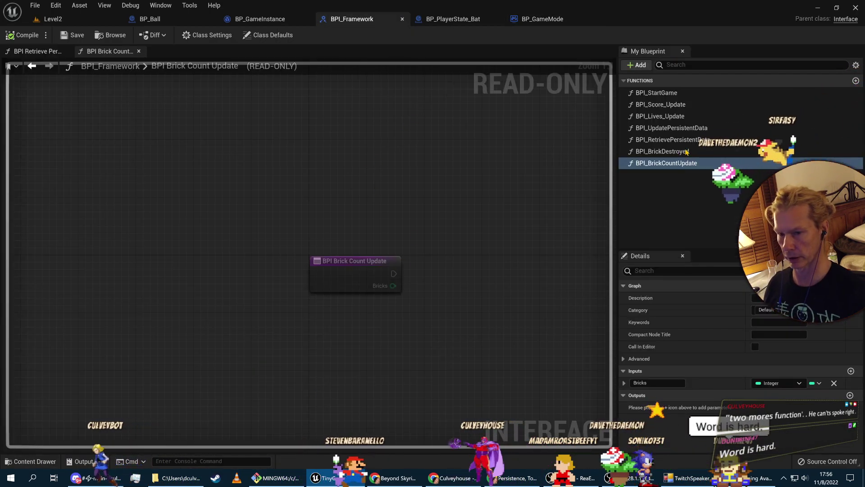
Add a new function named BPI_LevelComplete to the BPI_Framework interface.
{"action": "left_click", "coordinate": [637, 65]}
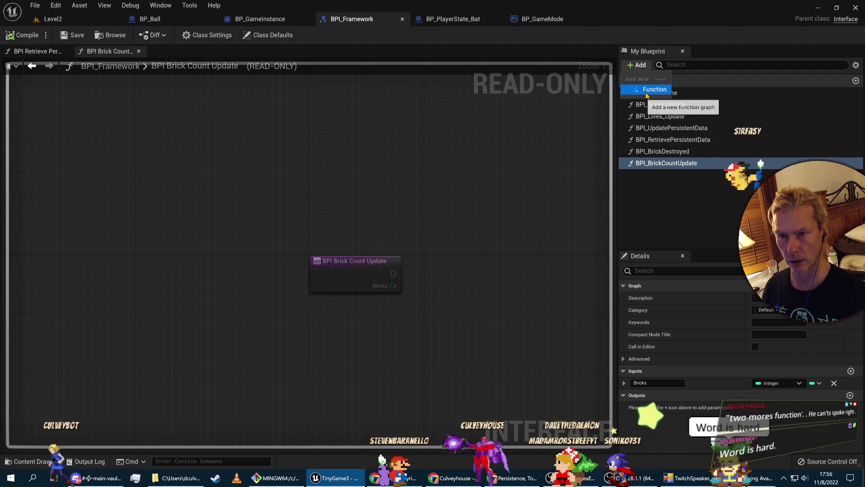
{"action": "left_click", "coordinate": [646, 92]}
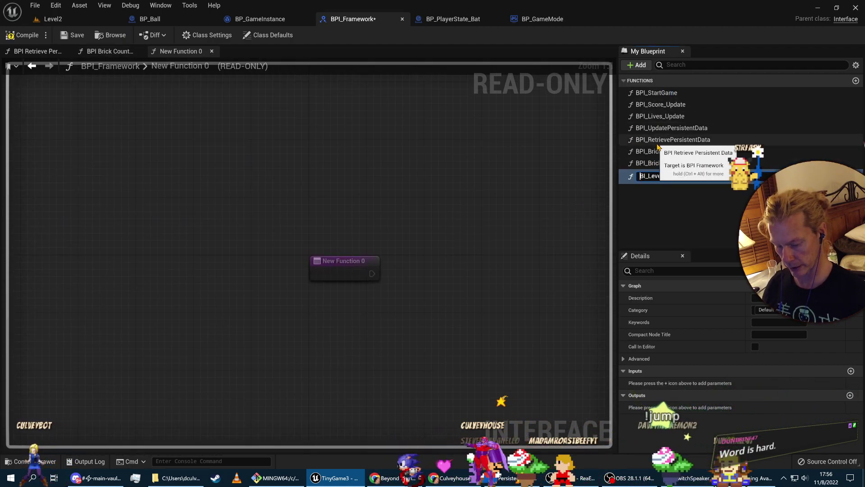
{"action": "key", "text": "Return"}
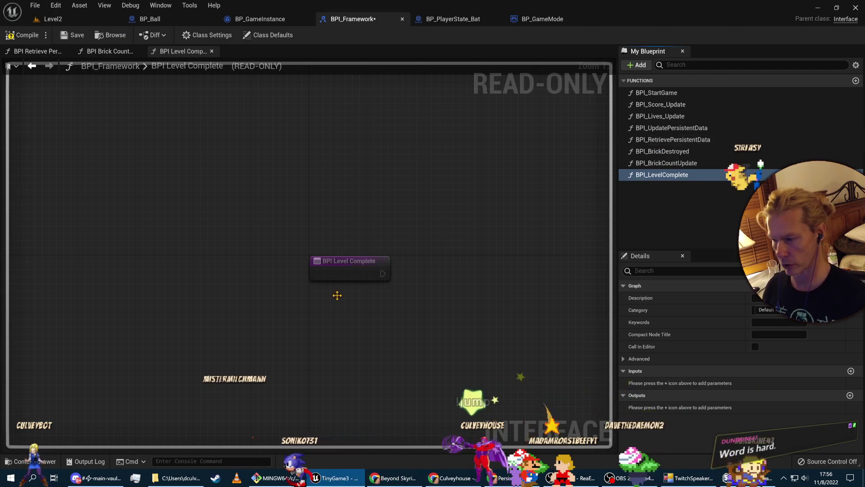
{"action": "left_click", "coordinate": [639, 188]}
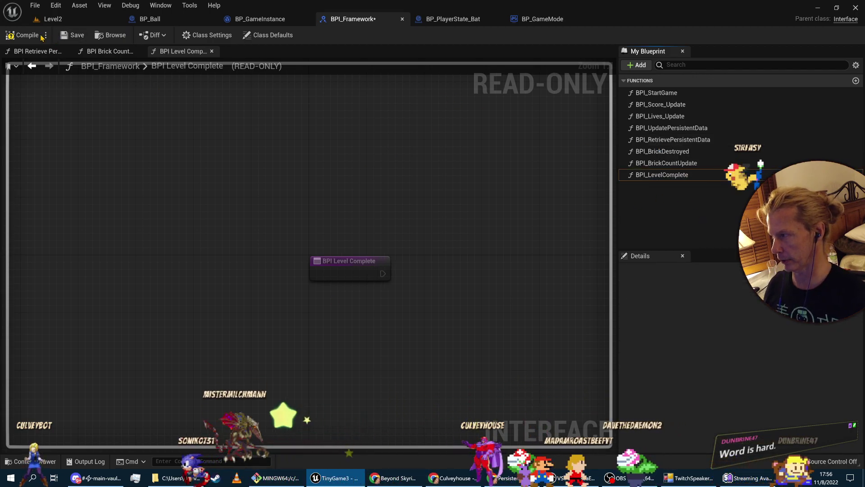
Switch to the browser lesson and copy the function name BI_RequestNextLevel.
{"action": "key", "text": "alt+Tab"}
{"action": "double_click", "coordinate": [265, 261]}
{"action": "key", "text": "ctrl+c"}
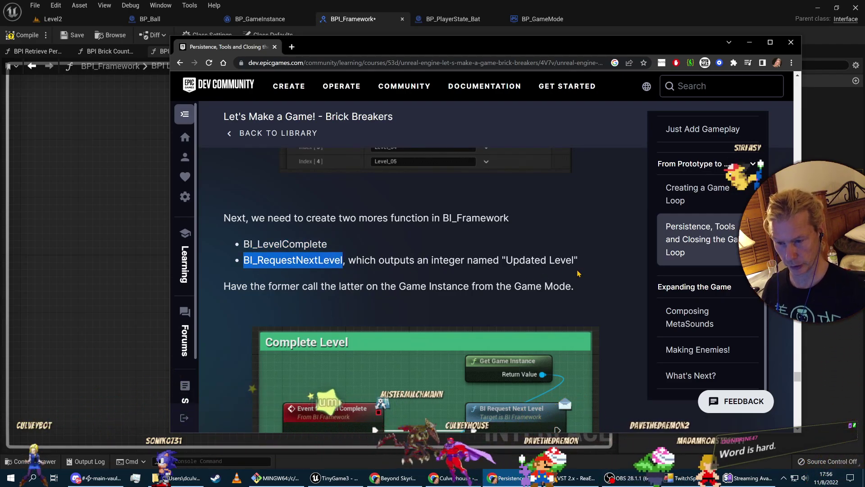
Return to Unreal Editor and add a new function named BPI_RequestNextLevel to the BPI_Framework interface.
{"action": "key", "text": "alt+Tab"}
{"action": "left_click", "coordinate": [638, 65]}
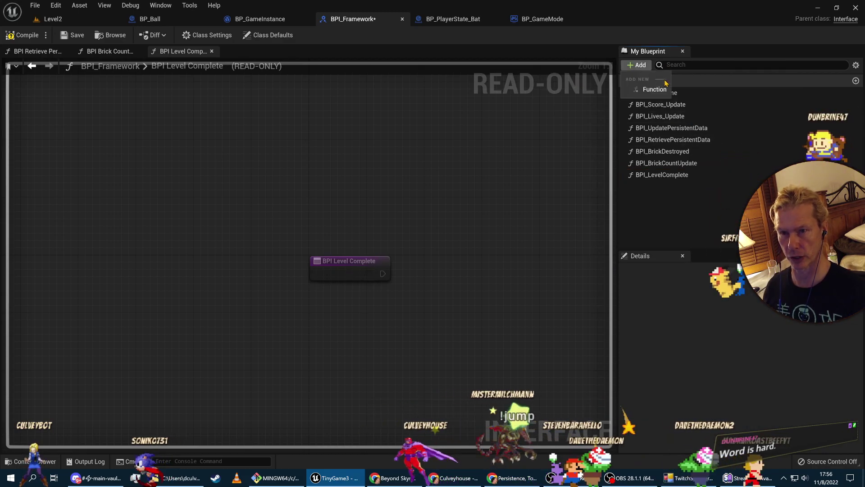
{"action": "left_click", "coordinate": [654, 90]}
{"action": "key", "text": "ctrl+v"}
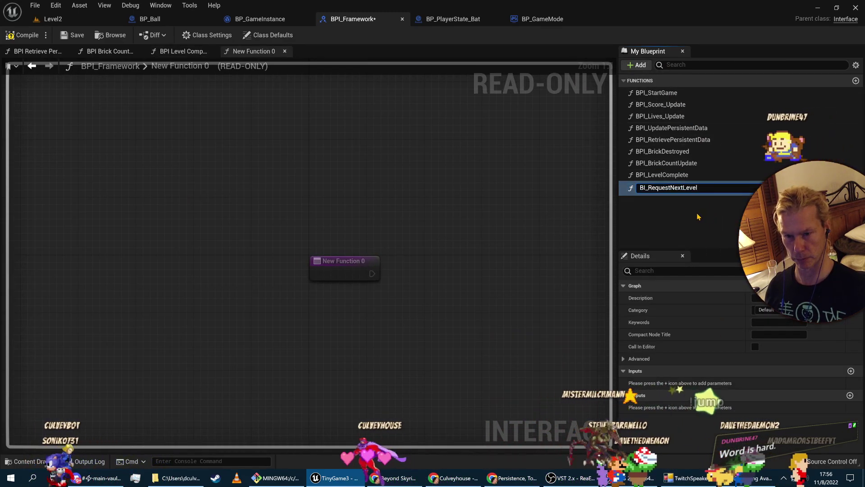
{"action": "key", "text": "Return"}
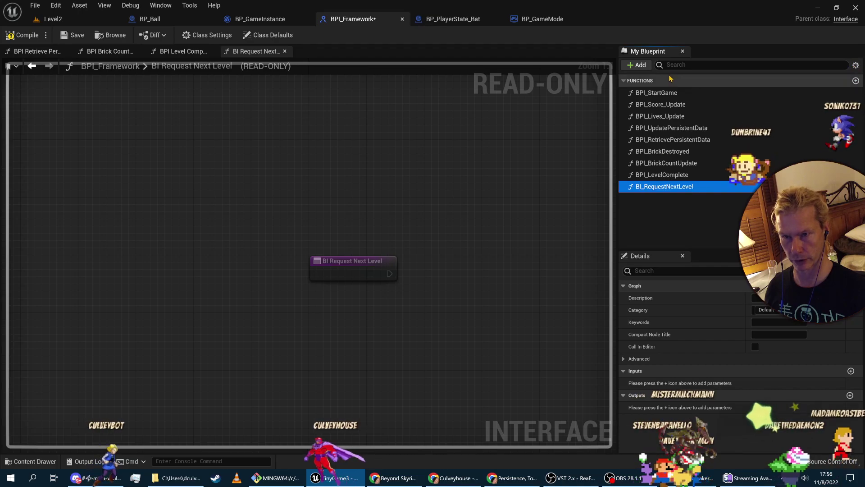
{"action": "left_click", "coordinate": [669, 187]}
{"action": "type", "text": "P"}
{"action": "key", "text": "Return"}
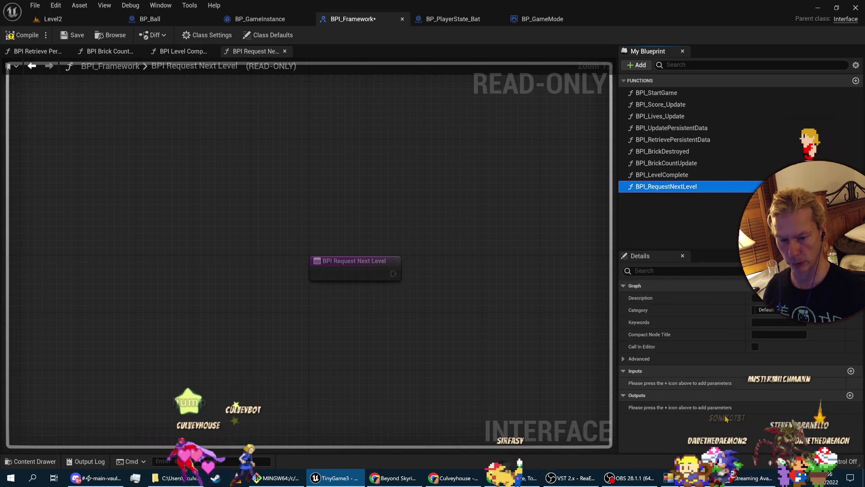
Give BPI_RequestNextLevel an Integer output named UpdatedLevel, checking the lesson for its type, then compile and save BPI_Framework.
{"action": "left_click", "coordinate": [850, 395]}
{"action": "left_click", "coordinate": [647, 407]}
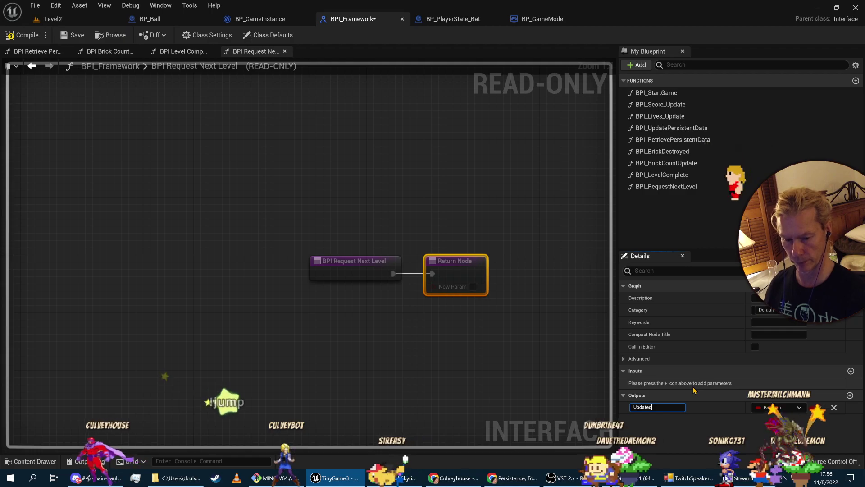
{"action": "type", "text": "UpdatedLevel"}
{"action": "key", "text": "alt+Tab"}
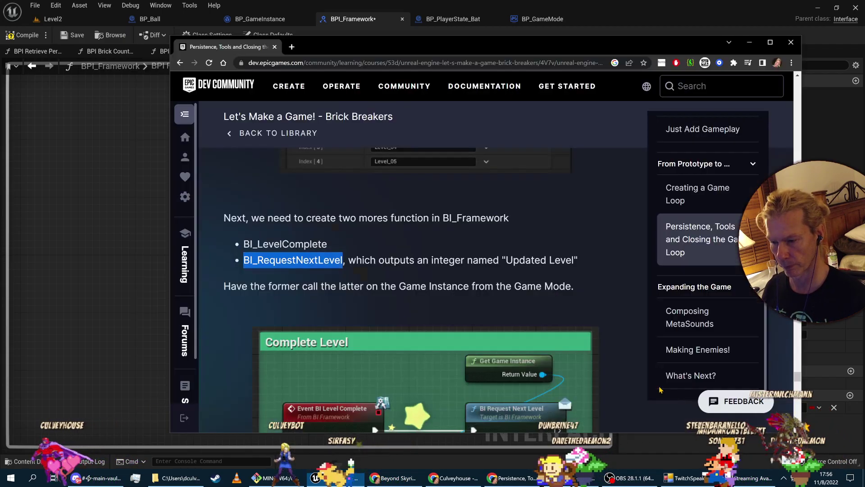
{"action": "key", "text": "alt+Tab"}
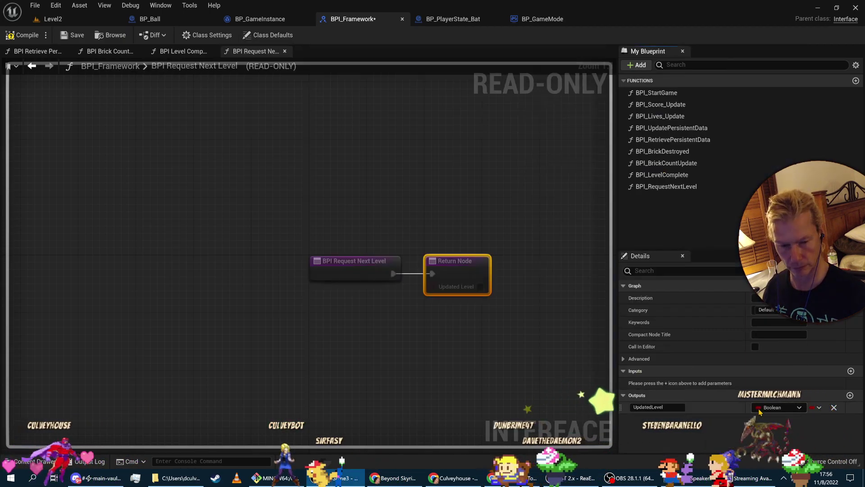
{"action": "left_click", "coordinate": [778, 407]}
{"action": "key", "text": "Return"}
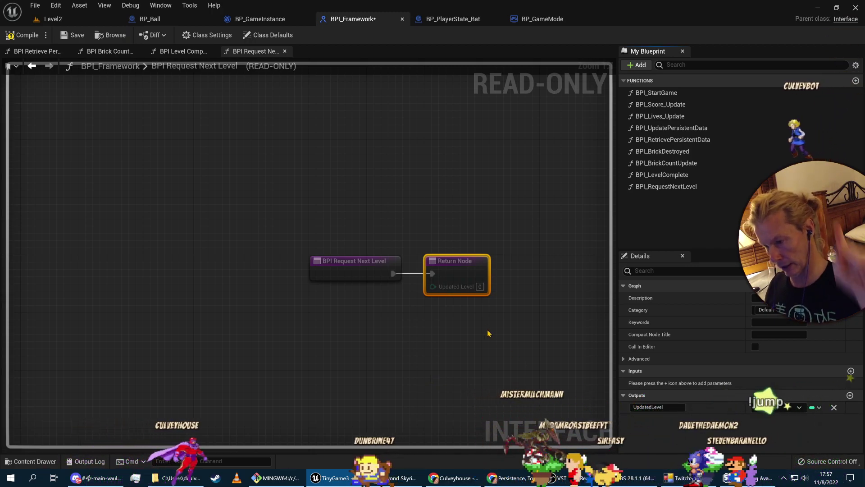
{"action": "left_click", "coordinate": [24, 35]}
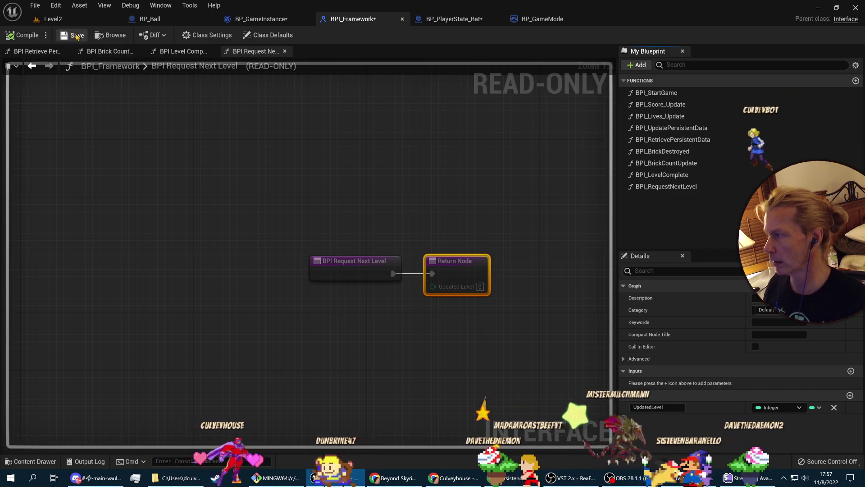
Read in the browser lesson how BI_LevelComplete should call BI_RequestNextLevel on the Game Instance from the Game Mode.
{"action": "key", "text": "alt+Tab"}
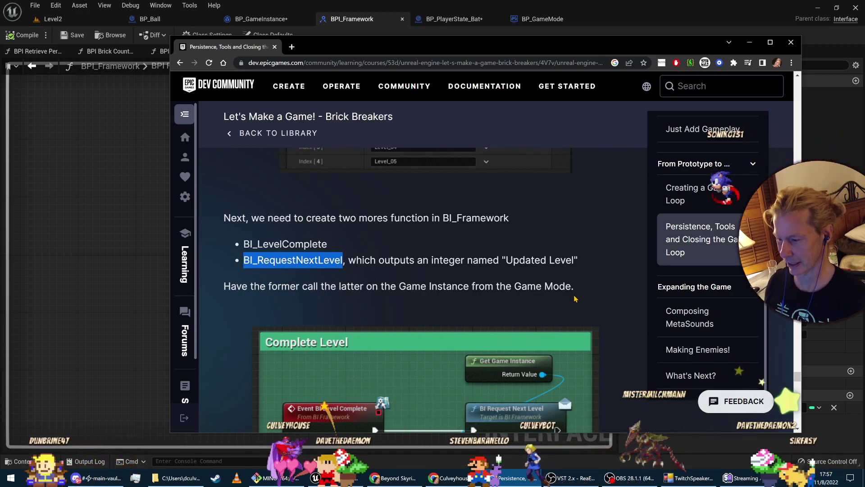
{"action": "scroll", "coordinate": [585, 361], "scroll_direction": "down", "scroll_amount": 2}
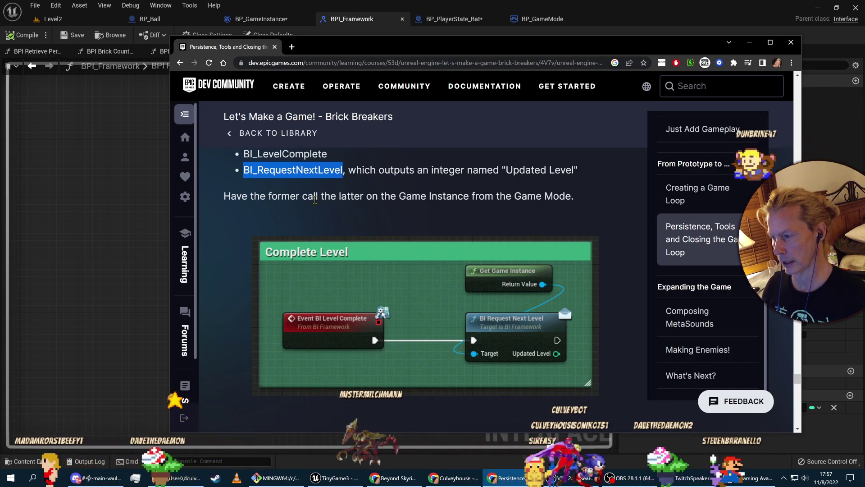
{"action": "left_click", "coordinate": [412, 200]}
{"action": "double_click", "coordinate": [522, 199]}
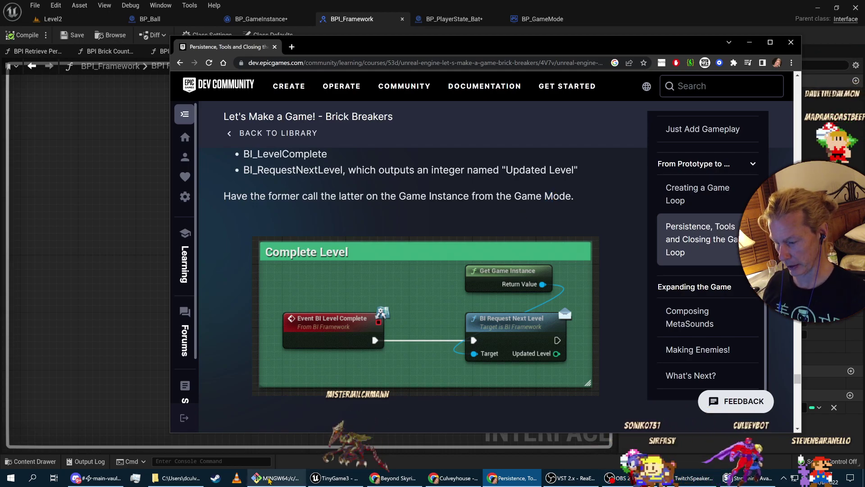
Return to Unreal Editor, save the modified blueprints, and open BP_GameMode's event graph.
{"action": "key", "text": "alt+Tab"}
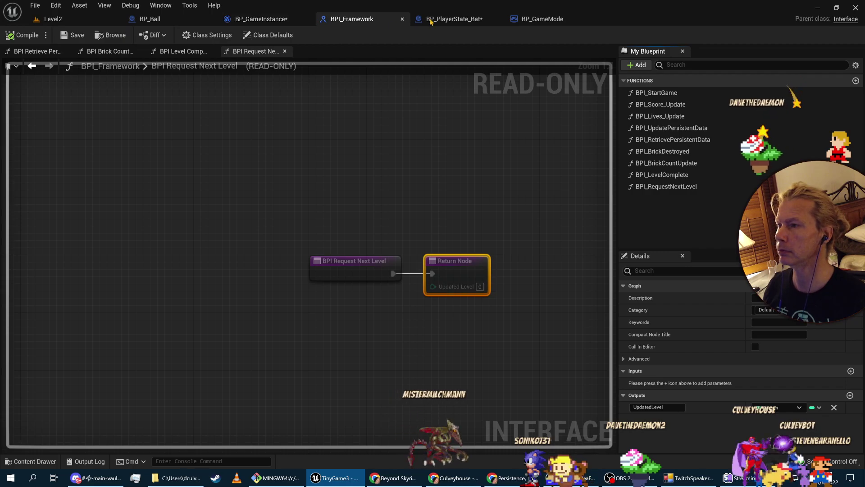
{"action": "left_click", "coordinate": [35, 6]}
{"action": "left_click", "coordinate": [11, 39]}
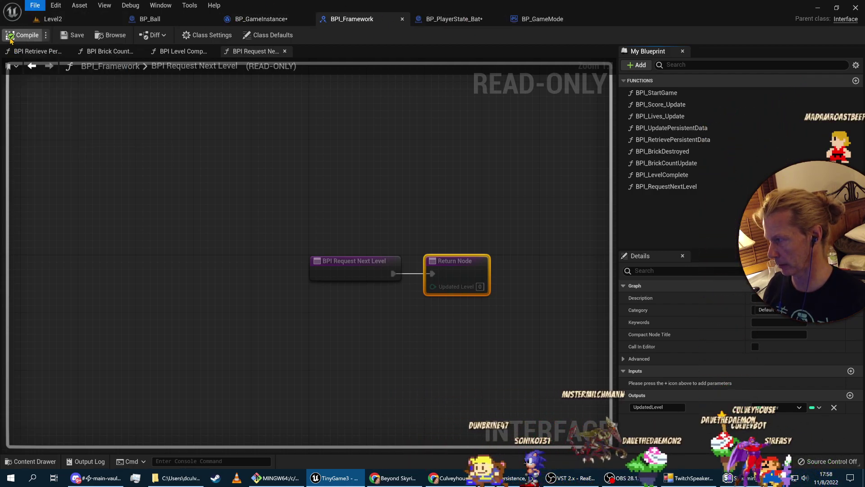
{"action": "left_click", "coordinate": [27, 5]}
{"action": "left_click", "coordinate": [266, 19]}
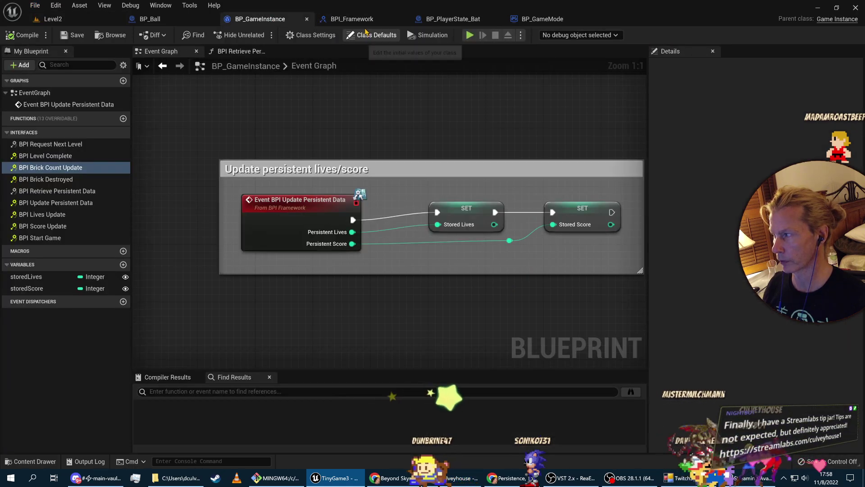
{"action": "left_click", "coordinate": [452, 19]}
{"action": "left_click", "coordinate": [537, 20]}
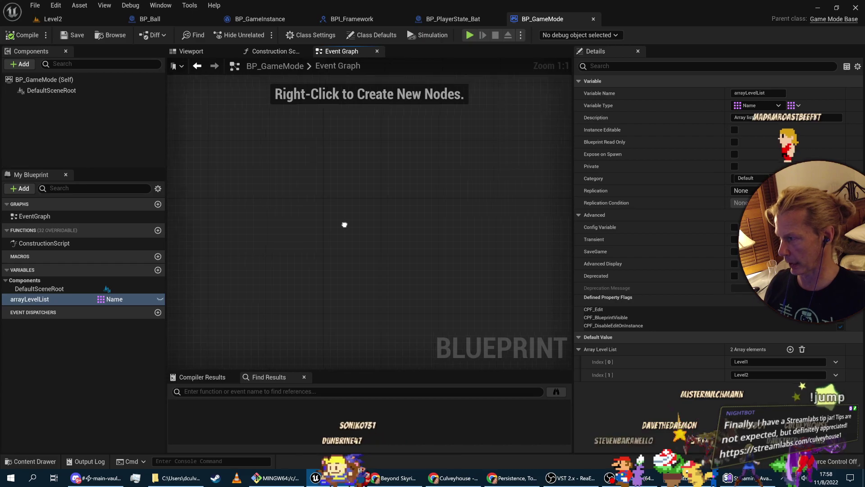
Make the arrayLevelList variable in BP_GameMode instance editable.
{"action": "key", "text": "alt+Tab"}
{"action": "key", "text": "alt+Tab"}
{"action": "key", "text": "alt+Tab"}
{"action": "left_click", "coordinate": [160, 299]}
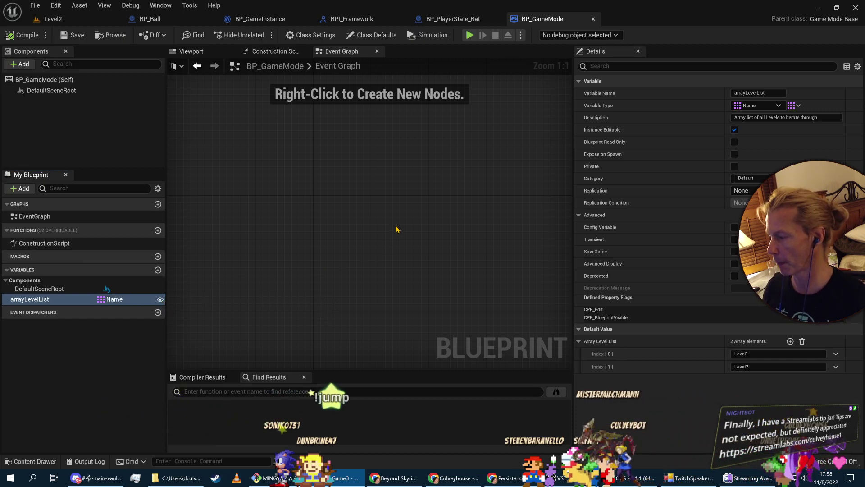
Check the lesson's Complete Level example graph in the browser, then return to BP_GameMode in Unreal Editor.
{"action": "key", "text": "alt+Tab"}
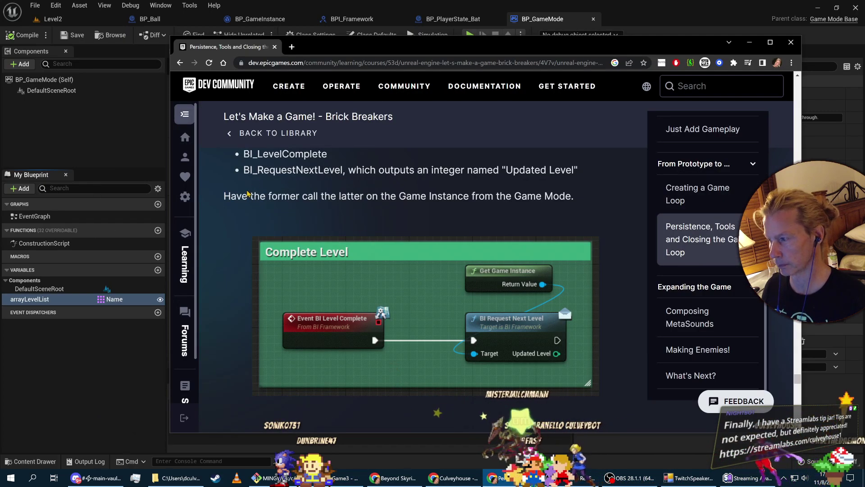
{"action": "key", "text": "alt+Tab"}
{"action": "key", "text": "alt+Tab"}
{"action": "key", "text": "alt+Tab"}
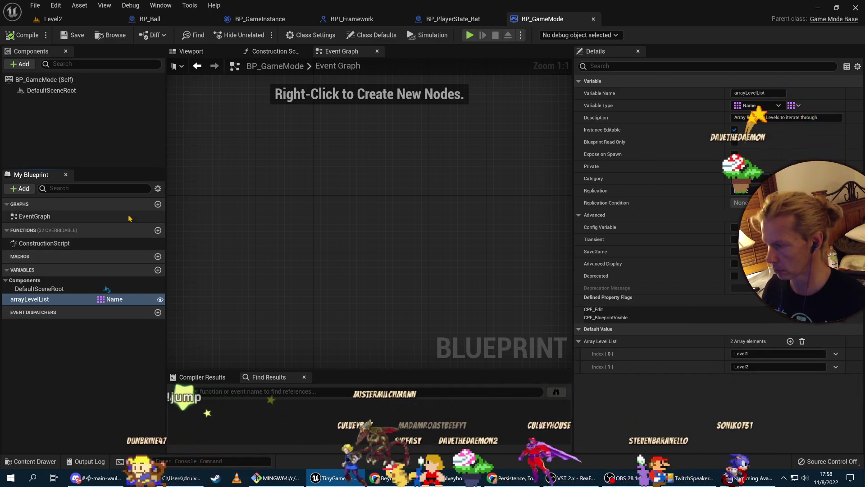
Add BPI_Framework to BP_GameMode's implemented interfaces, then compile and save the blueprint.
{"action": "left_click", "coordinate": [312, 35]}
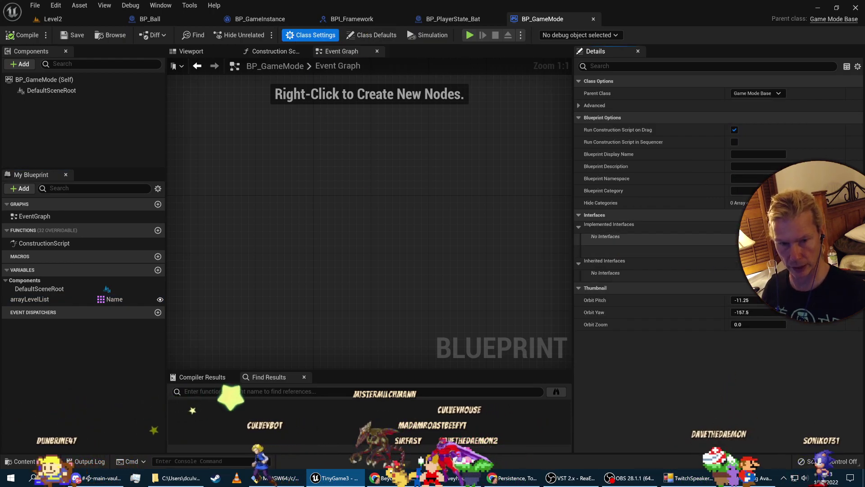
{"action": "left_click", "coordinate": [721, 250]}
{"action": "type", "text": "bp"}
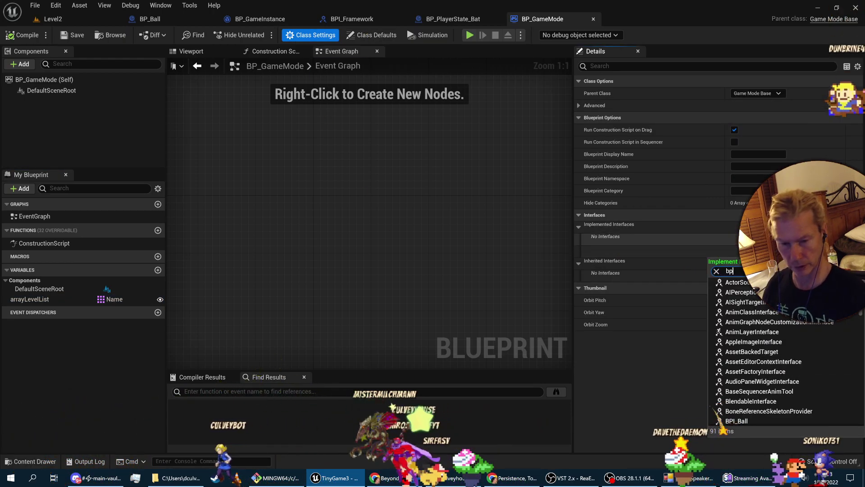
{"action": "type", "text": "i"}
{"action": "left_click", "coordinate": [757, 302]}
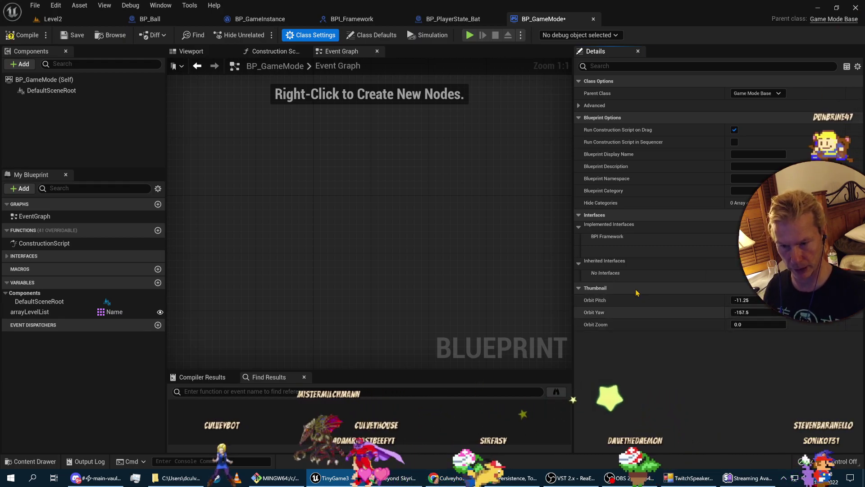
{"action": "left_click", "coordinate": [23, 35]}
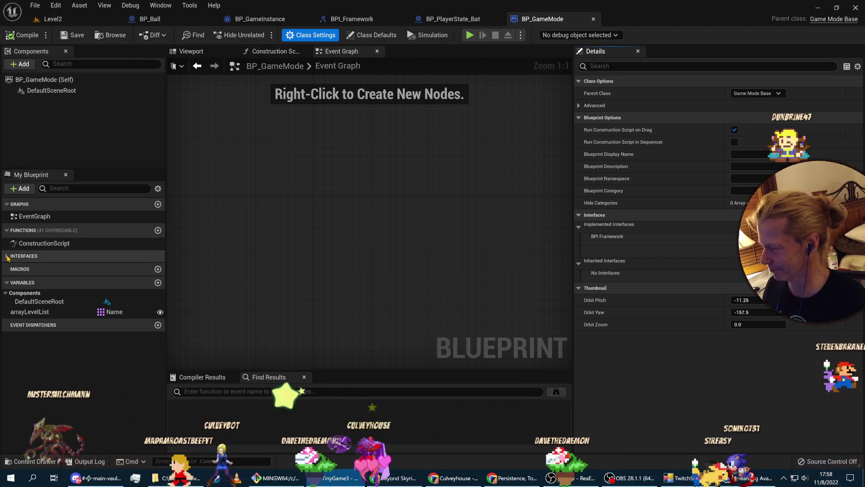
Implement the BPI Level Complete interface event in BP_GameMode's event graph, consulting the lesson's Complete Level example.
{"action": "left_click", "coordinate": [77, 255]}
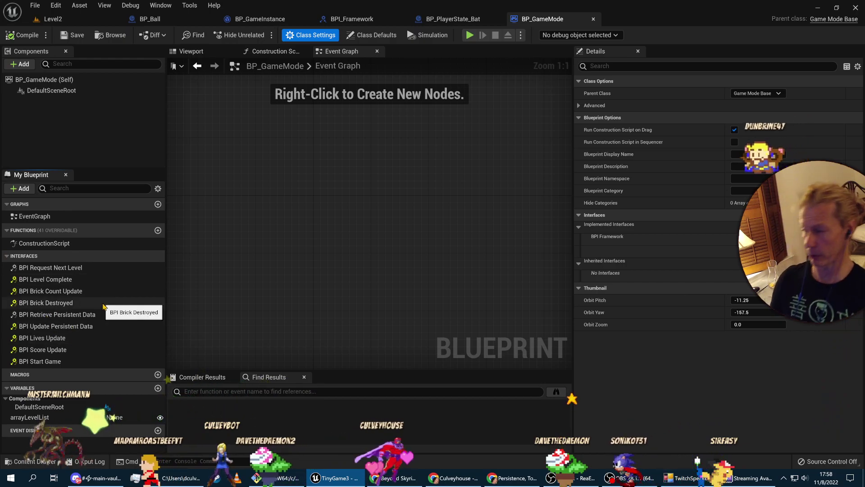
{"action": "key", "text": "alt+Tab"}
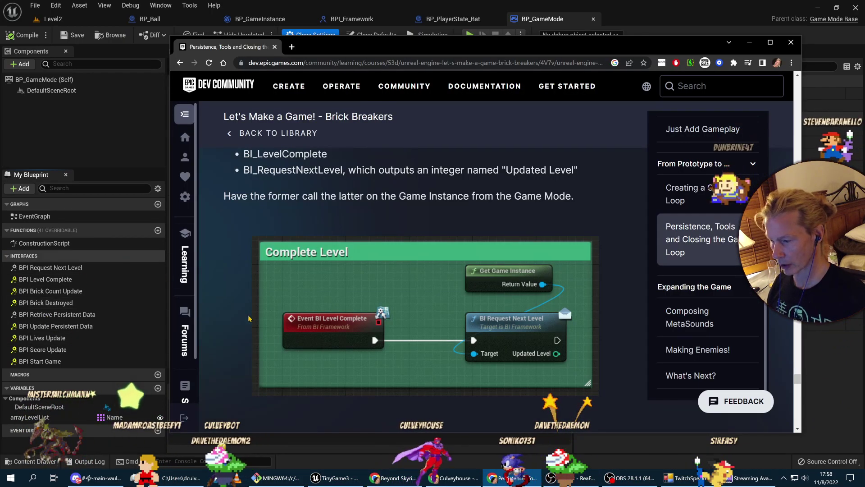
{"action": "key", "text": "alt+Tab"}
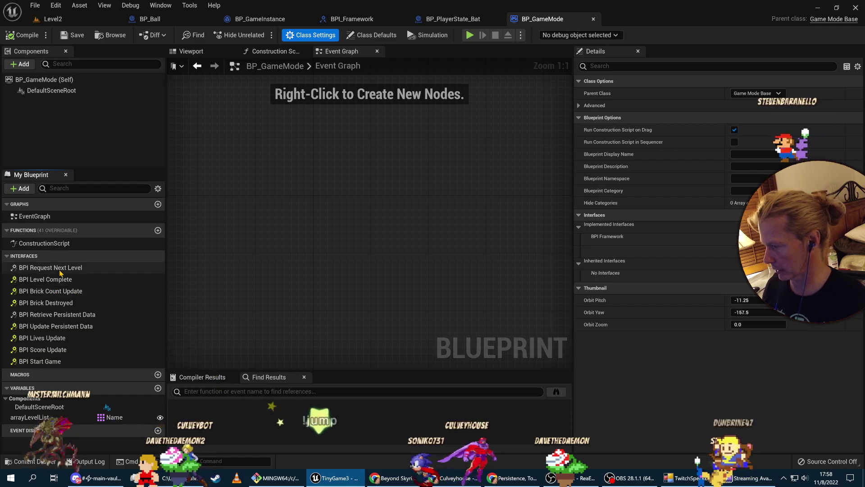
{"action": "left_click", "coordinate": [45, 280]}
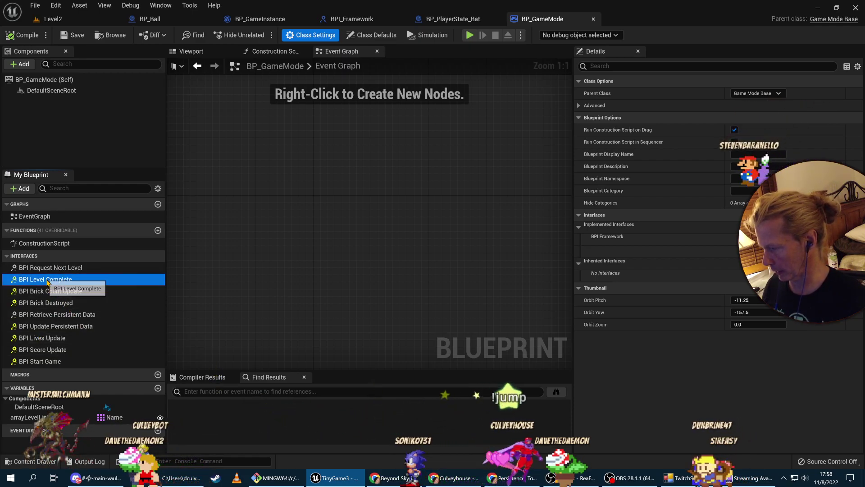
{"action": "left_click_drag", "start_coordinate": [32, 283], "coordinate": [147, 267]}
{"action": "right_click", "coordinate": [45, 280]}
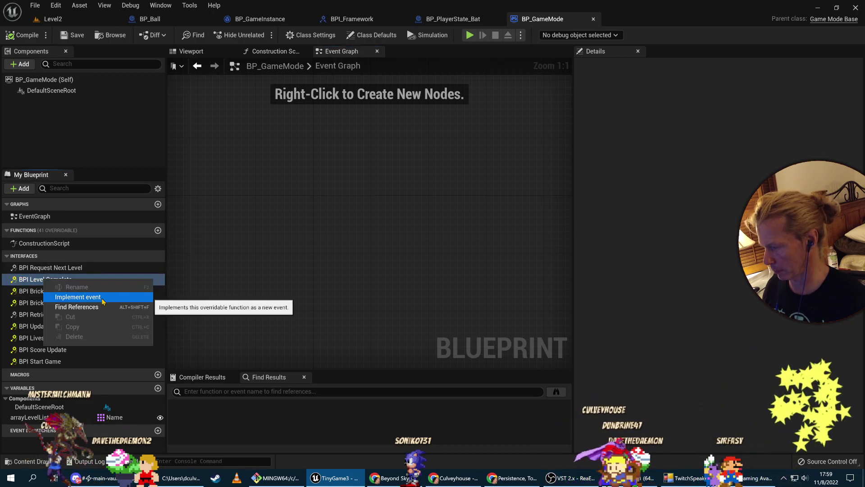
{"action": "left_click", "coordinate": [78, 297]}
{"action": "right_click_drag", "start_coordinate": [409, 222], "coordinate": [328, 241]}
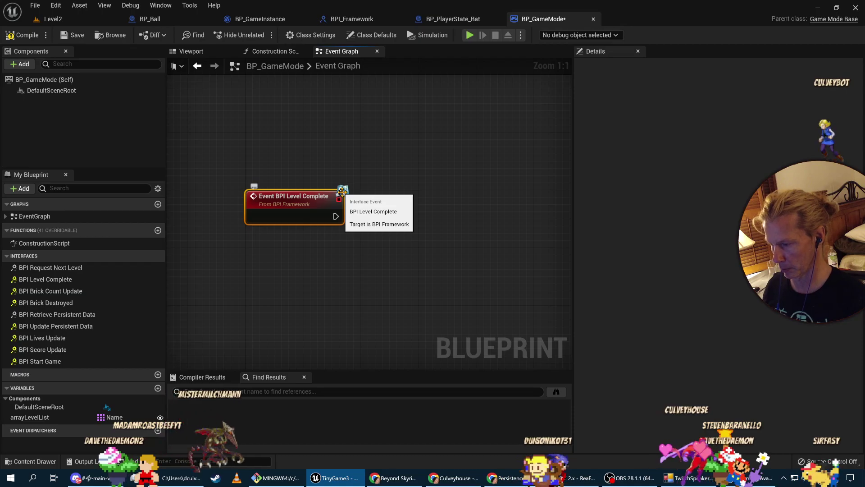
Following the lesson's example, add a BPI Request Next Level call and run it from Event BPI Level Complete.
{"action": "key", "text": "alt+Tab"}
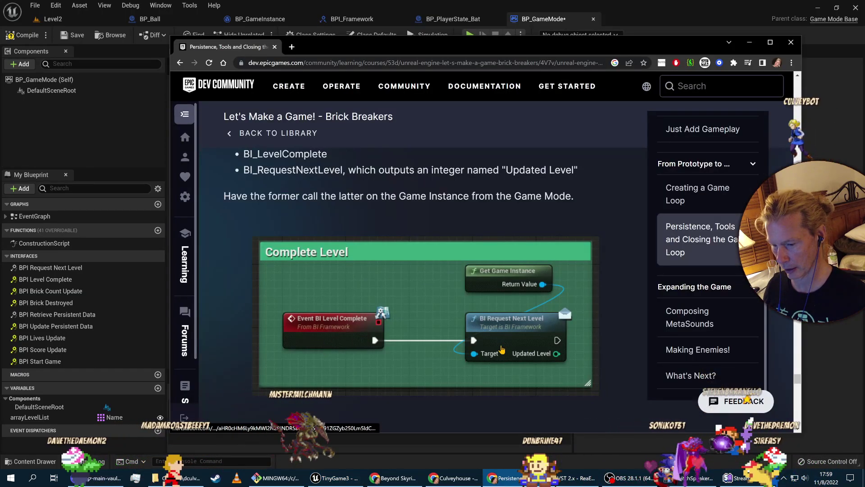
{"action": "key", "text": "alt+Tab"}
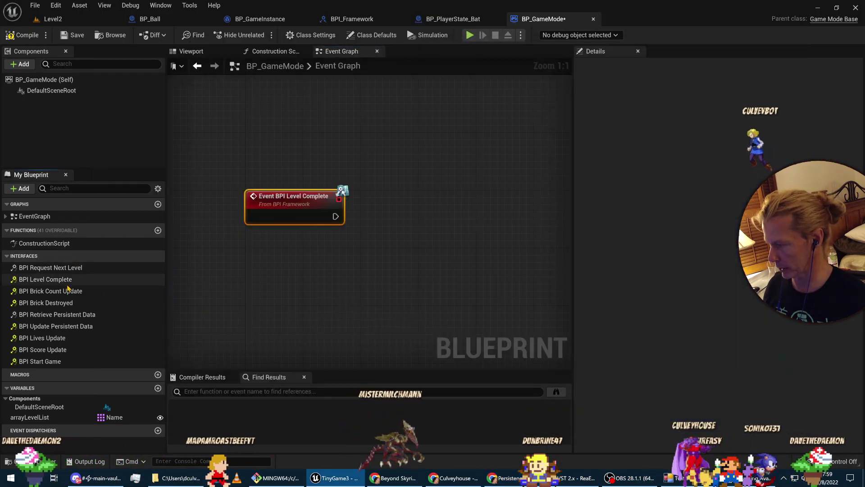
{"action": "left_click_drag", "start_coordinate": [58, 269], "coordinate": [412, 208]}
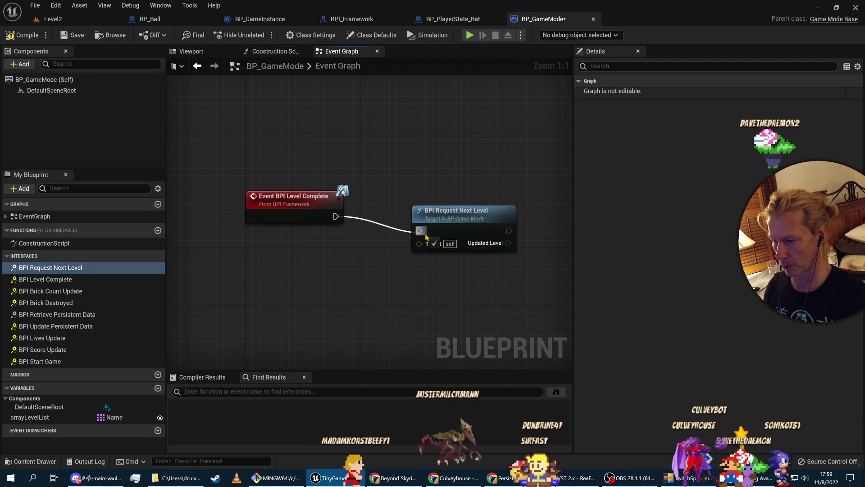
Following the lesson's example, add a Get Game Instance node and try to connect it to BPI Request Next Level's target.
{"action": "key", "text": "alt+Tab"}
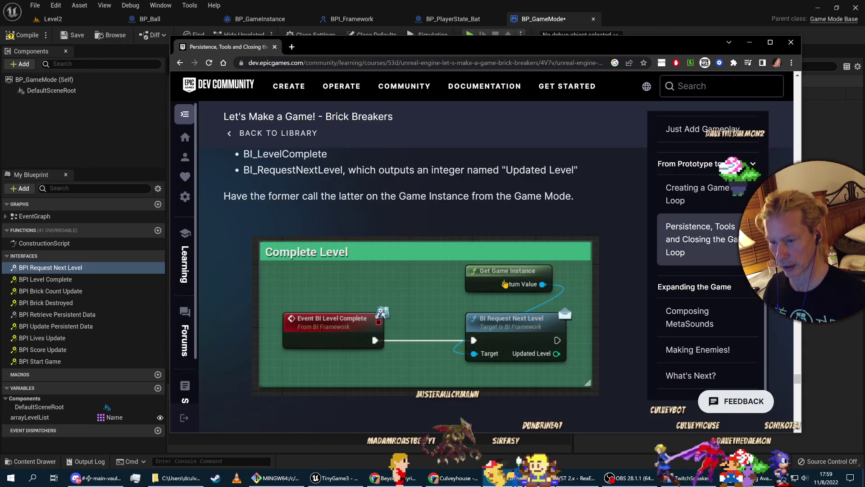
{"action": "key", "text": "alt+Tab"}
{"action": "right_click", "coordinate": [401, 154]}
{"action": "type", "text": "get game instance"}
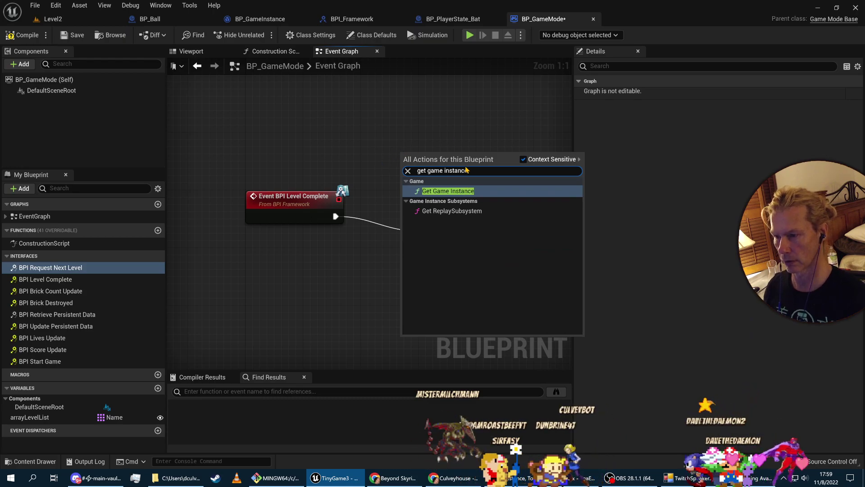
{"action": "left_click", "coordinate": [450, 191]}
{"action": "left_click_drag", "start_coordinate": [468, 172], "coordinate": [420, 243]}
{"action": "left_click_drag", "start_coordinate": [427, 159], "coordinate": [431, 241]}
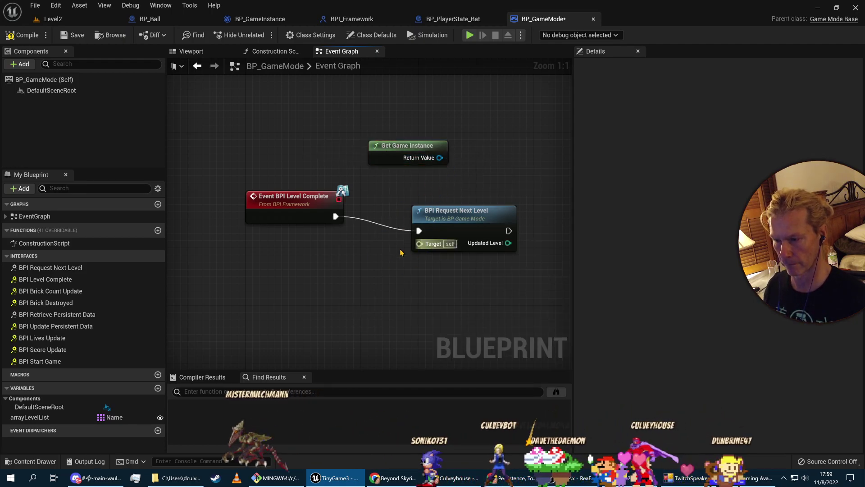
Add the message version of BPI Request Next Level from BPI Framework, with context sensitivity off, below the existing nodes.
{"action": "right_click", "coordinate": [432, 180]}
{"action": "type", "text": "bpi request"}
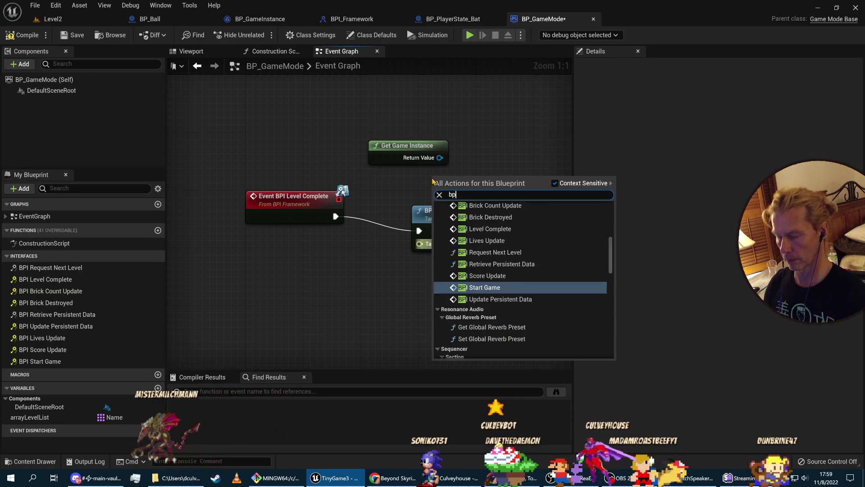
{"action": "left_click", "coordinate": [554, 183]}
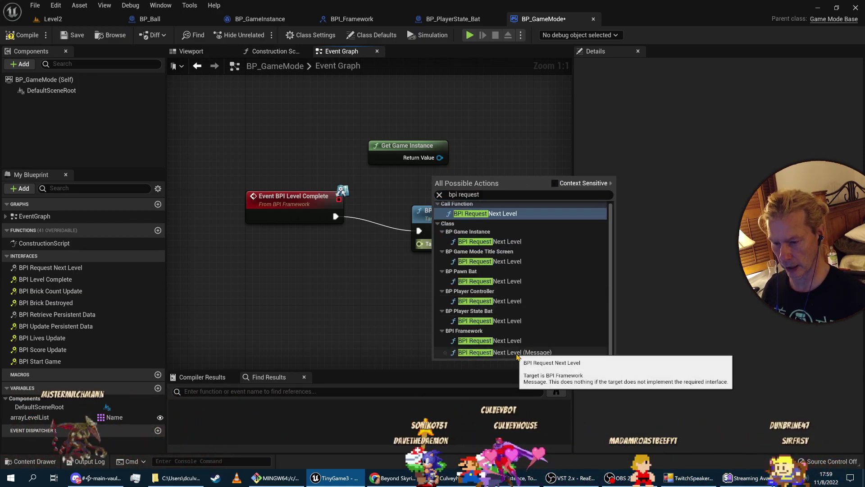
{"action": "left_click", "coordinate": [517, 353]}
{"action": "left_click_drag", "start_coordinate": [483, 185], "coordinate": [360, 281]}
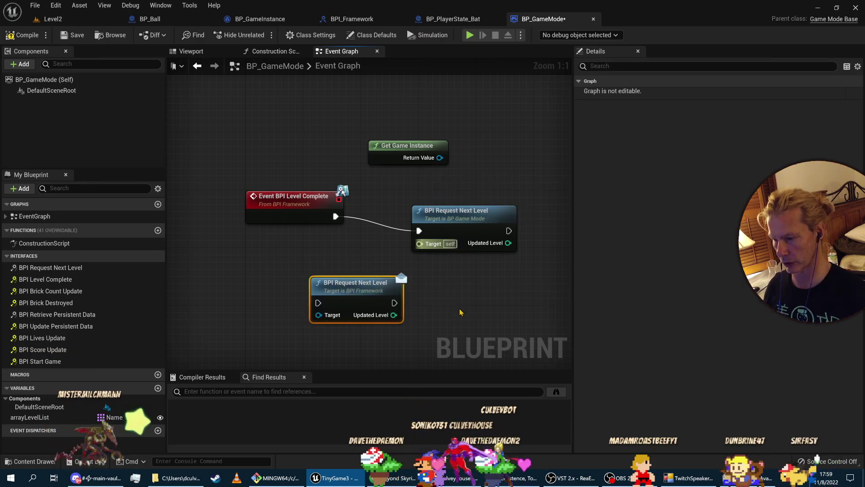
After checking the lesson's example, delete the BP Game Mode-targeted request call and put the message version in its place.
{"action": "key", "text": "alt+Tab"}
{"action": "key", "text": "alt+Tab"}
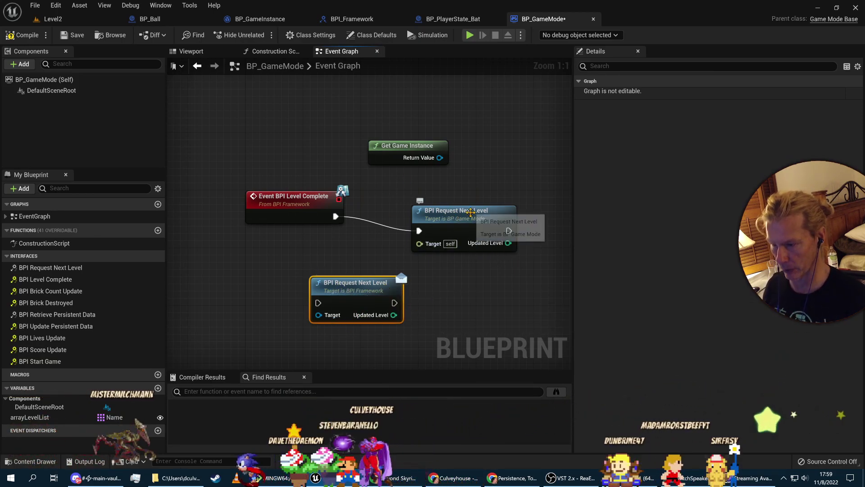
{"action": "left_click", "coordinate": [487, 217]}
{"action": "key", "text": "Delete"}
{"action": "left_click_drag", "start_coordinate": [407, 275], "coordinate": [464, 202]}
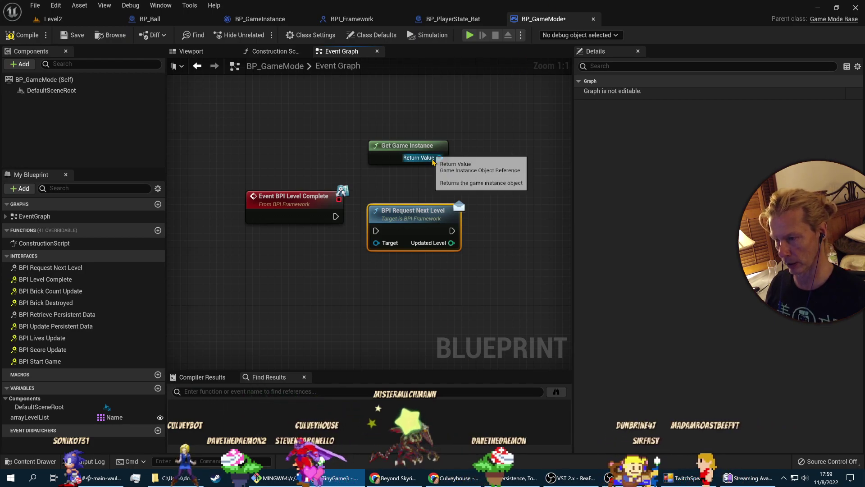
Connect Get Game Instance to BPI Request Next Level's target and run the call from Event BPI Level Complete.
{"action": "left_click_drag", "start_coordinate": [438, 157], "coordinate": [376, 232]}
{"action": "left_click_drag", "start_coordinate": [445, 209], "coordinate": [502, 186]}
{"action": "left_click_drag", "start_coordinate": [400, 156], "coordinate": [300, 163]}
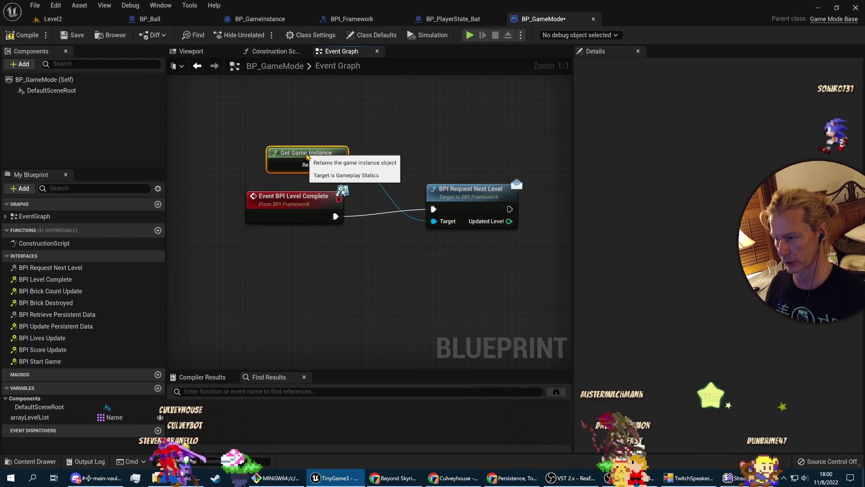
{"action": "left_click_drag", "start_coordinate": [485, 196], "coordinate": [432, 181]}
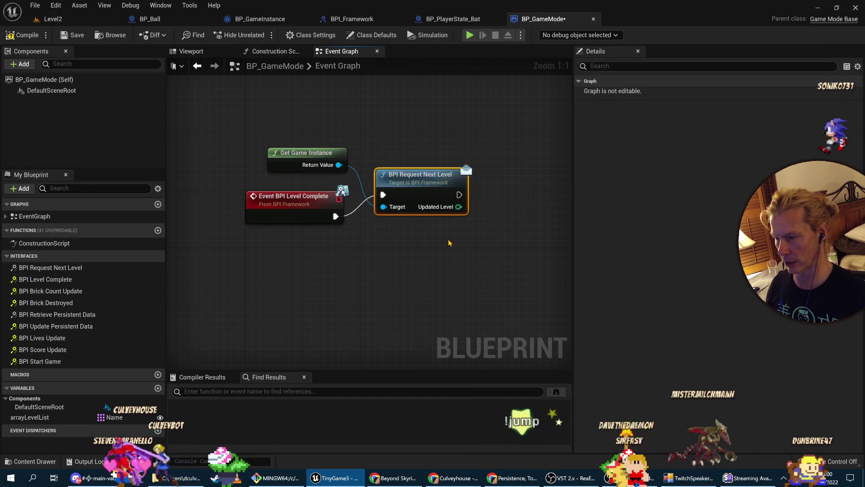
Place Get Game Instance below the event, align the request call with the event, then compile and save BP_GameMode.
{"action": "key", "text": "alt+Tab"}
{"action": "key", "text": "alt+Tab"}
{"action": "left_click_drag", "start_coordinate": [304, 154], "coordinate": [305, 241]}
{"action": "left_click", "coordinate": [444, 179]}
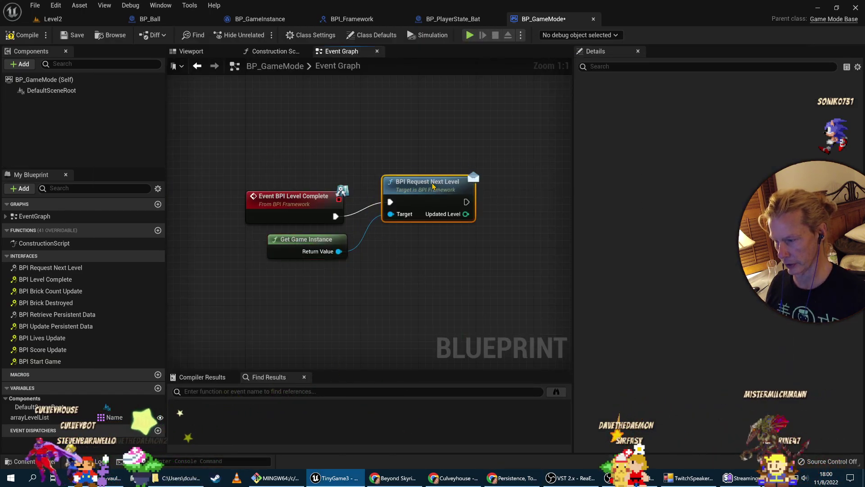
{"action": "key", "text": "alt+Tab"}
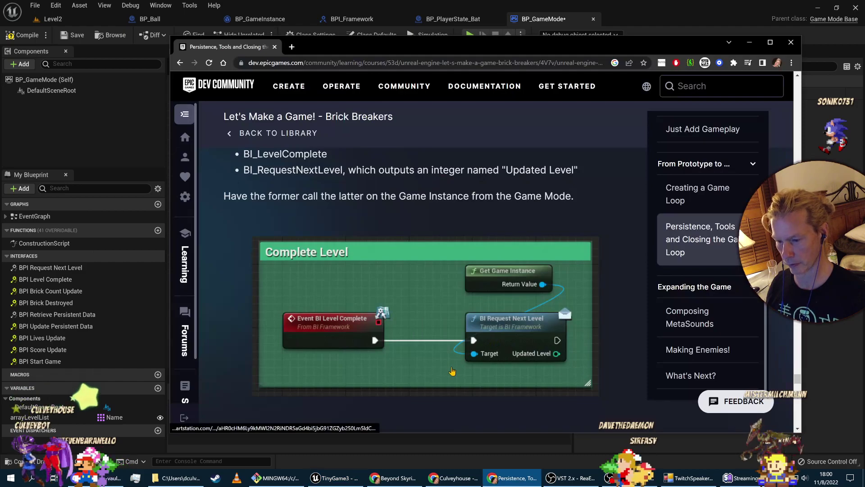
{"action": "key", "text": "alt+Tab"}
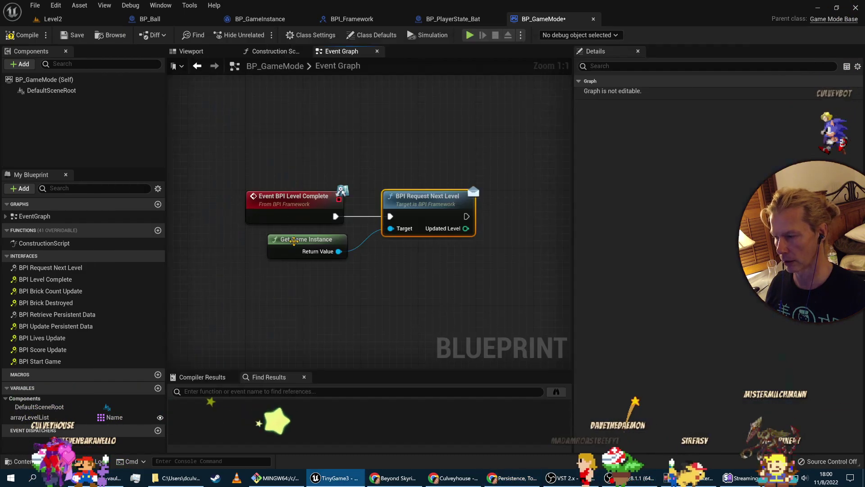
{"action": "left_click", "coordinate": [38, 38]}
{"action": "left_click", "coordinate": [72, 35]}
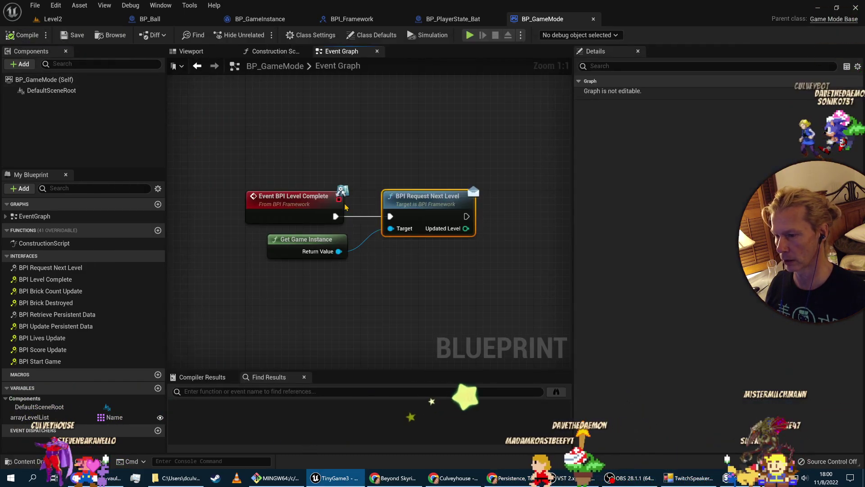
Read the lesson's next instructions on the Game Instance's CurrentLevel integer and open BP_GameInstance for comparison.
{"action": "key", "text": "alt+Tab"}
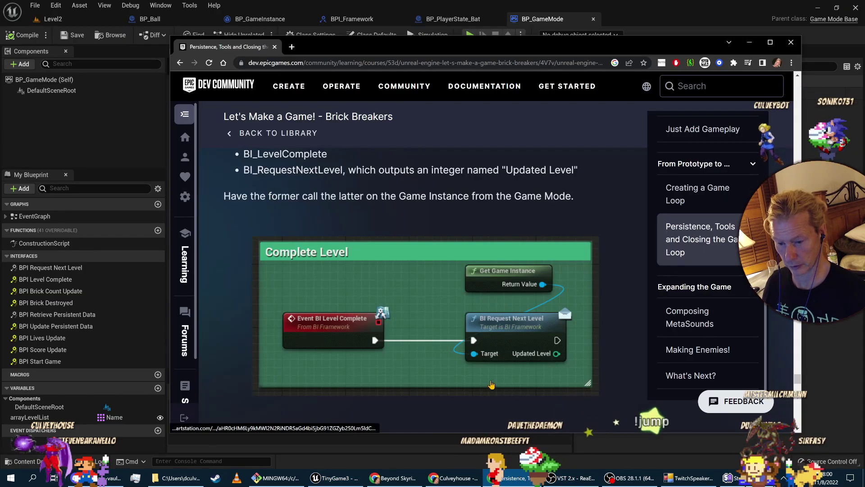
{"action": "right_click", "coordinate": [377, 303]}
{"action": "key", "text": "Escape"}
{"action": "scroll", "coordinate": [617, 346], "scroll_direction": "down", "scroll_amount": 4}
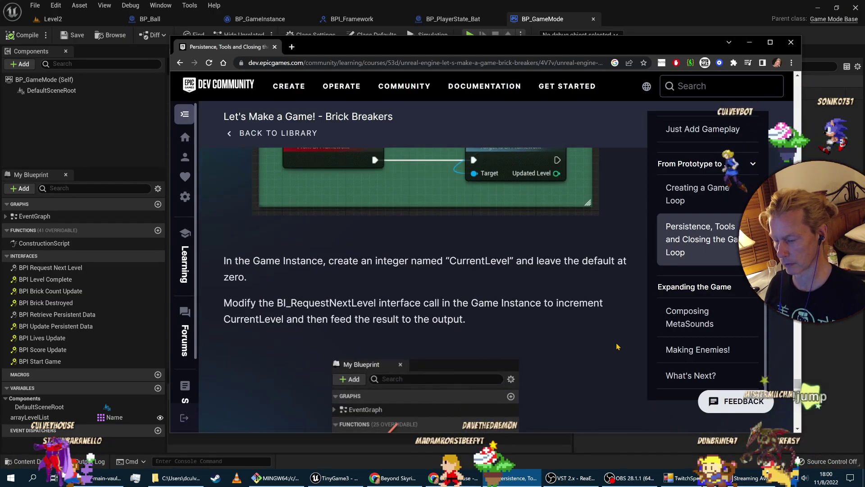
{"action": "key", "text": "alt+Tab"}
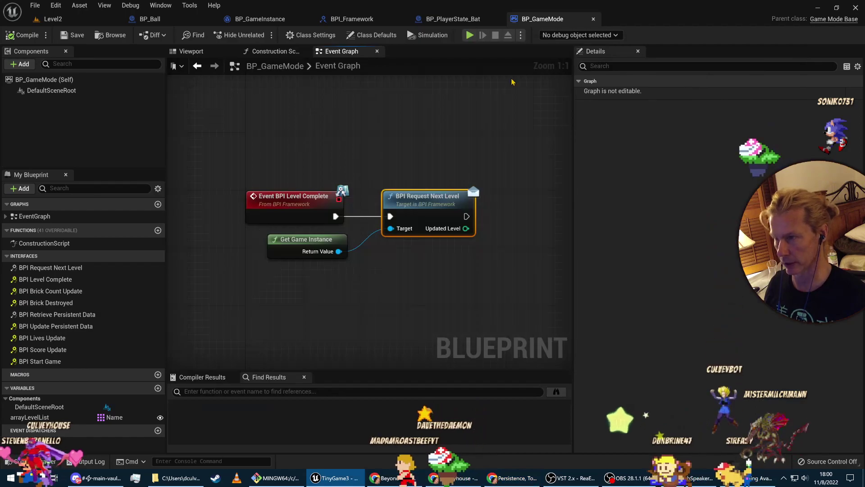
{"action": "left_click", "coordinate": [260, 18]}
{"action": "key", "text": "alt+Tab"}
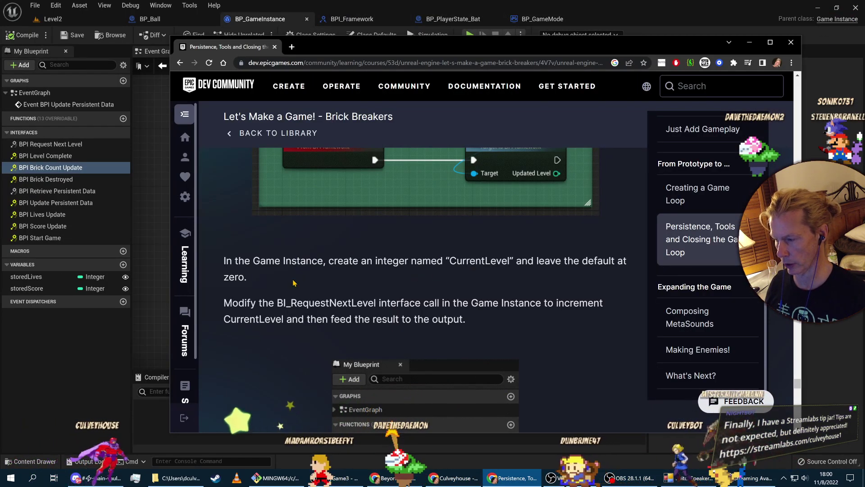
{"action": "key", "text": "alt+Tab"}
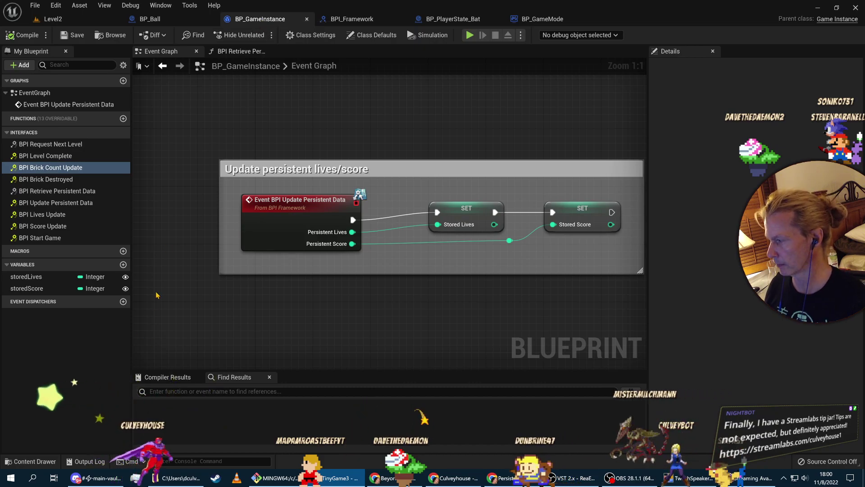
{"action": "key", "text": "alt+Tab"}
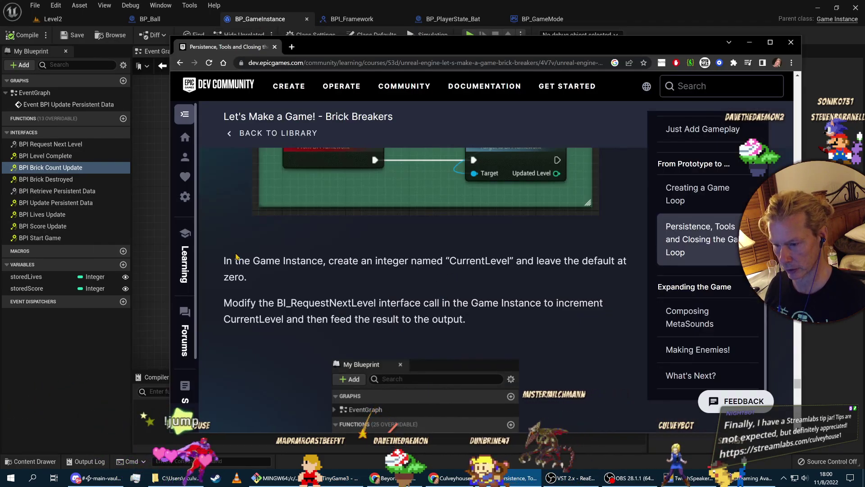
Add an instance-editable Integer variable named currentLevel to BP_GameInstance, then compile and save the blueprint.
{"action": "key", "text": "alt+Tab"}
{"action": "left_click", "coordinate": [123, 264]}
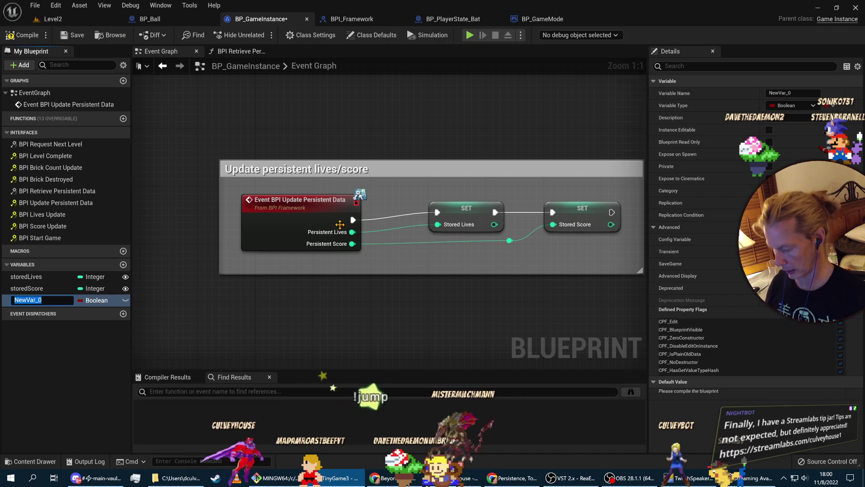
{"action": "type", "text": "CurrentLevel"}
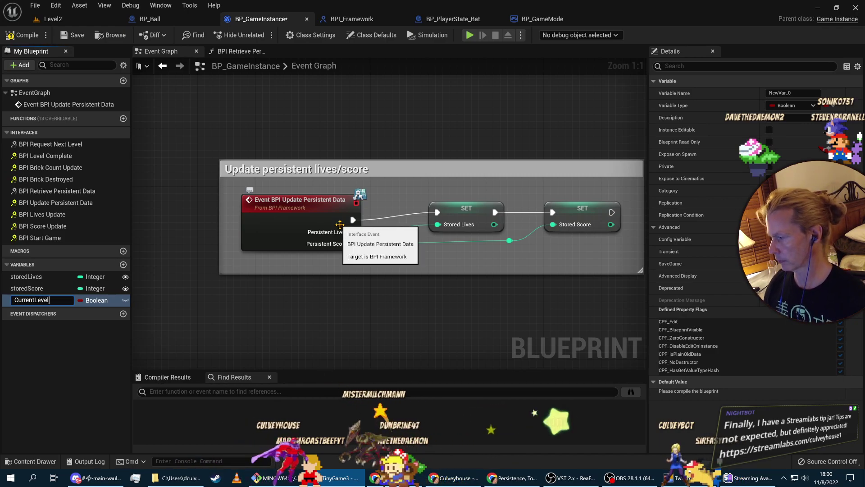
{"action": "key", "text": "Return"}
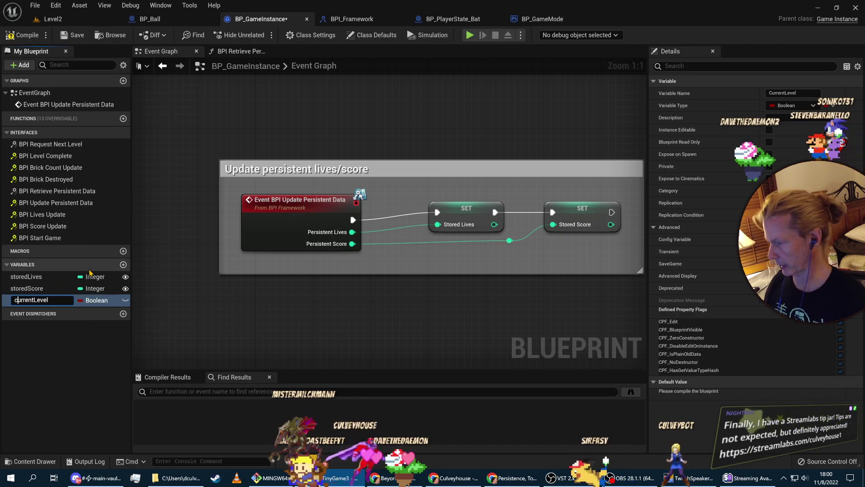
{"action": "key", "text": "Return"}
{"action": "left_click", "coordinate": [95, 300]}
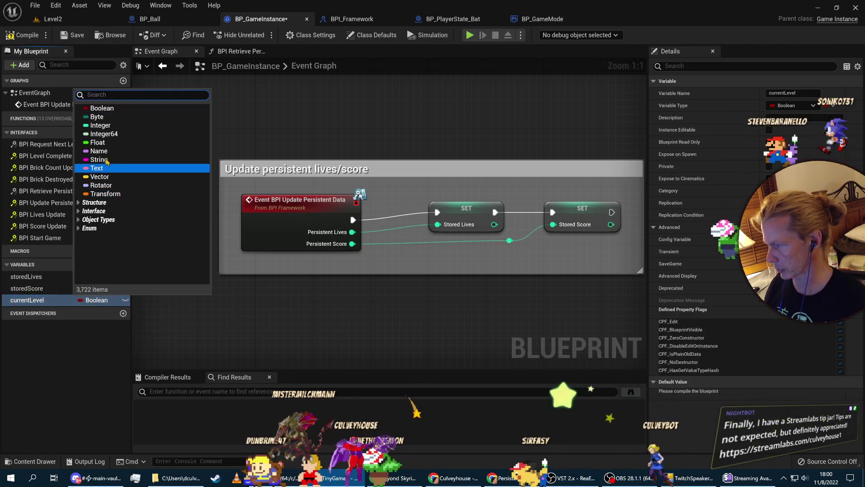
{"action": "left_click", "coordinate": [100, 125]}
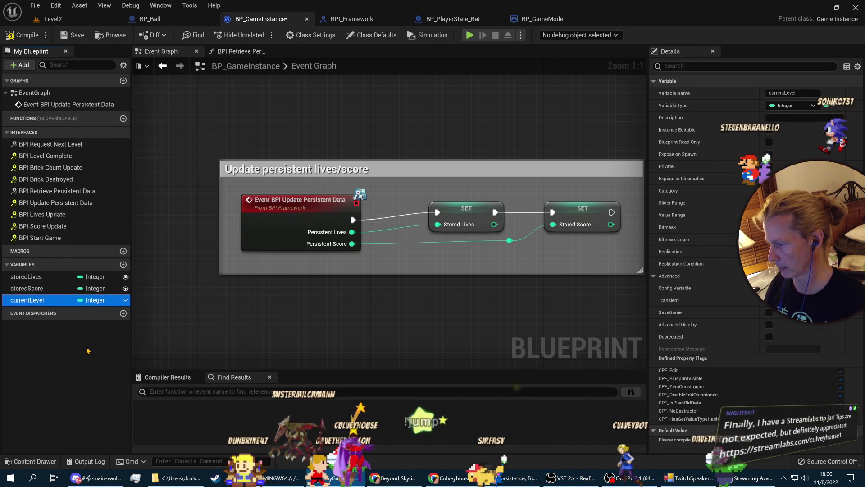
{"action": "left_click", "coordinate": [125, 301]}
{"action": "left_click", "coordinate": [15, 36]}
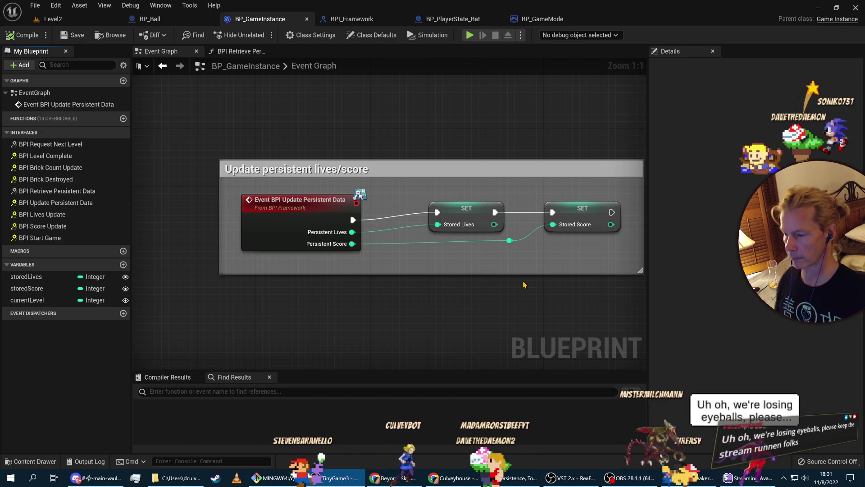
{"action": "mouse_move", "coordinate": [482, 292]}
{"action": "right_mouse_down"}
{"action": "mouse_move", "coordinate": [446, 299]}
{"action": "mouse_move", "coordinate": [498, 290]}
{"action": "right_mouse_up"}
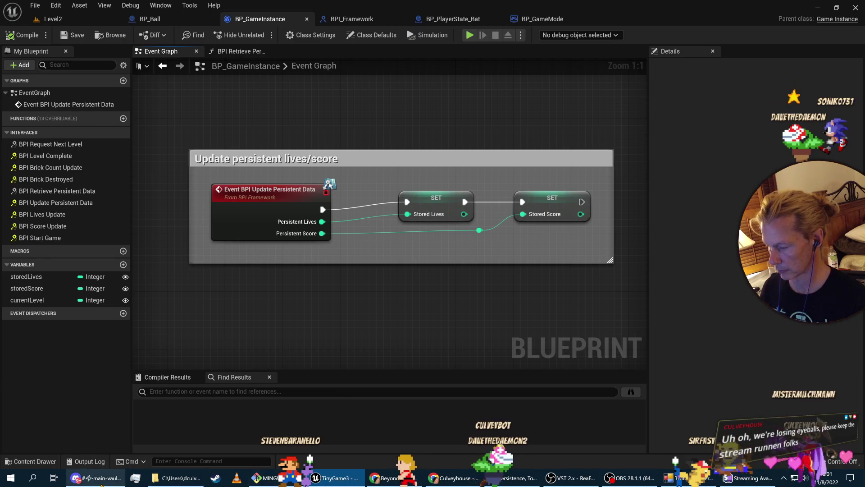
{"action": "left_click", "coordinate": [99, 479]}
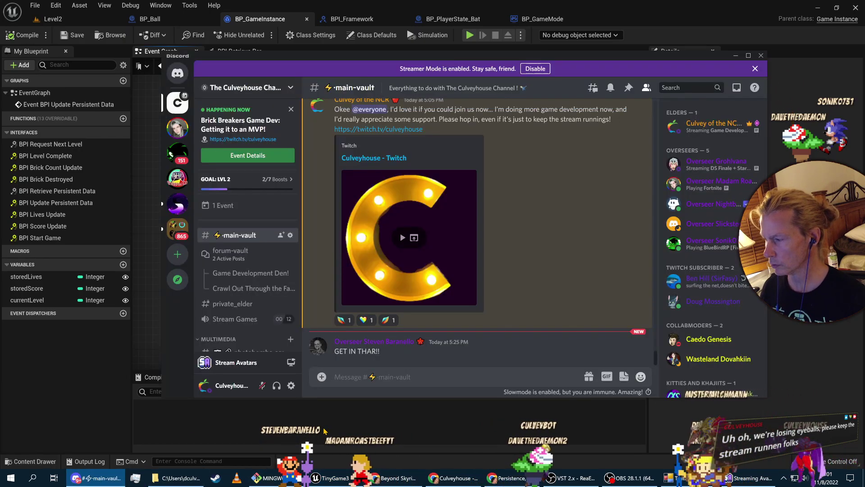
{"action": "left_click", "coordinate": [325, 431]}
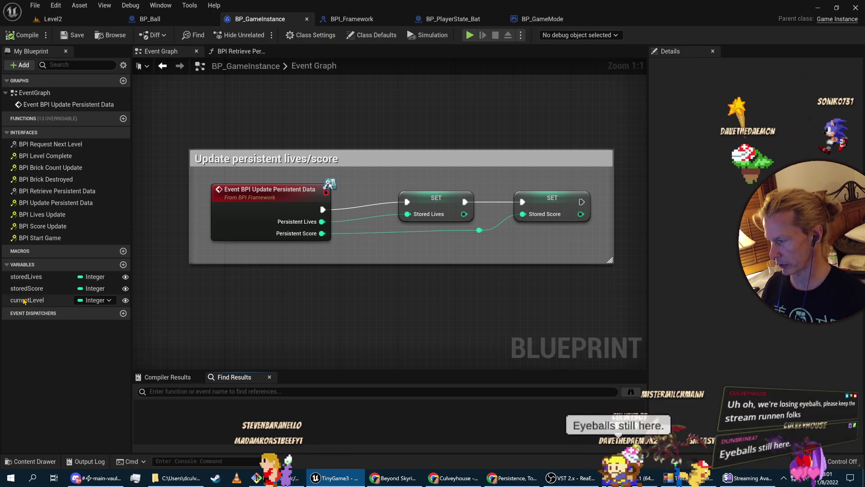
{"action": "key", "text": "alt+Tab"}
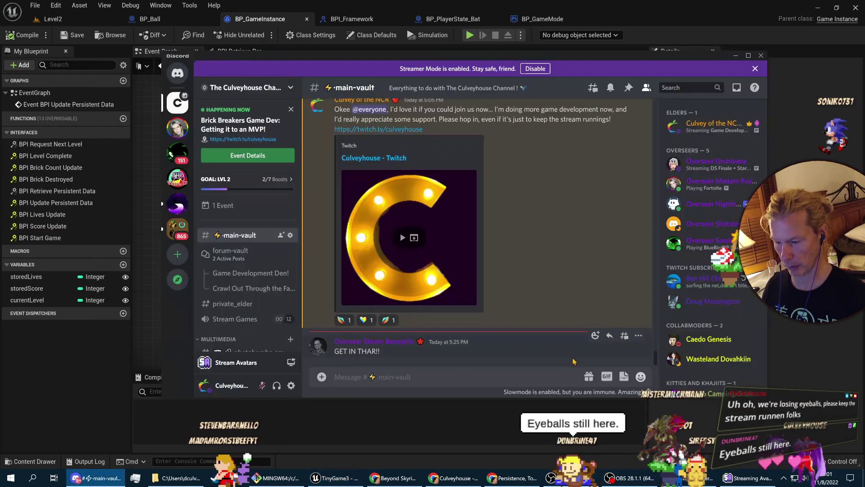
{"action": "key", "text": "alt+Tab"}
Read the lesson's instructions in the browser for incrementing CurrentLevel in the BI_RequestNextLevel interface call.
{"action": "key", "text": "alt+Tab"}
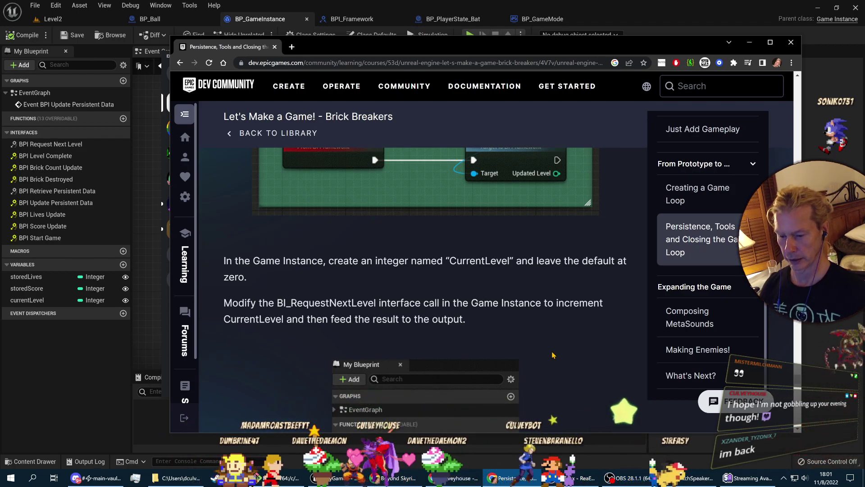
{"action": "scroll", "coordinate": [552, 354], "scroll_direction": "down", "scroll_amount": 1}
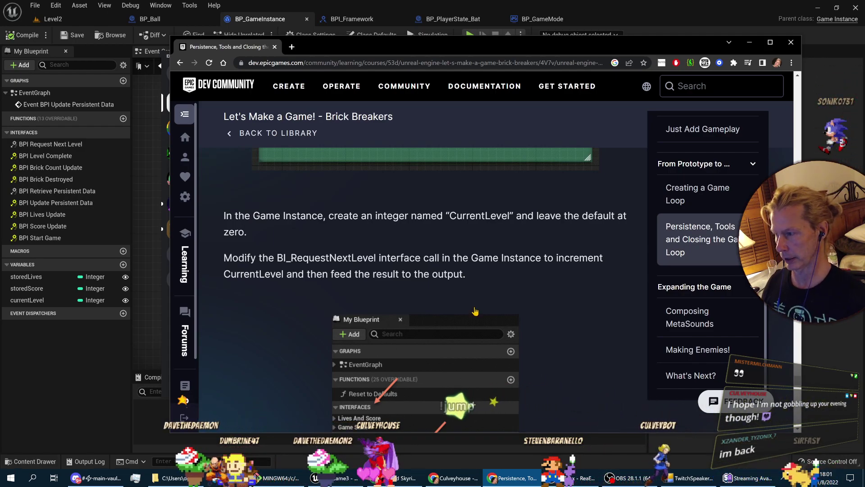
{"action": "mouse_move", "coordinate": [341, 88]}
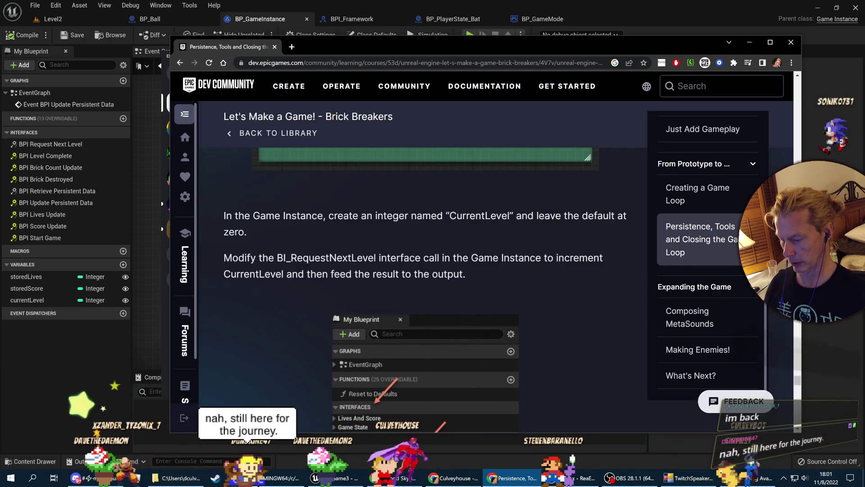
Return to Level2 in Unreal Editor and playtest it in the viewport.
{"action": "left_click", "coordinate": [53, 19]}
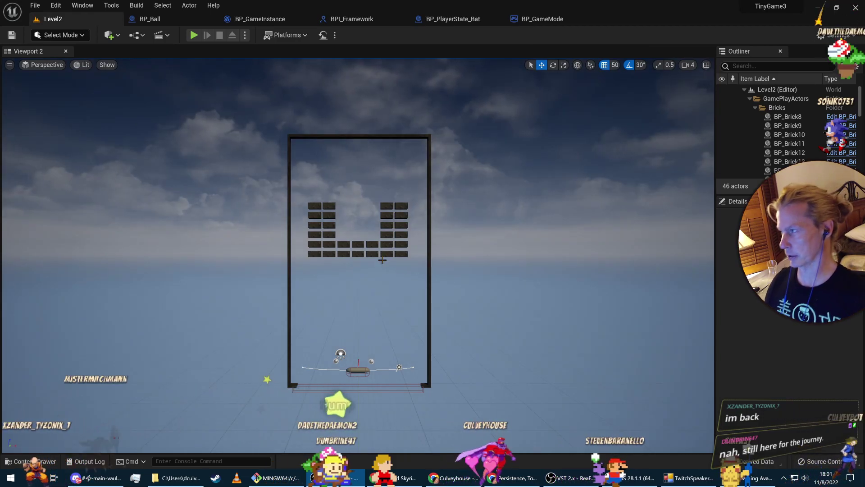
{"action": "left_click", "coordinate": [193, 35]}
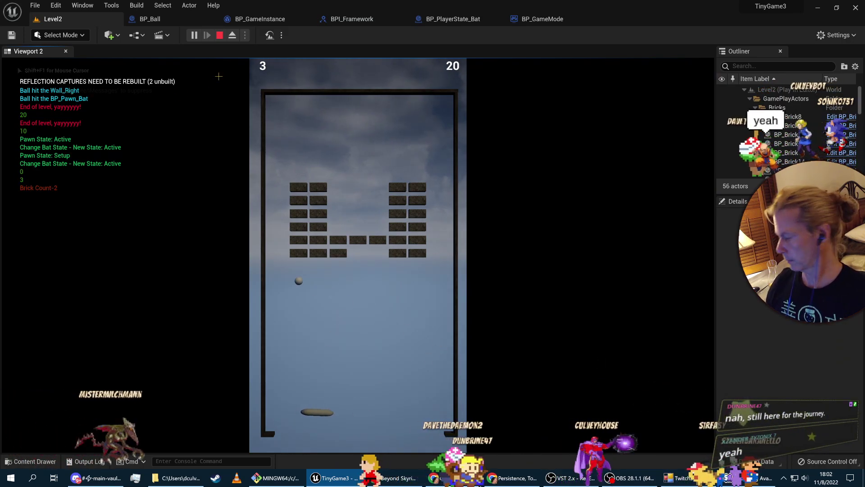
Stop the Level2 playtest and open the BP_Ball blueprint.
{"action": "key", "text": "Escape"}
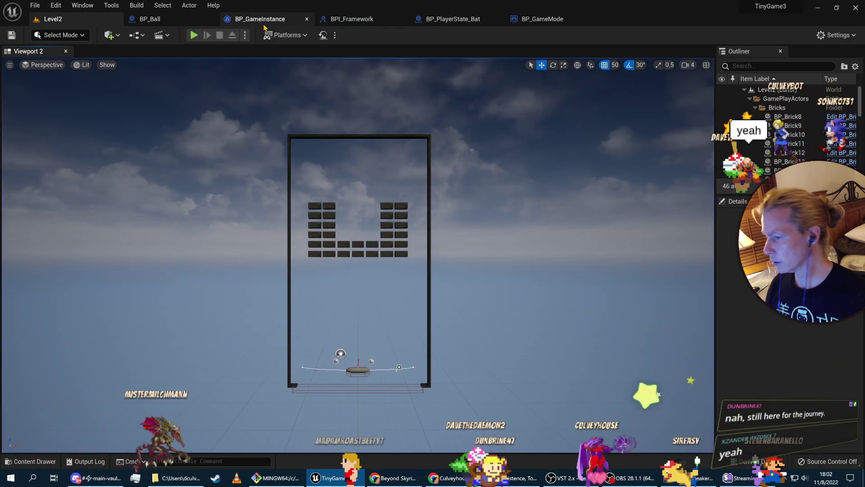
{"action": "left_click", "coordinate": [154, 19]}
Switch to the Brick Breakers lesson in the browser and study how BI_RequestNextLevel should increment CurrentLevel and feed its output.
{"action": "key", "text": "alt+Tab"}
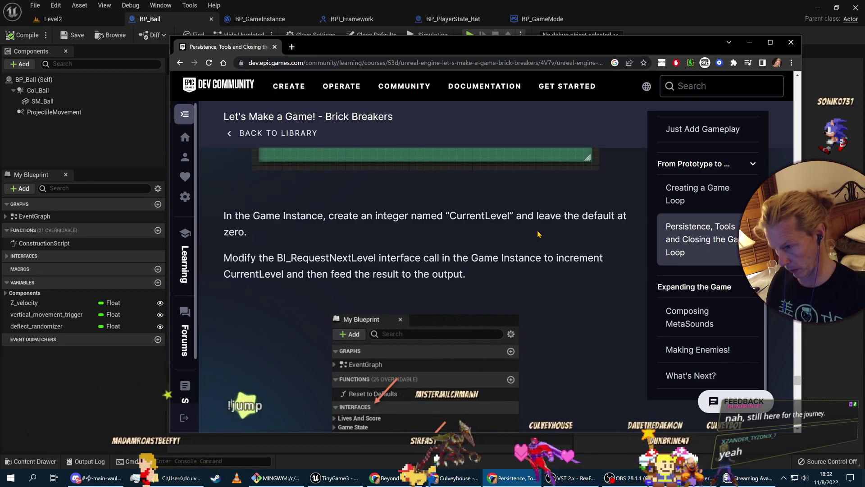
{"action": "scroll", "coordinate": [509, 316], "scroll_direction": "down", "scroll_amount": 2}
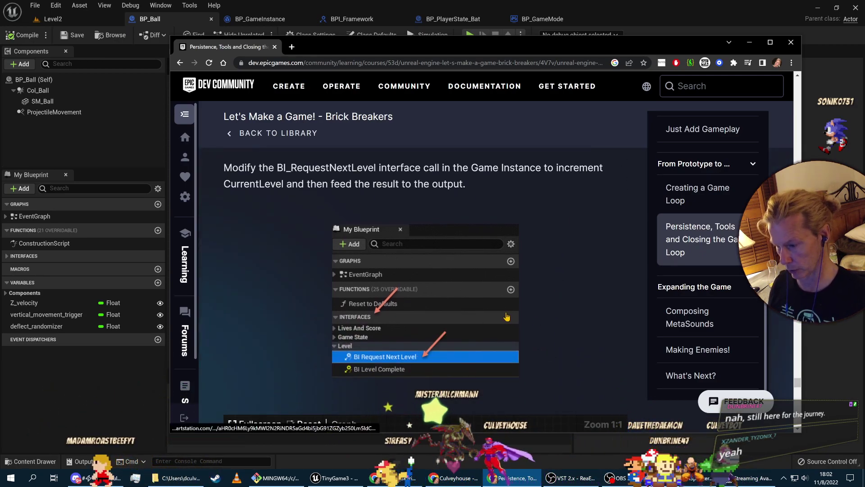
{"action": "scroll", "coordinate": [519, 265], "scroll_direction": "up", "scroll_amount": 1}
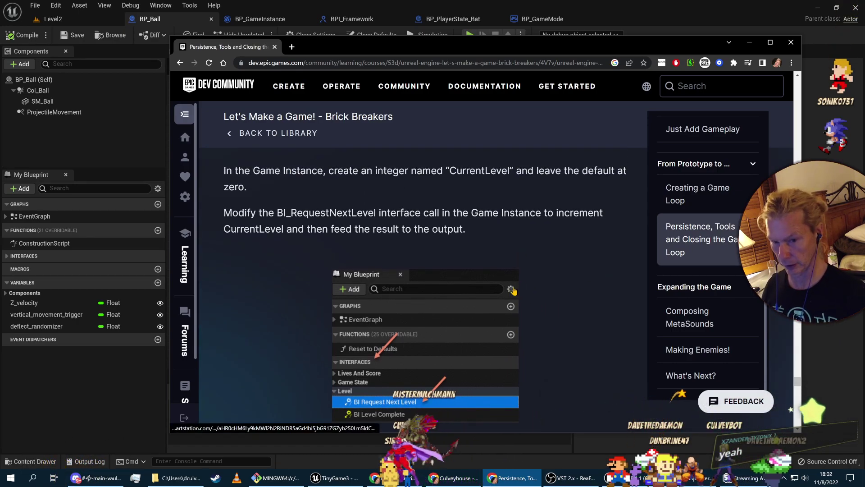
{"action": "scroll", "coordinate": [564, 339], "scroll_direction": "down", "scroll_amount": 4}
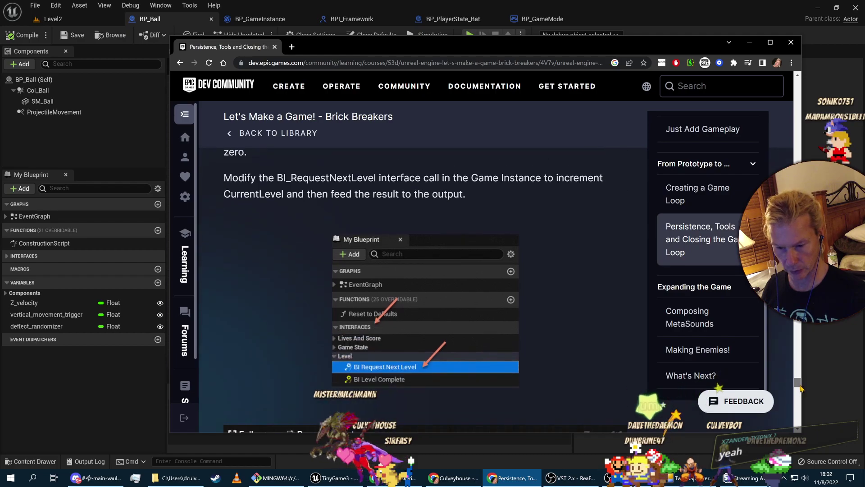
{"action": "scroll", "coordinate": [564, 338], "scroll_direction": "up", "scroll_amount": 3}
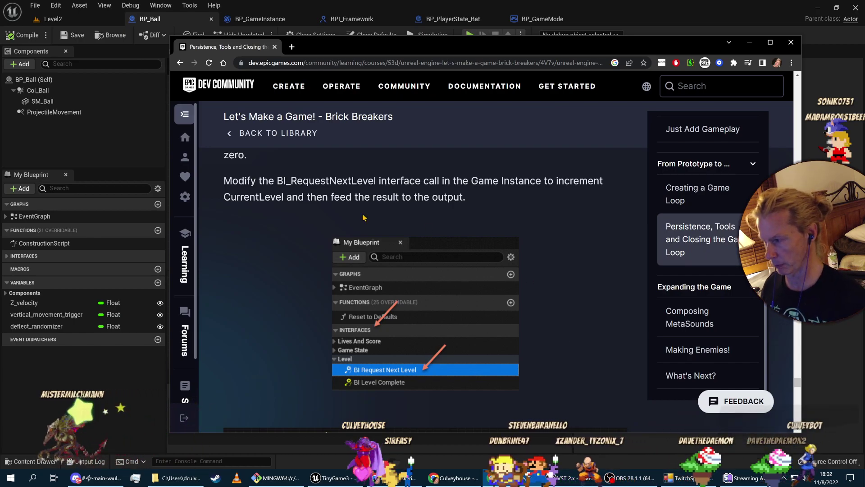
{"action": "scroll", "coordinate": [248, 266], "scroll_direction": "up", "scroll_amount": 2}
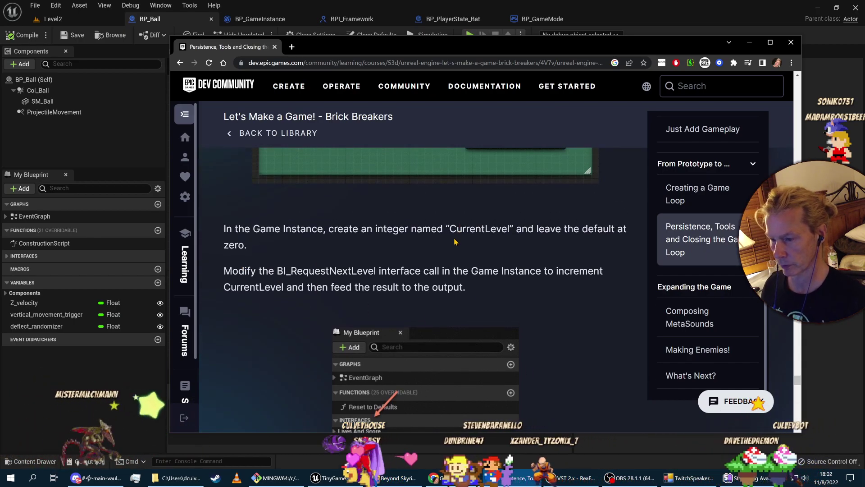
{"action": "double_click", "coordinate": [326, 270]}
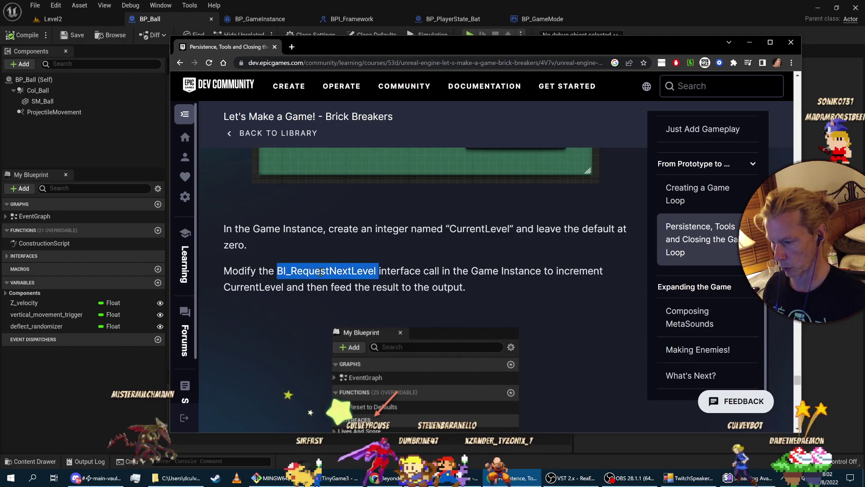
{"action": "scroll", "coordinate": [399, 283], "scroll_direction": "down", "scroll_amount": 1}
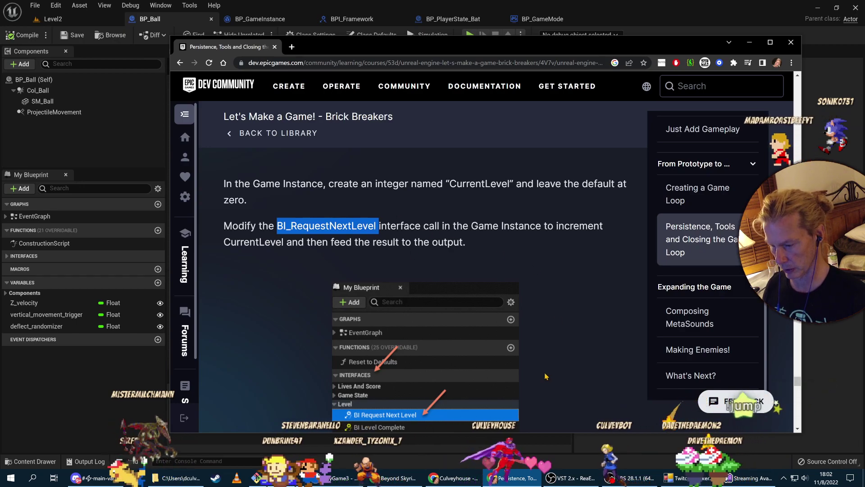
{"action": "scroll", "coordinate": [549, 371], "scroll_direction": "down", "scroll_amount": 2}
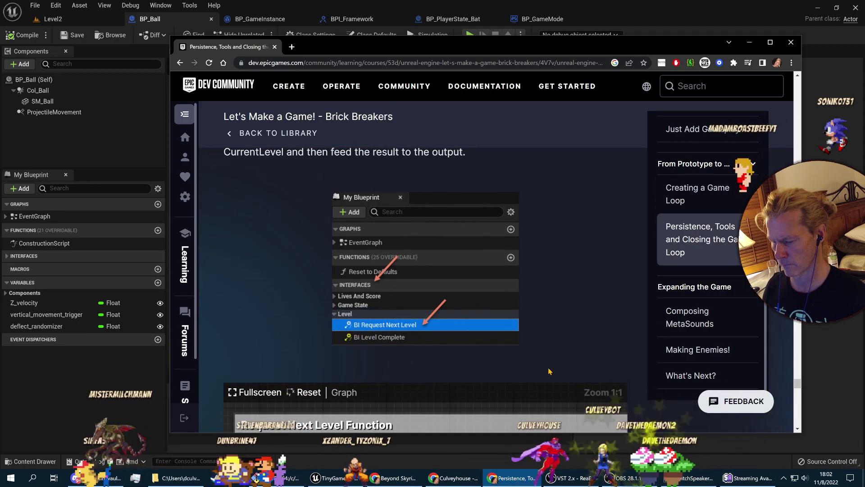
{"action": "scroll", "coordinate": [549, 371], "scroll_direction": "up", "scroll_amount": 2}
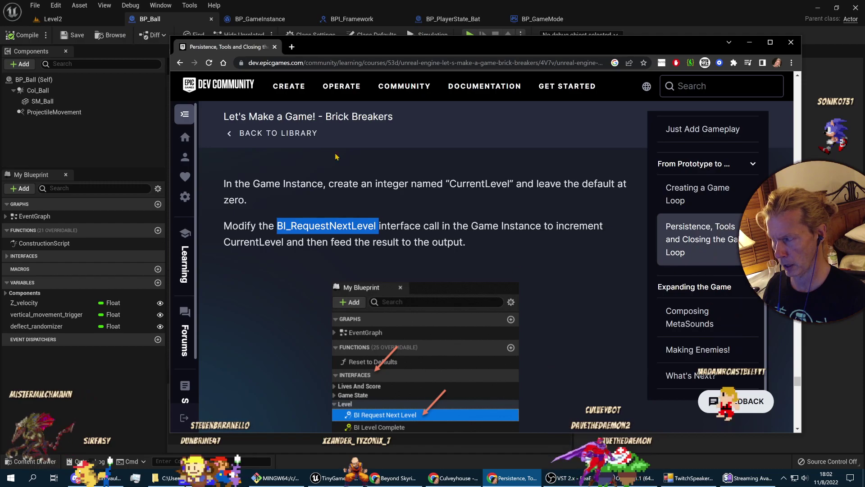
Check the interface list of BP_GameInstance in Unreal Editor against the lesson's BI_RequestNextLevel instructions in the browser.
{"action": "key", "text": "alt+Tab"}
{"action": "left_click", "coordinate": [260, 18]}
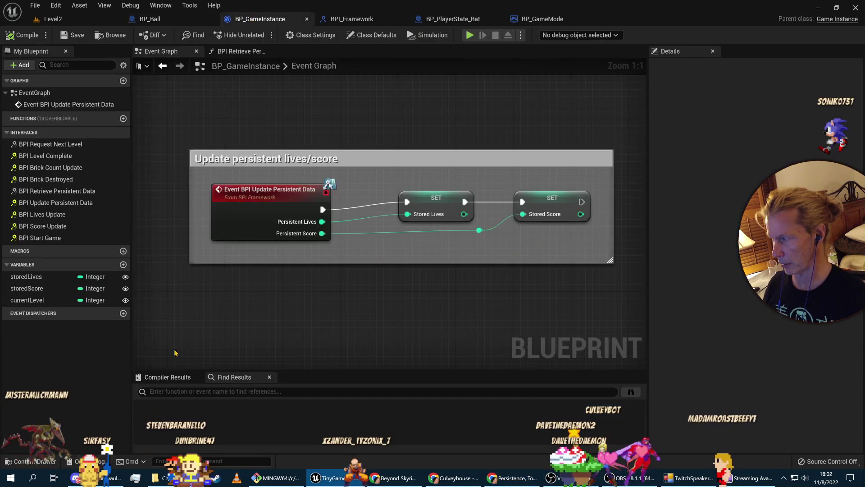
{"action": "key", "text": "alt+Tab"}
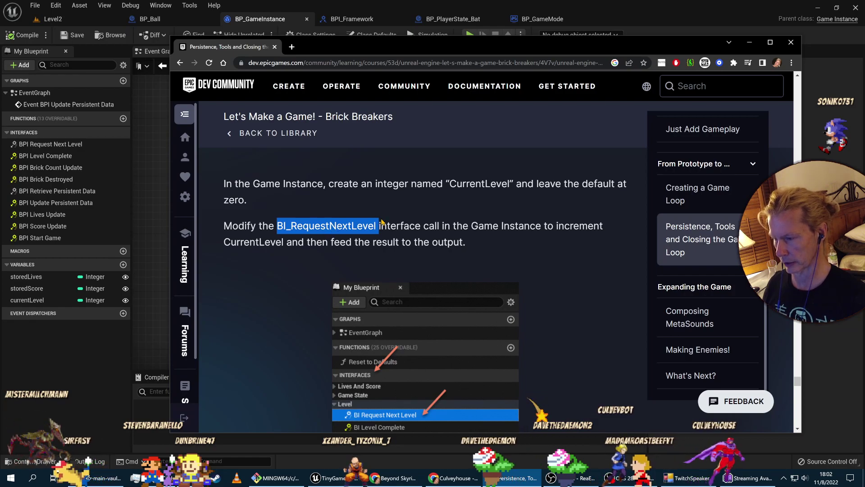
Locate the BPI Request Next Level interface function in Unreal Editor and view the tutorial's Request Next Level Function graph in the browser.
{"action": "key", "text": "alt+Tab"}
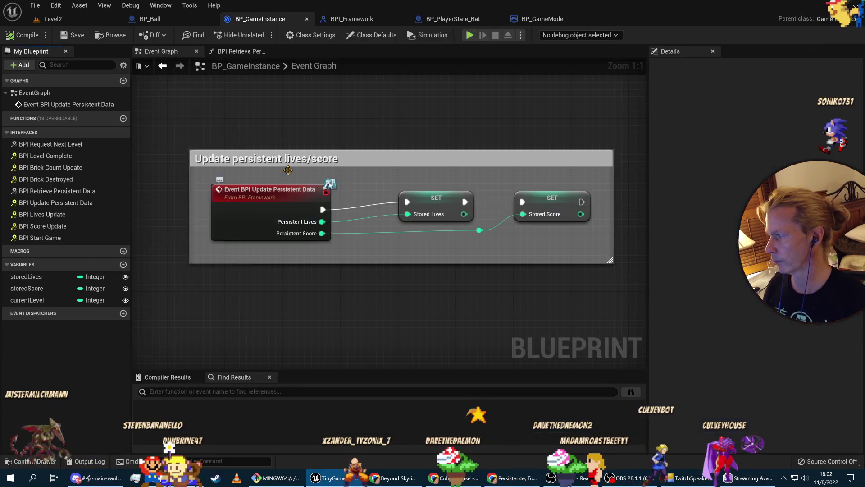
{"action": "left_click", "coordinate": [72, 144]}
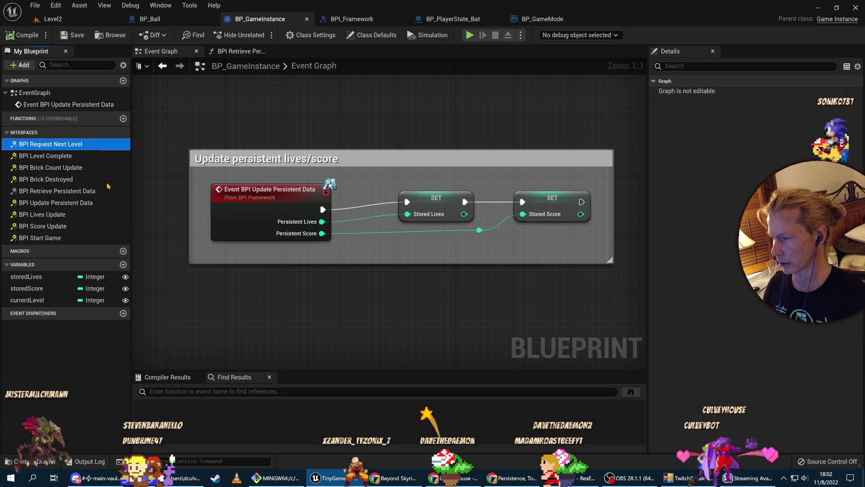
{"action": "key", "text": "alt+Tab"}
{"action": "scroll", "coordinate": [511, 364], "scroll_direction": "down", "scroll_amount": 5}
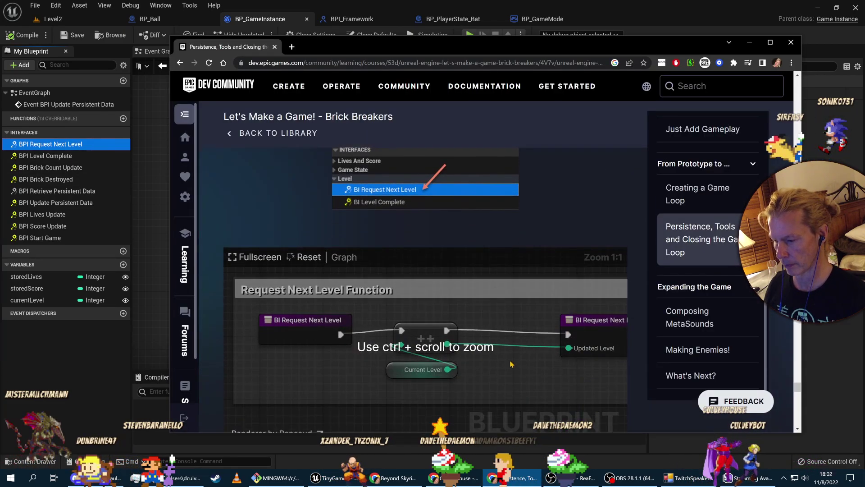
{"action": "left_click", "coordinate": [134, 131]}
{"action": "left_click_drag", "start_coordinate": [95, 150], "coordinate": [250, 302]}
{"action": "right_click_drag", "start_coordinate": [396, 322], "coordinate": [347, 261]}
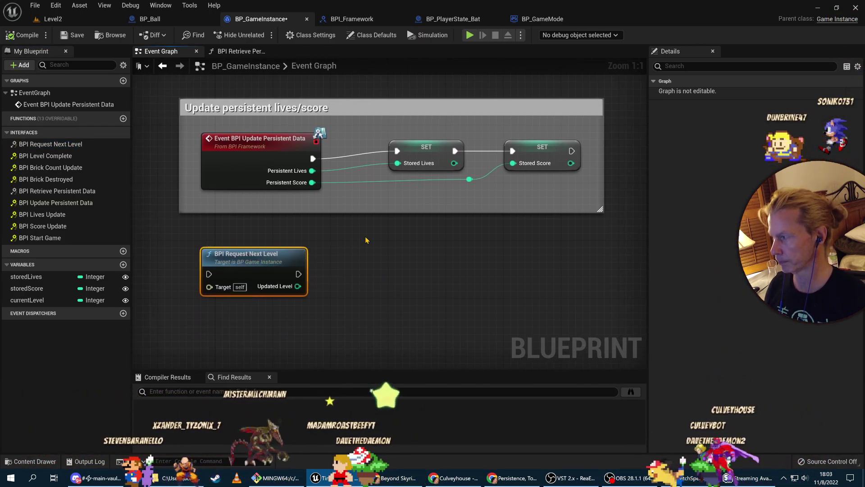
{"action": "left_click", "coordinate": [354, 241]}
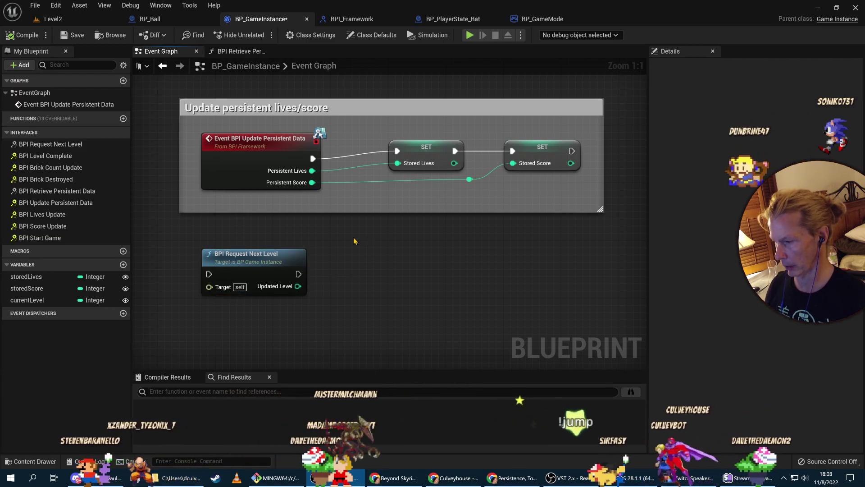
{"action": "left_click", "coordinate": [252, 250]}
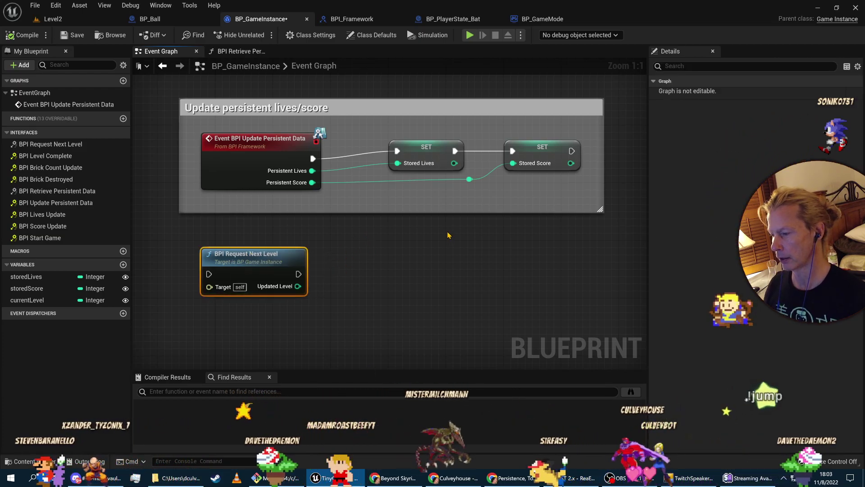
{"action": "key", "text": "alt+Tab"}
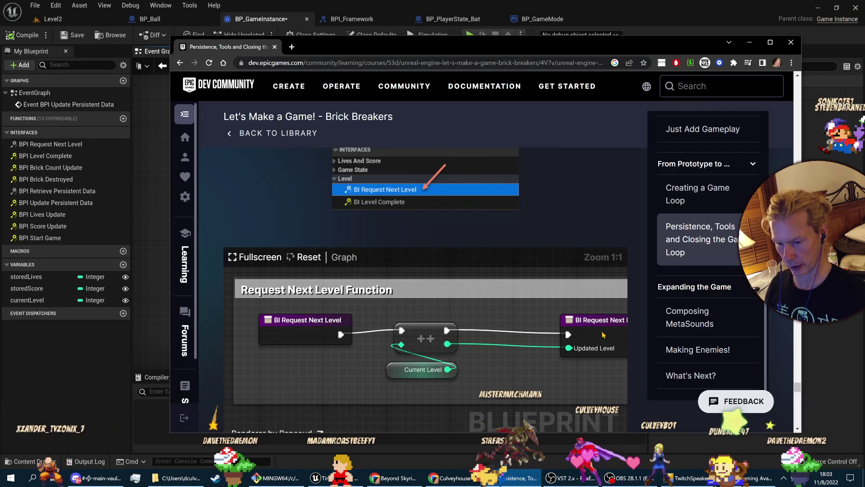
{"action": "mouse_move", "coordinate": [463, 351]}
{"action": "left_mouse_down"}
{"action": "mouse_move", "coordinate": [364, 347]}
{"action": "mouse_move", "coordinate": [457, 350]}
{"action": "left_mouse_up"}
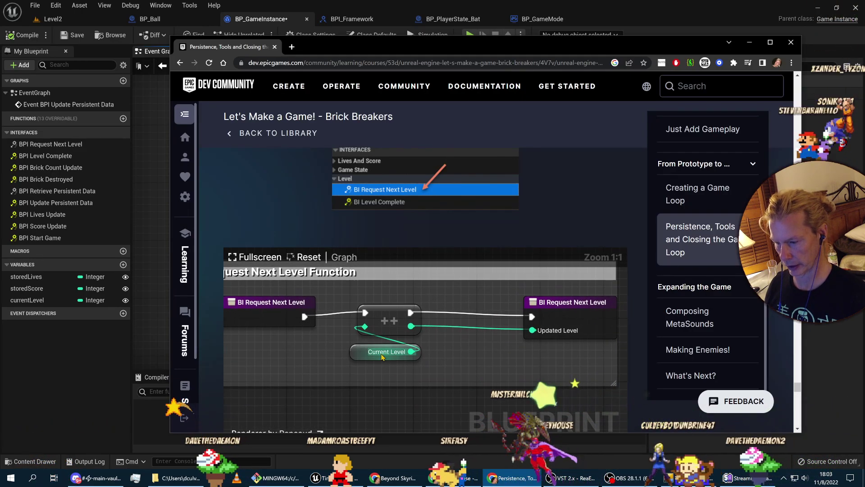
{"action": "key", "text": "alt+Tab"}
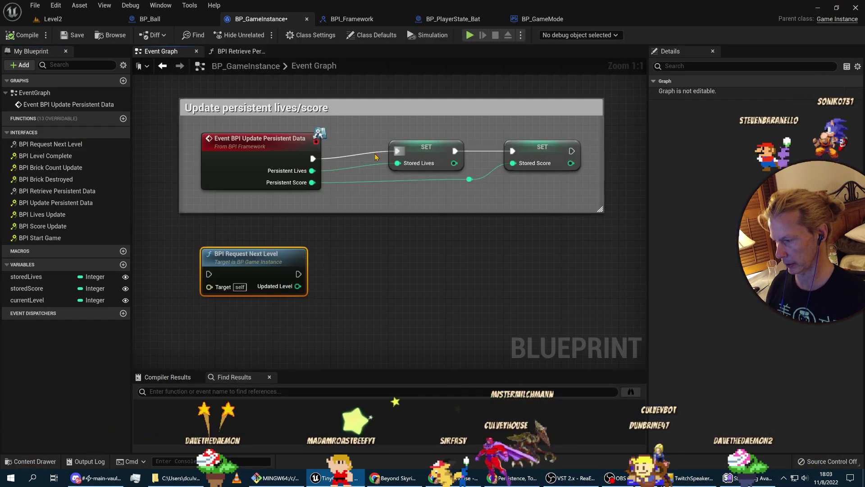
{"action": "key", "text": "Delete"}
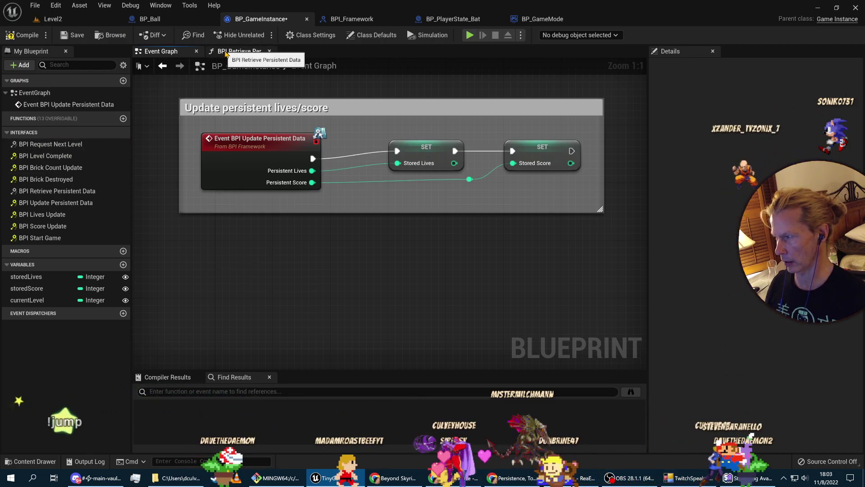
Open the BPI Request Next Level function and spread its entry node and Return Node apart to make room between them.
{"action": "double_click", "coordinate": [60, 146]}
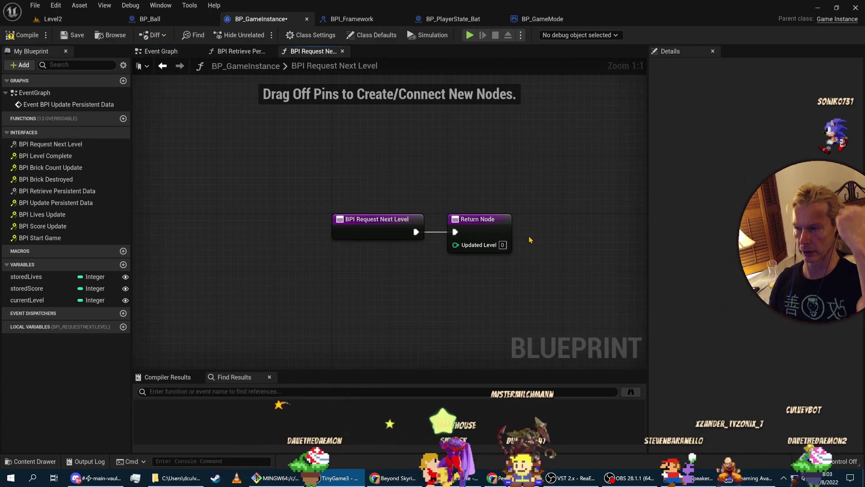
{"action": "key", "text": "alt+Tab"}
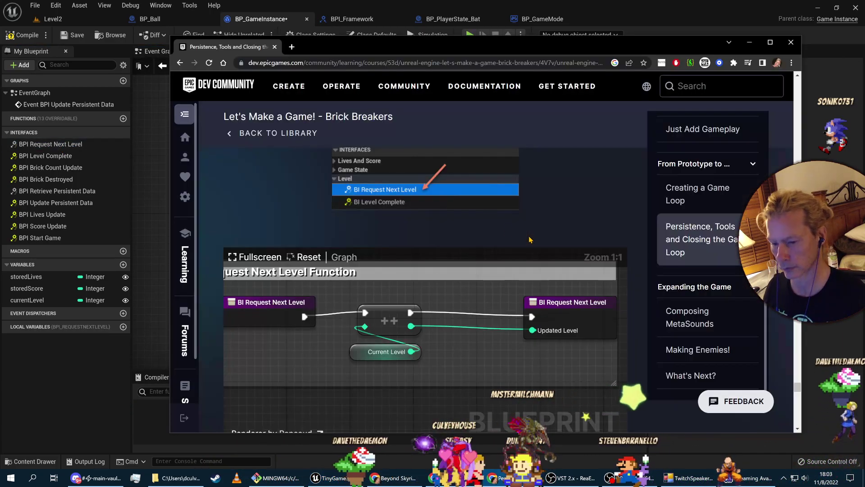
{"action": "key", "text": "alt+Tab"}
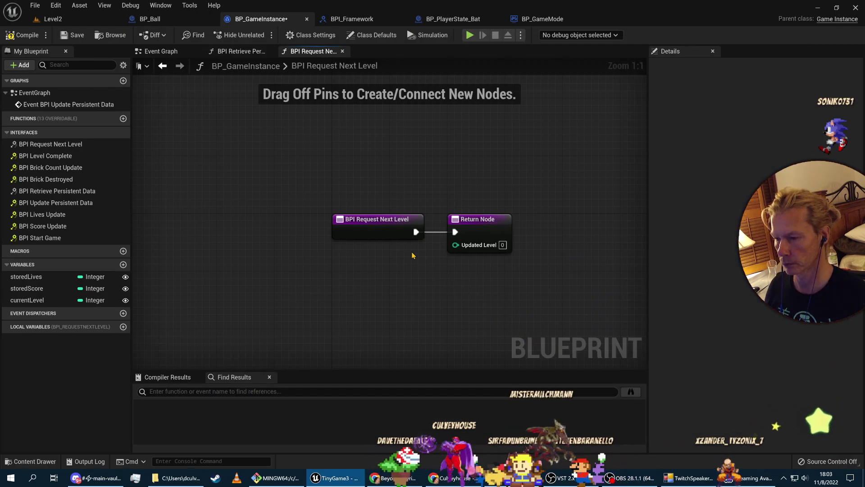
{"action": "left_click_drag", "start_coordinate": [379, 226], "coordinate": [262, 224]}
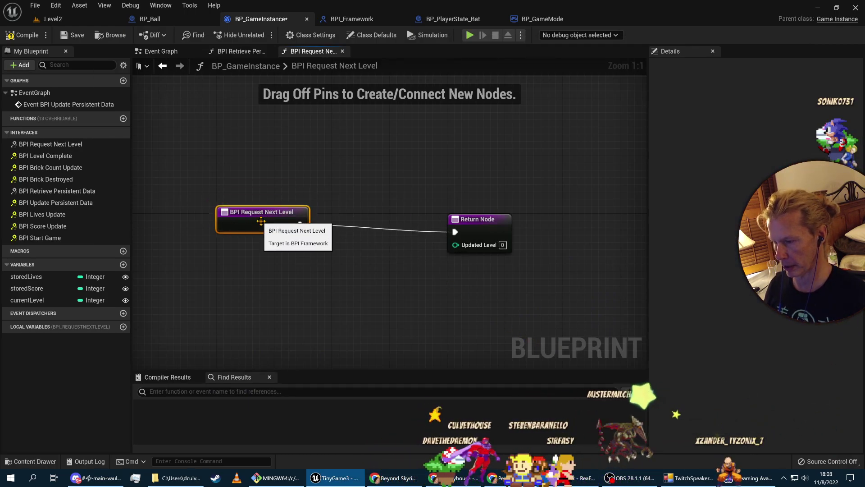
{"action": "left_click_drag", "start_coordinate": [479, 223], "coordinate": [538, 216]}
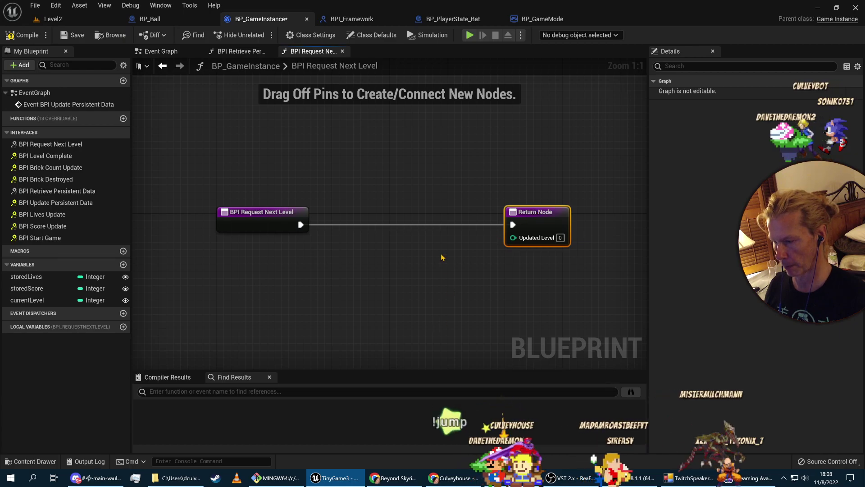
Try an Add operator node off the function's entry execution pin and compare it with the tutorial's increment instructions in the browser.
{"action": "key", "text": "alt+Tab"}
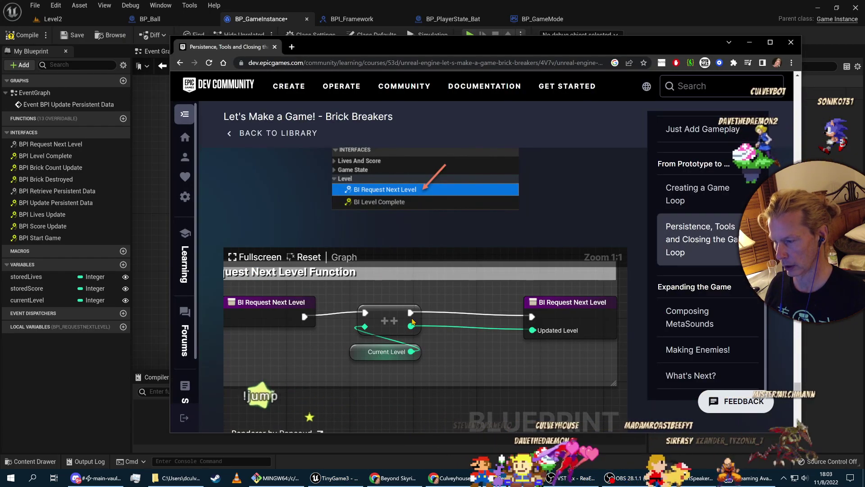
{"action": "key", "text": "alt+Tab"}
{"action": "key", "text": "alt+Tab"}
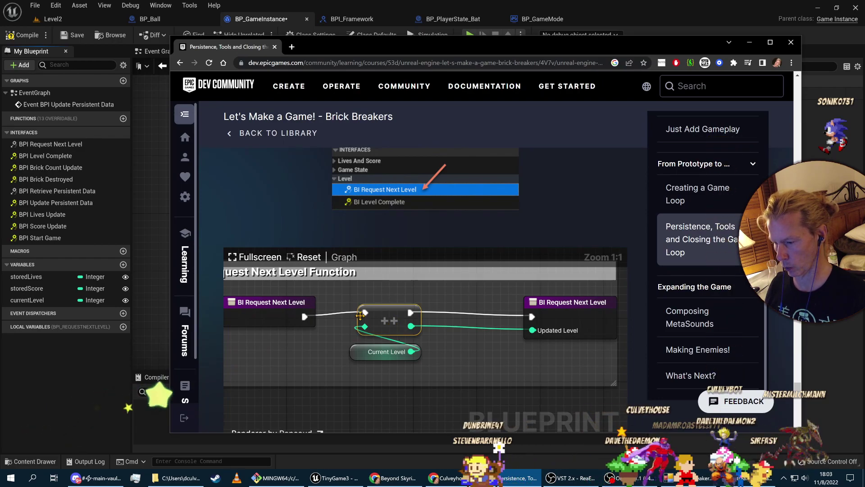
{"action": "key", "text": "alt+Tab"}
{"action": "left_click_drag", "start_coordinate": [300, 224], "coordinate": [424, 213]}
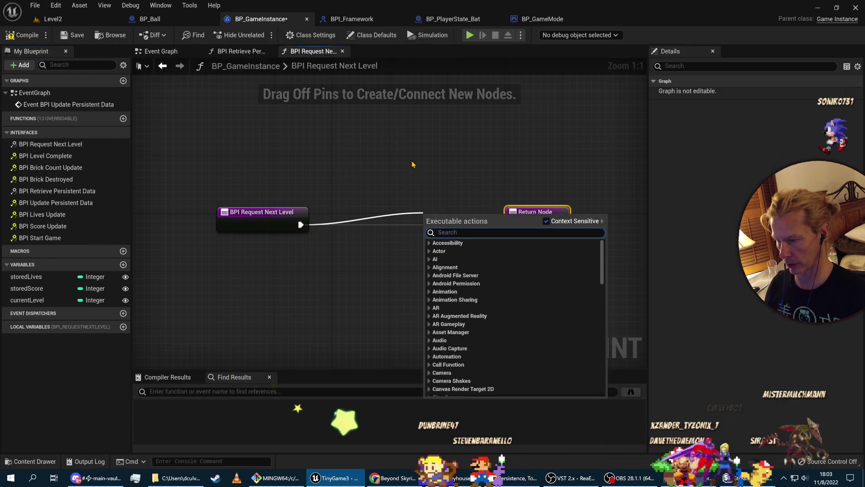
{"action": "type", "text": "add"}
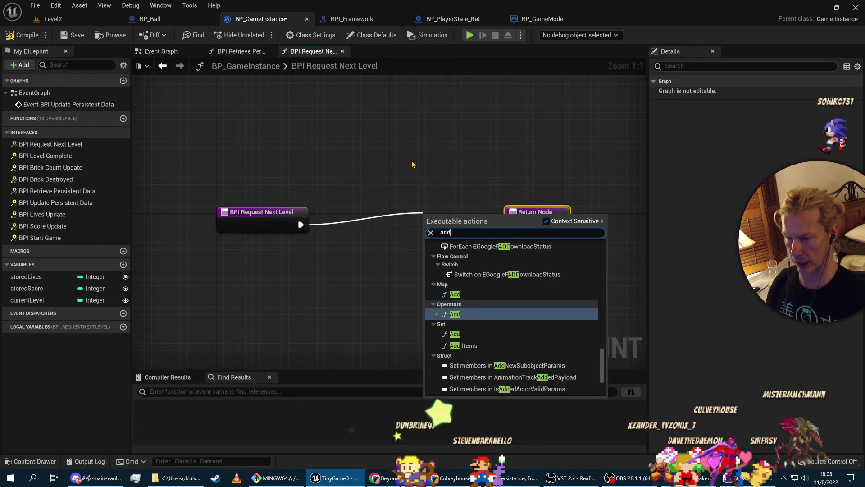
{"action": "left_click", "coordinate": [455, 314]}
{"action": "key", "text": "alt+Tab"}
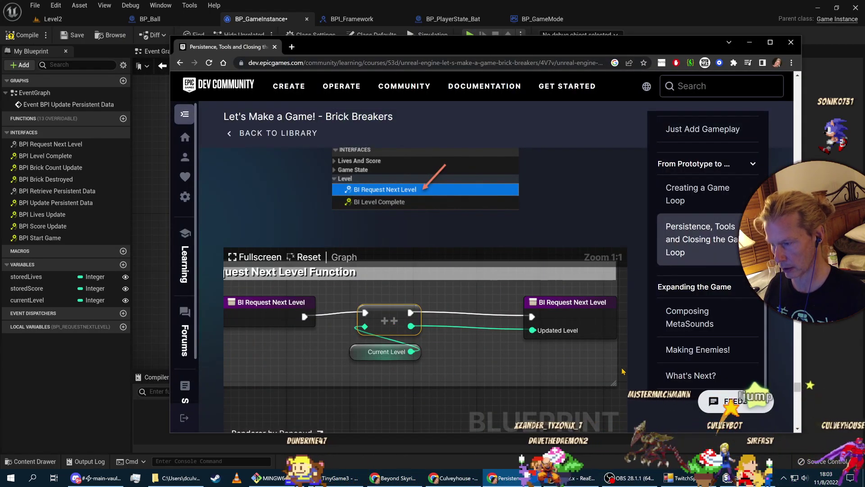
{"action": "scroll", "coordinate": [418, 251], "scroll_direction": "up", "scroll_amount": 6}
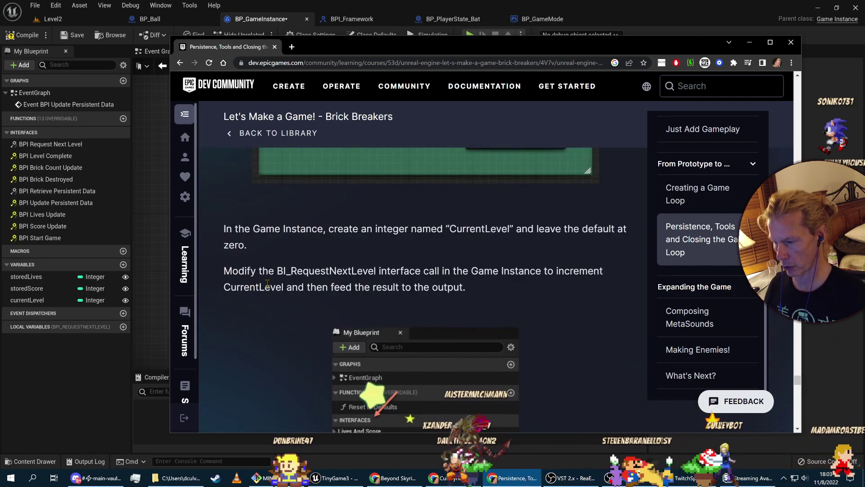
{"action": "scroll", "coordinate": [585, 380], "scroll_direction": "down", "scroll_amount": 6}
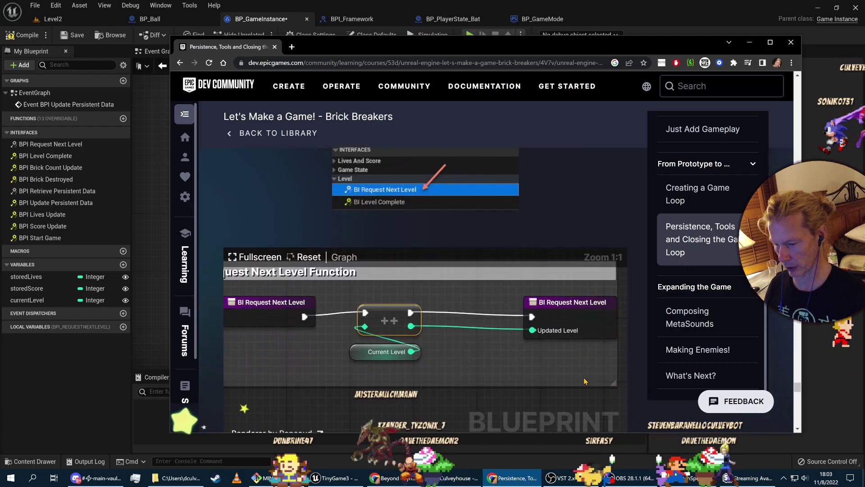
Back in Unreal Editor, add an Increment Int node between the entry and Return Node and delete the Add operator node.
{"action": "key", "text": "alt+Tab"}
{"action": "right_click", "coordinate": [343, 241]}
{"action": "type", "text": "u"}
{"action": "key", "text": "BackSpace"}
{"action": "type", "text": "increment"}
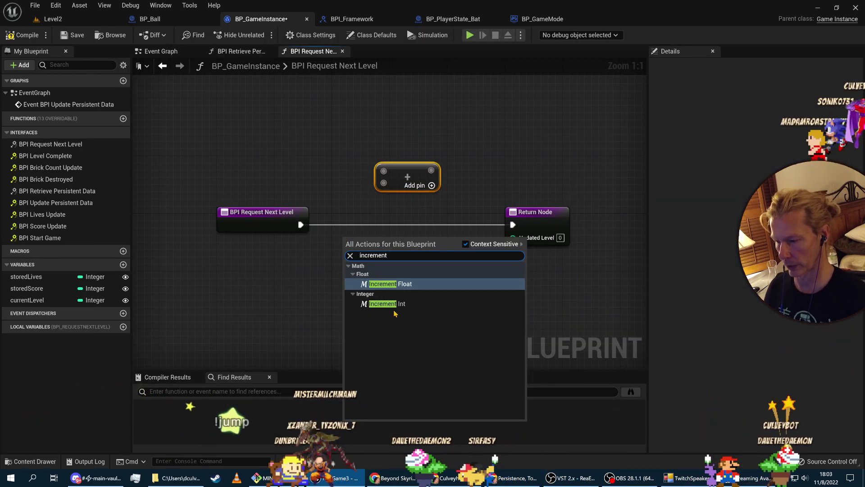
{"action": "left_click", "coordinate": [388, 303]}
{"action": "left_click", "coordinate": [395, 170]}
{"action": "key", "text": "Delete"}
{"action": "left_click_drag", "start_coordinate": [374, 243], "coordinate": [405, 243]}
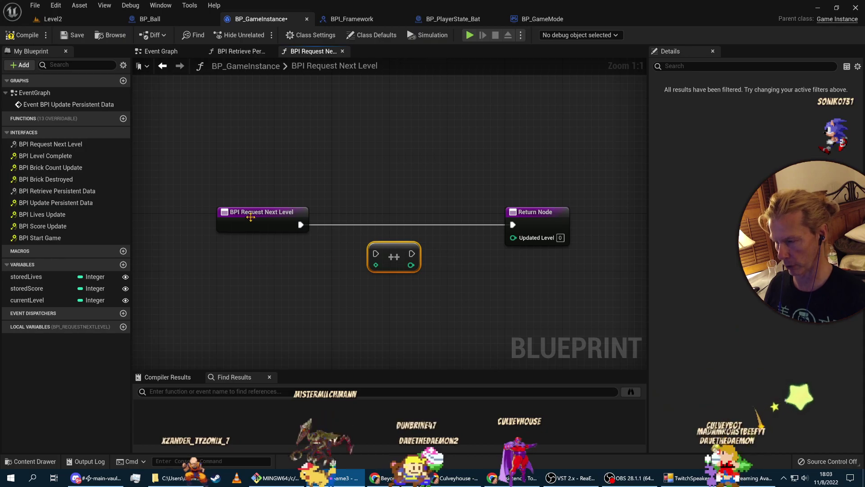
Wire execution from the entry node through the Increment Int node to the Return Node, aligning it and checking against the tutorial.
{"action": "left_click_drag", "start_coordinate": [301, 224], "coordinate": [380, 245]}
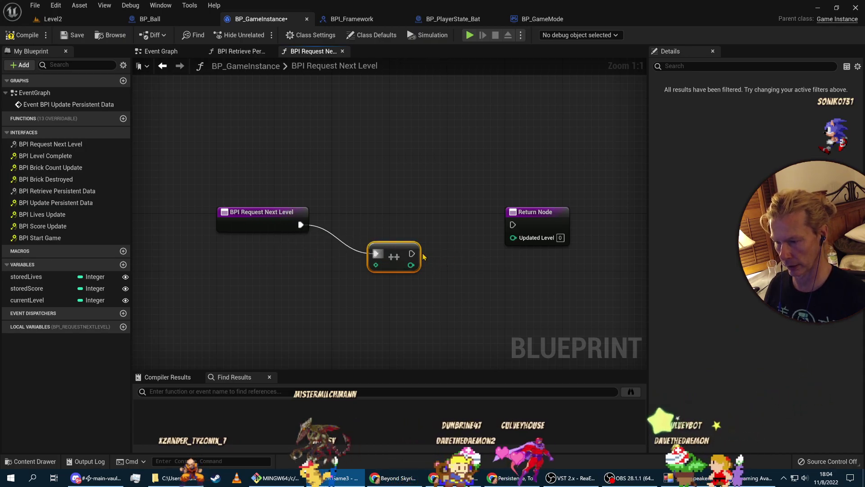
{"action": "left_click_drag", "start_coordinate": [398, 247], "coordinate": [392, 226]}
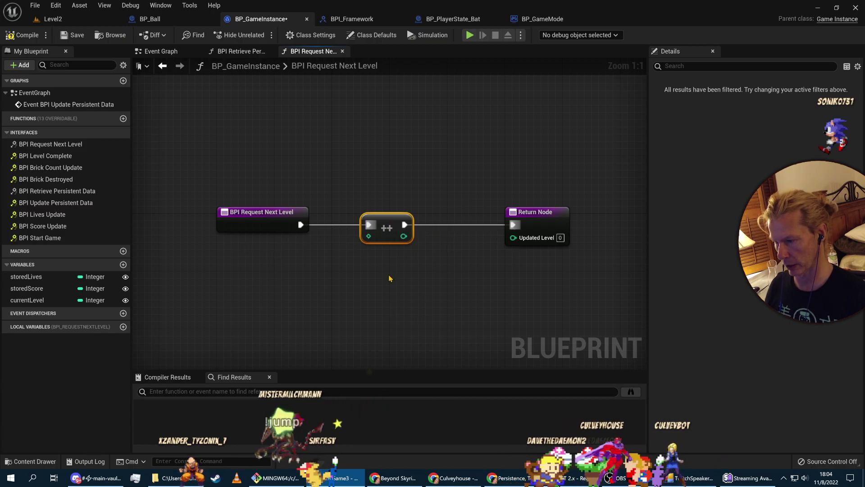
{"action": "key", "text": "alt+Tab"}
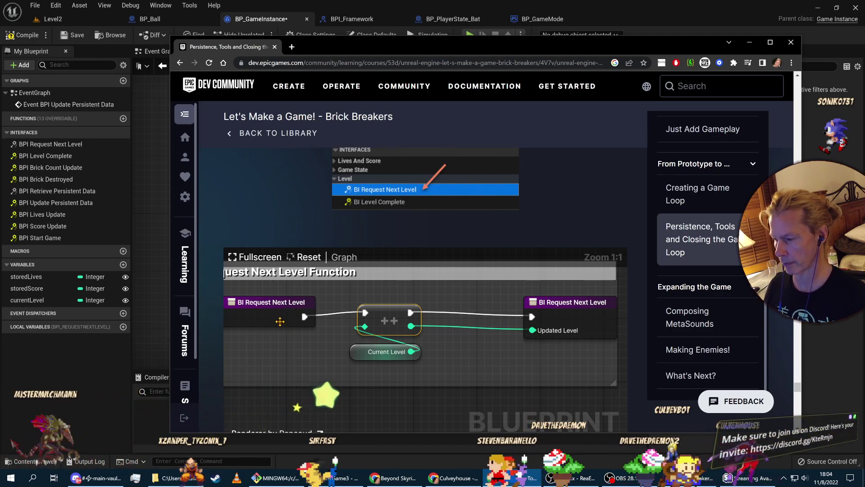
{"action": "key", "text": "alt+Tab"}
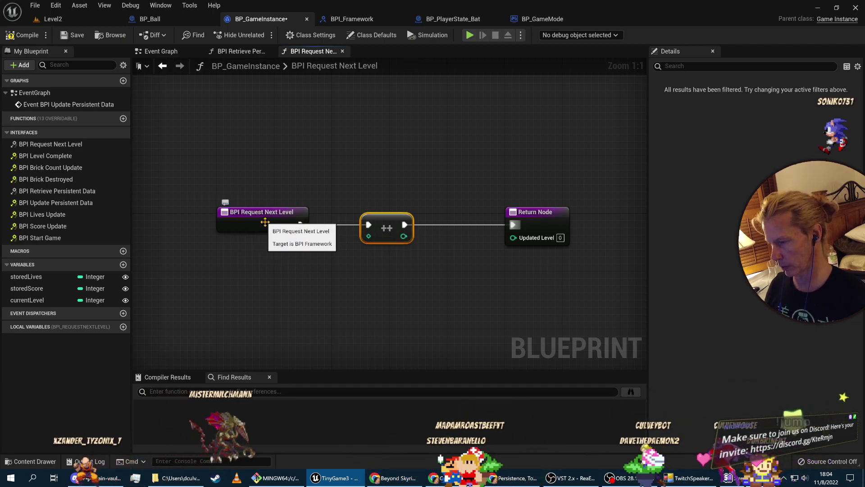
Feed the currentLevel variable into the Increment Int node's input, placing its getter beside it and the Return Node closer.
{"action": "key", "text": "alt+Tab"}
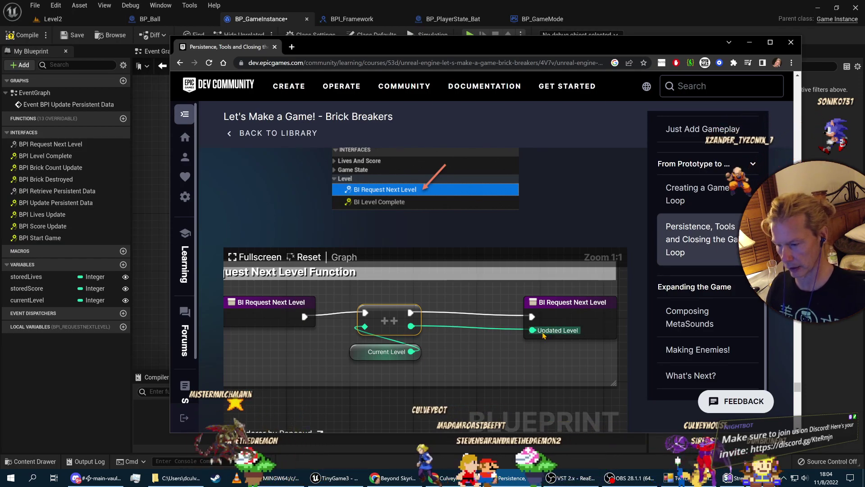
{"action": "key", "text": "alt+Tab"}
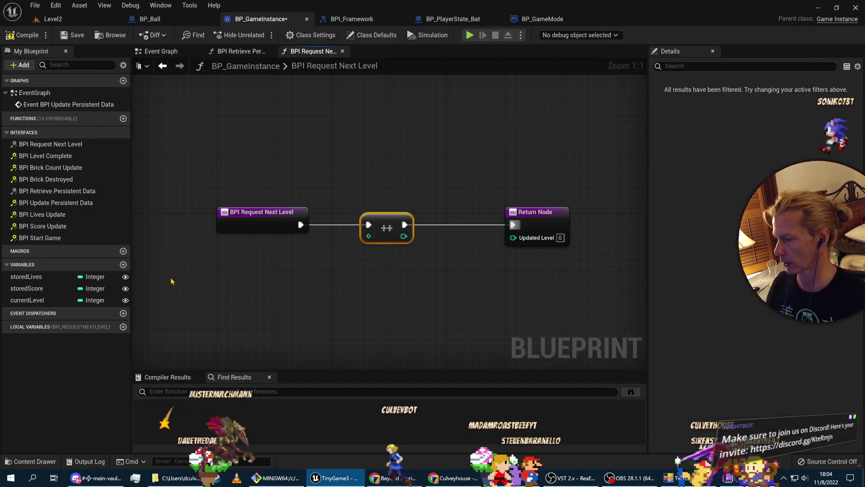
{"action": "left_click_drag", "start_coordinate": [36, 305], "coordinate": [368, 236]}
{"action": "left_click", "coordinate": [277, 276]}
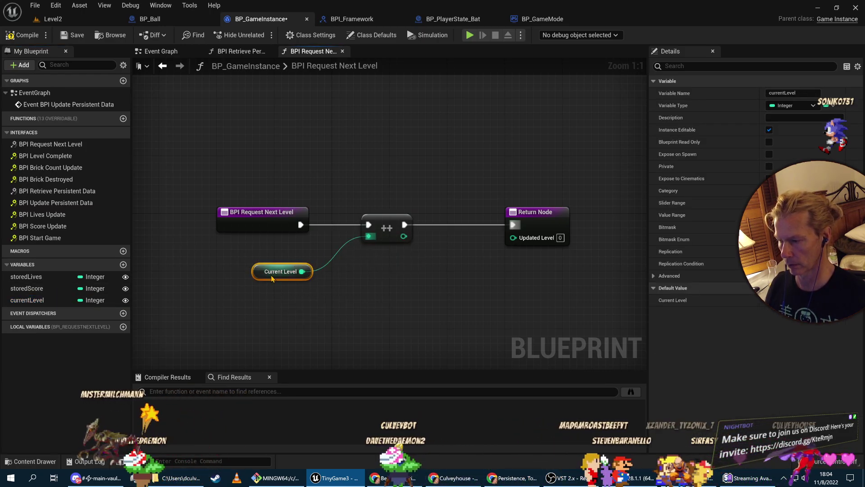
{"action": "left_click_drag", "start_coordinate": [255, 275], "coordinate": [298, 253]}
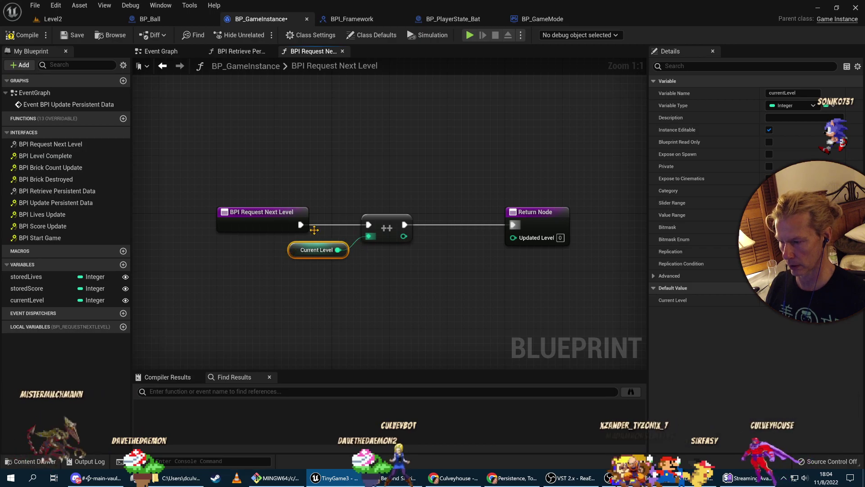
{"action": "left_click_drag", "start_coordinate": [530, 213], "coordinate": [467, 219]}
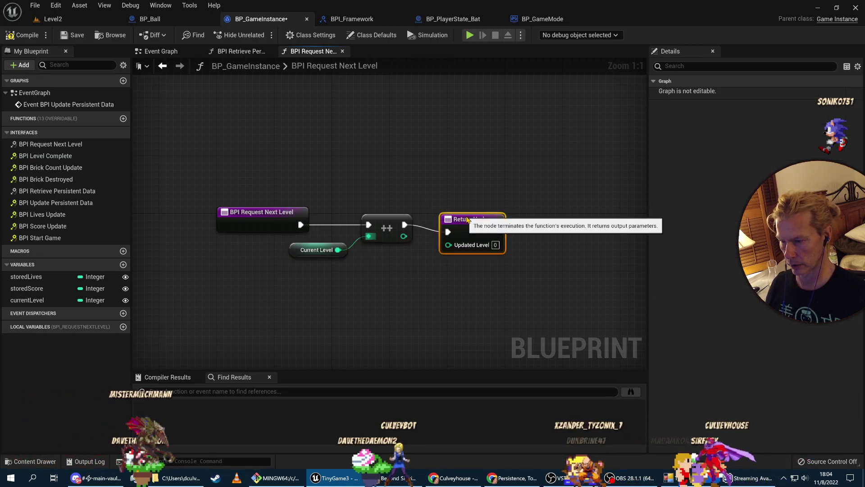
Compare the function with the tutorial's graph in the browser, examining the output node and its Updated Level connection.
{"action": "key", "text": "alt+Tab"}
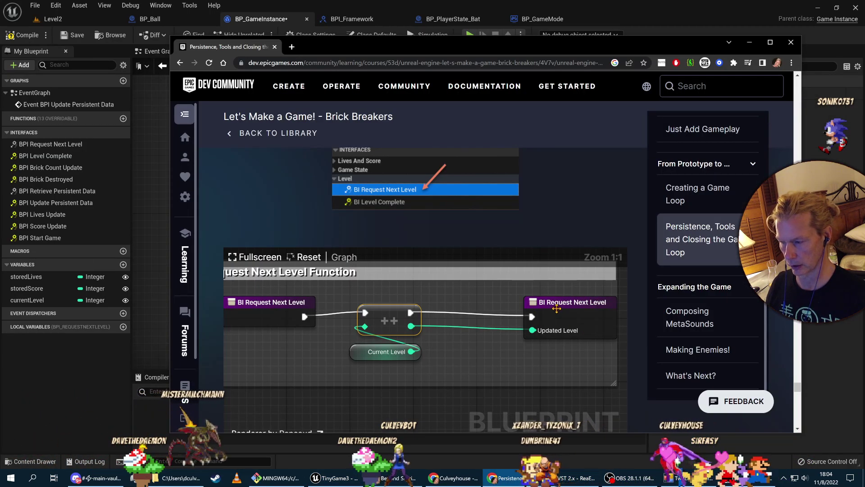
{"action": "key", "text": "alt+Tab"}
{"action": "key", "text": "alt+Tab"}
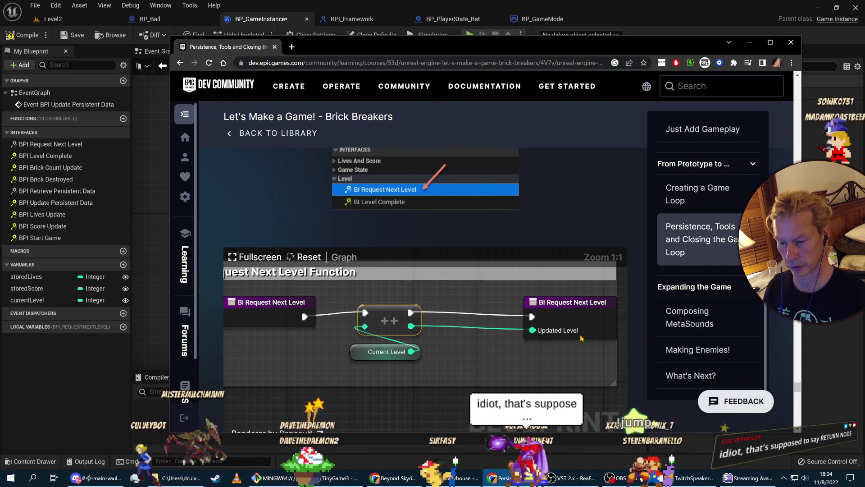
Connect the Increment Int node's output to the Return Node's Updated Level, checking against the tutorial in the browser, and save BP_GameInstance.
{"action": "scroll", "coordinate": [537, 370], "scroll_direction": "down", "scroll_amount": 1}
{"action": "key", "text": "alt+Tab"}
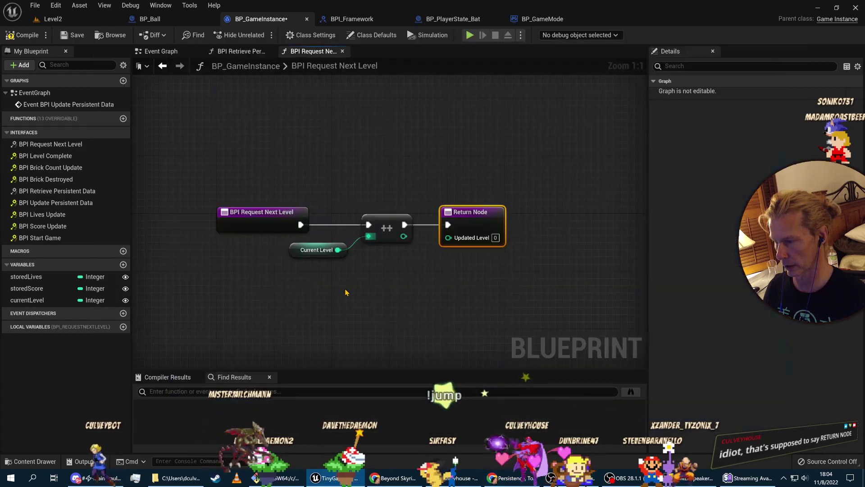
{"action": "key", "text": "alt+Tab"}
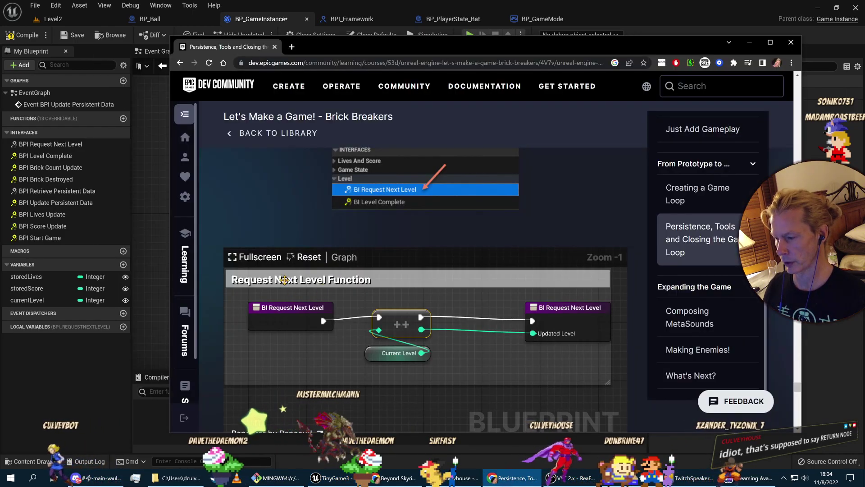
{"action": "key", "text": "alt+Tab"}
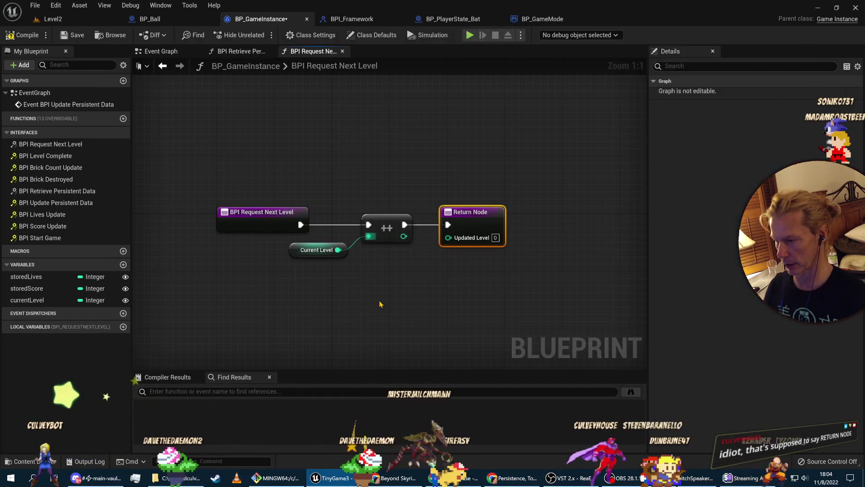
{"action": "double_click", "coordinate": [335, 67]}
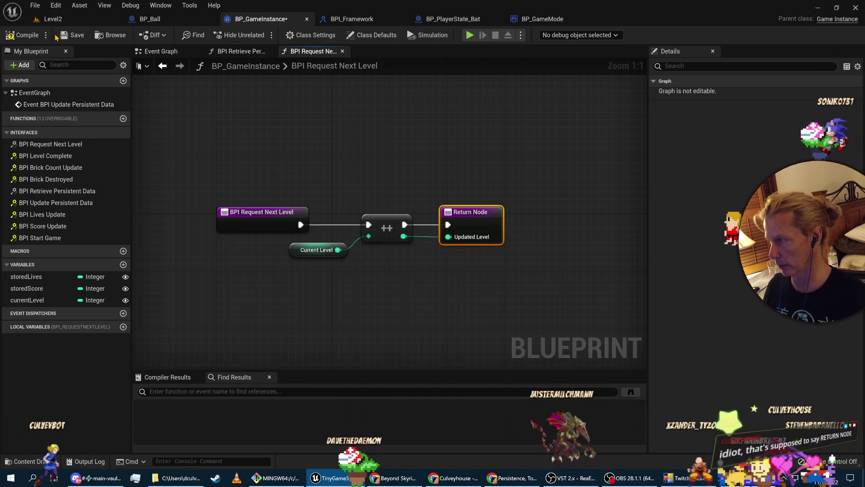
{"action": "left_click", "coordinate": [71, 35]}
Return to the browser tutorial and read the section on using the output as the Level List index, with its Complete Level graph.
{"action": "key", "text": "super+Tab"}
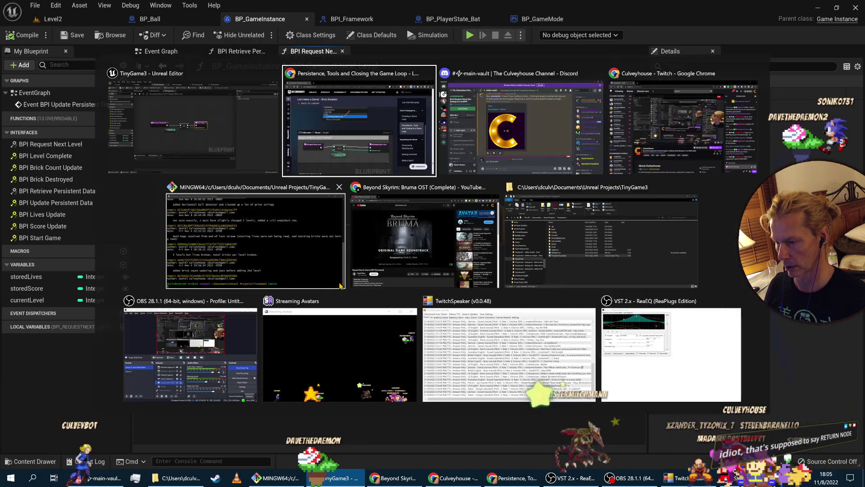
{"action": "key", "text": "Return"}
{"action": "key", "text": "alt+Tab"}
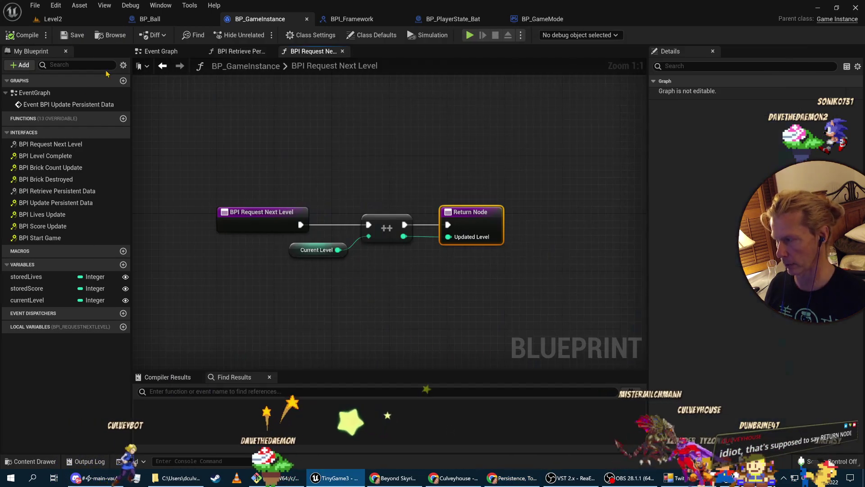
{"action": "key", "text": "alt+Tab"}
{"action": "scroll", "coordinate": [444, 346], "scroll_direction": "down", "scroll_amount": 3}
{"action": "scroll", "coordinate": [444, 346], "scroll_direction": "down", "scroll_amount": 4}
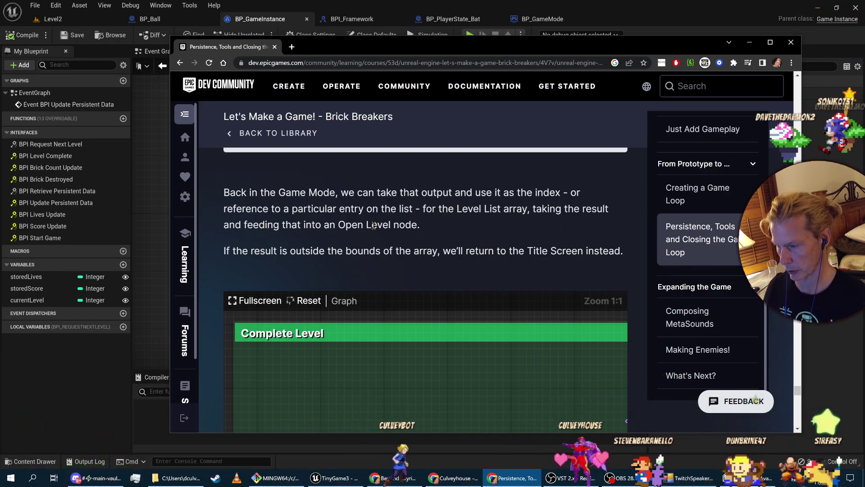
{"action": "scroll", "coordinate": [551, 212], "scroll_direction": "down", "scroll_amount": 2}
{"action": "right_click_drag", "start_coordinate": [538, 225], "coordinate": [552, 191]}
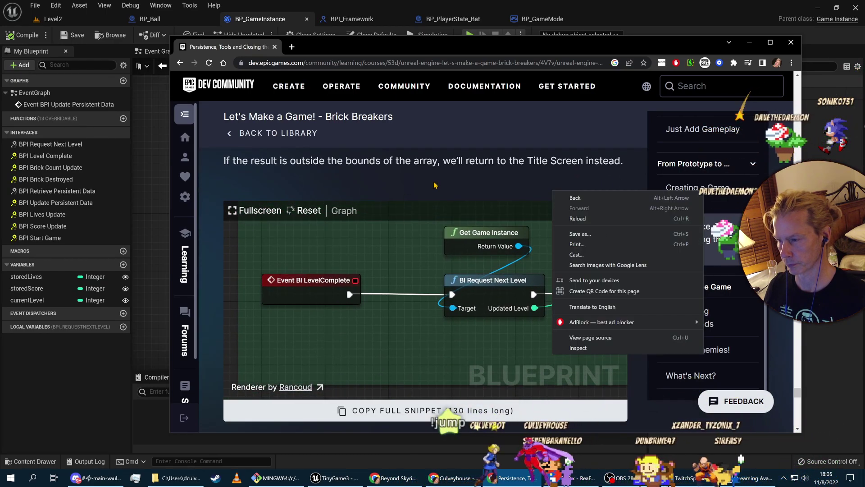
{"action": "left_click", "coordinate": [434, 184]}
{"action": "scroll", "coordinate": [434, 185], "scroll_direction": "up", "scroll_amount": 2}
{"action": "scroll", "coordinate": [450, 338], "scroll_direction": "down", "scroll_amount": 1}
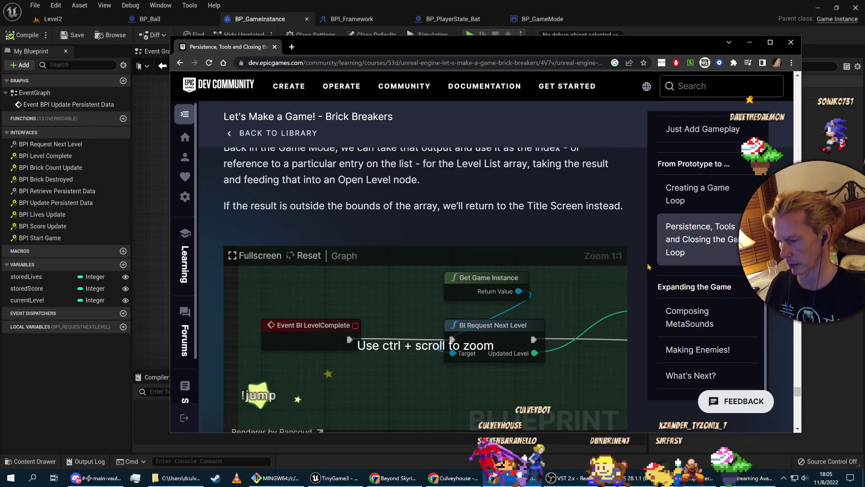
Open BP_GameMode in Unreal Editor and compare its Event BPI Level Complete graph with the tutorial's full Complete Level graph.
{"action": "key", "text": "alt+Tab"}
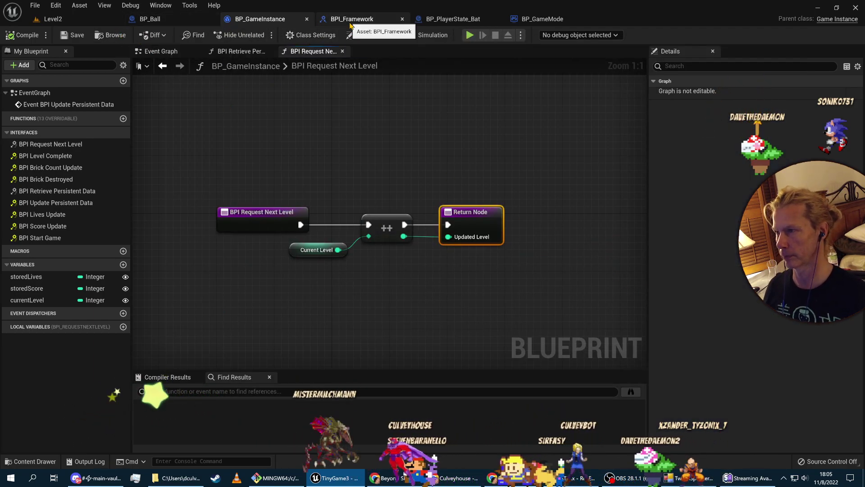
{"action": "left_click", "coordinate": [531, 18]}
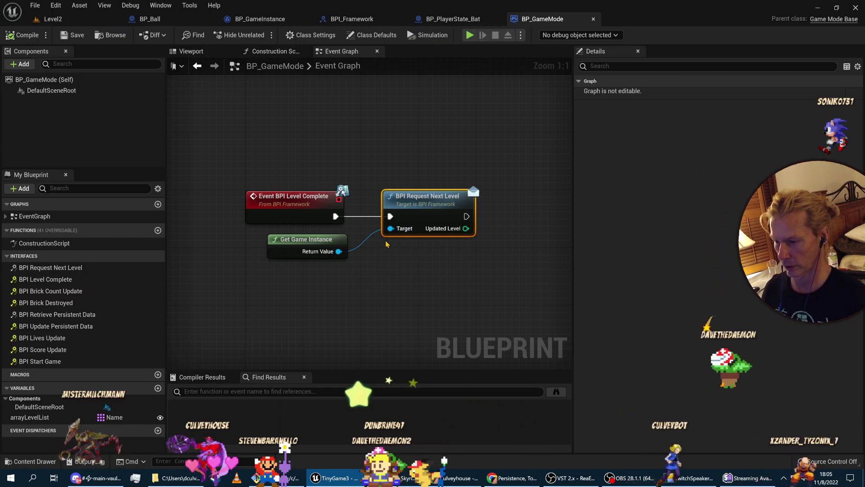
{"action": "key", "text": "alt+Tab"}
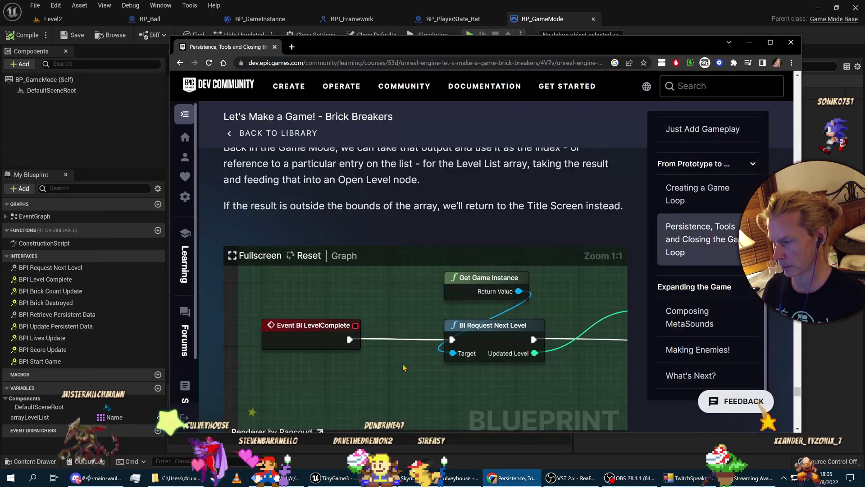
{"action": "key", "text": "alt+Tab"}
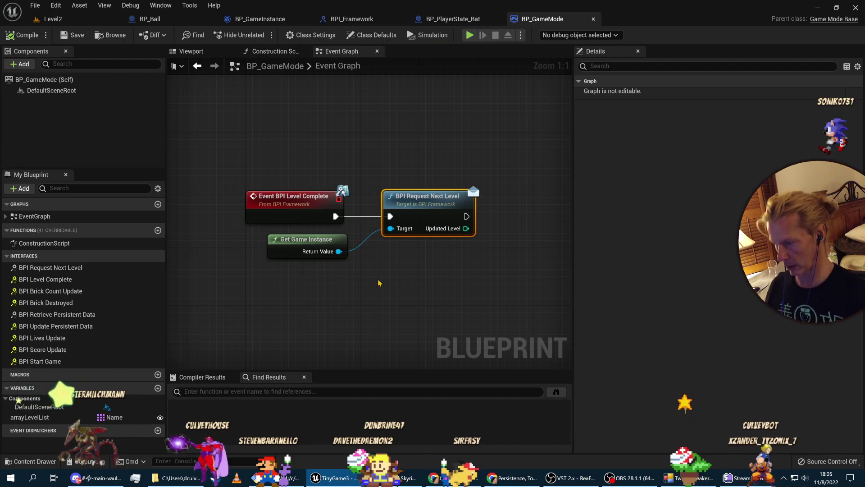
{"action": "key", "text": "alt+Tab"}
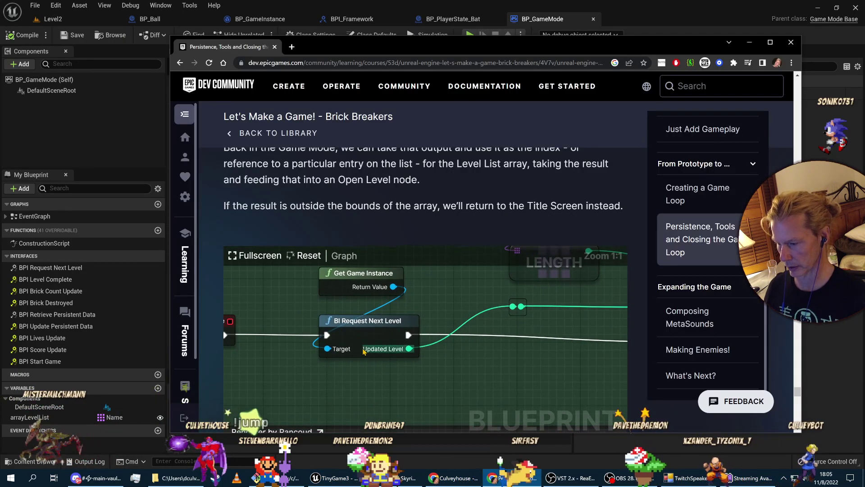
{"action": "key", "text": "alt+Tab"}
{"action": "right_click_drag", "start_coordinate": [454, 271], "coordinate": [327, 294]}
{"action": "key", "text": "alt+Tab"}
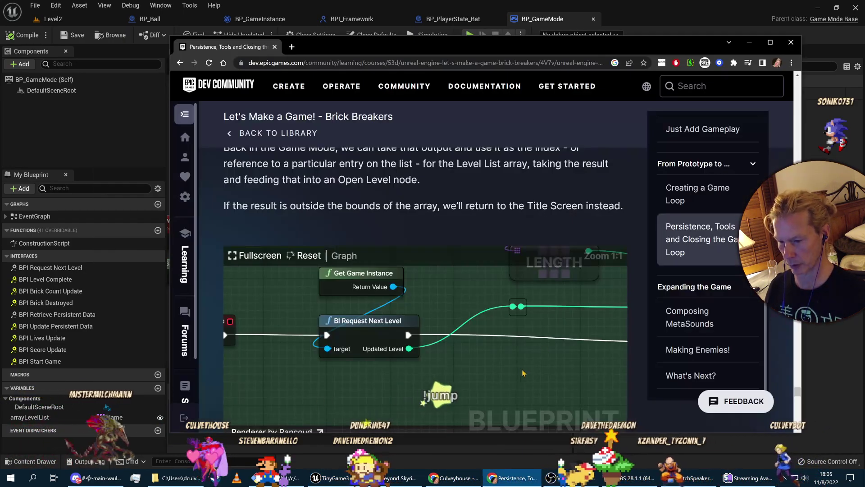
{"action": "right_click_drag", "start_coordinate": [522, 371], "coordinate": [323, 429]}
{"action": "scroll", "coordinate": [449, 396], "scroll_direction": "down", "scroll_amount": 5}
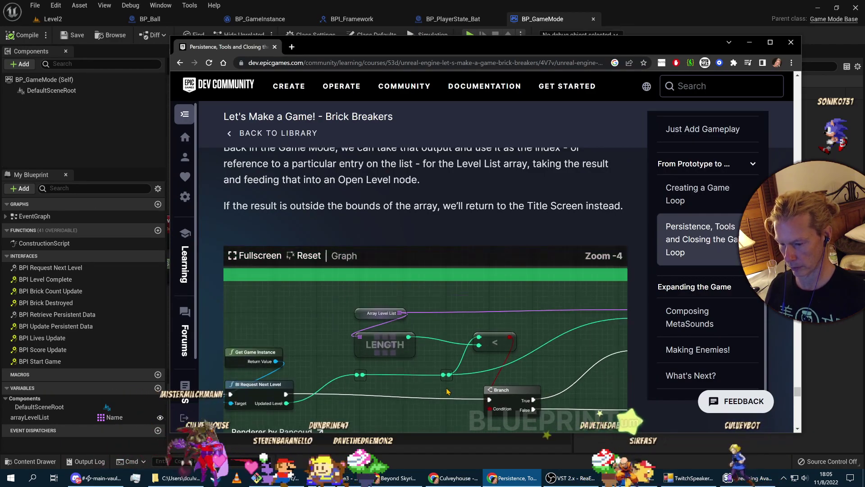
{"action": "right_click_drag", "start_coordinate": [521, 393], "coordinate": [441, 359]}
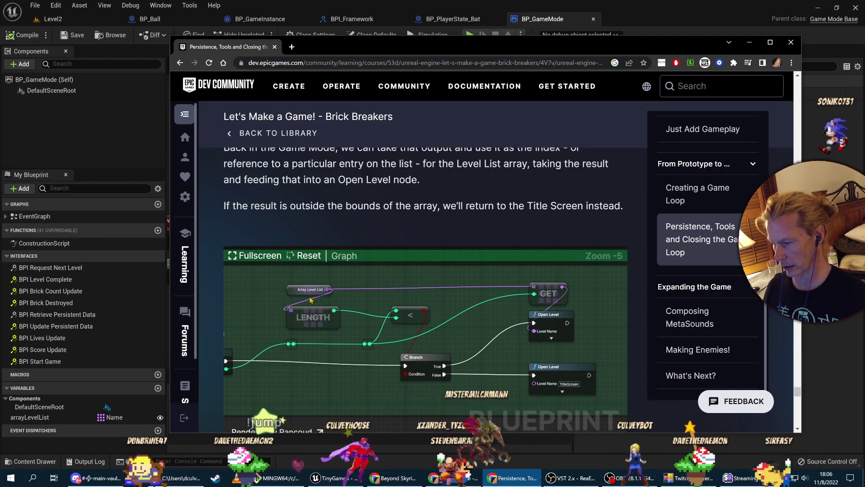
Back in Unreal Editor, add a getter for arrayLevelList and place it above the BPI Request Next Level node.
{"action": "key", "text": "alt+Tab"}
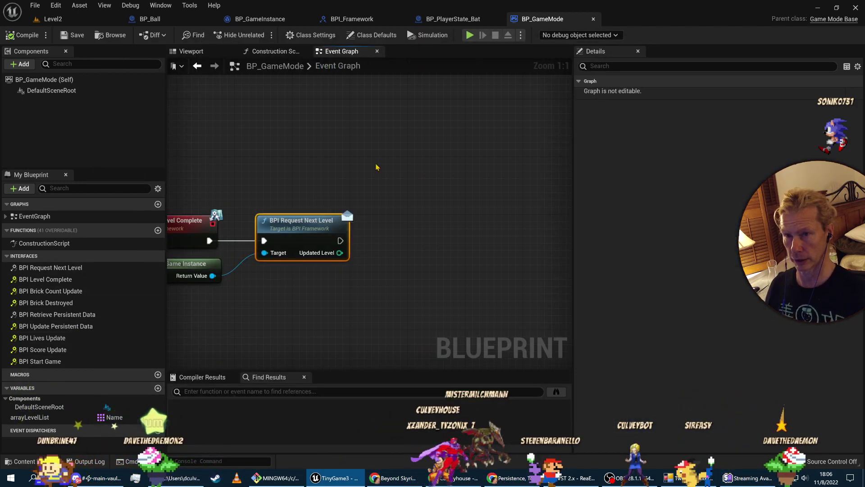
{"action": "left_click_drag", "start_coordinate": [30, 417], "coordinate": [285, 144]}
{"action": "left_click", "coordinate": [319, 160]}
{"action": "right_click_drag", "start_coordinate": [396, 247], "coordinate": [466, 258]}
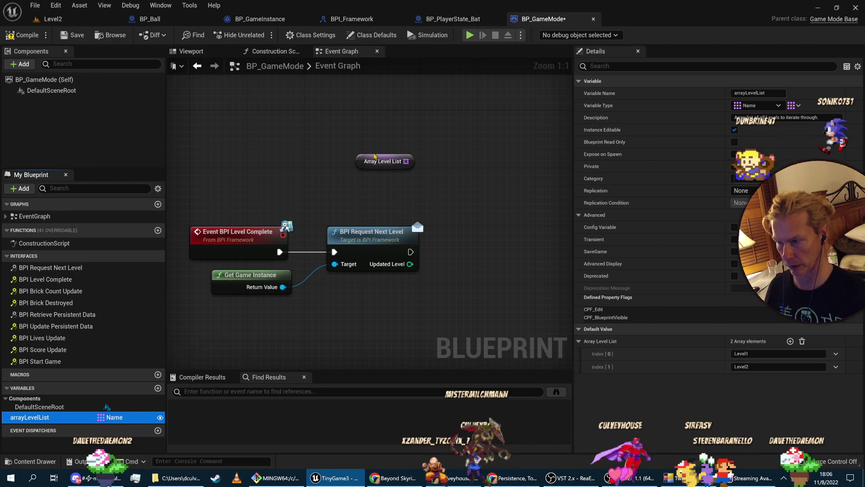
{"action": "left_click_drag", "start_coordinate": [356, 161], "coordinate": [297, 130]}
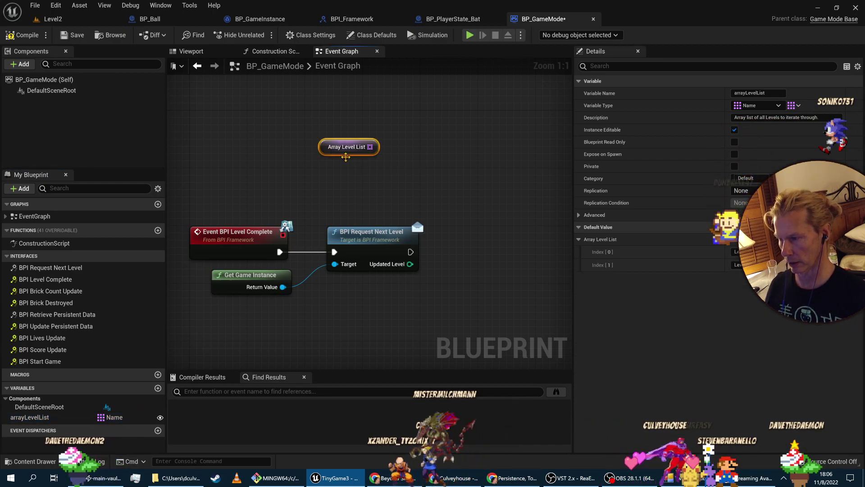
{"action": "left_click_drag", "start_coordinate": [376, 149], "coordinate": [456, 198]}
{"action": "key", "text": "Escape"}
Reread the tutorial's explanation of indexing the Level List array and examine the Length, Get, Branch and Open Level nodes in its graph.
{"action": "key", "text": "alt+Tab"}
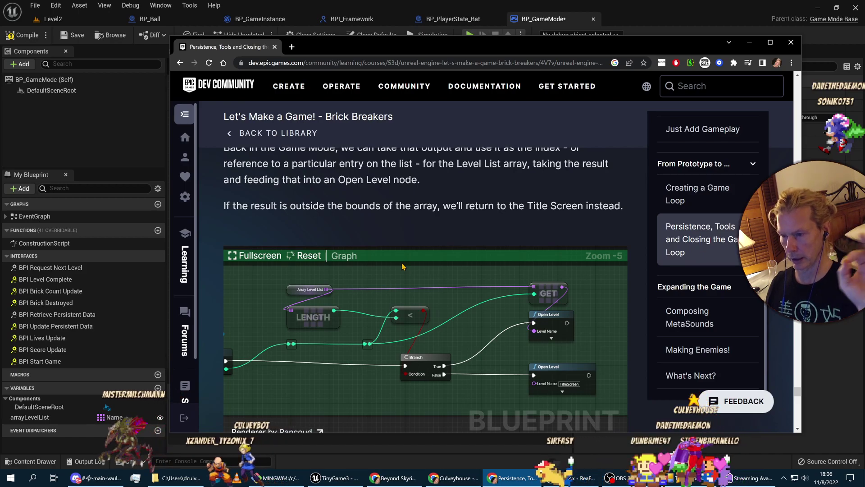
{"action": "scroll", "coordinate": [455, 266], "scroll_direction": "up", "scroll_amount": 1}
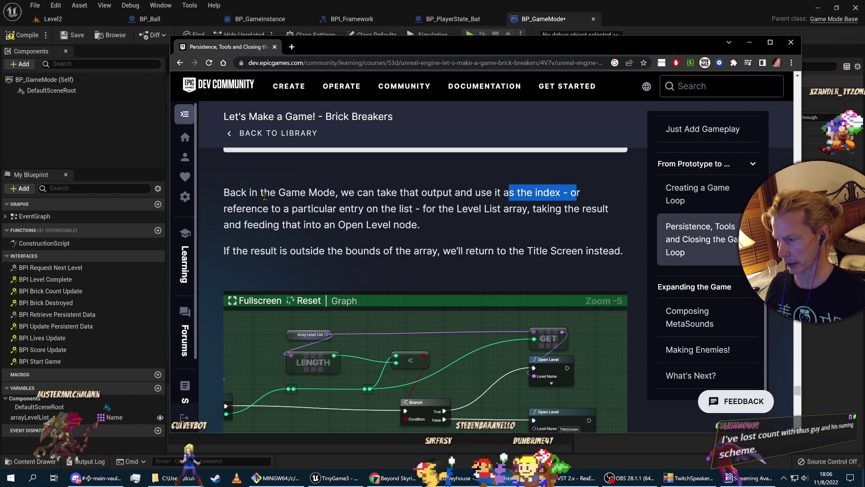
{"action": "left_click_drag", "start_coordinate": [252, 212], "coordinate": [406, 213]}
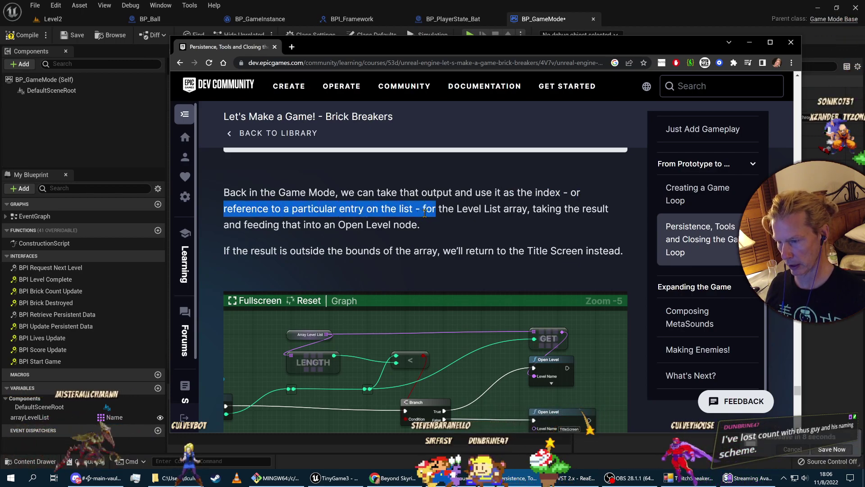
{"action": "left_click", "coordinate": [487, 241]}
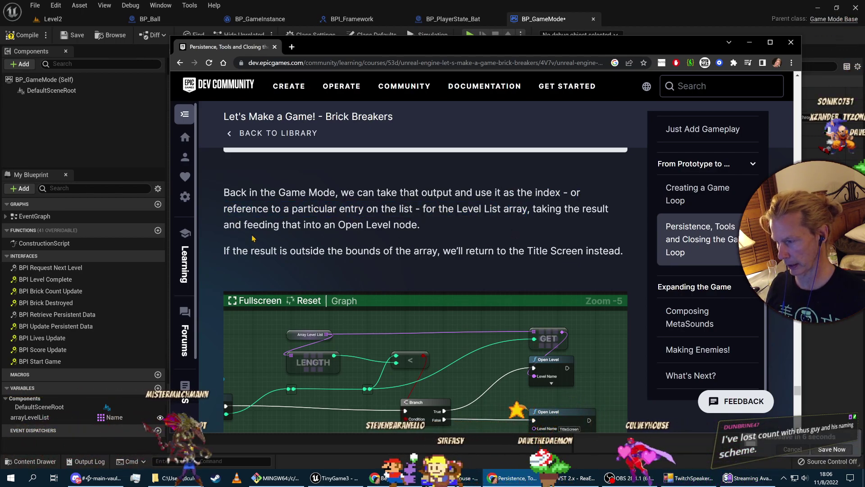
{"action": "scroll", "coordinate": [587, 341], "scroll_direction": "down", "scroll_amount": 1}
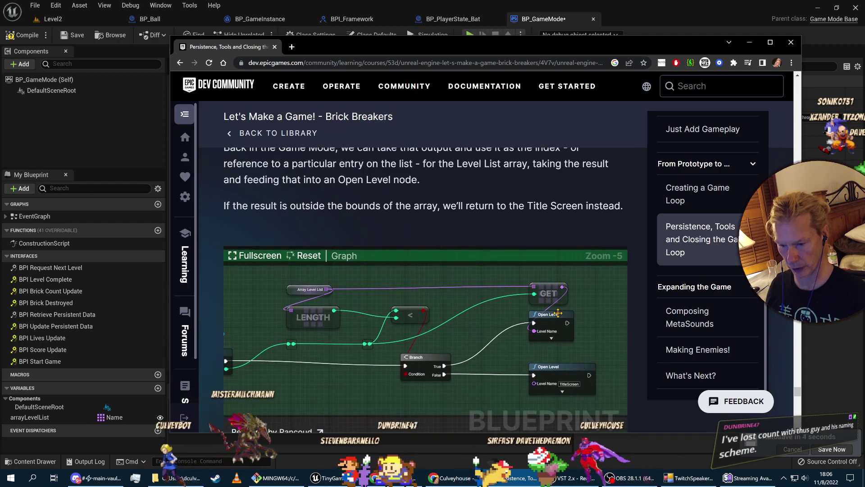
{"action": "key", "text": "alt+Tab"}
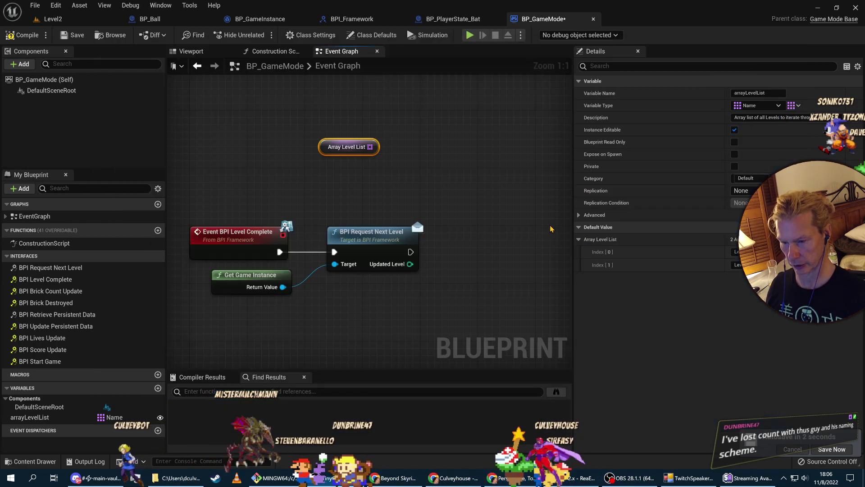
{"action": "key", "text": "alt+Tab"}
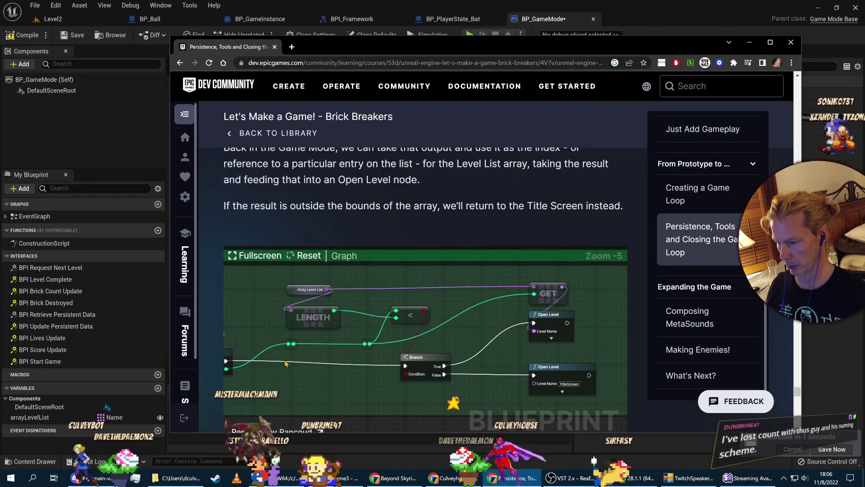
{"action": "left_click_drag", "start_coordinate": [285, 363], "coordinate": [346, 338]}
In Unreal Editor, feed Array Level List into a new array Length node and line both up above the BPI Request Next Level node.
{"action": "key", "text": "alt+Tab"}
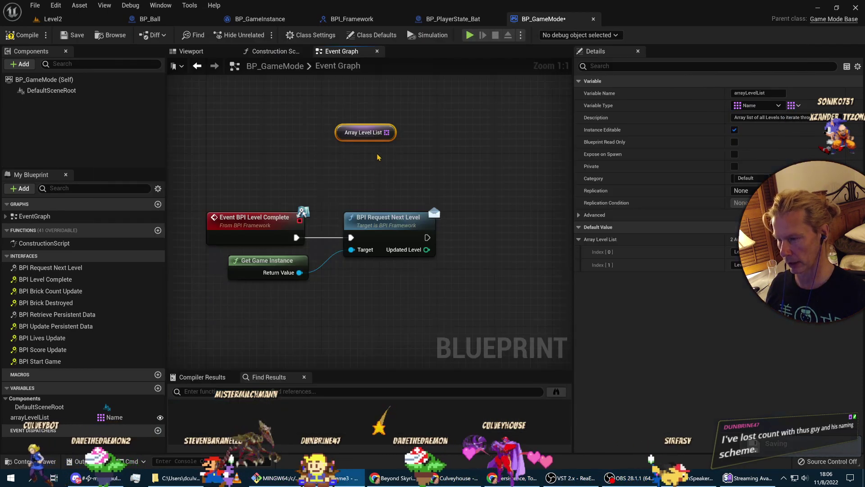
{"action": "left_click_drag", "start_coordinate": [386, 132], "coordinate": [401, 154]}
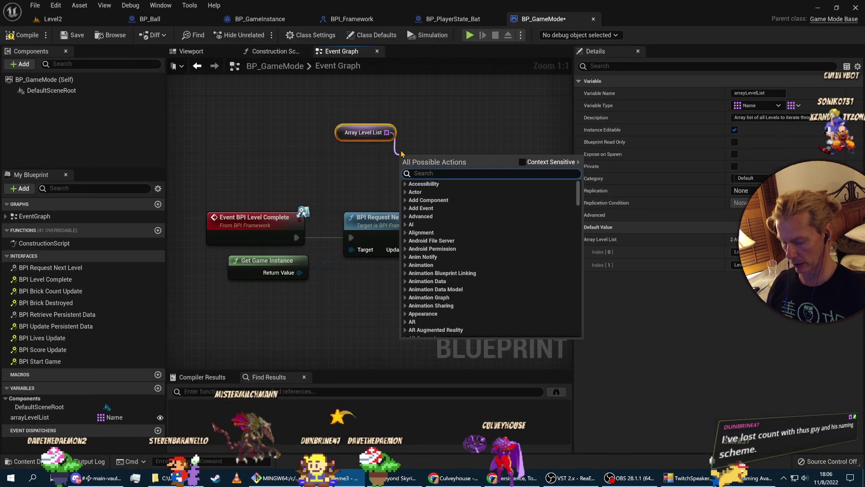
{"action": "type", "text": "array length"}
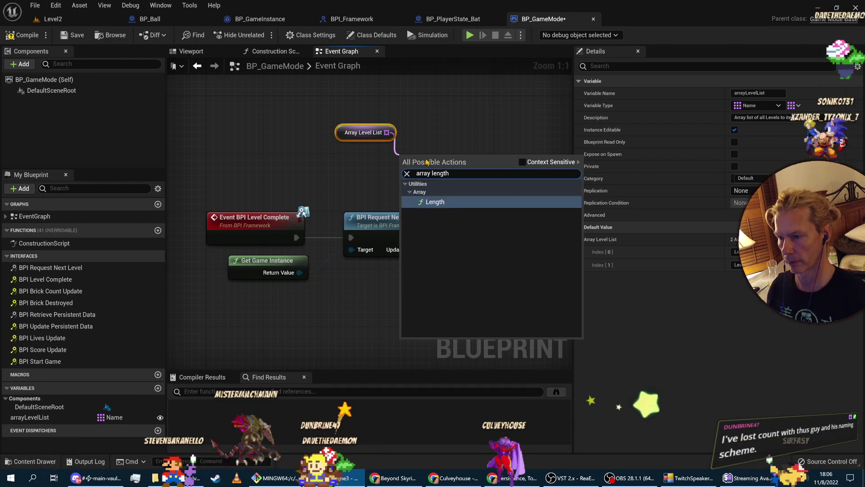
{"action": "left_click", "coordinate": [433, 202]}
{"action": "right_click_drag", "start_coordinate": [372, 199], "coordinate": [329, 265]}
{"action": "left_click_drag", "start_coordinate": [296, 206], "coordinate": [216, 200]}
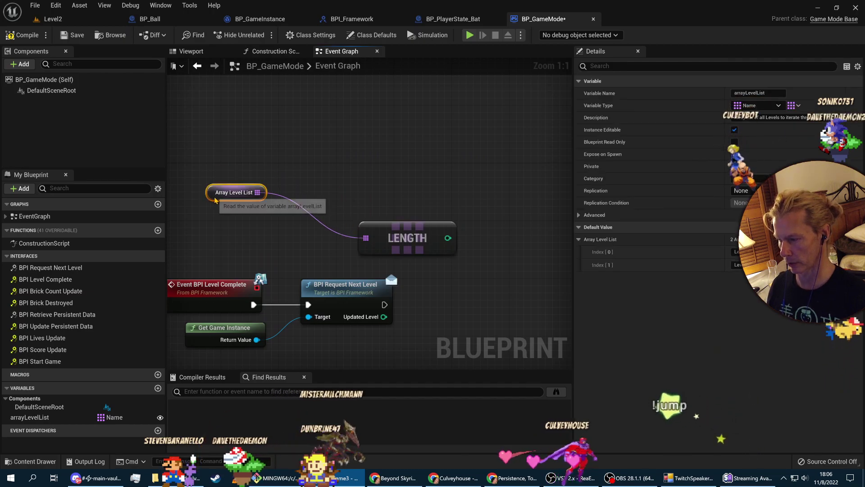
{"action": "left_click_drag", "start_coordinate": [380, 230], "coordinate": [315, 184]}
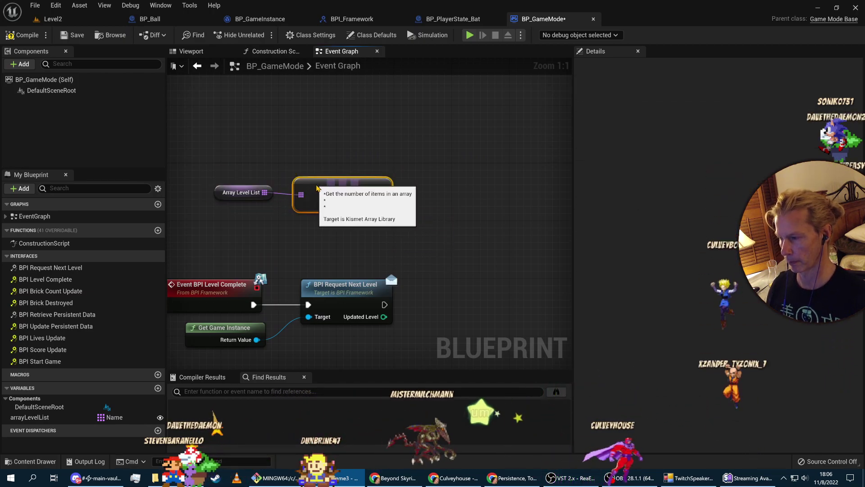
{"action": "right_click_drag", "start_coordinate": [415, 302], "coordinate": [466, 241]}
Examine the tutorial's Complete Level graph from the Request Next Level node through Length, the less-than comparison and Branch, comparing it with BP_GameMode's graph.
{"action": "key", "text": "alt+Tab"}
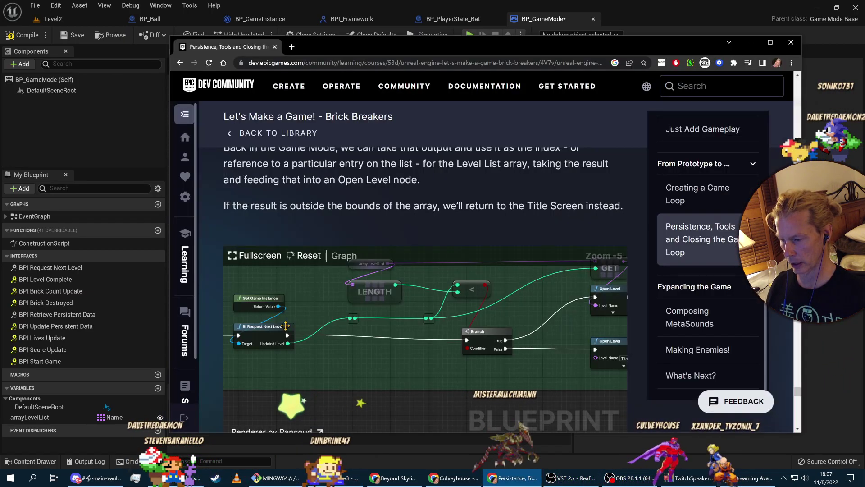
{"action": "key", "text": "alt+Tab"}
{"action": "right_click_drag", "start_coordinate": [438, 287], "coordinate": [314, 306]}
{"action": "key", "text": "alt+Tab"}
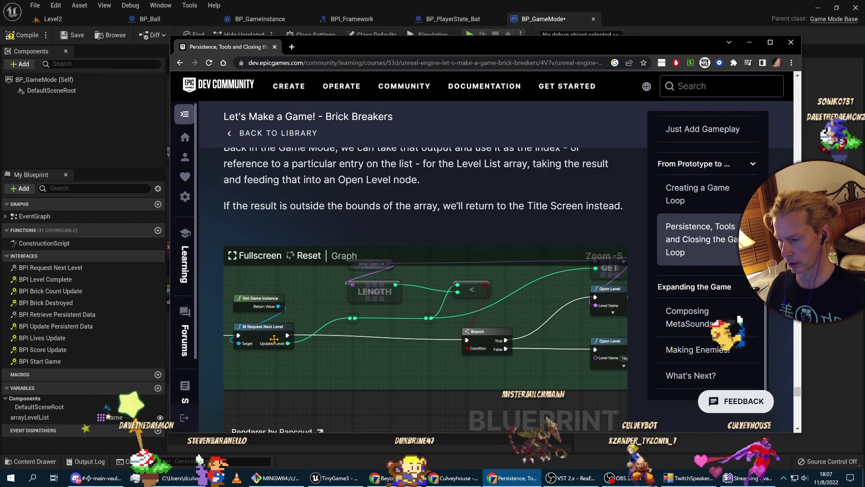
{"action": "left_click_drag", "start_coordinate": [324, 318], "coordinate": [306, 332]}
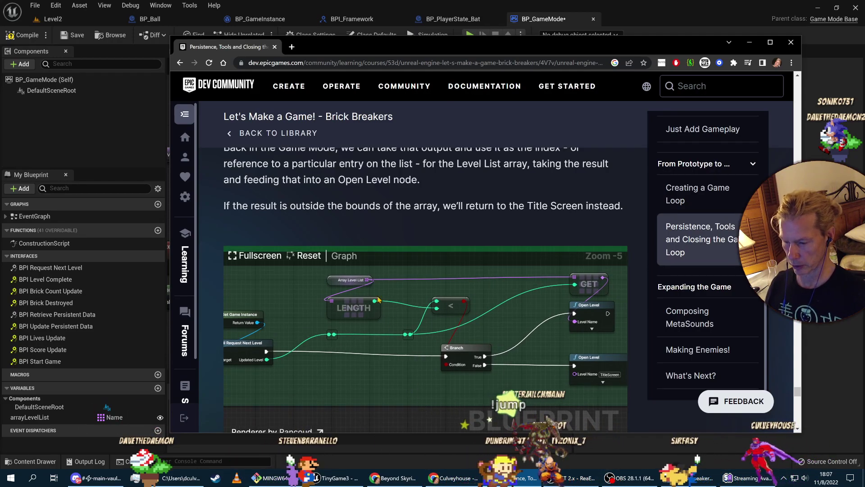
{"action": "scroll", "coordinate": [431, 315], "scroll_direction": "up", "scroll_amount": 1}
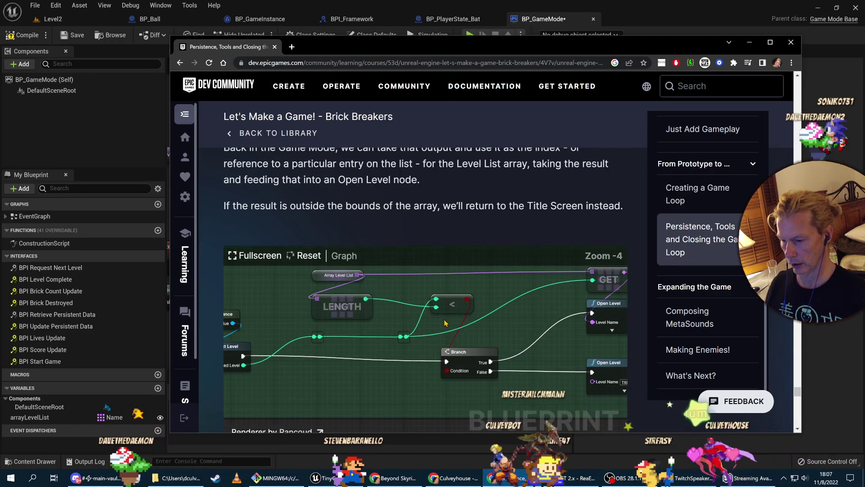
{"action": "scroll", "coordinate": [352, 360], "scroll_direction": "down", "scroll_amount": 1}
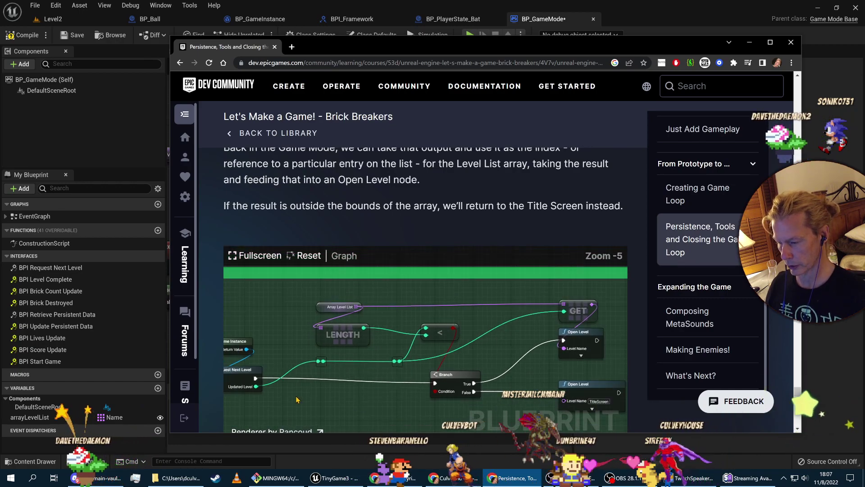
{"action": "left_click_drag", "start_coordinate": [296, 400], "coordinate": [339, 374]}
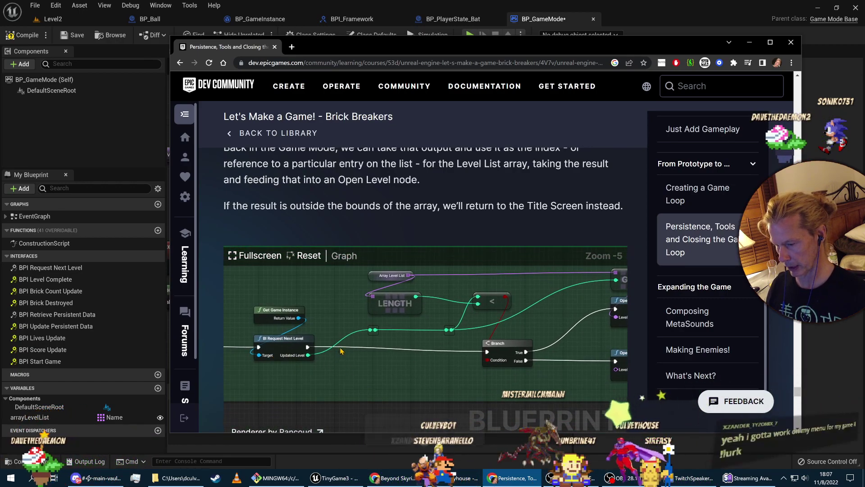
{"action": "key", "text": "alt+Tab"}
{"action": "key", "text": "alt+Tab"}
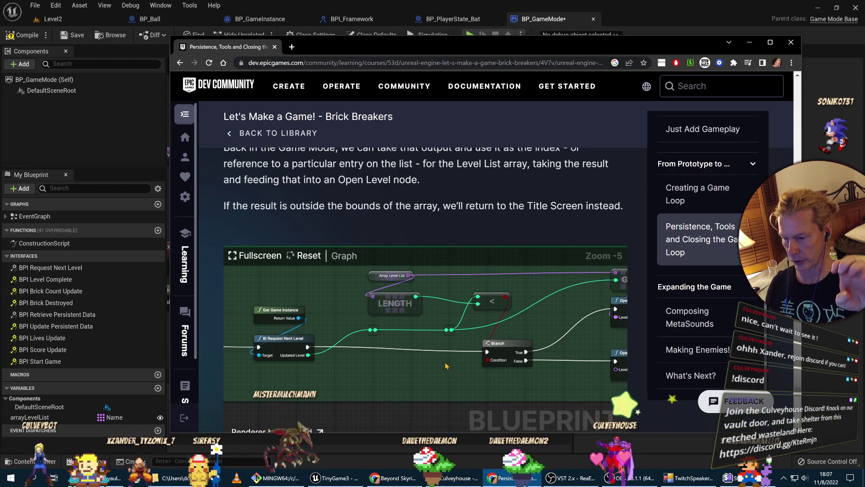
Study how the tutorial wires Updated Level and Length into the less-than node, and how Get and Branch feed the two Open Level nodes.
{"action": "scroll", "coordinate": [420, 372], "scroll_direction": "up", "scroll_amount": 1}
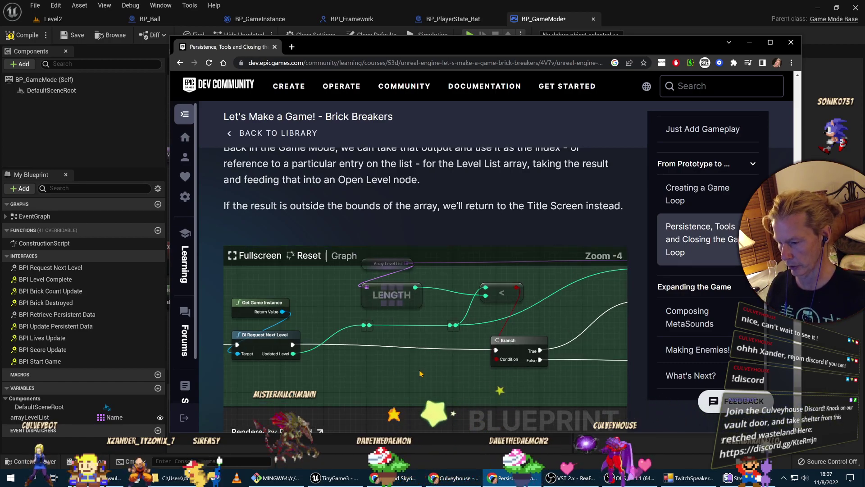
{"action": "right_click_drag", "start_coordinate": [356, 382], "coordinate": [350, 388]}
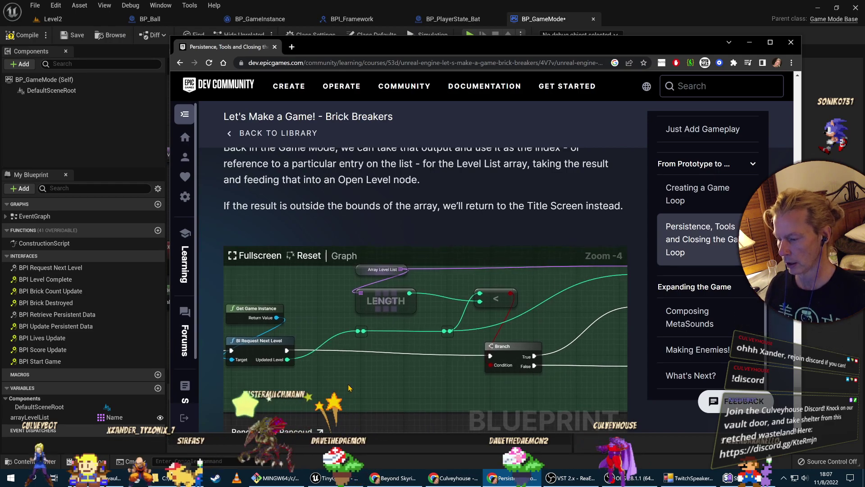
{"action": "right_click_drag", "start_coordinate": [327, 361], "coordinate": [289, 381]}
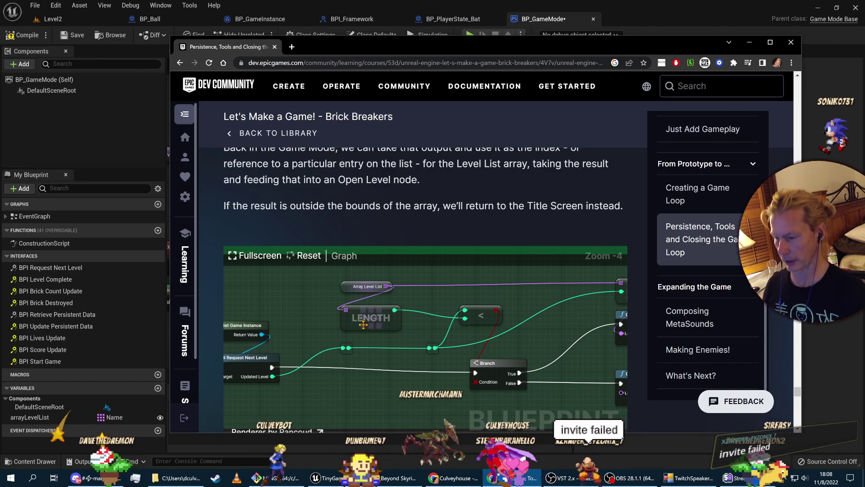
{"action": "left_click_drag", "start_coordinate": [392, 338], "coordinate": [281, 338]}
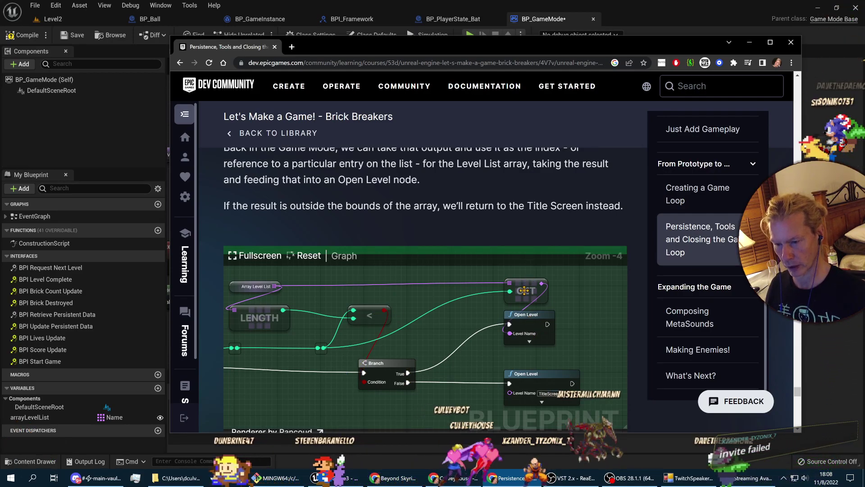
{"action": "left_click_drag", "start_coordinate": [322, 346], "coordinate": [393, 368]}
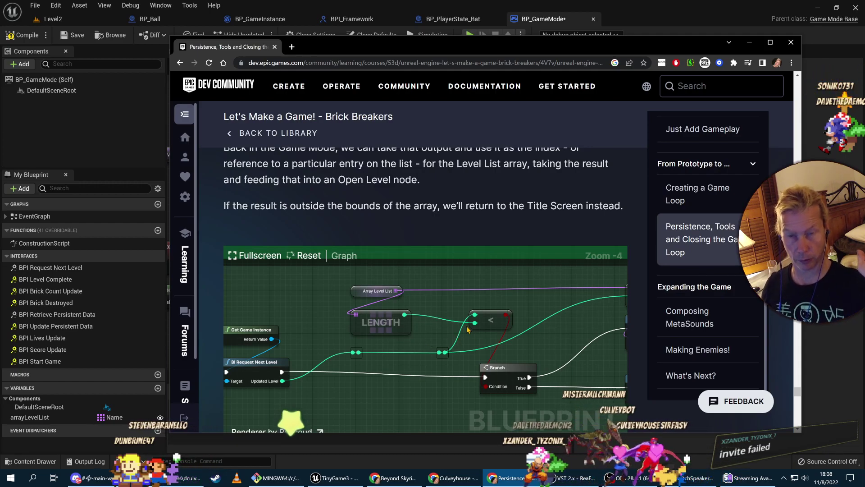
{"action": "left_click_drag", "start_coordinate": [385, 330], "coordinate": [339, 329]}
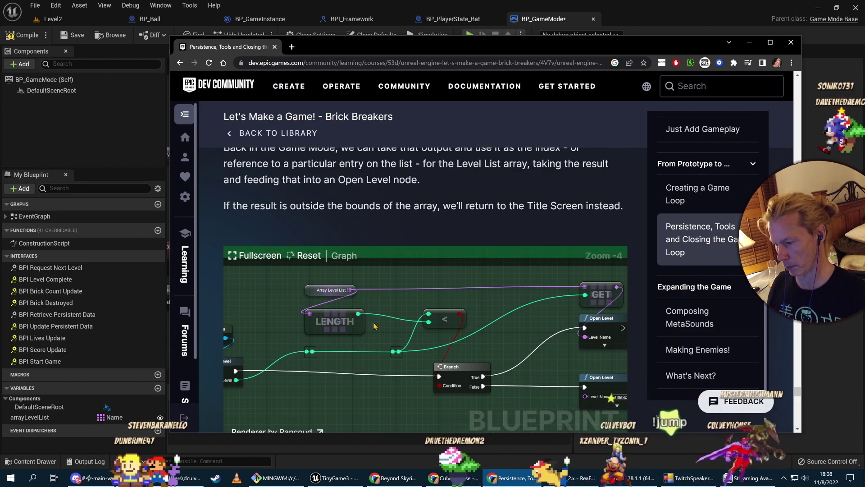
{"action": "left_click_drag", "start_coordinate": [434, 322], "coordinate": [378, 319]}
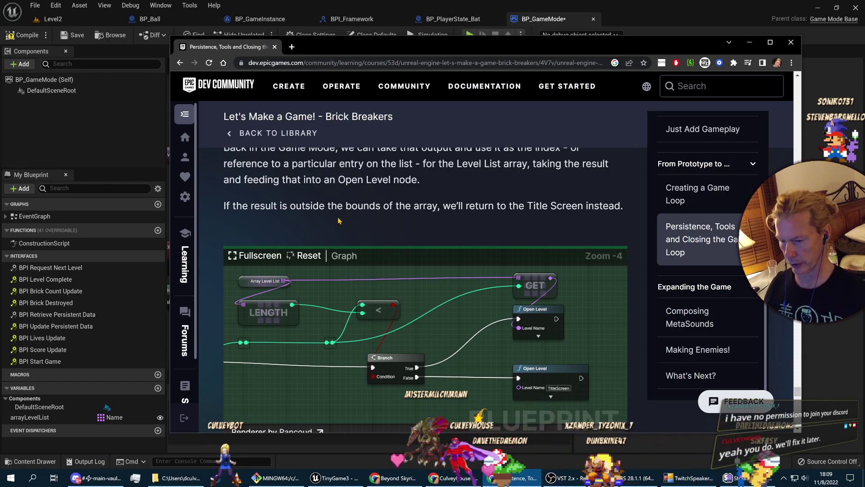
{"action": "left_click_drag", "start_coordinate": [460, 316], "coordinate": [480, 319]}
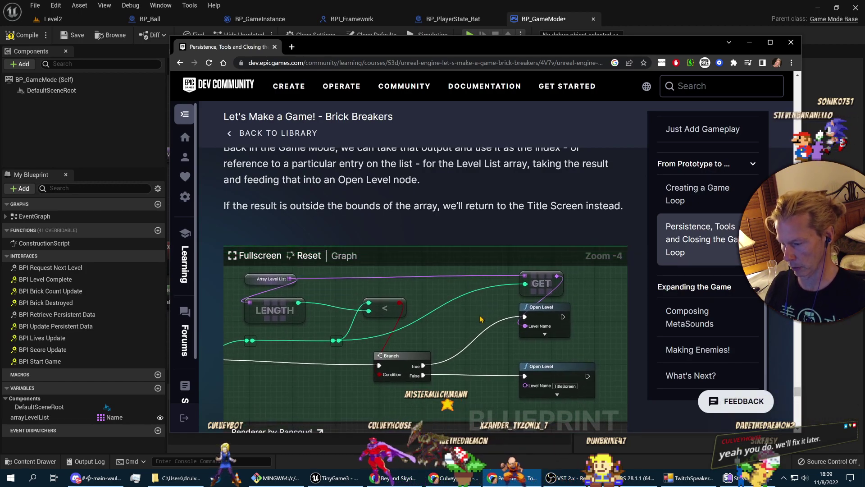
{"action": "left_click_drag", "start_coordinate": [360, 317], "coordinate": [361, 318]}
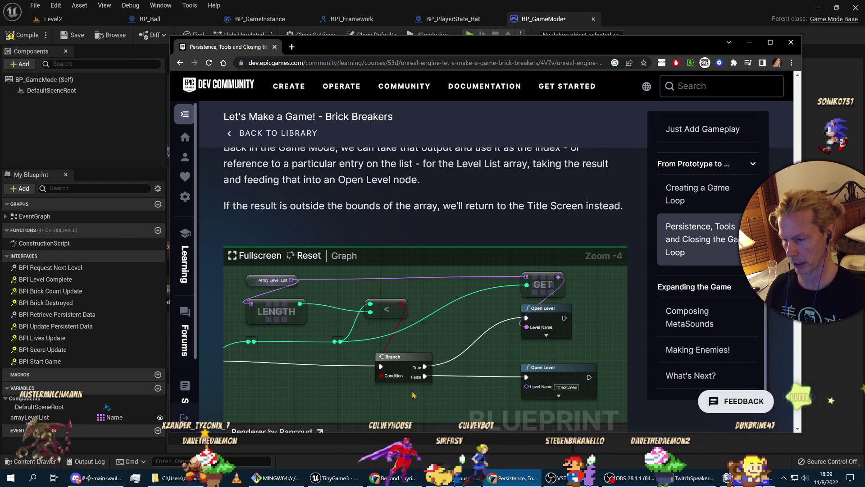
{"action": "left_click_drag", "start_coordinate": [287, 388], "coordinate": [385, 363]}
In Unreal Editor, feed Updated Level through a reroute node into a new less-than node placed level with Length.
{"action": "key", "text": "alt+Tab"}
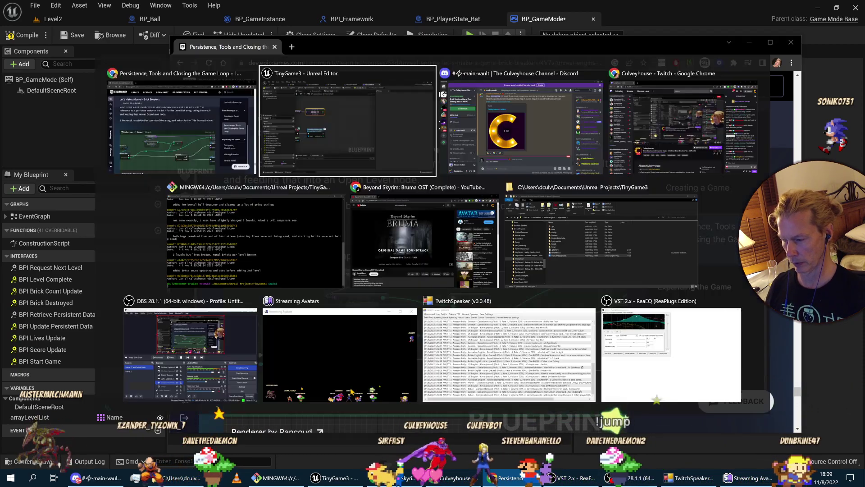
{"action": "key", "text": "alt+Tab"}
{"action": "key", "text": "alt+Tab"}
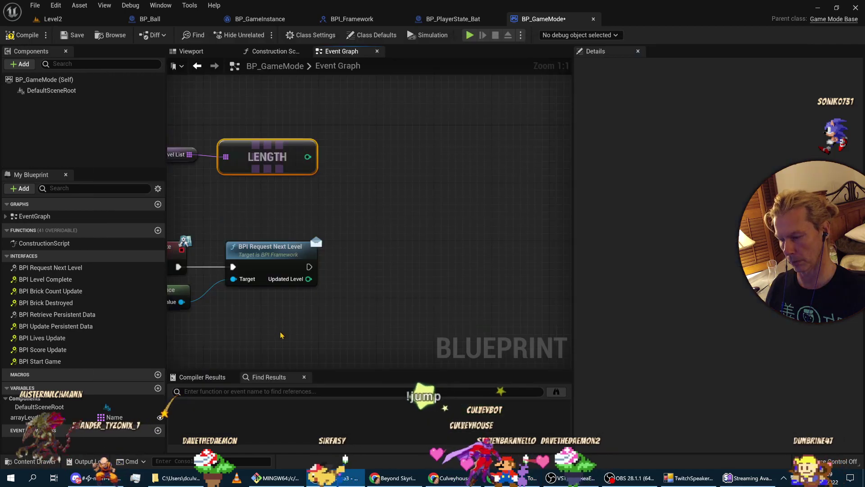
{"action": "left_click_drag", "start_coordinate": [308, 278], "coordinate": [377, 230]}
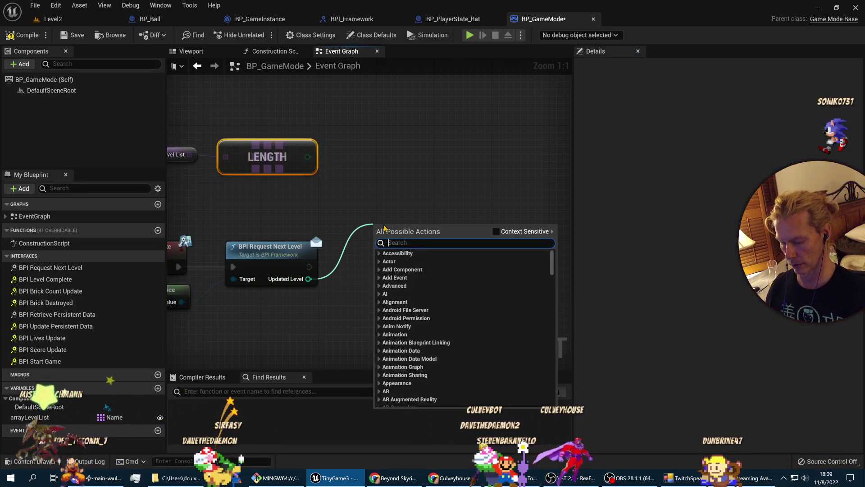
{"action": "type", "text": "<"}
{"action": "key", "text": "Return"}
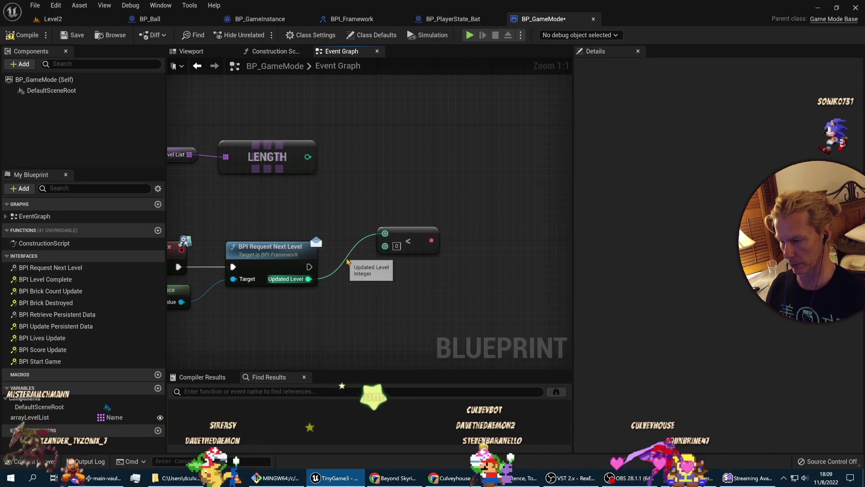
{"action": "left_click_drag", "start_coordinate": [398, 227], "coordinate": [442, 148]}
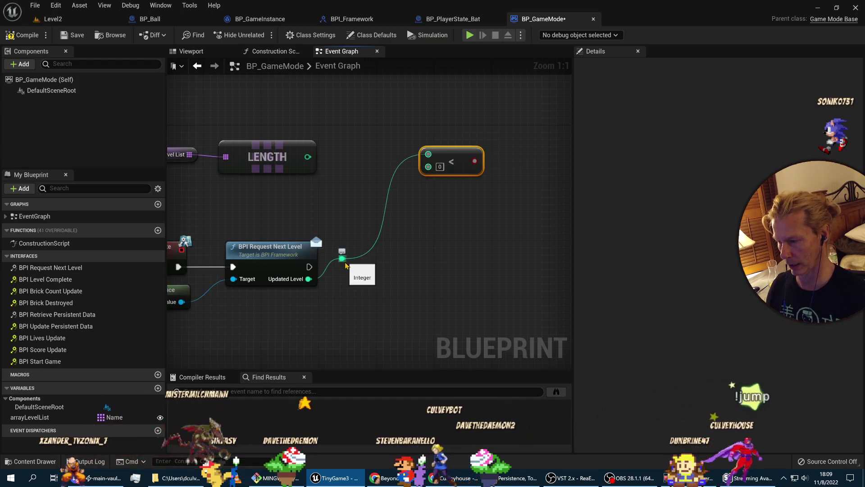
{"action": "left_click_drag", "start_coordinate": [342, 261], "coordinate": [365, 224]}
Check the tutorial's comparison wiring and, back in Unreal Editor, connect the Length output to the less-than node's second input.
{"action": "key", "text": "alt+Tab"}
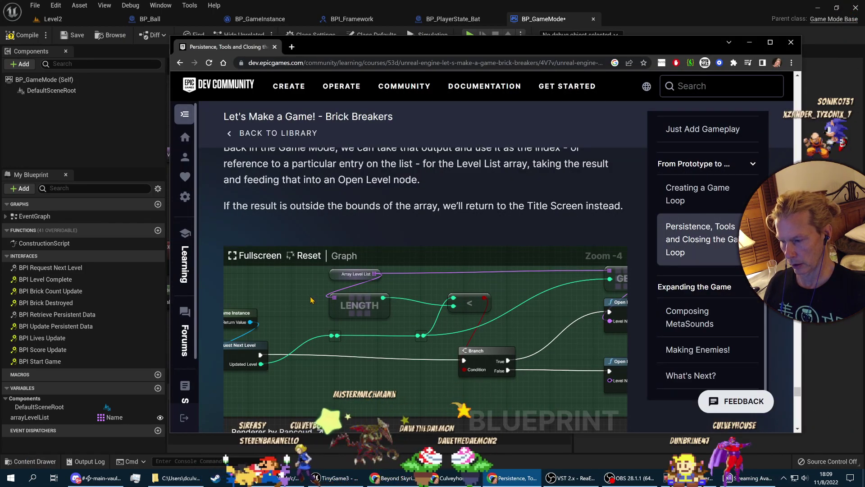
{"action": "key", "text": "alt+Tab"}
{"action": "key", "text": "alt+Tab"}
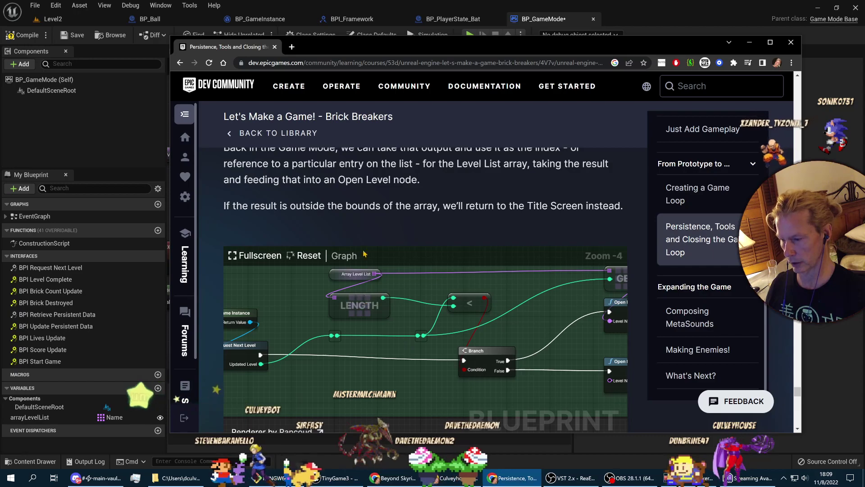
{"action": "key", "text": "alt+Tab"}
{"action": "left_click_drag", "start_coordinate": [308, 157], "coordinate": [433, 170]}
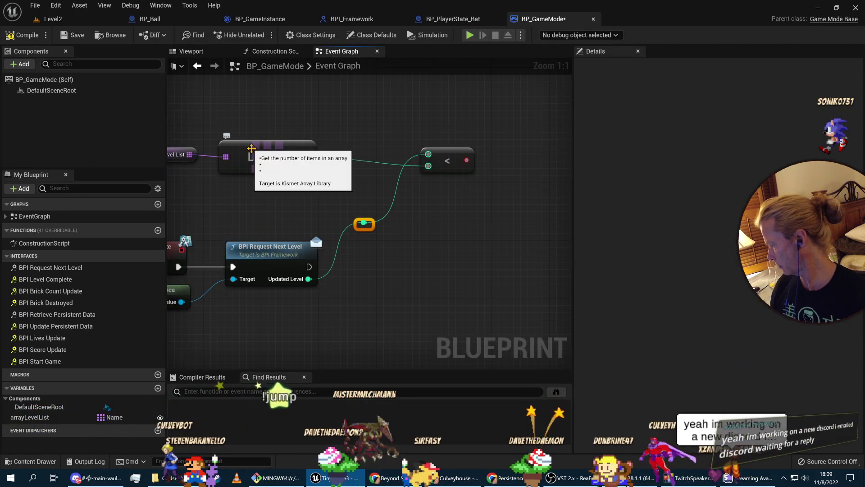
Line up the Length and Array Level List nodes above BPI Request Next Level and compile BP_GameMode.
{"action": "right_click_drag", "start_coordinate": [252, 149], "coordinate": [311, 185]}
{"action": "left_click_drag", "start_coordinate": [323, 190], "coordinate": [323, 197]}
{"action": "left_click_drag", "start_coordinate": [201, 189], "coordinate": [220, 202]}
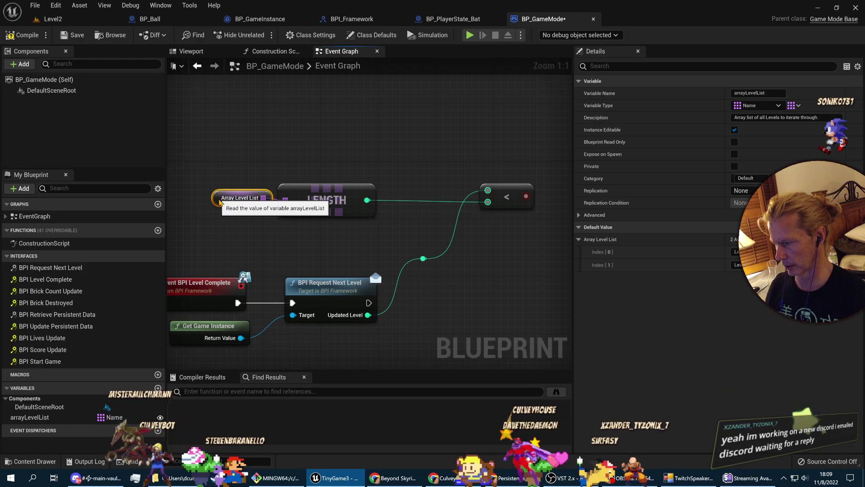
{"action": "right_click_drag", "start_coordinate": [347, 234], "coordinate": [304, 226]}
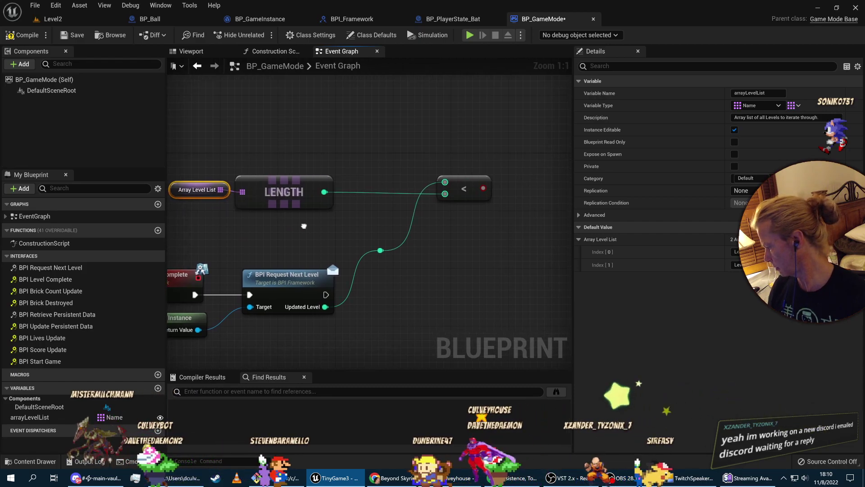
{"action": "right_click_drag", "start_coordinate": [304, 226], "coordinate": [331, 243]}
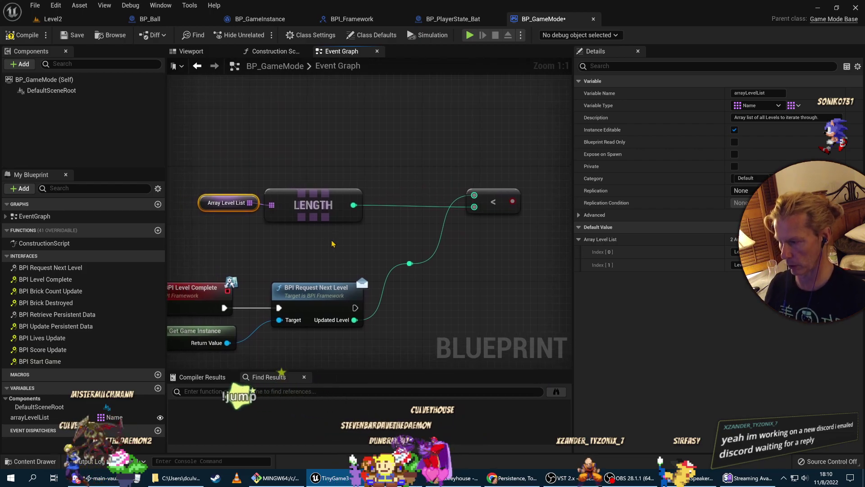
{"action": "left_click", "coordinate": [27, 36]}
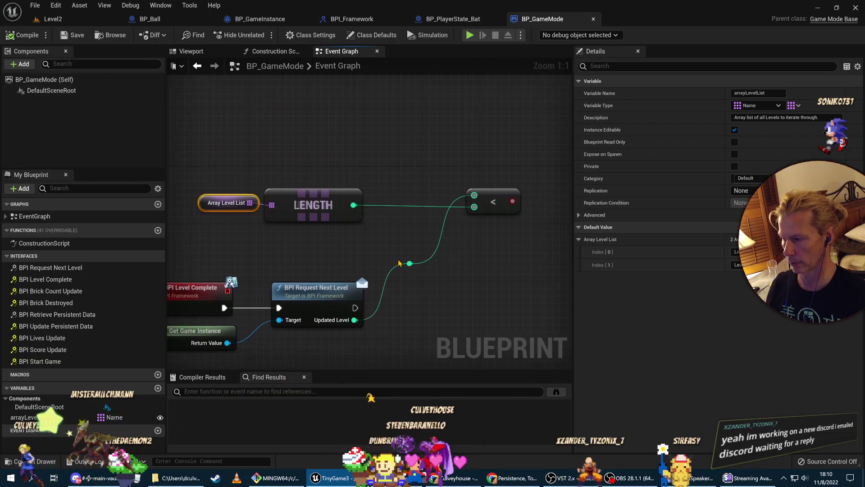
Following the tutorial graph, add a Branch in Unreal Editor with the less-than result as its Condition, and move the less-than node closer to Length.
{"action": "right_click_drag", "start_coordinate": [413, 286], "coordinate": [342, 292]}
{"action": "key", "text": "alt+Tab"}
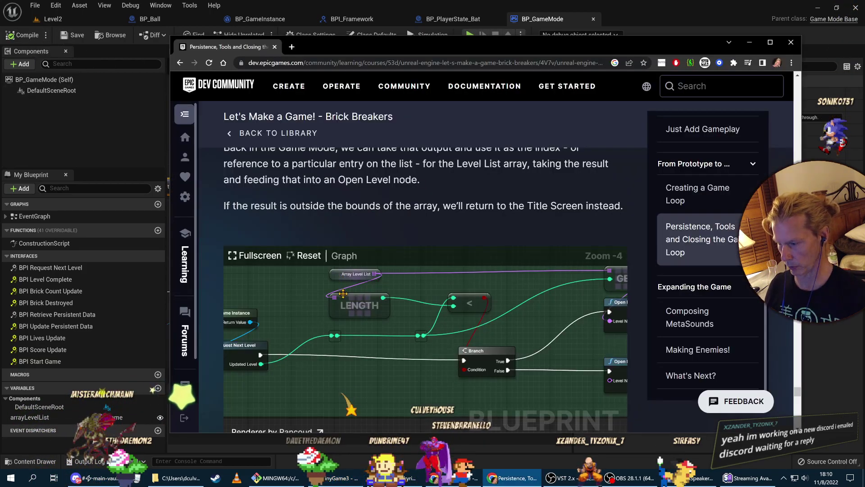
{"action": "key", "text": "alt+Tab"}
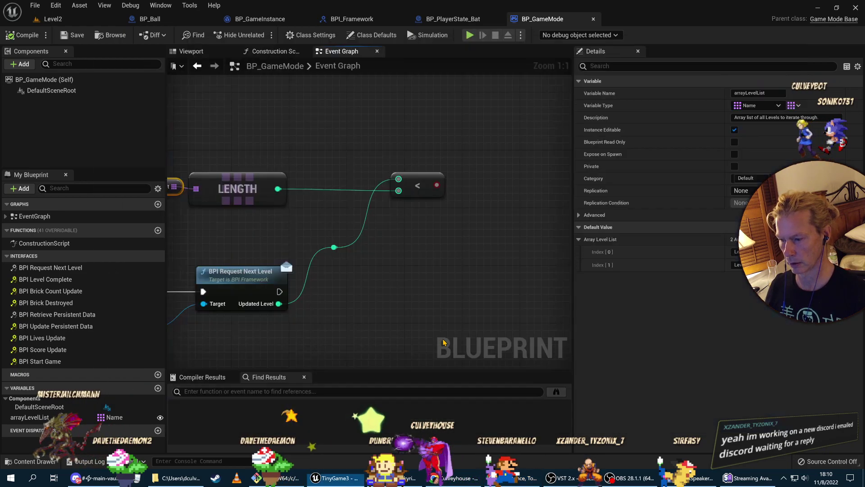
{"action": "key", "text": "alt+Tab"}
{"action": "key", "text": "alt+Tab"}
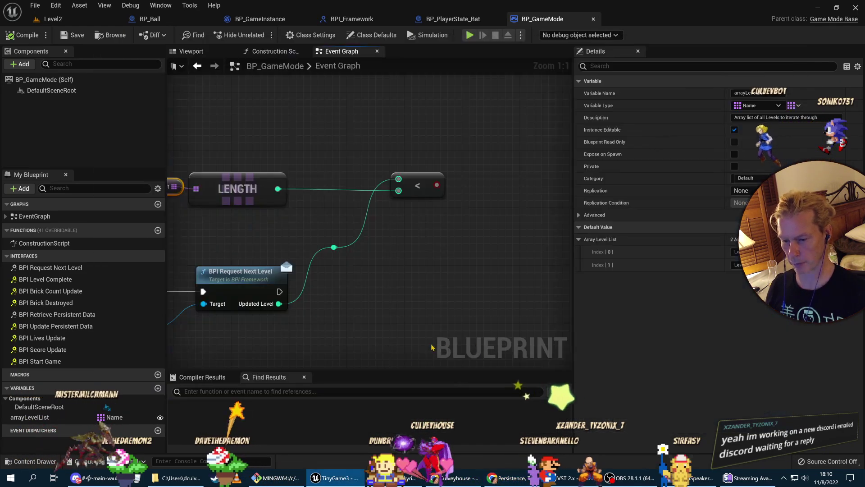
{"action": "left_click_drag", "start_coordinate": [436, 185], "coordinate": [368, 292]}
{"action": "type", "text": "branch"}
{"action": "key", "text": "Return"}
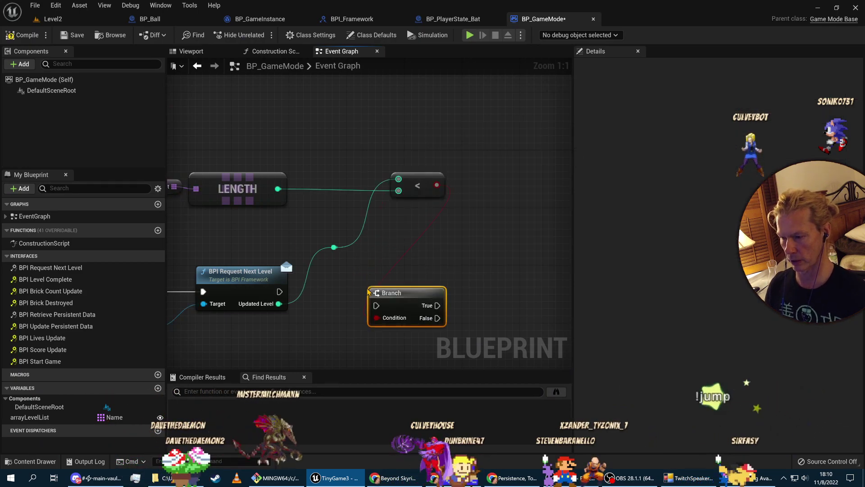
{"action": "left_click_drag", "start_coordinate": [397, 298], "coordinate": [462, 227]}
{"action": "left_click_drag", "start_coordinate": [418, 184], "coordinate": [367, 182]}
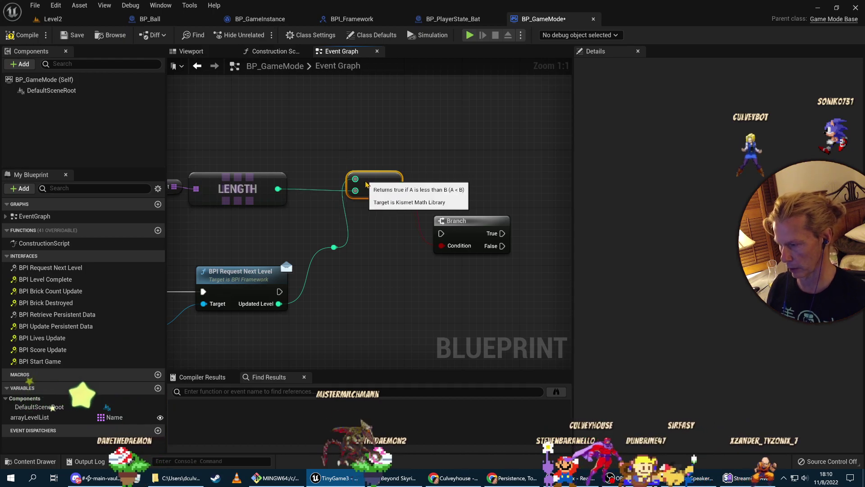
Move the Branch level with BPI Request Next Level and connect that node's execution output to it.
{"action": "right_click_drag", "start_coordinate": [390, 292], "coordinate": [371, 265]}
{"action": "left_click_drag", "start_coordinate": [460, 205], "coordinate": [422, 257]}
{"action": "left_click_drag", "start_coordinate": [265, 269], "coordinate": [405, 261]}
Check the tutorial's Branch wiring and, back in Unreal Editor, add an Open Level (by Name) node on the Branch's True output.
{"action": "right_click_drag", "start_coordinate": [386, 328], "coordinate": [305, 309]}
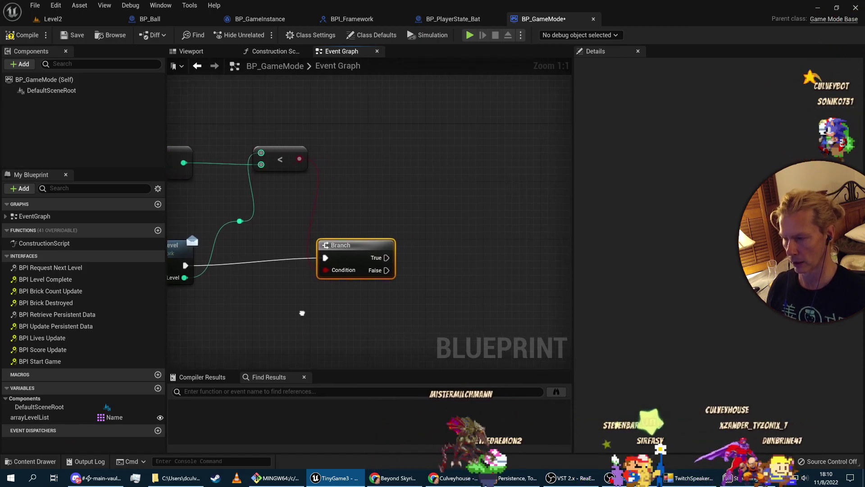
{"action": "key", "text": "alt+Tab"}
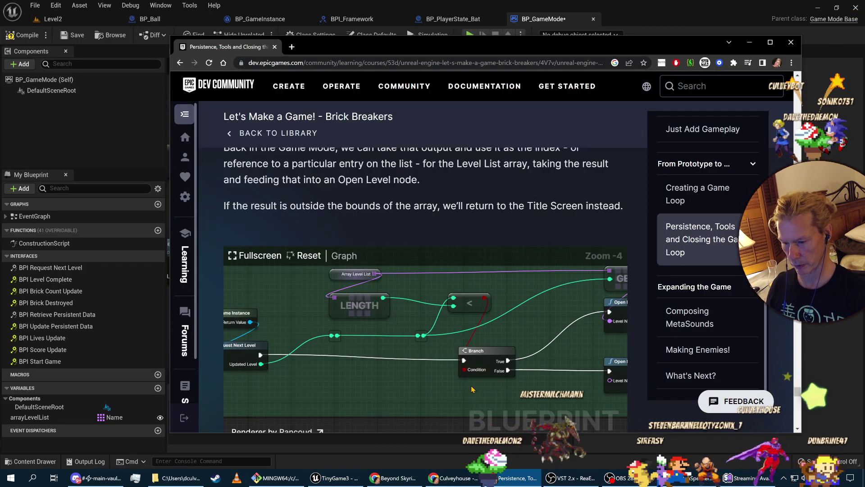
{"action": "key", "text": "alt+Tab"}
{"action": "right_click_drag", "start_coordinate": [341, 256], "coordinate": [322, 275]}
{"action": "right_click_drag", "start_coordinate": [328, 230], "coordinate": [425, 213]}
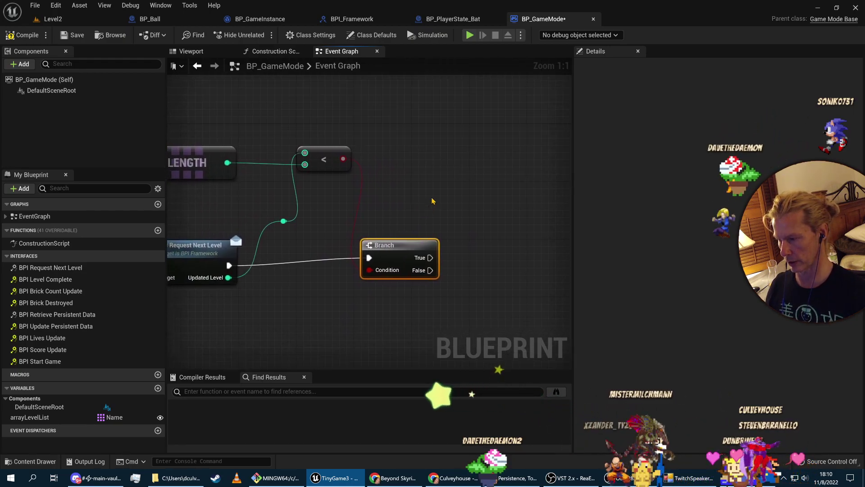
{"action": "left_click", "coordinate": [194, 171]}
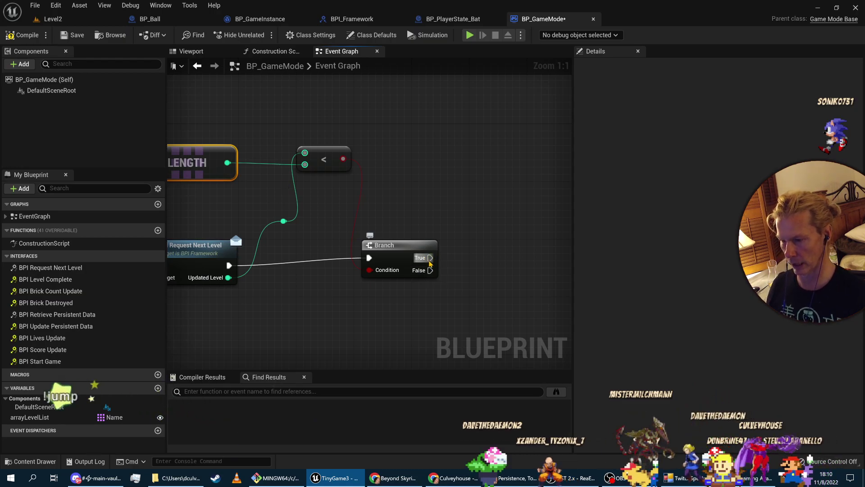
{"action": "left_click_drag", "start_coordinate": [505, 176], "coordinate": [505, 174]}
{"action": "type", "text": "open"}
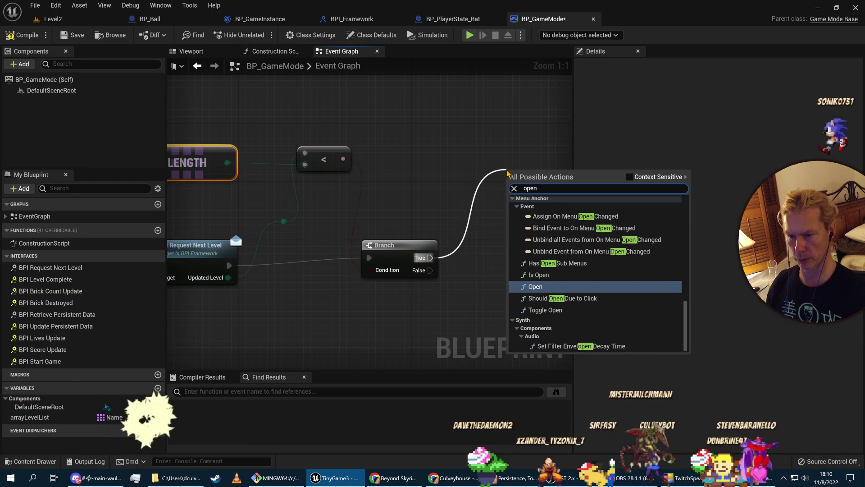
{"action": "type", "text": " leve"}
{"action": "left_click", "coordinate": [594, 245]}
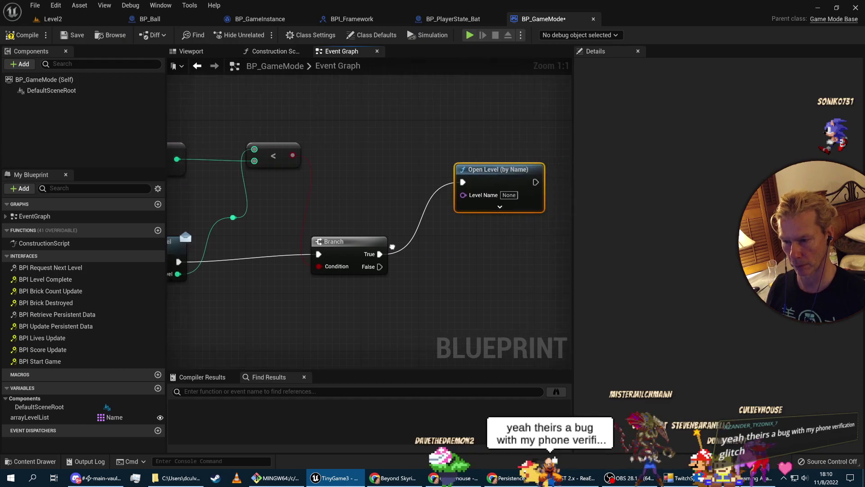
{"action": "left_click_drag", "start_coordinate": [415, 171], "coordinate": [407, 171]}
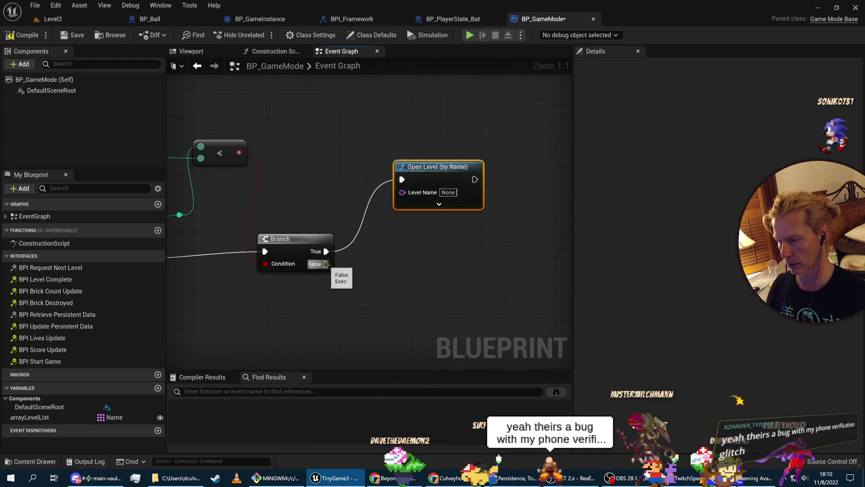
Add a second Open Level (by Name) node on the Branch's False output and stack the two Open Level nodes in line.
{"action": "left_click_drag", "start_coordinate": [394, 299], "coordinate": [394, 299]}
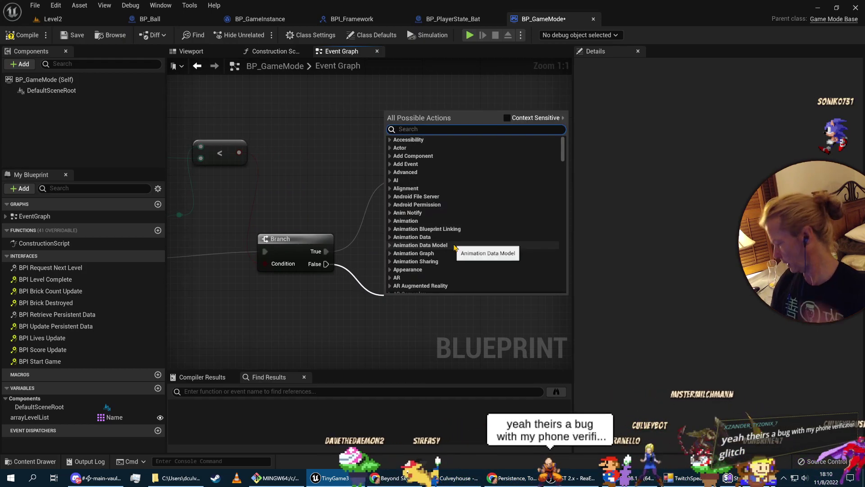
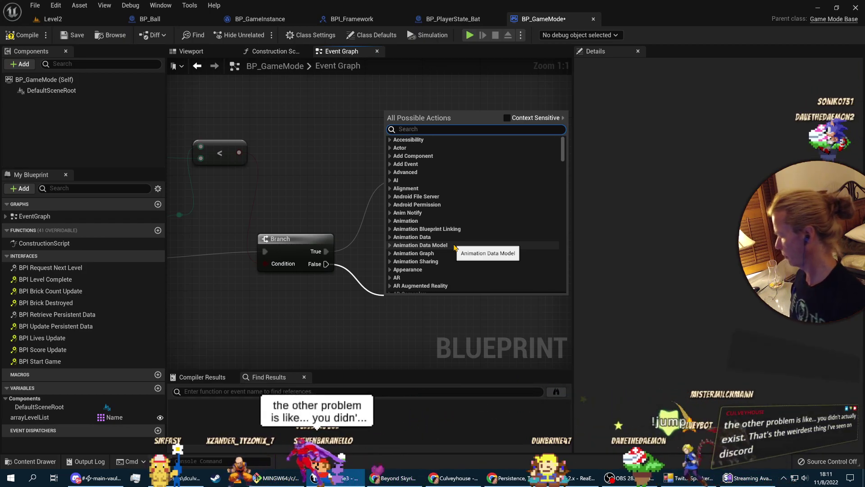
{"action": "type", "text": "open level"}
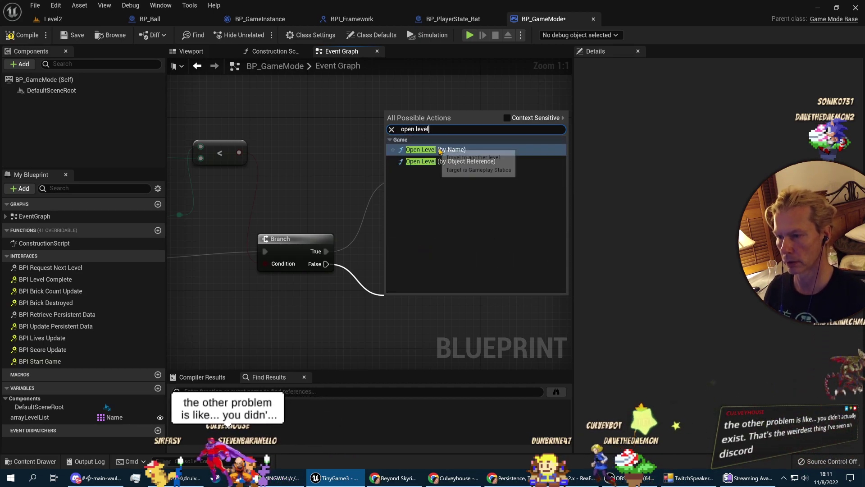
{"action": "key", "text": "Return"}
{"action": "left_click_drag", "start_coordinate": [428, 307], "coordinate": [427, 256]}
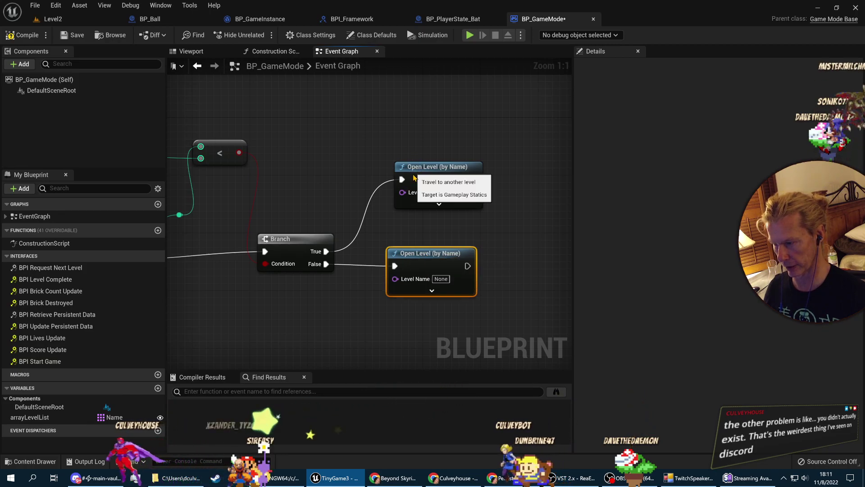
{"action": "left_click_drag", "start_coordinate": [411, 175], "coordinate": [411, 204]}
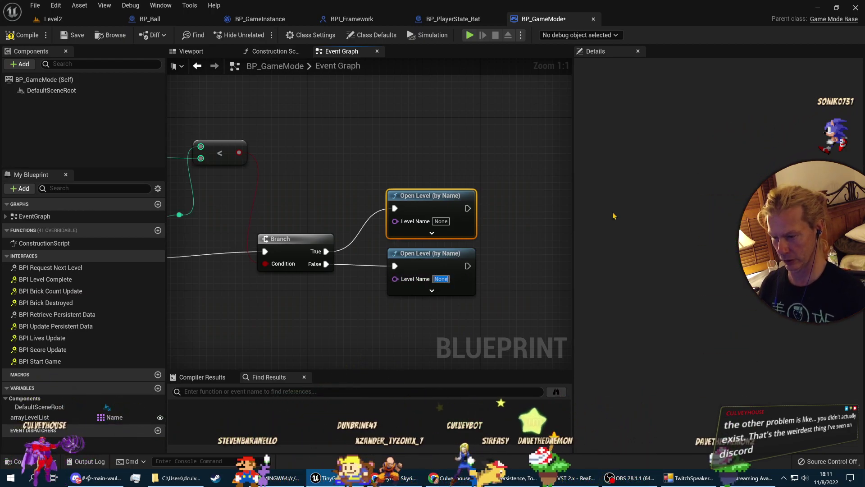
Set the Level Name of the False branch's Open Level node to TitleScreen.
{"action": "type", "text": "Title"}
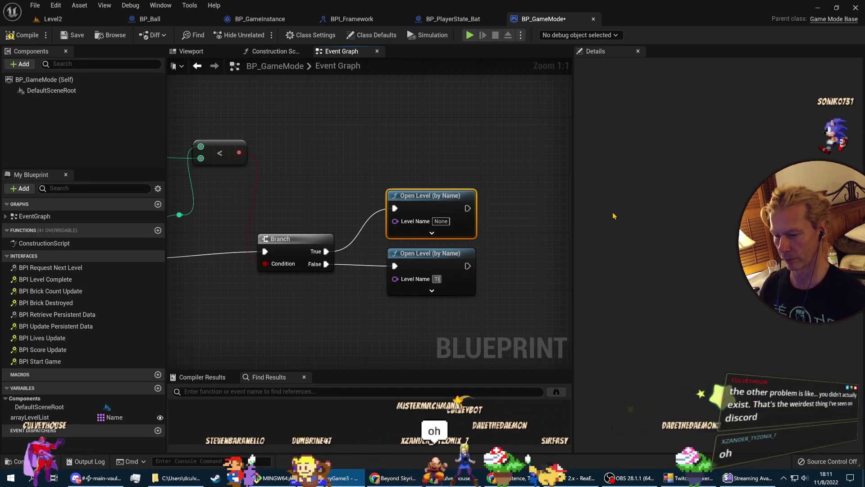
{"action": "type", "text": "Screen"}
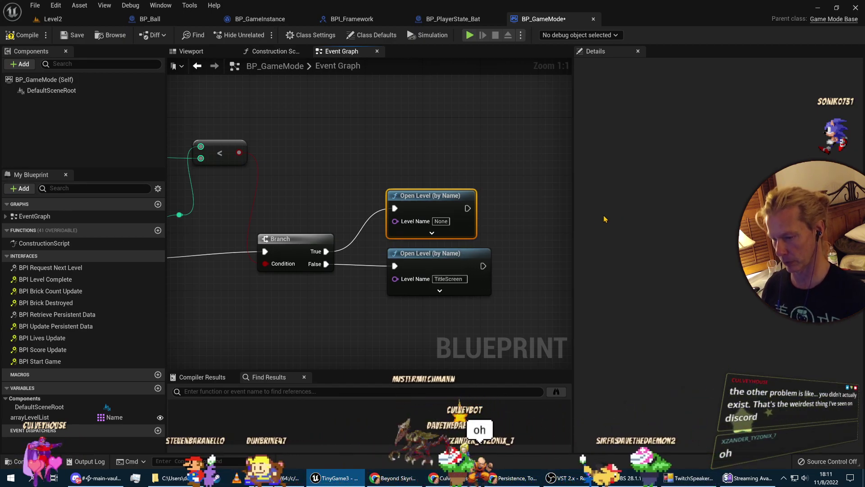
{"action": "left_click", "coordinate": [391, 322]}
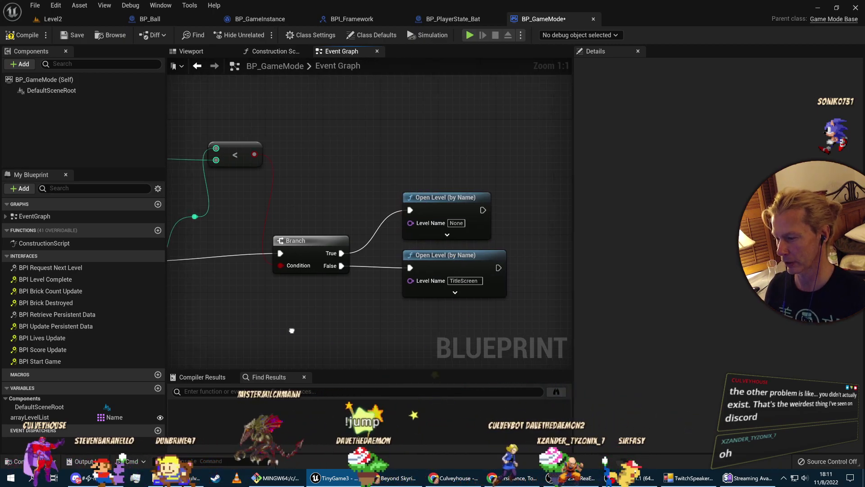
Compare the tutorial's GET node wiring in the browser with the Array Level List, Branch and Open Level nodes in Unreal Editor.
{"action": "right_click_drag", "start_coordinate": [280, 335], "coordinate": [348, 341]}
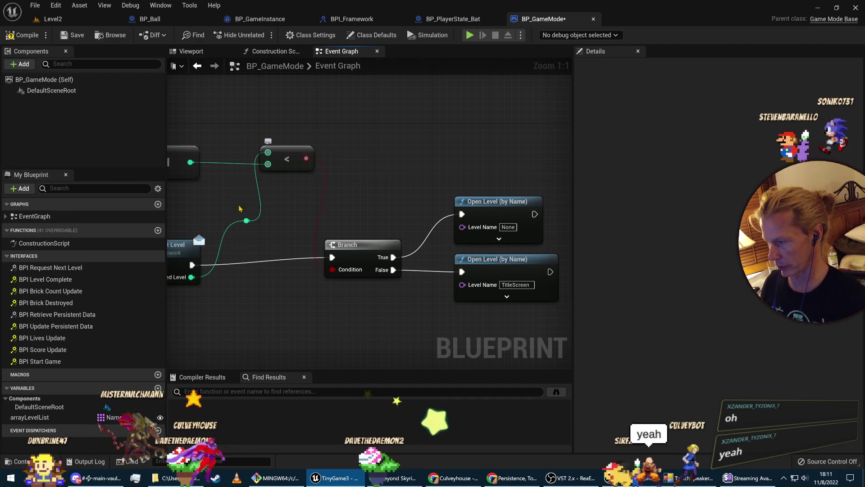
{"action": "key", "text": "alt+Tab"}
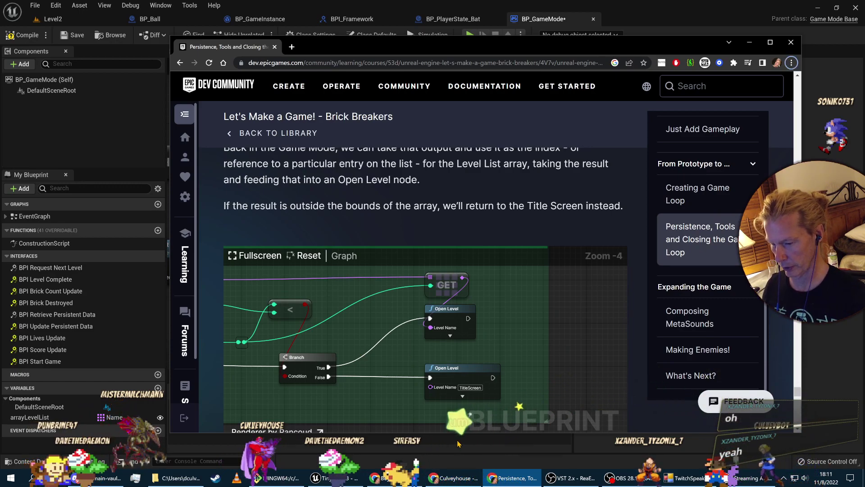
{"action": "key", "text": "alt+Tab"}
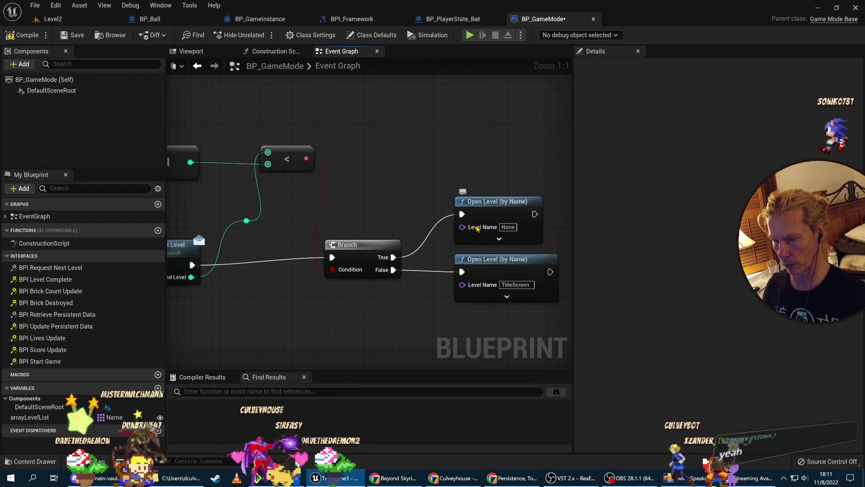
{"action": "right_click_drag", "start_coordinate": [380, 247], "coordinate": [419, 260]}
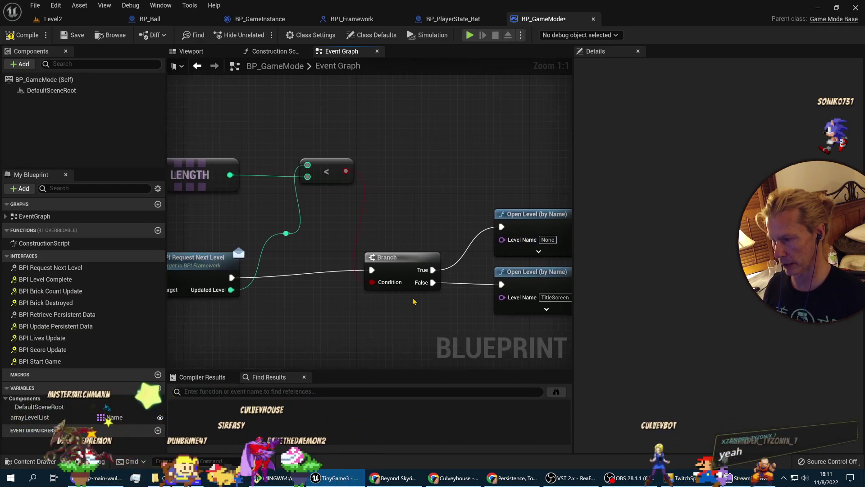
{"action": "key", "text": "alt+Tab"}
{"action": "key", "text": "alt+Tab"}
{"action": "right_click_drag", "start_coordinate": [338, 322], "coordinate": [389, 338]}
{"action": "right_click_drag", "start_coordinate": [394, 260], "coordinate": [310, 241]}
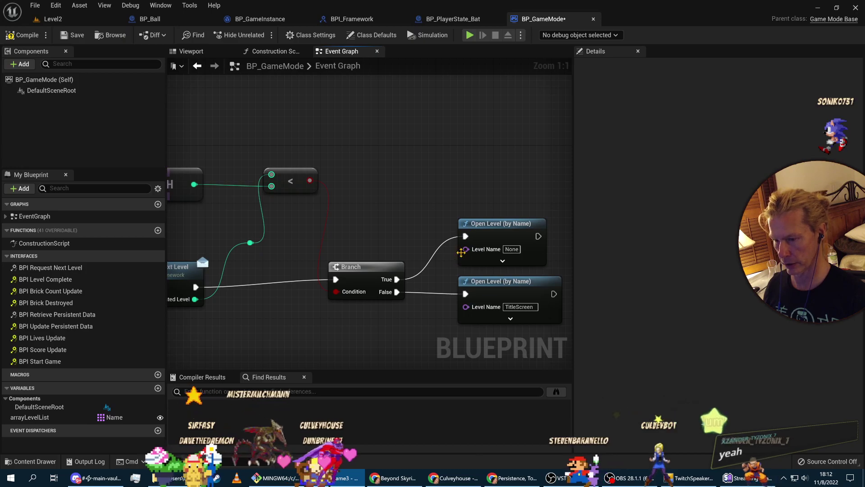
{"action": "right_click_drag", "start_coordinate": [266, 315], "coordinate": [378, 328]}
{"action": "key", "text": "alt+Tab"}
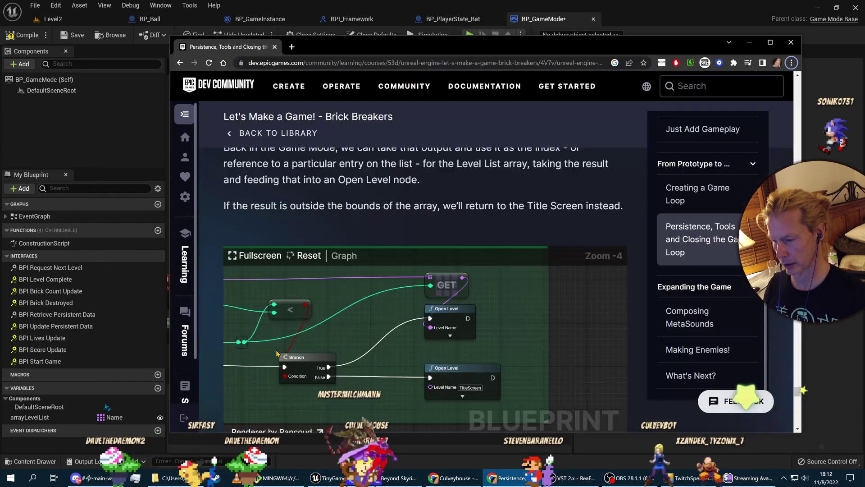
{"action": "key", "text": "alt+Tab"}
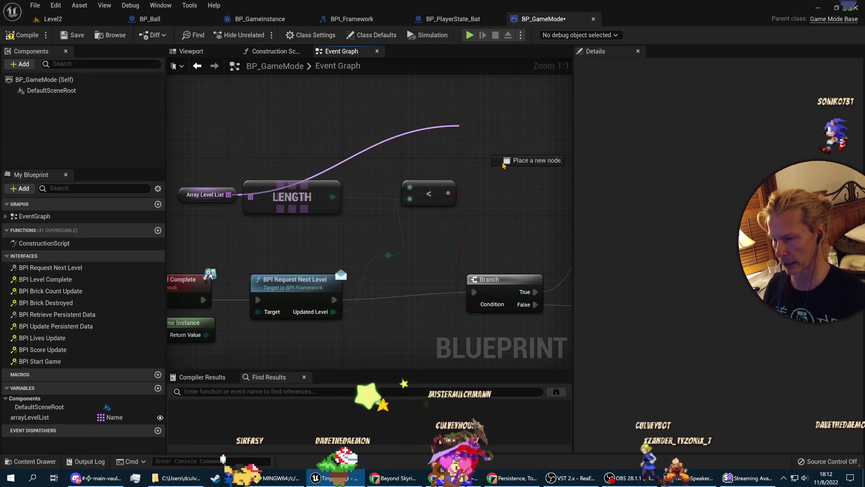
{"action": "left_click_drag", "start_coordinate": [488, 138], "coordinate": [488, 138]}
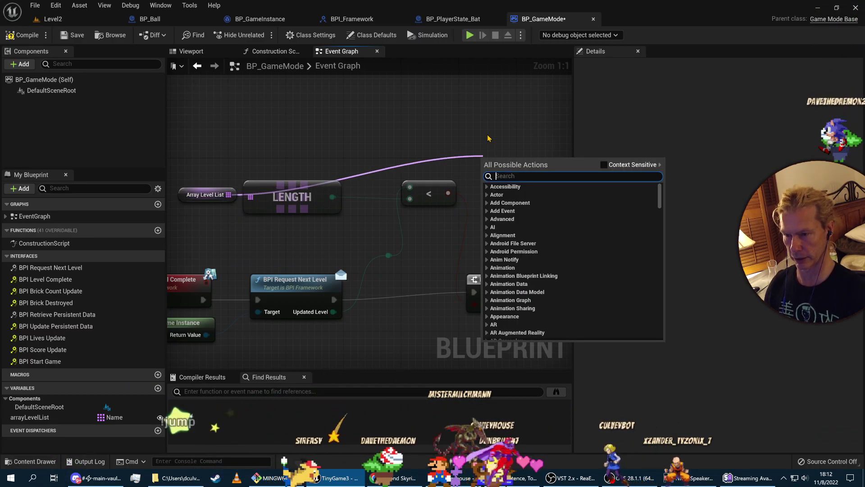
{"action": "type", "text": "get reference"}
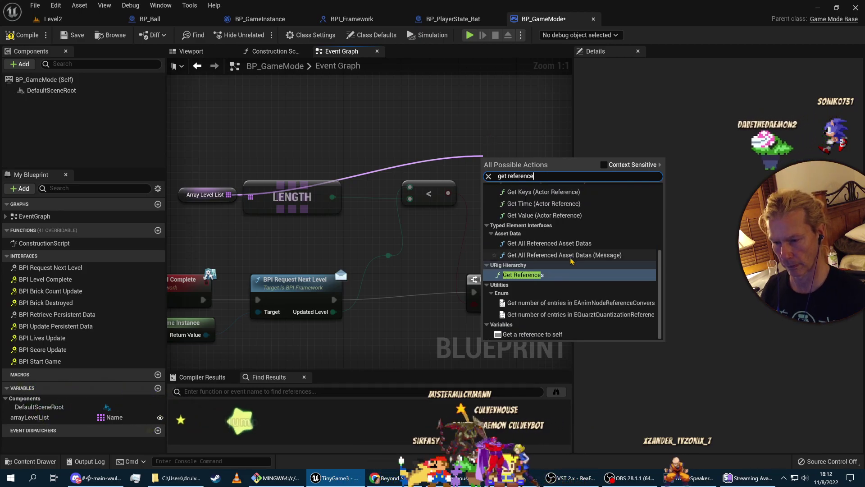
{"action": "left_click", "coordinate": [545, 279]}
{"action": "left_click_drag", "start_coordinate": [513, 169], "coordinate": [440, 123]}
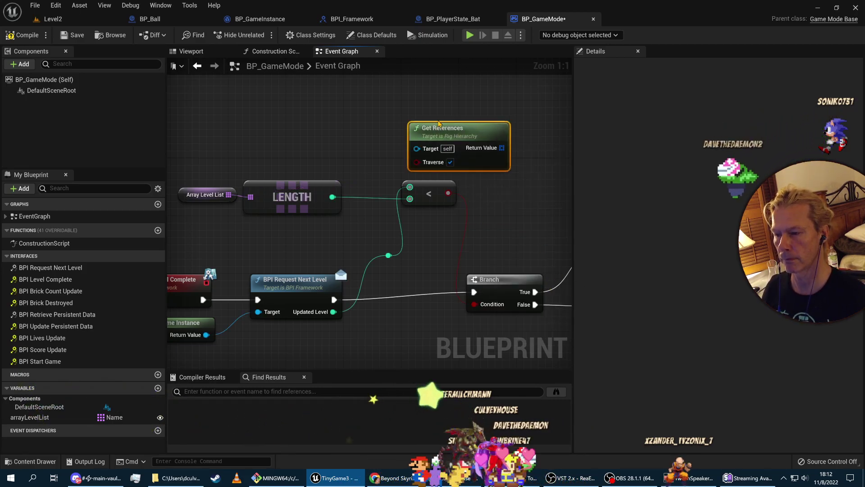
{"action": "key", "text": "Delete"}
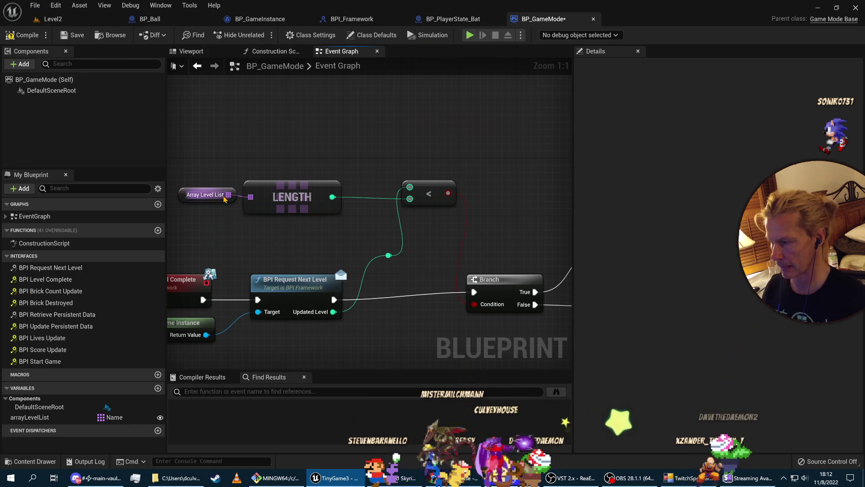
Add an array Get (a ref) node fed by Array Level List, with context-sensitive filtering enabled in the node search.
{"action": "left_click_drag", "start_coordinate": [224, 197], "coordinate": [256, 159]}
{"action": "left_click_drag", "start_coordinate": [423, 133], "coordinate": [422, 134]}
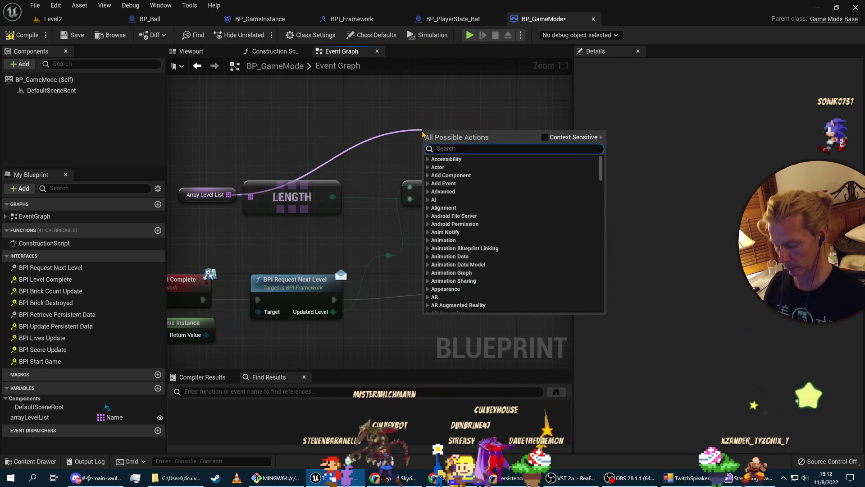
{"action": "type", "text": "get"}
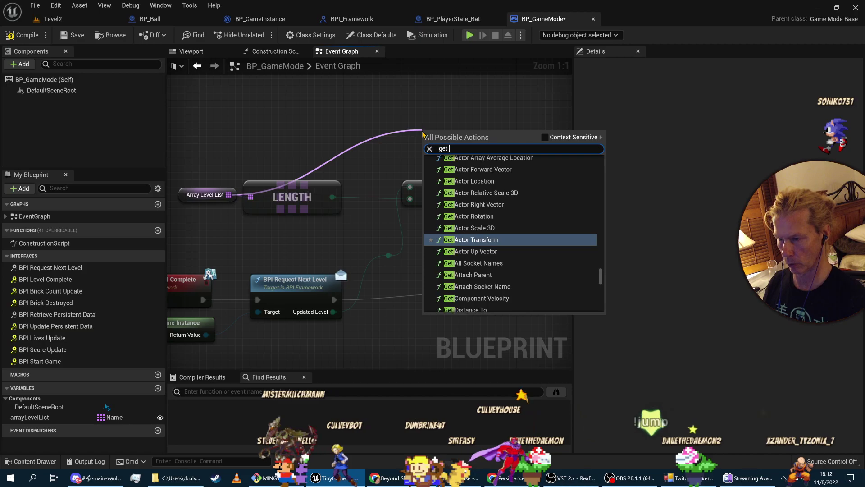
{"action": "type", "text": " ref"}
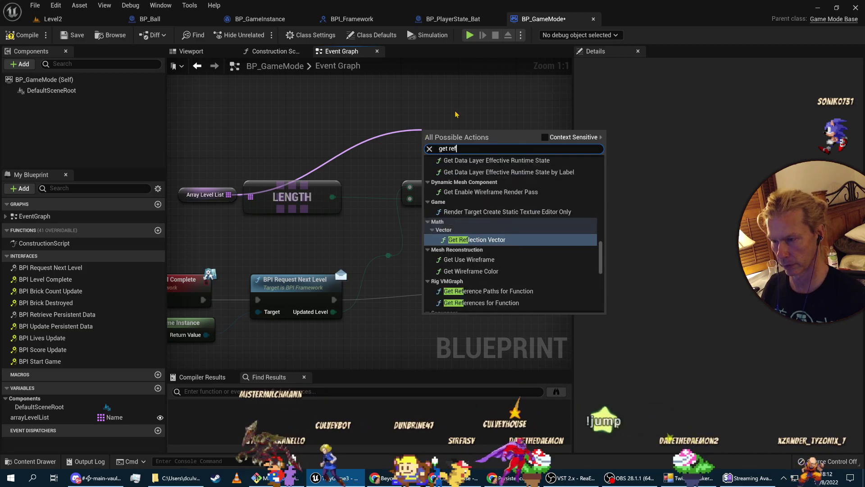
{"action": "left_click", "coordinate": [545, 137]}
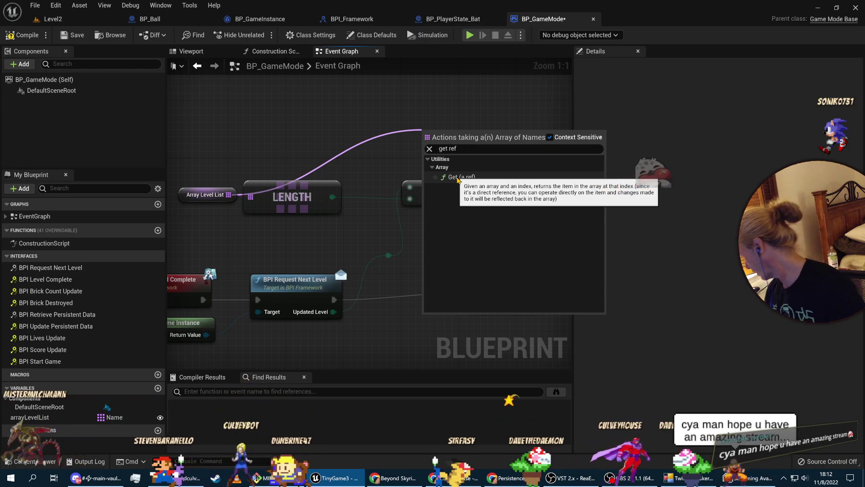
{"action": "left_click", "coordinate": [457, 178]}
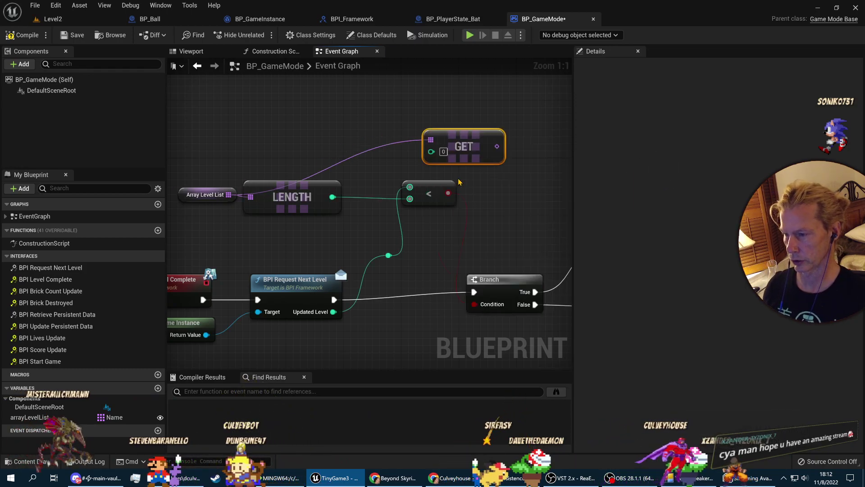
Move the Length node down towards BPI Request Next Level and place the GET node above the less-than node.
{"action": "left_click_drag", "start_coordinate": [430, 133], "coordinate": [387, 112]}
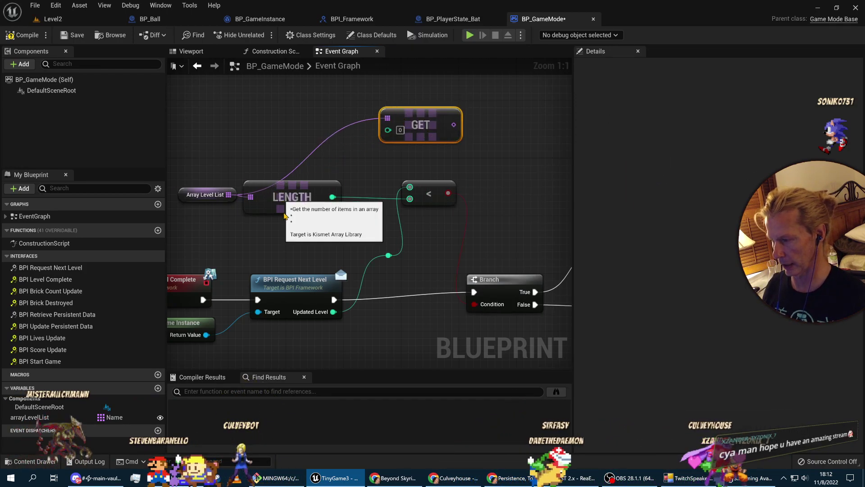
{"action": "left_click_drag", "start_coordinate": [293, 201], "coordinate": [300, 244]}
{"action": "left_click_drag", "start_coordinate": [396, 134], "coordinate": [404, 156]}
Connect the Updated Level reroute point to the GET node's index input and shift GET slightly towards the Open Level nodes.
{"action": "right_click_drag", "start_coordinate": [255, 266], "coordinate": [305, 228]}
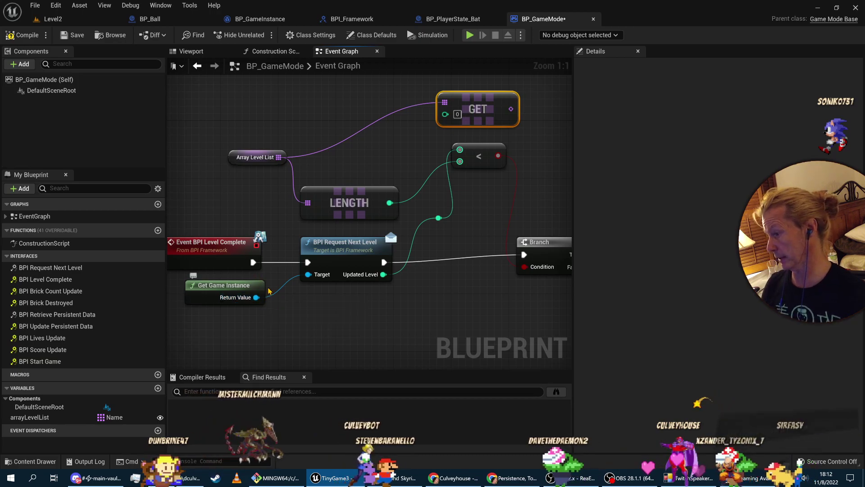
{"action": "right_click_drag", "start_coordinate": [323, 315], "coordinate": [379, 330]}
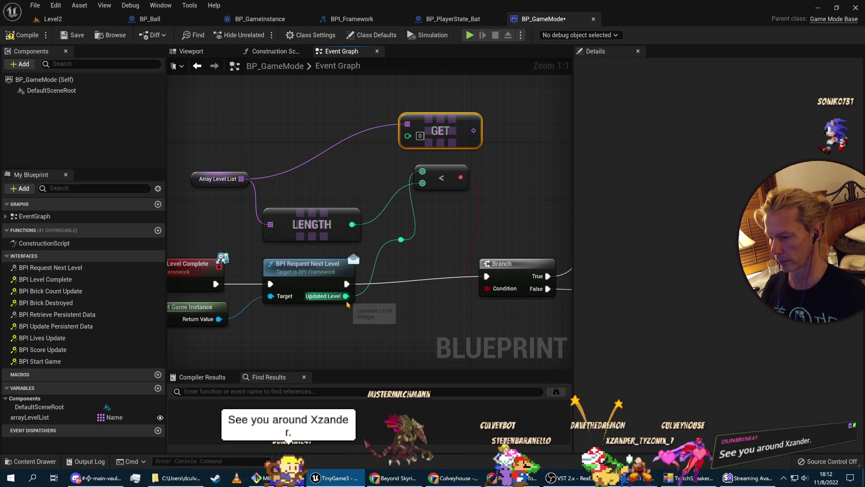
{"action": "left_click_drag", "start_coordinate": [401, 239], "coordinate": [460, 132]}
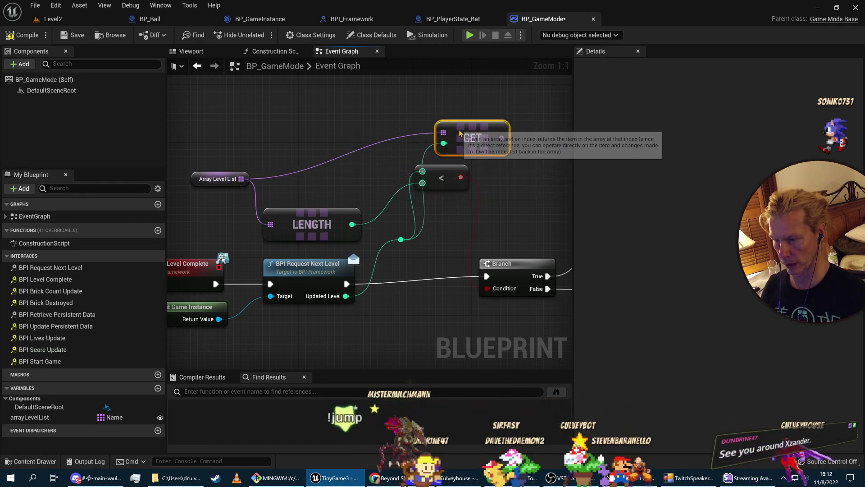
Place the less-than node below GET, between Length and Branch, with the Updated Level reroute point beside BPI Request Next Level.
{"action": "left_click_drag", "start_coordinate": [444, 175], "coordinate": [439, 249]}
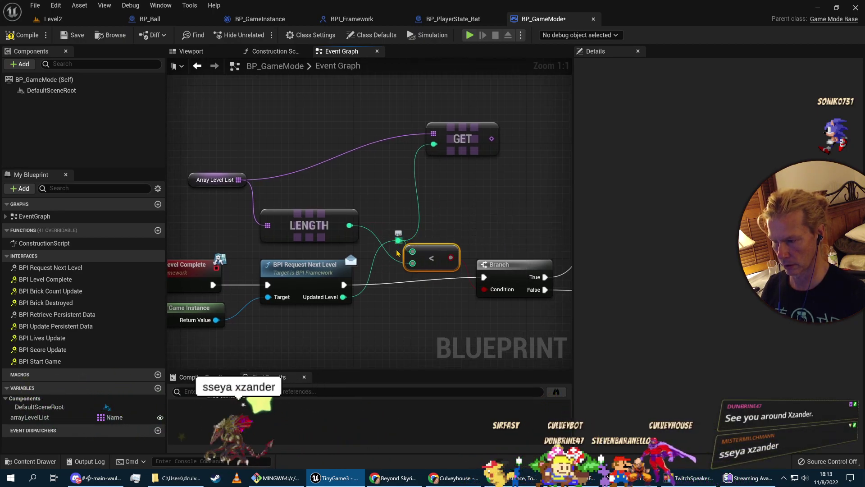
{"action": "double_click", "coordinate": [398, 244]}
{"action": "left_click_drag", "start_coordinate": [398, 244], "coordinate": [393, 199]}
{"action": "left_click_drag", "start_coordinate": [430, 248], "coordinate": [429, 229]}
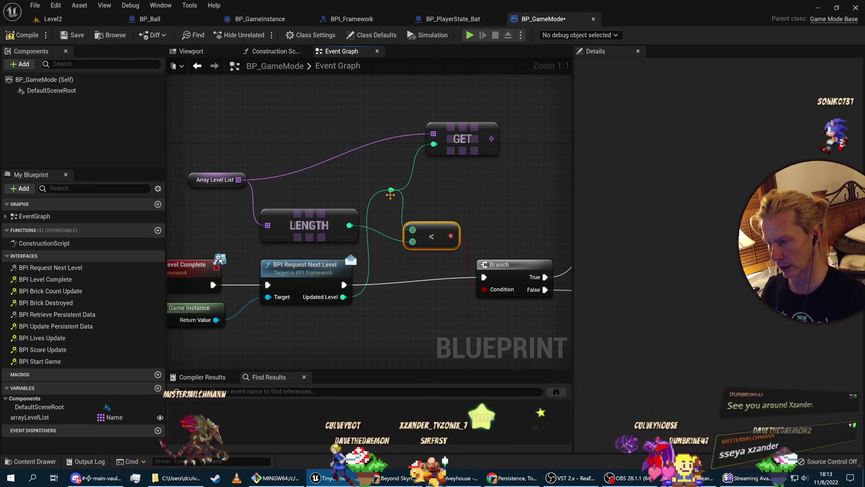
{"action": "left_click_drag", "start_coordinate": [384, 190], "coordinate": [377, 266]}
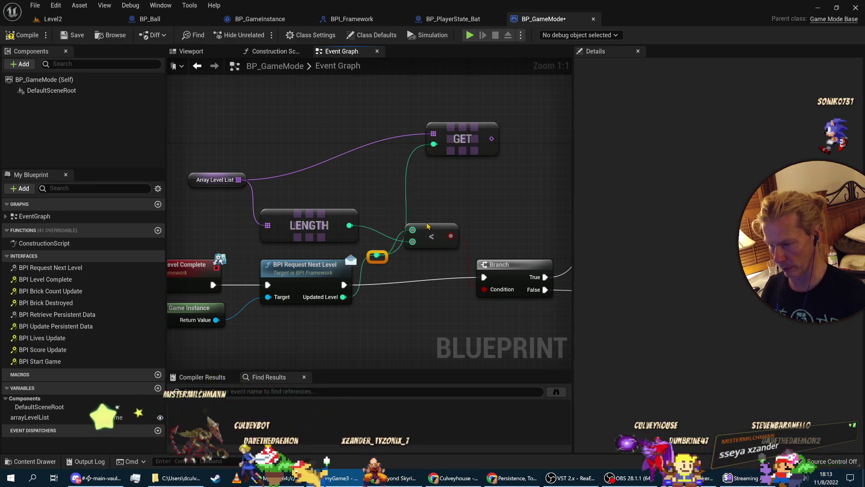
{"action": "left_click_drag", "start_coordinate": [433, 224], "coordinate": [440, 219]}
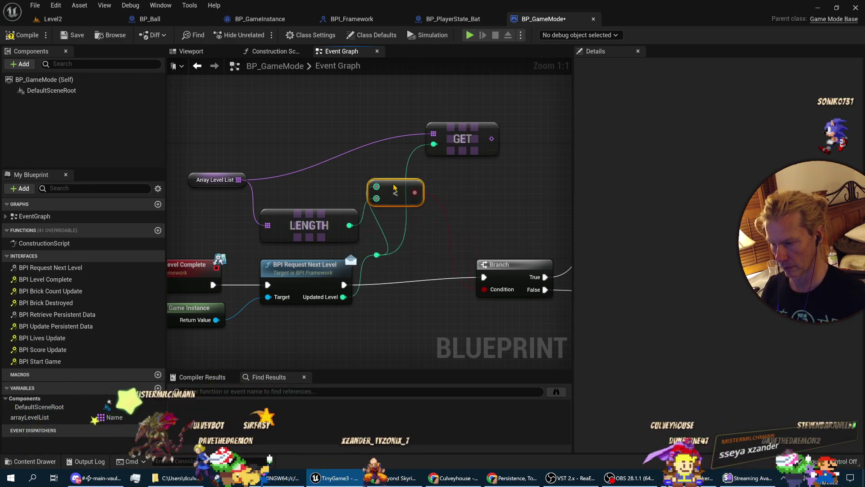
{"action": "mouse_move", "coordinate": [478, 197]}
{"action": "left_mouse_down"}
{"action": "mouse_move", "coordinate": [471, 195]}
{"action": "mouse_move", "coordinate": [471, 209]}
{"action": "left_mouse_up"}
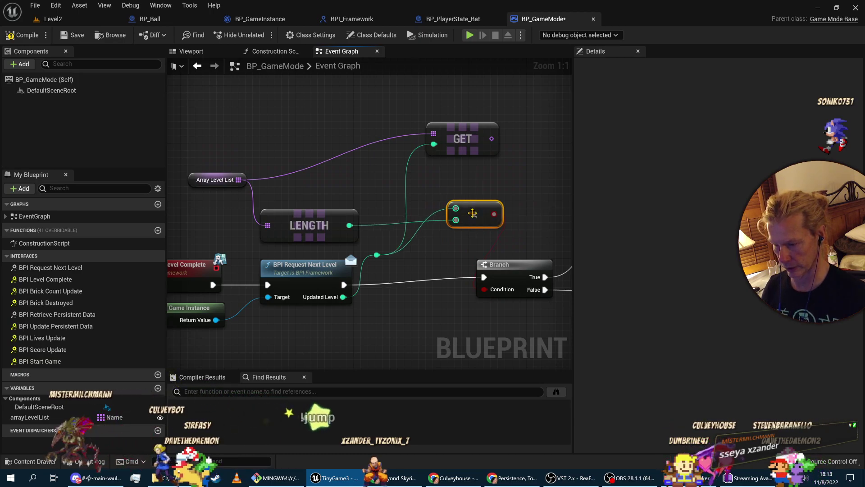
{"action": "right_click_drag", "start_coordinate": [495, 262], "coordinate": [424, 254]}
{"action": "left_click_drag", "start_coordinate": [424, 254], "coordinate": [464, 229]}
{"action": "left_click_drag", "start_coordinate": [398, 202], "coordinate": [383, 194]}
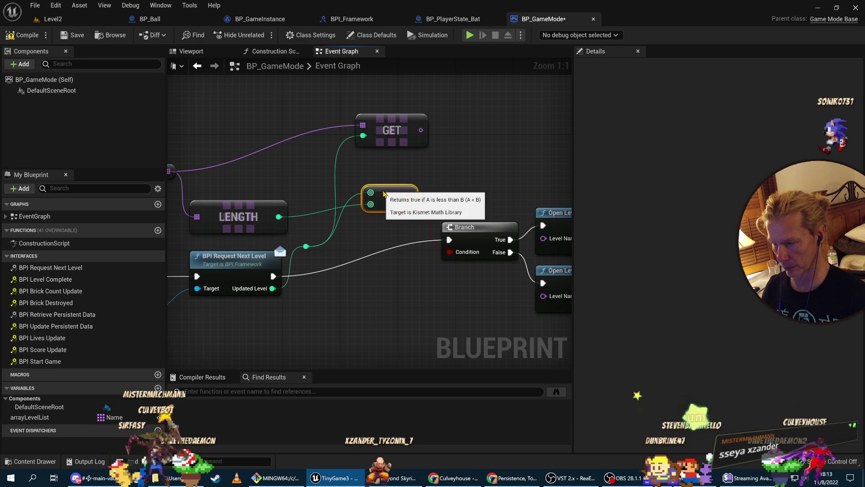
Connect the GET node's output to the Level Name of the Branch's True-side Open Level node and check the wiring against the tutorial.
{"action": "right_click_drag", "start_coordinate": [360, 299], "coordinate": [412, 308]}
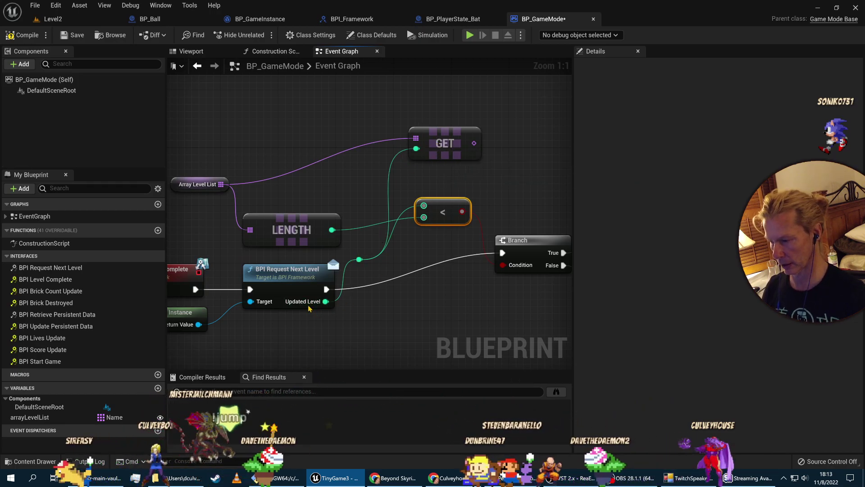
{"action": "right_click_drag", "start_coordinate": [234, 342], "coordinate": [273, 328]}
{"action": "right_click_drag", "start_coordinate": [422, 289], "coordinate": [372, 321]}
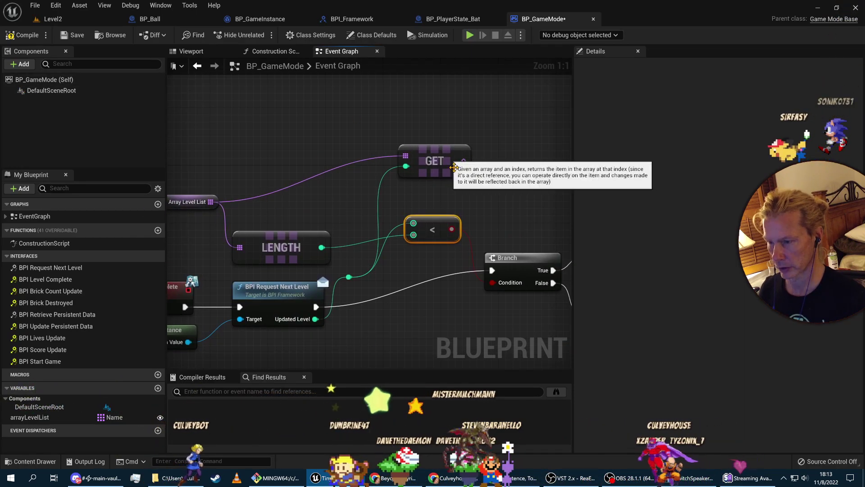
{"action": "right_click_drag", "start_coordinate": [463, 160], "coordinate": [393, 280]}
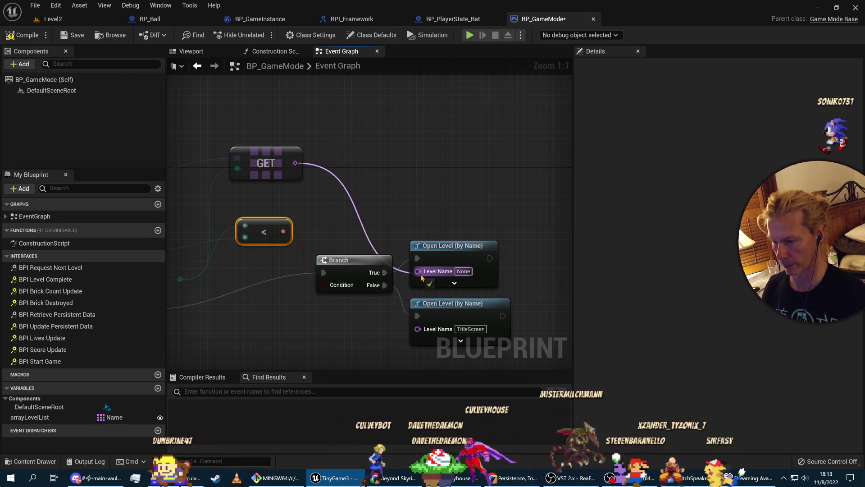
{"action": "key", "text": "alt+Tab"}
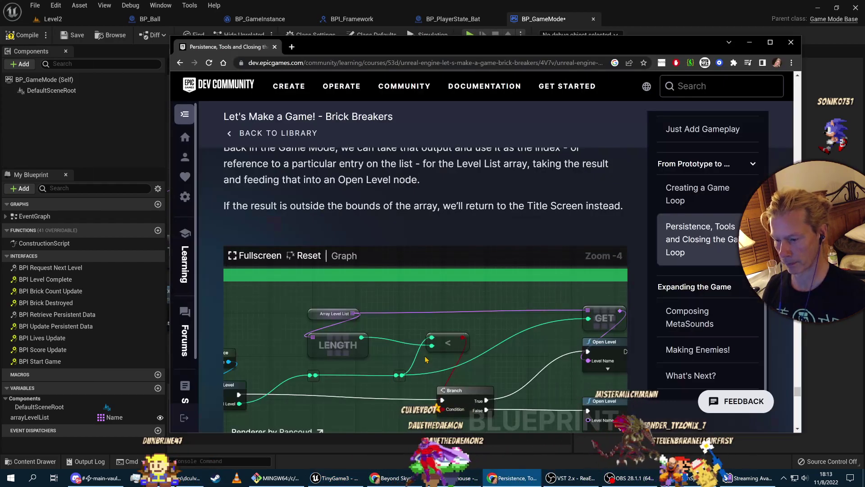
{"action": "left_click_drag", "start_coordinate": [292, 312], "coordinate": [407, 318]}
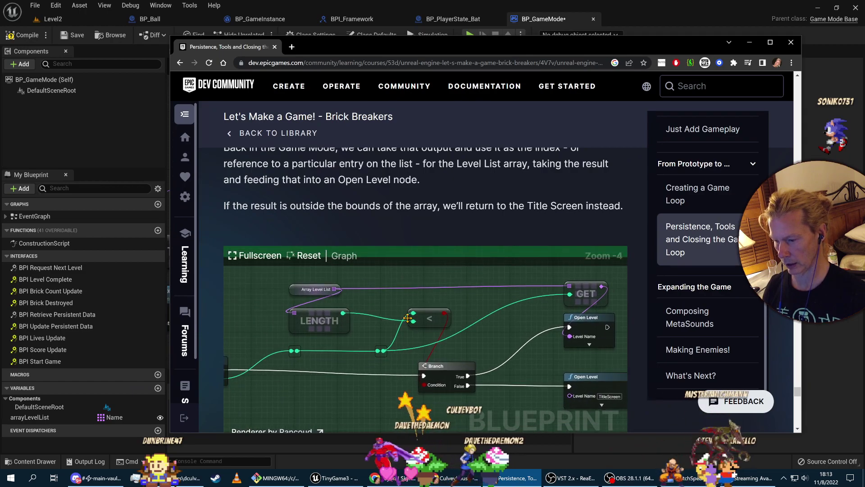
{"action": "key", "text": "alt+Tab"}
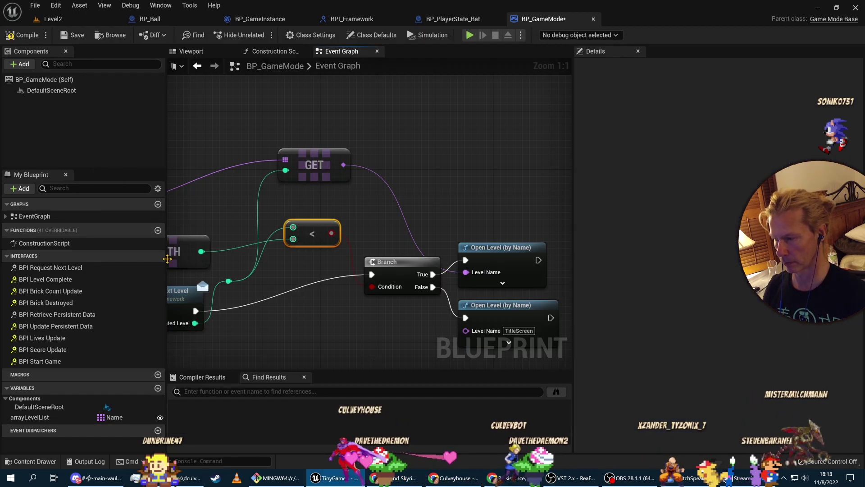
{"action": "key", "text": "alt+Tab"}
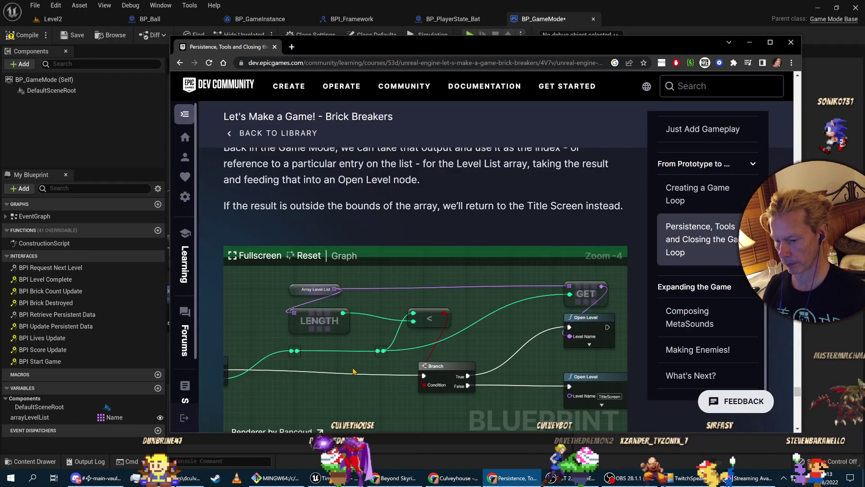
{"action": "key", "text": "alt+Tab"}
Move the True-side Open Level node up, clear of the TitleScreen one, and compile and save BP_GameMode.
{"action": "right_click_drag", "start_coordinate": [450, 266], "coordinate": [490, 234]}
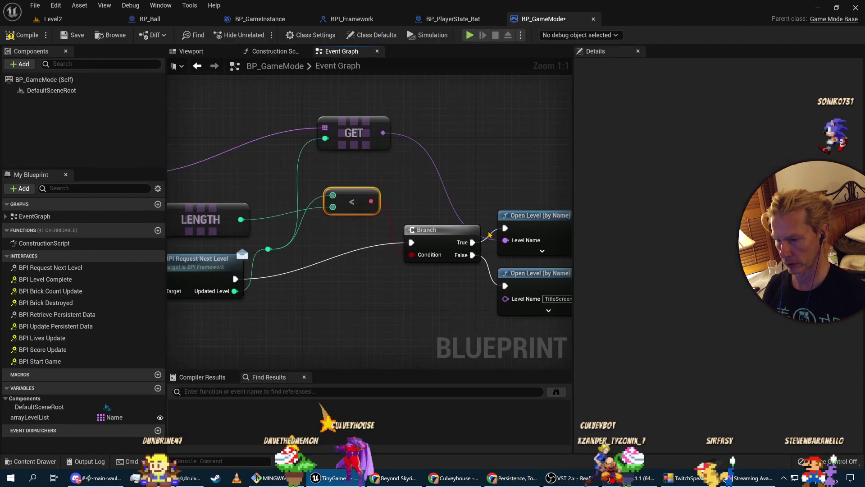
{"action": "left_click_drag", "start_coordinate": [514, 219], "coordinate": [518, 180]}
{"action": "right_click_drag", "start_coordinate": [477, 307], "coordinate": [401, 304]}
{"action": "left_click_drag", "start_coordinate": [516, 186], "coordinate": [509, 194]}
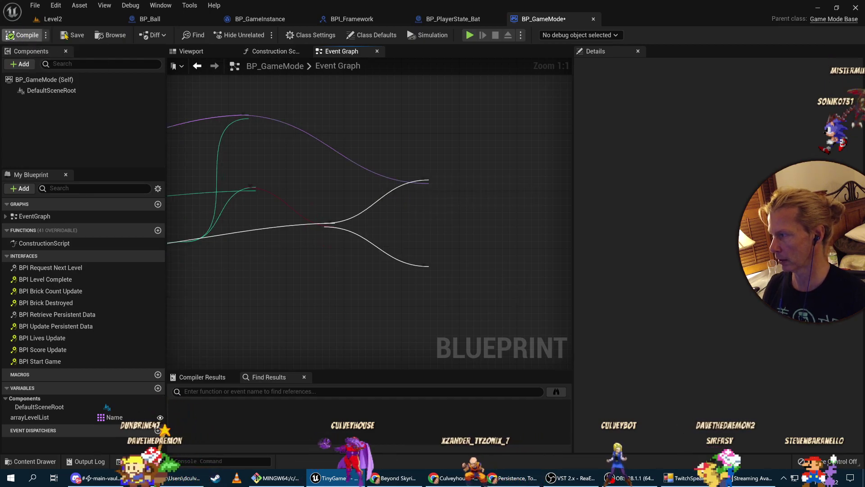
Read the tutorial's explanation of the persistent current level value and review the matching Request Next Level, Branch and Open Level nodes in BP_GameMode.
{"action": "key", "text": "alt+Tab"}
{"action": "scroll", "coordinate": [459, 406], "scroll_direction": "down", "scroll_amount": 2}
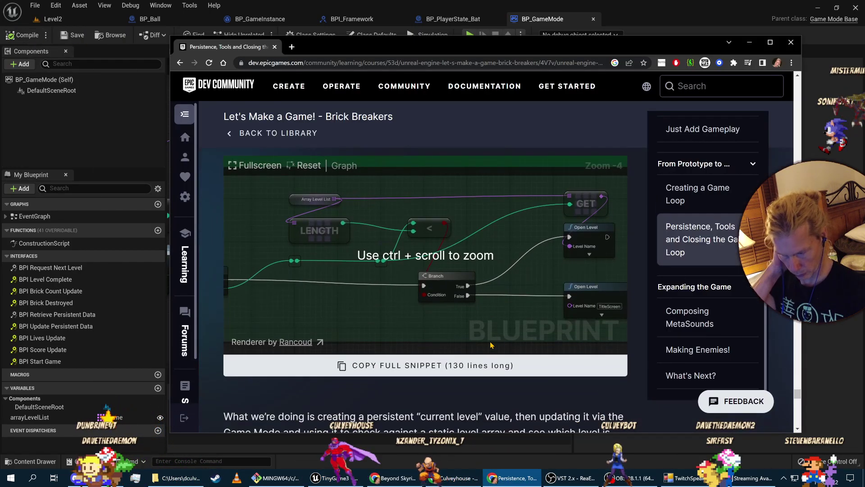
{"action": "scroll", "coordinate": [686, 348], "scroll_direction": "down", "scroll_amount": 2}
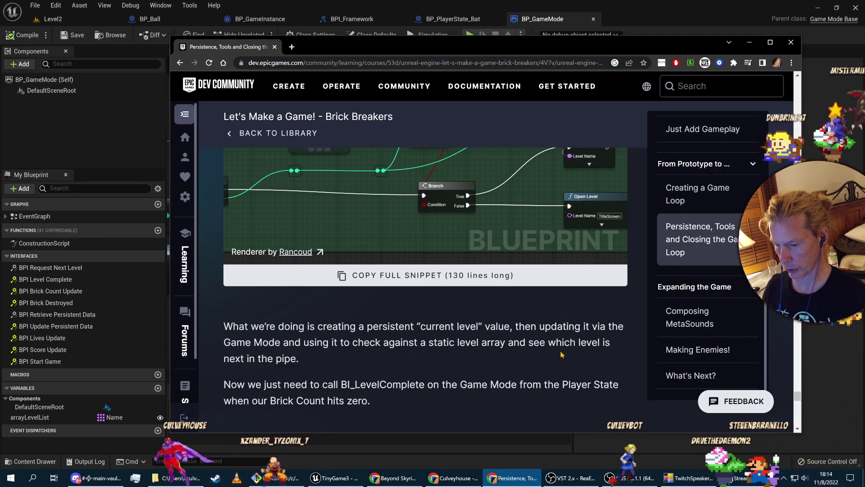
{"action": "scroll", "coordinate": [562, 354], "scroll_direction": "down", "scroll_amount": 2}
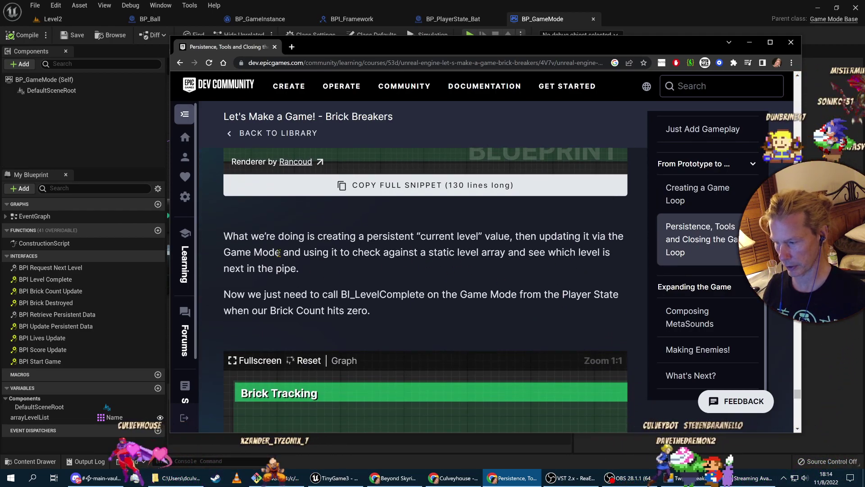
{"action": "key", "text": "alt+Tab"}
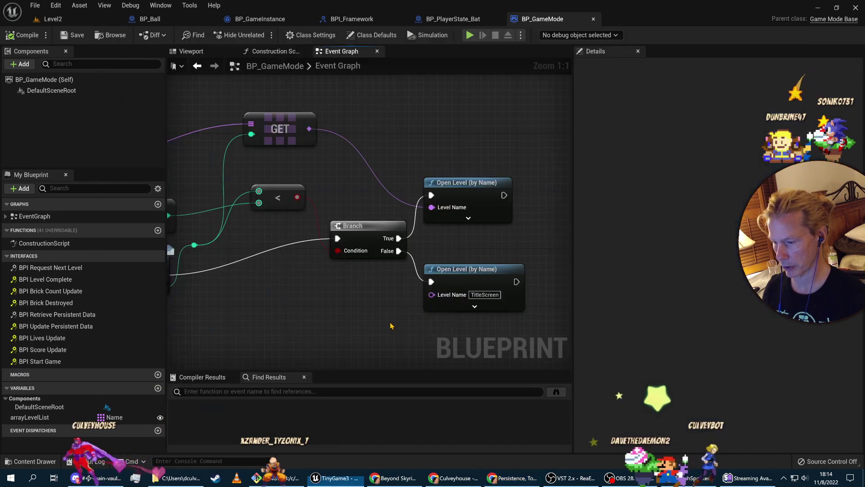
{"action": "right_click_drag", "start_coordinate": [399, 319], "coordinate": [370, 310]}
{"action": "right_click_drag", "start_coordinate": [250, 299], "coordinate": [255, 274]}
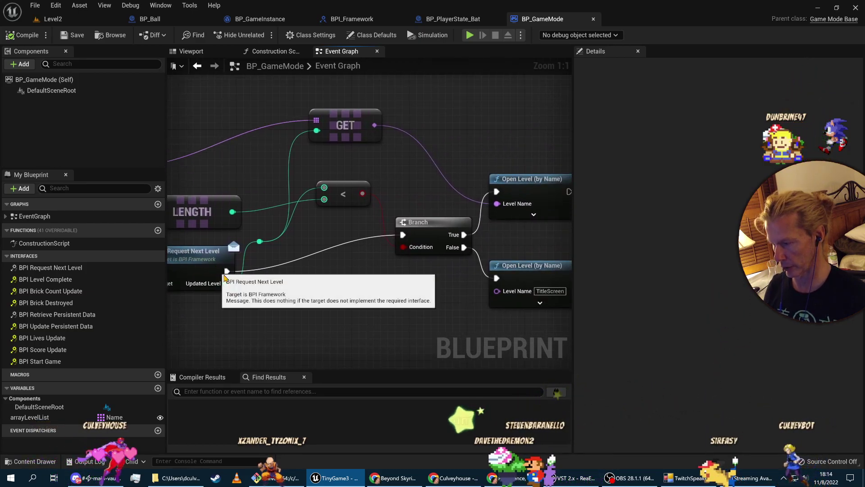
{"action": "right_click_drag", "start_coordinate": [465, 289], "coordinate": [396, 282]}
{"action": "right_click_drag", "start_coordinate": [383, 315], "coordinate": [312, 314]}
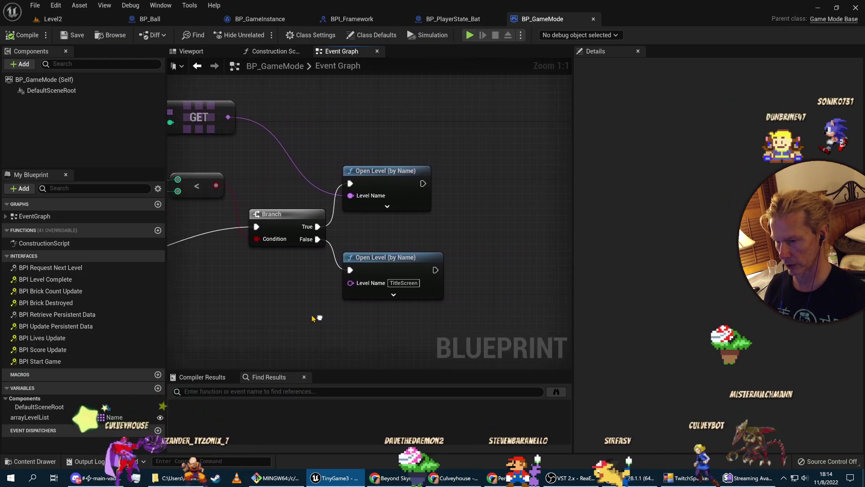
Read the tutorial's instruction on calling BI_LevelComplete from the Player State and examine the start of its Brick Tracking graph.
{"action": "key", "text": "alt+Tab"}
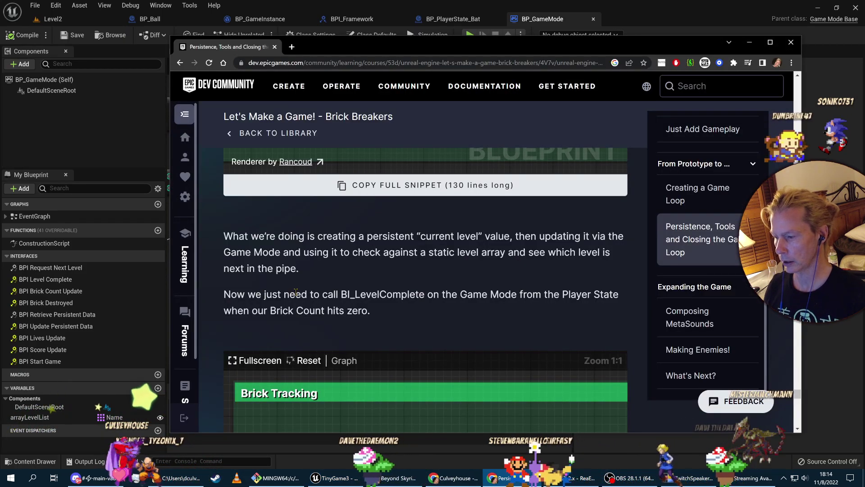
{"action": "double_click", "coordinate": [383, 294]}
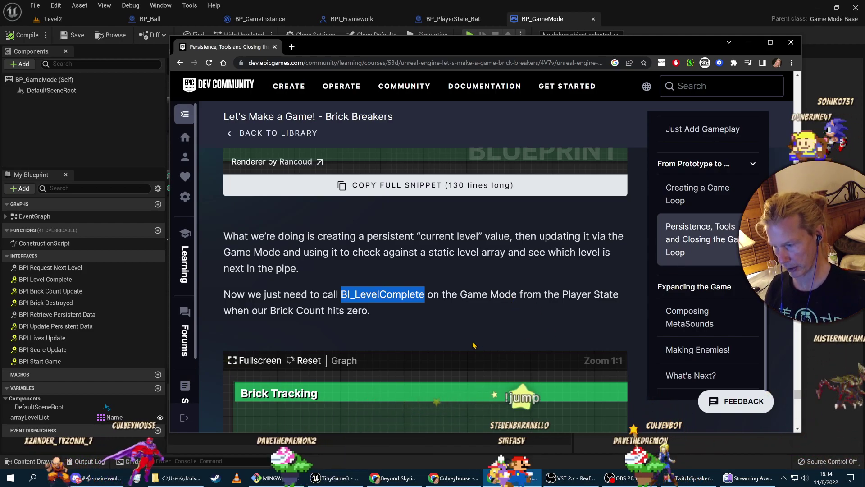
{"action": "scroll", "coordinate": [473, 344], "scroll_direction": "down", "scroll_amount": 2}
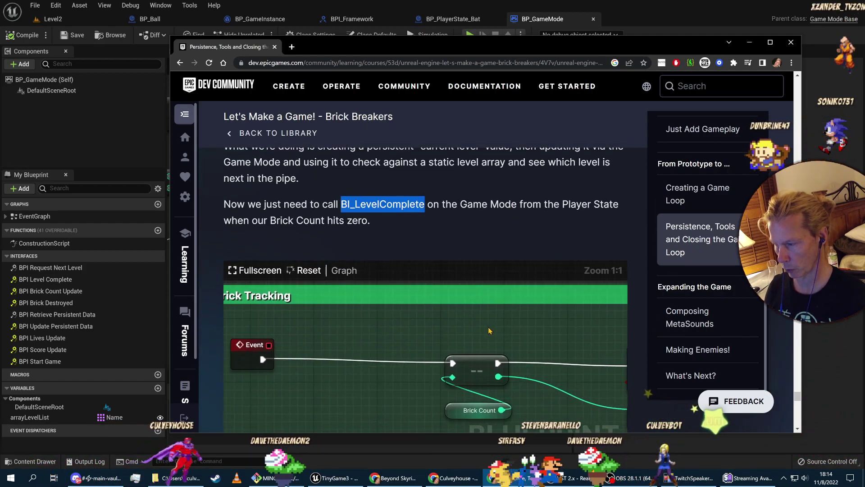
{"action": "scroll", "coordinate": [490, 332], "scroll_direction": "down", "scroll_amount": 2}
{"action": "right_click_drag", "start_coordinate": [540, 367], "coordinate": [513, 356]}
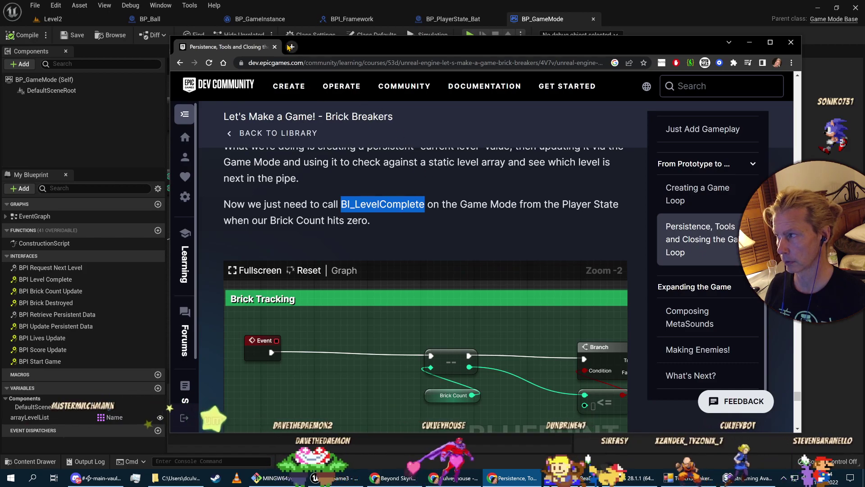
{"action": "left_click_drag", "start_coordinate": [503, 351], "coordinate": [429, 348]}
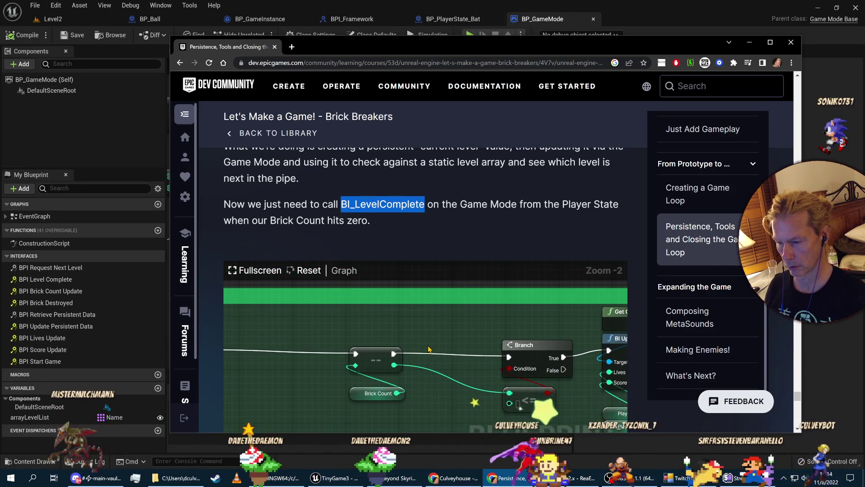
Open the BP_PlayerState_Bat event graph and compare its BPI Brick Destroyed event with the start of the tutorial's Brick Tracking graph.
{"action": "left_click", "coordinate": [419, 8]}
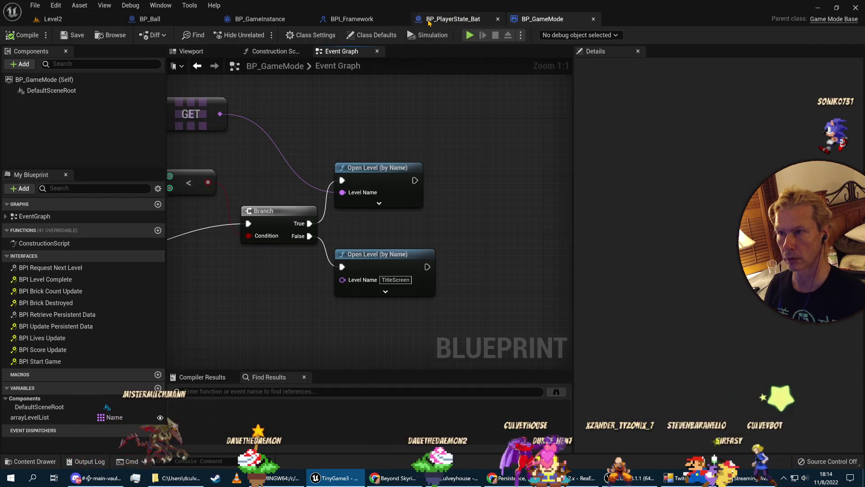
{"action": "left_click", "coordinate": [464, 19]}
{"action": "right_click_drag", "start_coordinate": [295, 321], "coordinate": [442, 313]}
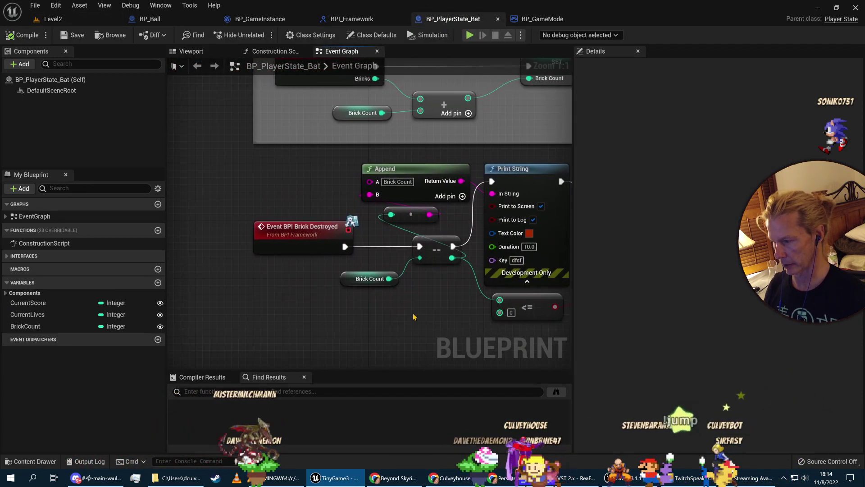
{"action": "key", "text": "alt+Tab"}
{"action": "left_click_drag", "start_coordinate": [276, 376], "coordinate": [405, 356]}
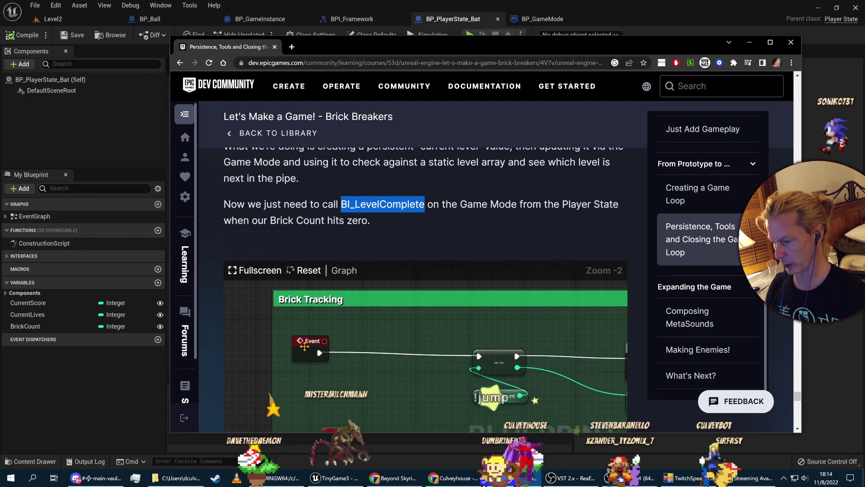
{"action": "scroll", "coordinate": [293, 386], "scroll_direction": "up", "scroll_amount": 2}
{"action": "scroll", "coordinate": [293, 386], "scroll_direction": "down", "scroll_amount": 1}
{"action": "scroll", "coordinate": [293, 386], "scroll_direction": "up", "scroll_amount": 1}
{"action": "scroll", "coordinate": [293, 386], "scroll_direction": "down", "scroll_amount": 2}
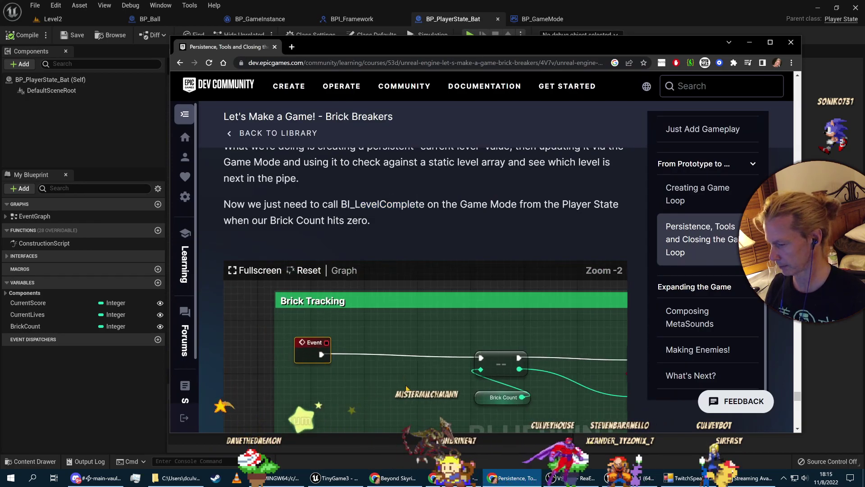
{"action": "left_click_drag", "start_coordinate": [406, 384], "coordinate": [343, 381]}
{"action": "key", "text": "alt+Tab"}
{"action": "right_click_drag", "start_coordinate": [274, 237], "coordinate": [224, 239]}
{"action": "right_click_drag", "start_coordinate": [321, 261], "coordinate": [330, 333]}
Examine the tutorial's Get Game Mode and BI Level Complete nodes and find the matching spot after BPI Update Persistent Data in BP_PlayerState_Bat.
{"action": "key", "text": "alt+Tab"}
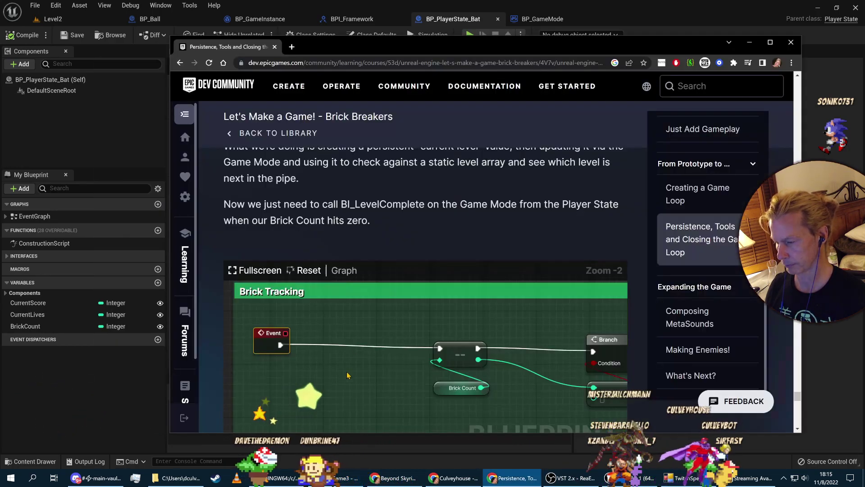
{"action": "left_click_drag", "start_coordinate": [430, 367], "coordinate": [346, 364]}
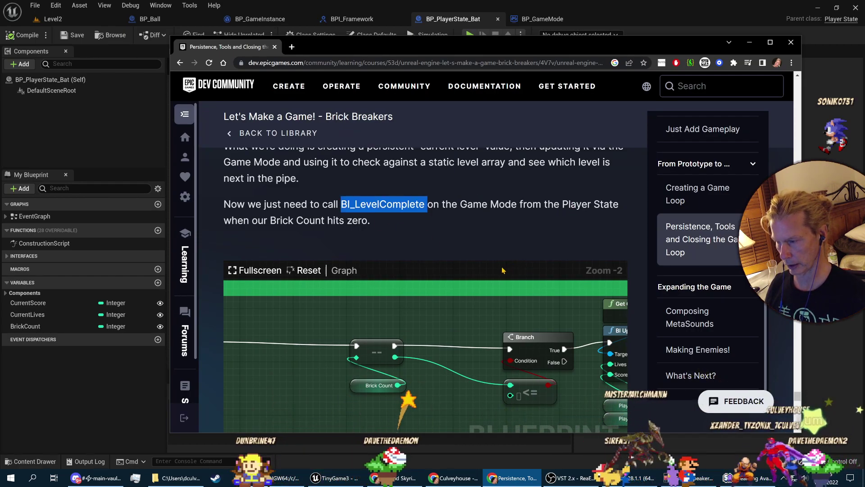
{"action": "left_click_drag", "start_coordinate": [568, 376], "coordinate": [326, 374]}
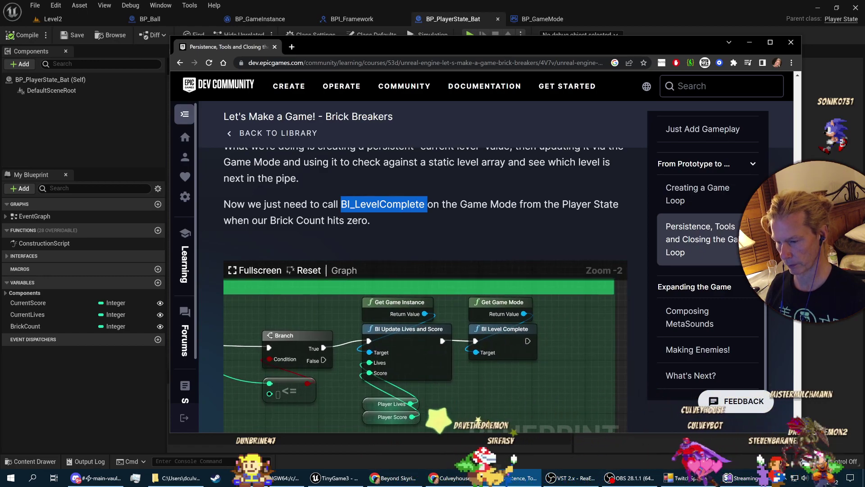
{"action": "key", "text": "alt+Tab"}
{"action": "scroll", "coordinate": [305, 269], "scroll_direction": "up", "scroll_amount": 4}
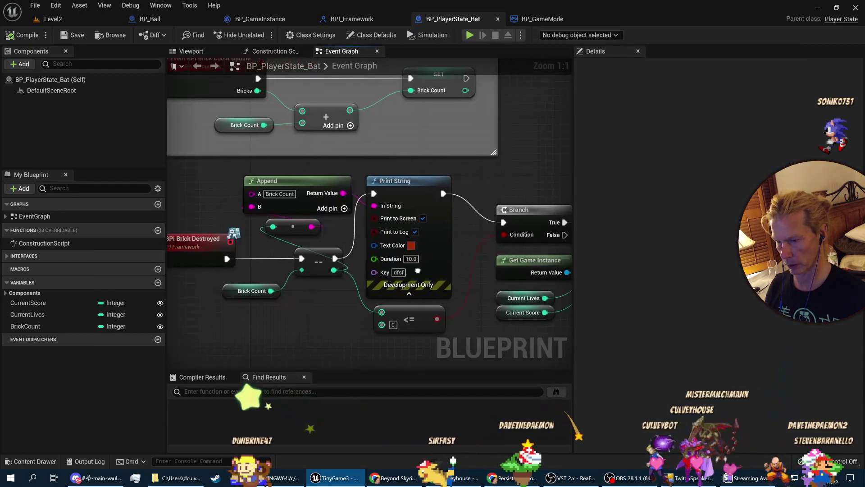
{"action": "right_click_drag", "start_coordinate": [455, 310], "coordinate": [357, 299]}
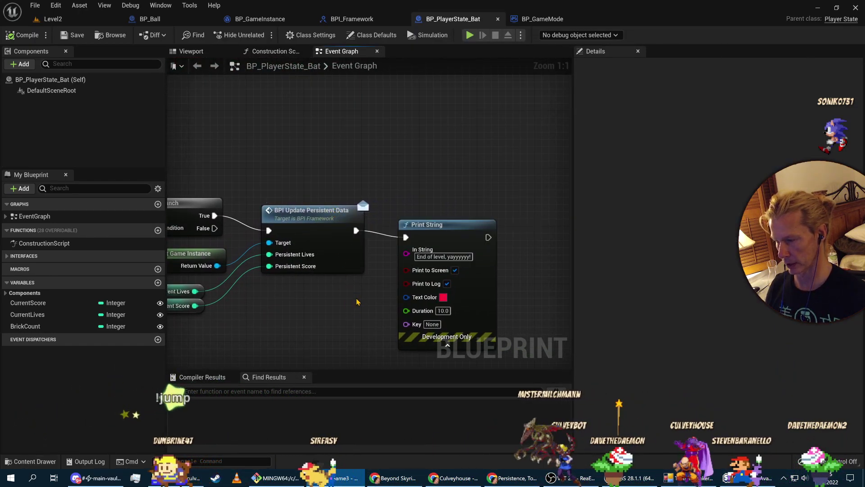
Line up the Print String node with the execution output of BPI Update Persistent Data in the BP_PlayerState_Bat event graph.
{"action": "key", "text": "alt+Tab"}
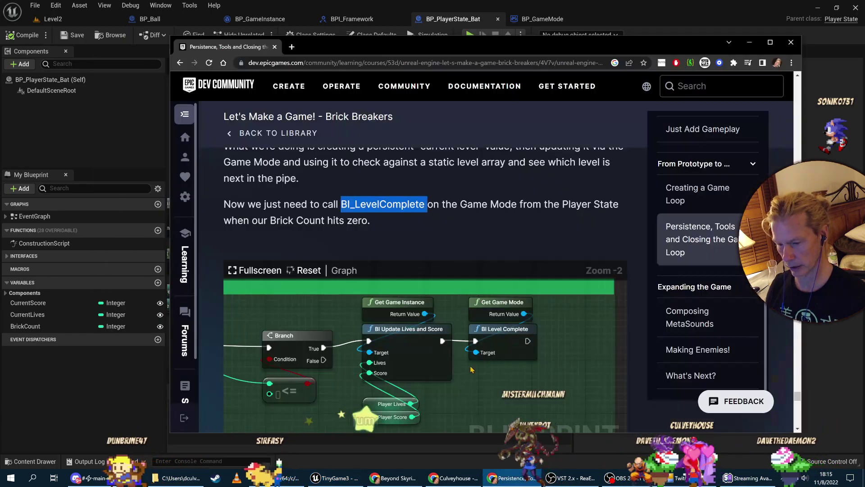
{"action": "key", "text": "alt+Tab"}
{"action": "right_click_drag", "start_coordinate": [291, 306], "coordinate": [367, 295]}
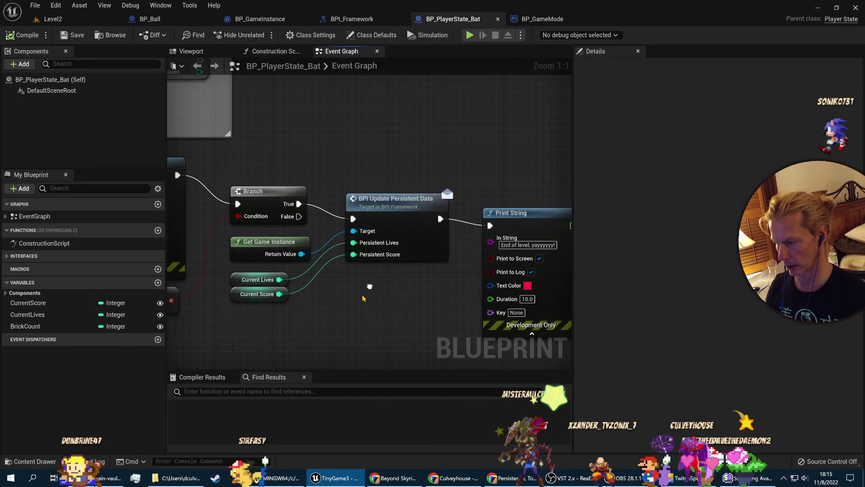
{"action": "right_click_drag", "start_coordinate": [383, 324], "coordinate": [227, 330]}
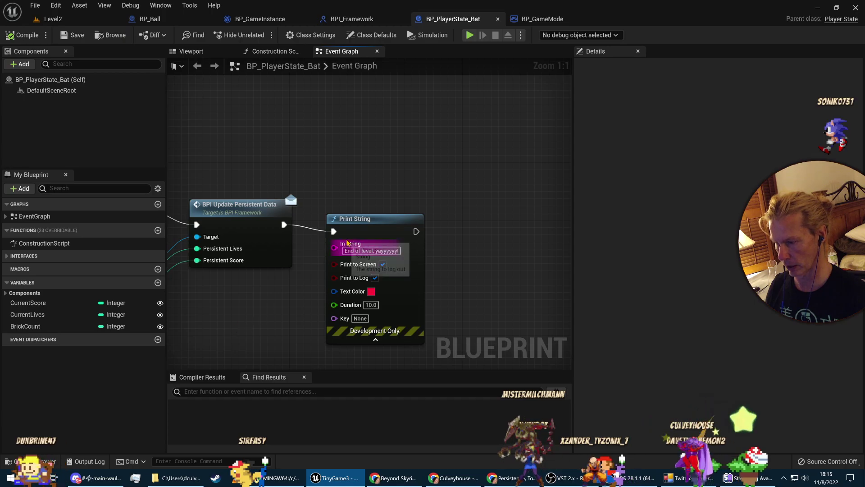
{"action": "left_click", "coordinate": [377, 251]}
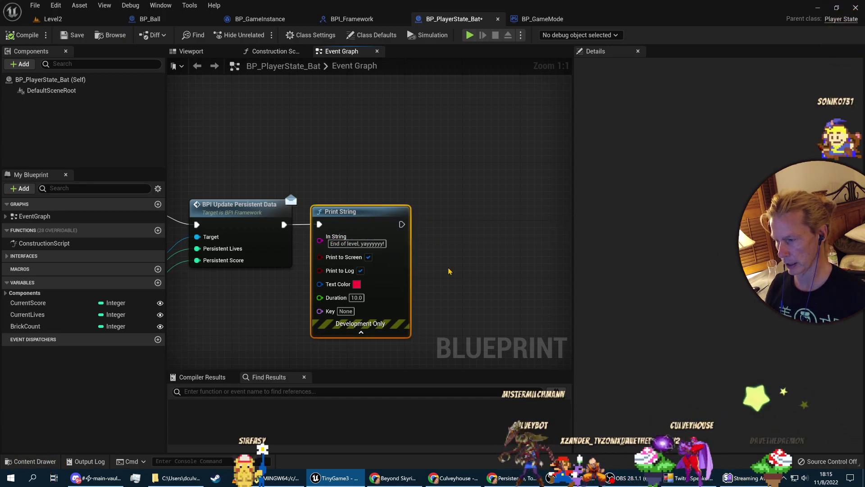
Check the tutorial's BI Level Complete node and add a BPI Level Complete call from Print String's execution output.
{"action": "key", "text": "alt+Tab"}
{"action": "left_click_drag", "start_coordinate": [448, 356], "coordinate": [340, 350]}
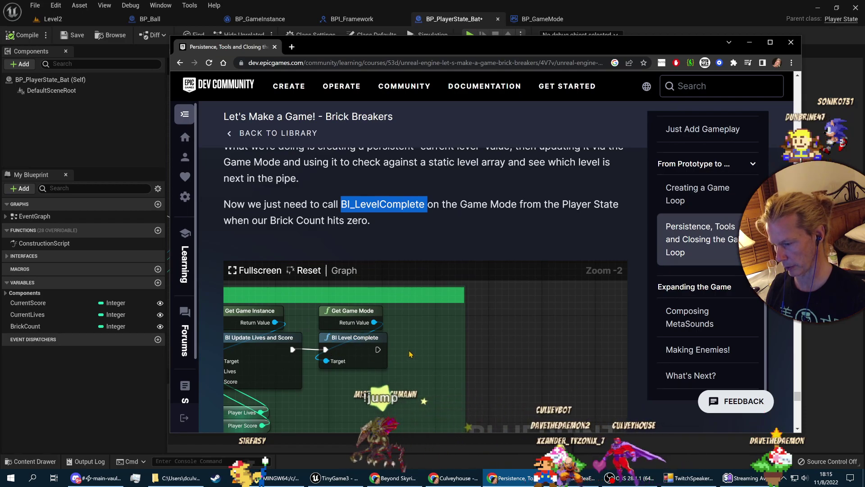
{"action": "key", "text": "alt+Tab"}
{"action": "left_click_drag", "start_coordinate": [401, 224], "coordinate": [437, 224]}
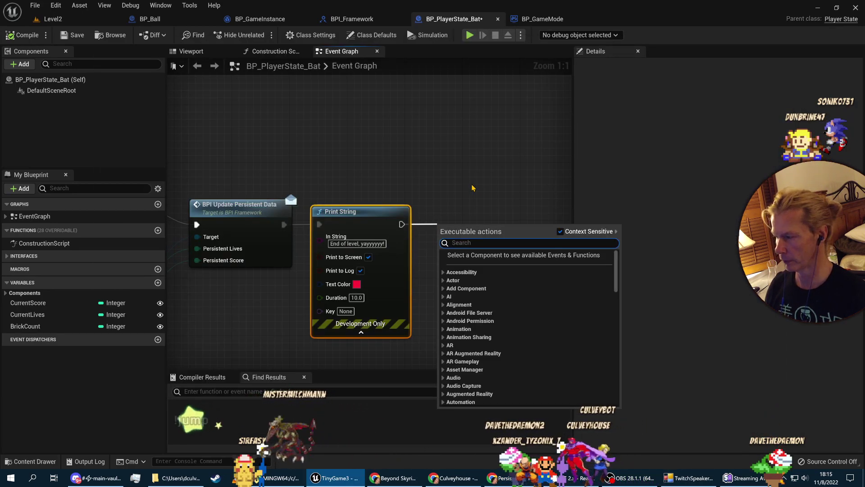
{"action": "type", "text": "bi level complete"}
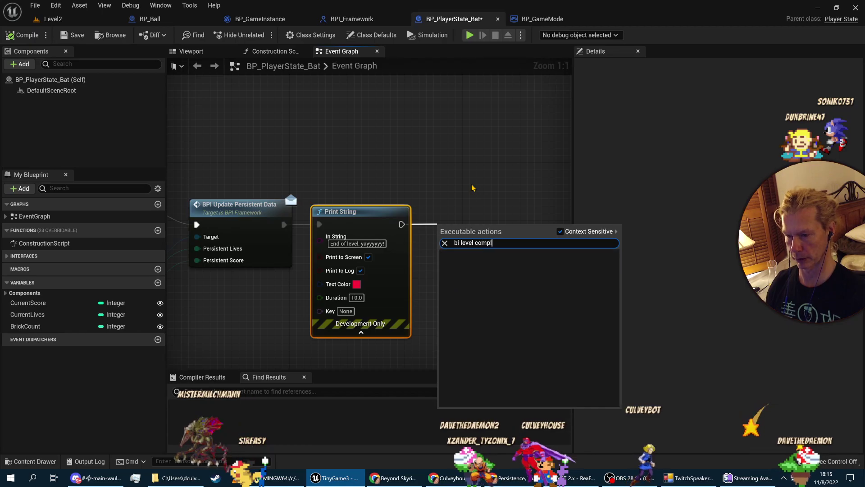
{"action": "left_click", "coordinate": [559, 232]}
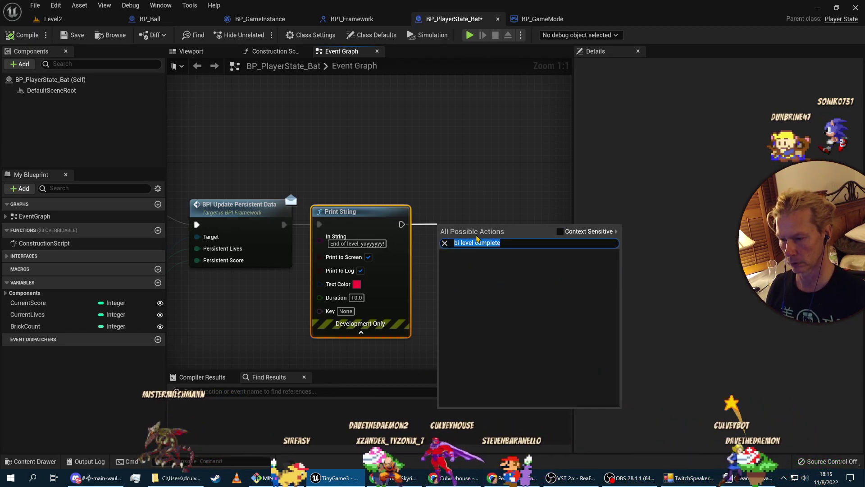
{"action": "type", "text": "p"}
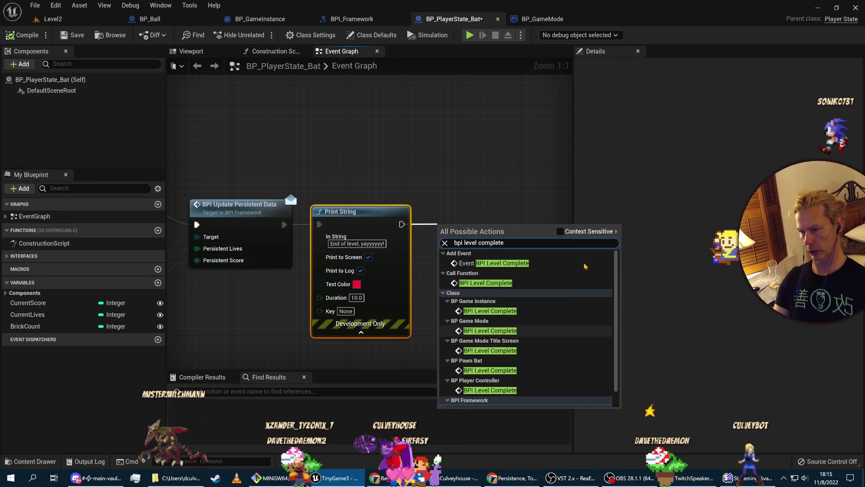
{"action": "left_click", "coordinate": [560, 231]}
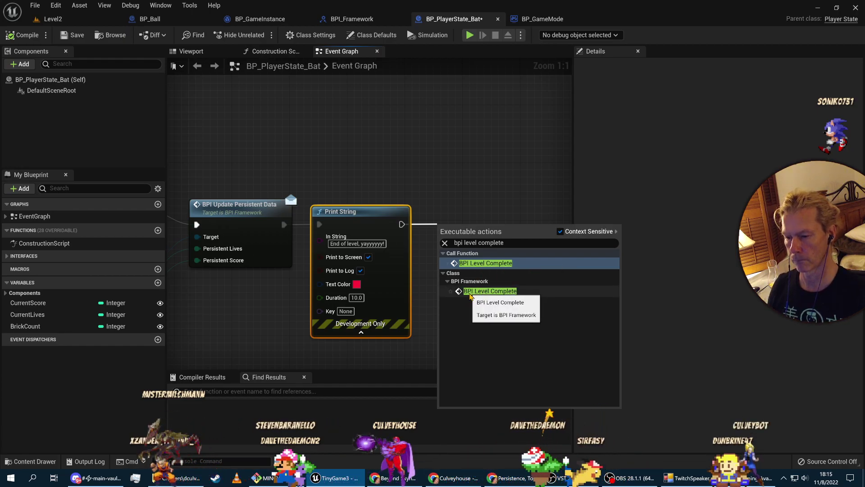
{"action": "left_click", "coordinate": [485, 263]}
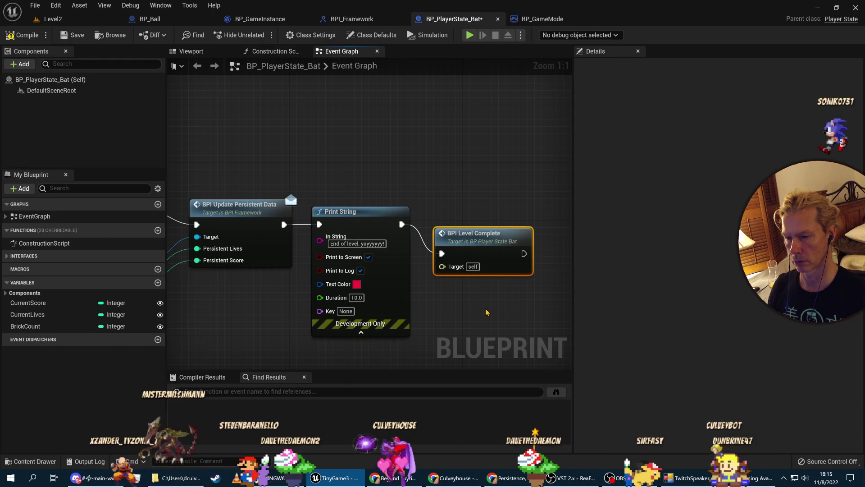
Add a Get Game Mode node as in the tutorial and try to connect its Return Value to BPI Level Complete's Target.
{"action": "key", "text": "alt+Tab"}
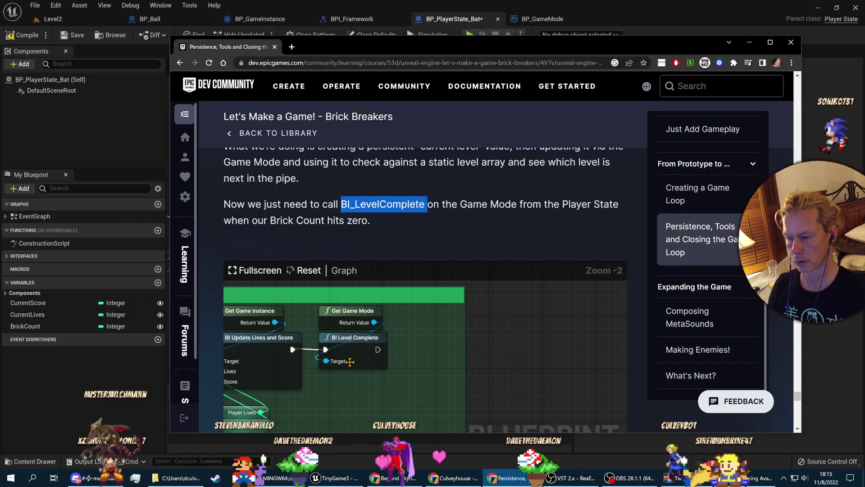
{"action": "key", "text": "alt+Tab"}
{"action": "right_click", "coordinate": [447, 180]}
{"action": "type", "text": "get game mode"}
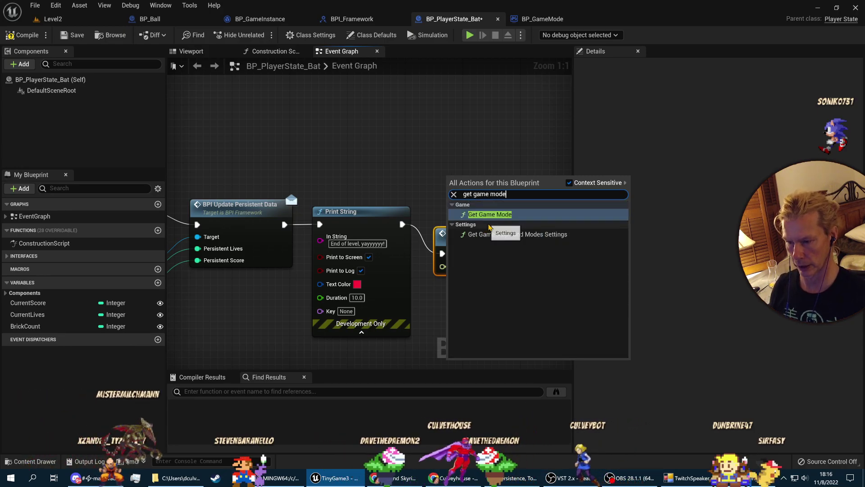
{"action": "key", "text": "Return"}
{"action": "left_click_drag", "start_coordinate": [512, 195], "coordinate": [452, 270]}
Replace the self-targeted call with a BPI Level Complete (Message) node on Get Game Mode's Return Value, executed after Print String.
{"action": "left_click", "coordinate": [496, 240]}
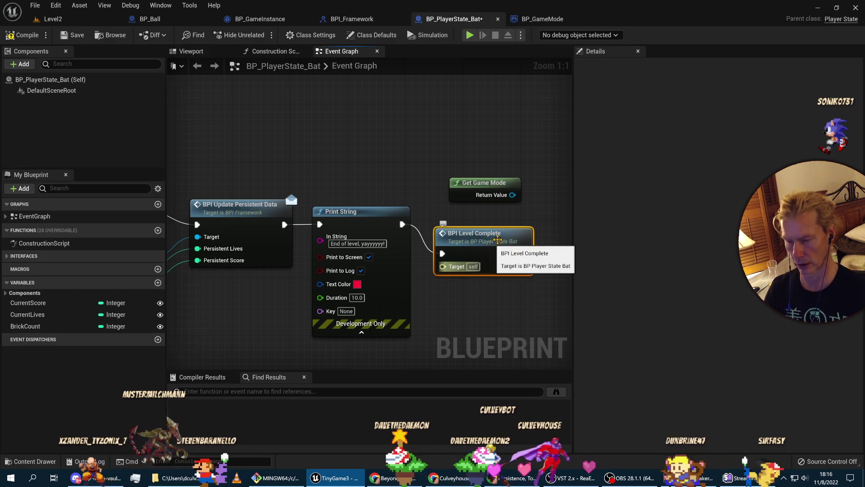
{"action": "key", "text": "Delete"}
{"action": "left_click_drag", "start_coordinate": [512, 194], "coordinate": [441, 241]}
{"action": "type", "text": "level complete"}
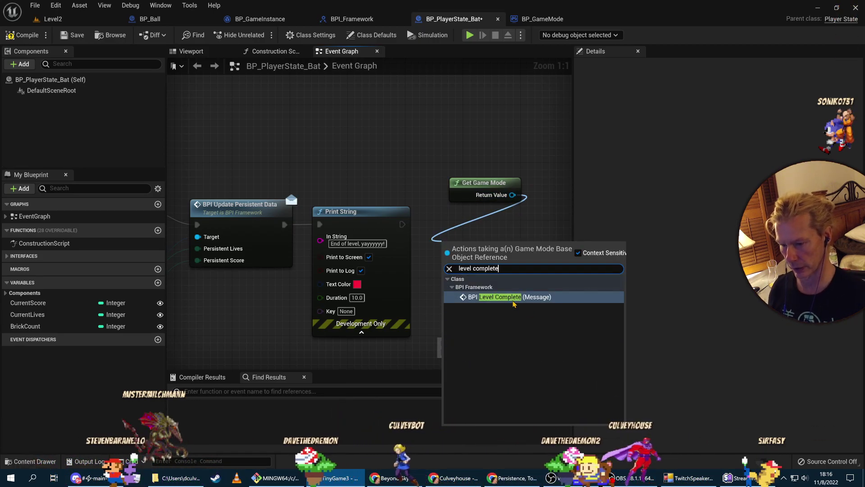
{"action": "left_click", "coordinate": [513, 298]}
{"action": "left_click_drag", "start_coordinate": [402, 224], "coordinate": [449, 268]}
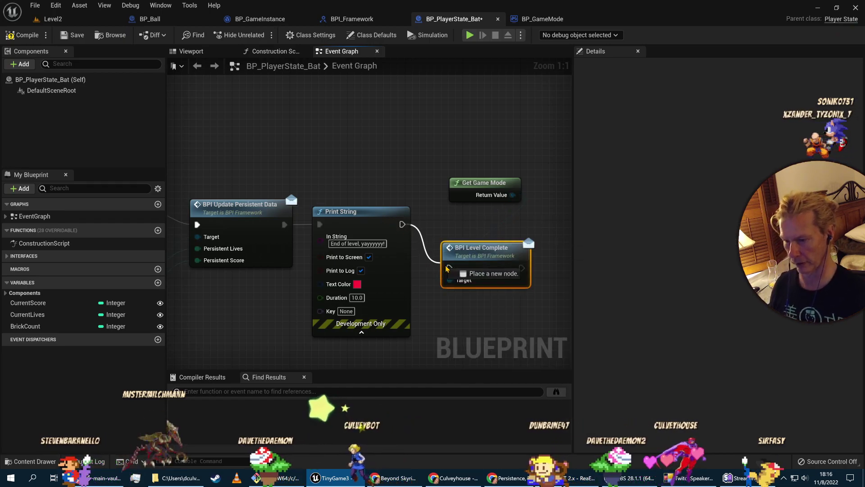
Align BPI Level Complete with Print String, place Get Game Mode below the execution wire, and compile the Blueprint.
{"action": "left_click_drag", "start_coordinate": [477, 183], "coordinate": [362, 184]}
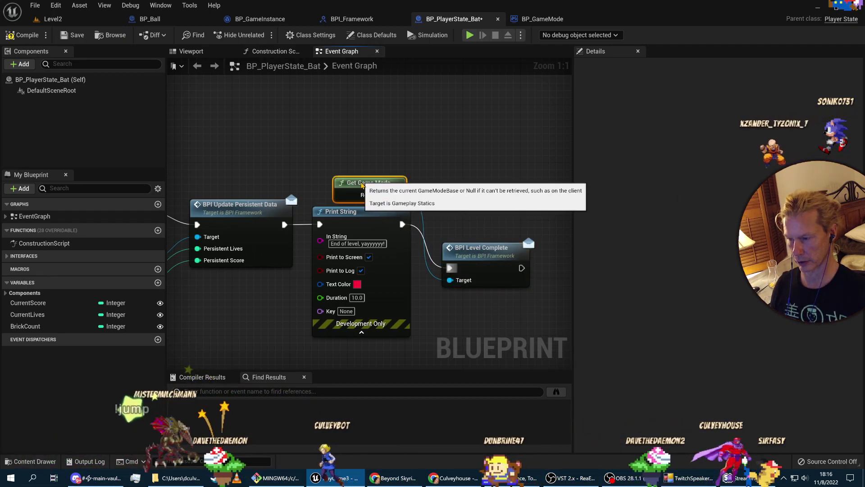
{"action": "left_click_drag", "start_coordinate": [491, 244], "coordinate": [505, 183]}
{"action": "left_click_drag", "start_coordinate": [338, 176], "coordinate": [423, 247]}
{"action": "left_click_drag", "start_coordinate": [495, 193], "coordinate": [531, 207]}
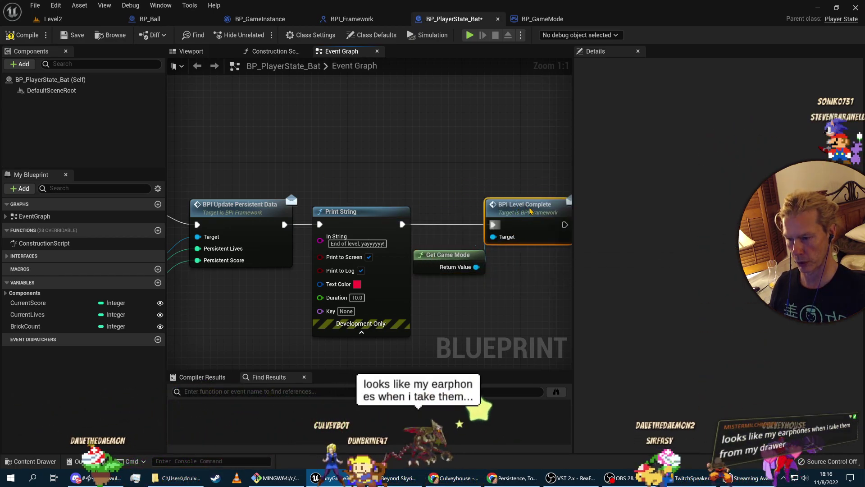
{"action": "right_click_drag", "start_coordinate": [503, 300], "coordinate": [454, 300]}
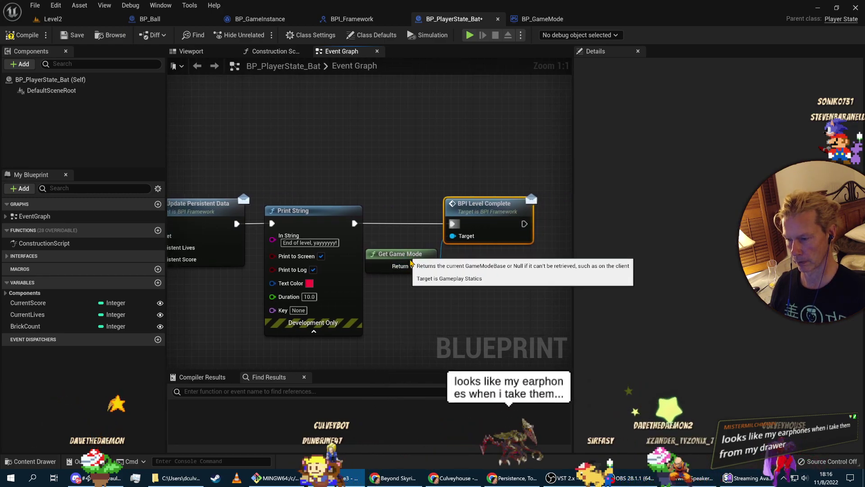
{"action": "left_click_drag", "start_coordinate": [419, 259], "coordinate": [420, 273]}
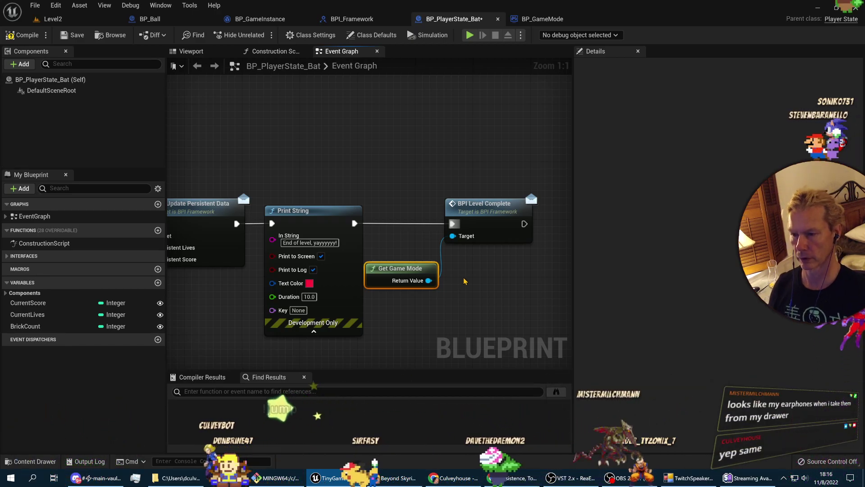
{"action": "left_click", "coordinate": [27, 41]}
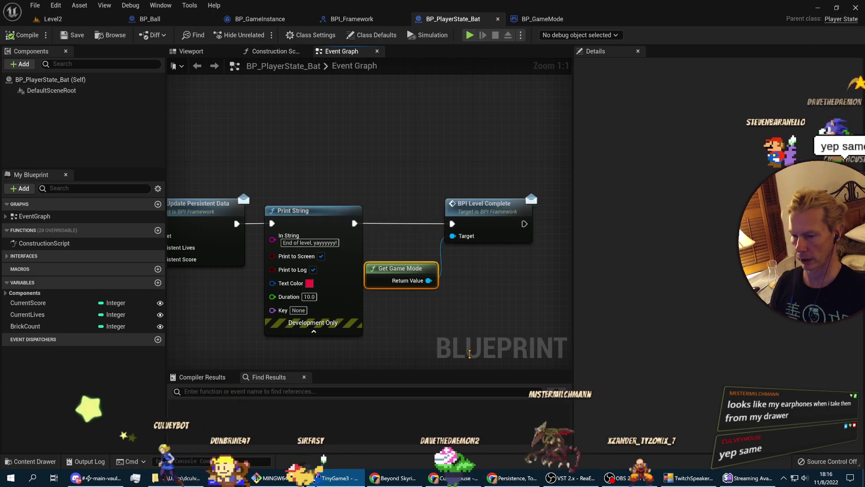
Check the tutorial's next instruction below the Brick Tracking graph and review the finished node chain in BP_PlayerState_Bat.
{"action": "key", "text": "alt+Tab"}
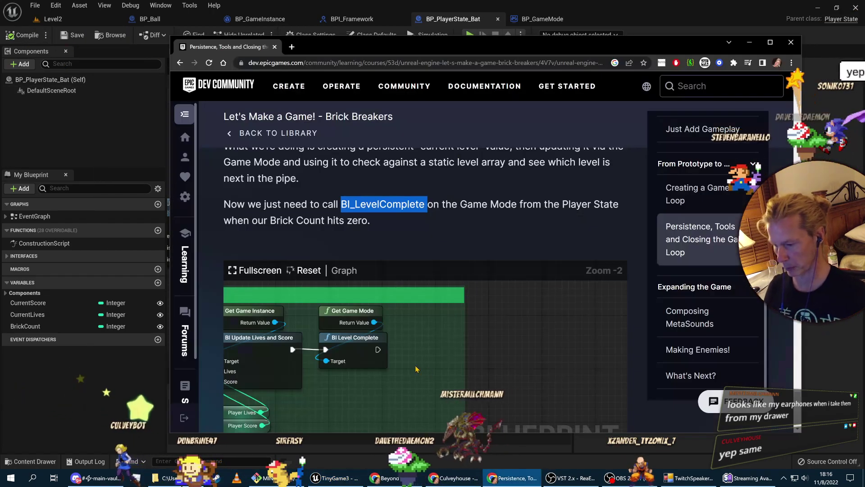
{"action": "scroll", "coordinate": [409, 366], "scroll_direction": "down", "scroll_amount": 5}
{"action": "left_click", "coordinate": [115, 143]}
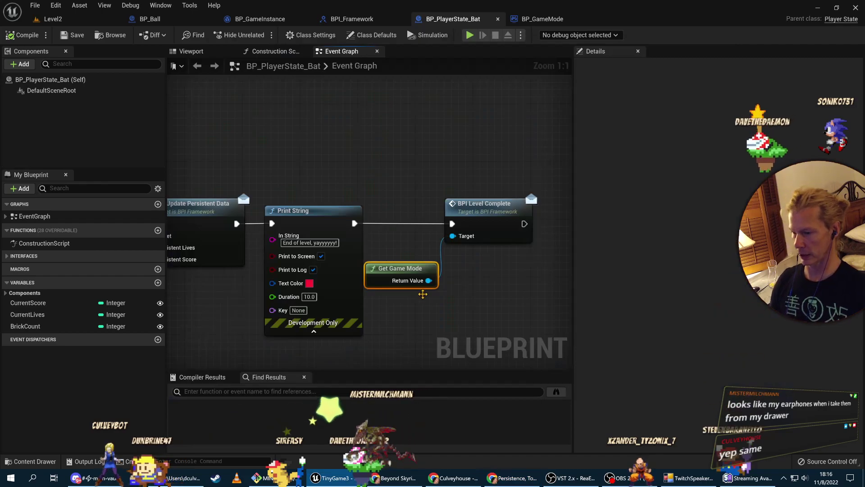
{"action": "right_click_drag", "start_coordinate": [305, 189], "coordinate": [382, 211]}
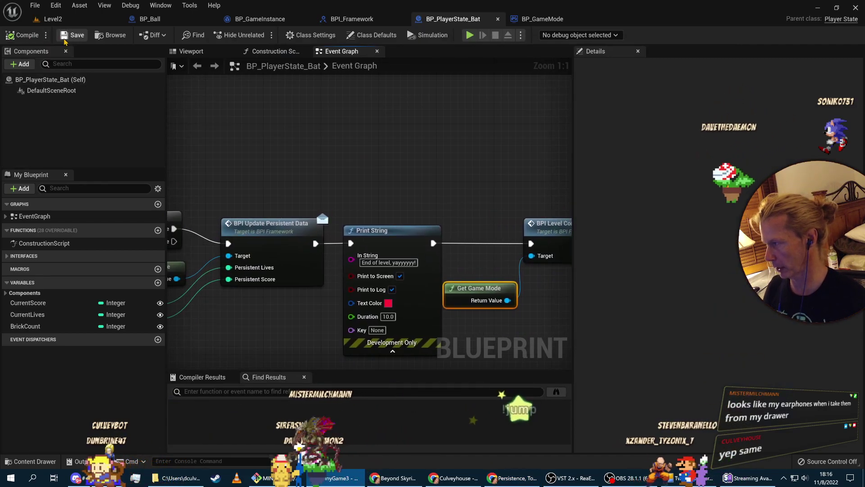
Return to the level editor and open the TitleScreen level from the Maps folder.
{"action": "left_click", "coordinate": [77, 19]}
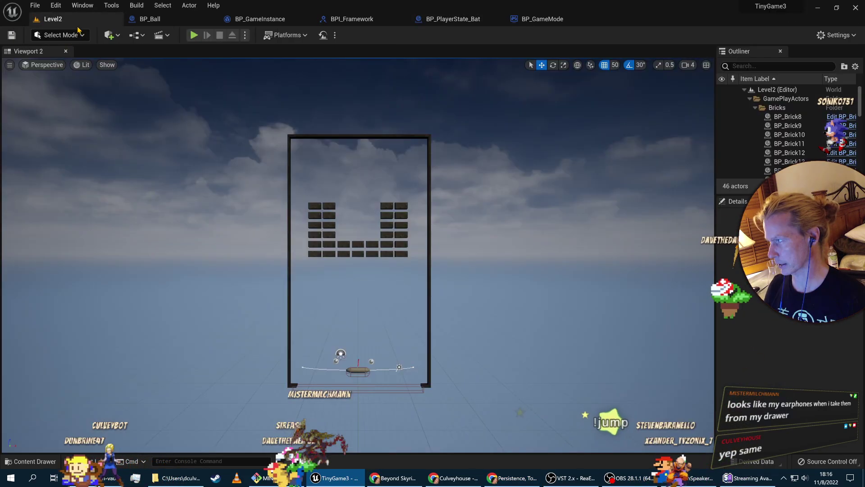
{"action": "left_click", "coordinate": [37, 460]}
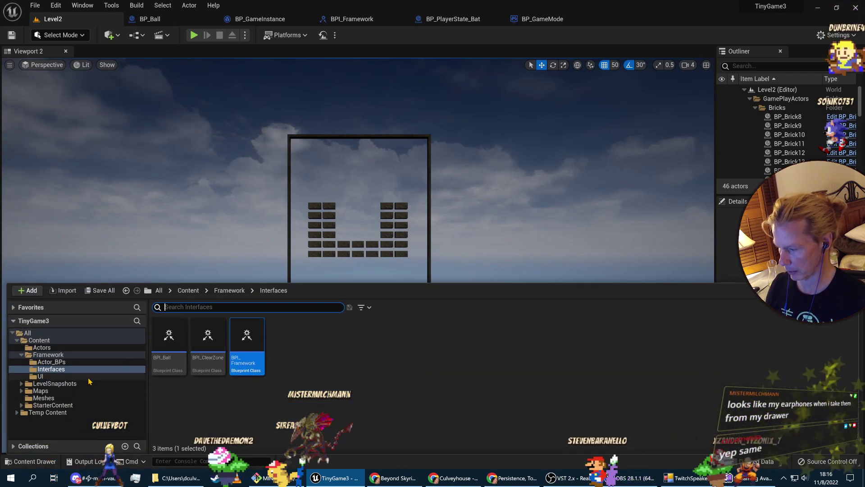
{"action": "left_click", "coordinate": [42, 390]}
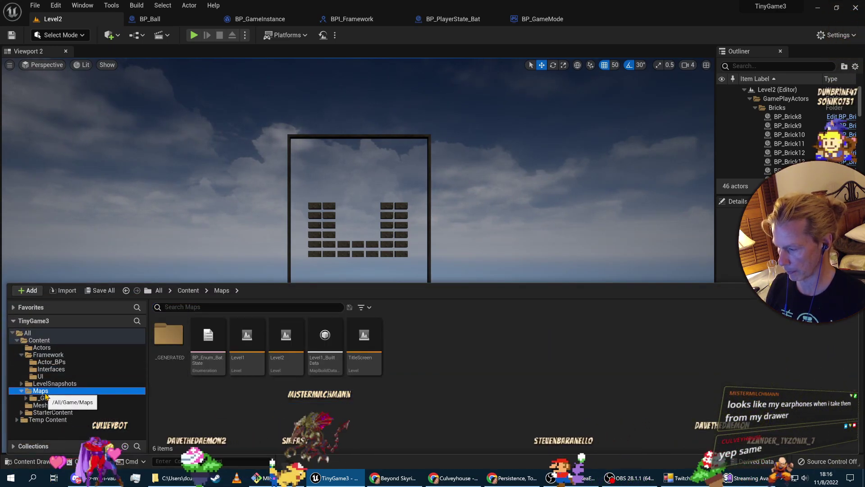
{"action": "double_click", "coordinate": [253, 359]}
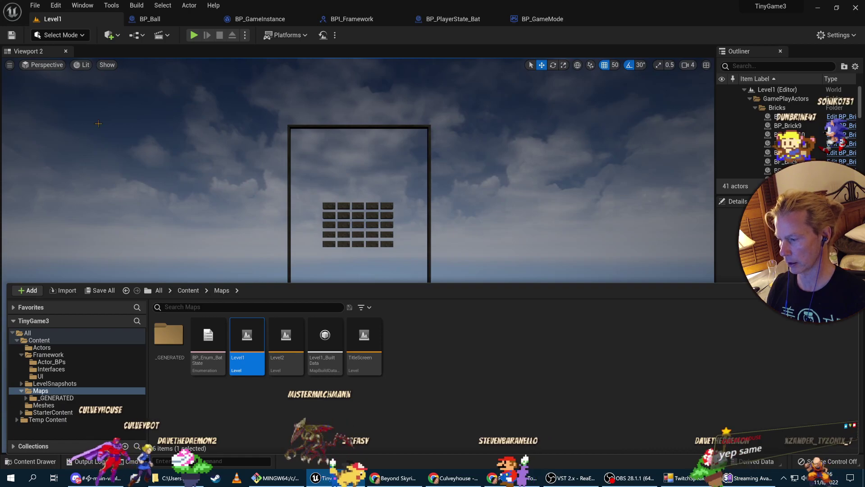
{"action": "double_click", "coordinate": [364, 354]}
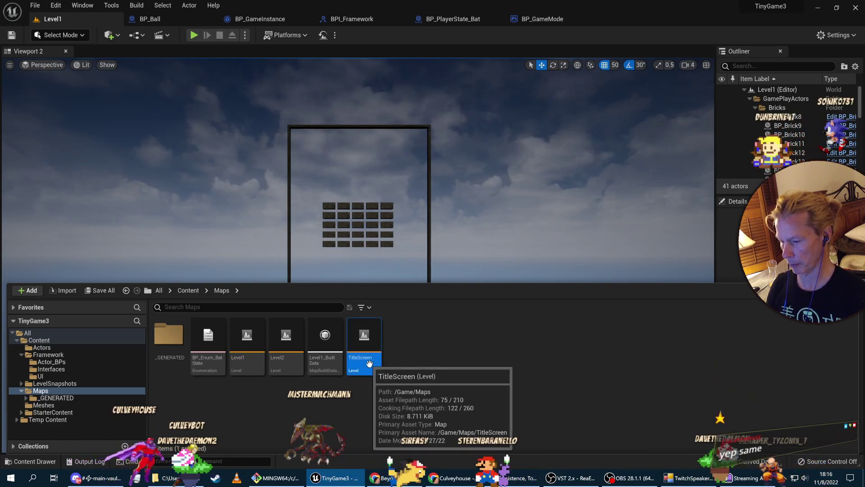
Play-test from the title screen, breaking bricks with the bat until Level1 is complete, then stop and return to the tutorial.
{"action": "left_click", "coordinate": [193, 35]}
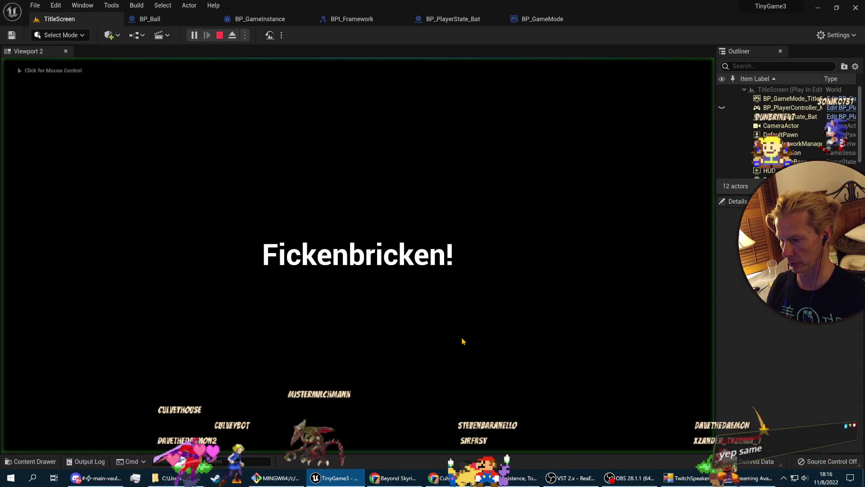
{"action": "left_click", "coordinate": [333, 260]}
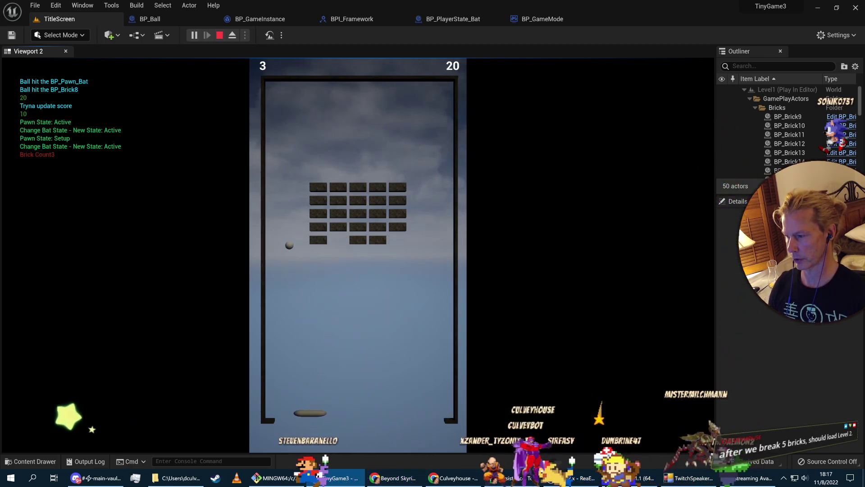
{"action": "key", "text": "Right"}
{"action": "key", "text": "Right"}
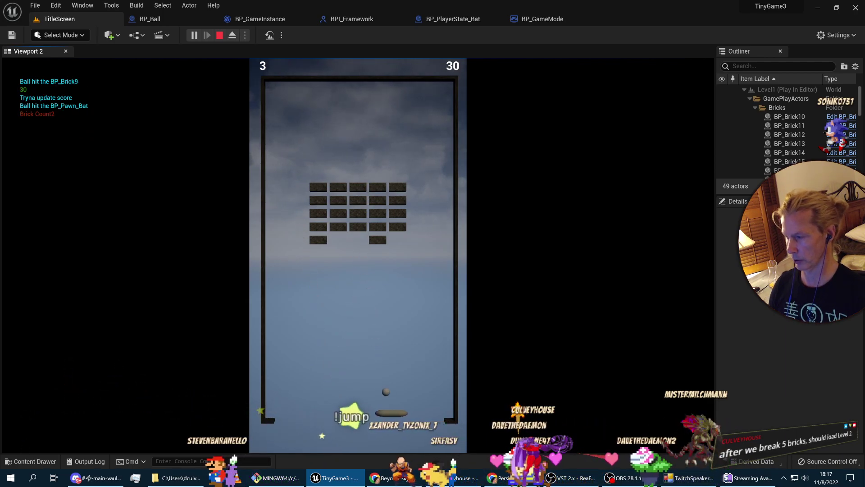
{"action": "key", "text": "Left"}
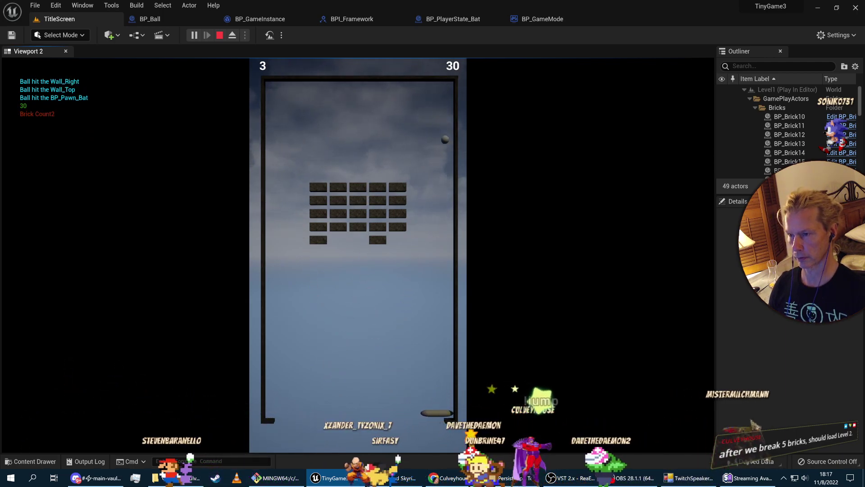
{"action": "key", "text": "Left"}
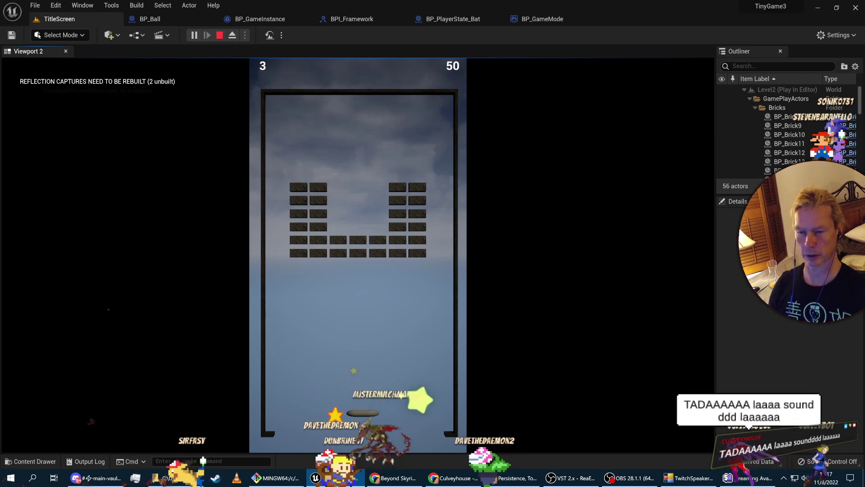
{"action": "key", "text": "Escape"}
{"action": "key", "text": "alt+Tab"}
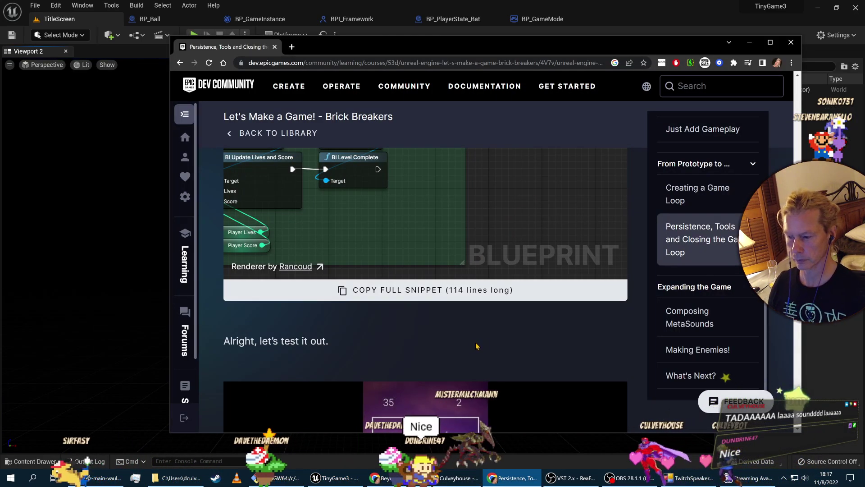
Play the tutorial's level-progression test video and read the closing notes at the end of the Brick Breakers lesson.
{"action": "scroll", "coordinate": [478, 345], "scroll_direction": "down", "scroll_amount": 4}
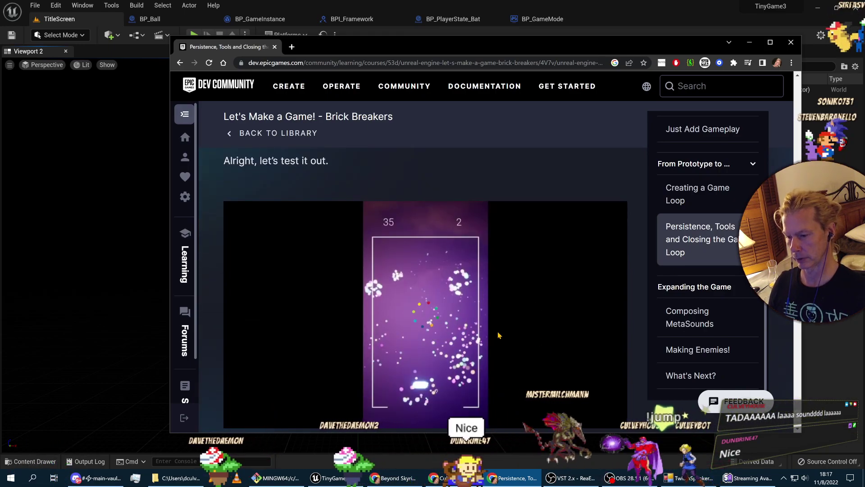
{"action": "left_click", "coordinate": [496, 365]}
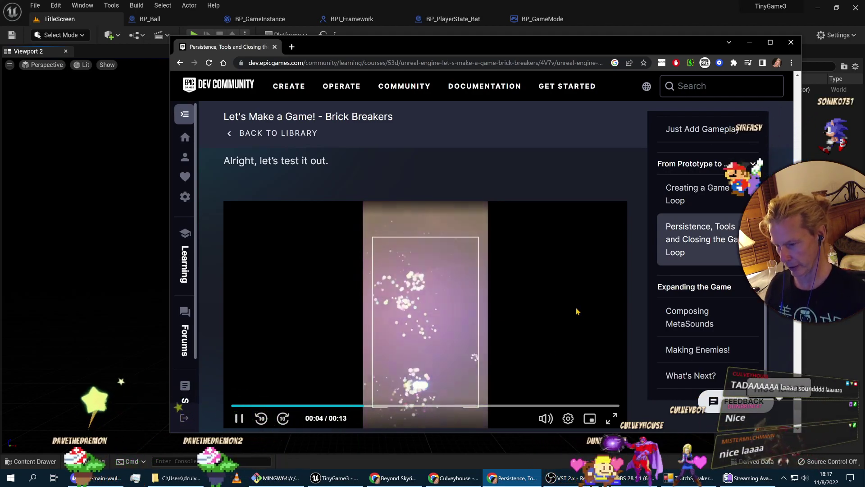
{"action": "scroll", "coordinate": [541, 292], "scroll_direction": "down", "scroll_amount": 1}
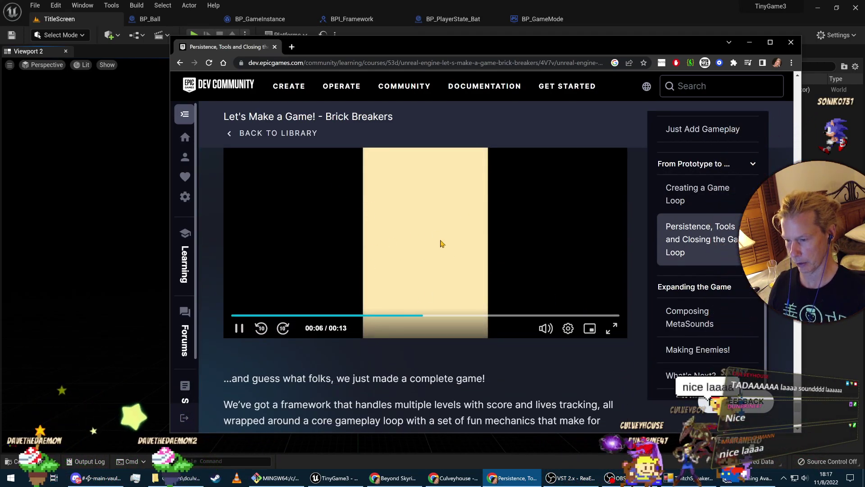
{"action": "scroll", "coordinate": [437, 270], "scroll_direction": "down", "scroll_amount": 2}
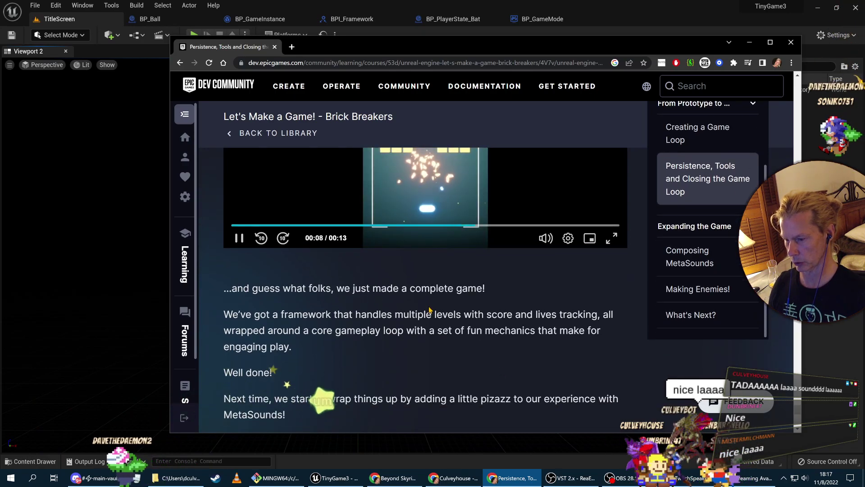
{"action": "scroll", "coordinate": [433, 306], "scroll_direction": "down", "scroll_amount": 2}
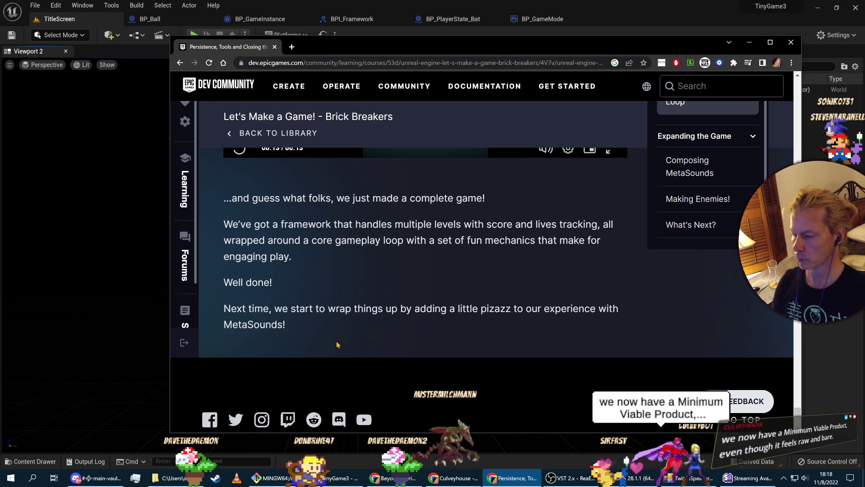
Switch back to Unreal Editor and save the BPI_Framework interface asset.
{"action": "left_click", "coordinate": [122, 388]}
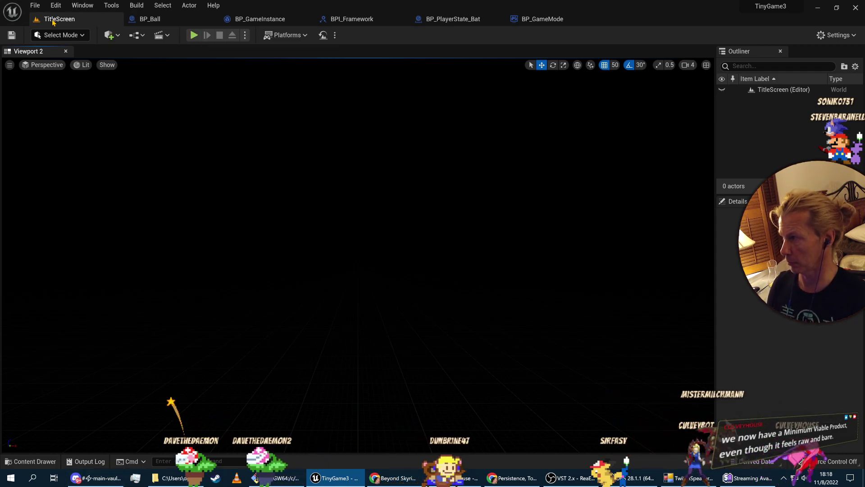
{"action": "left_click", "coordinate": [379, 20]}
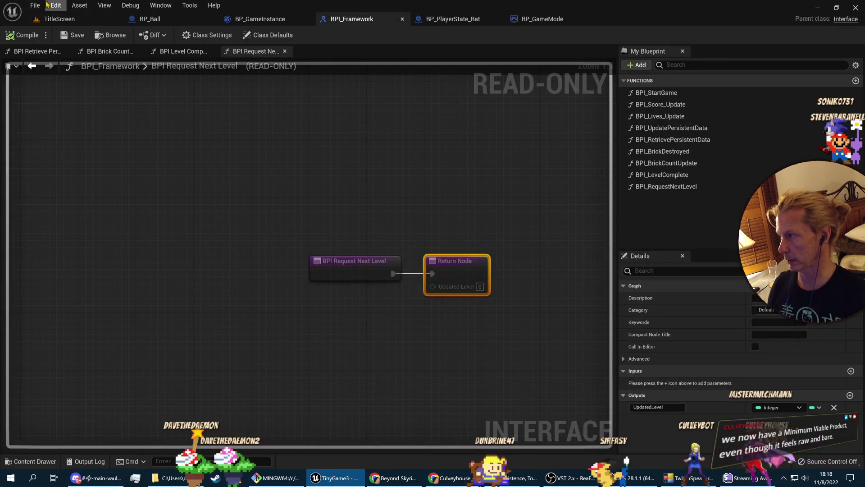
{"action": "left_click", "coordinate": [35, 6]}
{"action": "left_click", "coordinate": [67, 68]}
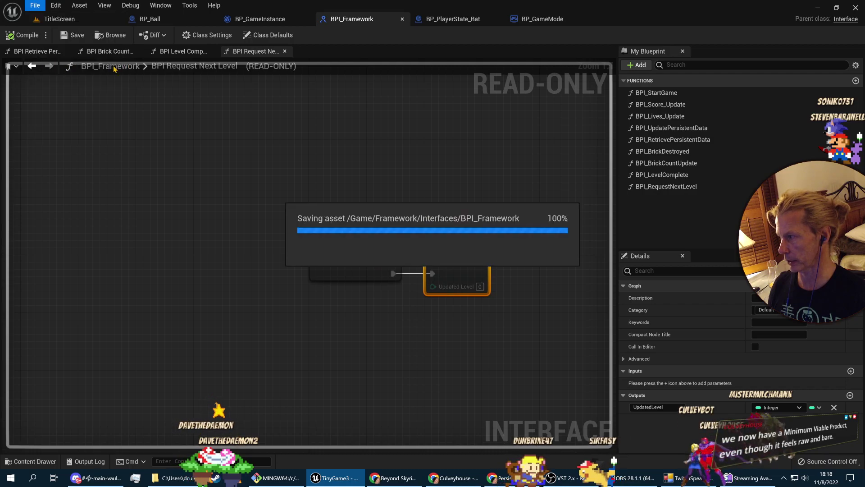
Switch to the Git Bash terminal for TinyGame3, enlarge its text, and run git status.
{"action": "left_click", "coordinate": [88, 479]}
{"action": "left_click", "coordinate": [172, 481]}
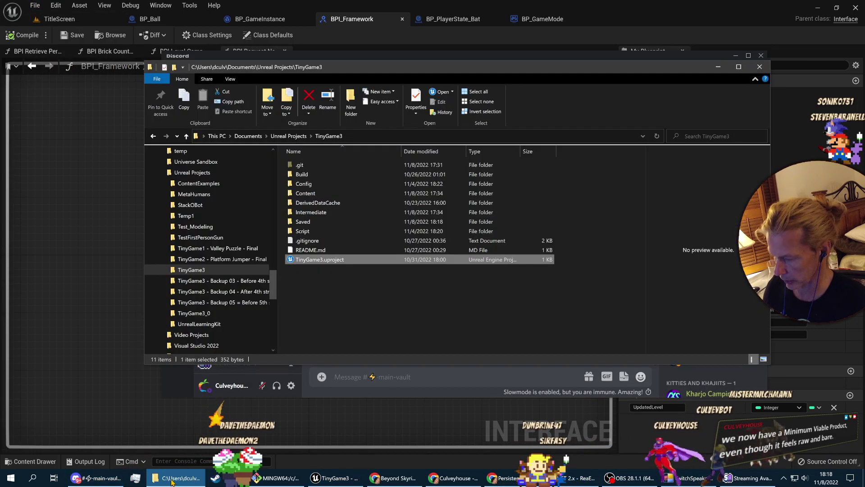
{"action": "left_click", "coordinate": [270, 478]}
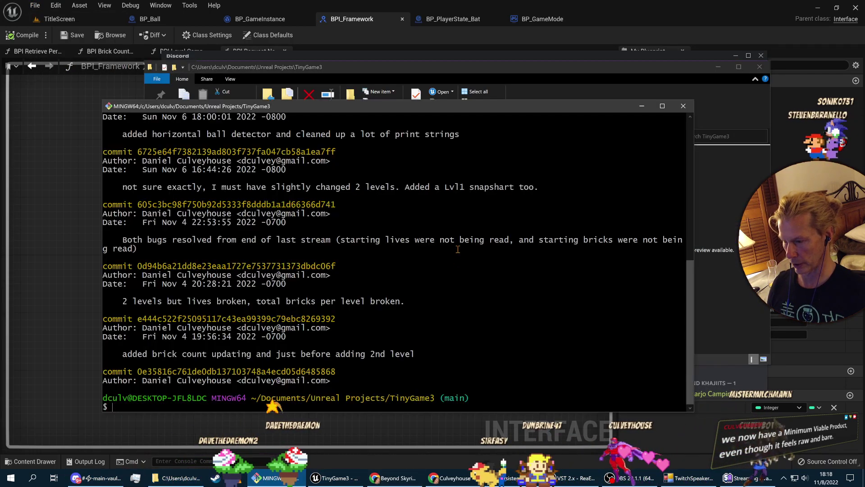
{"action": "key", "text": "ctrl+equal"}
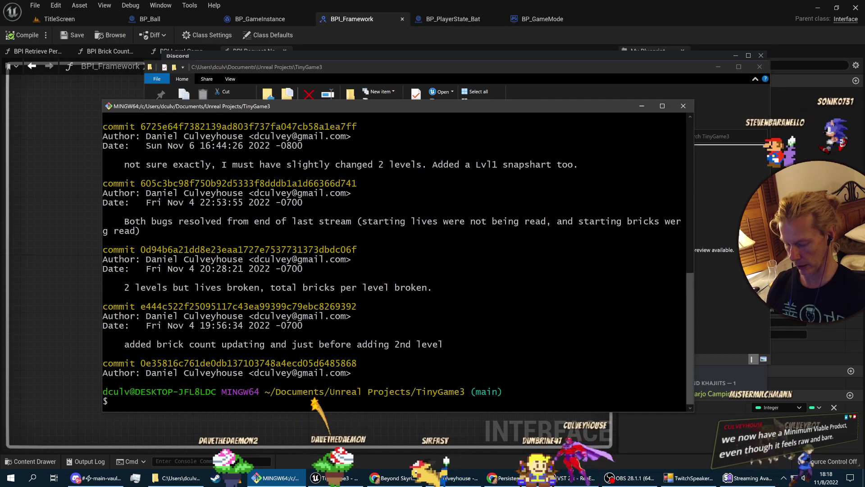
{"action": "type", "text": "git status"}
{"action": "key", "text": "Return"}
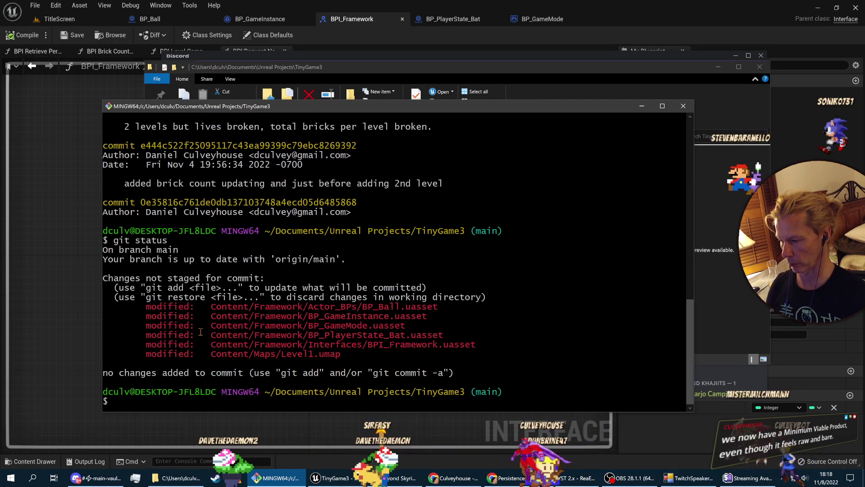
Look over the open Blueprint tabs in Unreal Editor, return to the TitleScreen level, and save all project files.
{"action": "left_click", "coordinate": [59, 19]}
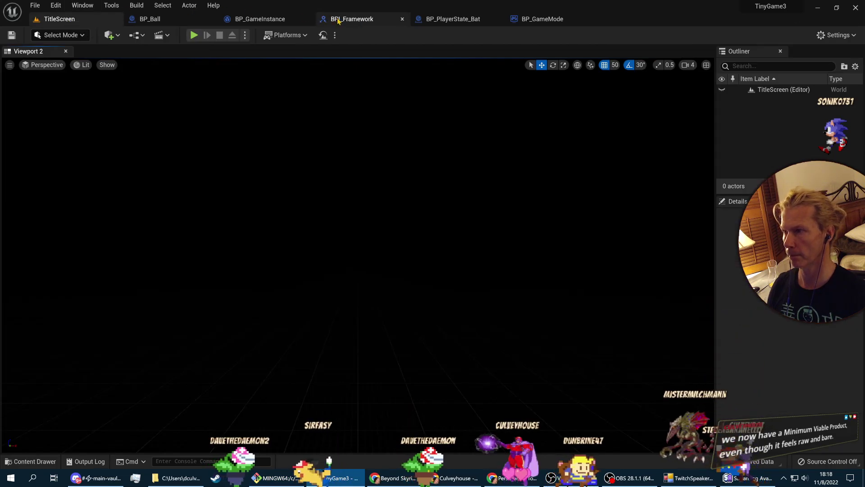
{"action": "left_click", "coordinate": [543, 19]}
{"action": "left_click", "coordinate": [453, 19]}
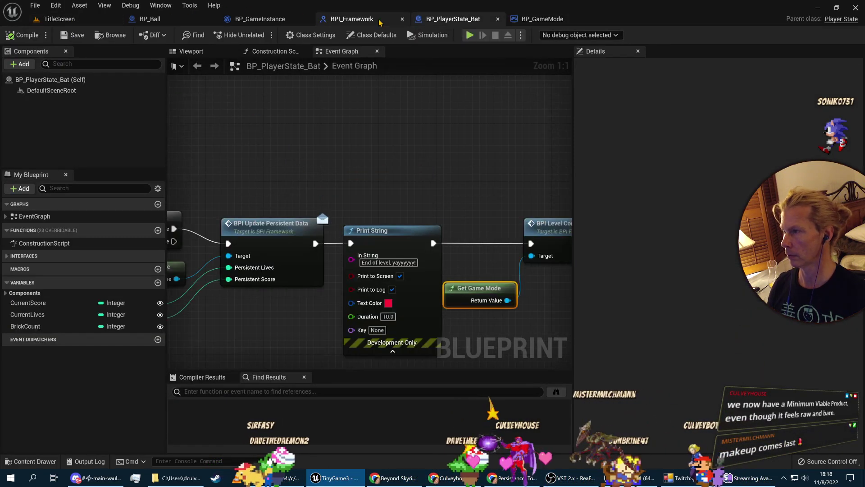
{"action": "left_click", "coordinate": [352, 19]}
{"action": "left_click", "coordinate": [260, 19]}
{"action": "left_click", "coordinate": [168, 20]}
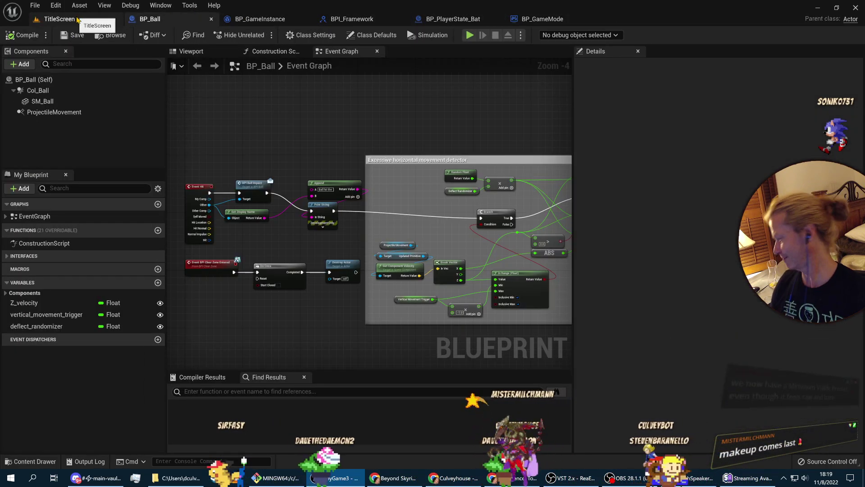
{"action": "left_click", "coordinate": [60, 19]}
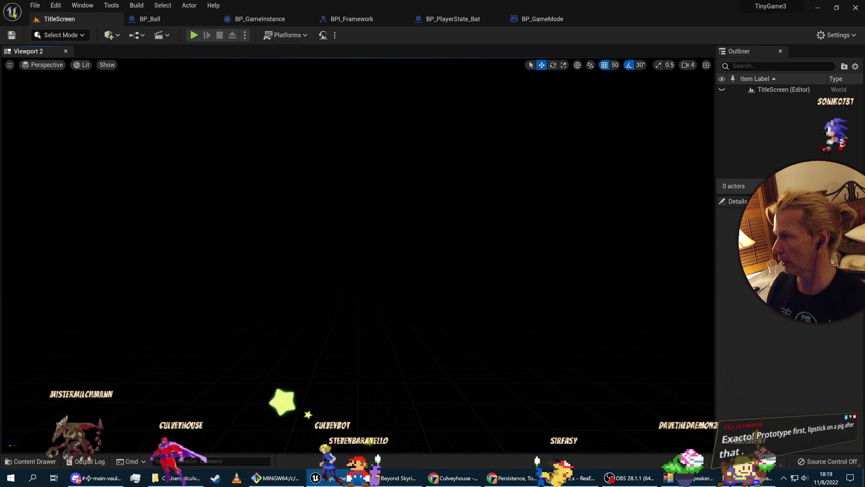
{"action": "left_click", "coordinate": [36, 6]}
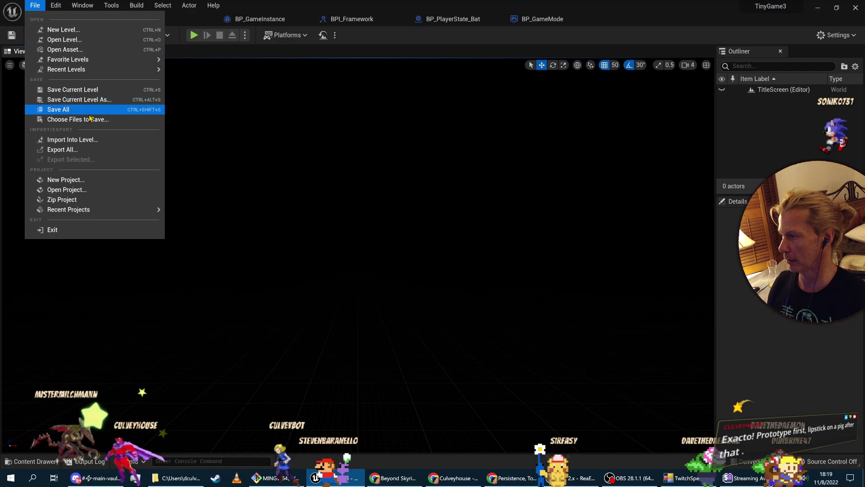
{"action": "left_click", "coordinate": [90, 112]}
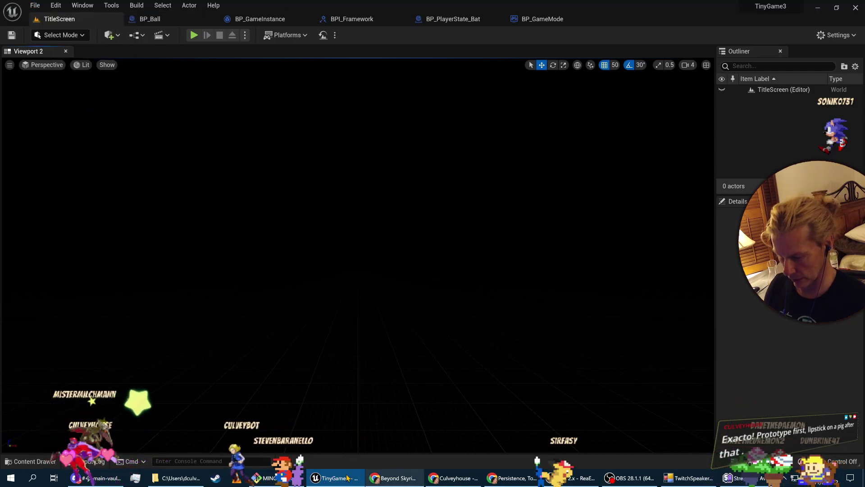
Return to the Git Bash terminal and stage all modified project files with git add *.
{"action": "left_click", "coordinate": [270, 478]}
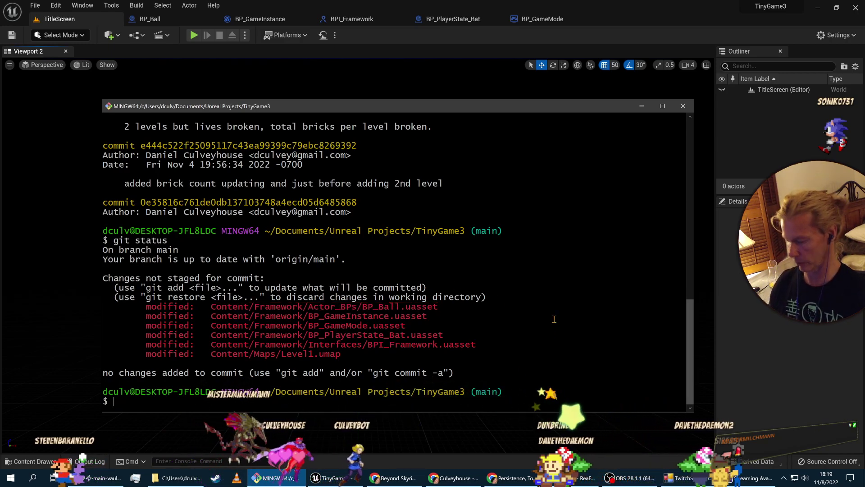
{"action": "type", "text": "git"}
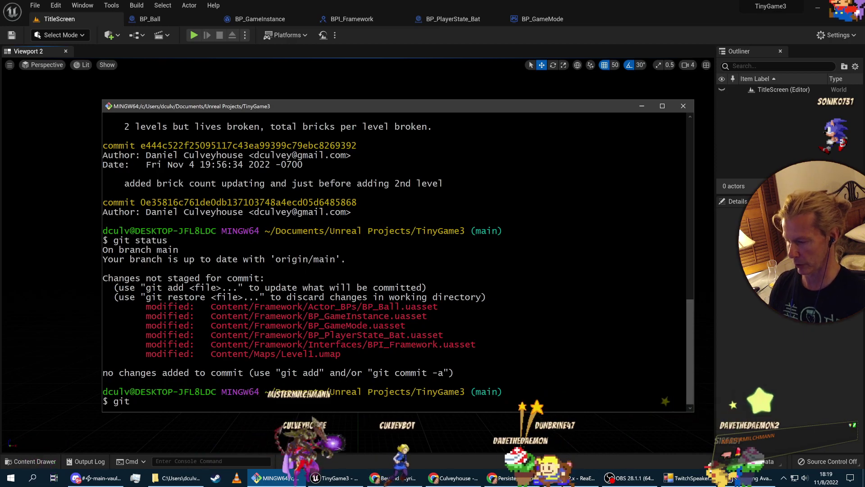
{"action": "type", "text": " add *"}
{"action": "key", "text": "Return"}
Commit the staged changes with message 'Finally finally got the game to its first MVP state, yhayyyyyy! Levels are loading one after another, and all things persisting!'.
{"action": "type", "text": "git commit -m 'Finally finally got "}
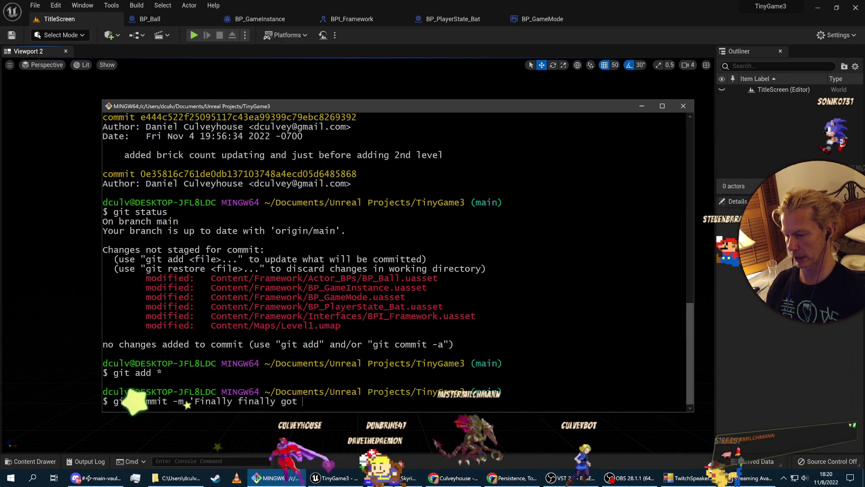
{"action": "type", "text": "the game to it"}
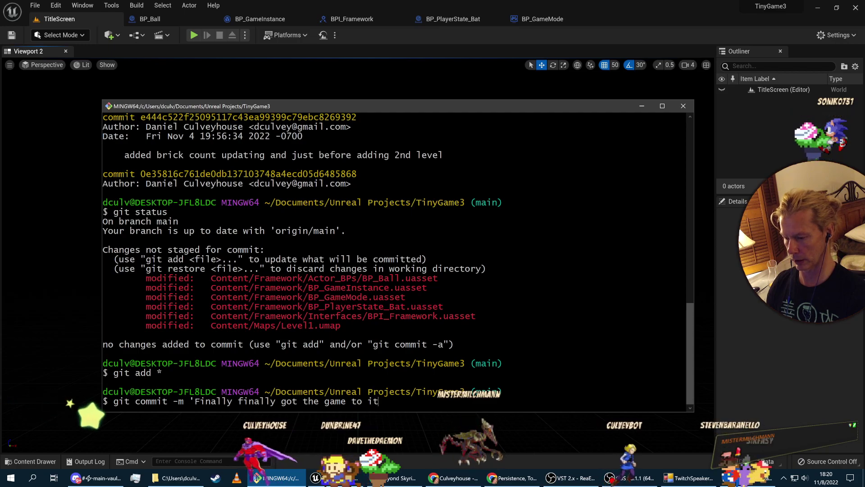
{"action": "type", "text": "s first MVP s"}
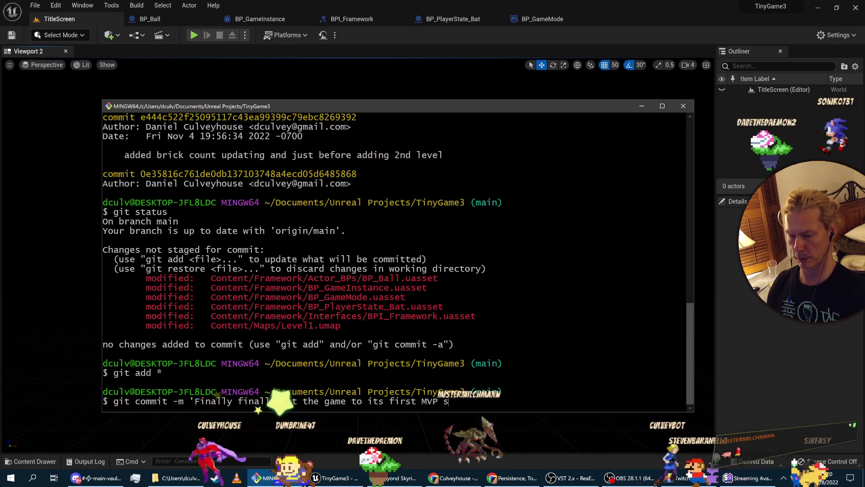
{"action": "type", "text": "tate, yhayyyyy"}
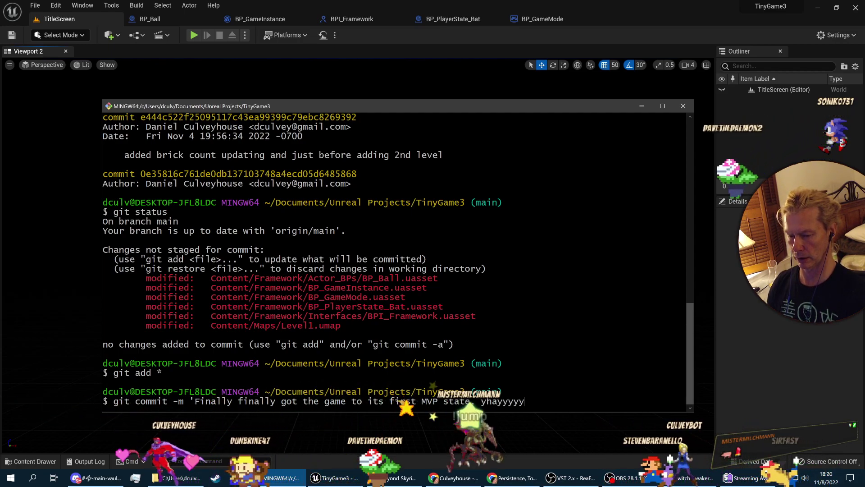
{"action": "type", "text": "y!  Leve"}
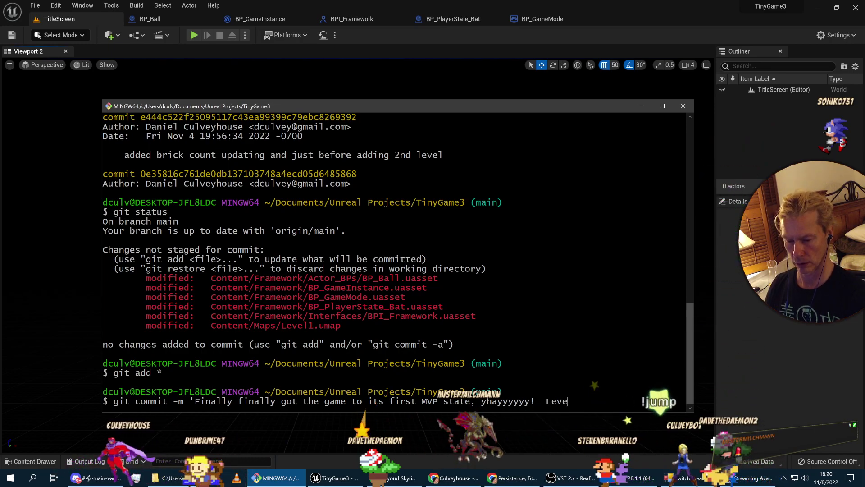
{"action": "type", "text": "ls are"}
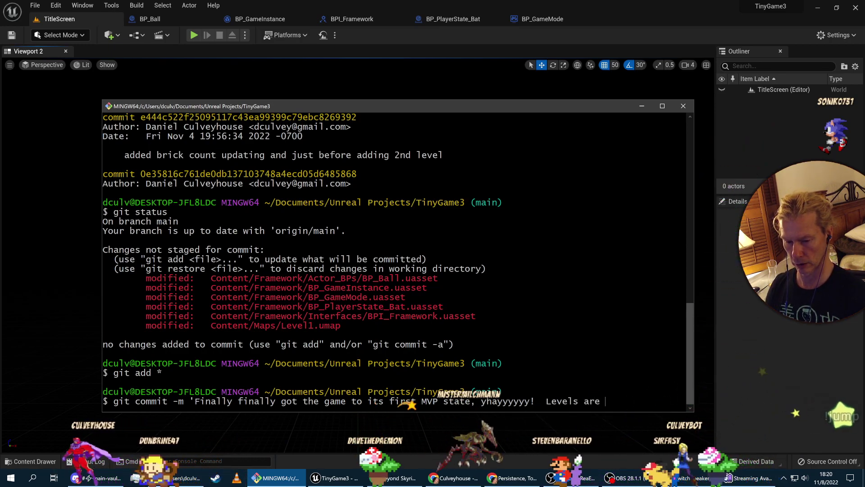
{"action": "type", "text": " loading,"}
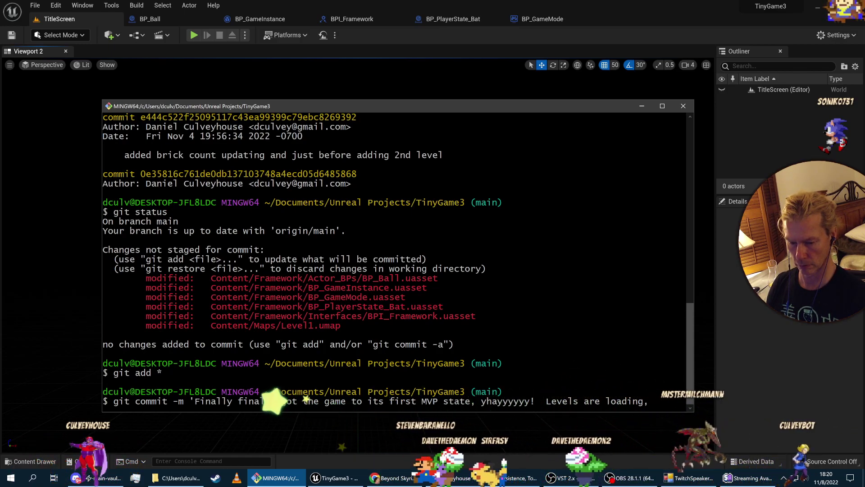
{"action": "key", "text": "BackSpace"}
{"action": "type", "text": "on"}
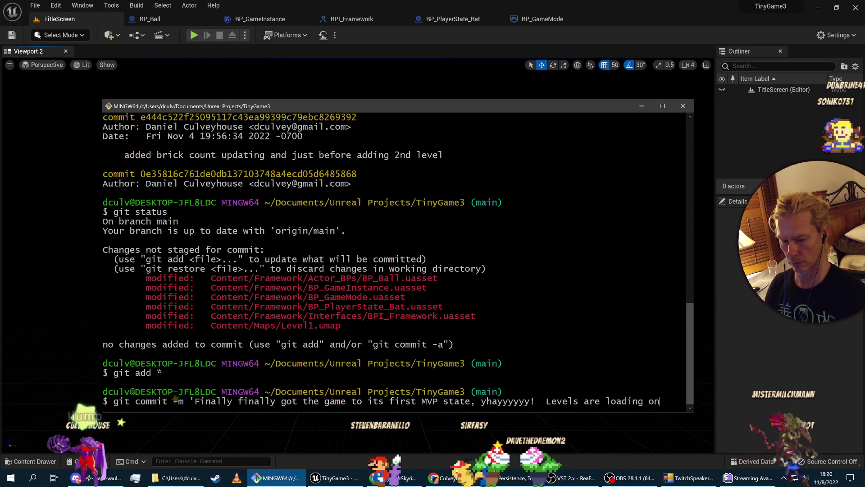
{"action": "type", "text": "e after another, and all things p"}
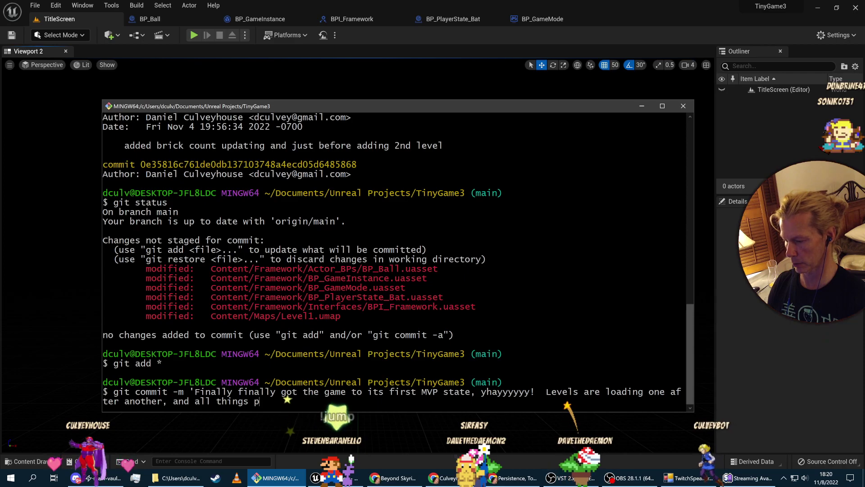
{"action": "type", "text": "ersisting"}
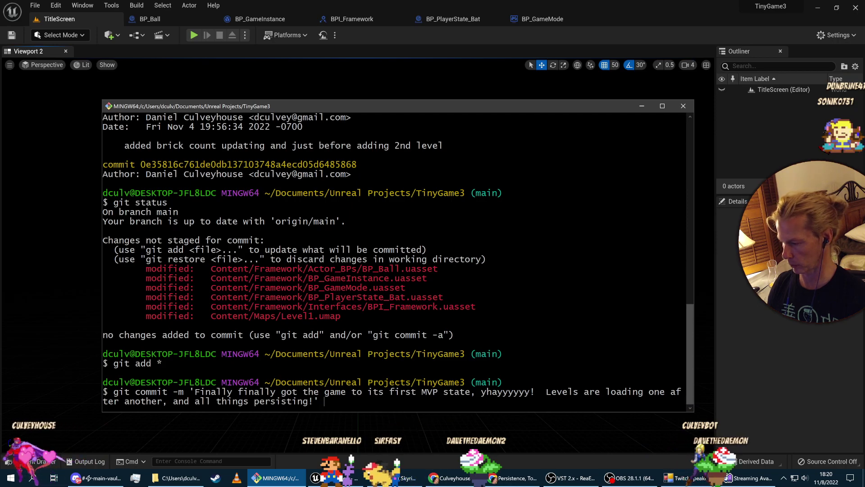
{"action": "type", "text": "!'"}
{"action": "key", "text": "Return"}
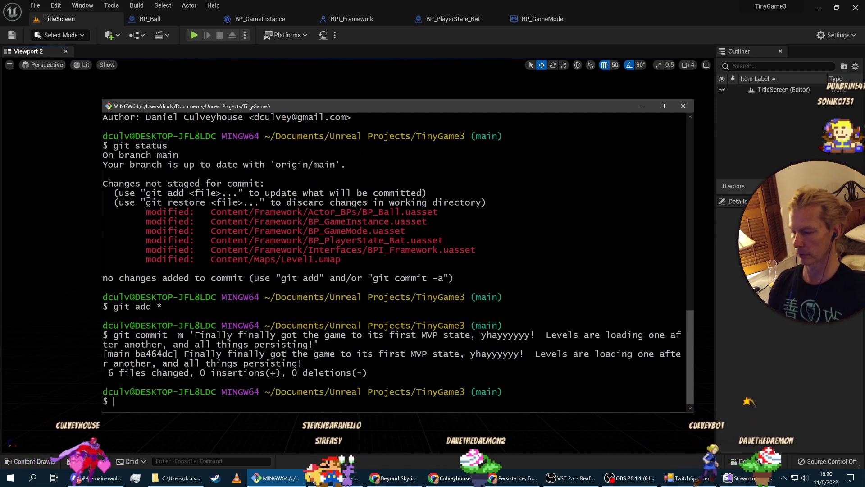
Recheck the repository with git status and push the commit with git push origin.
{"action": "type", "text": "git status"}
{"action": "key", "text": "Return"}
{"action": "type", "text": "git push origin"}
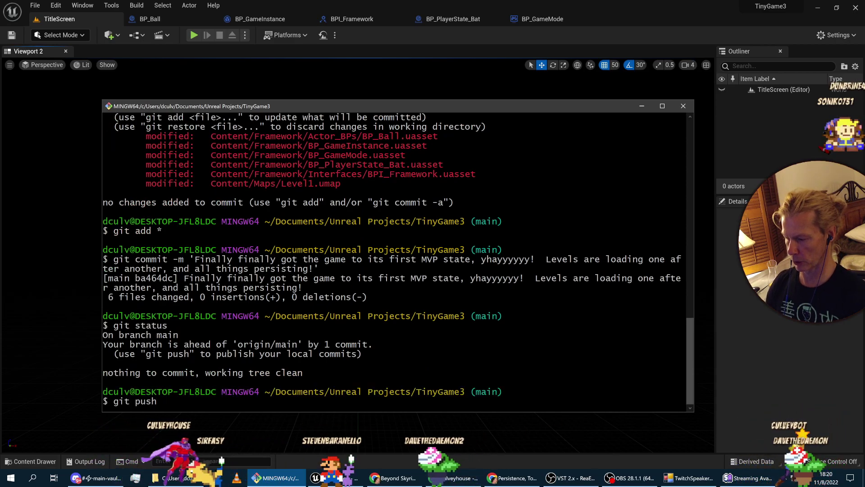
{"action": "key", "text": "Return"}
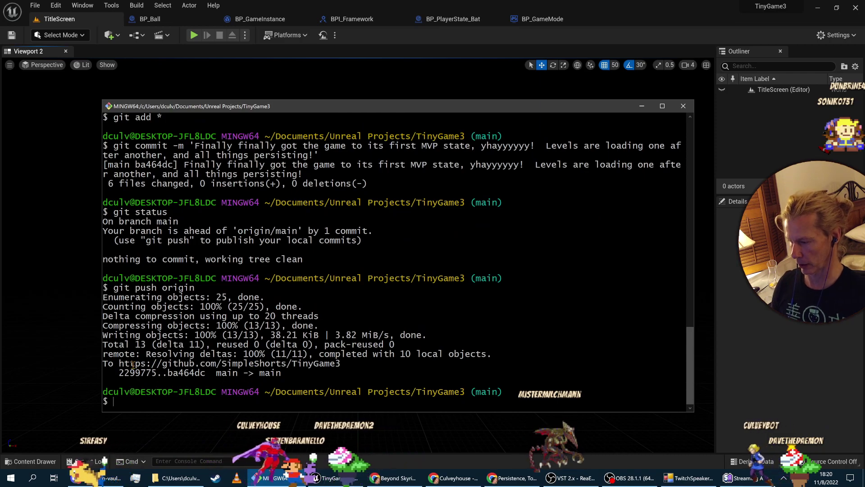
Copy the TinyGame3 repository URL from the push output and load it in a new Chrome window.
{"action": "double_click", "coordinate": [250, 364]}
{"action": "right_click", "coordinate": [315, 256]}
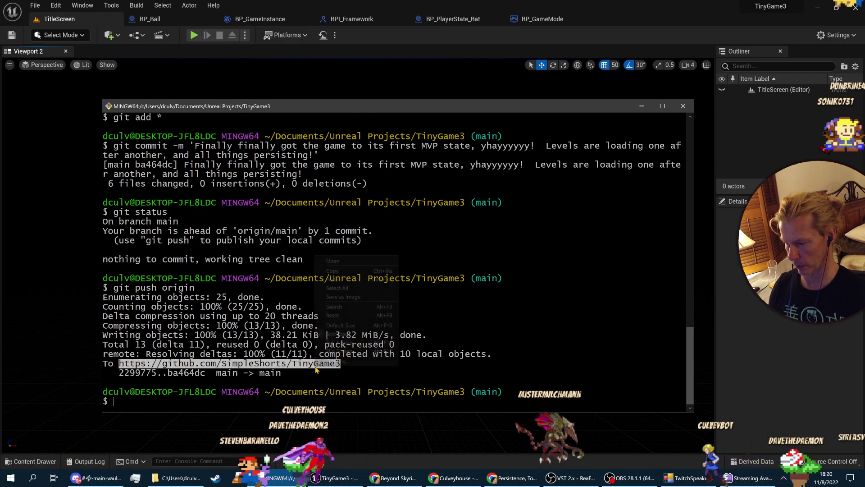
{"action": "left_click", "coordinate": [331, 261]}
{"action": "left_click", "coordinate": [432, 478]}
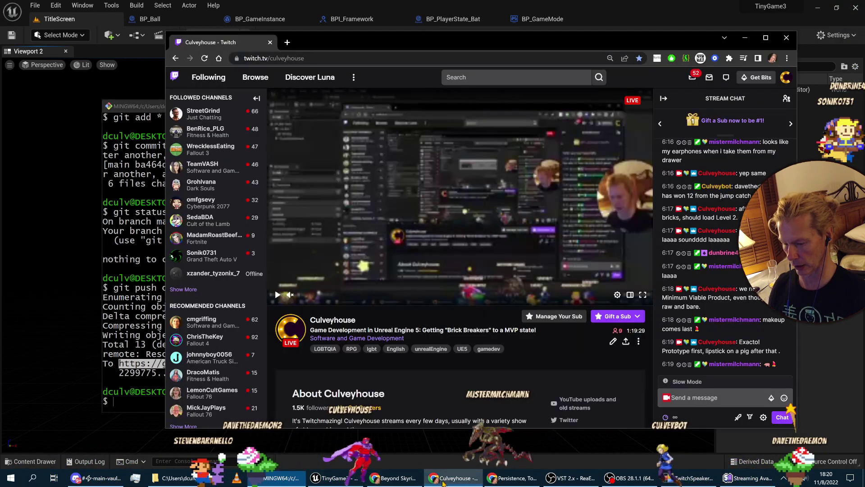
{"action": "key", "text": "ctrl+n"}
{"action": "key", "text": "ctrl+v"}
{"action": "key", "text": "Return"}
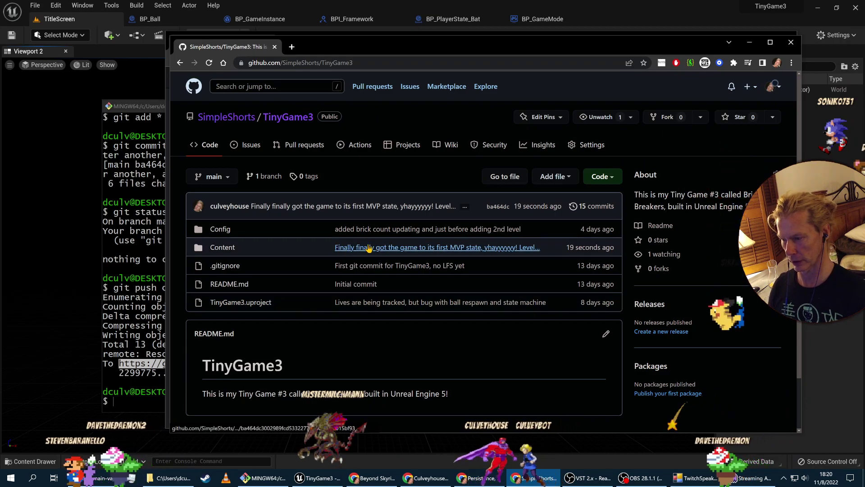
Browse the repository's Content and Framework folders on GitHub and open BP_GameMode.uasset.
{"action": "left_click", "coordinate": [222, 248]}
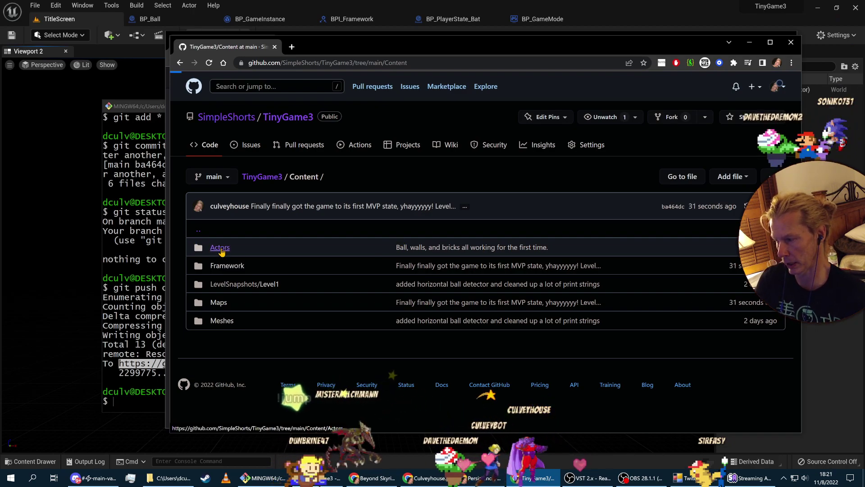
{"action": "left_click", "coordinate": [180, 64]}
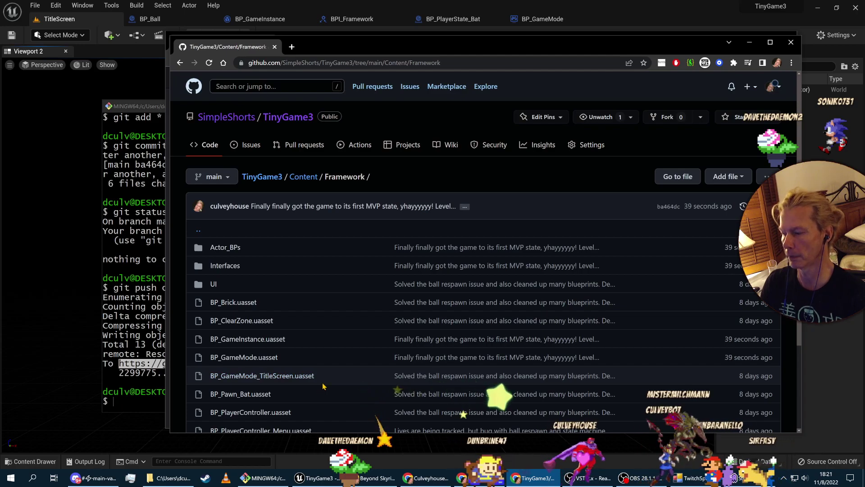
{"action": "scroll", "coordinate": [323, 386], "scroll_direction": "down", "scroll_amount": 3}
{"action": "scroll", "coordinate": [322, 389], "scroll_direction": "up", "scroll_amount": 1}
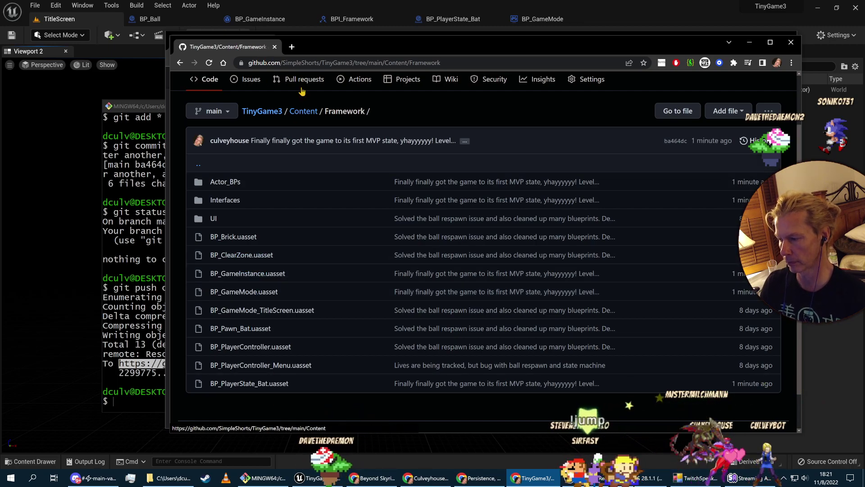
{"action": "left_click", "coordinate": [257, 292]}
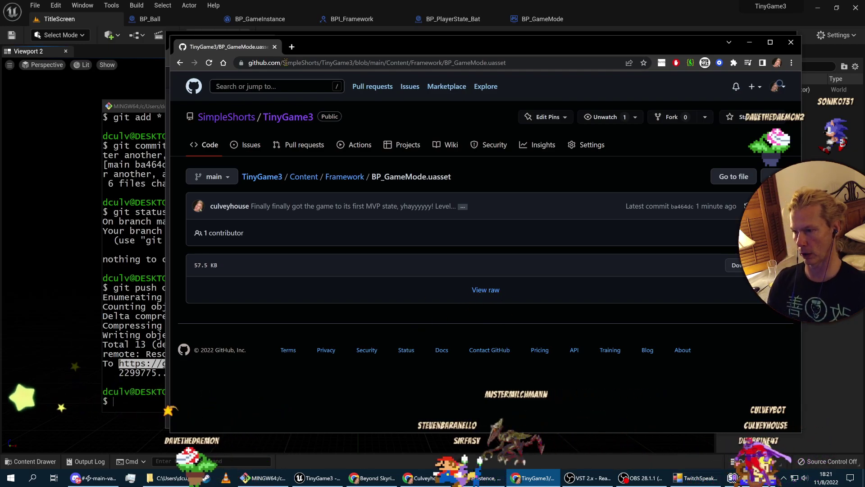
Close the GitHub page, clear the URL selection in the Git Bash terminal, and minimize the terminal.
{"action": "left_click", "coordinate": [274, 47]}
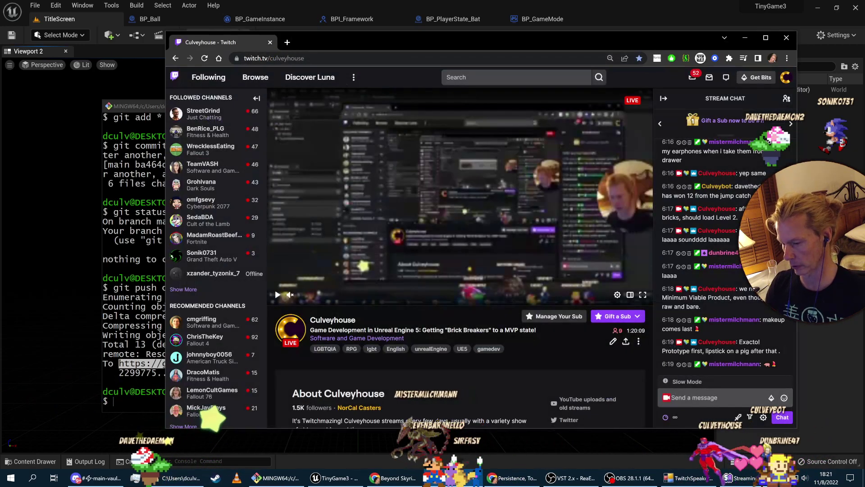
{"action": "left_click", "coordinate": [121, 406]}
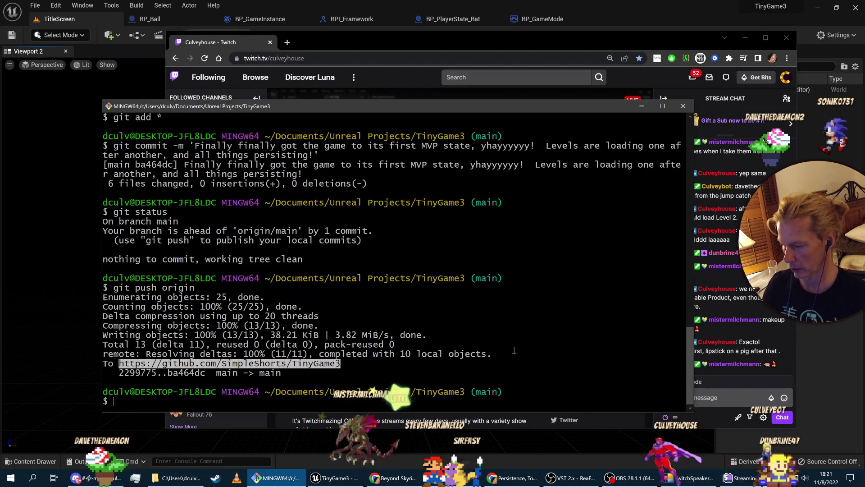
{"action": "left_click", "coordinate": [589, 312]}
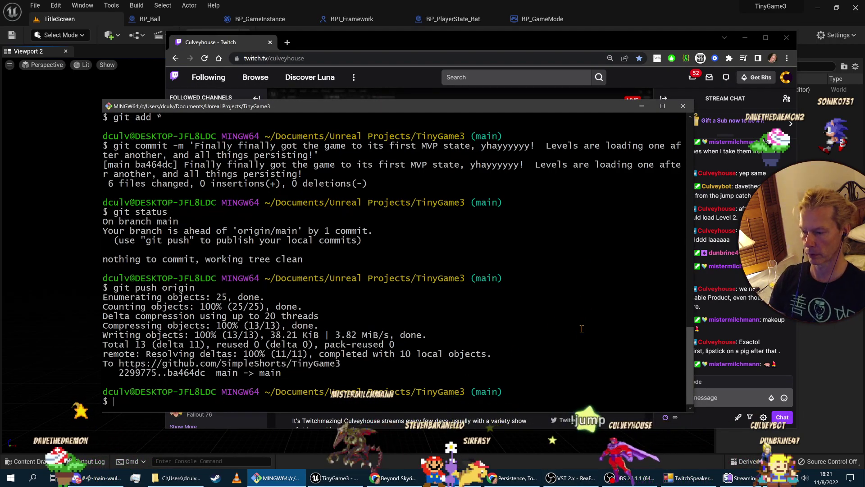
{"action": "left_click", "coordinate": [641, 106]}
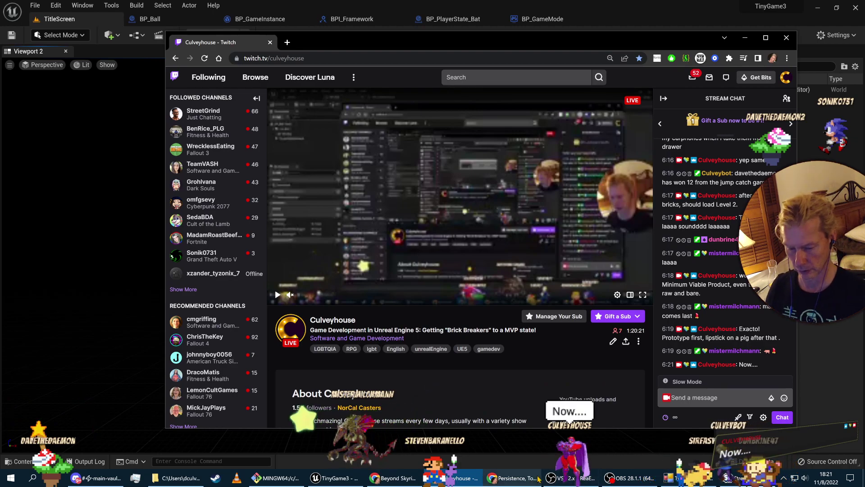
Return to the Brick Breakers lesson in Chrome, replay its closing test video for a few seconds, and pause it.
{"action": "left_click", "coordinate": [502, 478]}
{"action": "scroll", "coordinate": [490, 341], "scroll_direction": "up", "scroll_amount": 5}
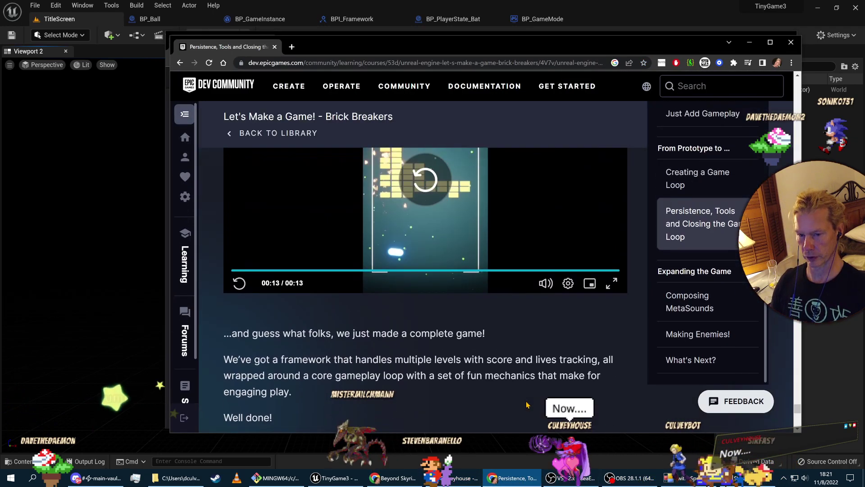
{"action": "left_click", "coordinate": [378, 301]}
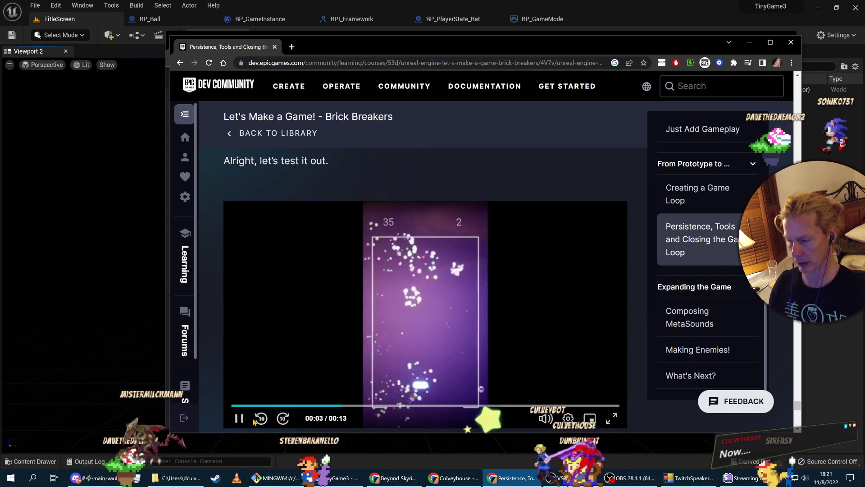
{"action": "left_click", "coordinate": [240, 418]}
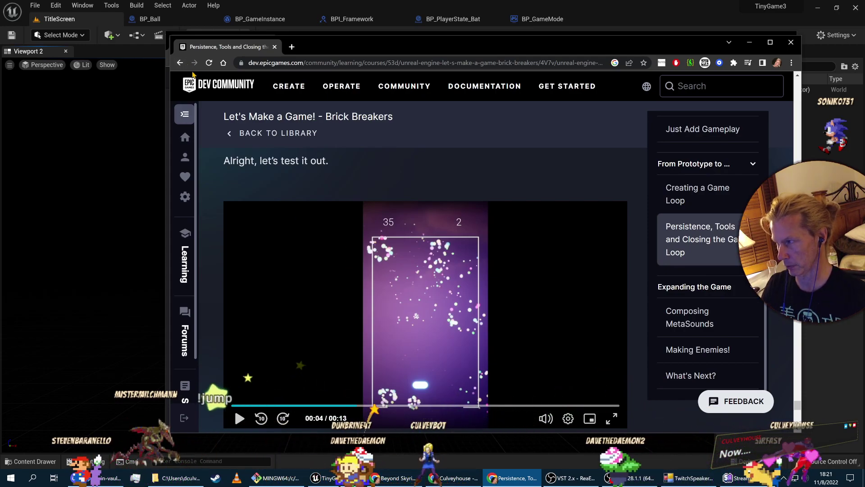
{"action": "scroll", "coordinate": [495, 293], "scroll_direction": "down", "scroll_amount": 2}
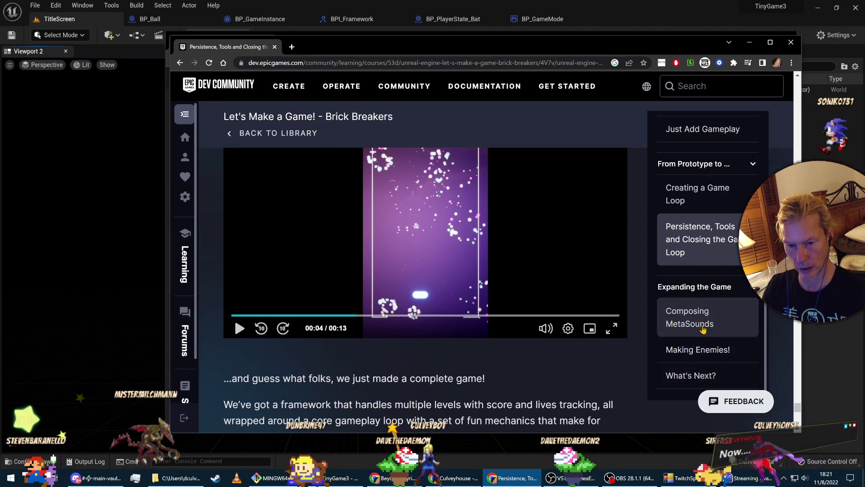
Open the Composing MetaSounds lesson under Expanding the Game and look over its introduction.
{"action": "left_click", "coordinate": [700, 330]}
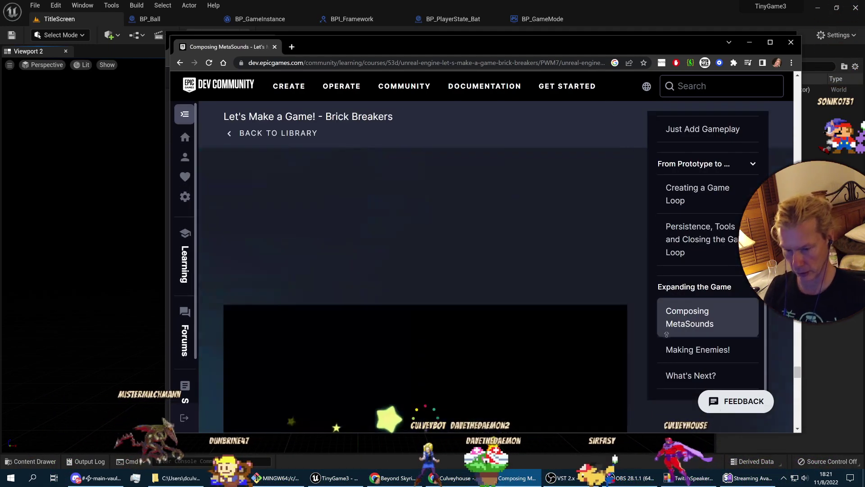
{"action": "scroll", "coordinate": [621, 90], "scroll_direction": "up", "scroll_amount": 10}
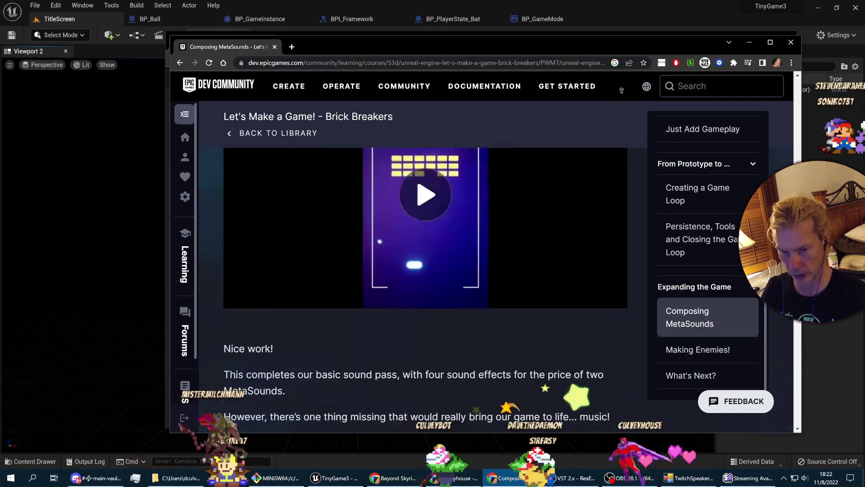
{"action": "scroll", "coordinate": [622, 90], "scroll_direction": "up", "scroll_amount": 15}
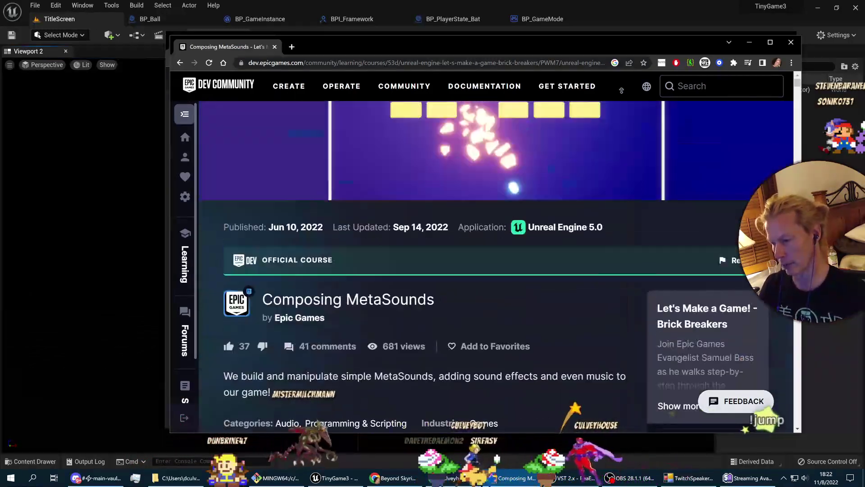
{"action": "scroll", "coordinate": [599, 388], "scroll_direction": "down", "scroll_amount": 10}
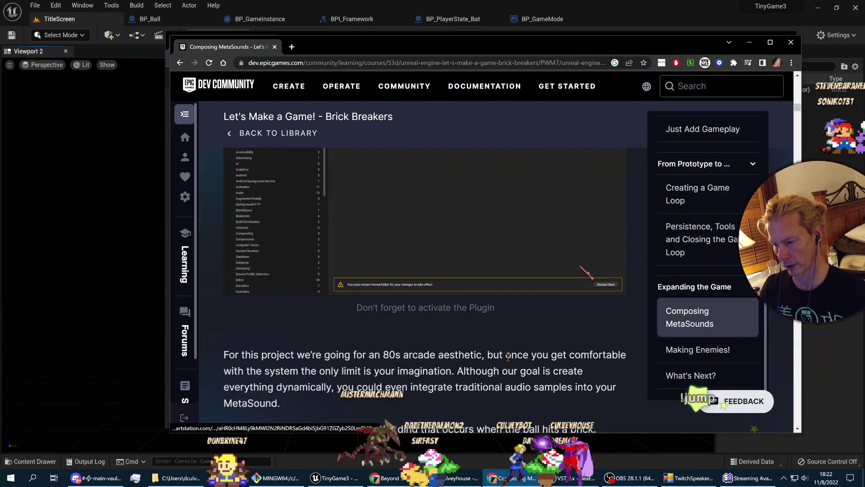
{"action": "scroll", "coordinate": [508, 365], "scroll_direction": "up", "scroll_amount": 5}
{"action": "scroll", "coordinate": [507, 365], "scroll_direction": "up", "scroll_amount": 5}
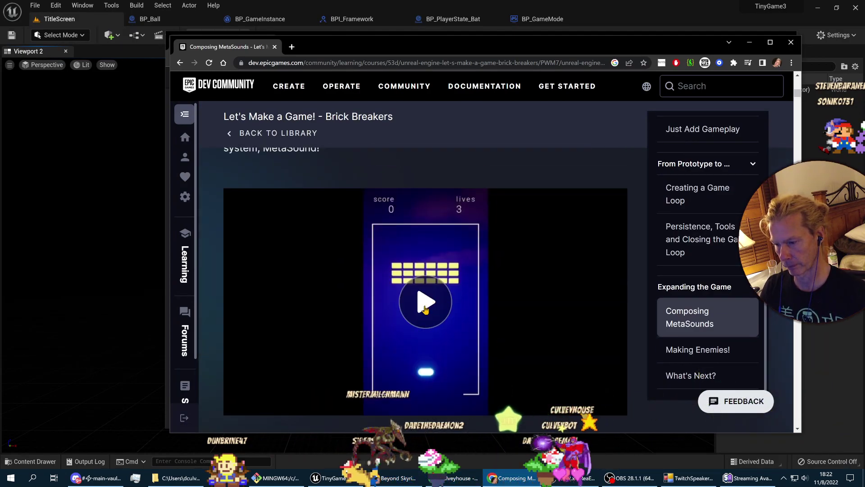
Skim the lesson's opening part, from the intro video and MetaSound Source creation to the ding sound graph with its inputs.
{"action": "scroll", "coordinate": [425, 309], "scroll_direction": "down", "scroll_amount": 6}
{"action": "scroll", "coordinate": [451, 338], "scroll_direction": "up", "scroll_amount": 6}
{"action": "scroll", "coordinate": [488, 364], "scroll_direction": "down", "scroll_amount": 12}
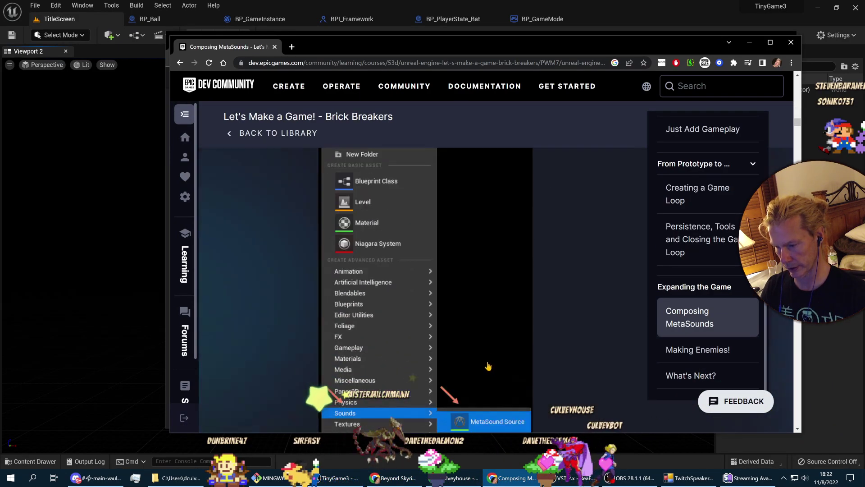
{"action": "scroll", "coordinate": [492, 360], "scroll_direction": "down", "scroll_amount": 12}
{"action": "scroll", "coordinate": [500, 356], "scroll_direction": "up", "scroll_amount": 10}
{"action": "scroll", "coordinate": [496, 367], "scroll_direction": "up", "scroll_amount": 8}
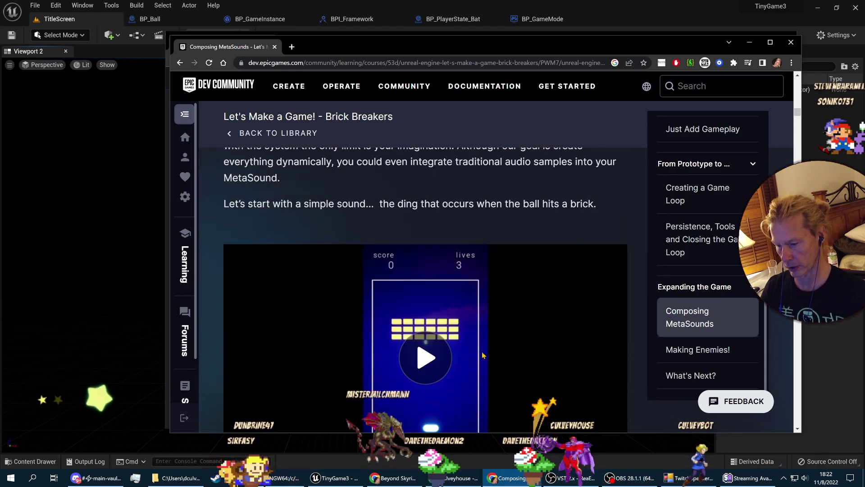
{"action": "scroll", "coordinate": [647, 396], "scroll_direction": "down", "scroll_amount": 13}
{"action": "scroll", "coordinate": [648, 383], "scroll_direction": "up", "scroll_amount": 4}
{"action": "left_click_drag", "start_coordinate": [796, 101], "coordinate": [798, 162]}
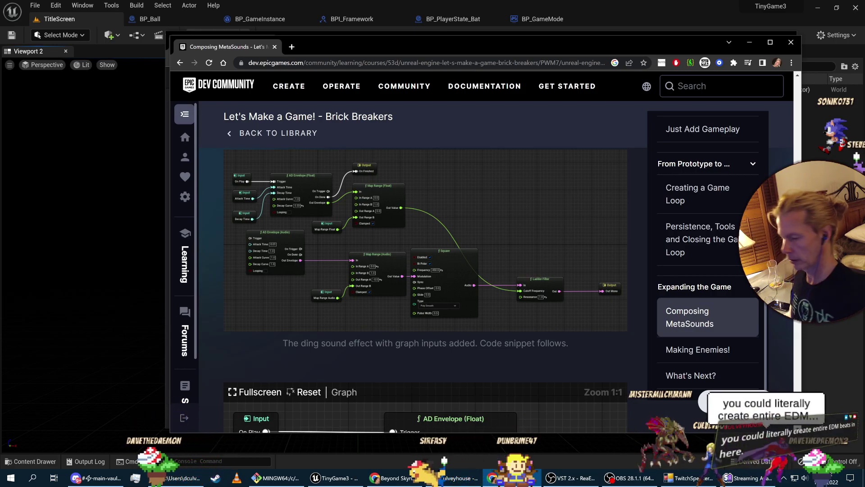
Read on through the Ball's audio component and hit event setup, and examine the basic SFX Boop MetaSound graph.
{"action": "scroll", "coordinate": [437, 378], "scroll_direction": "down", "scroll_amount": 10}
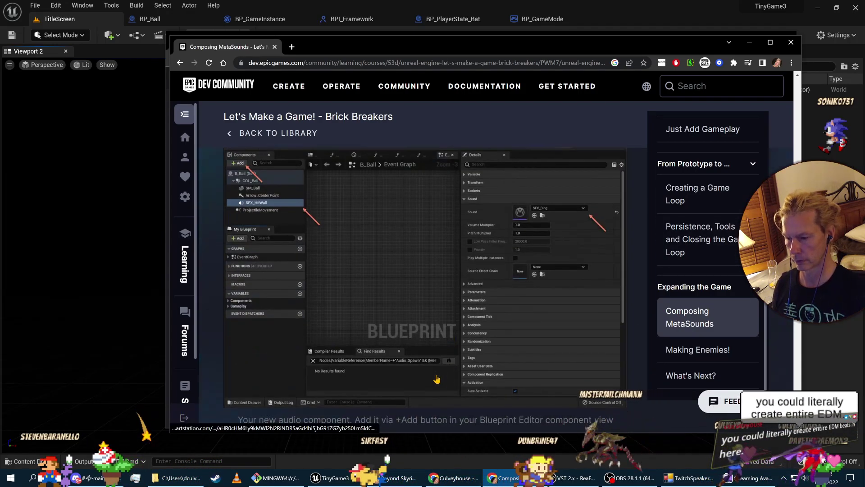
{"action": "scroll", "coordinate": [437, 379], "scroll_direction": "down", "scroll_amount": 15}
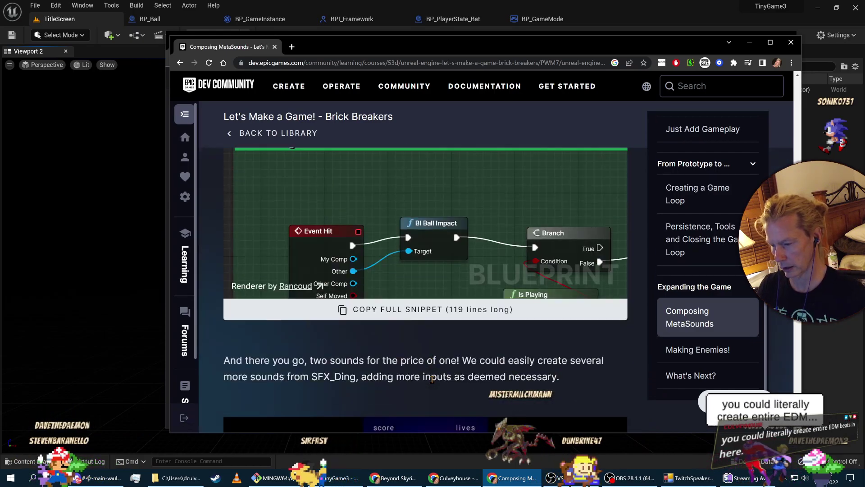
{"action": "scroll", "coordinate": [432, 379], "scroll_direction": "down", "scroll_amount": 15}
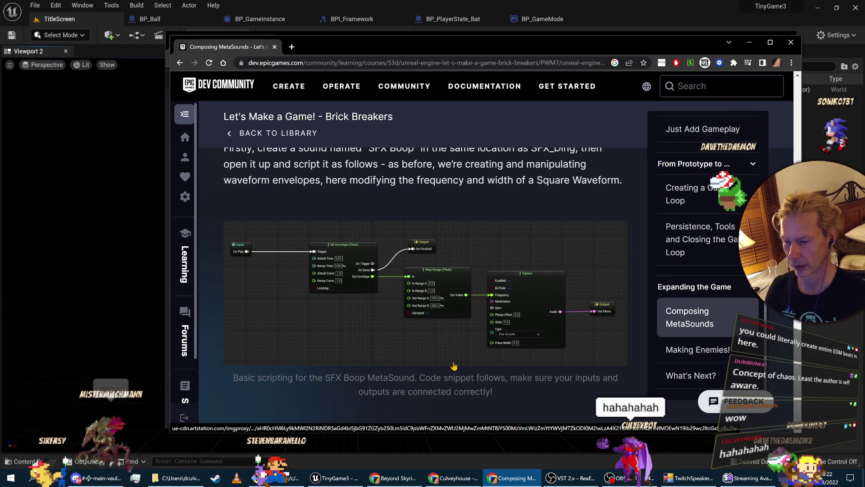
{"action": "scroll", "coordinate": [494, 376], "scroll_direction": "down", "scroll_amount": 4}
{"action": "right_click_drag", "start_coordinate": [330, 392], "coordinate": [226, 376]}
{"action": "right_click_drag", "start_coordinate": [459, 419], "coordinate": [398, 362]}
{"action": "scroll", "coordinate": [398, 362], "scroll_direction": "down", "scroll_amount": 10}
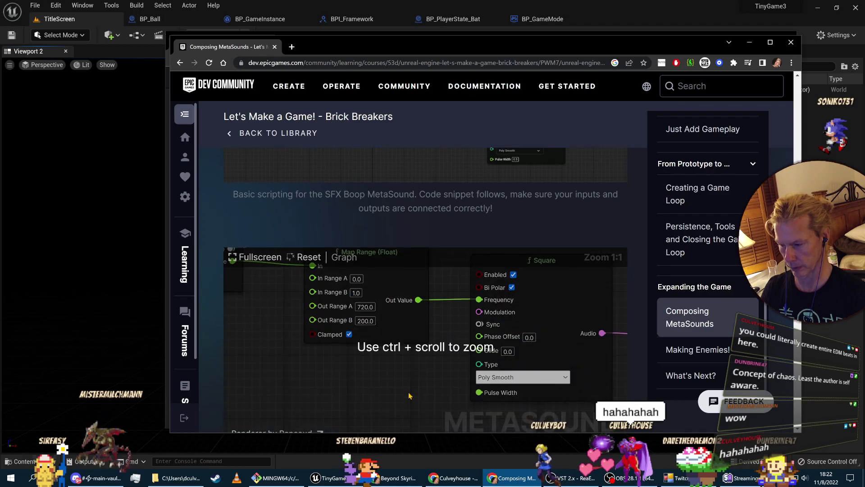
Play the preview clips of the basic and refined SFX Boop sound and review the ladder filter graph between them.
{"action": "scroll", "coordinate": [419, 268], "scroll_direction": "up", "scroll_amount": 3}
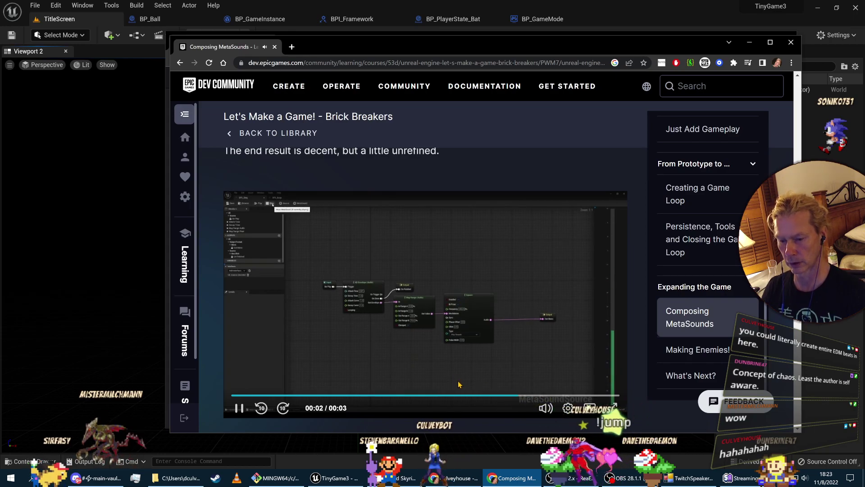
{"action": "scroll", "coordinate": [458, 384], "scroll_direction": "down", "scroll_amount": 8}
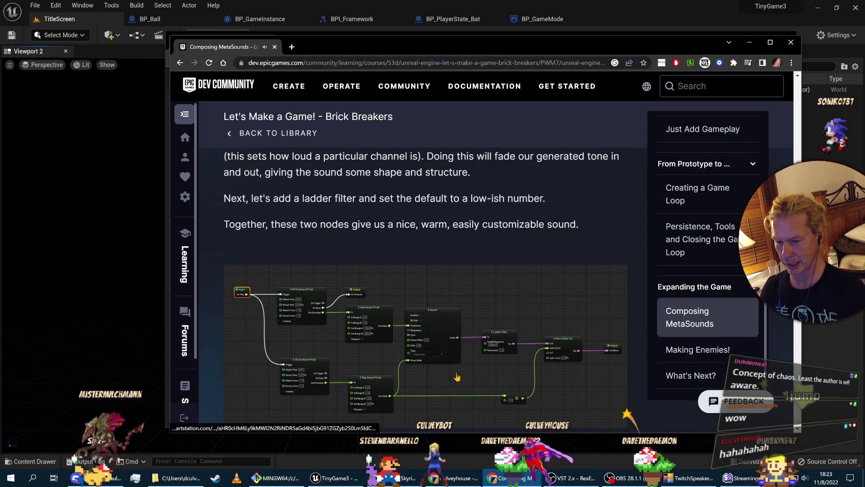
{"action": "scroll", "coordinate": [456, 376], "scroll_direction": "down", "scroll_amount": 10}
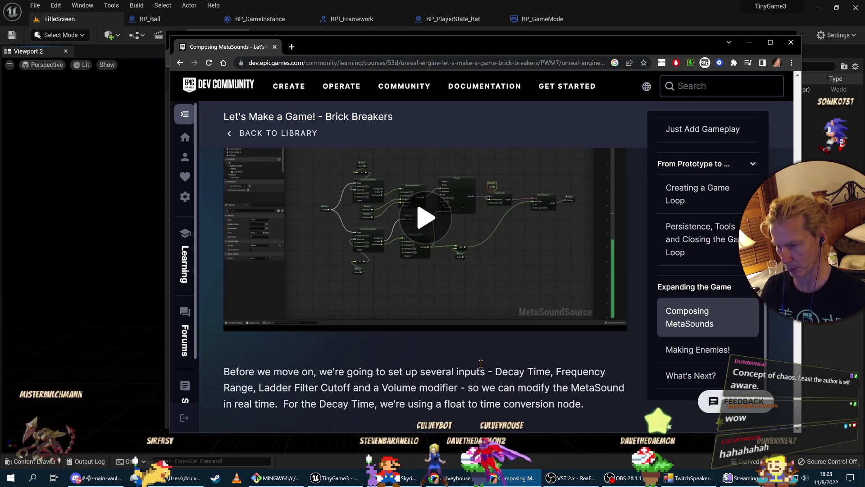
{"action": "left_click", "coordinate": [415, 228]}
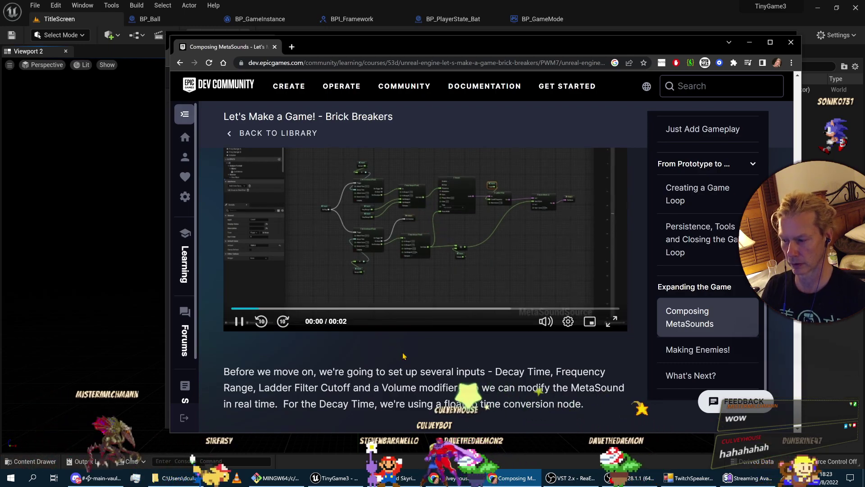
{"action": "scroll", "coordinate": [537, 363], "scroll_direction": "up", "scroll_amount": 2}
{"action": "scroll", "coordinate": [537, 363], "scroll_direction": "down", "scroll_amount": 5}
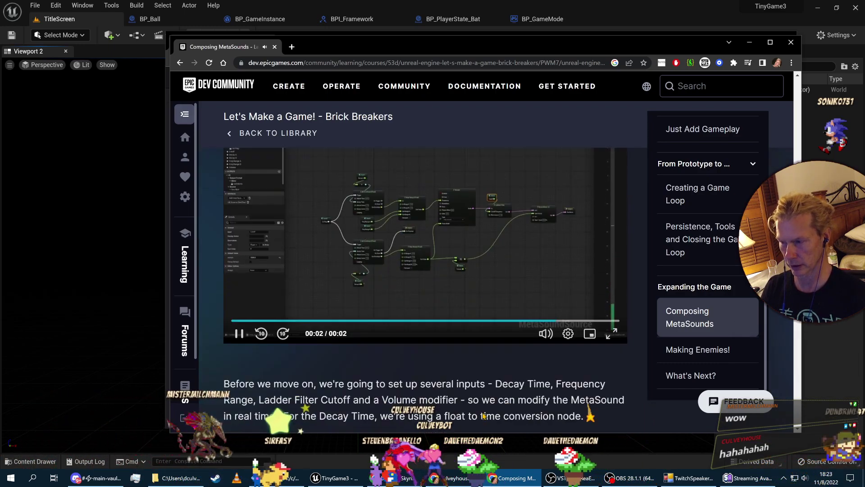
Examine the Ball's On Spawn Blueprint snippet that plays SFX_Boop with Spawn Sound At Location.
{"action": "scroll", "coordinate": [537, 362], "scroll_direction": "down", "scroll_amount": 15}
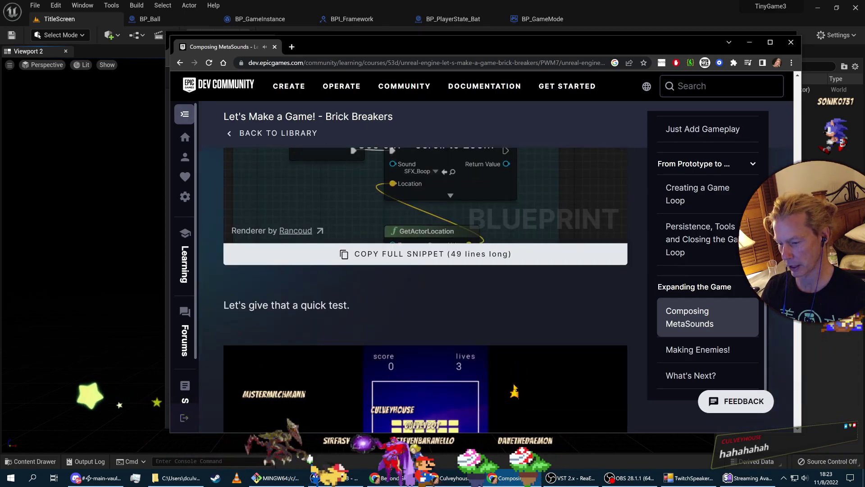
{"action": "scroll", "coordinate": [531, 365], "scroll_direction": "up", "scroll_amount": 5}
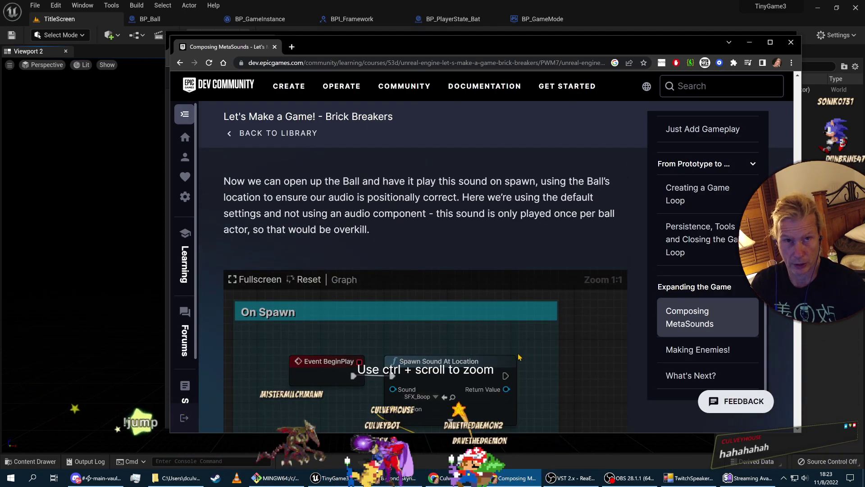
{"action": "scroll", "coordinate": [604, 324], "scroll_direction": "down", "scroll_amount": 3}
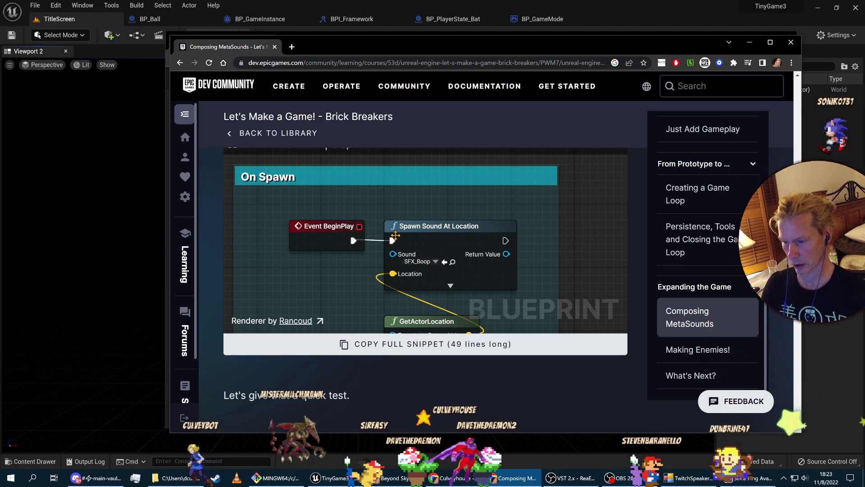
Play the clip testing the Ball's spawn sound, and skim the ball destruction scripting through to the beat-driven music section.
{"action": "scroll", "coordinate": [446, 325], "scroll_direction": "down", "scroll_amount": 8}
{"action": "scroll", "coordinate": [446, 325], "scroll_direction": "up", "scroll_amount": 2}
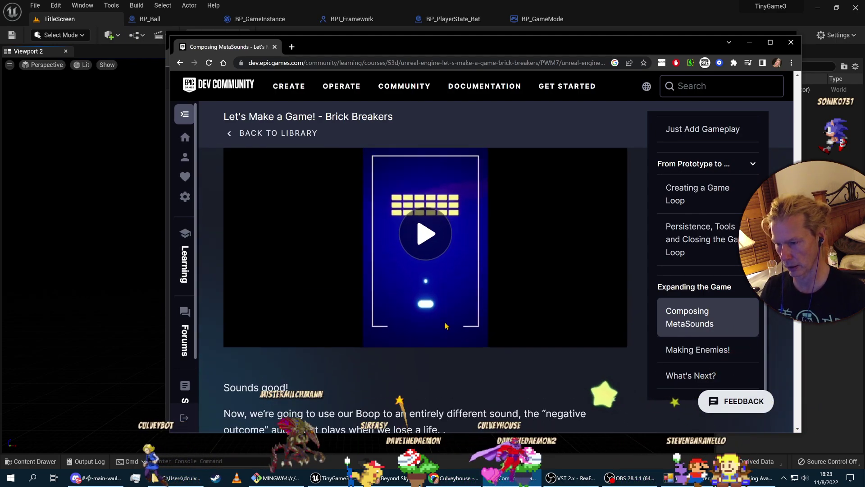
{"action": "left_click", "coordinate": [413, 244]}
{"action": "scroll", "coordinate": [630, 379], "scroll_direction": "up", "scroll_amount": 2}
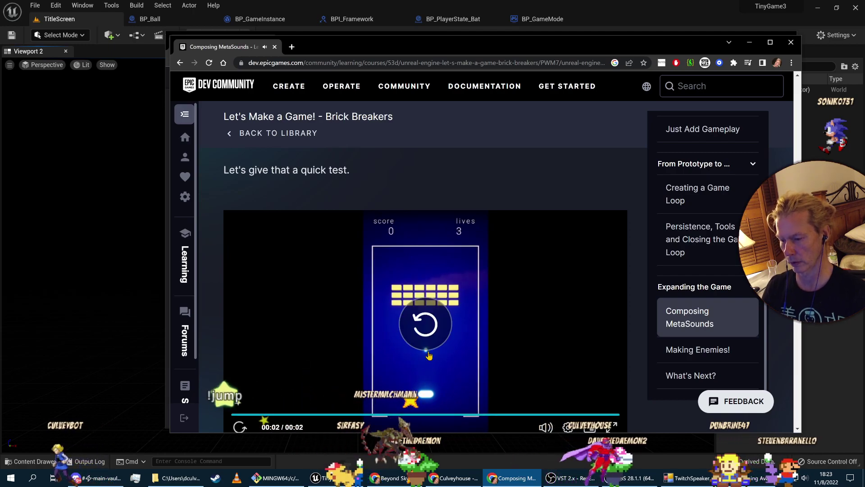
{"action": "scroll", "coordinate": [644, 363], "scroll_direction": "down", "scroll_amount": 7}
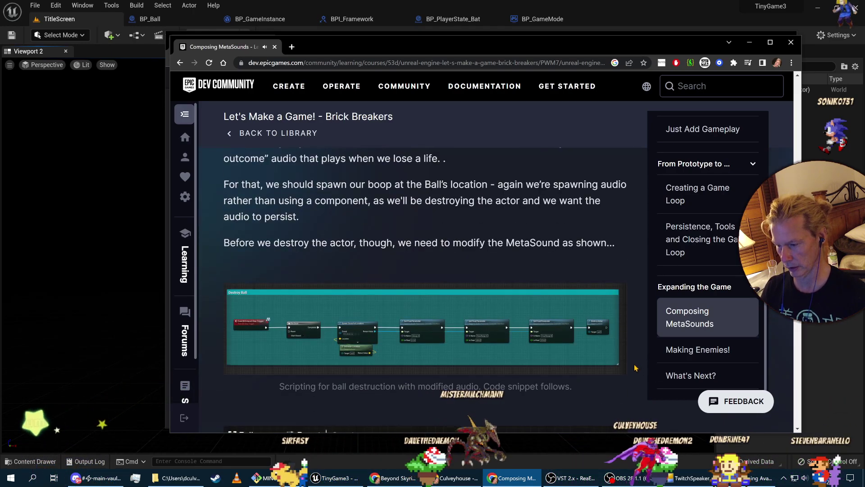
{"action": "scroll", "coordinate": [644, 363], "scroll_direction": "down", "scroll_amount": 15}
{"action": "scroll", "coordinate": [598, 369], "scroll_direction": "down", "scroll_amount": 15}
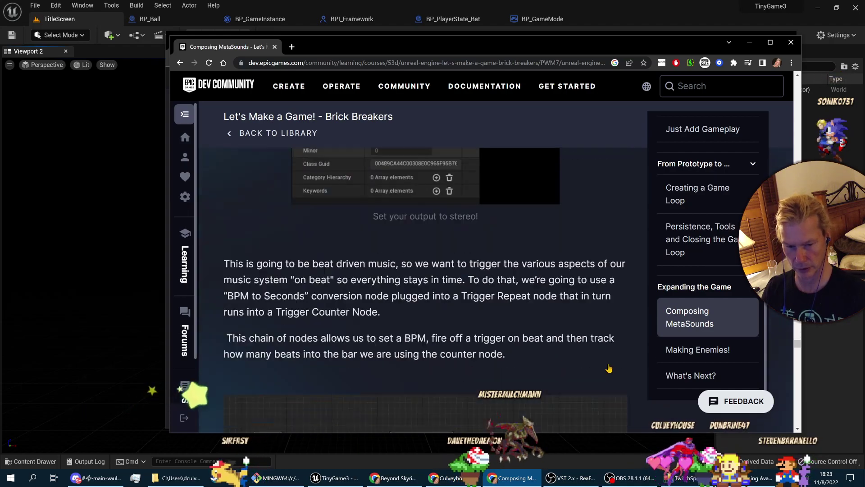
Examine the melody mixing image and the 343-line MetaSound snippet graph, from the trigger nodes to the downstream audio nodes.
{"action": "scroll", "coordinate": [491, 360], "scroll_direction": "up", "scroll_amount": 4}
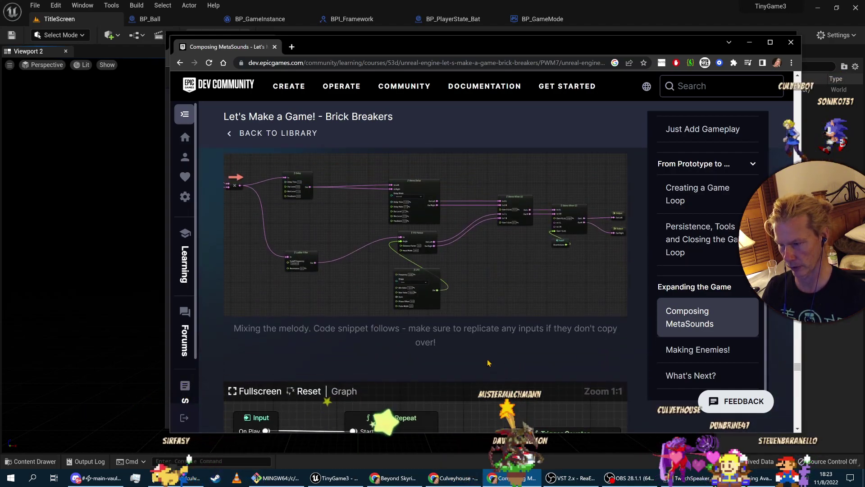
{"action": "right_click", "coordinate": [400, 319]}
{"action": "left_click", "coordinate": [608, 363]}
{"action": "scroll", "coordinate": [608, 364], "scroll_direction": "down", "scroll_amount": 9}
{"action": "left_click_drag", "start_coordinate": [416, 258], "coordinate": [184, 306]}
{"action": "scroll", "coordinate": [479, 244], "scroll_direction": "down", "scroll_amount": 1}
{"action": "scroll", "coordinate": [479, 234], "scroll_direction": "down", "scroll_amount": 12, "text": "ctrl"}
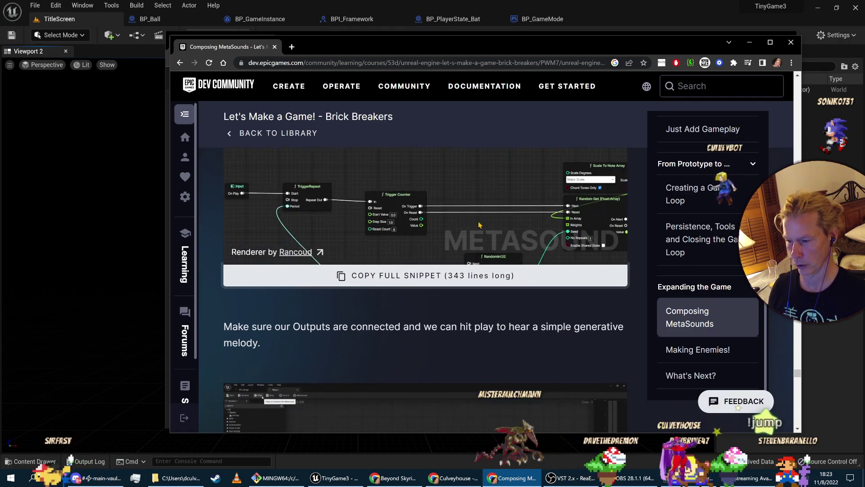
{"action": "scroll", "coordinate": [599, 212], "scroll_direction": "up", "scroll_amount": 4, "text": "ctrl"}
{"action": "left_click_drag", "start_coordinate": [562, 189], "coordinate": [426, 207]}
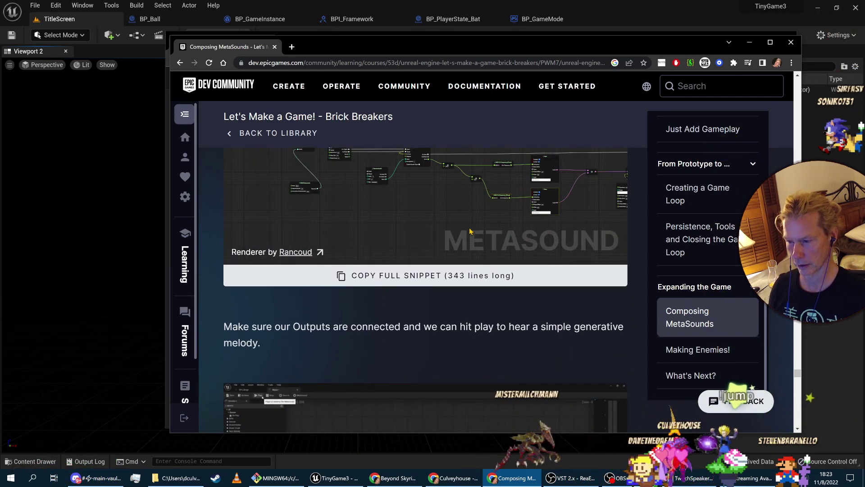
{"action": "scroll", "coordinate": [469, 231], "scroll_direction": "up", "scroll_amount": 6, "text": "ctrl"}
{"action": "scroll", "coordinate": [449, 217], "scroll_direction": "down", "scroll_amount": 5, "text": "ctrl"}
Review the drum mix graph with its DrumVolume input, and play the preview clip below it.
{"action": "scroll", "coordinate": [450, 234], "scroll_direction": "down", "scroll_amount": 6}
{"action": "scroll", "coordinate": [597, 319], "scroll_direction": "down", "scroll_amount": 10}
{"action": "right_click", "coordinate": [488, 317]}
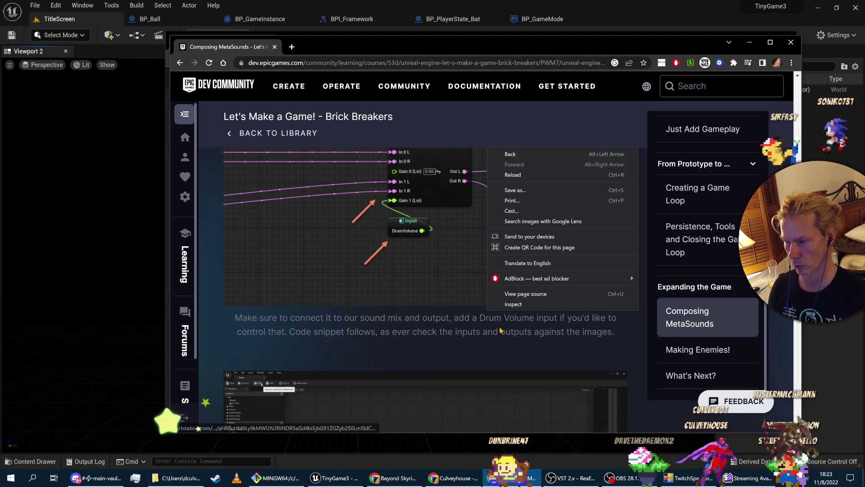
{"action": "left_click", "coordinate": [499, 330]}
{"action": "right_click", "coordinate": [440, 158]}
{"action": "key", "text": "Escape"}
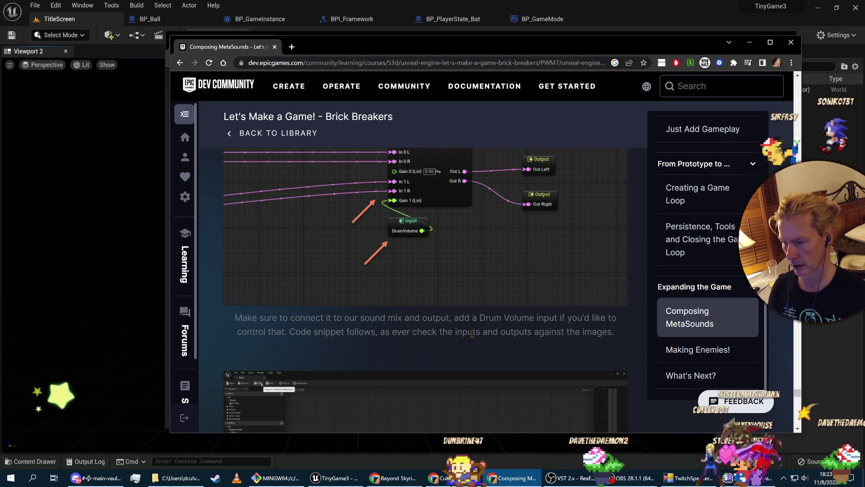
{"action": "scroll", "coordinate": [474, 330], "scroll_direction": "up", "scroll_amount": 3}
{"action": "scroll", "coordinate": [474, 330], "scroll_direction": "down", "scroll_amount": 6}
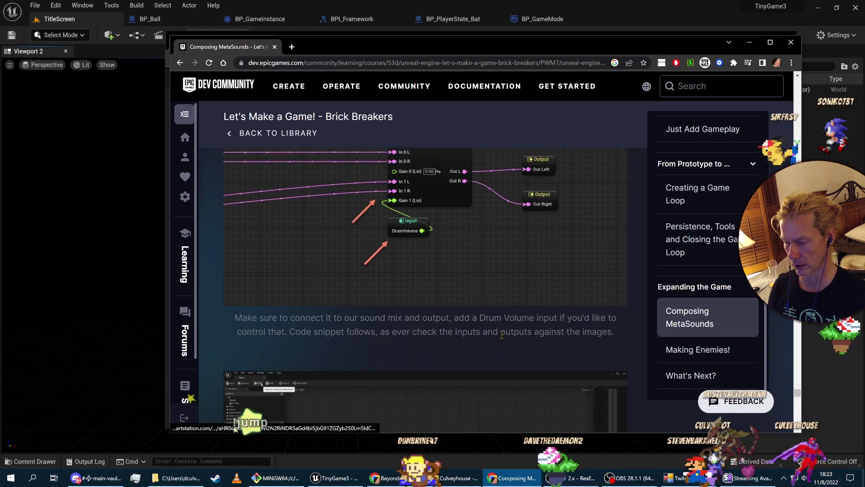
{"action": "left_click", "coordinate": [426, 308]}
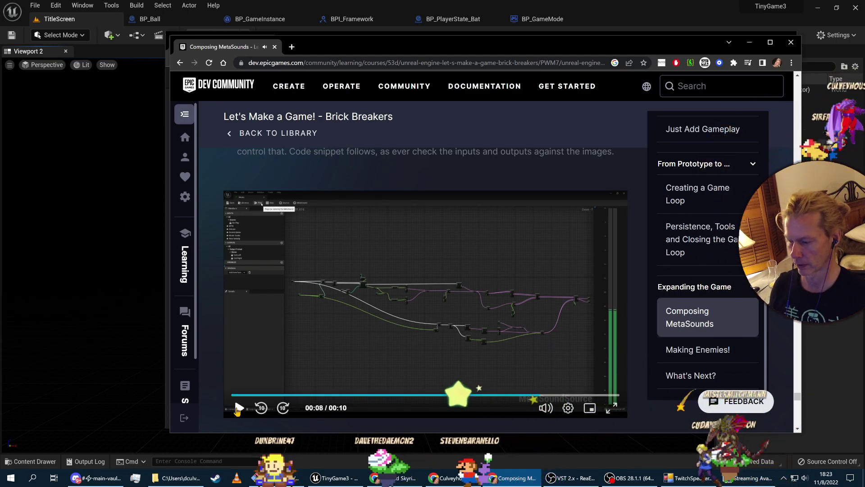
Play the final Brick Breakers gameplay clip at the end of the lesson, skipping ahead to 00:05.
{"action": "scroll", "coordinate": [451, 361], "scroll_direction": "down", "scroll_amount": 10}
{"action": "scroll", "coordinate": [649, 366], "scroll_direction": "down", "scroll_amount": 15}
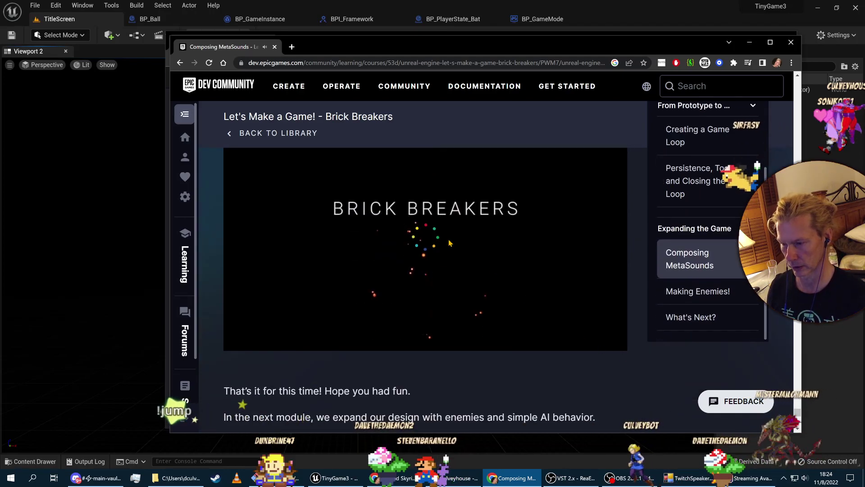
{"action": "left_click", "coordinate": [449, 243]}
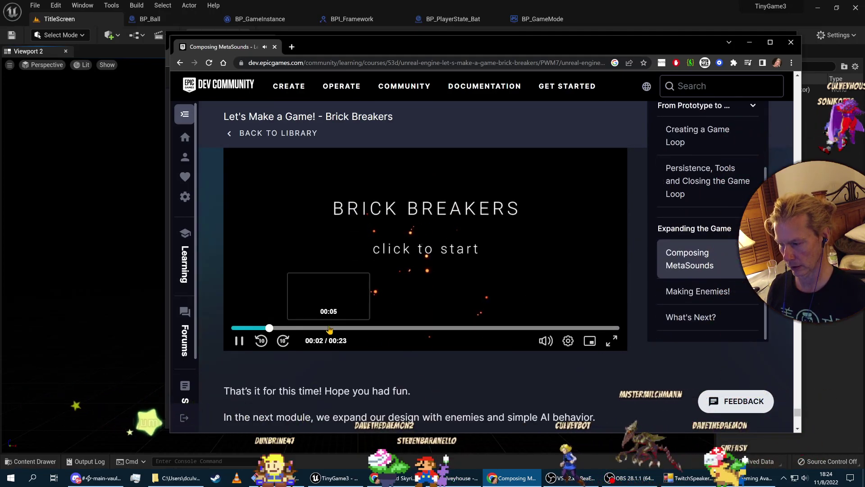
{"action": "left_click", "coordinate": [329, 328]}
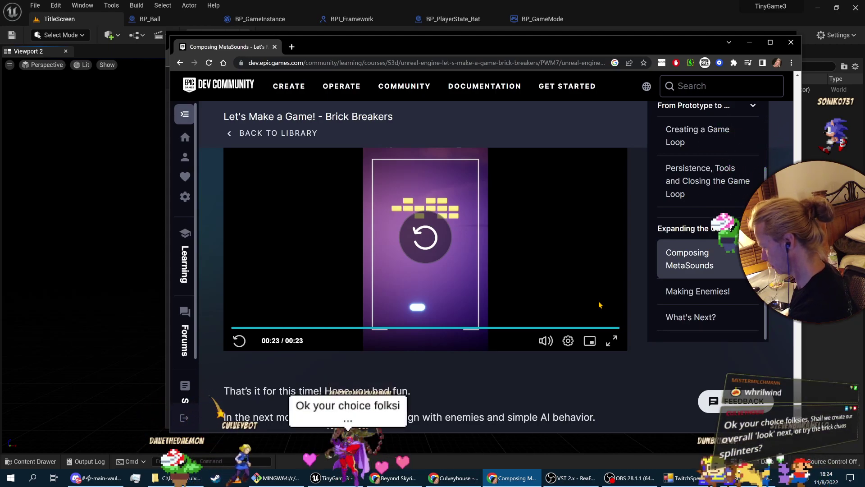
Review the lesson's closing text and the GameMode_BrickGame Game Music snippet that uses Spawn Sound2D.
{"action": "scroll", "coordinate": [600, 304], "scroll_direction": "down", "scroll_amount": 4}
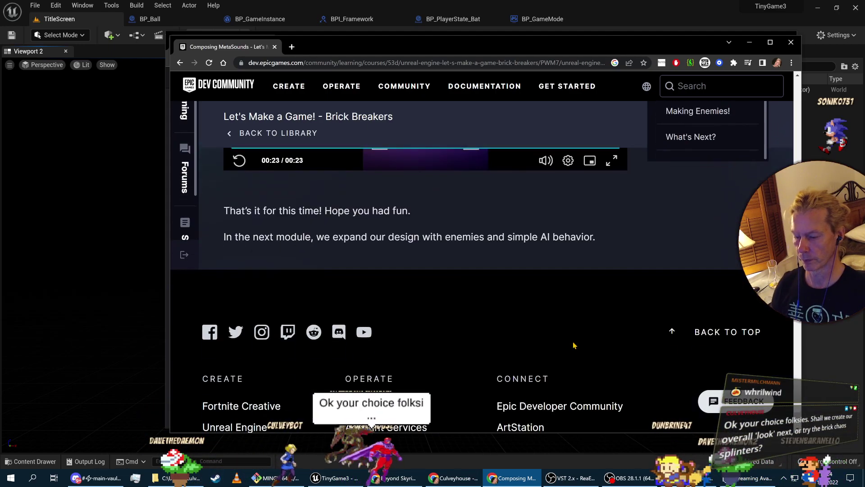
{"action": "scroll", "coordinate": [548, 330], "scroll_direction": "up", "scroll_amount": 9}
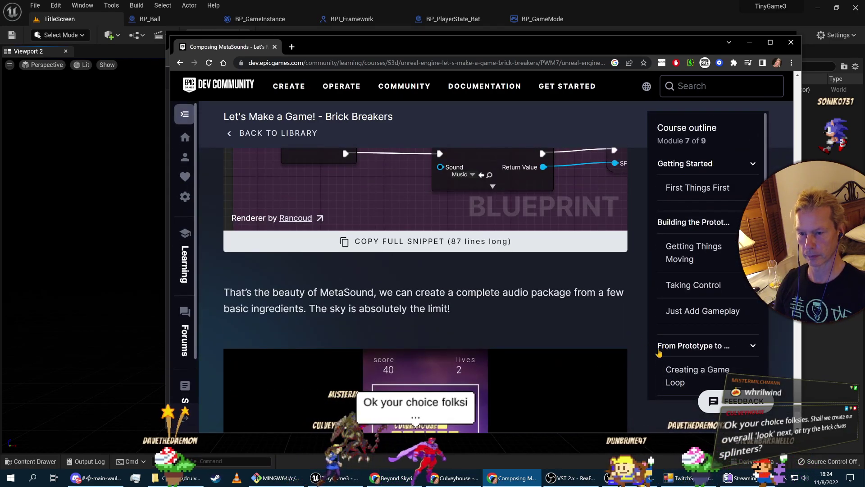
{"action": "scroll", "coordinate": [513, 314], "scroll_direction": "down", "scroll_amount": 10}
{"action": "scroll", "coordinate": [595, 285], "scroll_direction": "up", "scroll_amount": 3}
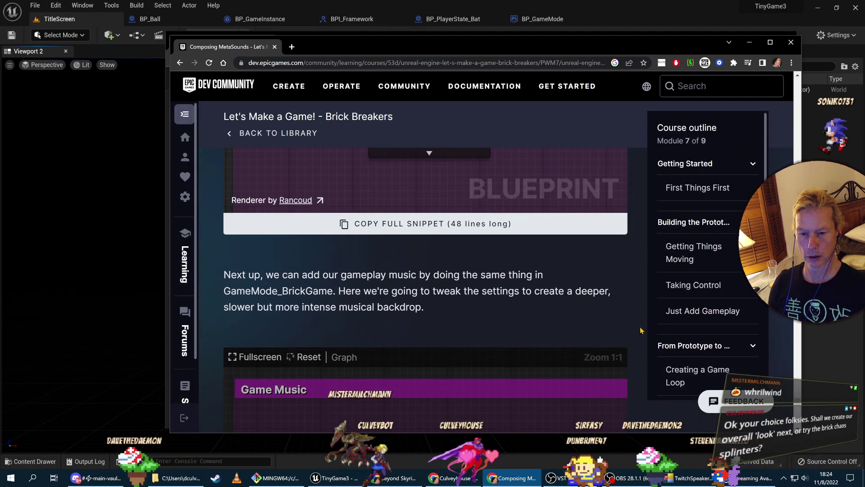
{"action": "scroll", "coordinate": [594, 284], "scroll_direction": "down", "scroll_amount": 4}
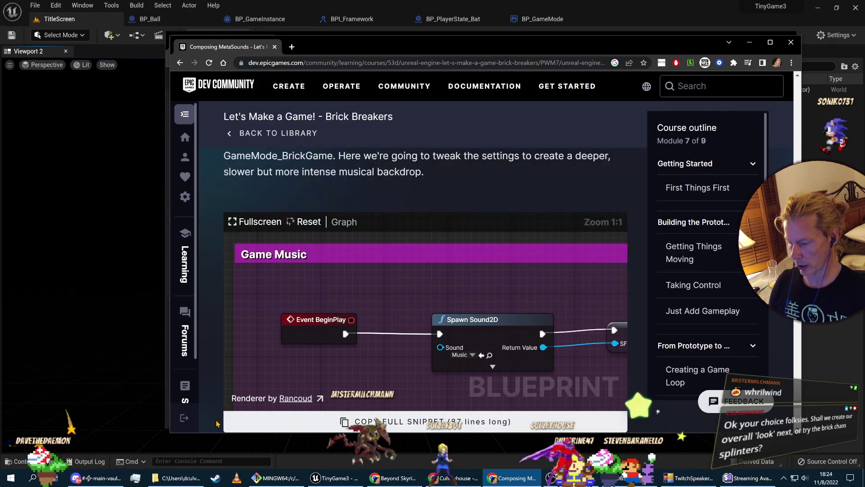
Check the Twitch stream chat and the main-vault channel in Discord.
{"action": "left_click", "coordinate": [455, 478]}
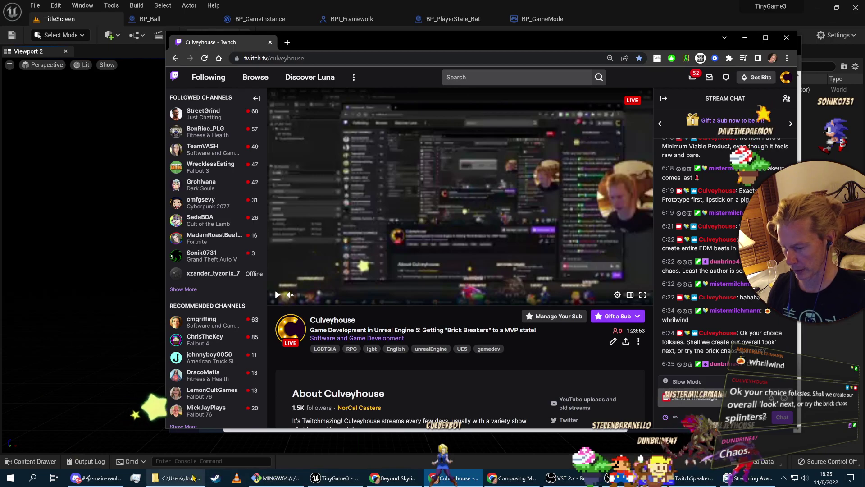
{"action": "left_click", "coordinate": [95, 478]}
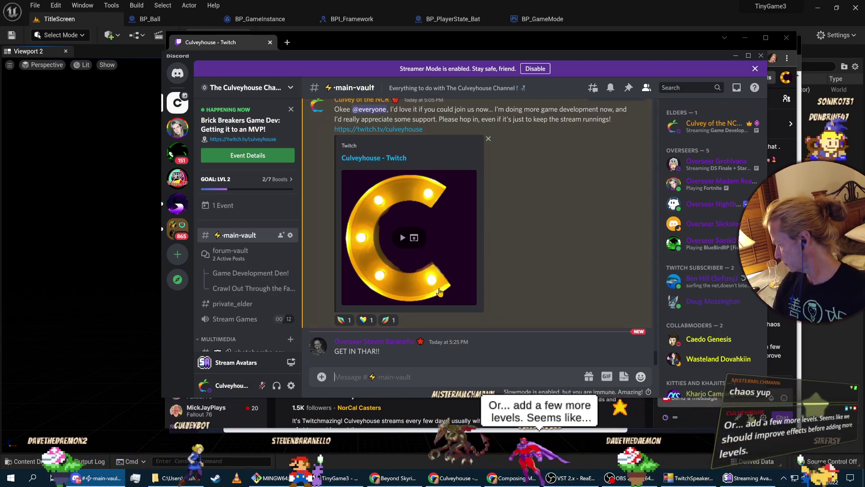
{"action": "left_click", "coordinate": [436, 383]}
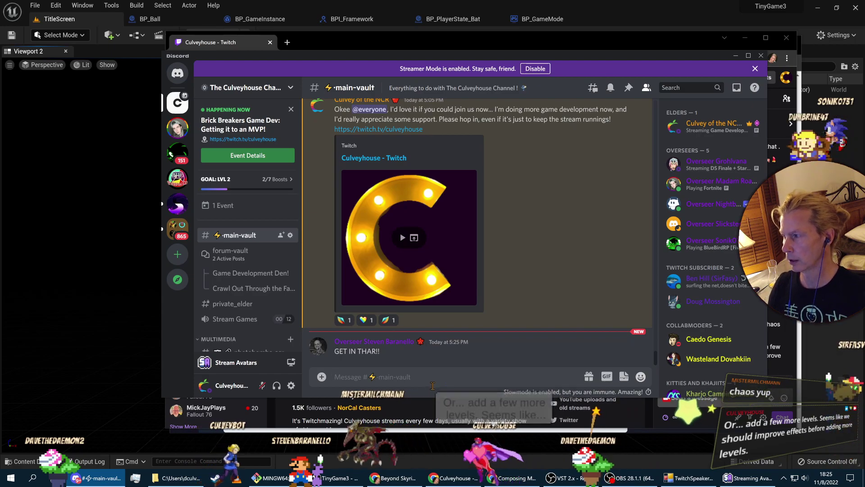
Switch to the Unreal Editor and open the BP_Ball Blueprint.
{"action": "left_click", "coordinate": [78, 202]}
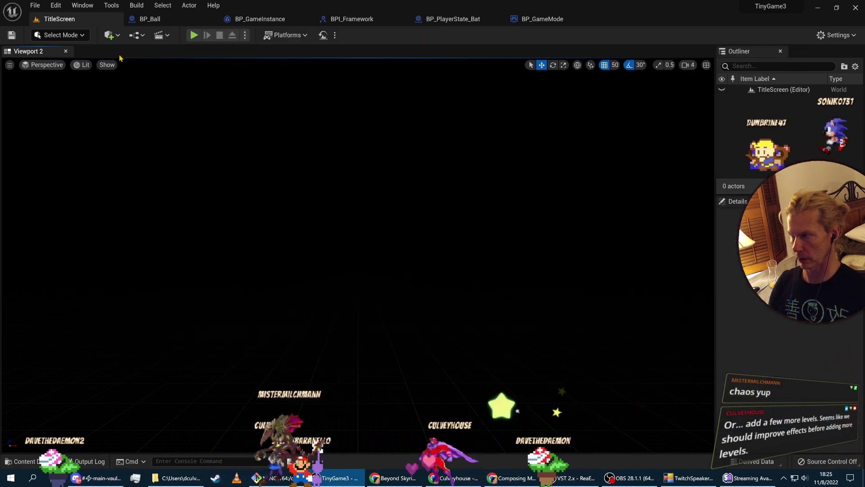
{"action": "left_click", "coordinate": [168, 20]}
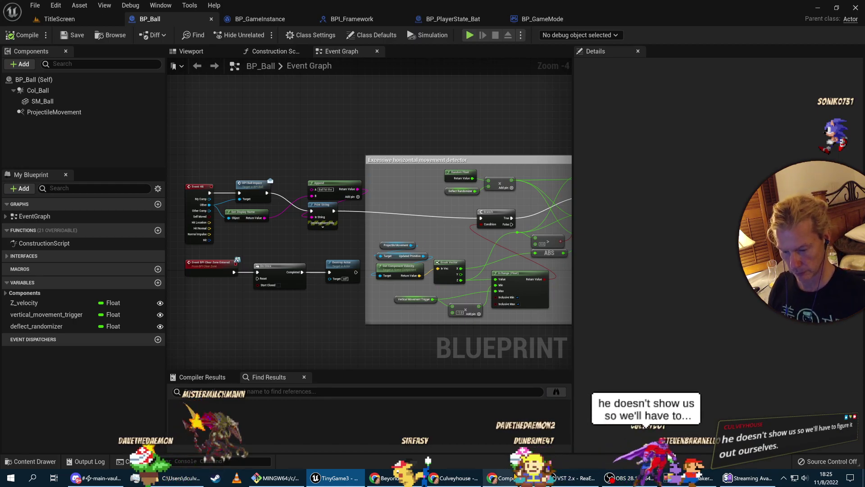
Switch to Chrome to check the Twitch stream page and the Beyond Skyrim: Bruma soundtrack video on YouTube.
{"action": "left_click", "coordinate": [515, 477]}
{"action": "left_click", "coordinate": [463, 480]}
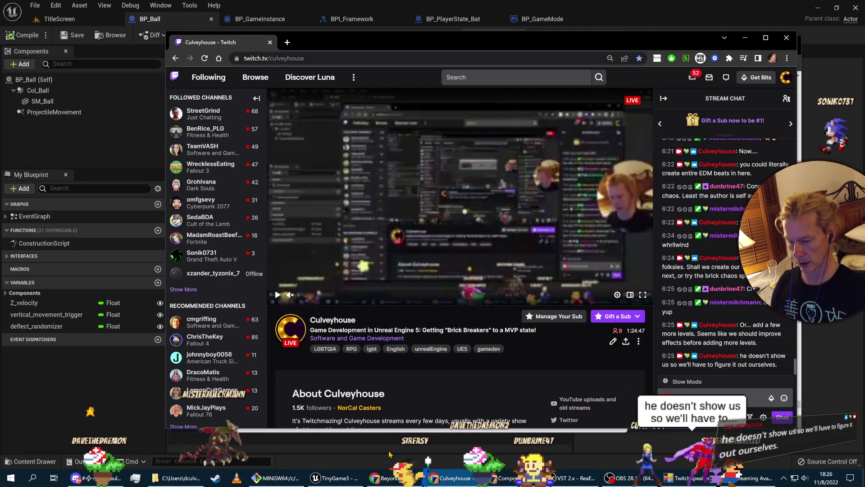
{"action": "left_click", "coordinate": [387, 477]}
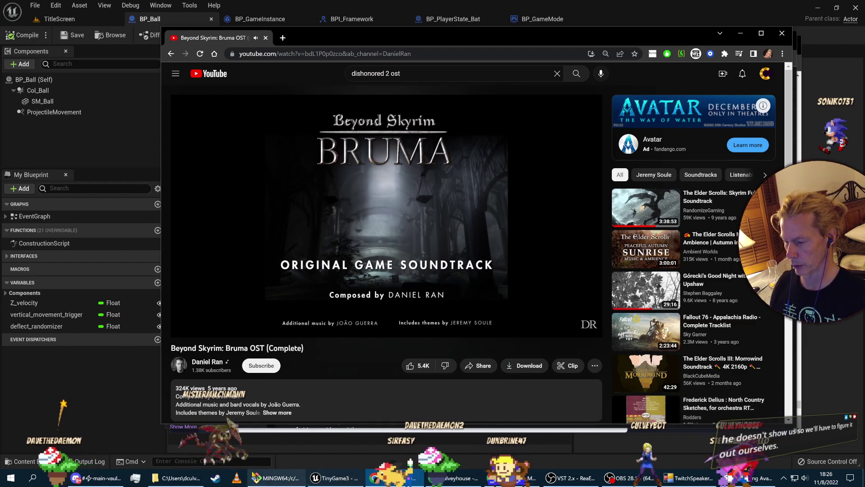
Return to the Unreal Editor and examine BP_Ball's Event Graph from Event Hit through the Excessive horizontal movement detector.
{"action": "left_click", "coordinate": [320, 480]}
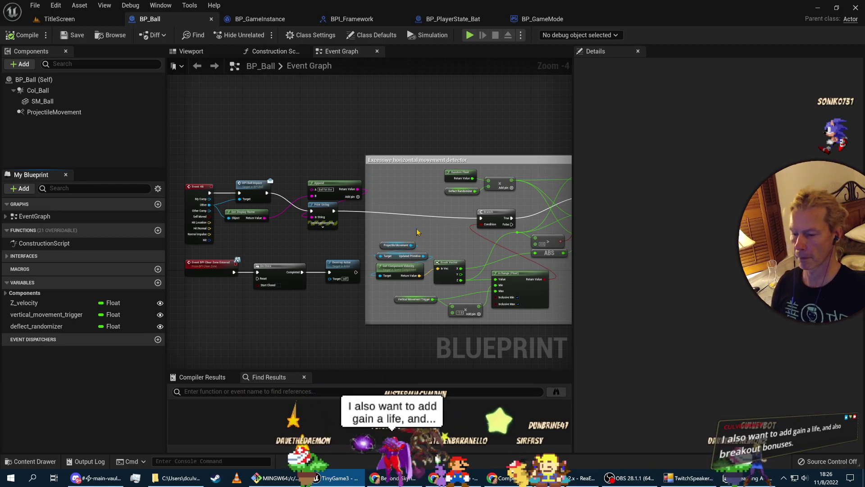
{"action": "right_click_drag", "start_coordinate": [490, 309], "coordinate": [563, 333]}
{"action": "scroll", "coordinate": [415, 339], "scroll_direction": "up", "scroll_amount": 2}
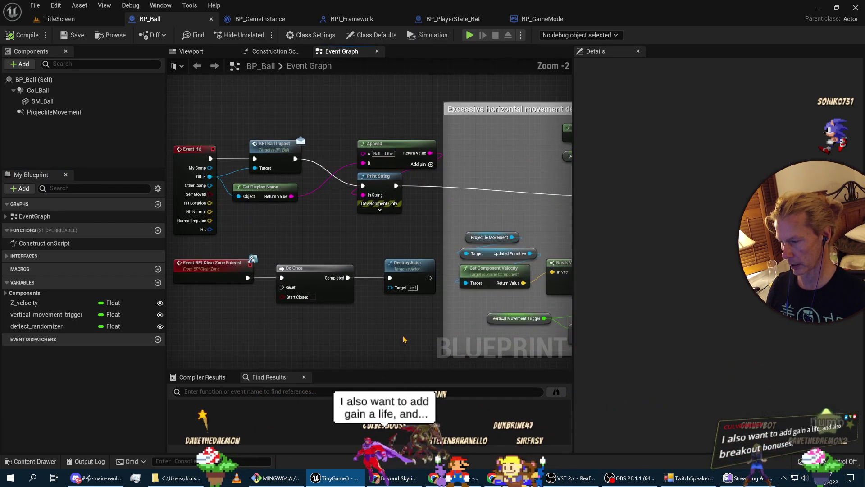
{"action": "right_click_drag", "start_coordinate": [340, 334], "coordinate": [204, 342]}
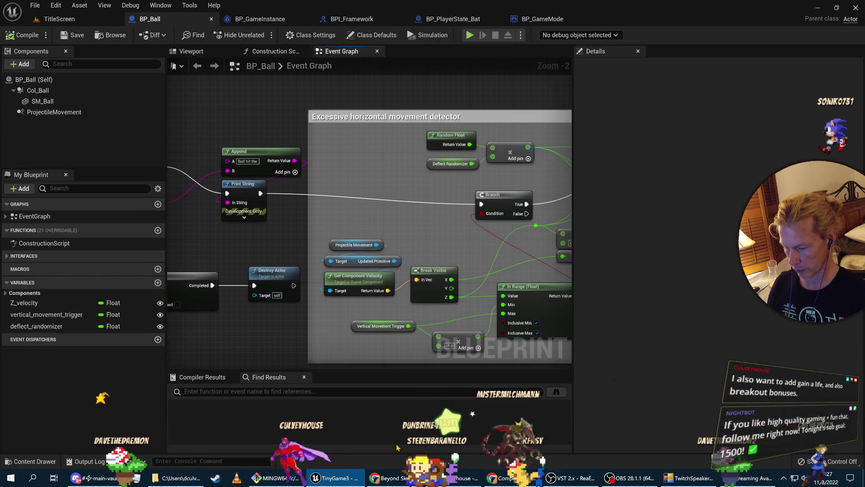
Switch back to the Brick Breakers course in Chrome and open the Making Enemies! lesson.
{"action": "left_click", "coordinate": [455, 477]}
{"action": "left_click", "coordinate": [500, 478]}
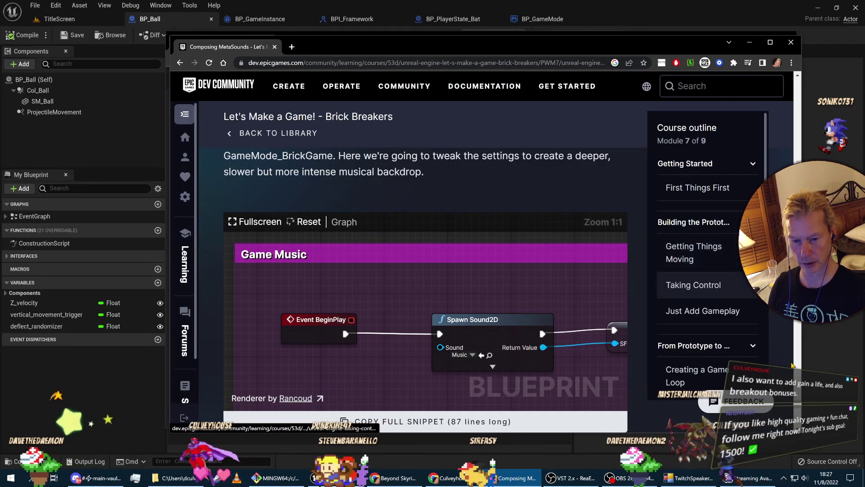
{"action": "scroll", "coordinate": [721, 307], "scroll_direction": "down", "scroll_amount": 3}
{"action": "scroll", "coordinate": [740, 337], "scroll_direction": "down", "scroll_amount": 1}
{"action": "left_click", "coordinate": [676, 349]}
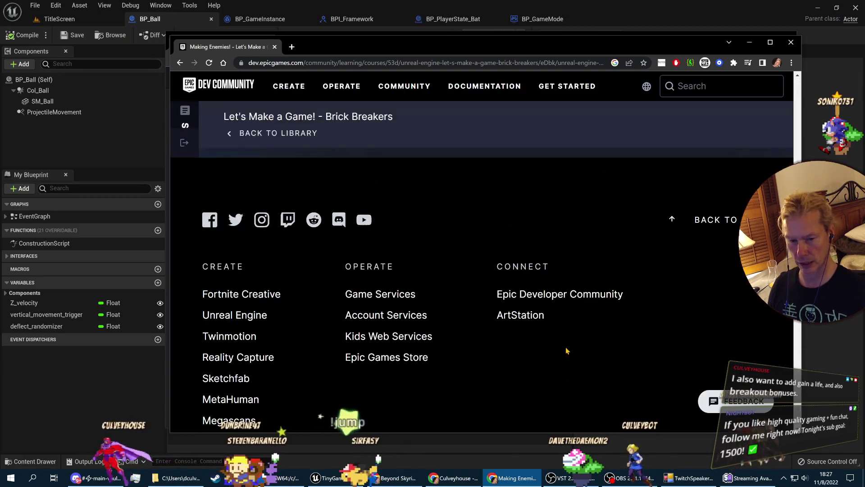
Play the enemy gameplay clip above the Making a Monster section at the lesson's beginning.
{"action": "scroll", "coordinate": [577, 54], "scroll_direction": "up", "scroll_amount": 15}
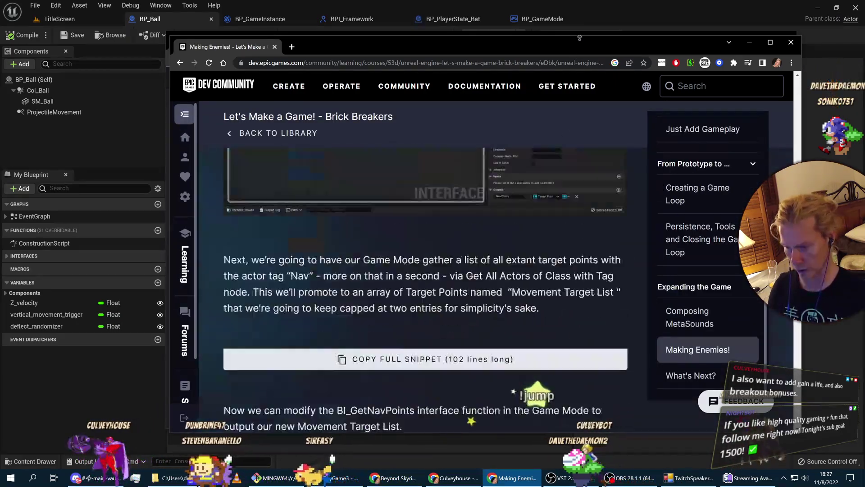
{"action": "scroll", "coordinate": [463, 317], "scroll_direction": "up", "scroll_amount": 5}
{"action": "scroll", "coordinate": [463, 316], "scroll_direction": "down", "scroll_amount": 6}
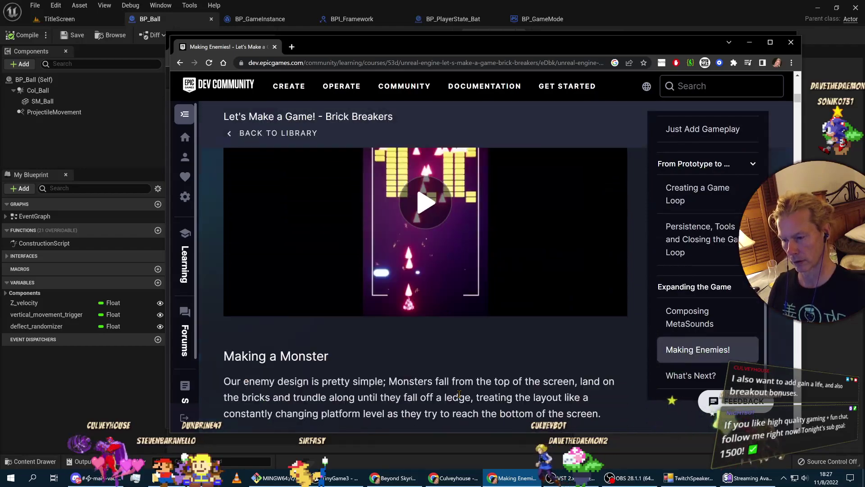
{"action": "scroll", "coordinate": [428, 264], "scroll_direction": "up", "scroll_amount": 2}
{"action": "left_click", "coordinate": [433, 367]}
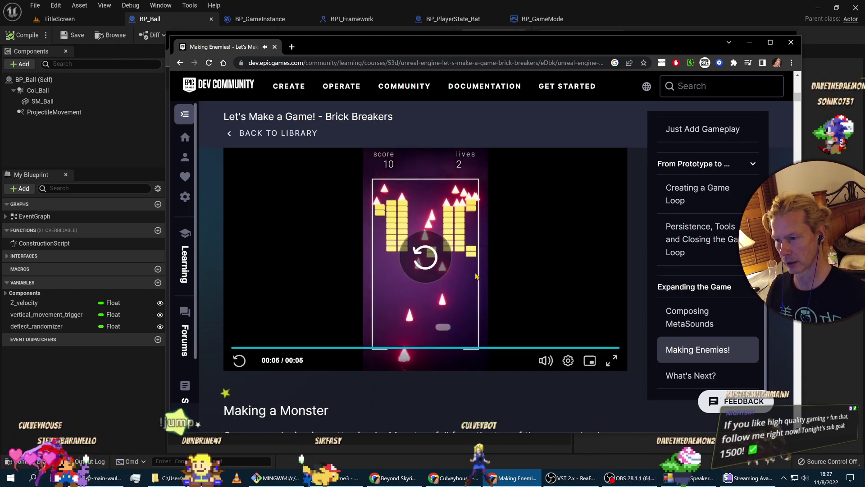
Skim the monster's fall-and-walk AI design and its SM_Monster mesh and impact collision setup.
{"action": "scroll", "coordinate": [571, 403], "scroll_direction": "down", "scroll_amount": 4}
{"action": "scroll", "coordinate": [459, 345], "scroll_direction": "down", "scroll_amount": 15}
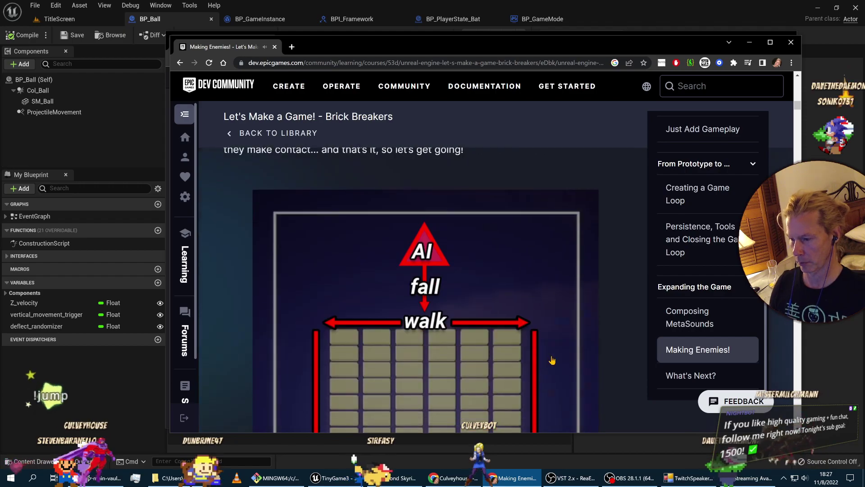
{"action": "scroll", "coordinate": [549, 385], "scroll_direction": "down", "scroll_amount": 10}
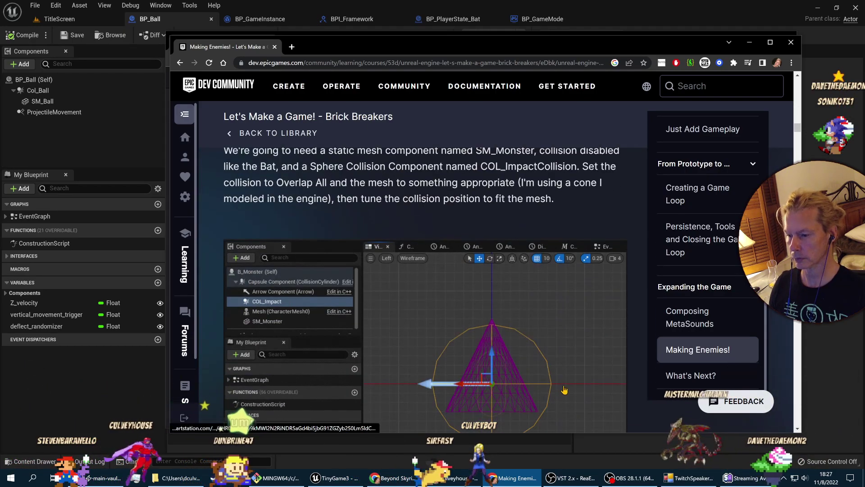
Replay the character movement clip in the Making Enemies! lesson, pause it, and rewind it to near its beginning.
{"action": "scroll", "coordinate": [559, 391], "scroll_direction": "up", "scroll_amount": 2}
{"action": "scroll", "coordinate": [565, 394], "scroll_direction": "down", "scroll_amount": 5}
{"action": "scroll", "coordinate": [565, 394], "scroll_direction": "down", "scroll_amount": 12}
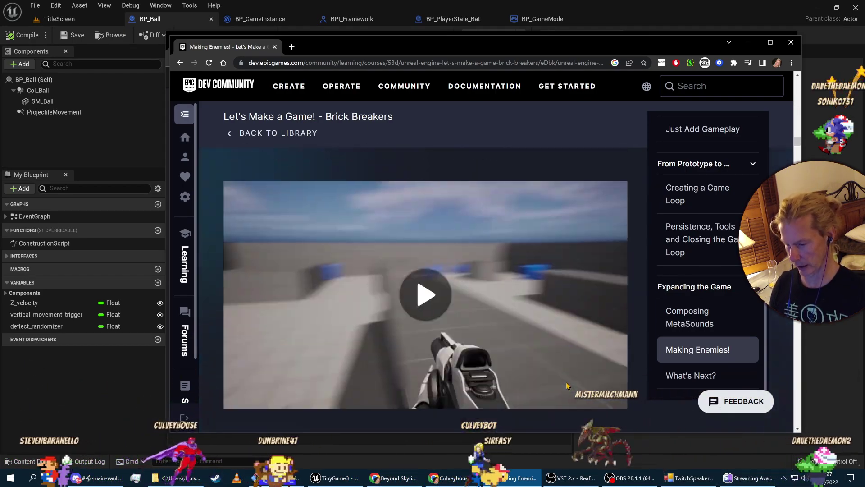
{"action": "scroll", "coordinate": [573, 383], "scroll_direction": "up", "scroll_amount": 7}
{"action": "scroll", "coordinate": [580, 376], "scroll_direction": "down", "scroll_amount": 1}
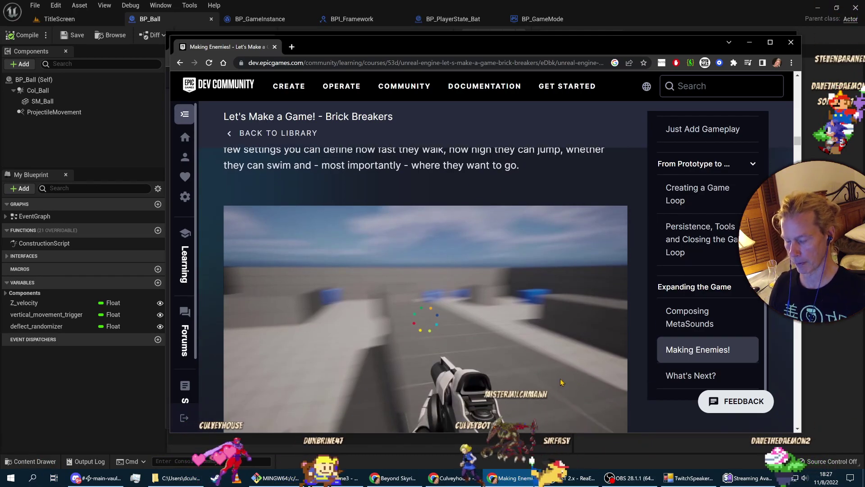
{"action": "scroll", "coordinate": [603, 373], "scroll_direction": "down", "scroll_amount": 1}
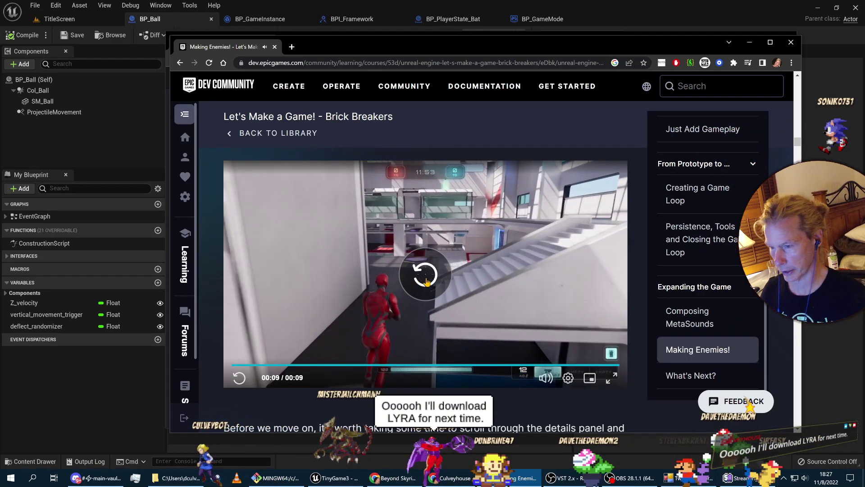
{"action": "left_click", "coordinate": [425, 276]}
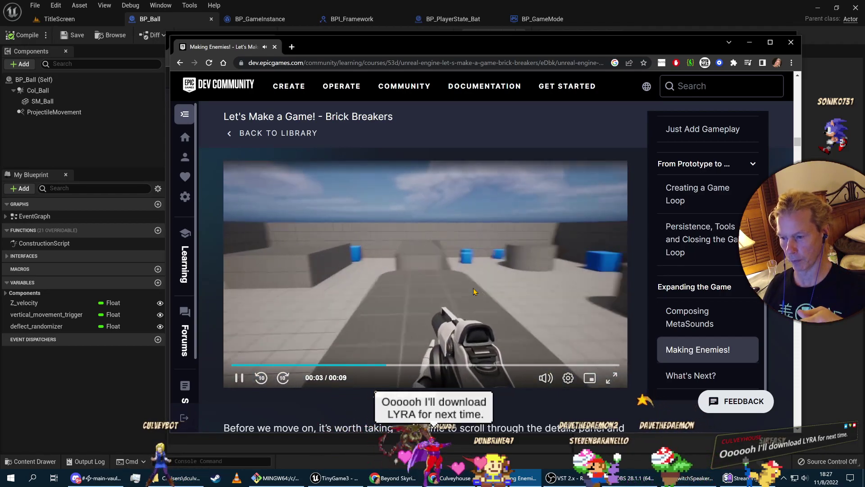
{"action": "left_click", "coordinate": [235, 382]}
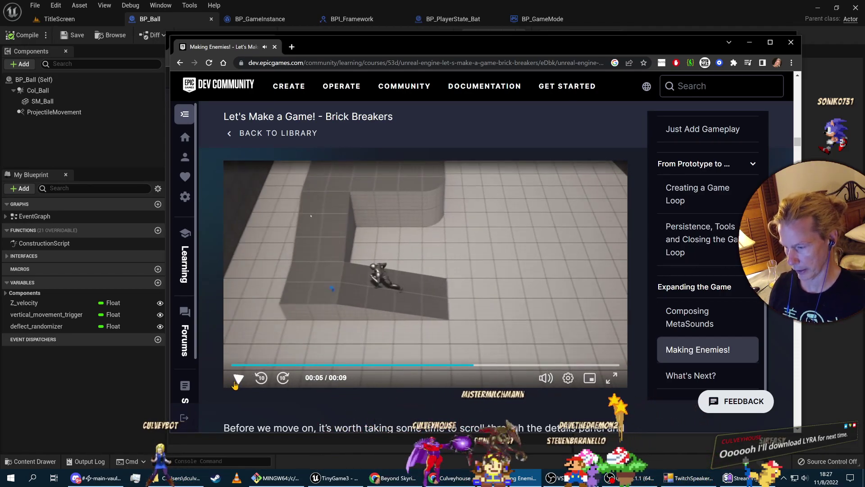
{"action": "left_click", "coordinate": [270, 365]}
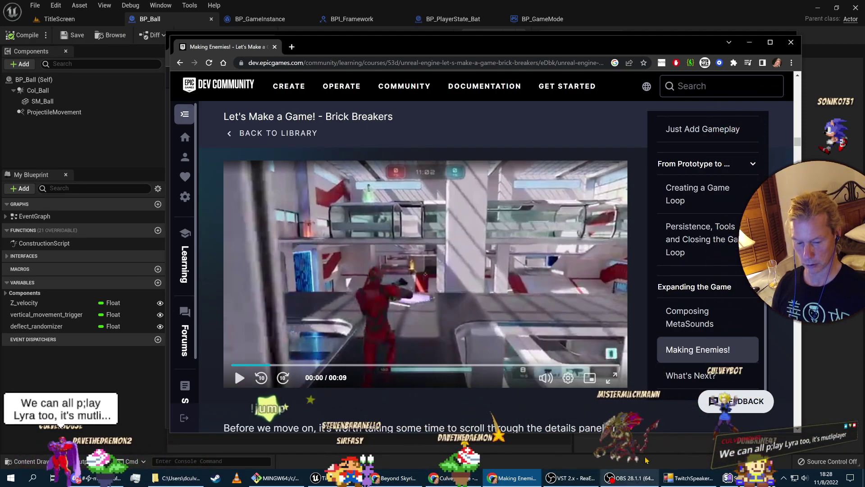
Check the Twitch stream window and the YouTube soundtrack window, returning to the Making Enemies! lesson.
{"action": "left_click", "coordinate": [449, 477]}
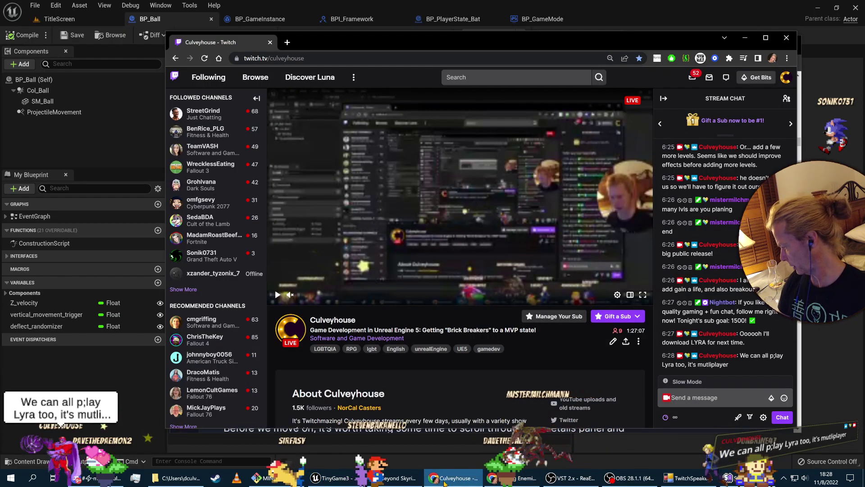
{"action": "left_click", "coordinate": [387, 478]}
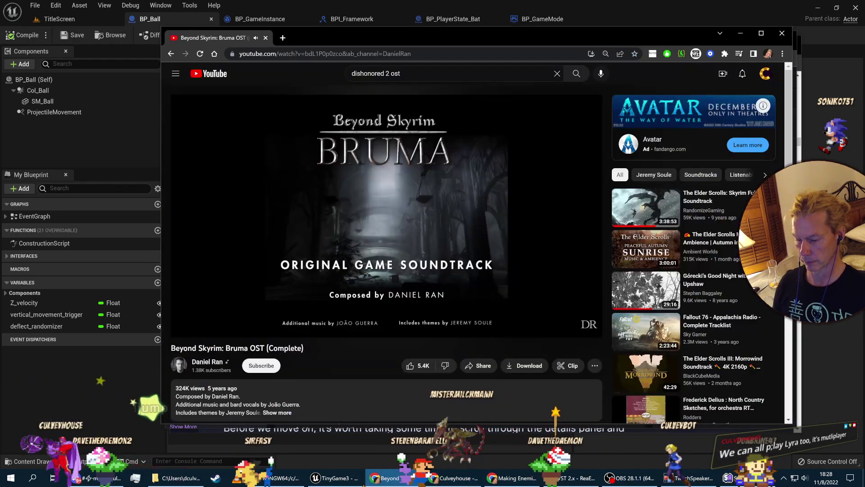
{"action": "left_click", "coordinate": [512, 479]}
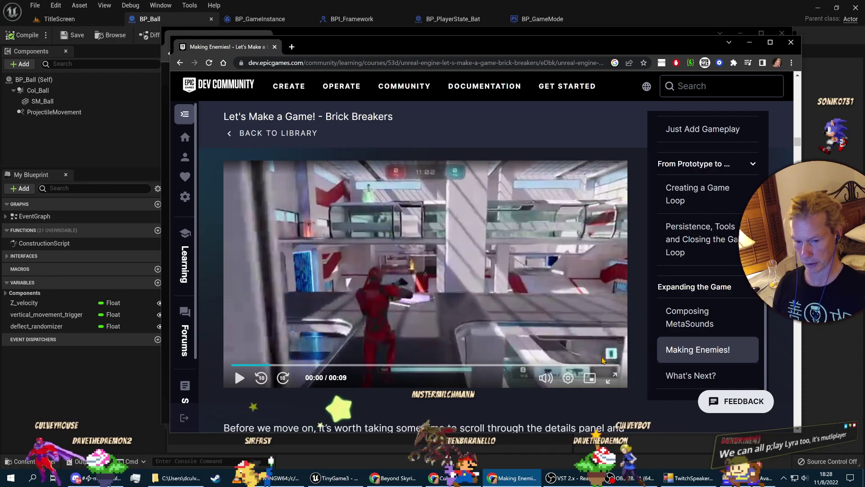
Skim the rest of the Making Enemies! lesson, covering Setup Navigation, the AI Controller and the target point tags.
{"action": "scroll", "coordinate": [538, 319], "scroll_direction": "down", "scroll_amount": 10}
{"action": "scroll", "coordinate": [469, 341], "scroll_direction": "down", "scroll_amount": 15}
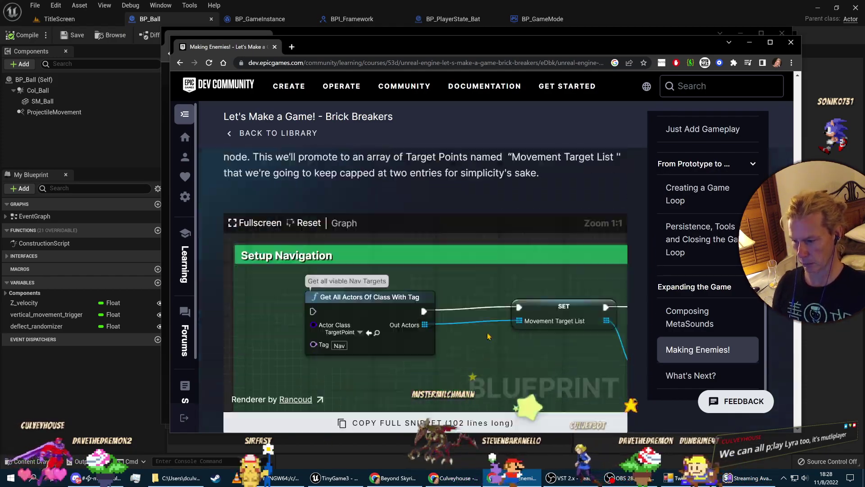
{"action": "scroll", "coordinate": [424, 288], "scroll_direction": "down", "scroll_amount": 8}
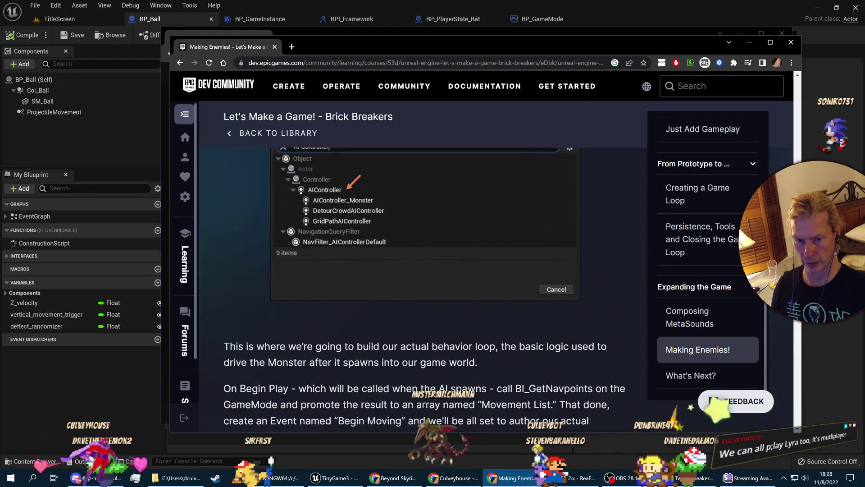
{"action": "mouse_move", "coordinate": [810, 396]}
{"action": "left_mouse_down"}
{"action": "mouse_move", "coordinate": [807, 431]}
{"action": "mouse_move", "coordinate": [808, 397]}
{"action": "left_mouse_up"}
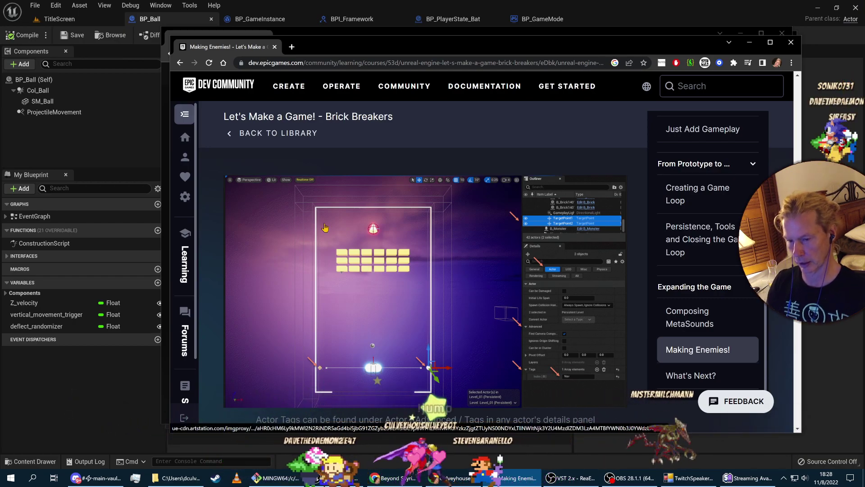
{"action": "scroll", "coordinate": [716, 315], "scroll_direction": "down", "scroll_amount": 4}
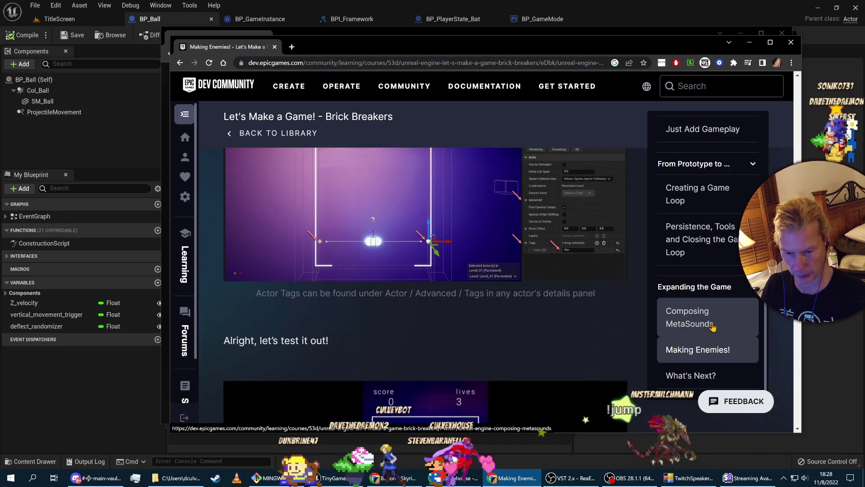
Open the What's Next? lesson and read its Further Study and Visuals - Chaos Physics & Brick Destruction sections.
{"action": "left_click", "coordinate": [681, 378]}
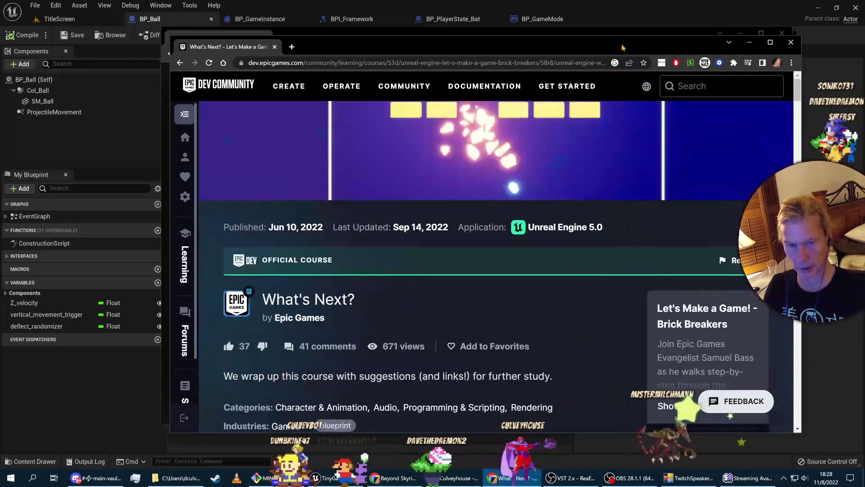
{"action": "scroll", "coordinate": [521, 300], "scroll_direction": "down", "scroll_amount": 1}
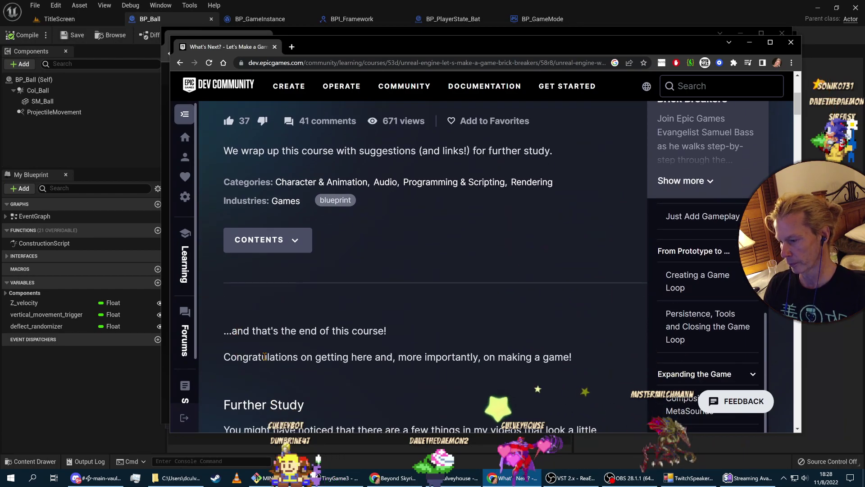
{"action": "scroll", "coordinate": [303, 281], "scroll_direction": "down", "scroll_amount": 2}
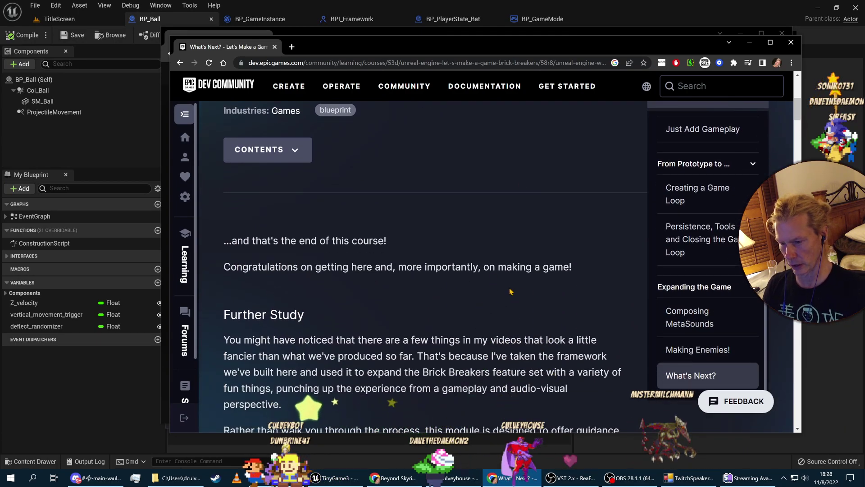
{"action": "scroll", "coordinate": [584, 314], "scroll_direction": "down", "scroll_amount": 2}
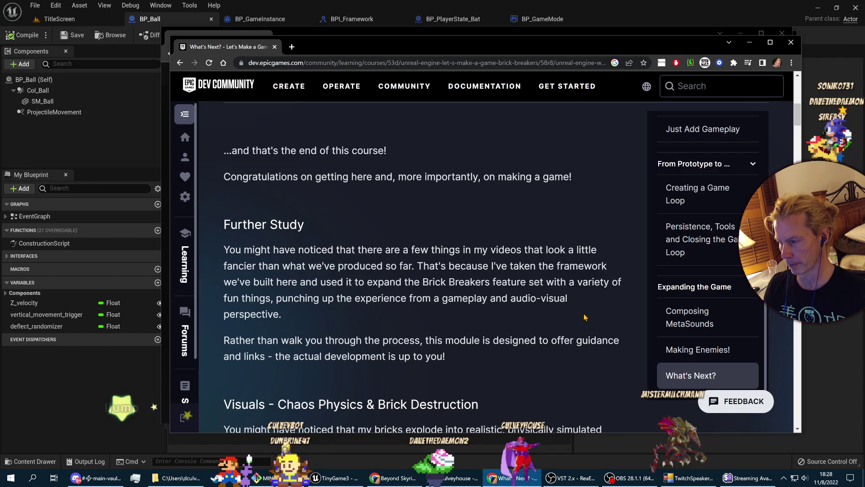
{"action": "scroll", "coordinate": [585, 318], "scroll_direction": "down", "scroll_amount": 1}
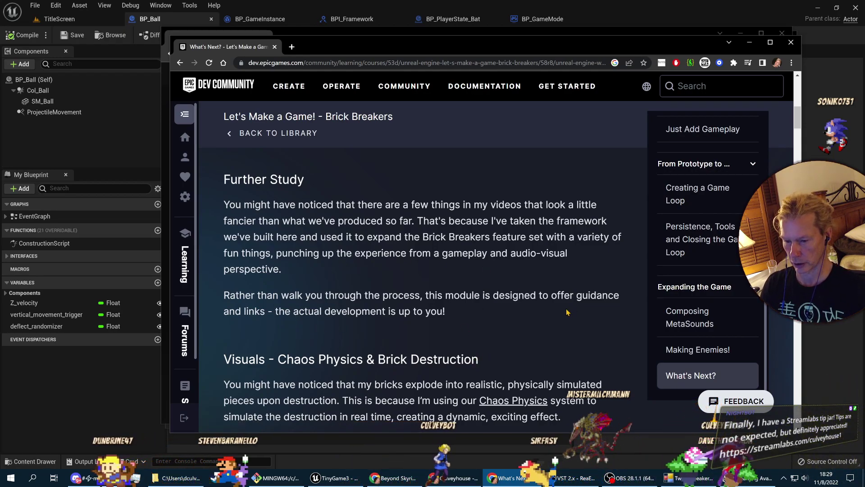
{"action": "scroll", "coordinate": [399, 308], "scroll_direction": "down", "scroll_amount": 3}
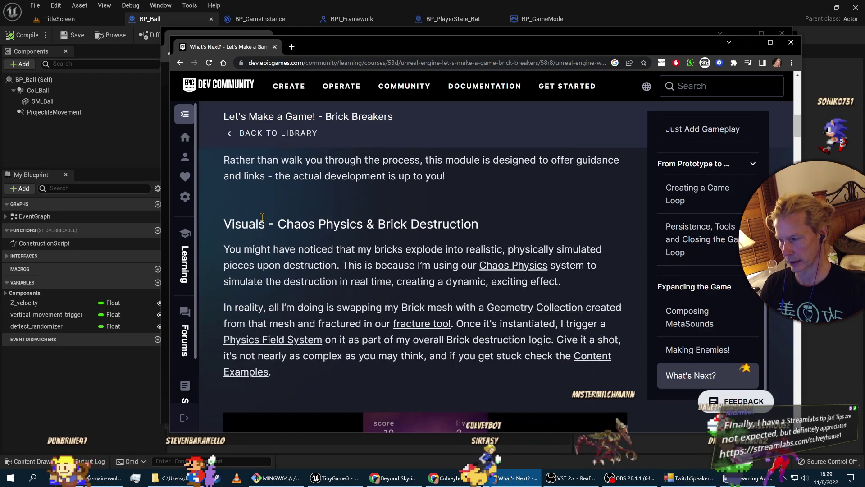
{"action": "left_click_drag", "start_coordinate": [224, 224], "coordinate": [478, 222]}
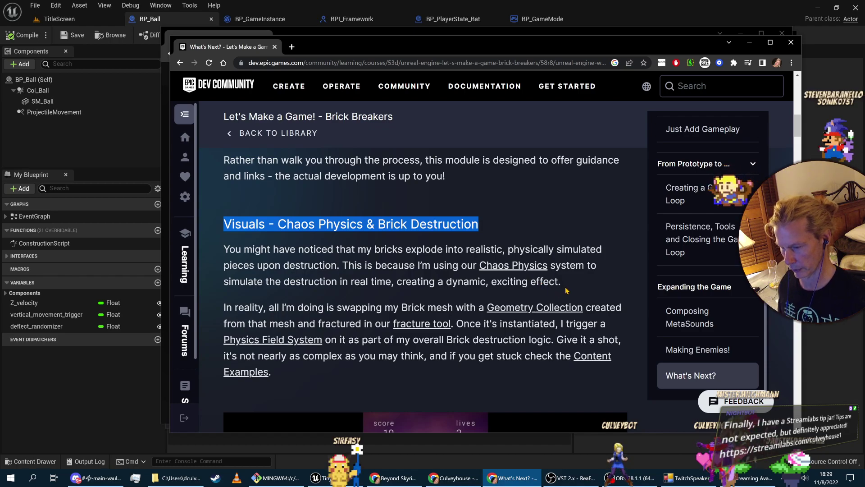
{"action": "scroll", "coordinate": [570, 354], "scroll_direction": "down", "scroll_amount": 1}
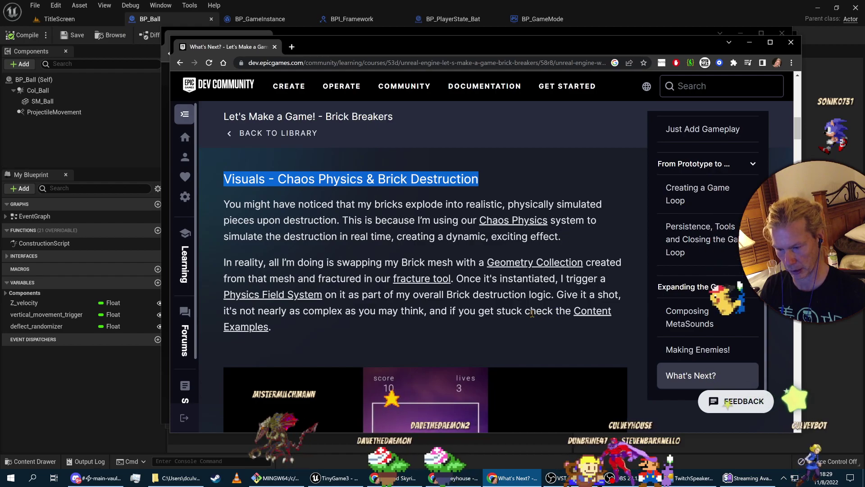
Open the Content Examples link in a new window, skim its installation instructions, and close that window.
{"action": "right_click", "coordinate": [584, 311]}
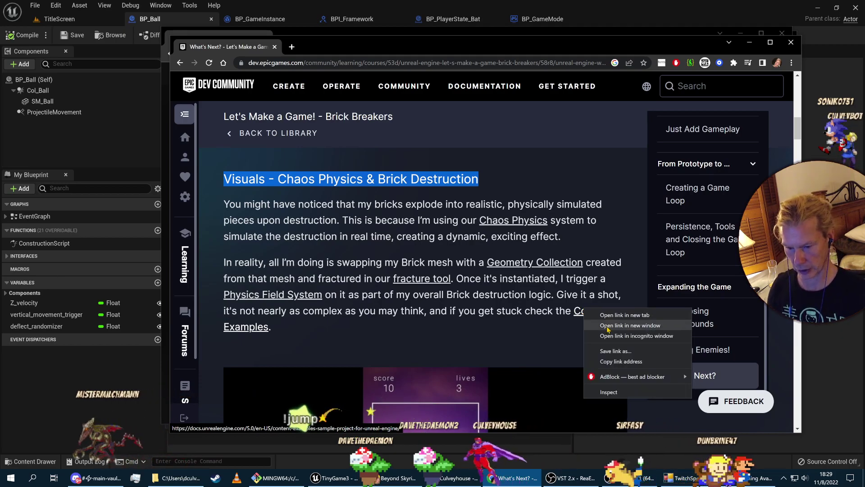
{"action": "left_click", "coordinate": [606, 326]}
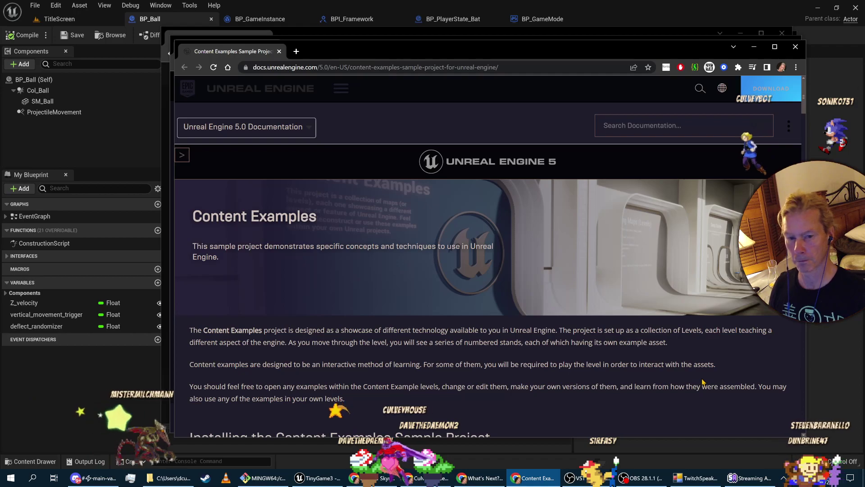
{"action": "scroll", "coordinate": [636, 293], "scroll_direction": "down", "scroll_amount": 7}
{"action": "scroll", "coordinate": [621, 399], "scroll_direction": "up", "scroll_amount": 5}
{"action": "scroll", "coordinate": [621, 398], "scroll_direction": "down", "scroll_amount": 4}
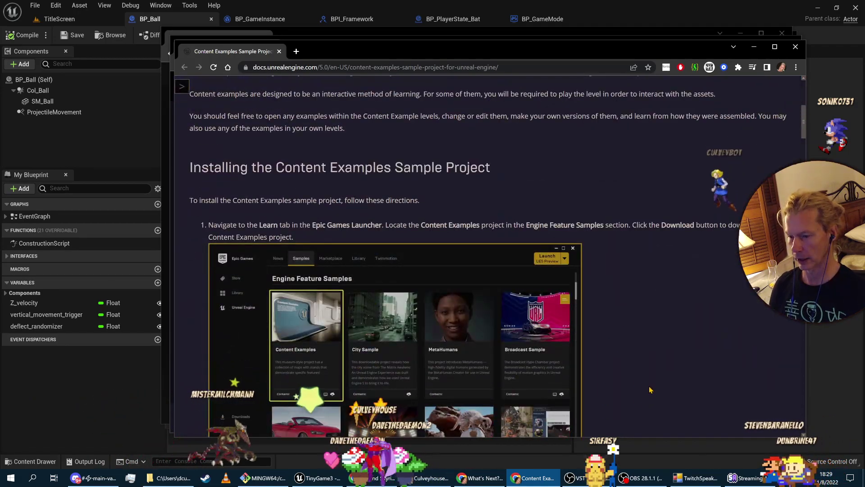
{"action": "scroll", "coordinate": [568, 366], "scroll_direction": "up", "scroll_amount": 6}
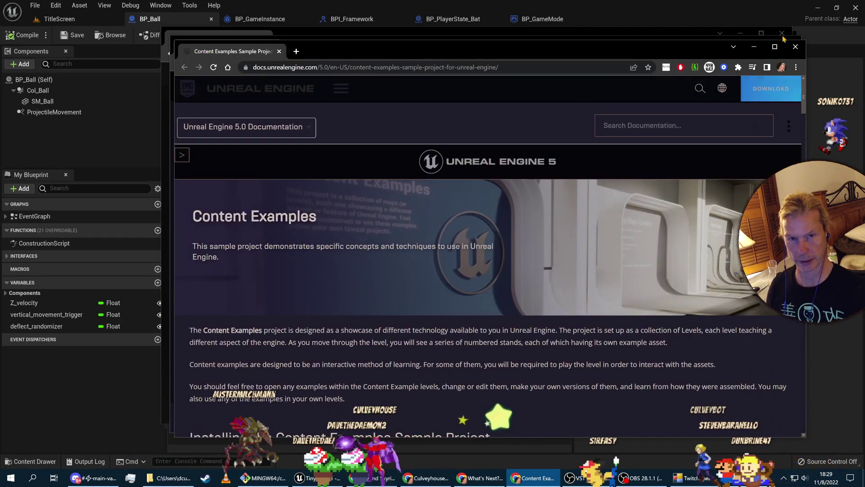
{"action": "left_click", "coordinate": [796, 47]}
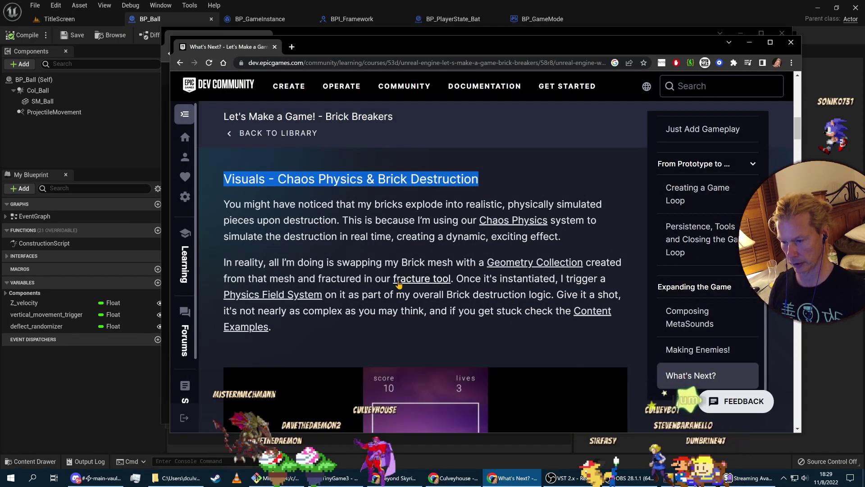
Watch the brick destruction clip and skim the Environment Lighting and Atmospherics section of the What's Next? lesson.
{"action": "scroll", "coordinate": [632, 394], "scroll_direction": "down", "scroll_amount": 4}
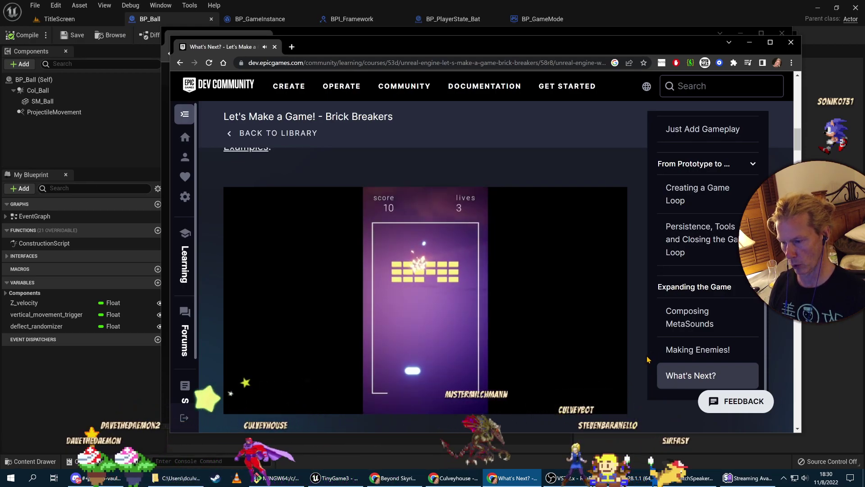
{"action": "scroll", "coordinate": [647, 359], "scroll_direction": "up", "scroll_amount": 1}
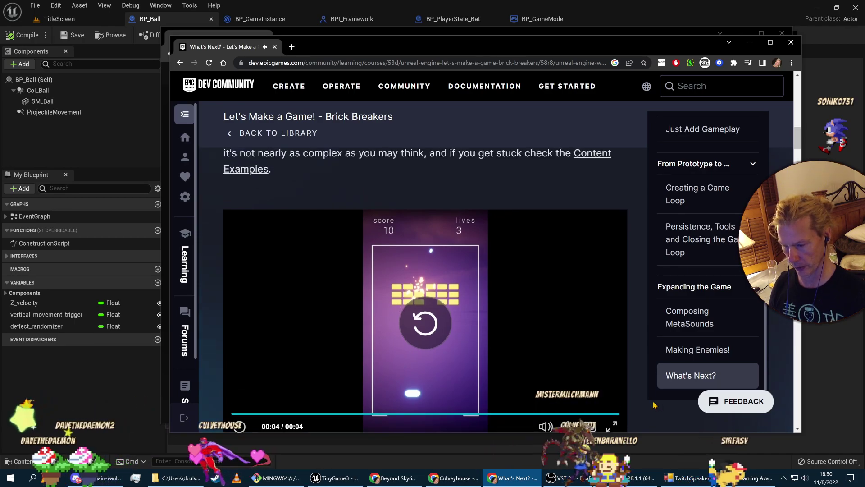
{"action": "scroll", "coordinate": [653, 401], "scroll_direction": "down", "scroll_amount": 7}
{"action": "scroll", "coordinate": [653, 402], "scroll_direction": "down", "scroll_amount": 10}
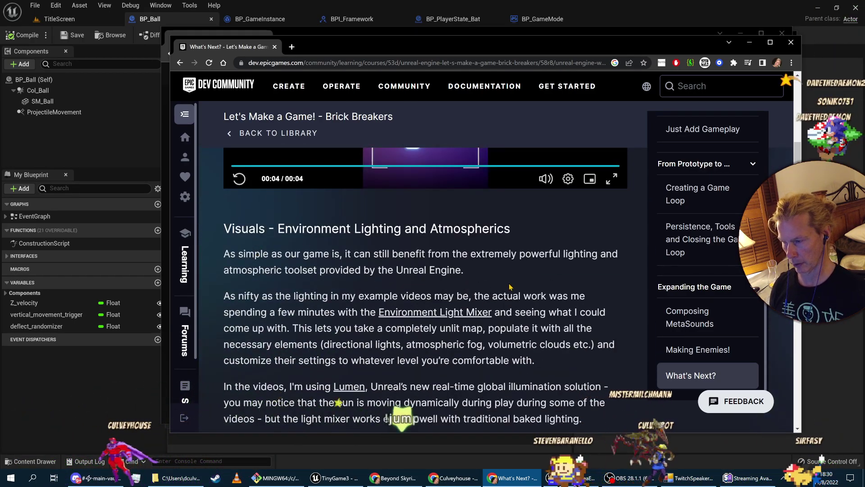
{"action": "scroll", "coordinate": [661, 375], "scroll_direction": "up", "scroll_amount": 15}
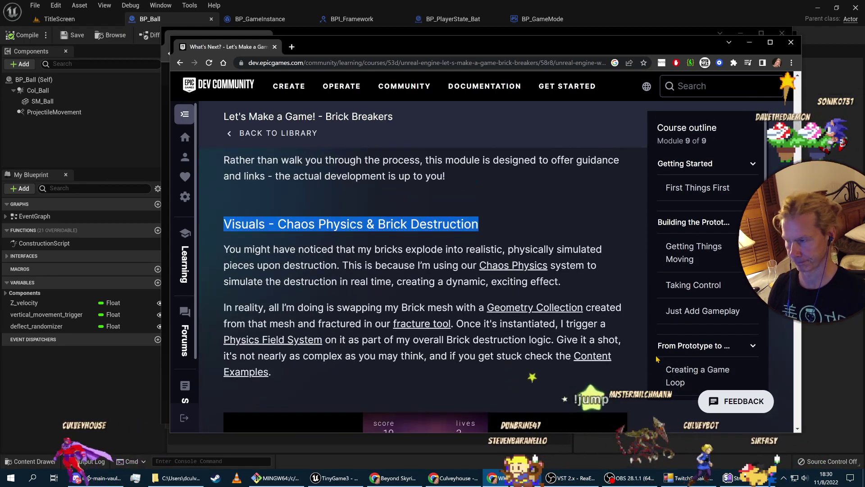
Switch to the Unreal Editor, save everything in the TinyGame3 project, and close the editor.
{"action": "key", "text": "alt+Tab"}
{"action": "key", "text": "alt+Tab"}
{"action": "left_click", "coordinate": [56, 6]}
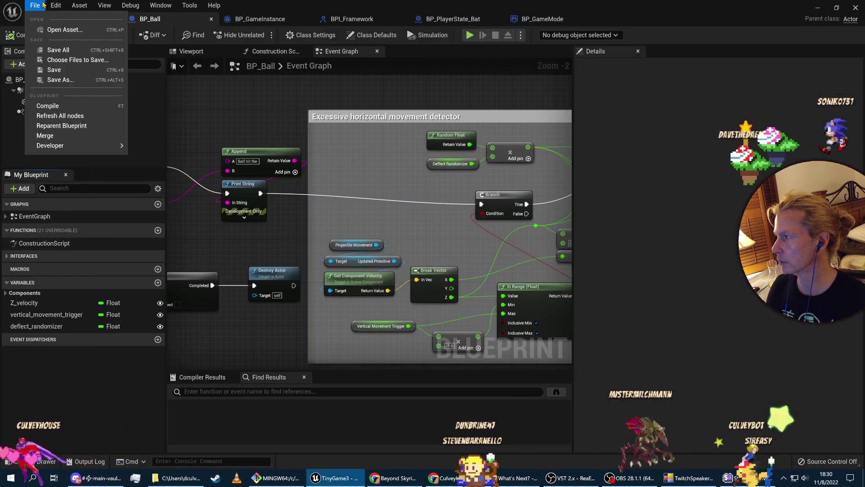
{"action": "mouse_move", "coordinate": [36, 6]}
{"action": "left_click", "coordinate": [58, 50]}
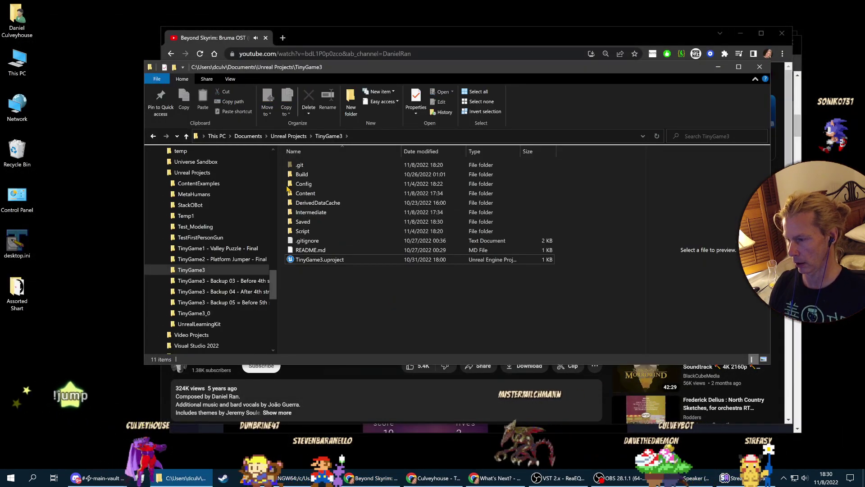
In File Explorer, go up to Unreal Projects and open the TinyGame3_alpha folder inside TinyGame3_0.
{"action": "left_click", "coordinate": [299, 136]}
{"action": "left_click", "coordinate": [361, 260]}
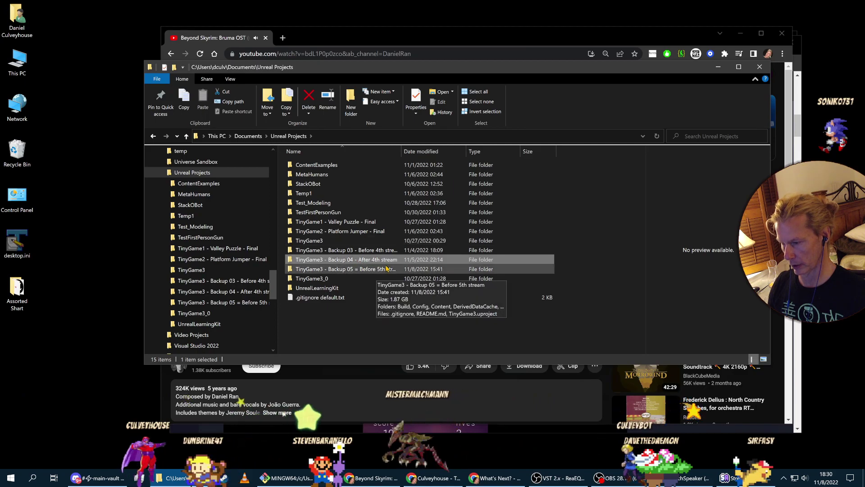
{"action": "left_click", "coordinate": [360, 270]}
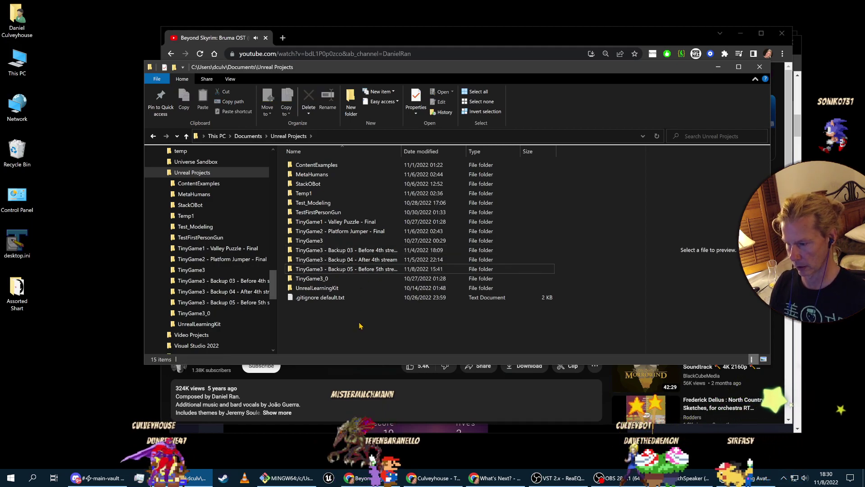
{"action": "double_click", "coordinate": [308, 279]}
{"action": "double_click", "coordinate": [327, 166]}
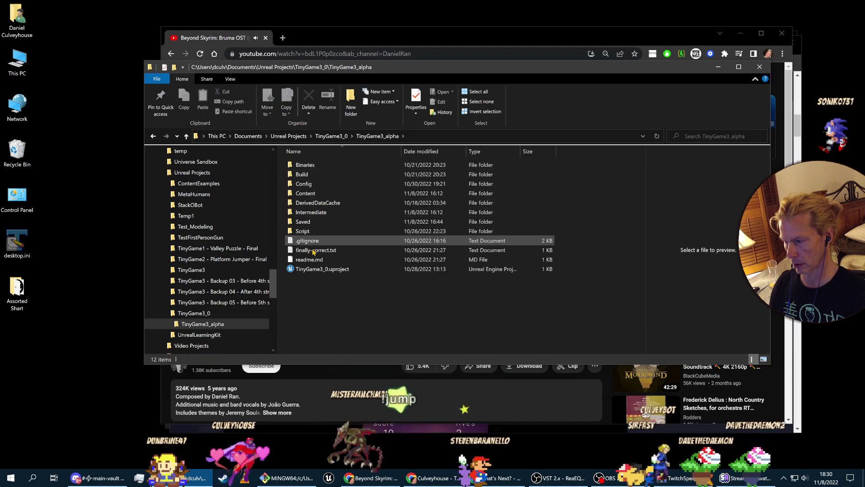
Open the TinyGame3_0 project from the TinyGame3_alpha folder and load Level1 from its Maps folder.
{"action": "double_click", "coordinate": [314, 269]}
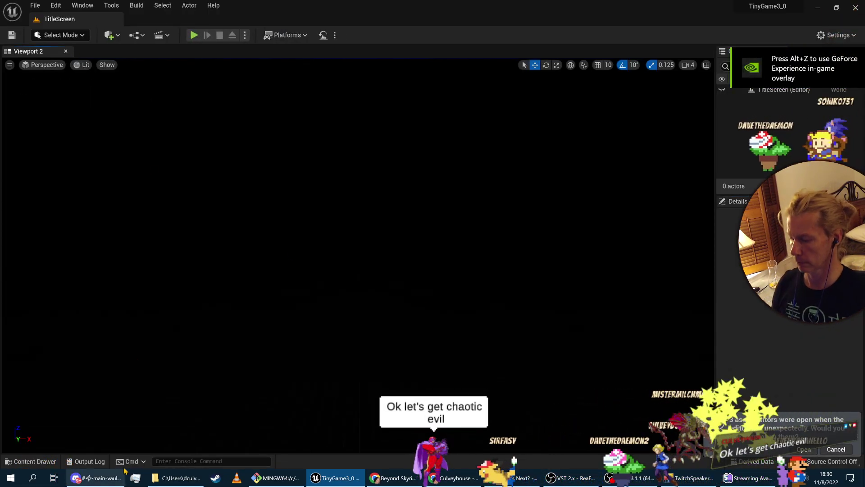
{"action": "left_click", "coordinate": [30, 461]}
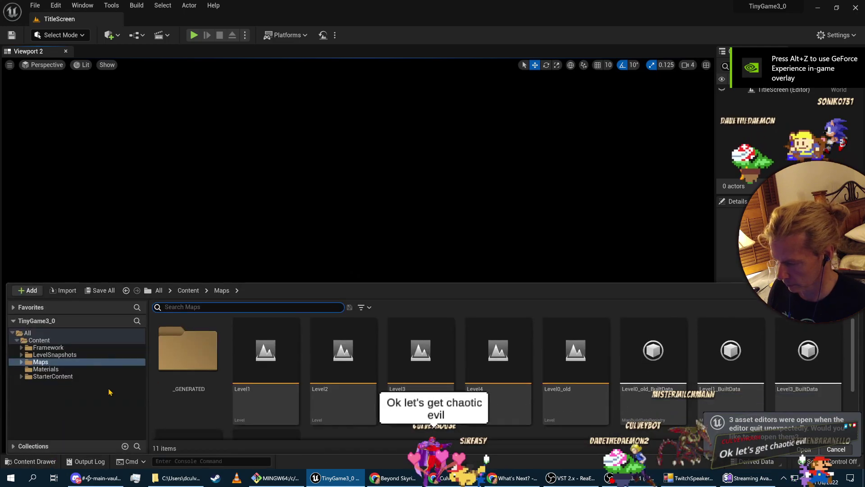
{"action": "left_click", "coordinate": [242, 372]}
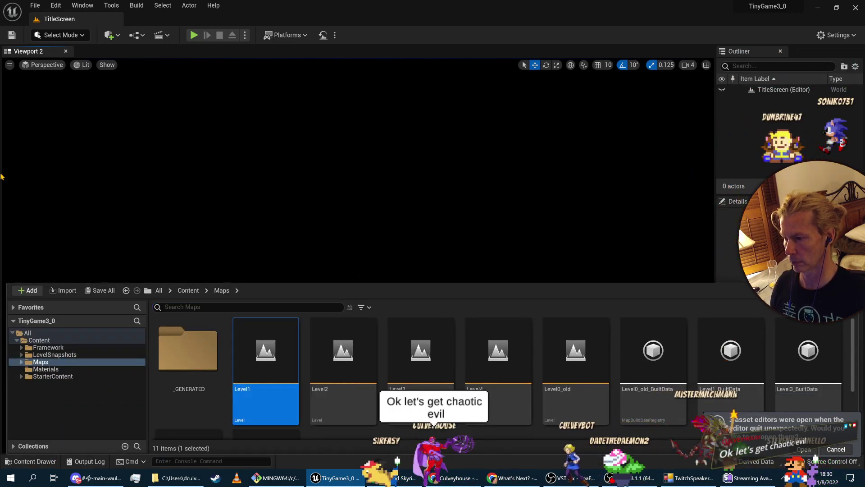
{"action": "double_click", "coordinate": [264, 353]}
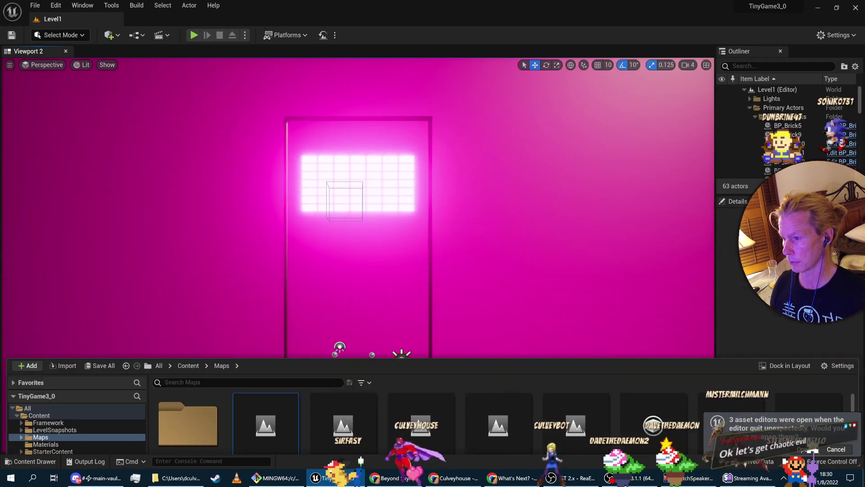
{"action": "right_click", "coordinate": [493, 180]}
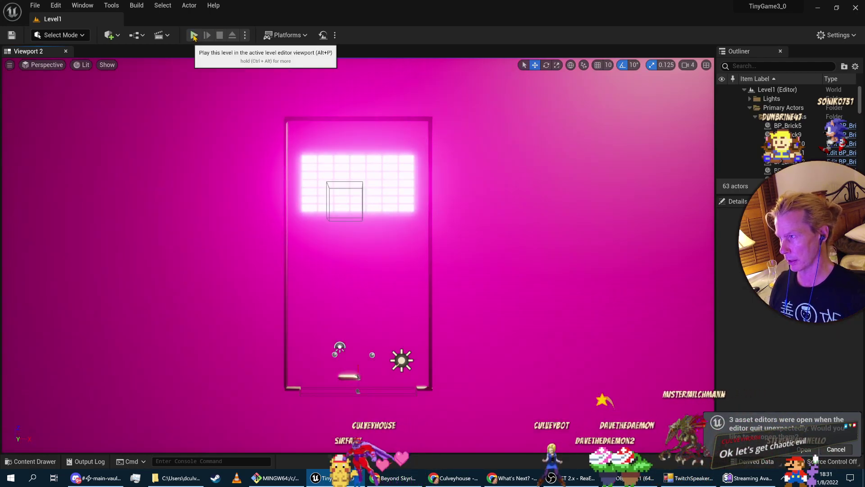
Playtest the old Level1 in the viewport, steering the bat both ways to hit the bricks, and stop the session.
{"action": "left_click", "coordinate": [194, 35]}
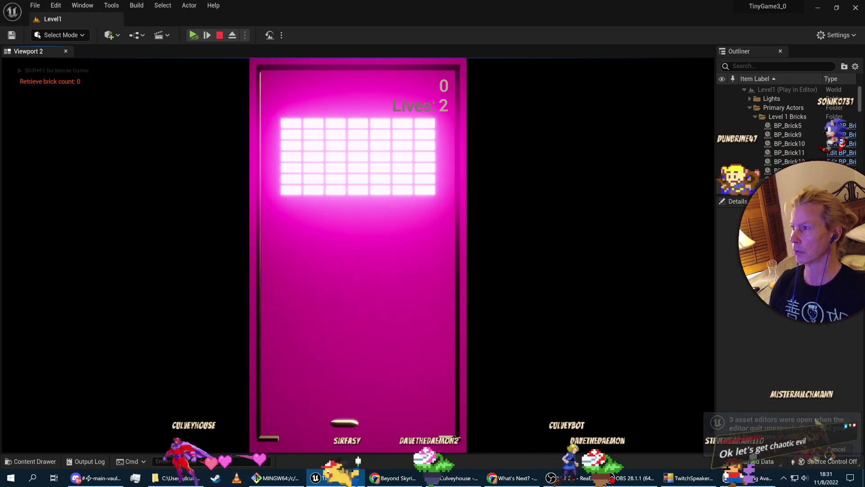
{"action": "key", "text": "Escape"}
{"action": "left_click", "coordinate": [193, 36]}
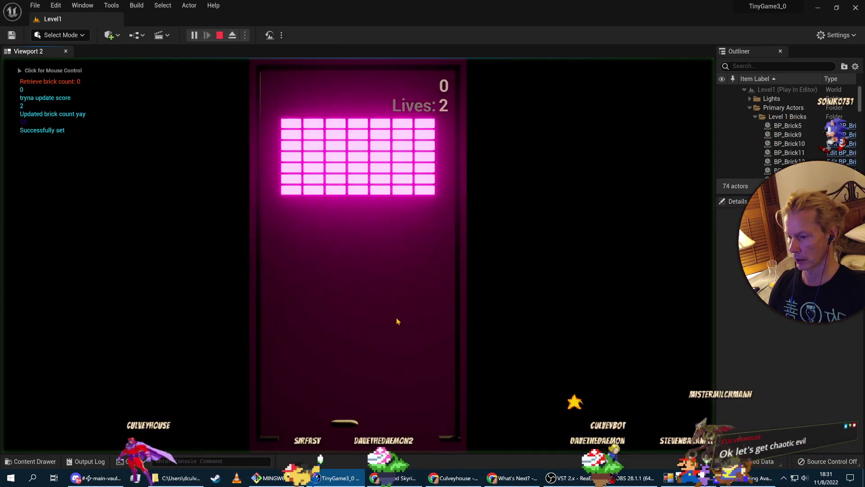
{"action": "key", "text": "d"}
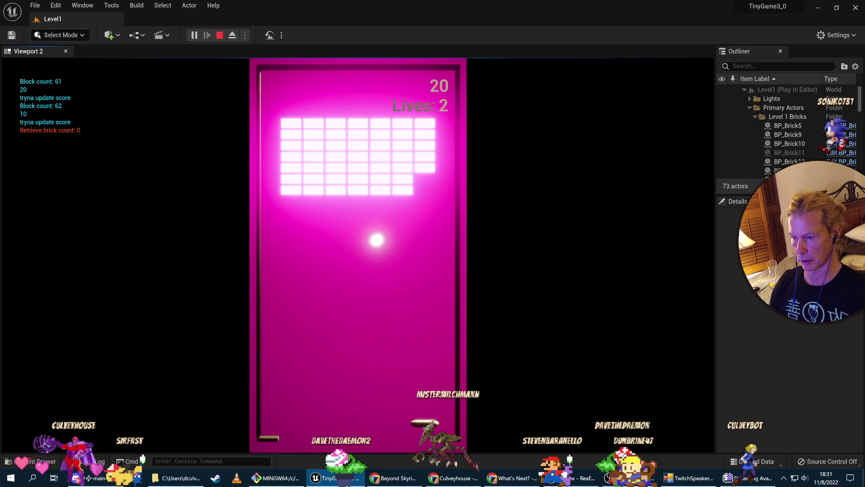
{"action": "key", "text": "d"}
{"action": "key", "text": "a"}
{"action": "key", "text": "a"}
{"action": "key", "text": "a"}
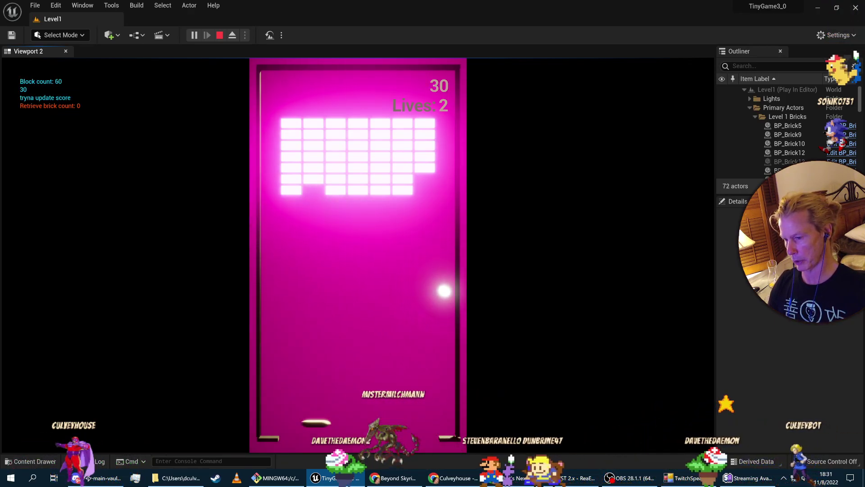
{"action": "key", "text": "d"}
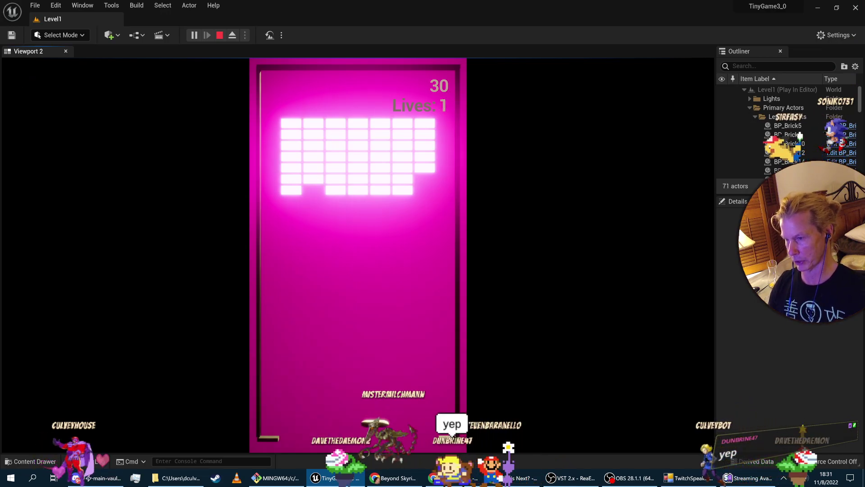
{"action": "key", "text": "Escape"}
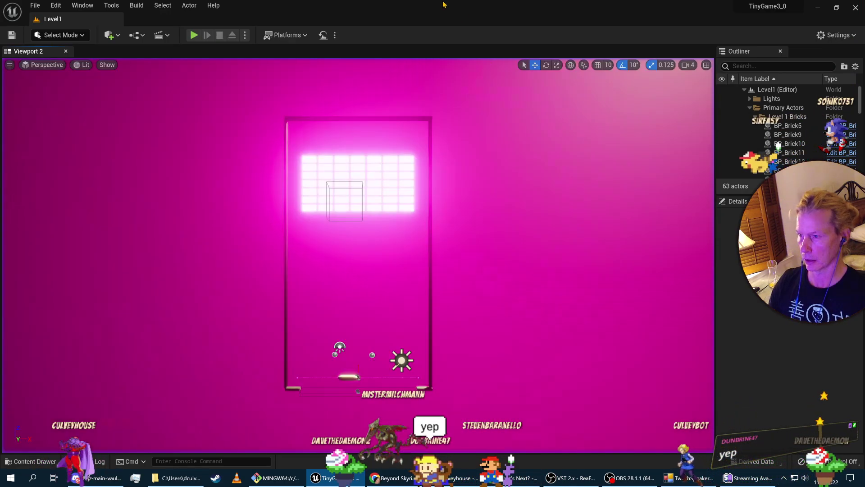
Run Level1 once more, launch the ball at the bricks, stop, and close the TinyGame3_0 editor.
{"action": "left_click", "coordinate": [194, 36]}
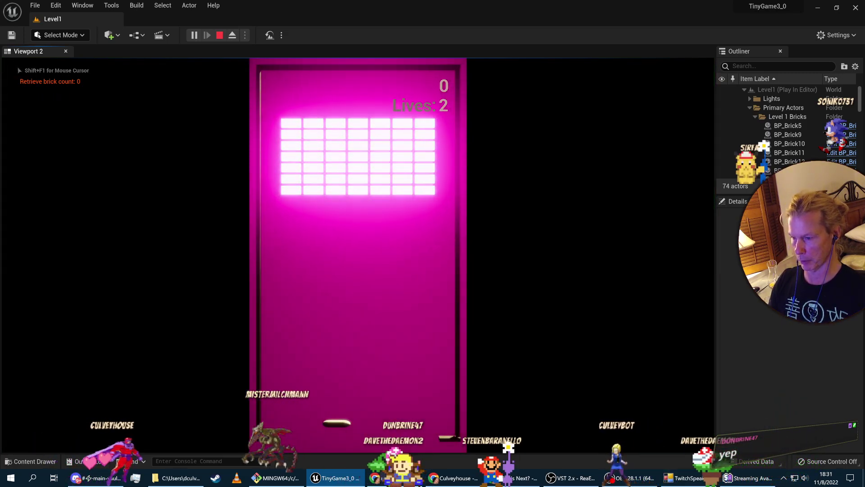
{"action": "key", "text": "space"}
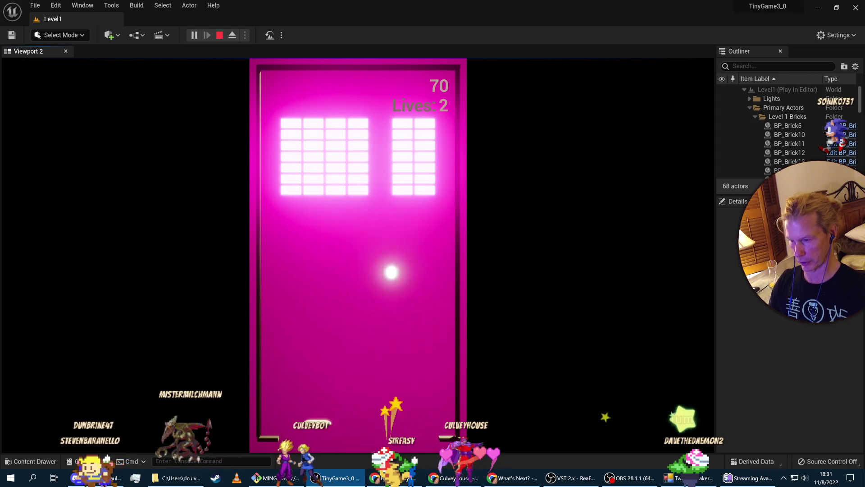
{"action": "key", "text": "Escape"}
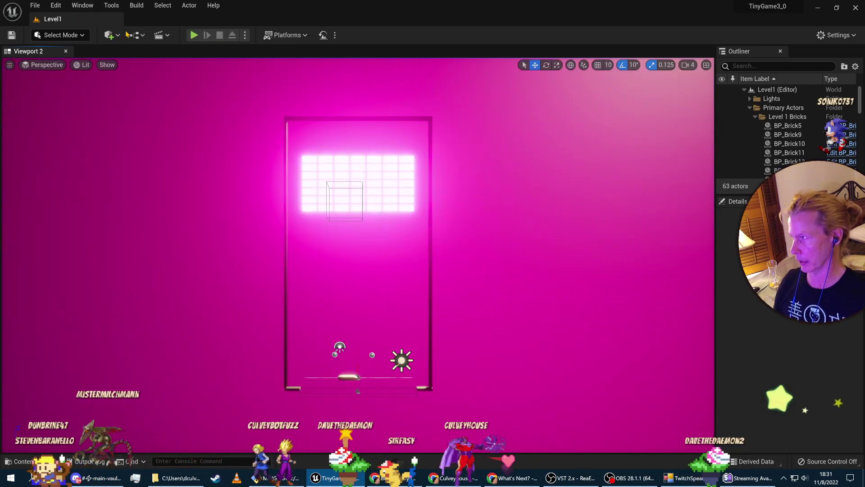
{"action": "left_click", "coordinate": [858, 8]}
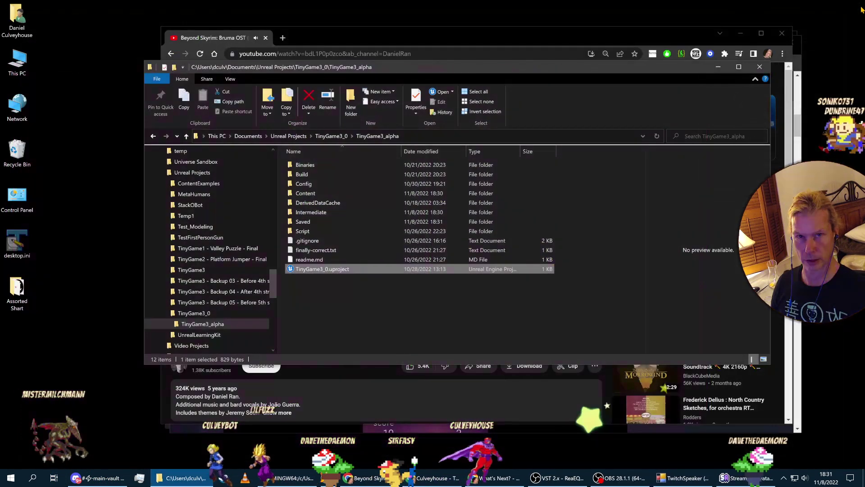
Go back to Unreal Projects and open TinyGame3.uproject from the TinyGame3 - Backup 04 - After 4th stream folder.
{"action": "left_click", "coordinate": [289, 136]}
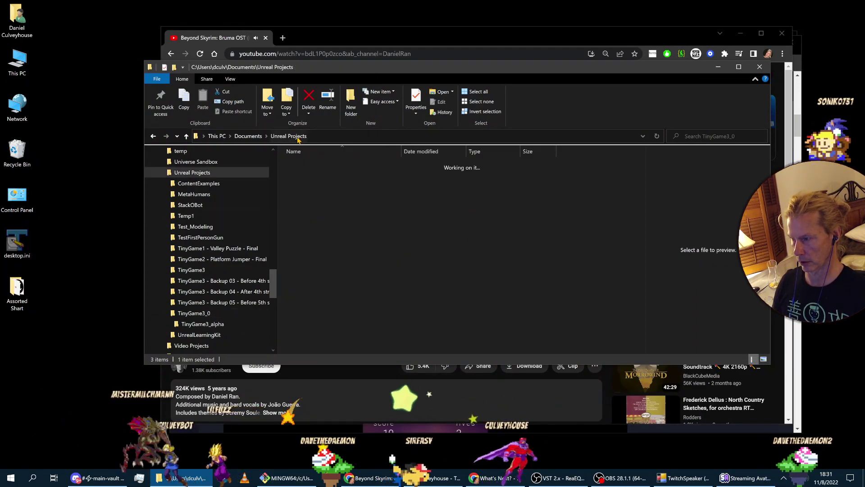
{"action": "double_click", "coordinate": [333, 259]}
{"action": "double_click", "coordinate": [318, 260]}
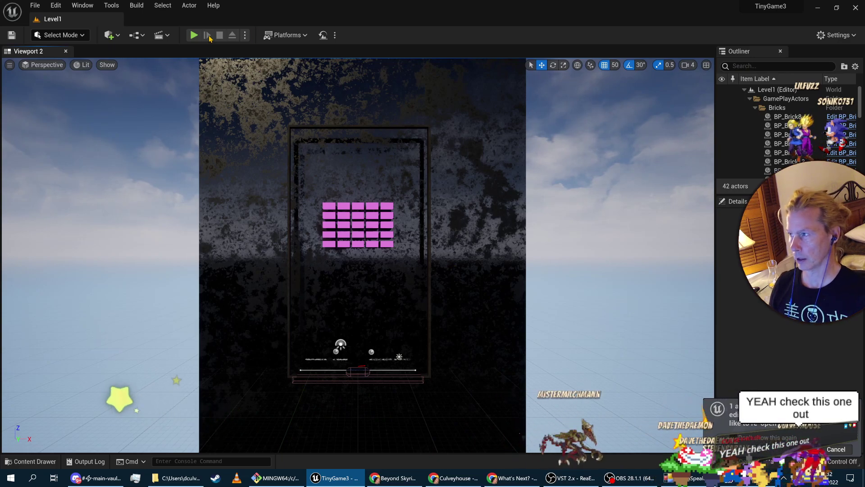
Playtest the backup's Level1, launching the ball to break bricks, and stop the session.
{"action": "left_click", "coordinate": [194, 35]}
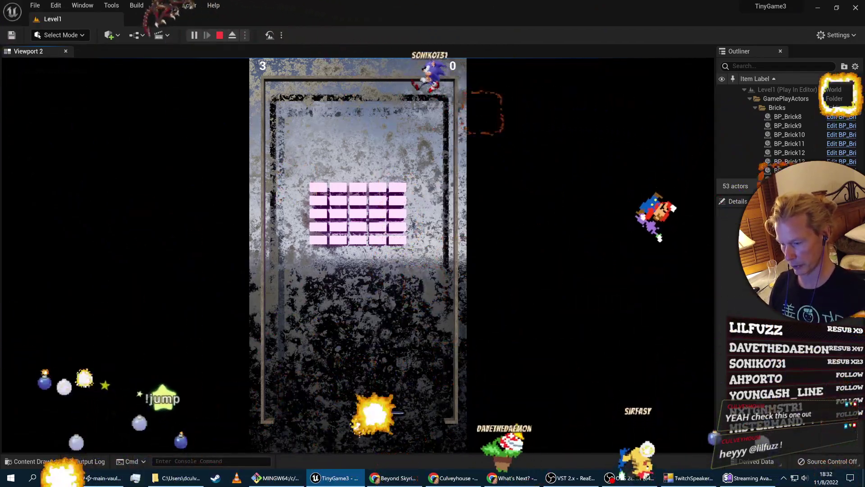
{"action": "key", "text": "space"}
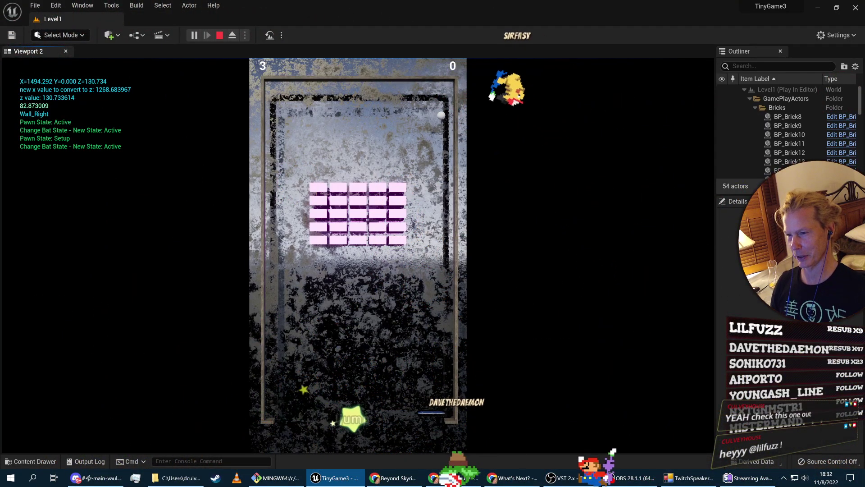
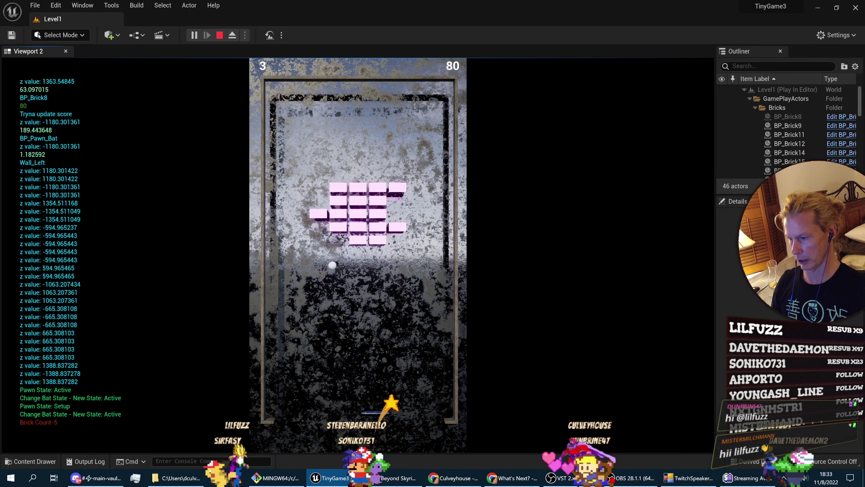
{"action": "key", "text": "Escape"}
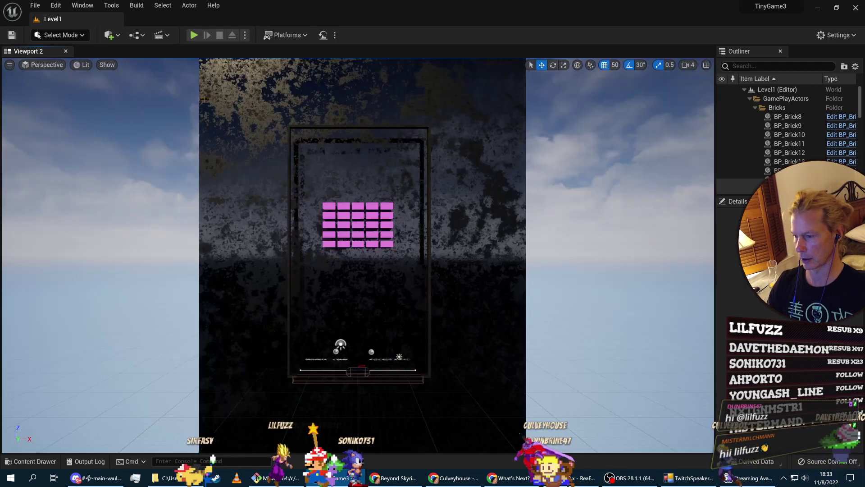
Move the textured backdrop wall backwards, well away from the bricks and the play frame.
{"action": "right_click", "coordinate": [318, 128]}
{"action": "left_click", "coordinate": [549, 218]}
{"action": "mouse_move", "coordinate": [549, 218]}
{"action": "right_mouse_down"}
{"action": "mouse_move", "coordinate": [532, 218]}
{"action": "mouse_move", "coordinate": [563, 215]}
{"action": "mouse_move", "coordinate": [547, 217]}
{"action": "right_mouse_up"}
{"action": "right_click_drag", "start_coordinate": [388, 196], "coordinate": [388, 196]}
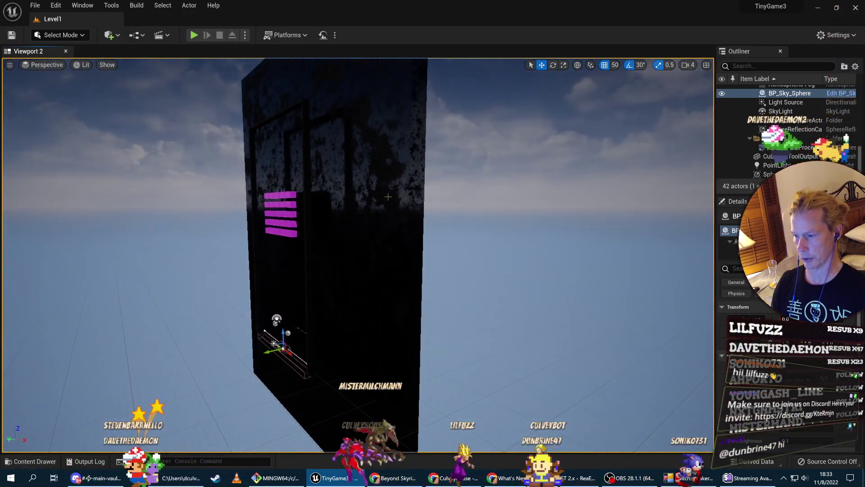
{"action": "left_click", "coordinate": [388, 196]}
{"action": "left_click_drag", "start_coordinate": [244, 375], "coordinate": [367, 341]}
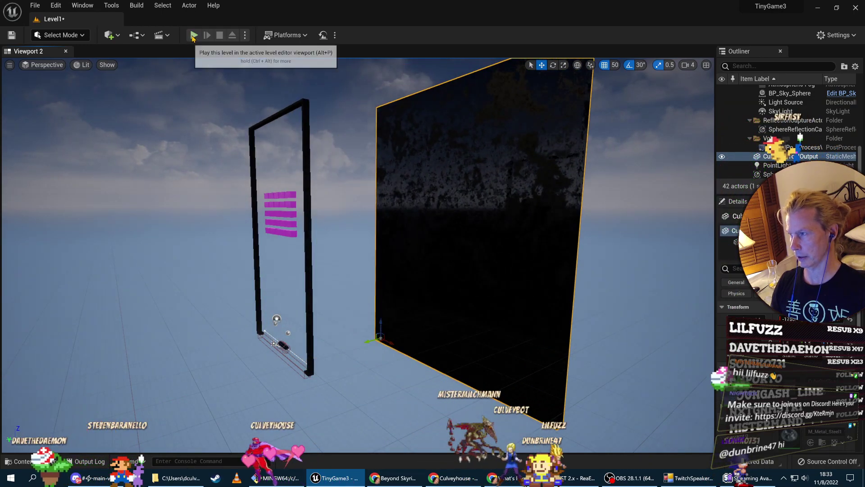
Playtest Level1 with the backdrop set further back, moving the bat, and stop the session.
{"action": "left_click", "coordinate": [193, 35]}
{"action": "key", "text": "a"}
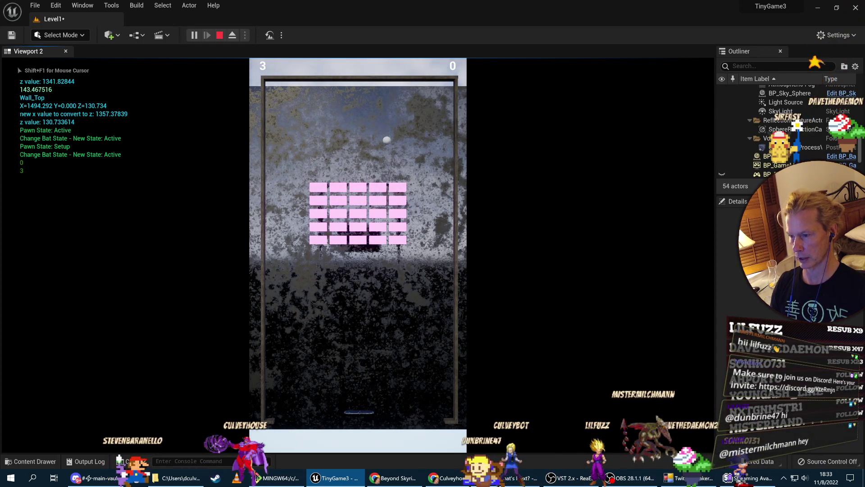
{"action": "key", "text": "a"}
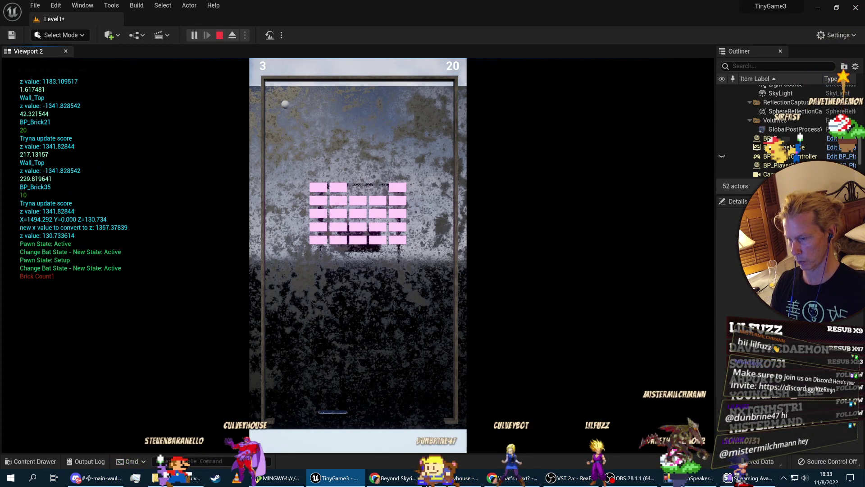
{"action": "key", "text": "Escape"}
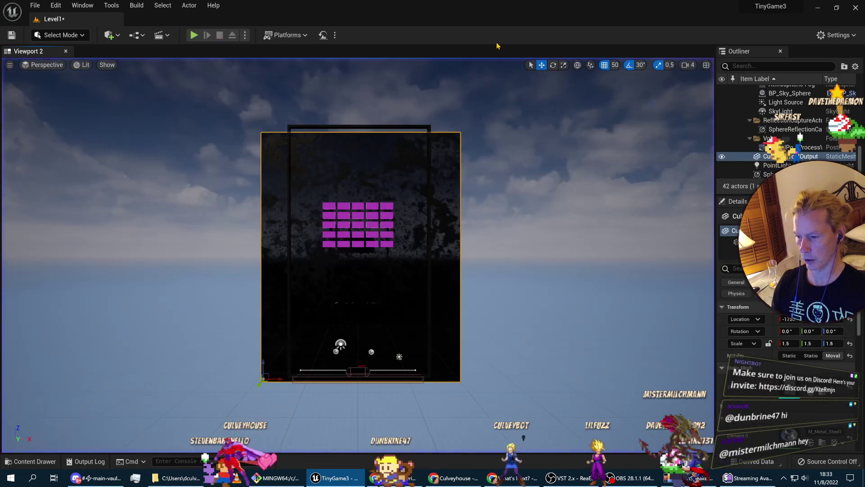
Select the five bricks of the column nearest the backdrop side, scale them far along their depth, and playtest the level.
{"action": "key", "text": "d"}
{"action": "right_click_drag", "start_coordinate": [523, 233], "coordinate": [437, 252]}
{"action": "right_click_drag", "start_coordinate": [408, 118], "coordinate": [378, 131]}
{"action": "key", "text": "w"}
{"action": "key", "text": "d"}
{"action": "right_click_drag", "start_coordinate": [354, 207], "coordinate": [351, 170]}
{"action": "key", "text": "s"}
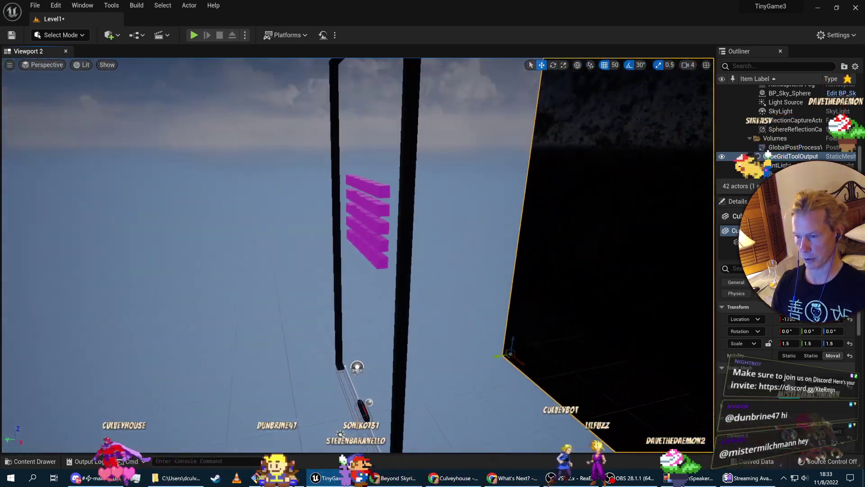
{"action": "left_click", "coordinate": [382, 193]}
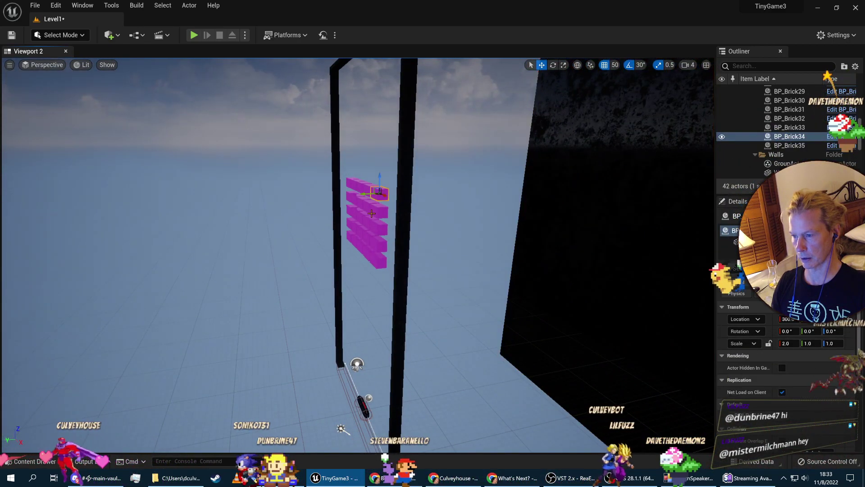
{"action": "left_click", "coordinate": [381, 213], "text": "ctrl"}
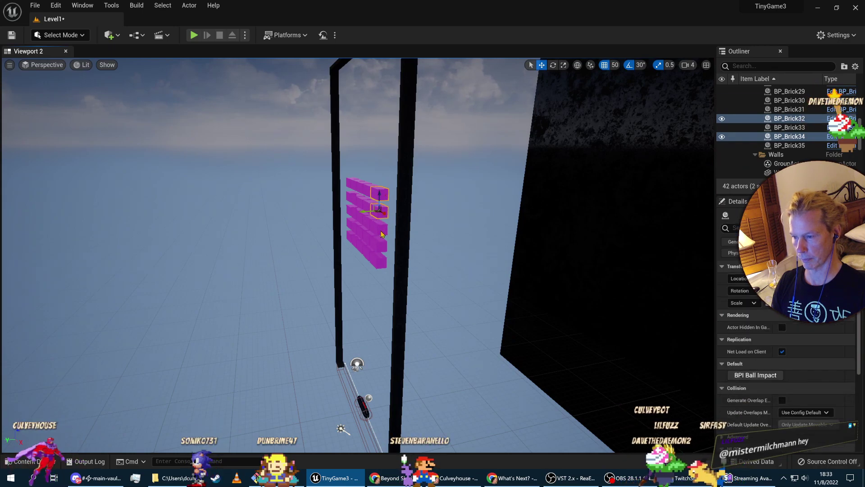
{"action": "left_click", "coordinate": [378, 245], "text": "ctrl"}
{"action": "left_click", "coordinate": [377, 260], "text": "ctrl"}
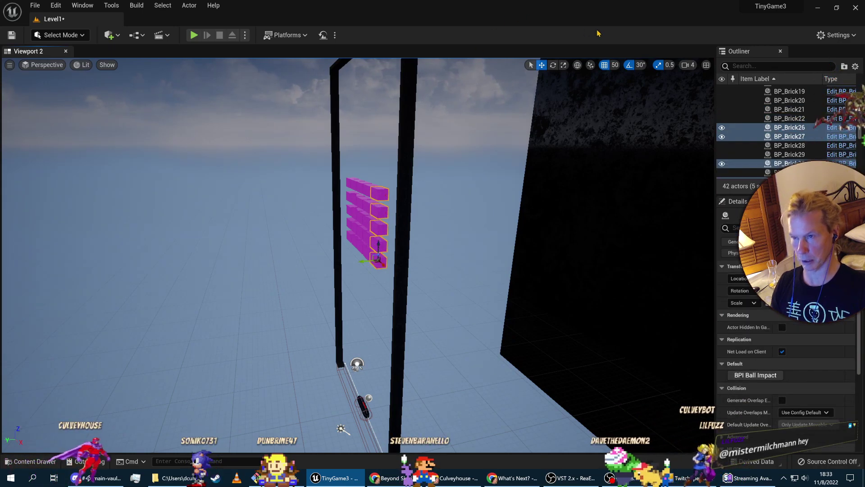
{"action": "left_click", "coordinate": [564, 66]}
{"action": "left_click_drag", "start_coordinate": [364, 261], "coordinate": [221, 268]}
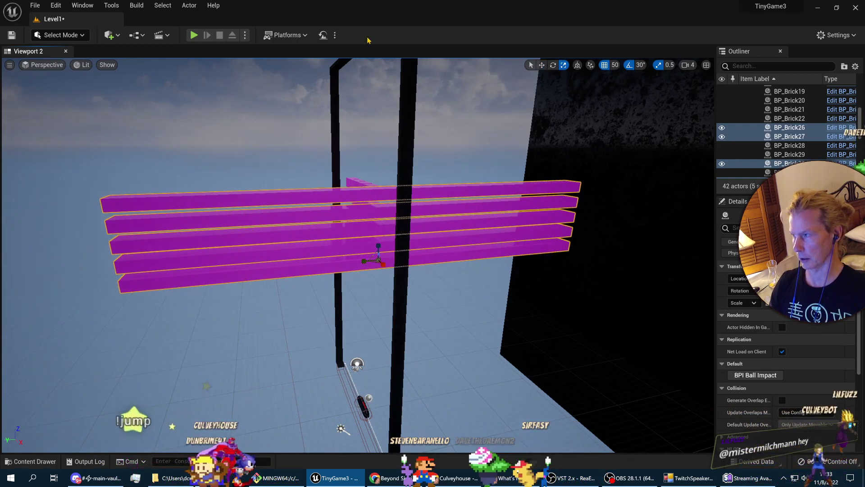
{"action": "left_click", "coordinate": [195, 34]}
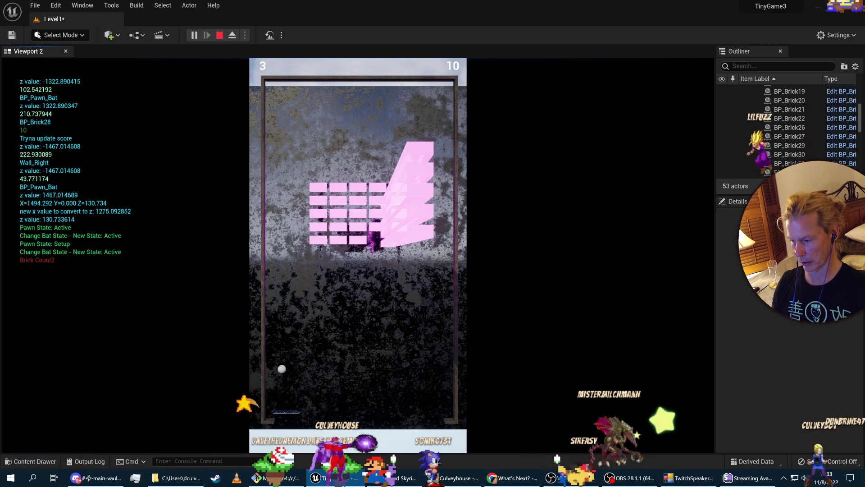
{"action": "key", "text": "Escape"}
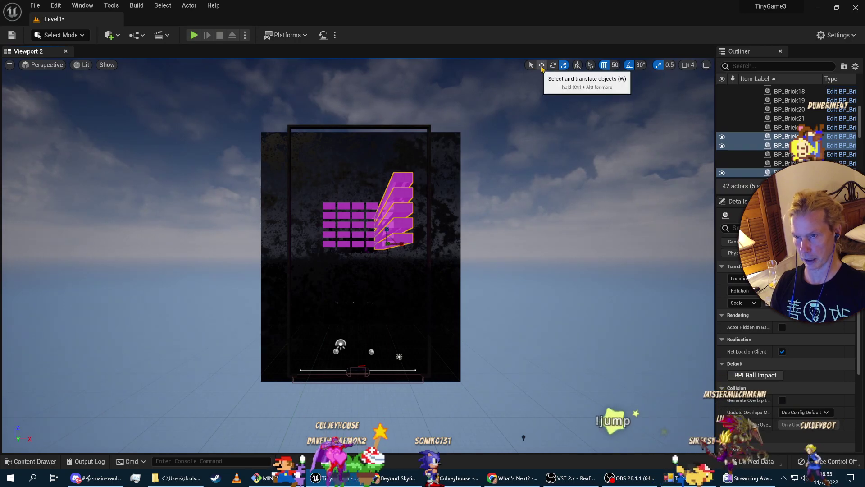
Move the five stretched bricks back in depth so their front faces line up with the other bricks, and playtest the level.
{"action": "left_click_drag", "start_coordinate": [390, 241], "coordinate": [372, 243], "text": "alt"}
{"action": "scroll", "coordinate": [388, 269], "scroll_direction": "up", "scroll_amount": 5}
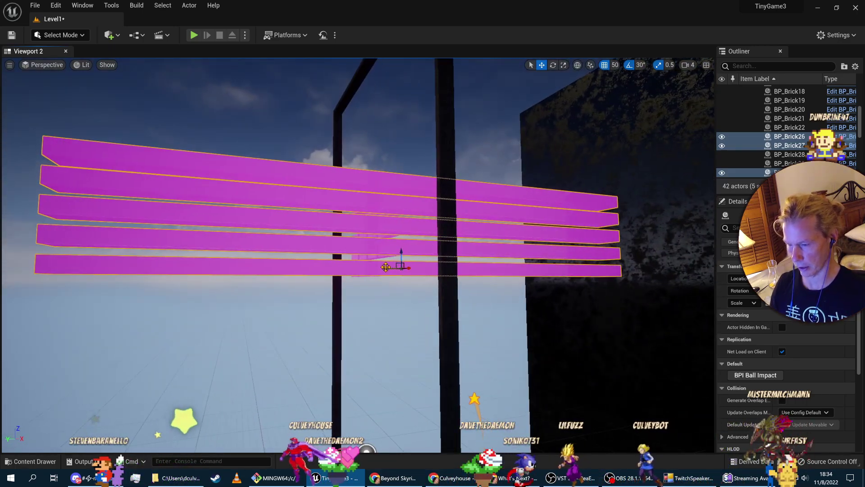
{"action": "left_click_drag", "start_coordinate": [396, 259], "coordinate": [599, 294], "text": "alt"}
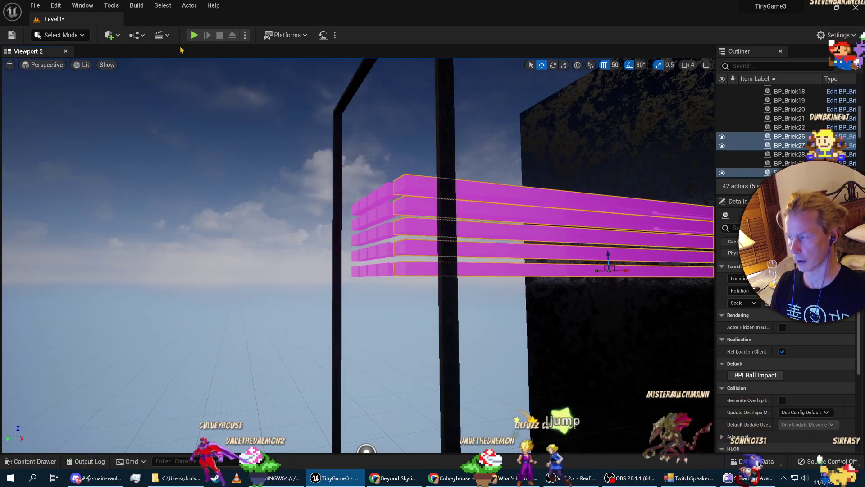
{"action": "left_click", "coordinate": [194, 35]}
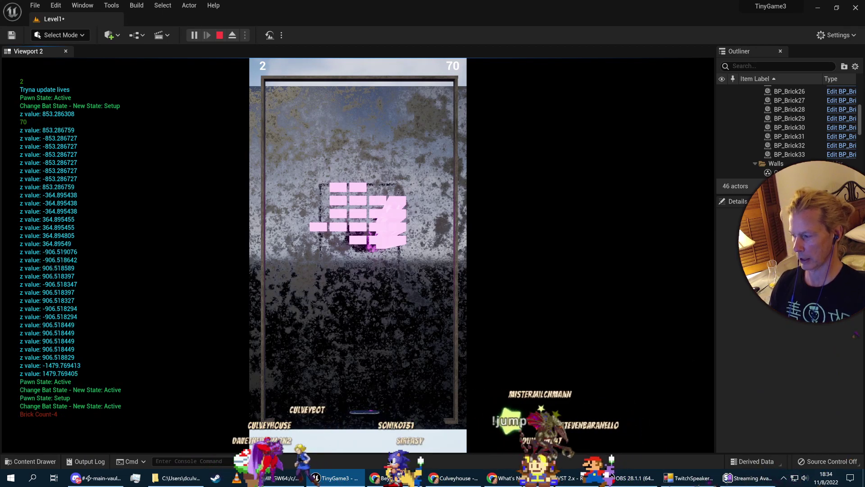
{"action": "key", "text": "Escape"}
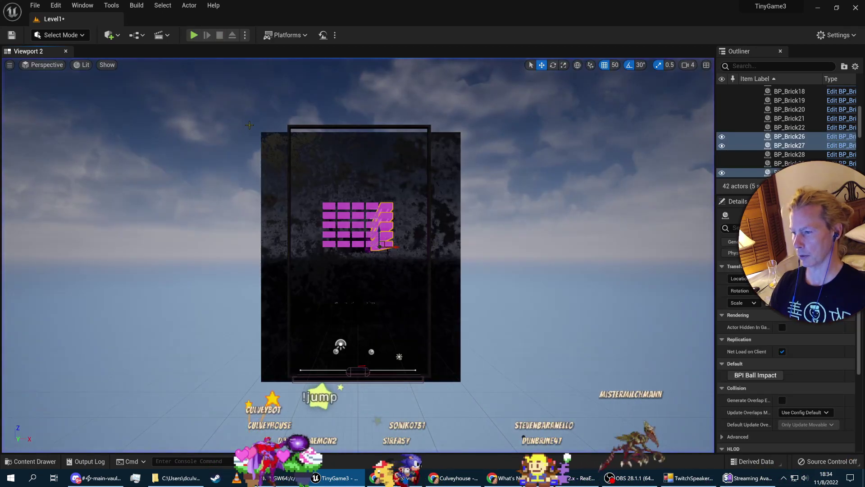
Close the TinyGame3 backup editor without saving Level1 and return to the Unreal Projects folder.
{"action": "left_click", "coordinate": [855, 8]}
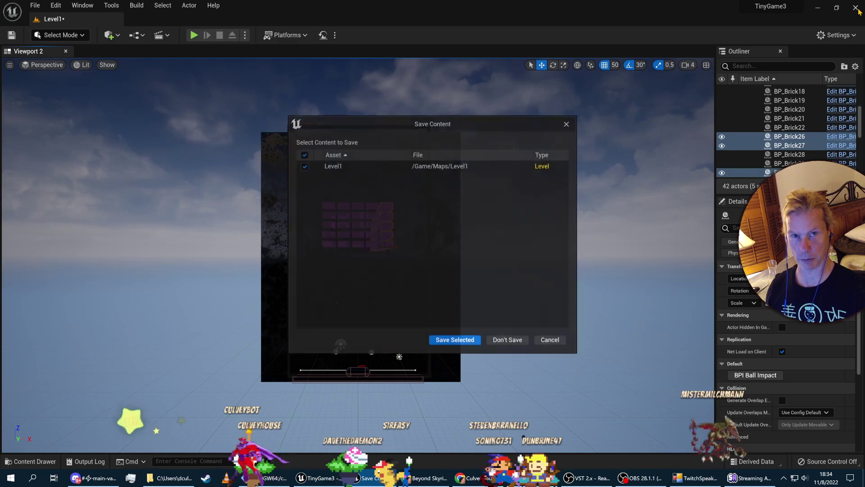
{"action": "left_click", "coordinate": [504, 342]}
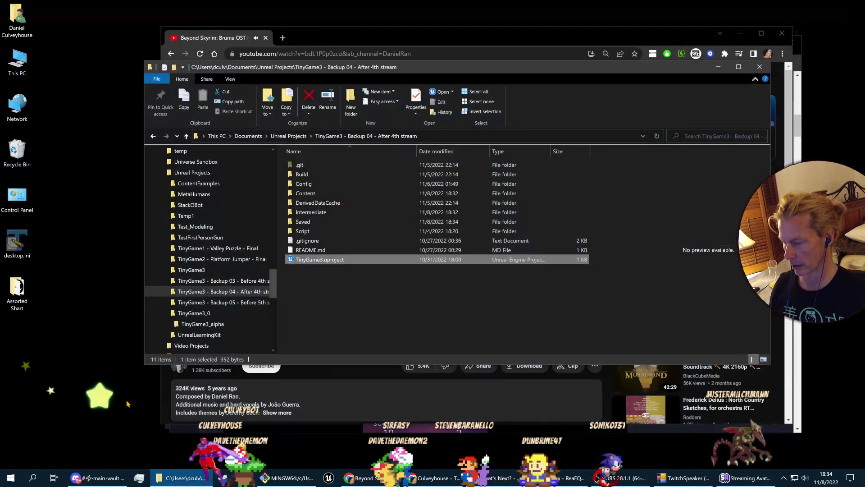
{"action": "left_click", "coordinate": [300, 136]}
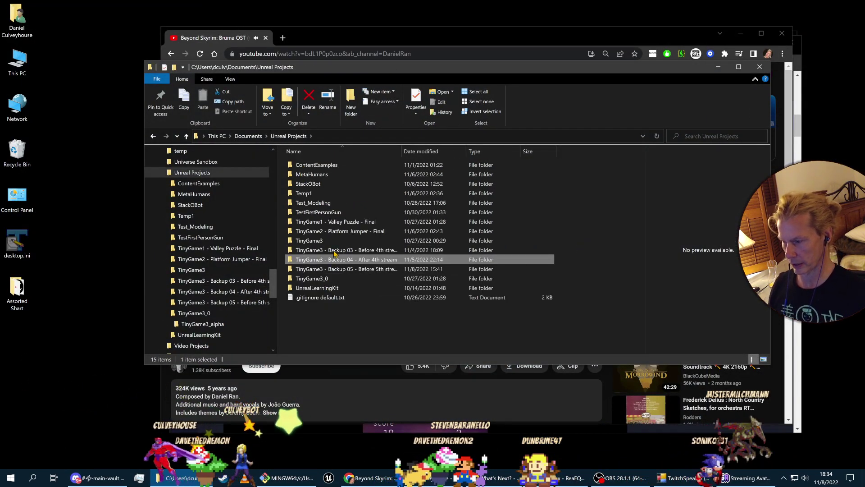
Open the TinyGame3.uproject file from the TinyGame3 folder to launch the project in Unreal Editor.
{"action": "double_click", "coordinate": [334, 242]}
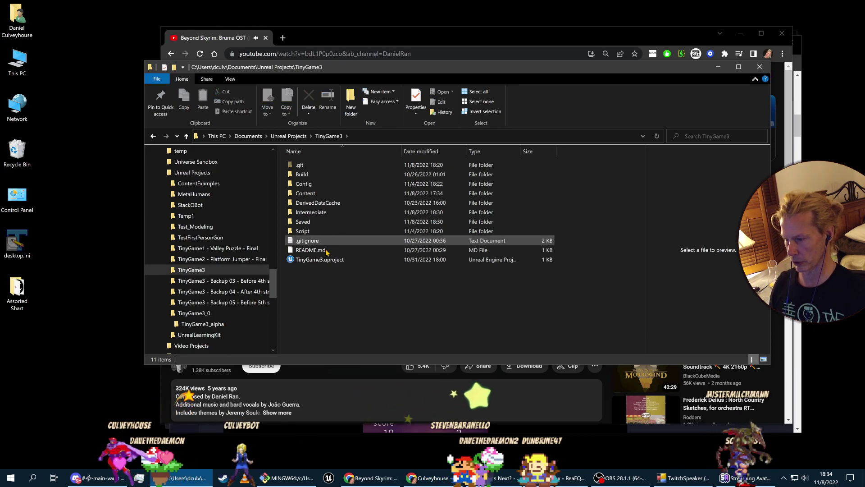
{"action": "double_click", "coordinate": [322, 261]}
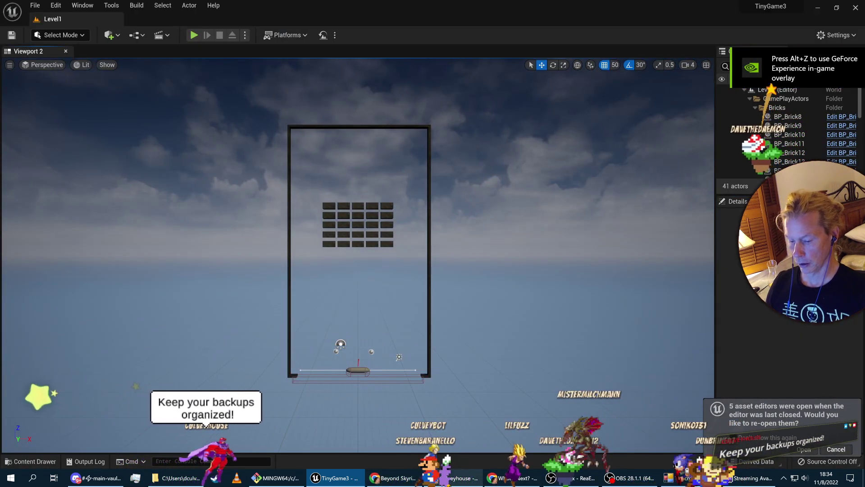
Search for mediafire in a new browser window and open the MediaFire website from the results.
{"action": "left_click", "coordinate": [454, 478]}
{"action": "key", "text": "ctrl+n"}
{"action": "type", "text": "mediafire"}
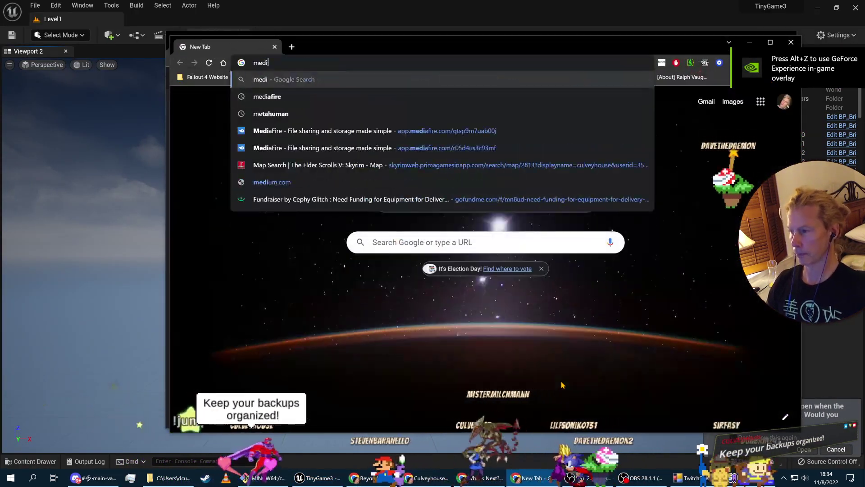
{"action": "key", "text": "Return"}
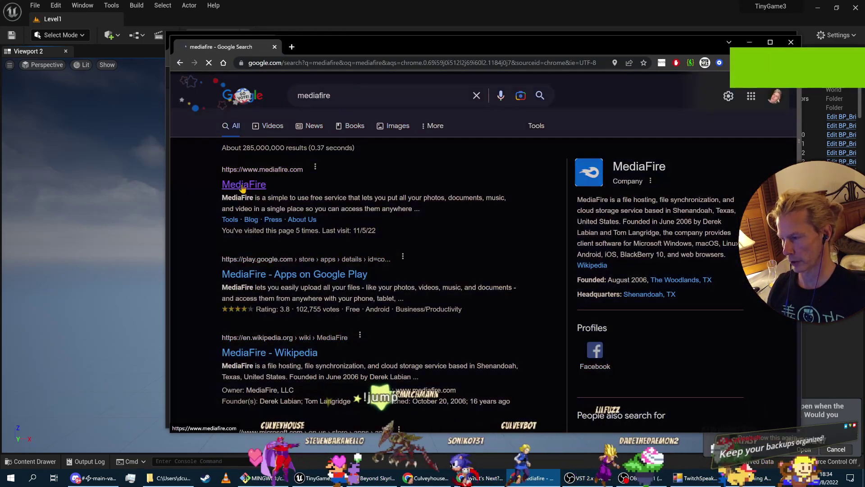
{"action": "left_click", "coordinate": [297, 185]}
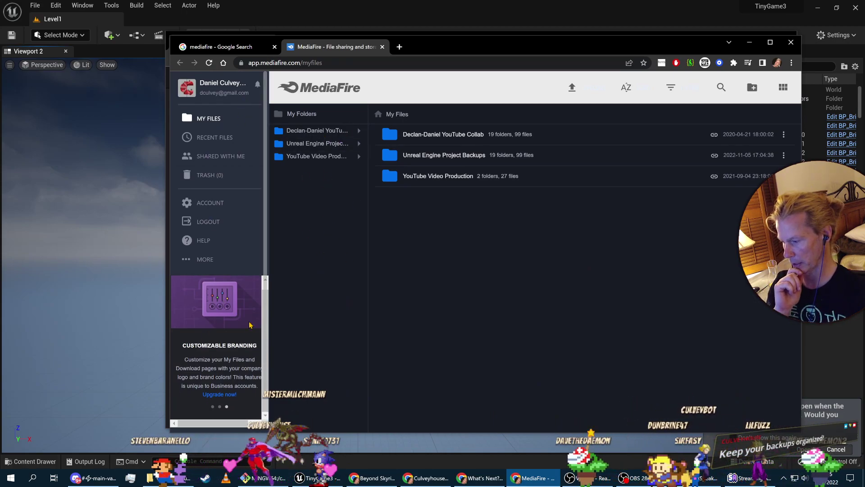
Check the account's storage usage on MediaFire and widen the browser window.
{"action": "scroll", "coordinate": [249, 325], "scroll_direction": "down", "scroll_amount": 1}
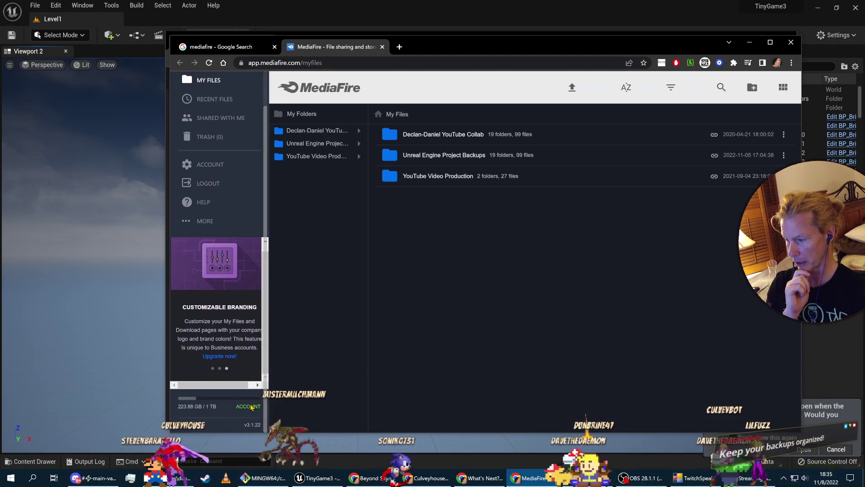
{"action": "scroll", "coordinate": [253, 343], "scroll_direction": "up", "scroll_amount": 2}
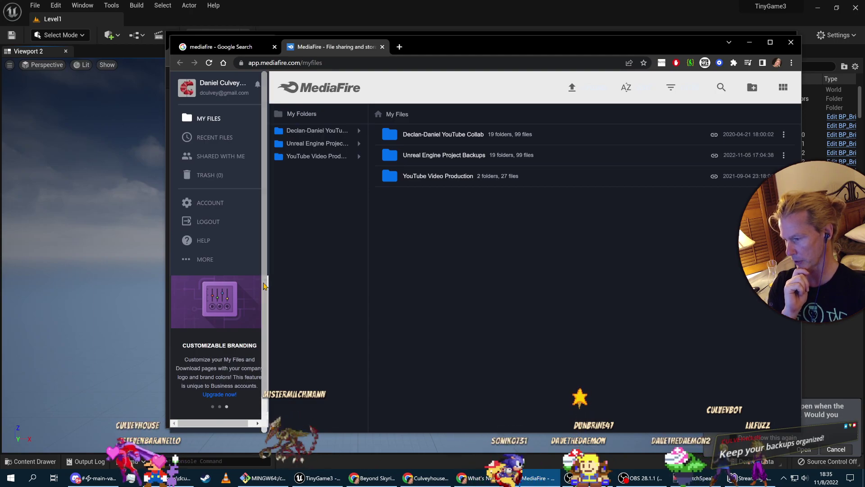
{"action": "left_click_drag", "start_coordinate": [170, 282], "coordinate": [104, 281]}
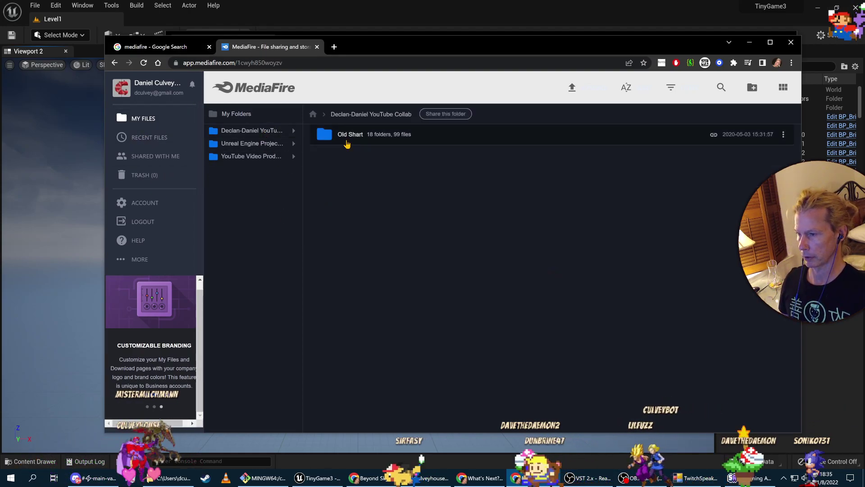
Look through the video folders in Old Shart, view the files in Video 12, and return to the Old Shart list.
{"action": "left_click", "coordinate": [326, 136]}
{"action": "left_click", "coordinate": [346, 136]}
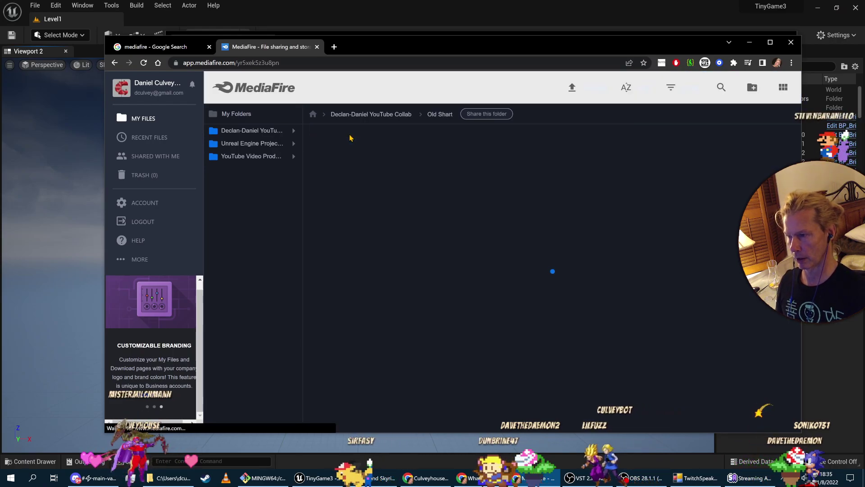
{"action": "scroll", "coordinate": [398, 293], "scroll_direction": "down", "scroll_amount": 1}
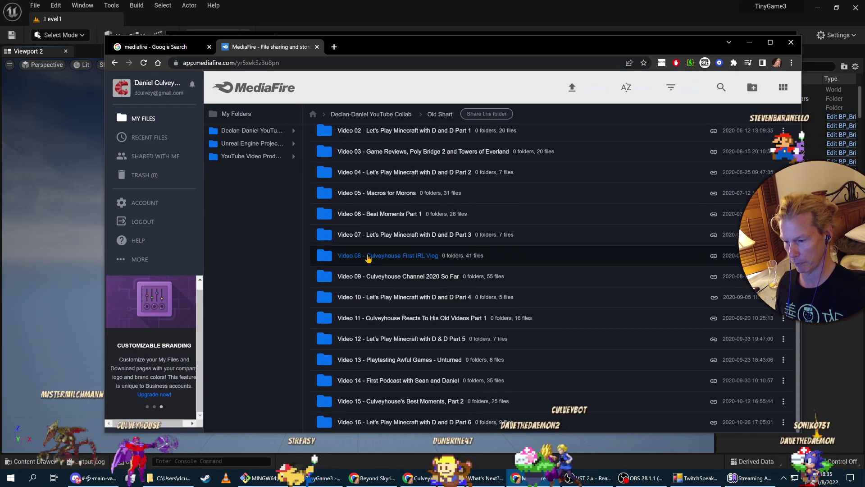
{"action": "scroll", "coordinate": [395, 322], "scroll_direction": "up", "scroll_amount": 2}
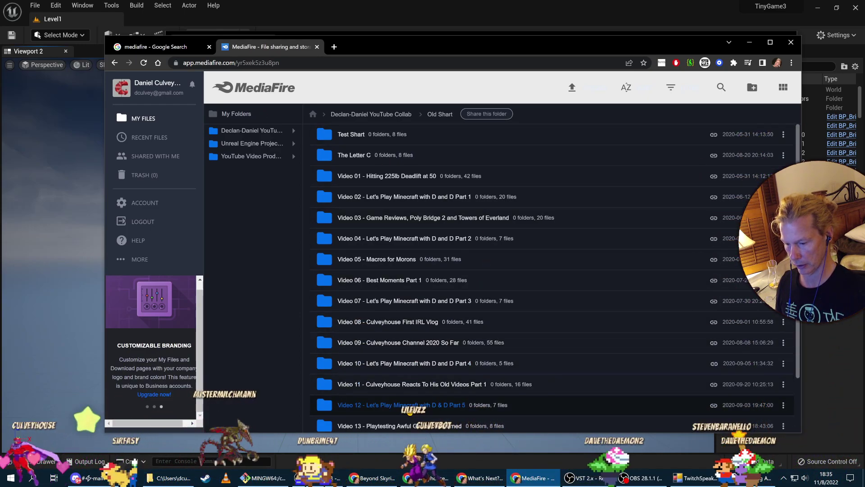
{"action": "left_click", "coordinate": [409, 405]}
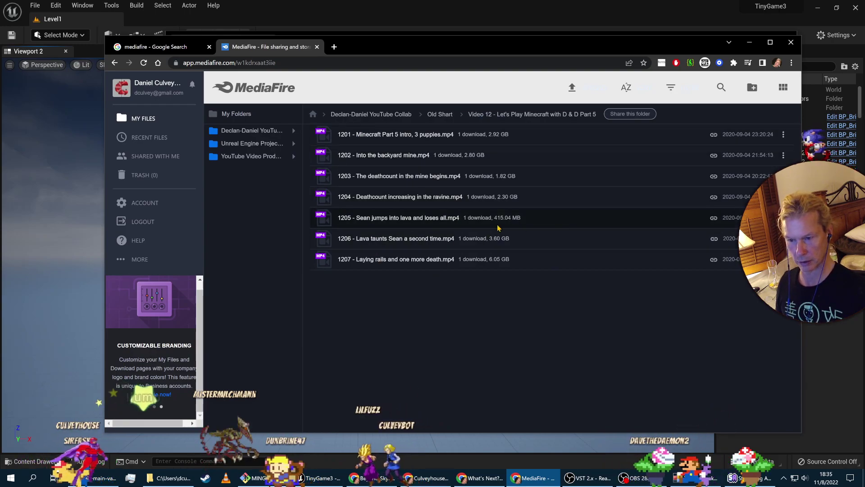
{"action": "left_click", "coordinate": [440, 114]}
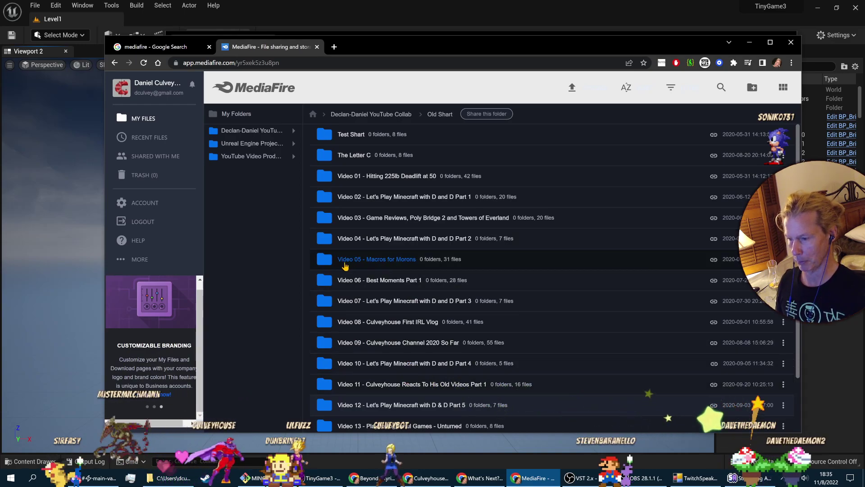
Examine the files in the Video 05 - Macros for Morons and Video 06 - Best Moments Part 1 folders.
{"action": "left_click", "coordinate": [385, 260]}
{"action": "scroll", "coordinate": [451, 370], "scroll_direction": "down", "scroll_amount": 8}
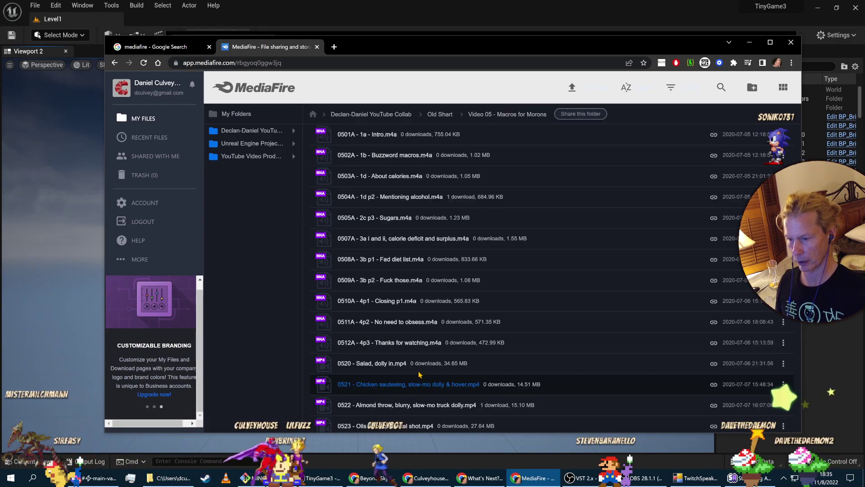
{"action": "scroll", "coordinate": [451, 352], "scroll_direction": "up", "scroll_amount": 6}
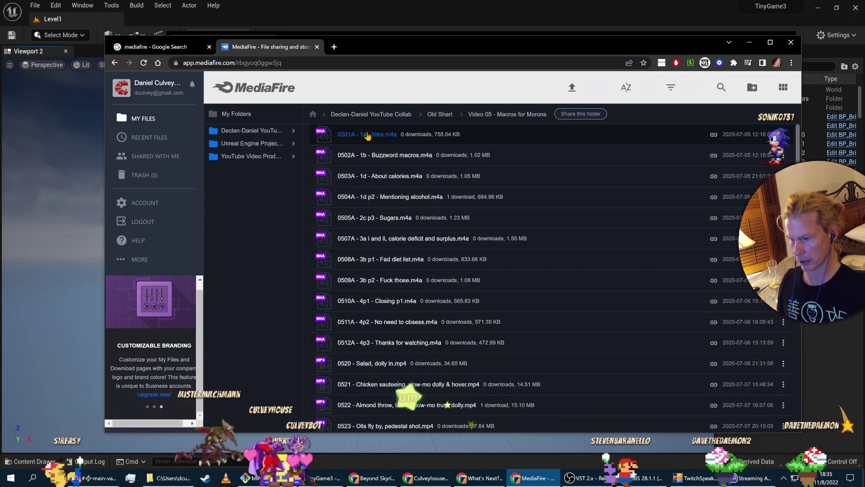
{"action": "left_click", "coordinate": [446, 116]}
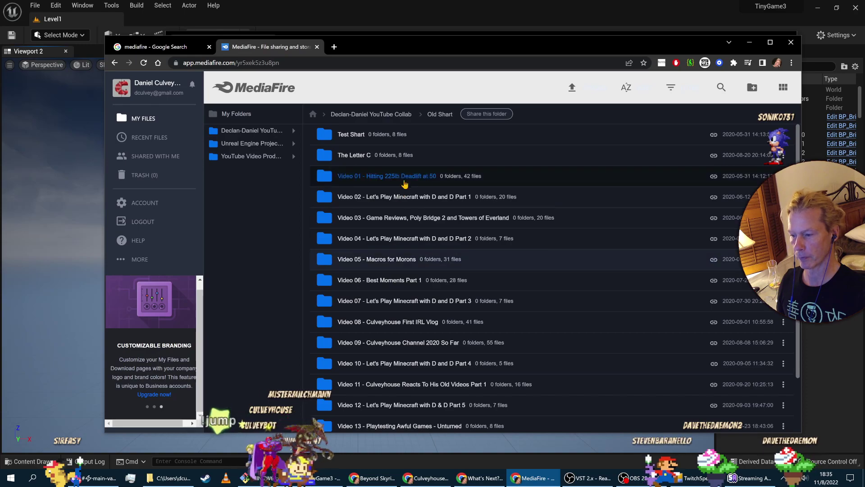
{"action": "left_click", "coordinate": [386, 282]}
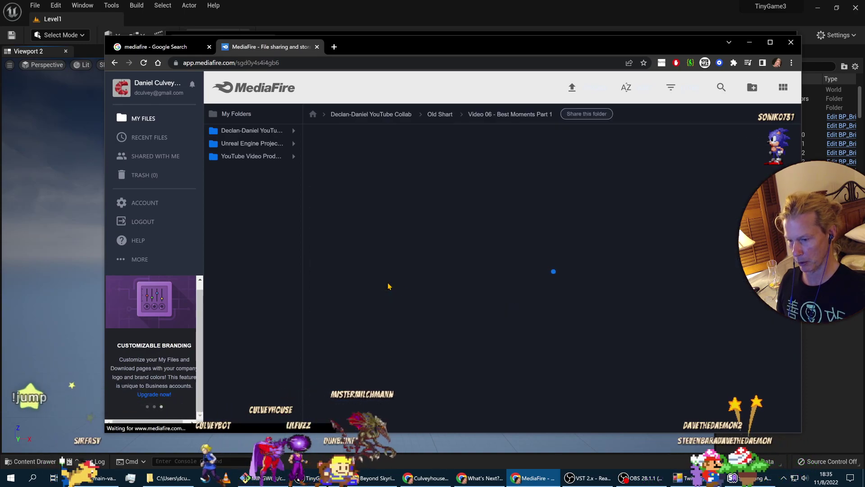
{"action": "scroll", "coordinate": [403, 292], "scroll_direction": "down", "scroll_amount": 2}
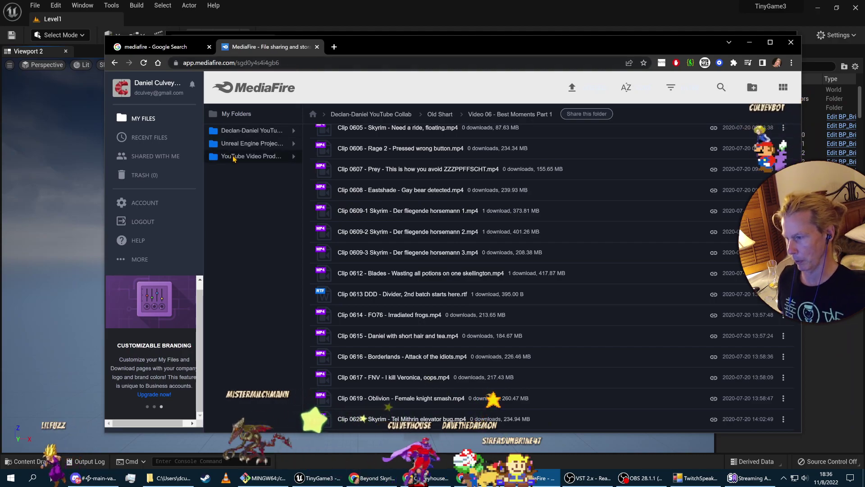
Open MediaFire's Unreal Engine Project Backups folder, and switch to File Explorer to show the local Unreal Projects folder.
{"action": "left_click", "coordinate": [250, 143]}
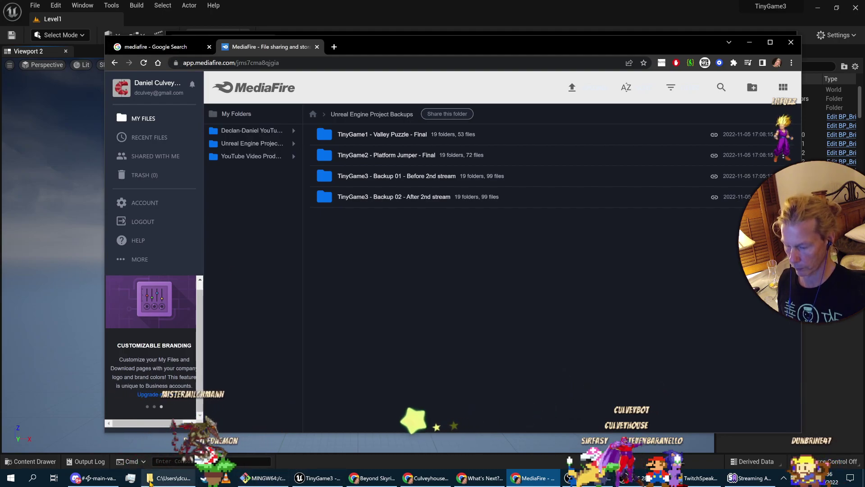
{"action": "left_click", "coordinate": [167, 478]}
{"action": "left_click", "coordinate": [343, 306]}
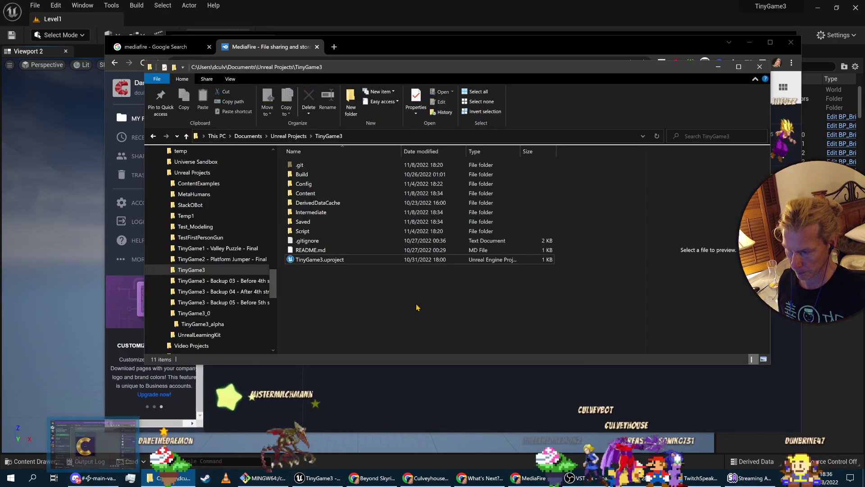
{"action": "left_click", "coordinate": [281, 136]}
{"action": "left_click_drag", "start_coordinate": [439, 70], "coordinate": [471, 236]}
{"action": "left_click_drag", "start_coordinate": [403, 239], "coordinate": [376, 97]}
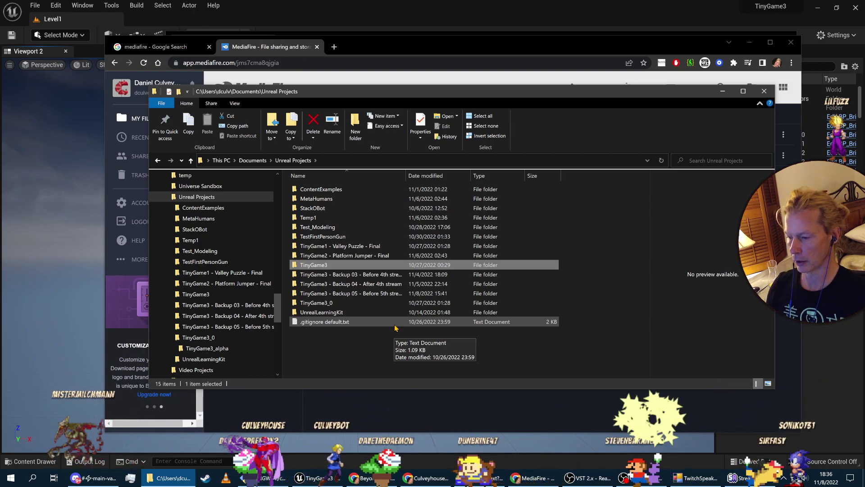
Rename the TinyGame3_0 folder in Unreal Projects as "TinyGame3_0 - Offline MVP version".
{"action": "left_click", "coordinate": [338, 305]}
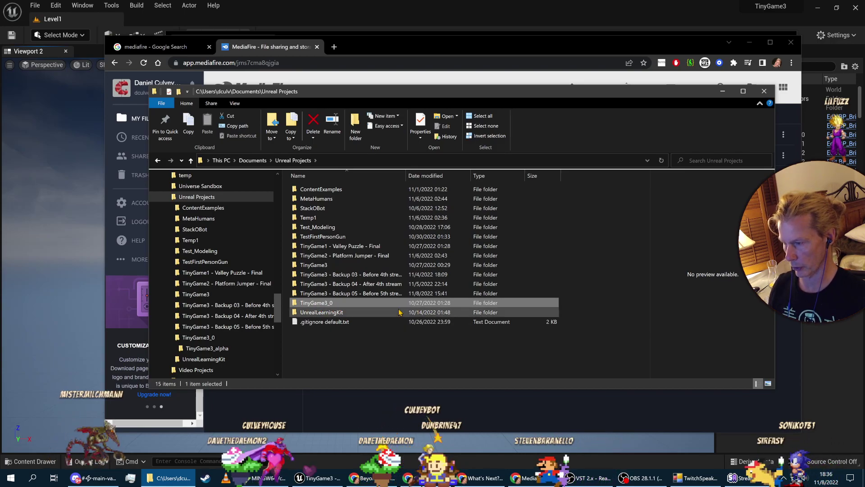
{"action": "key", "text": "alt+Tab"}
{"action": "key", "text": "alt+Tab"}
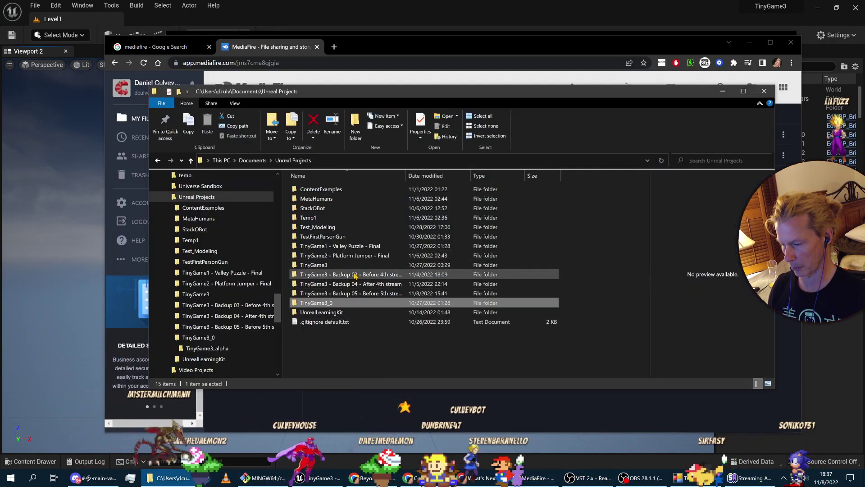
{"action": "key", "text": "F2"}
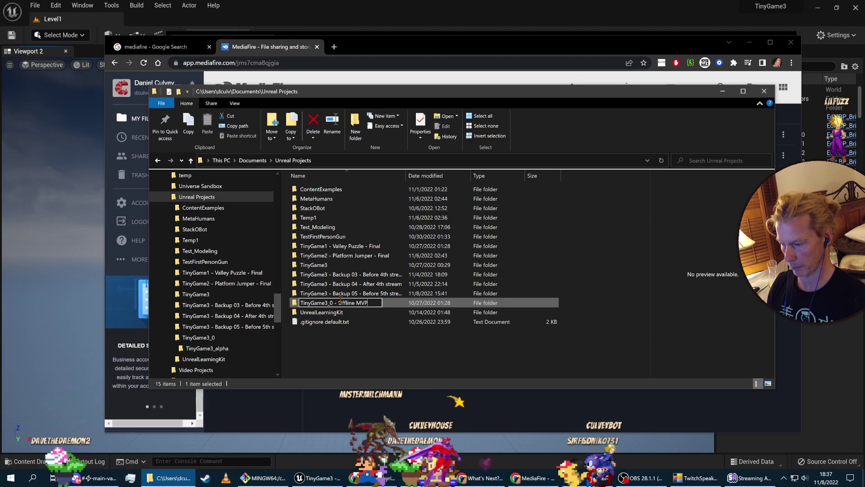
{"action": "type", "text": "- Offline MVP version"}
{"action": "key", "text": "Return"}
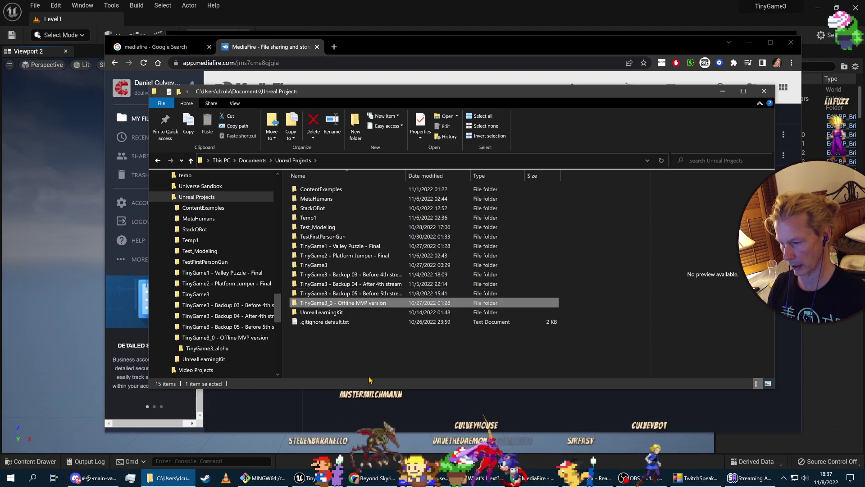
{"action": "left_click", "coordinate": [363, 361]}
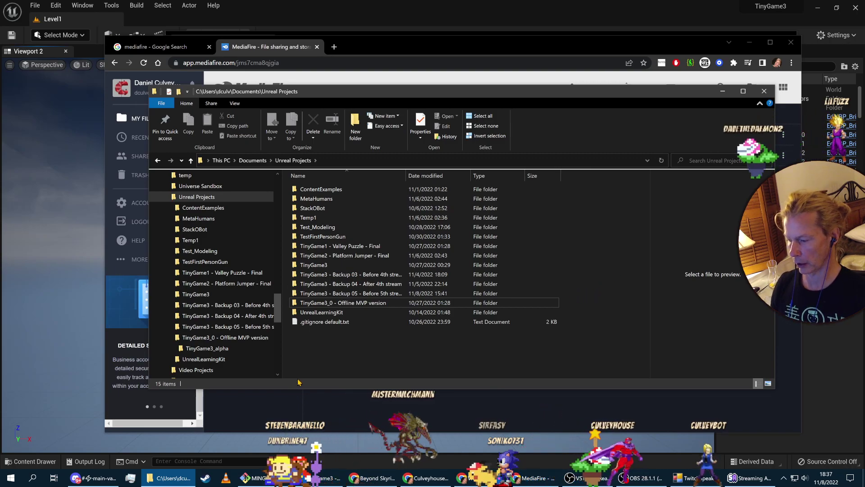
Close the MediaFire page and switch back to the Unreal Editor.
{"action": "left_click", "coordinate": [299, 395]}
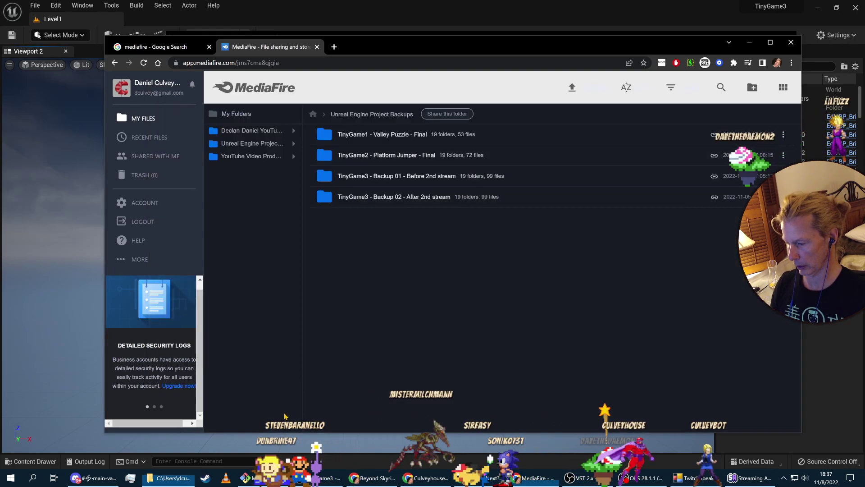
{"action": "left_click", "coordinate": [317, 46]}
{"action": "key", "text": "alt+Tab"}
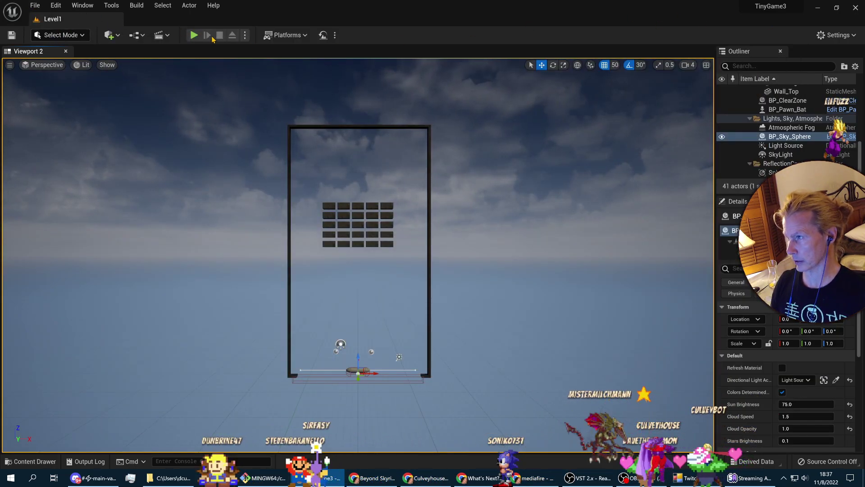
Open the Level Snapshots editor and create a new snapshot of Level1 with the default name and save directory.
{"action": "left_click", "coordinate": [145, 37]}
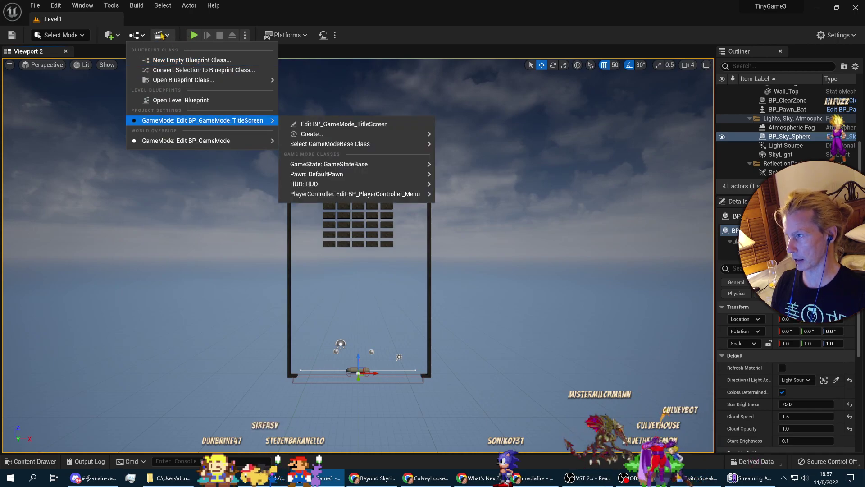
{"action": "left_click", "coordinate": [350, 39]}
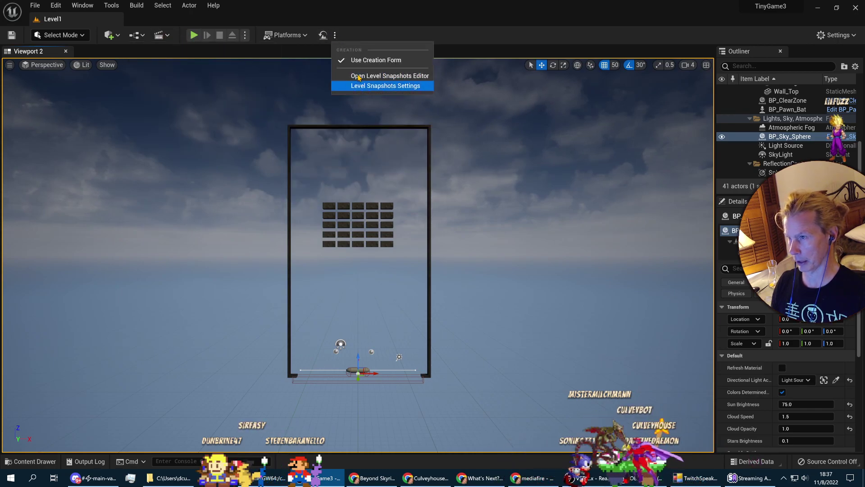
{"action": "left_click", "coordinate": [359, 77]}
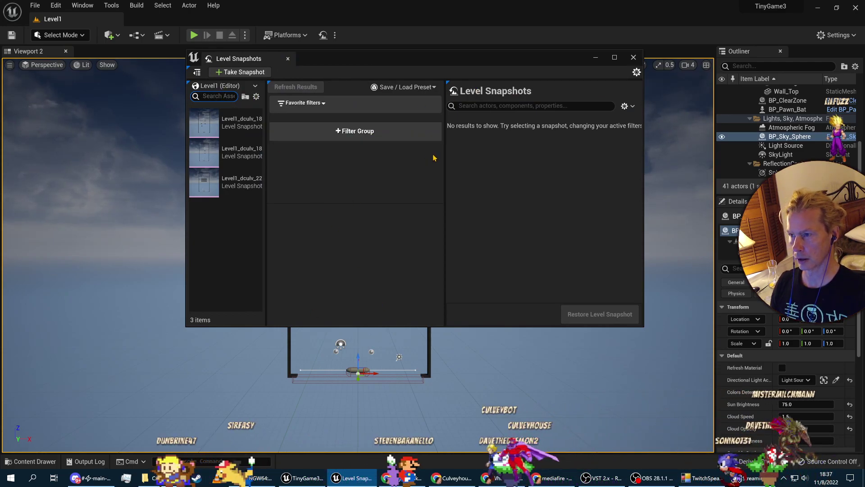
{"action": "left_click", "coordinate": [241, 72]}
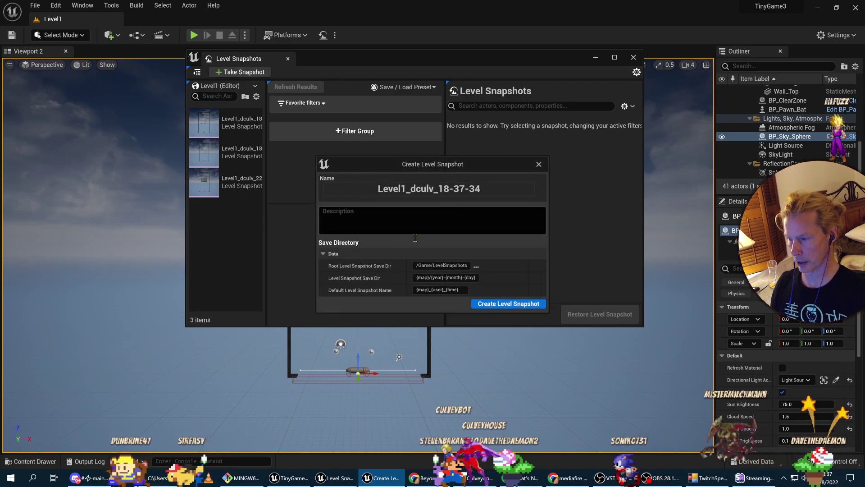
{"action": "left_click", "coordinate": [520, 305]}
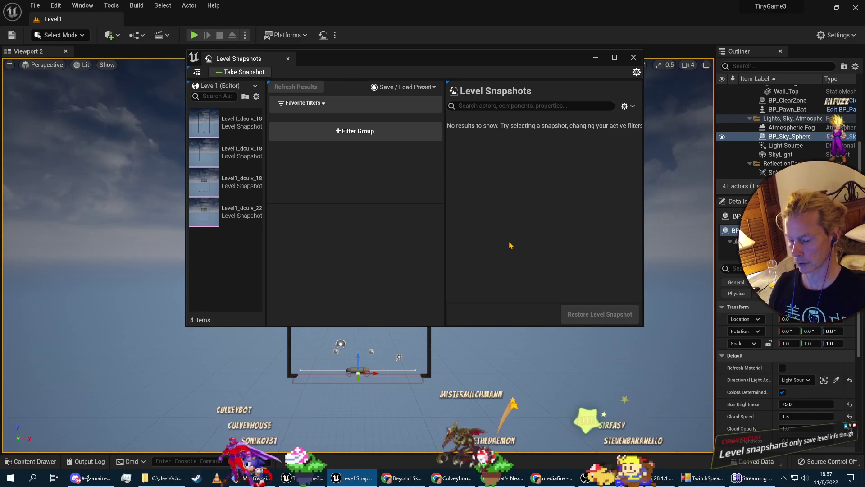
Check the YouTube soundtrack and the OBS audio mixer, resume the video, and switch back to the Unreal Editor.
{"action": "left_click", "coordinate": [402, 478]}
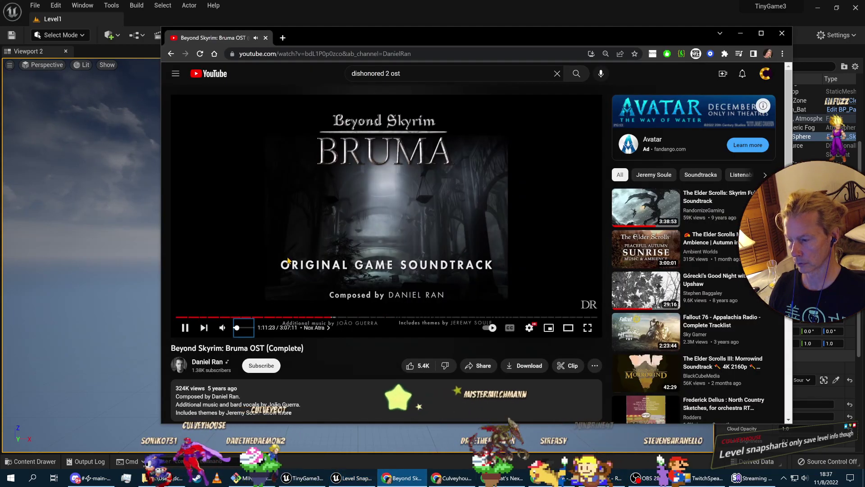
{"action": "left_click", "coordinate": [605, 477]}
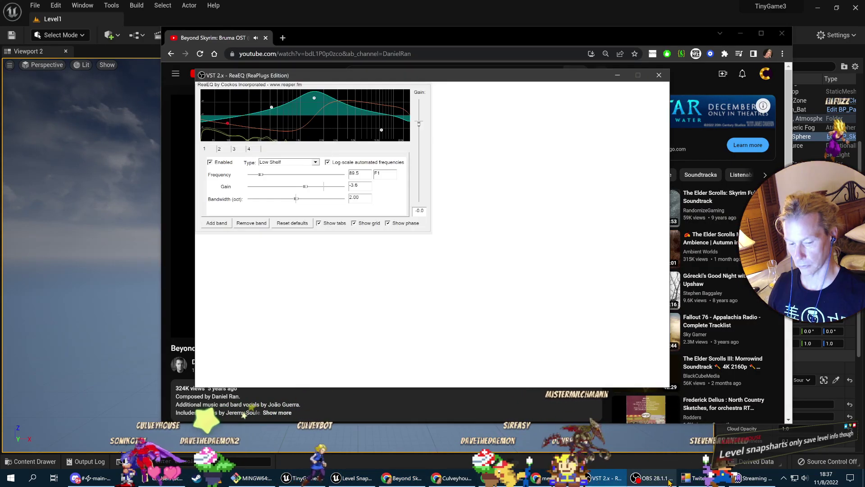
{"action": "left_click", "coordinate": [651, 478]}
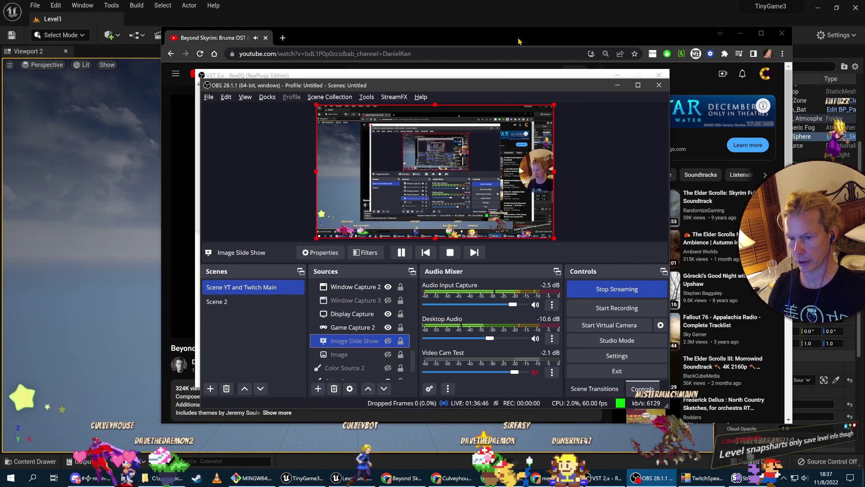
{"action": "left_click", "coordinate": [178, 109]}
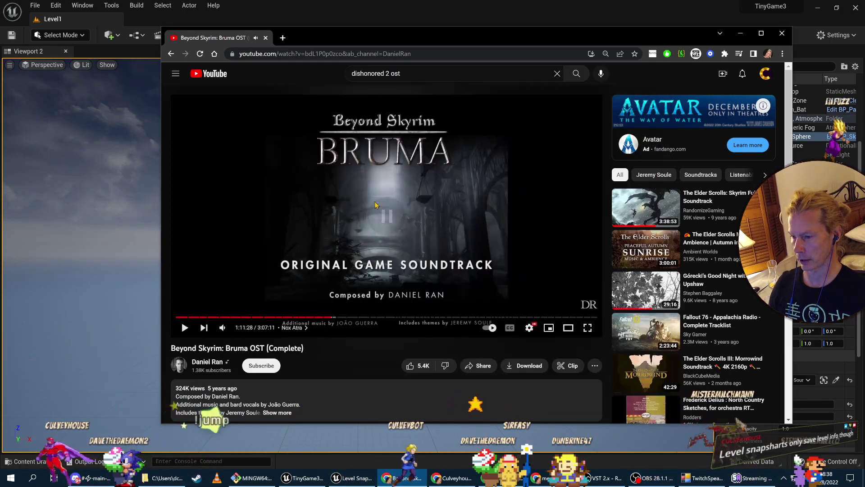
{"action": "key", "text": "alt+Tab"}
{"action": "key", "text": "alt+Tab"}
{"action": "left_click", "coordinate": [383, 216]}
{"action": "left_click", "coordinate": [63, 245]}
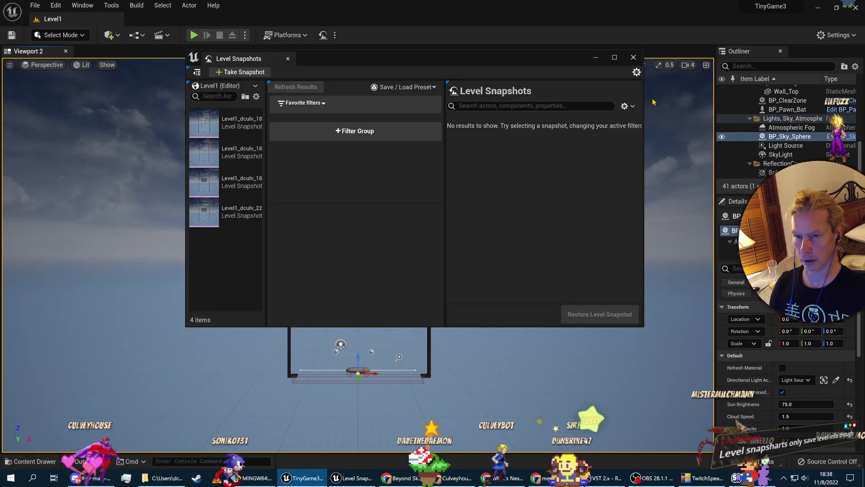
Close the Level Snapshots window and inspect the brick wall in Level1 from a closer angle.
{"action": "left_click", "coordinate": [633, 57]}
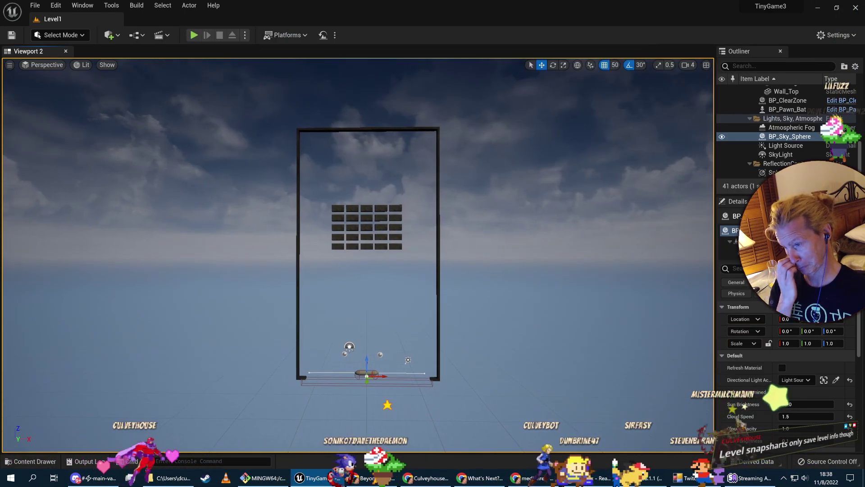
{"action": "right_click_drag", "start_coordinate": [358, 255], "coordinate": [482, 306]}
{"action": "key", "text": "w"}
{"action": "key", "text": "s"}
{"action": "key", "text": "w"}
{"action": "key", "text": "s"}
Read the Chaos Physics and brick destruction section of the What's Next course module in Chrome, and return to the Unreal Editor.
{"action": "key", "text": "alt+Tab"}
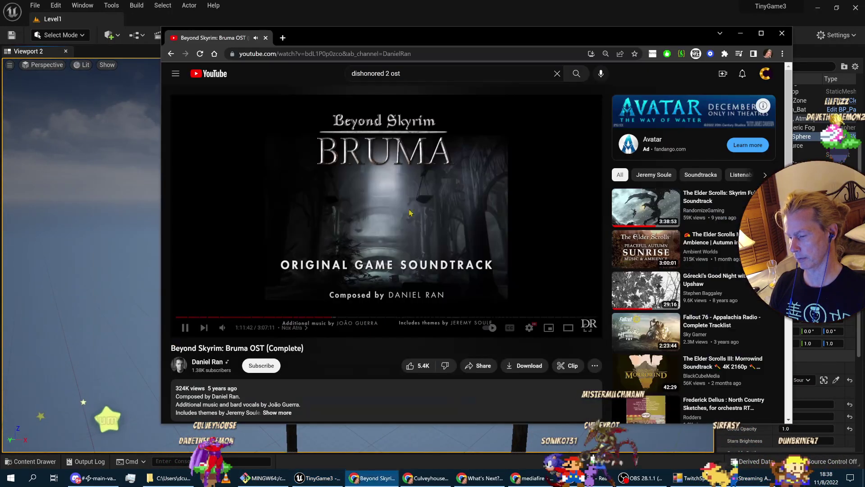
{"action": "left_click", "coordinate": [478, 478]}
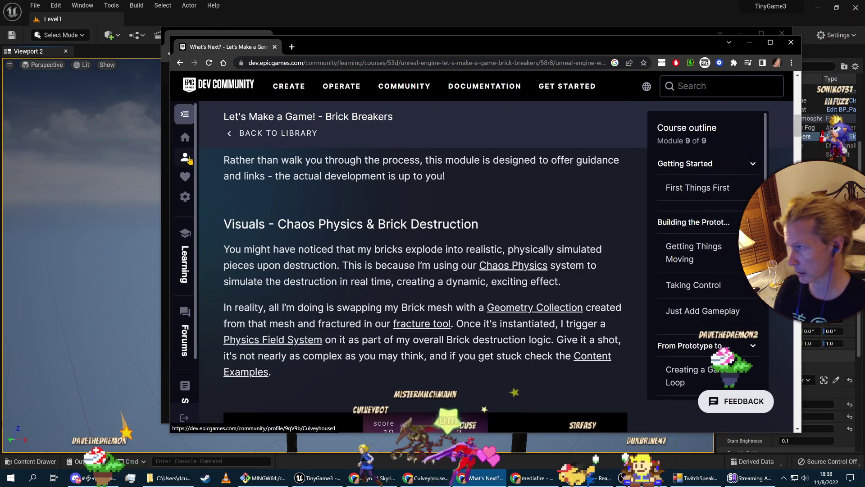
{"action": "left_click", "coordinate": [97, 21]}
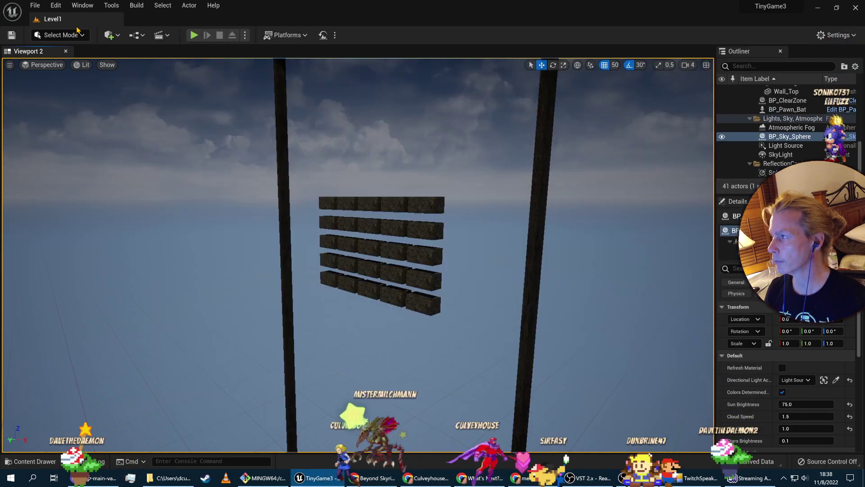
Open the TestFirstPersonGun project from the project browser.
{"action": "left_click", "coordinate": [35, 5]}
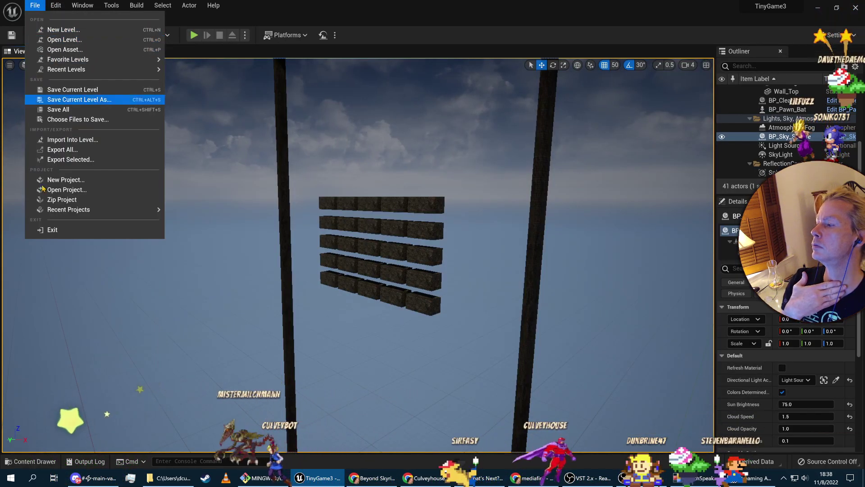
{"action": "left_click", "coordinate": [65, 189]}
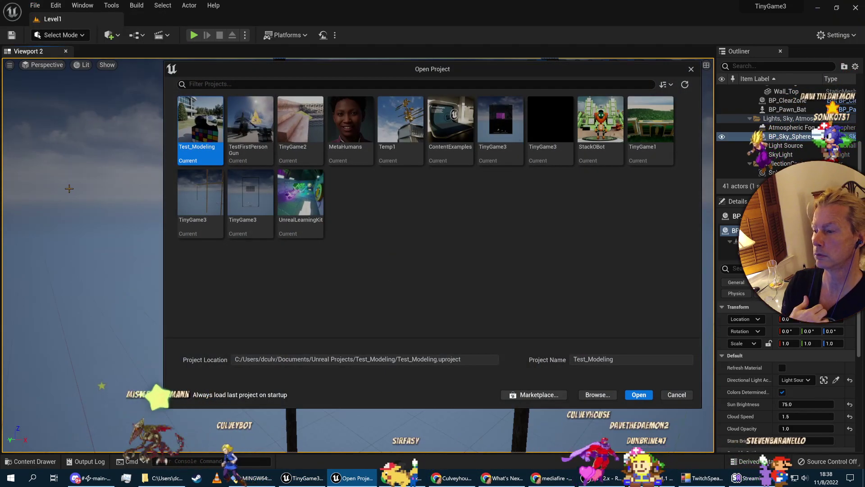
{"action": "left_click", "coordinate": [257, 123]}
{"action": "left_click", "coordinate": [631, 396]}
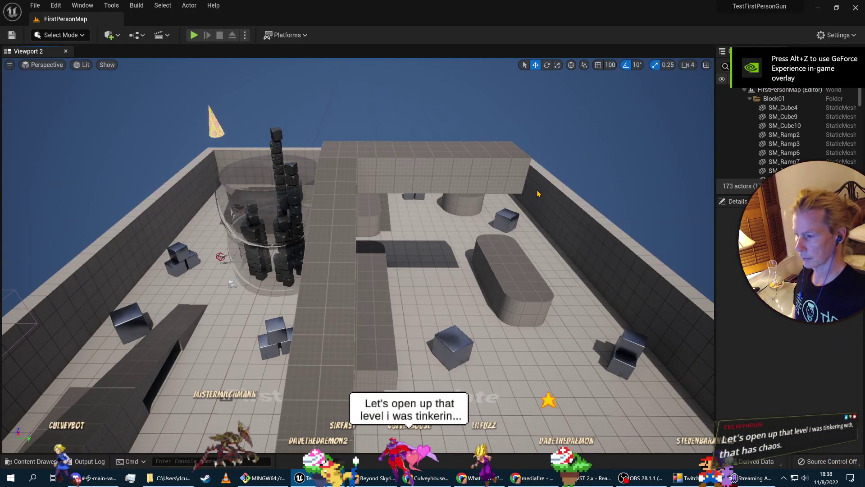
Play-test FirstPersonMap, exploring the shattered cone and shooting at the cubes in the glass containers, and end the play session.
{"action": "right_click_drag", "start_coordinate": [425, 225], "coordinate": [259, 69]}
{"action": "right_click_drag", "start_coordinate": [315, 189], "coordinate": [286, 119]}
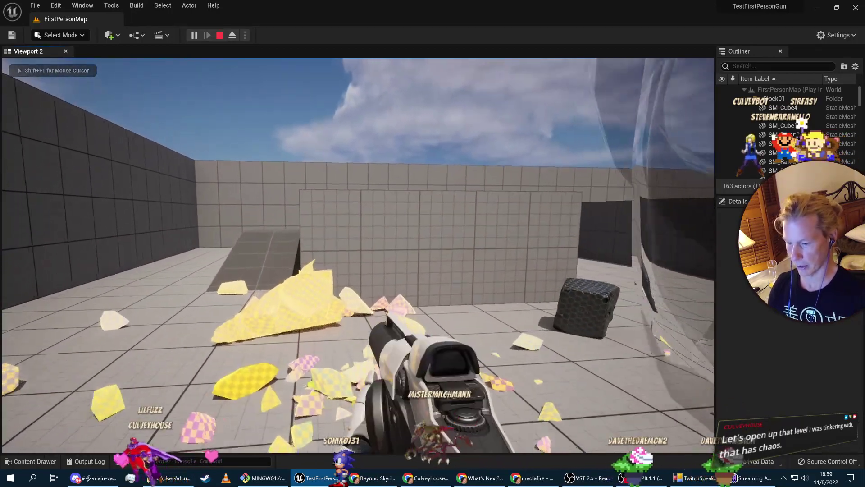
{"action": "key", "text": "w"}
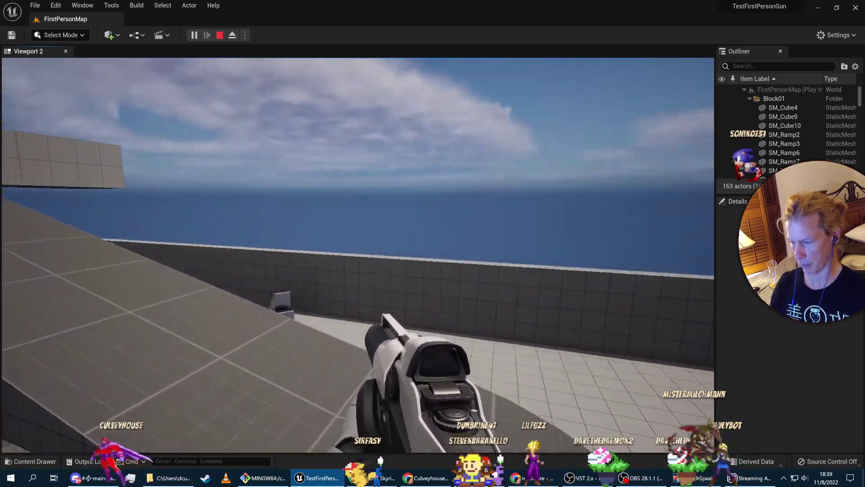
{"action": "key", "text": "w"}
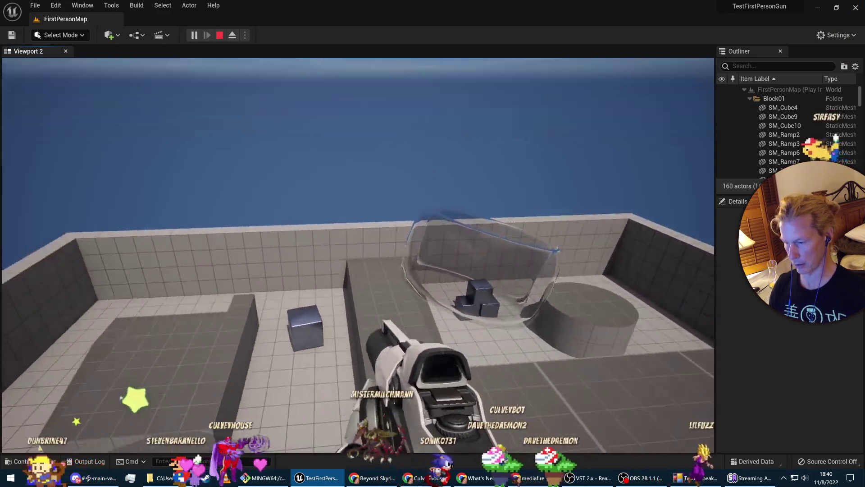
{"action": "key", "text": "w"}
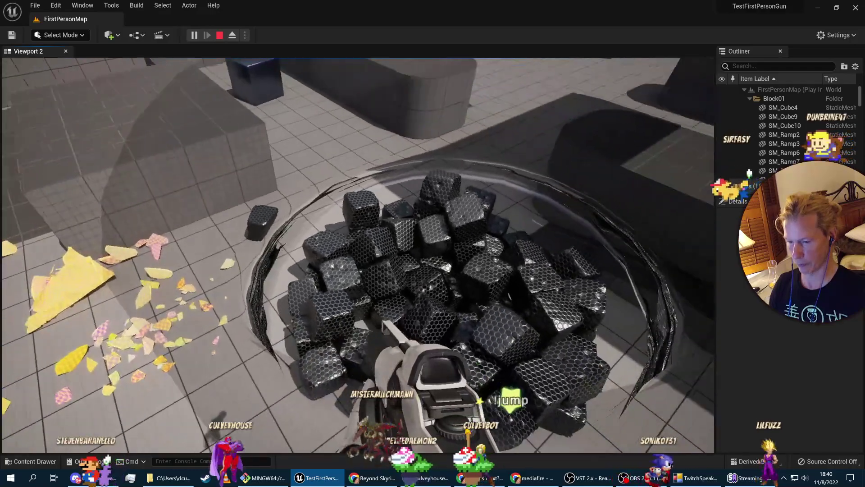
{"action": "left_click", "coordinate": [358, 255]}
{"action": "key", "text": "s"}
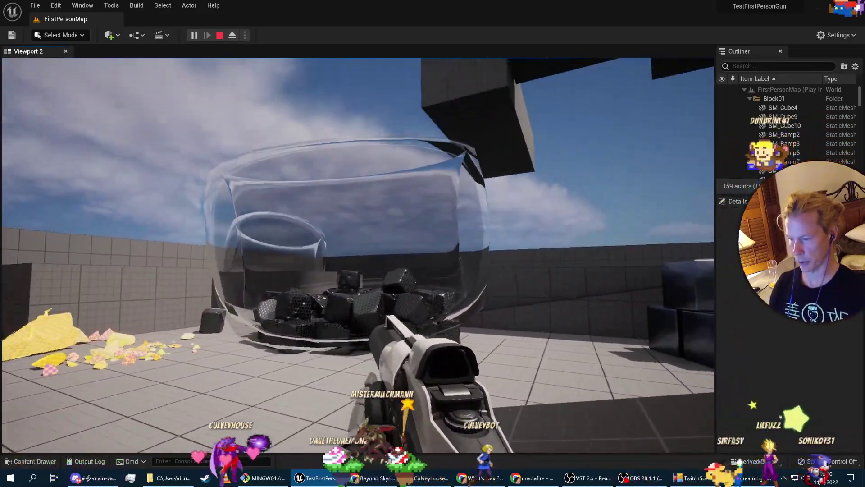
{"action": "left_click", "coordinate": [358, 255]}
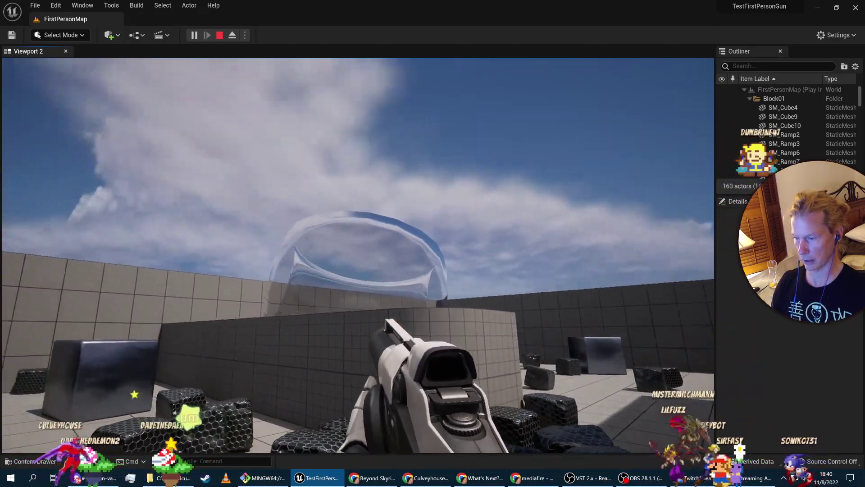
{"action": "key", "text": "w"}
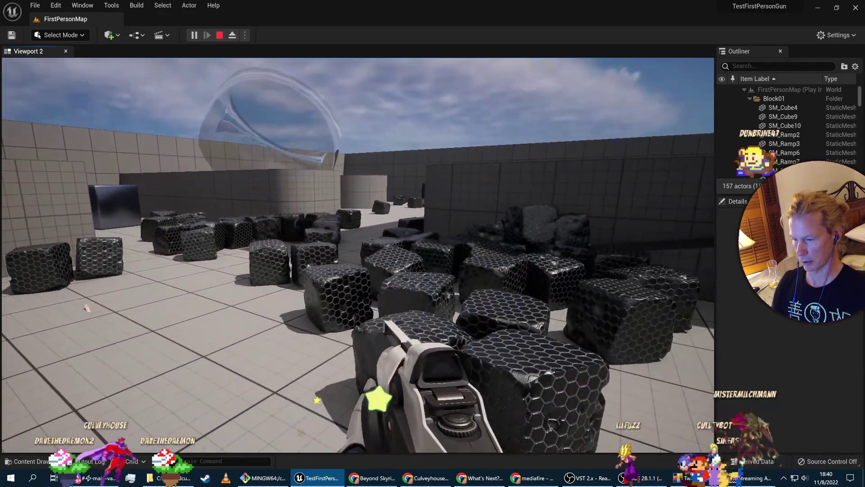
{"action": "key", "text": "w"}
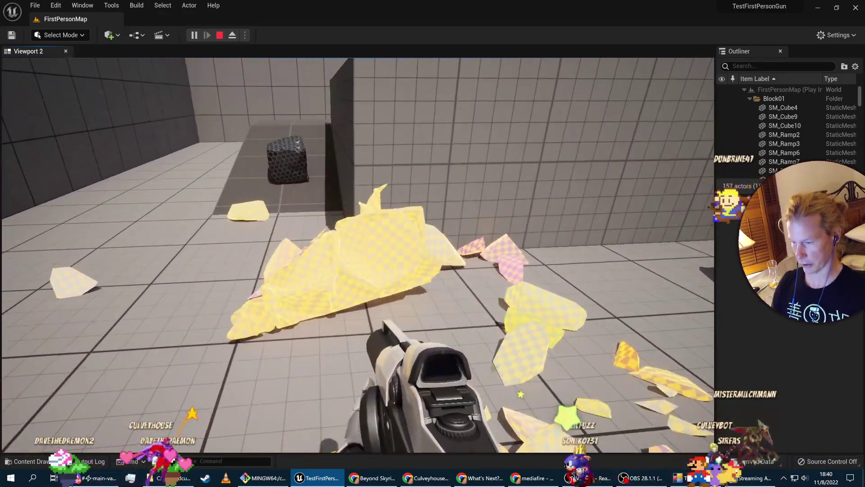
{"action": "key", "text": "a"}
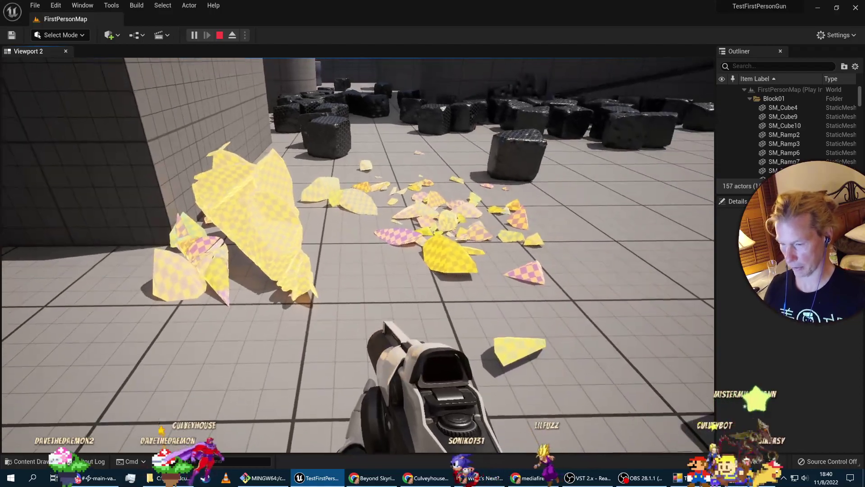
{"action": "key", "text": "Escape"}
Select the GC2 cone geometry collection in the level and switch the editor to Fracture mode.
{"action": "right_click_drag", "start_coordinate": [379, 335], "coordinate": [378, 220]}
{"action": "left_click", "coordinate": [401, 310]}
{"action": "right_click_drag", "start_coordinate": [401, 311], "coordinate": [437, 367]}
{"action": "key", "text": "w"}
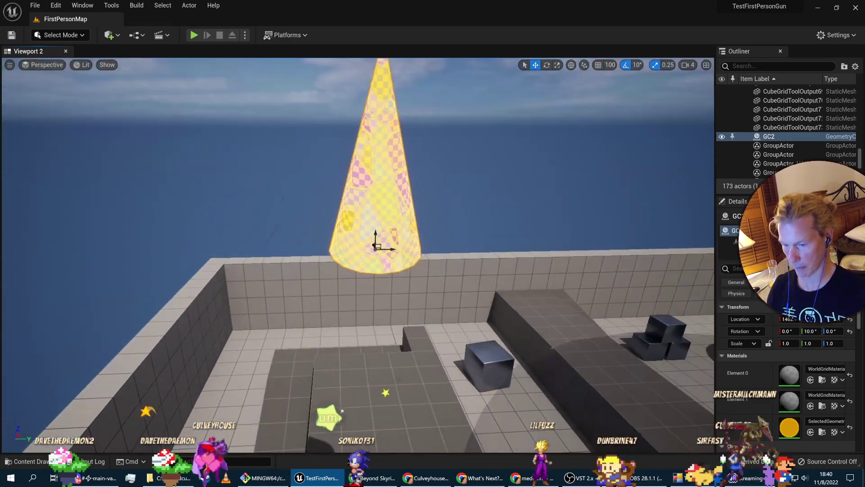
{"action": "right_click_drag", "start_coordinate": [517, 306], "coordinate": [519, 293]}
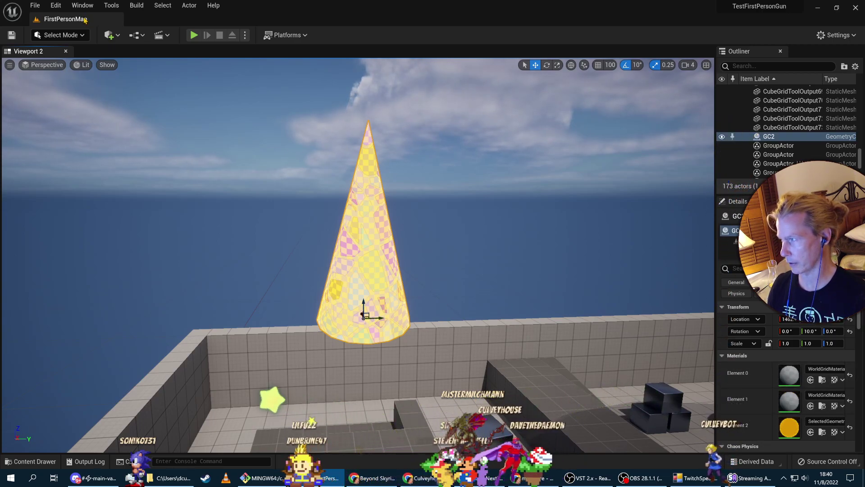
{"action": "left_click", "coordinate": [60, 35]}
{"action": "left_click", "coordinate": [63, 100]}
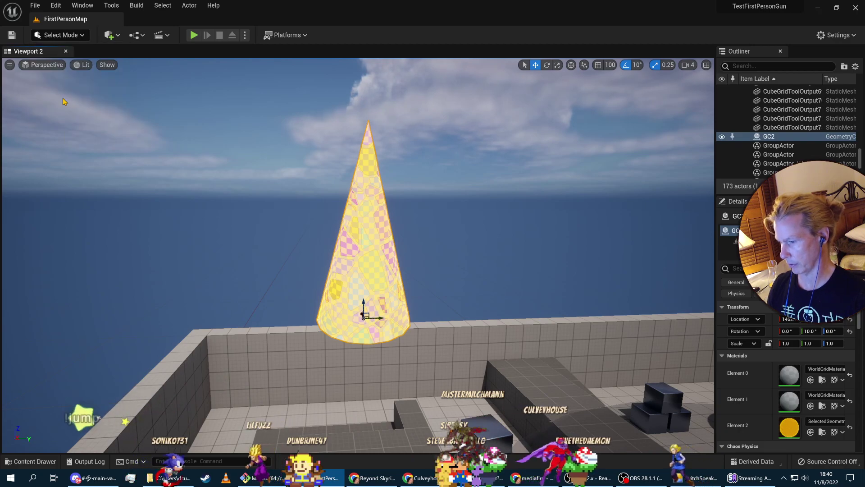
Select all fracture pieces of the GC2 cone.
{"action": "right_click_drag", "start_coordinate": [537, 153], "coordinate": [488, 145]}
{"action": "key", "text": "w"}
{"action": "key", "text": "s"}
{"action": "key", "text": "w"}
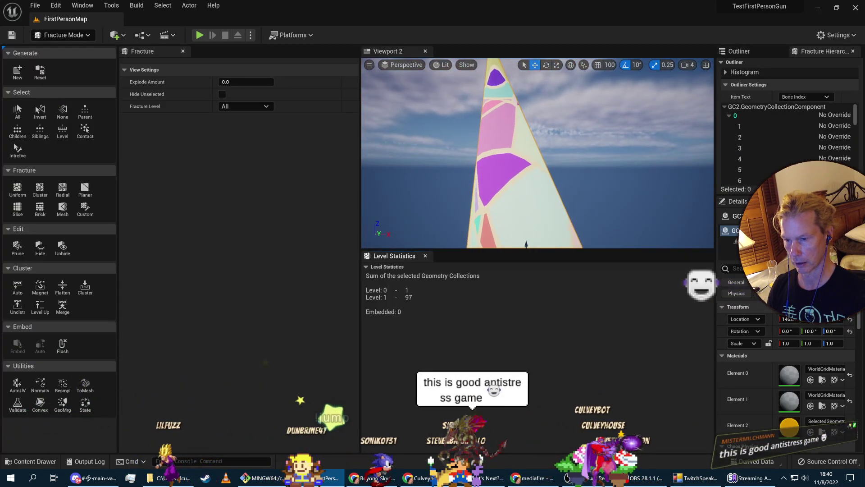
{"action": "key", "text": "s"}
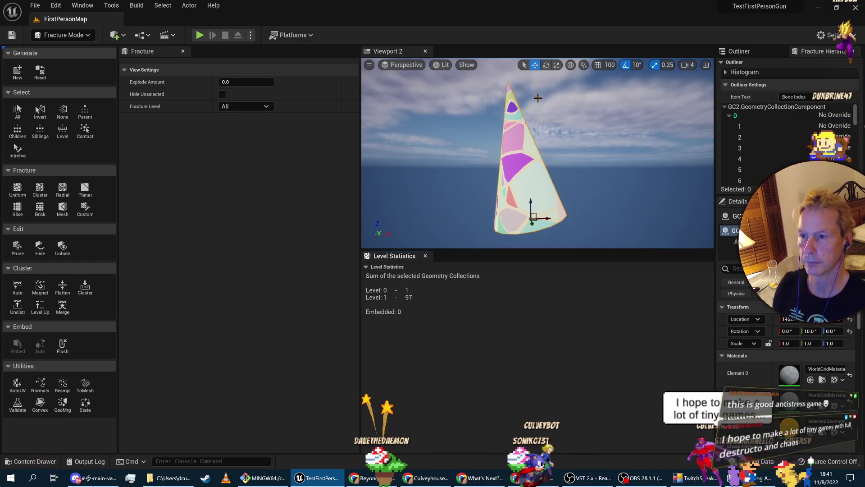
{"action": "left_click", "coordinate": [17, 112]}
{"action": "right_click_drag", "start_coordinate": [537, 153], "coordinate": [554, 173]}
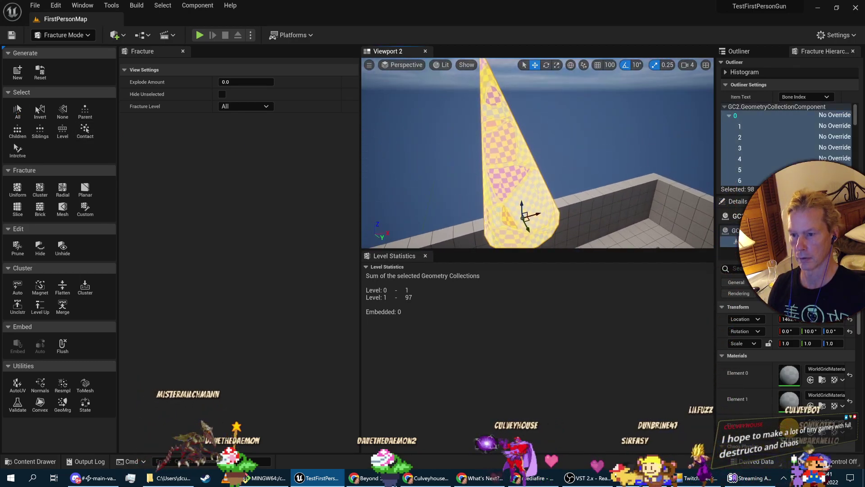
Select a single fracture piece in the lower half of the cone, preview the Uniform fracture on it, and undo.
{"action": "left_click", "coordinate": [529, 201]}
{"action": "mouse_move", "coordinate": [526, 229]}
{"action": "left_mouse_down"}
{"action": "mouse_move", "coordinate": [539, 246]}
{"action": "mouse_move", "coordinate": [518, 214]}
{"action": "left_mouse_up"}
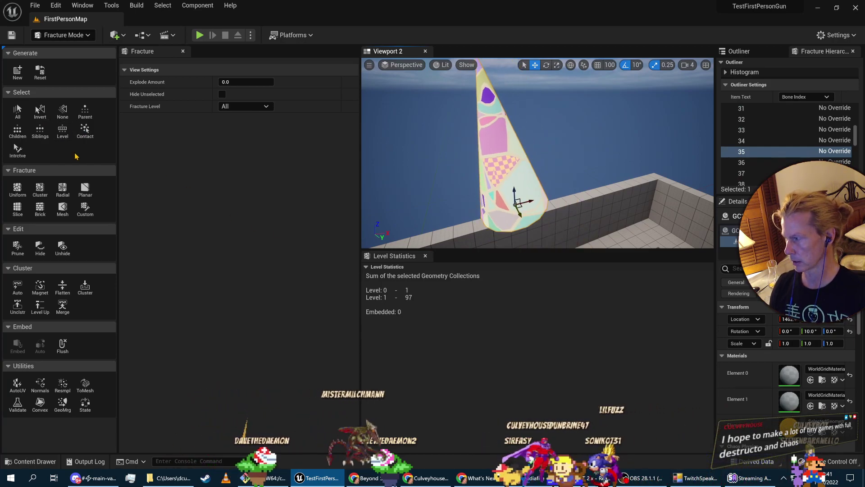
{"action": "left_click", "coordinate": [18, 190]}
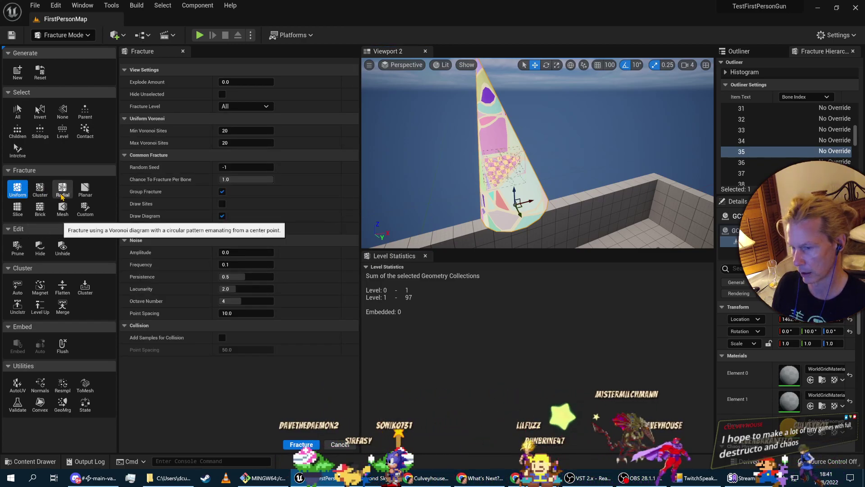
{"action": "key", "text": "ctrl+z"}
Select a piece at the cone's base to preview the Uniform fracture, and open the Auto Cluster settings for it.
{"action": "right_click_drag", "start_coordinate": [586, 176], "coordinate": [644, 208]}
{"action": "mouse_move", "coordinate": [537, 152]}
{"action": "right_mouse_down"}
{"action": "mouse_move", "coordinate": [556, 156]}
{"action": "mouse_move", "coordinate": [536, 152]}
{"action": "right_mouse_up"}
{"action": "left_click", "coordinate": [530, 180]}
{"action": "left_click_drag", "start_coordinate": [530, 180], "coordinate": [480, 128]}
{"action": "right_click_drag", "start_coordinate": [426, 156], "coordinate": [439, 117]}
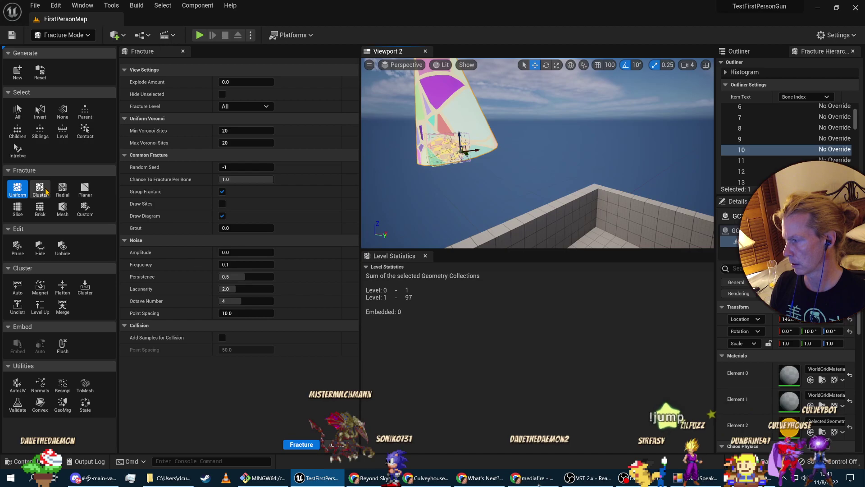
{"action": "left_click", "coordinate": [17, 288]}
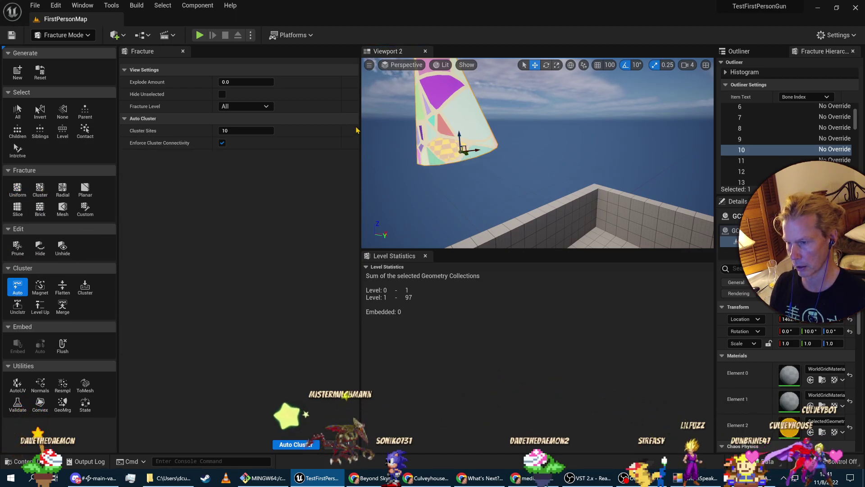
Select the dark metallic chamfered cube standing on the floor beside the wall.
{"action": "right_click_drag", "start_coordinate": [536, 154], "coordinate": [523, 199]}
{"action": "left_click", "coordinate": [464, 205]}
{"action": "right_click_drag", "start_coordinate": [464, 205], "coordinate": [477, 198]}
{"action": "mouse_move", "coordinate": [389, 108]}
{"action": "right_mouse_down"}
{"action": "mouse_move", "coordinate": [404, 115]}
{"action": "mouse_move", "coordinate": [389, 109]}
{"action": "right_mouse_up"}
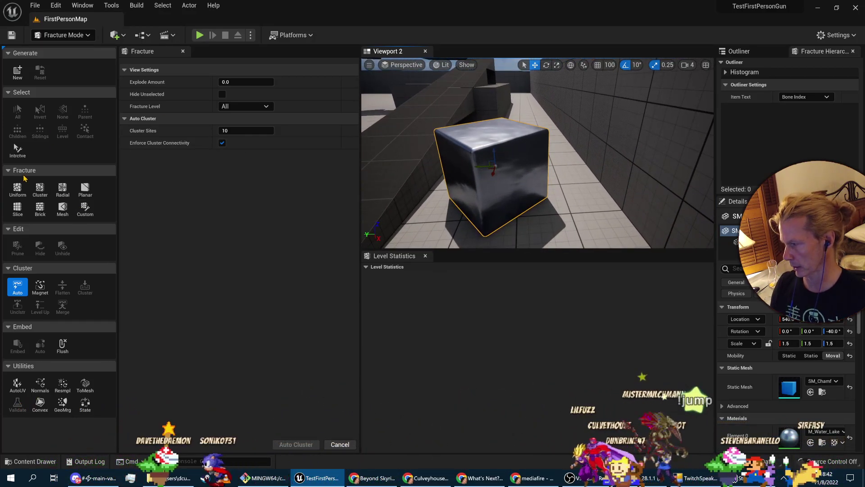
Choose the Radial fracture for the chamfered cube and create SM_ChamferCube4_GeometryCollection from it in the Content folder.
{"action": "left_click", "coordinate": [40, 189]}
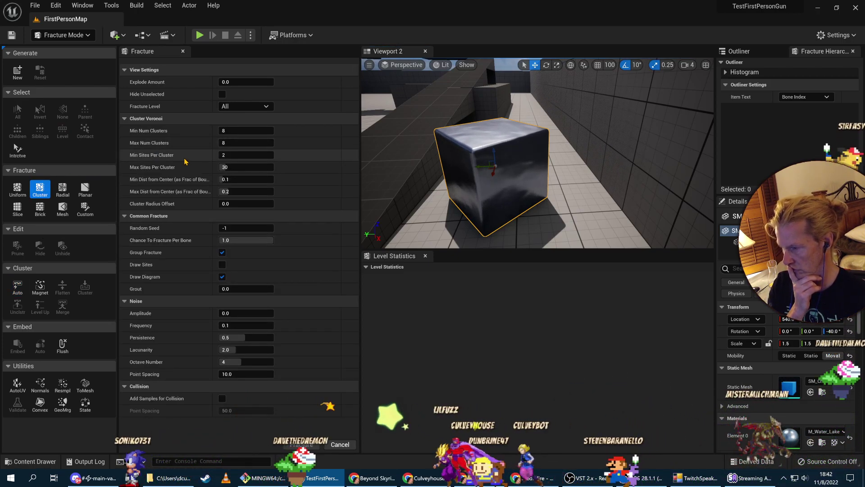
{"action": "left_click", "coordinate": [62, 189]}
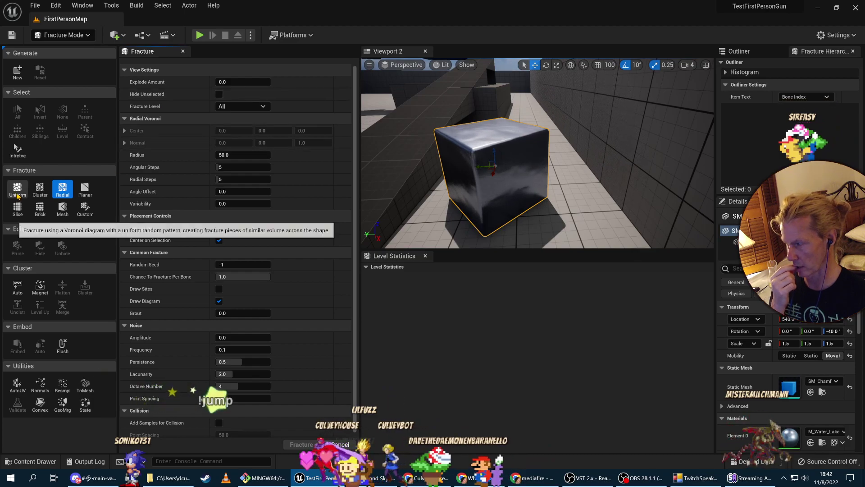
{"action": "left_click", "coordinate": [18, 70]}
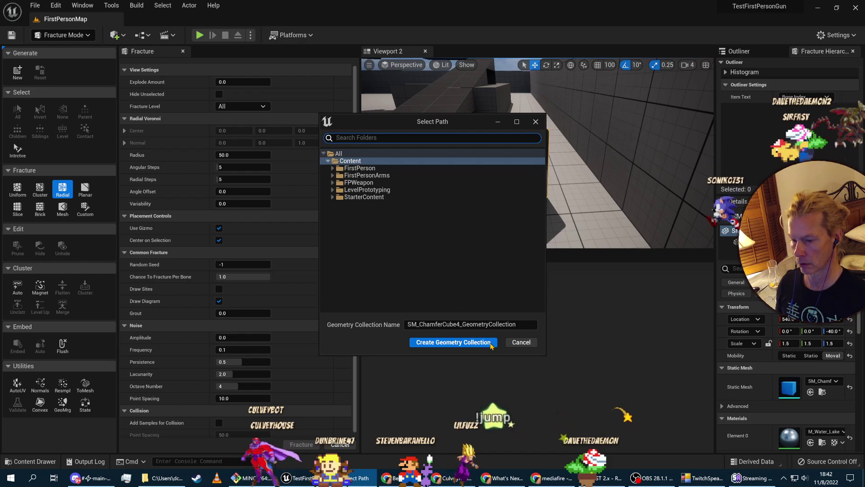
{"action": "left_click", "coordinate": [453, 342]}
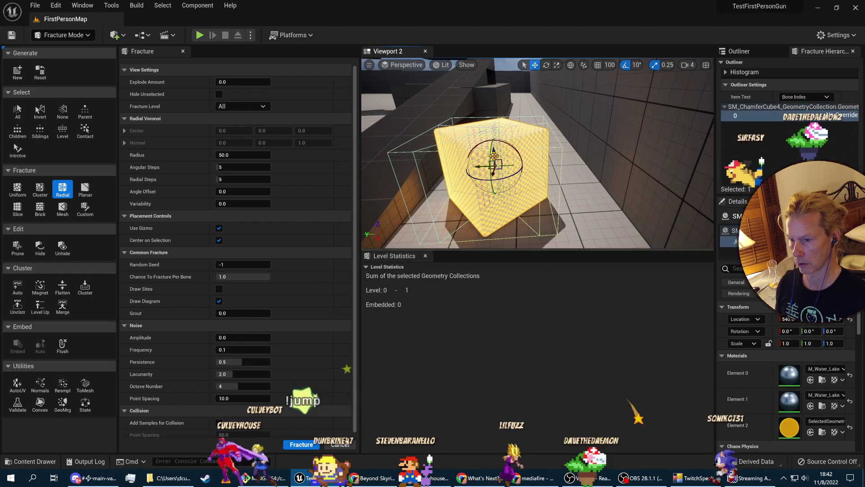
Apply a Radial fracture to the cube collection with radius 50, 5 angular steps and 5 radial steps.
{"action": "left_click_drag", "start_coordinate": [493, 144], "coordinate": [496, 47]}
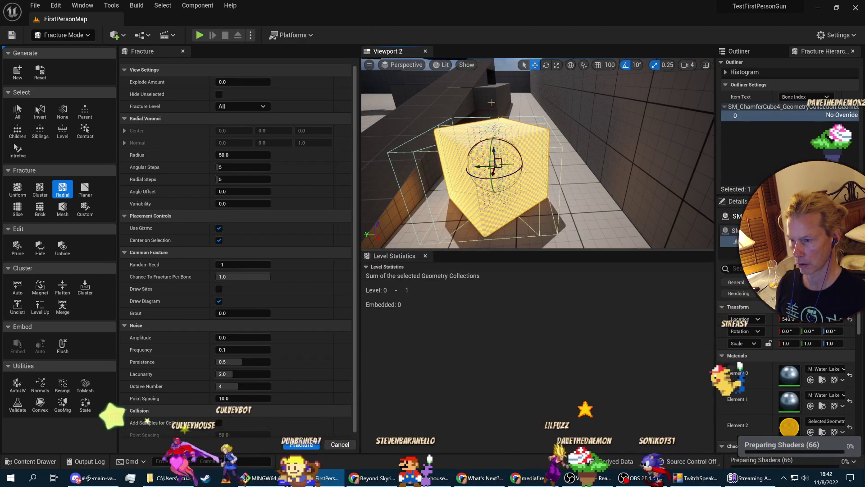
{"action": "key", "text": "ctrl+z"}
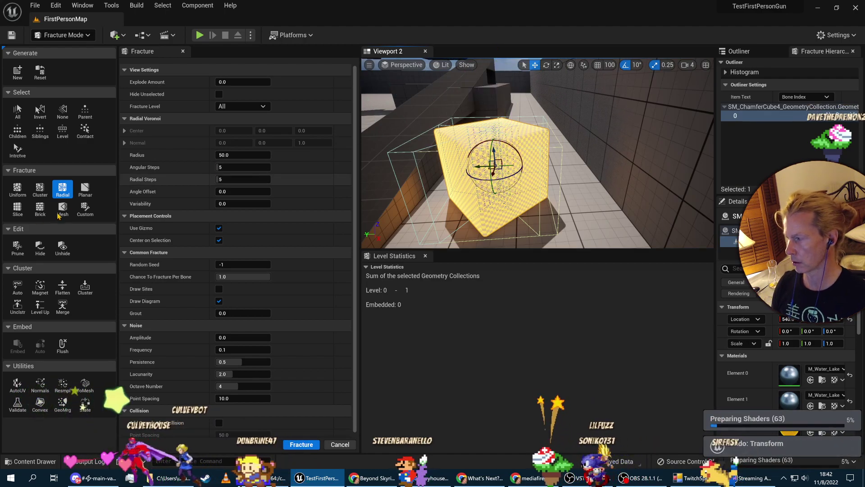
{"action": "right_click_drag", "start_coordinate": [475, 160], "coordinate": [571, 154]}
{"action": "key", "text": "w"}
{"action": "key", "text": "s"}
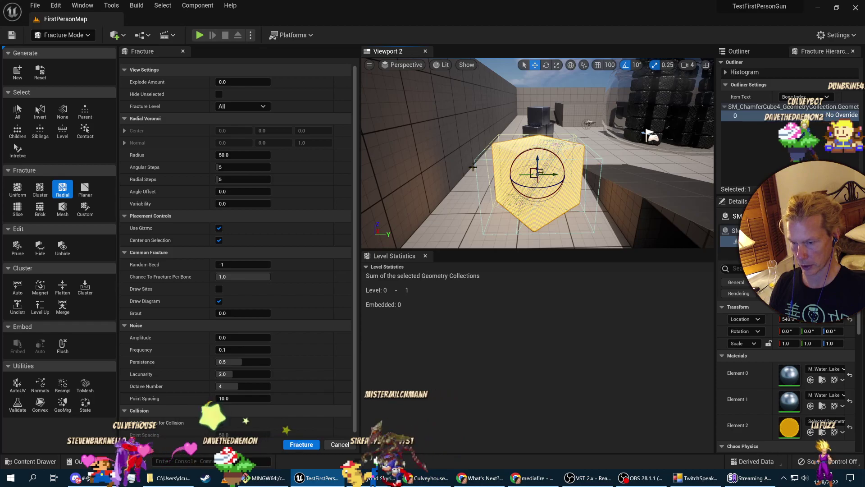
{"action": "left_click", "coordinate": [301, 444]}
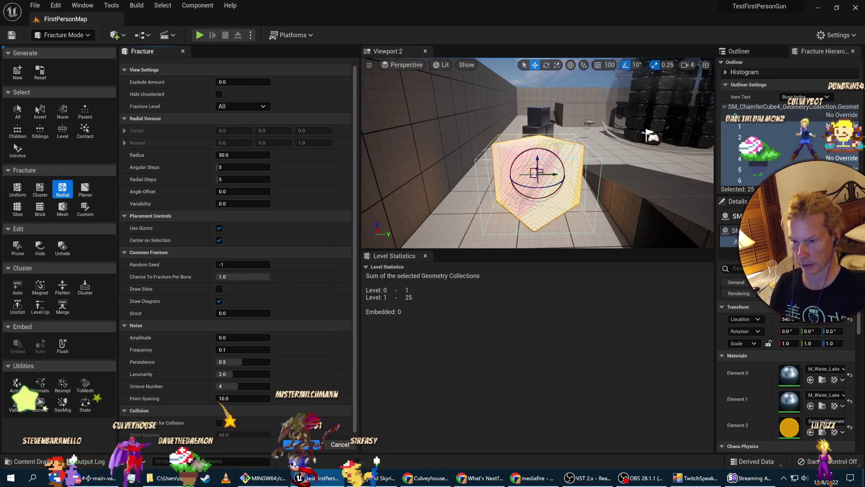
{"action": "left_click_drag", "start_coordinate": [602, 189], "coordinate": [554, 193], "text": "alt"}
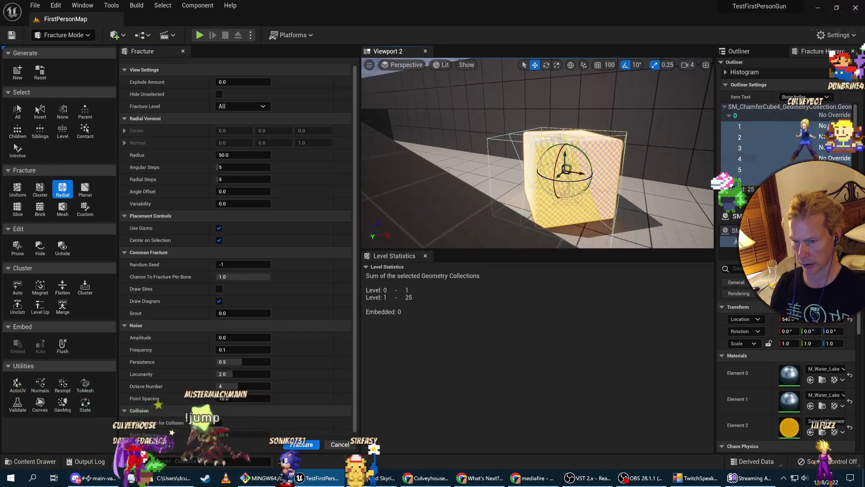
Play the level and walk up to the radially fractured cube to test how it behaves, and end the session.
{"action": "left_click", "coordinate": [198, 35]}
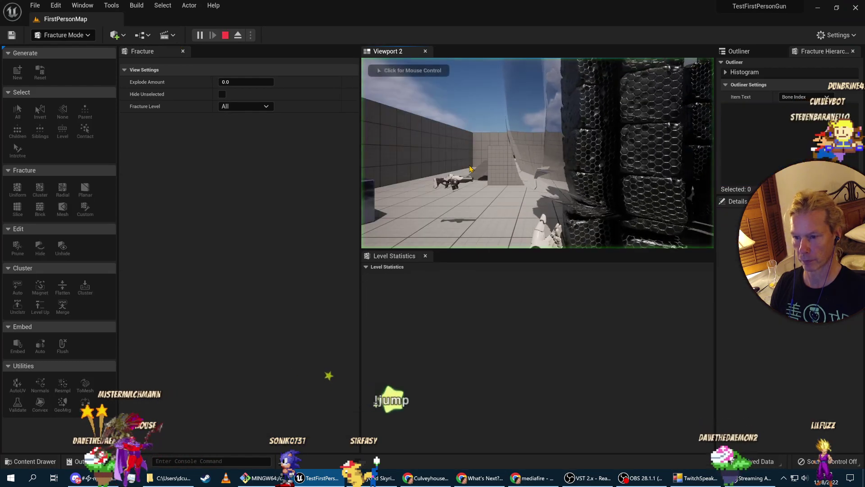
{"action": "key", "text": "w"}
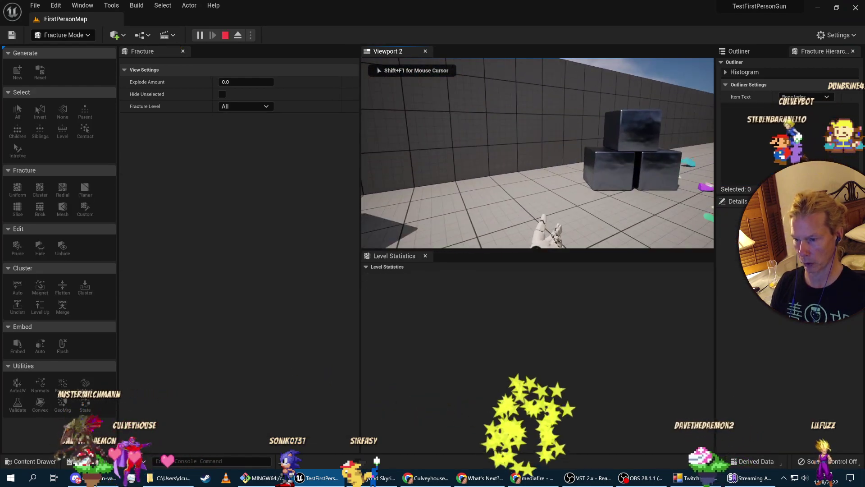
{"action": "key", "text": "s"}
{"action": "key", "text": "w"}
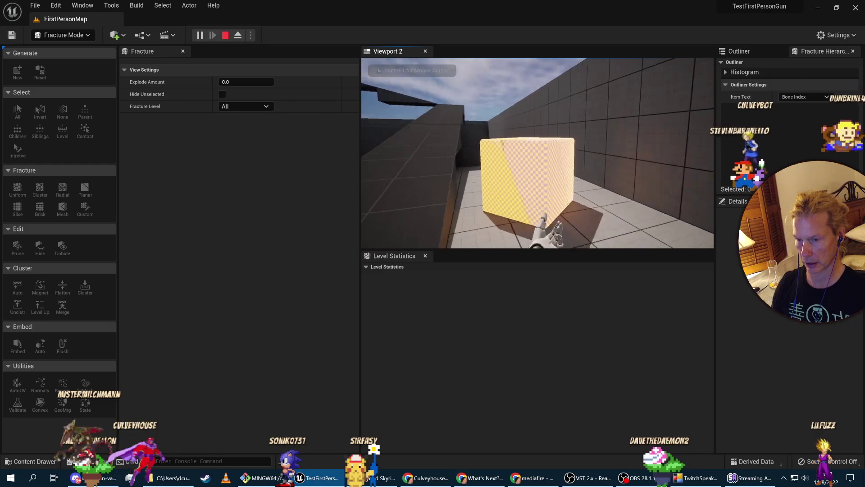
{"action": "key", "text": "s"}
{"action": "key", "text": "Escape"}
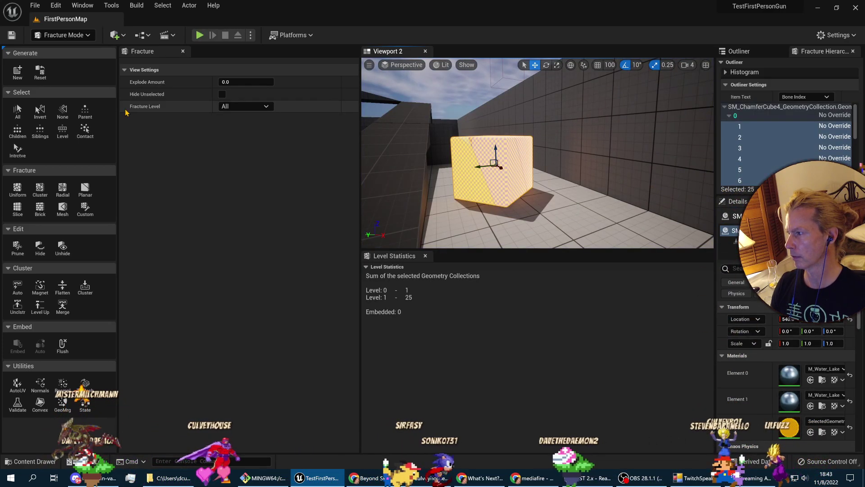
Select one large outer piece of the fractured cube and set the Explode Amount to 1.0.
{"action": "left_click", "coordinate": [228, 81]}
{"action": "left_click", "coordinate": [458, 163]}
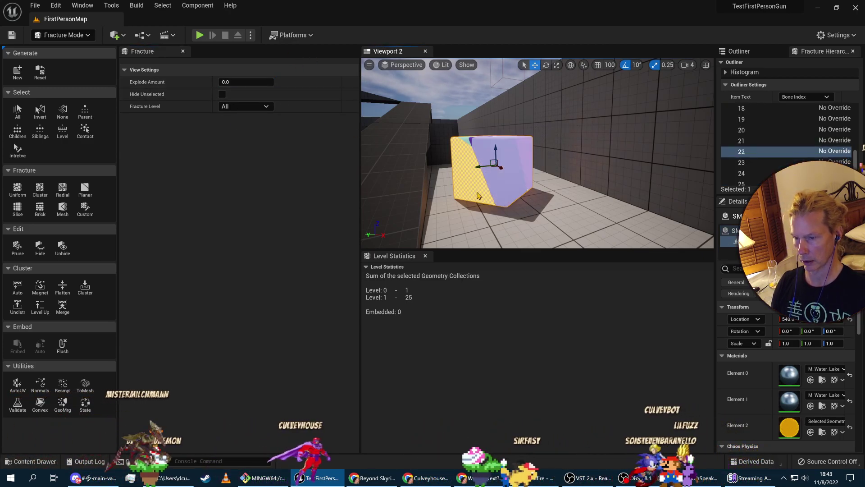
{"action": "left_click", "coordinate": [243, 82]}
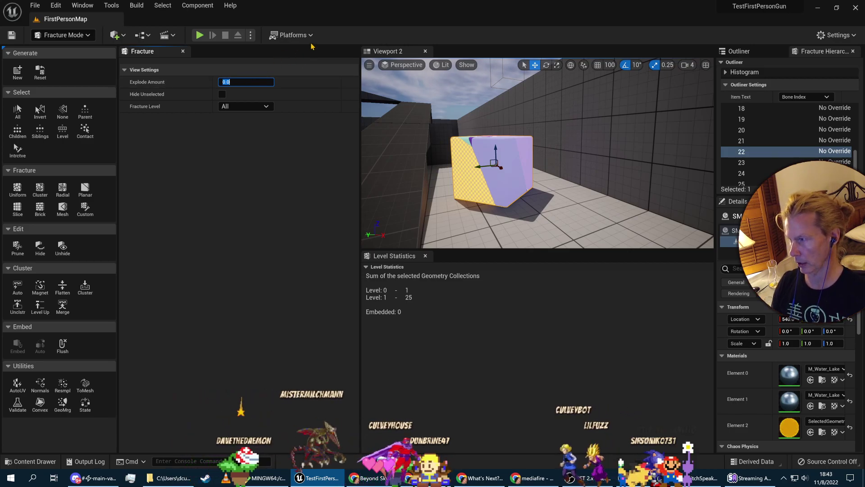
{"action": "type", "text": "2"}
{"action": "key", "text": "Return"}
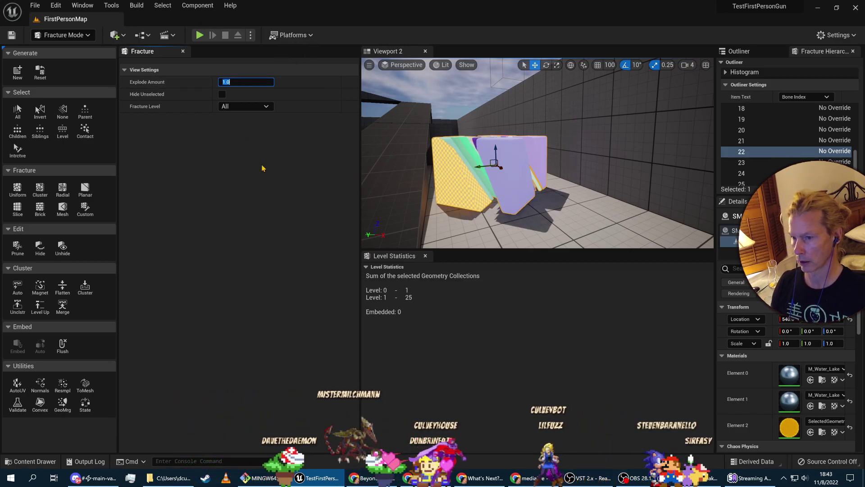
Play the level with the exploded view enabled, walk into the fractured cube, and end the session.
{"action": "left_click", "coordinate": [199, 35]}
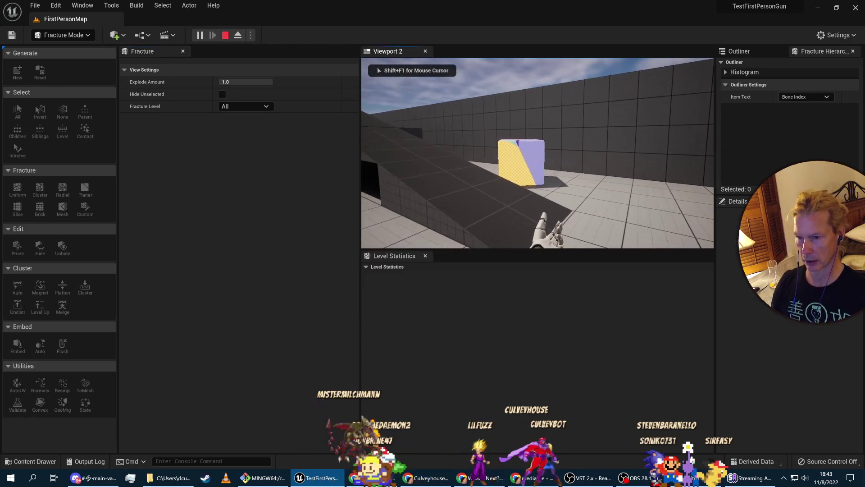
{"action": "key", "text": "w"}
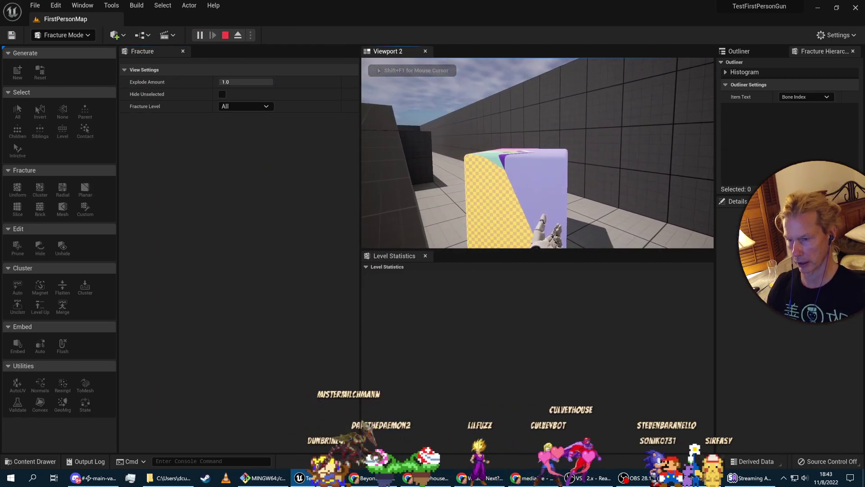
{"action": "key", "text": "Escape"}
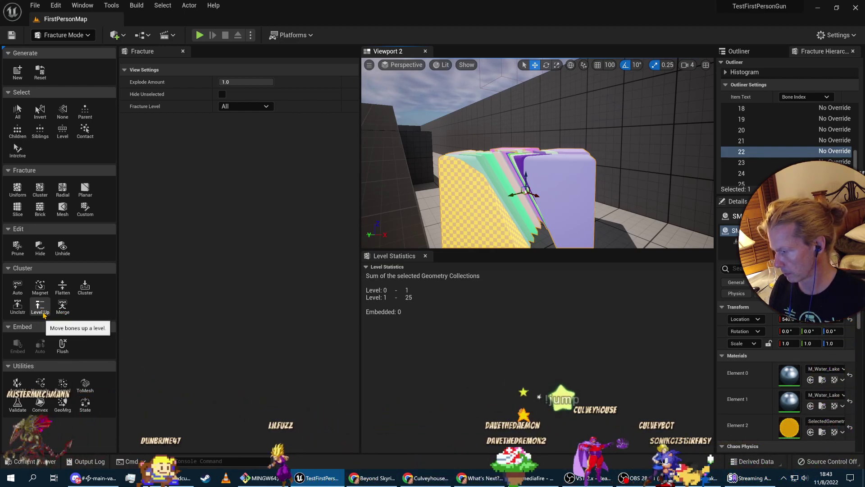
Flatten the cube collection's cluster hierarchy and select the large outer piece opposite the one selected before.
{"action": "left_click", "coordinate": [68, 290]}
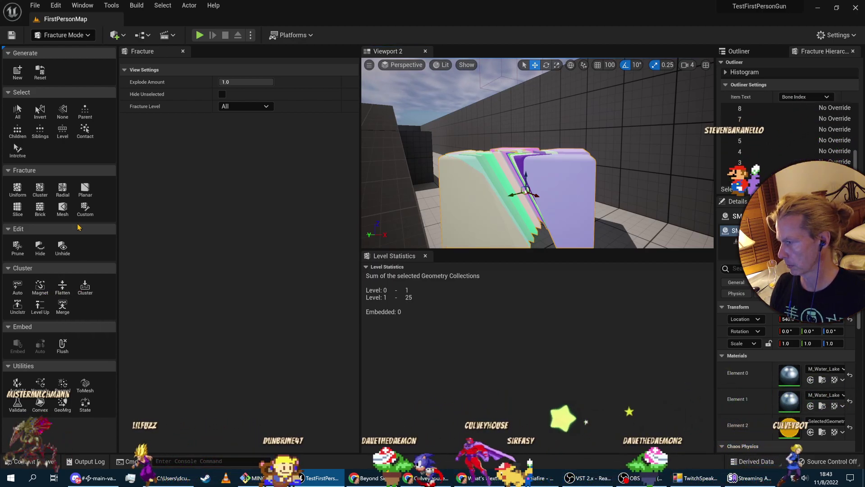
{"action": "left_click", "coordinate": [17, 246]}
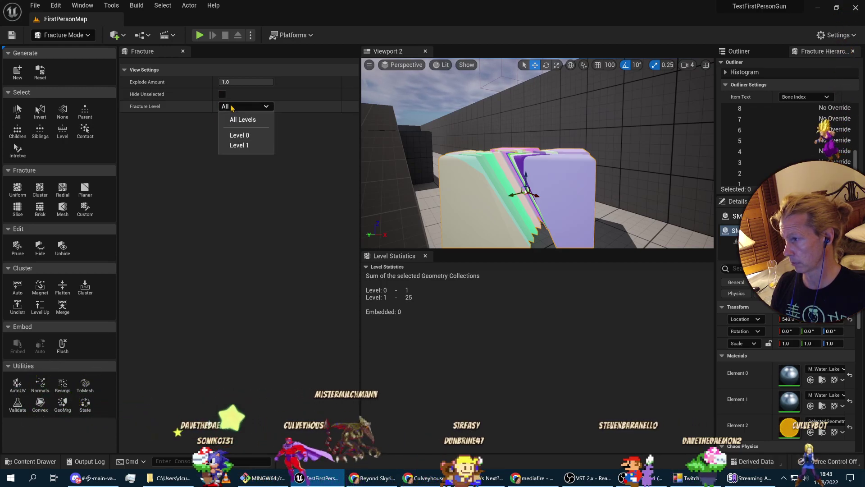
{"action": "left_click", "coordinate": [584, 203]}
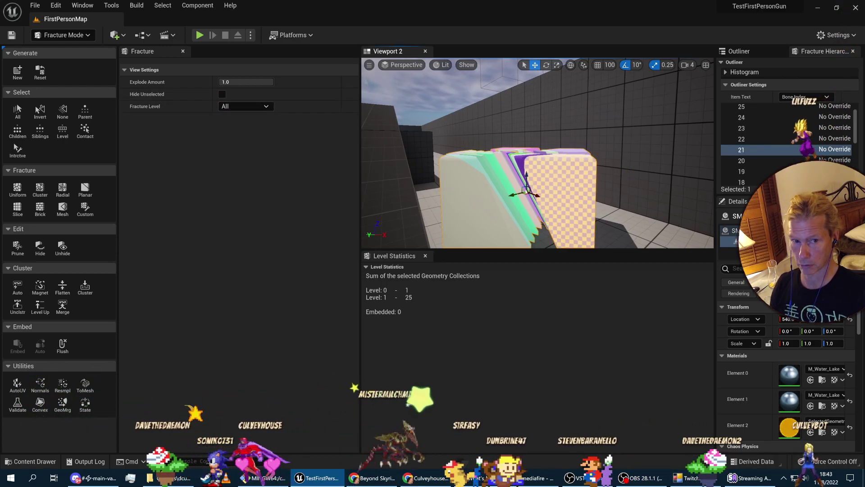
Select a piece of the fractured cone in the sky, set the Explode Amount to 0.0, and save the changes.
{"action": "key", "text": "w"}
{"action": "right_click_drag", "start_coordinate": [584, 203], "coordinate": [585, 203]}
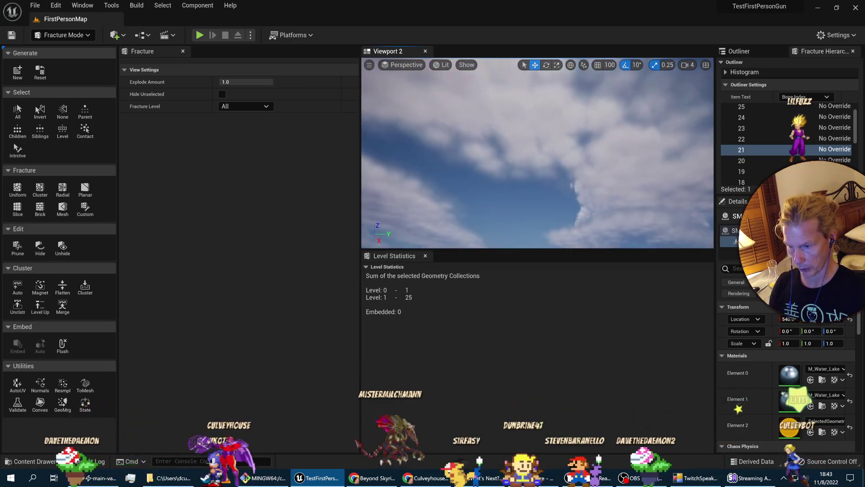
{"action": "right_click_drag", "start_coordinate": [634, 174], "coordinate": [634, 173]}
{"action": "left_click", "coordinate": [543, 156]}
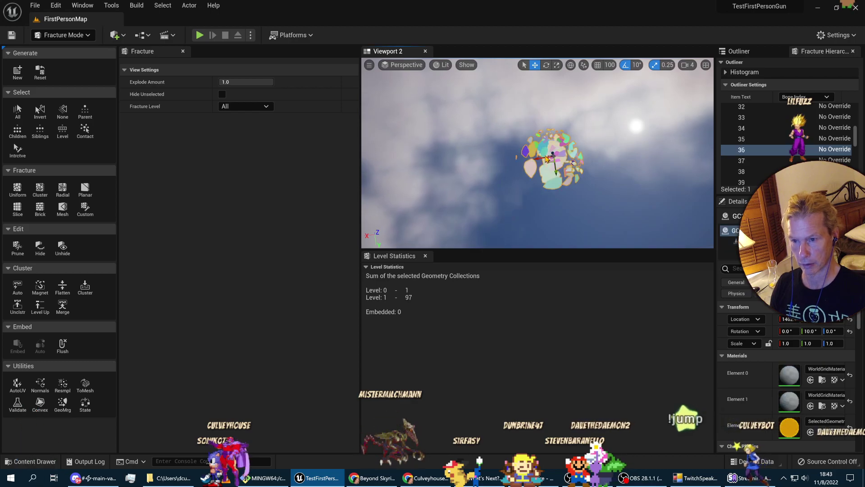
{"action": "right_click_drag", "start_coordinate": [633, 174], "coordinate": [606, 164]}
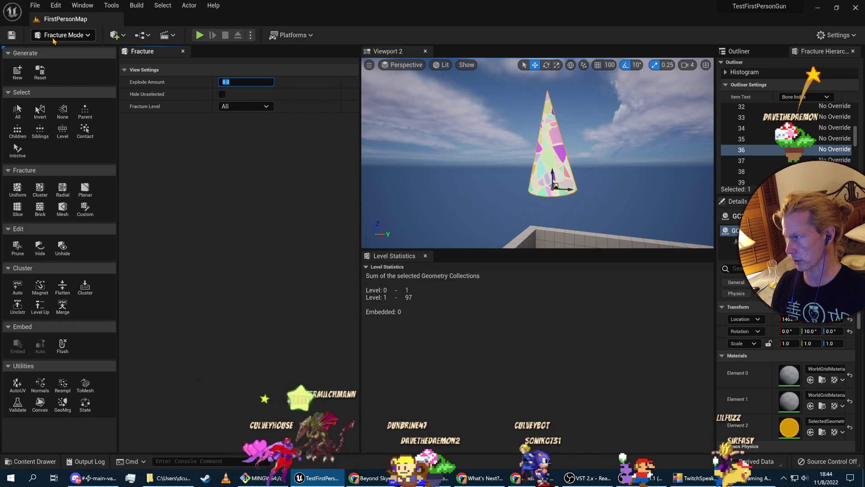
{"action": "left_click", "coordinate": [35, 5]}
{"action": "left_click", "coordinate": [144, 87]}
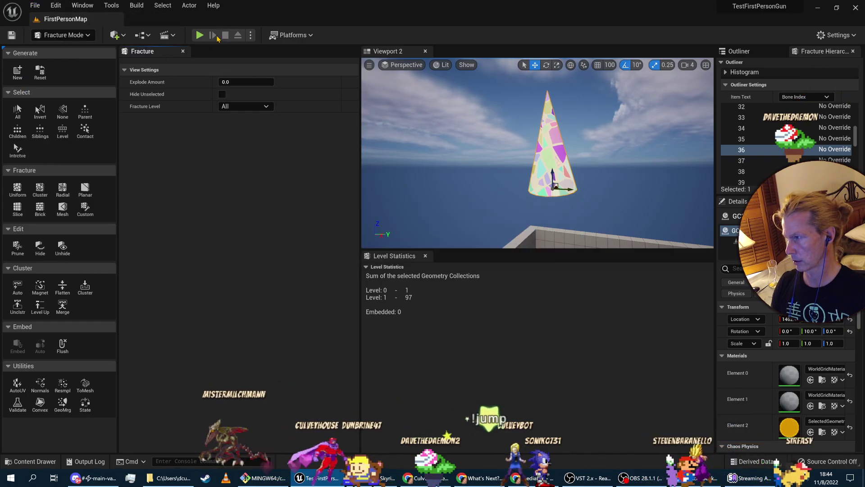
Play the level and walk past the stacked cubes to inspect the fallen cone pieces, and end the session.
{"action": "left_click", "coordinate": [199, 36]}
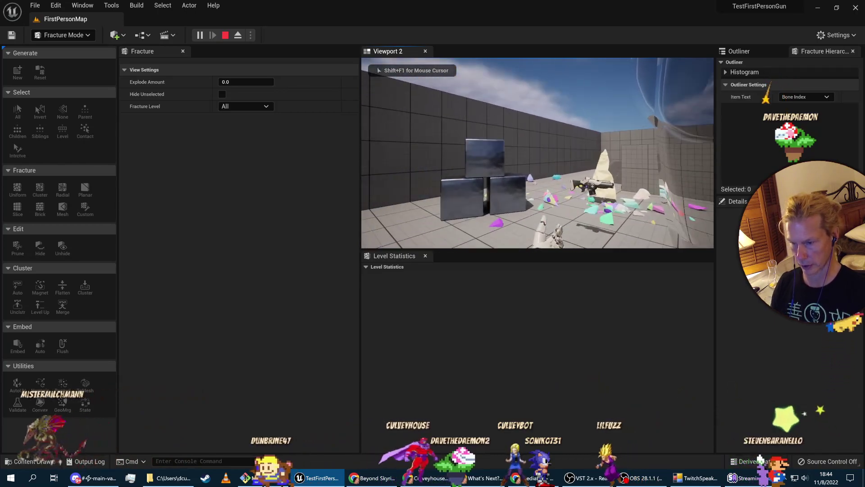
{"action": "key", "text": "w"}
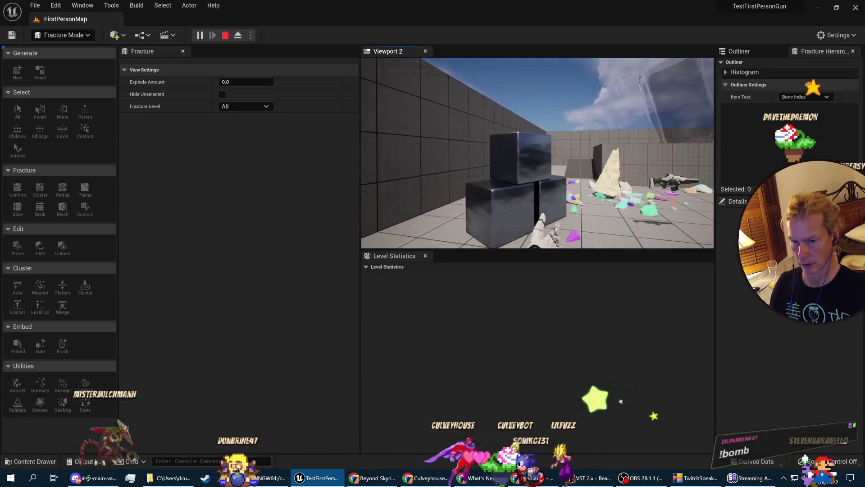
{"action": "key", "text": "d"}
{"action": "key", "text": "w"}
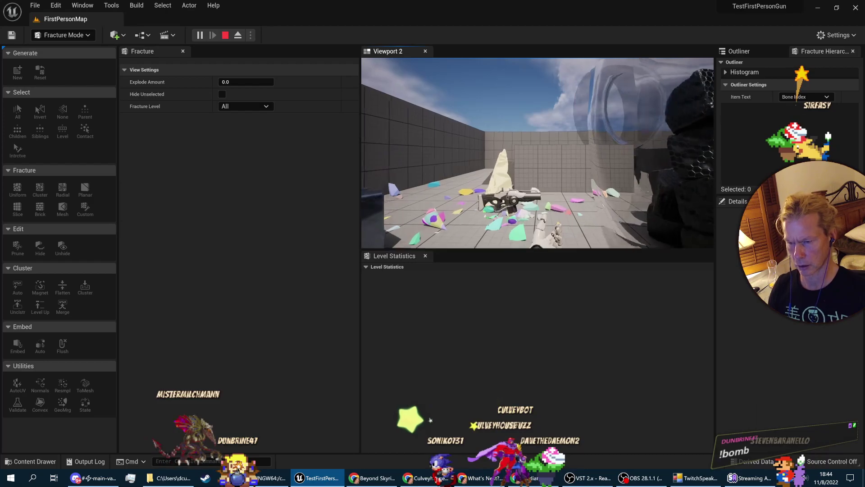
{"action": "key", "text": "Escape"}
Set the Explode Amount to 0.5, play the level, walk up to the fractured cone and its scattered pieces, and end the session.
{"action": "left_click", "coordinate": [245, 82]}
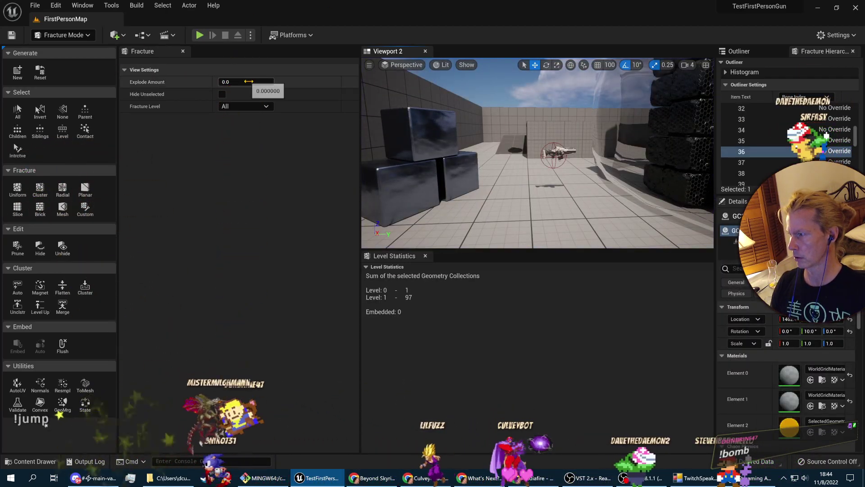
{"action": "type", "text": "0.5"}
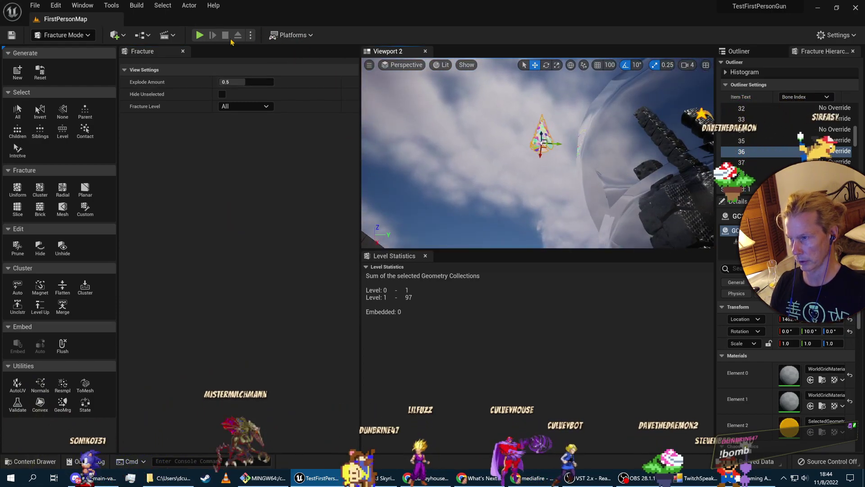
{"action": "left_click", "coordinate": [199, 35]}
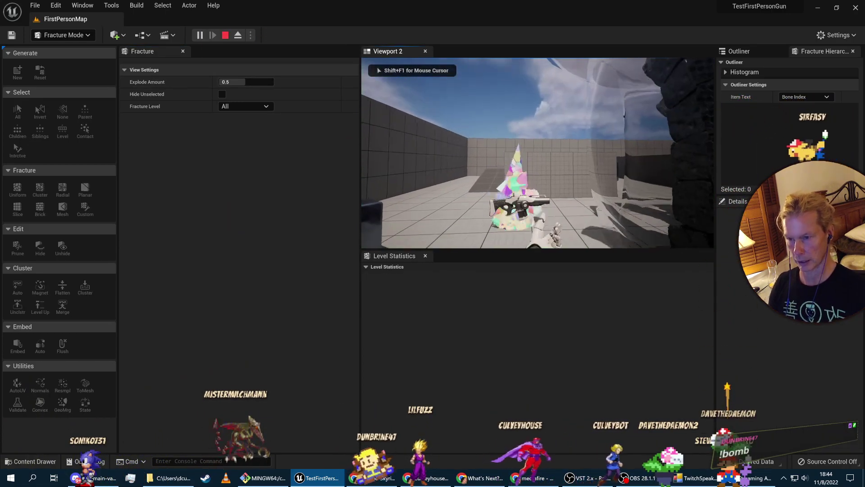
{"action": "key", "text": "w"}
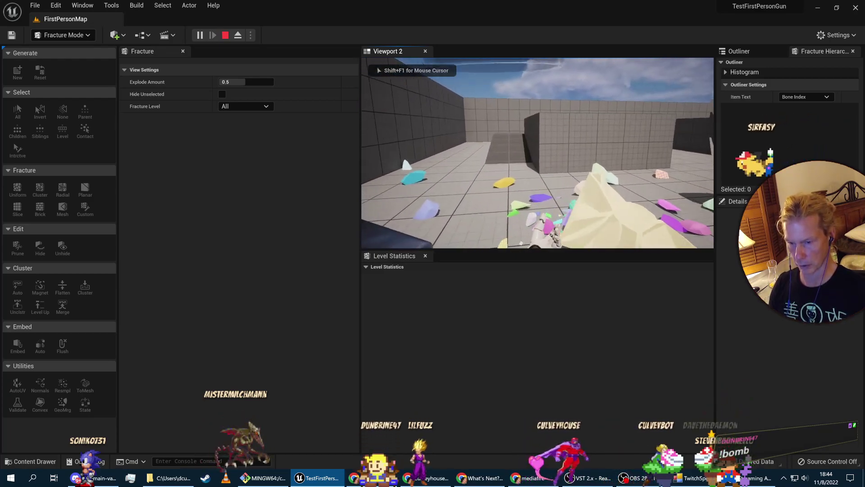
{"action": "key", "text": "s"}
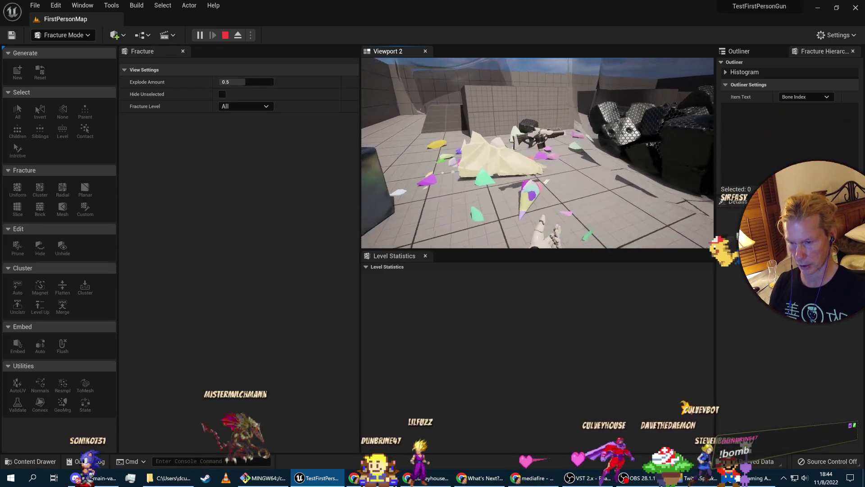
{"action": "key", "text": "w"}
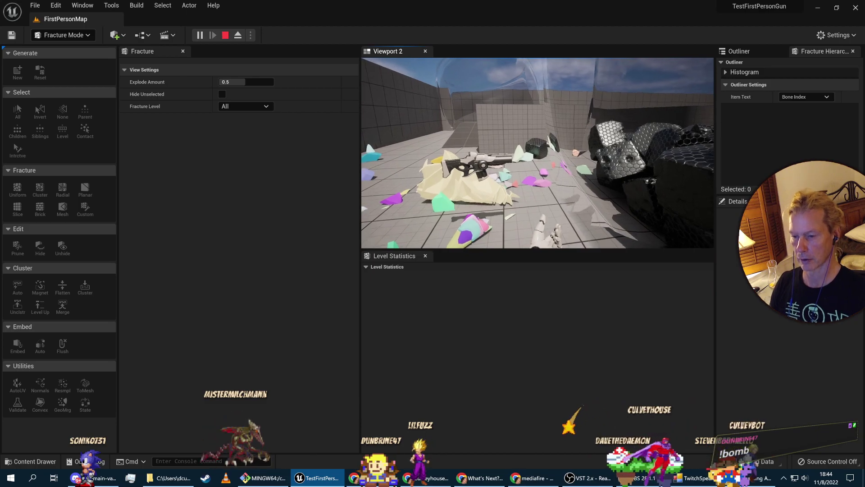
{"action": "key", "text": "Escape"}
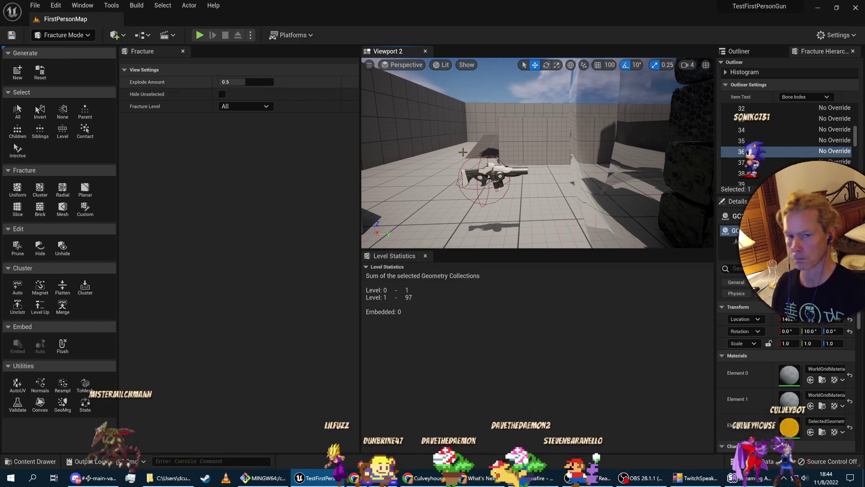
Switch to the Brick Breakers course page in Chrome and open its Physics Field System link in a new window.
{"action": "key", "text": "alt+Tab"}
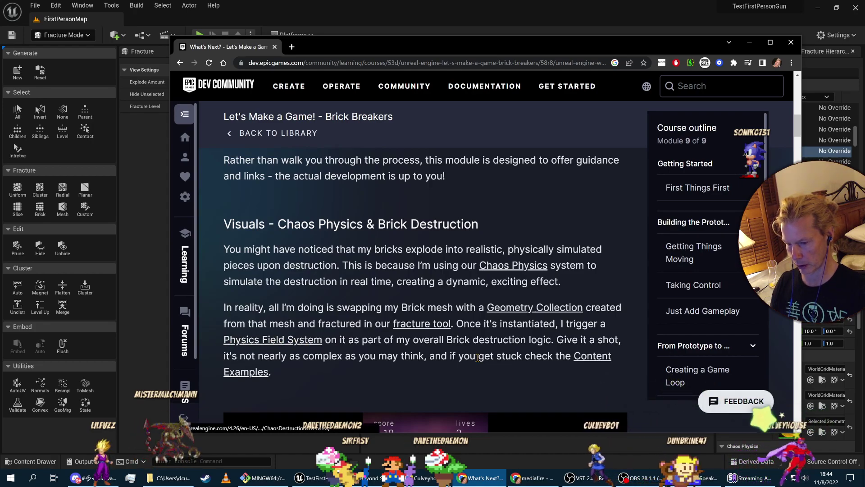
{"action": "scroll", "coordinate": [477, 357], "scroll_direction": "down", "scroll_amount": 2}
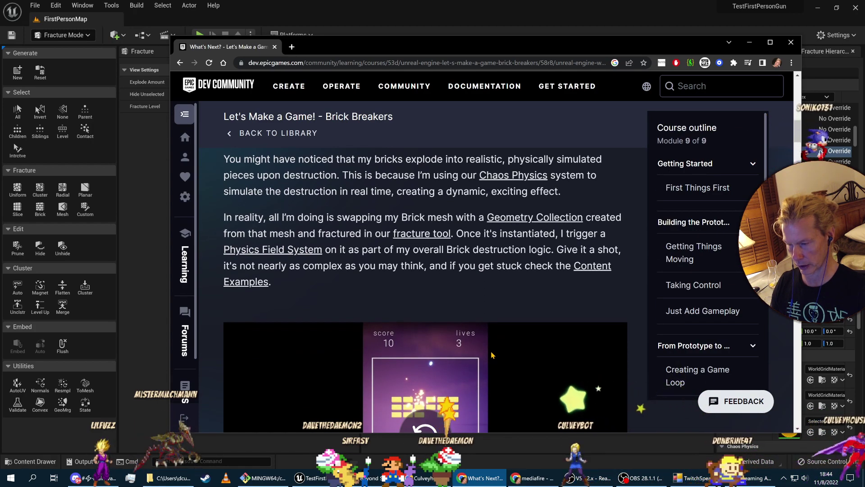
{"action": "right_click", "coordinate": [255, 251]}
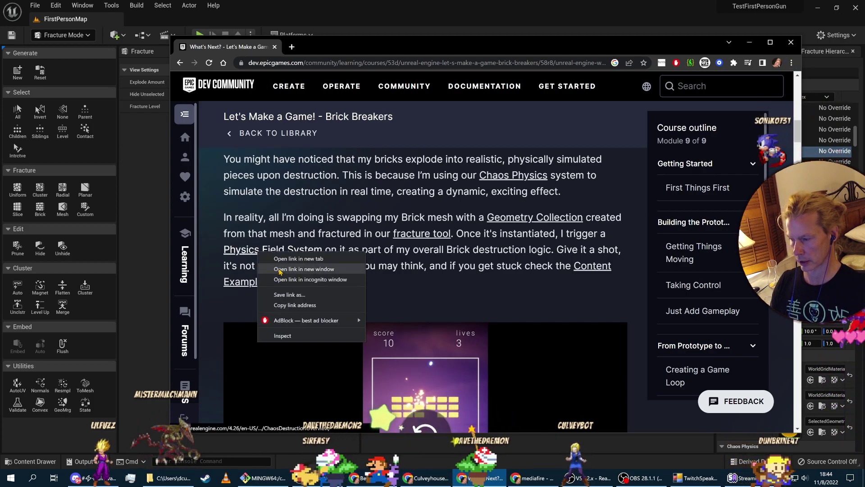
{"action": "left_click", "coordinate": [279, 269]}
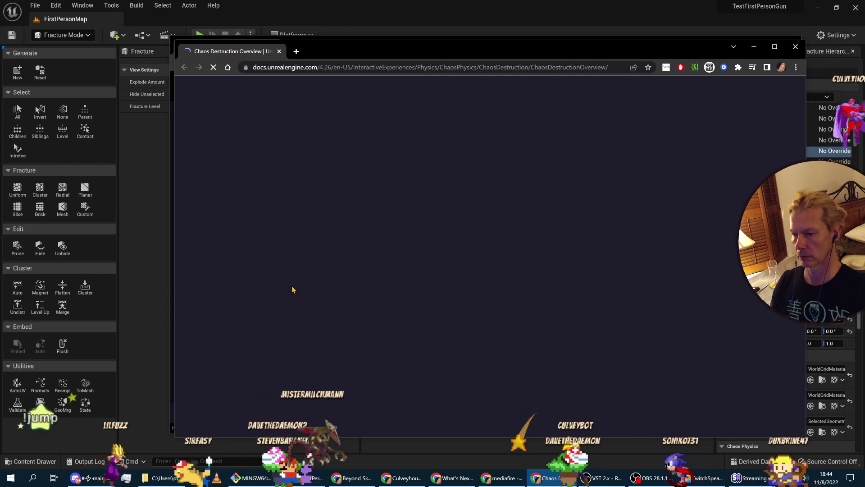
Read the Chaos Destruction Overview from the introduction through the setup instructions to the Fracture Editor section.
{"action": "scroll", "coordinate": [421, 409], "scroll_direction": "down", "scroll_amount": 5}
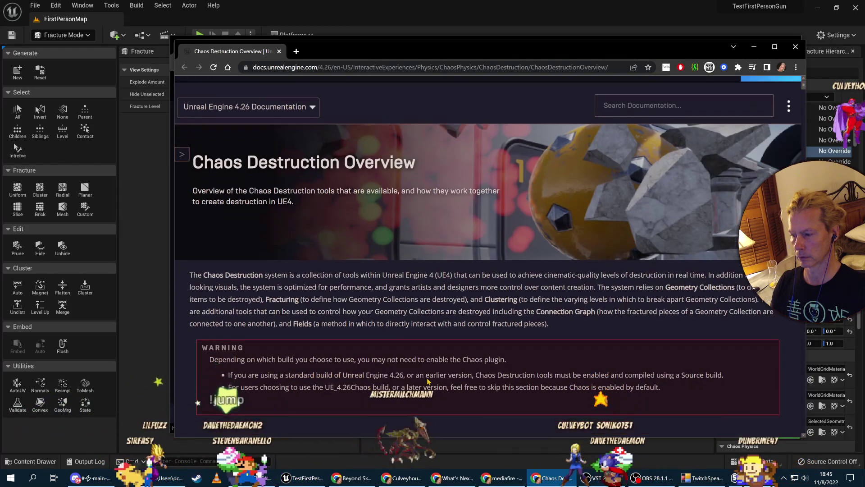
{"action": "scroll", "coordinate": [434, 388], "scroll_direction": "down", "scroll_amount": 3}
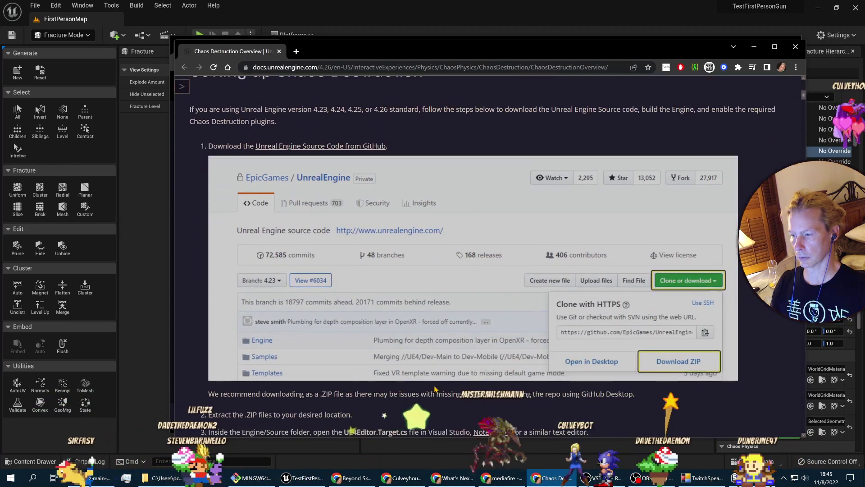
{"action": "scroll", "coordinate": [439, 389], "scroll_direction": "up", "scroll_amount": 4}
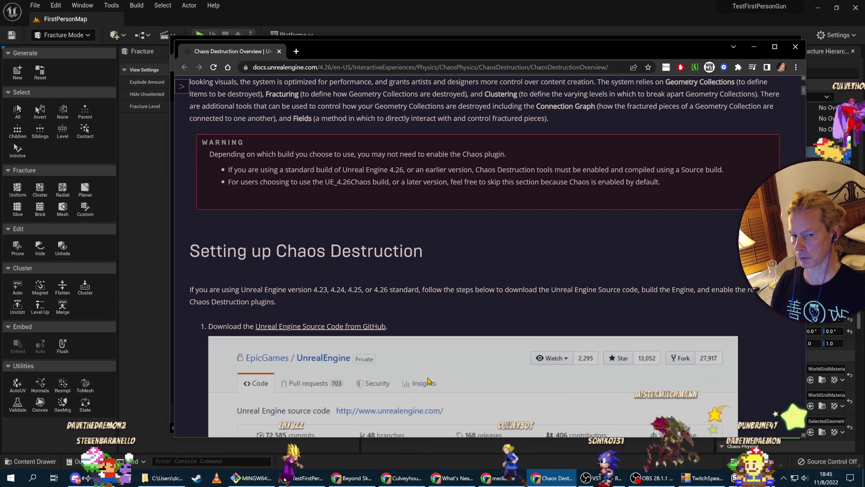
{"action": "scroll", "coordinate": [422, 382], "scroll_direction": "down", "scroll_amount": 8}
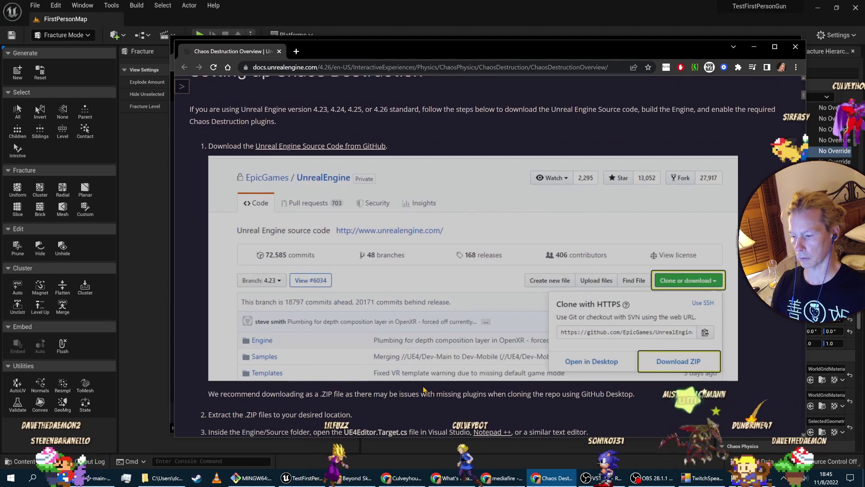
{"action": "scroll", "coordinate": [435, 401], "scroll_direction": "down", "scroll_amount": 7}
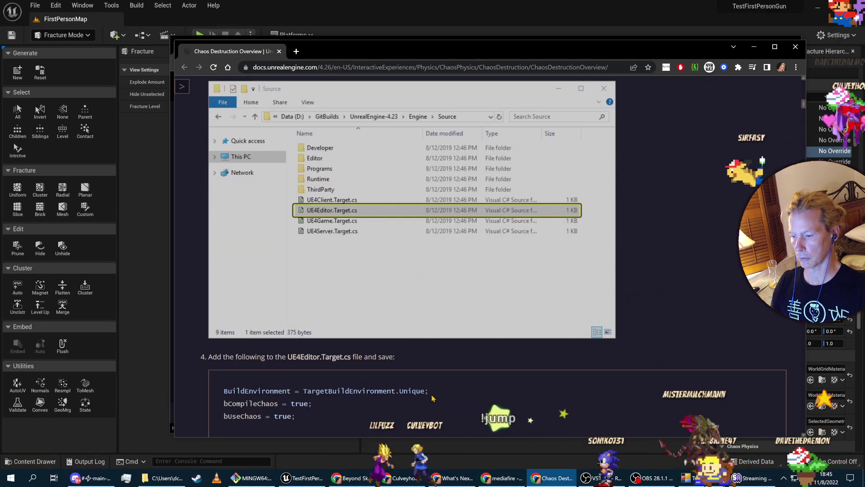
{"action": "scroll", "coordinate": [426, 395], "scroll_direction": "down", "scroll_amount": 10}
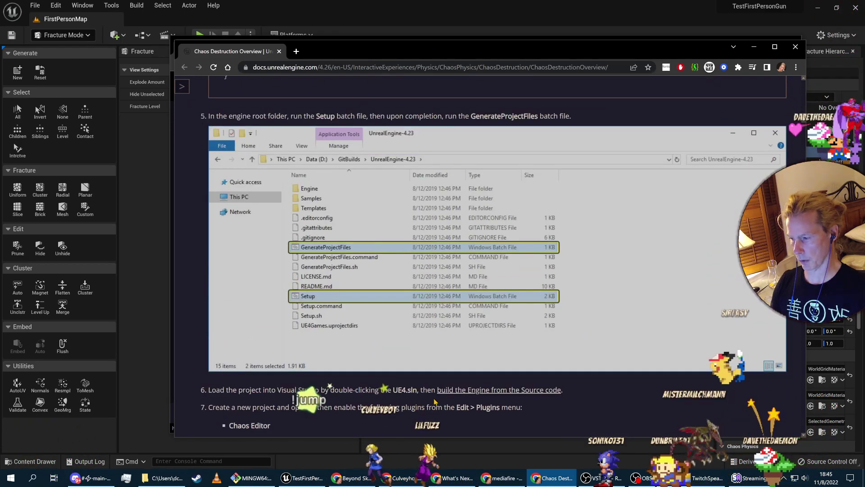
{"action": "scroll", "coordinate": [439, 400], "scroll_direction": "down", "scroll_amount": 4}
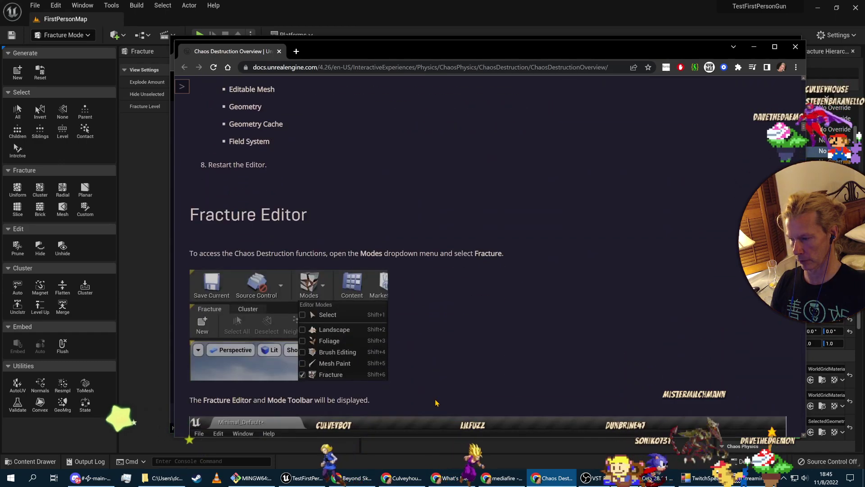
Switch the destruction overview page to the Unreal Engine 5.0 documentation.
{"action": "scroll", "coordinate": [333, 210], "scroll_direction": "up", "scroll_amount": 2}
{"action": "scroll", "coordinate": [409, 205], "scroll_direction": "up", "scroll_amount": 15}
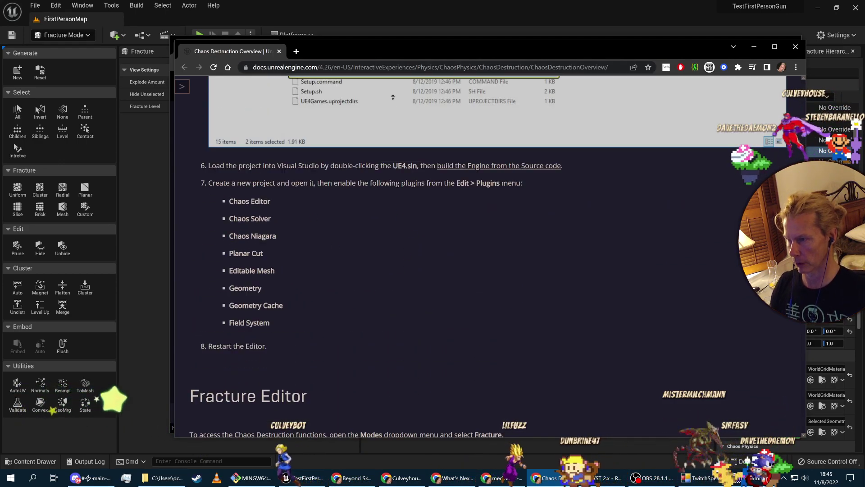
{"action": "left_click", "coordinate": [250, 125]}
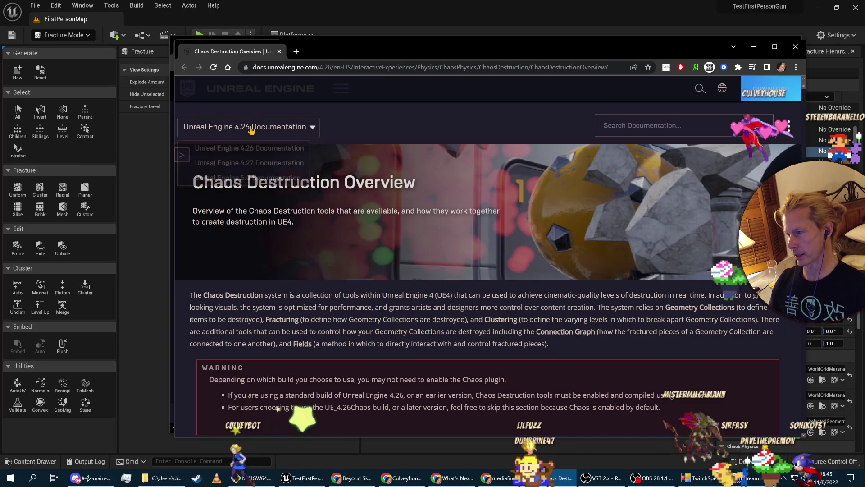
{"action": "left_click", "coordinate": [262, 178]}
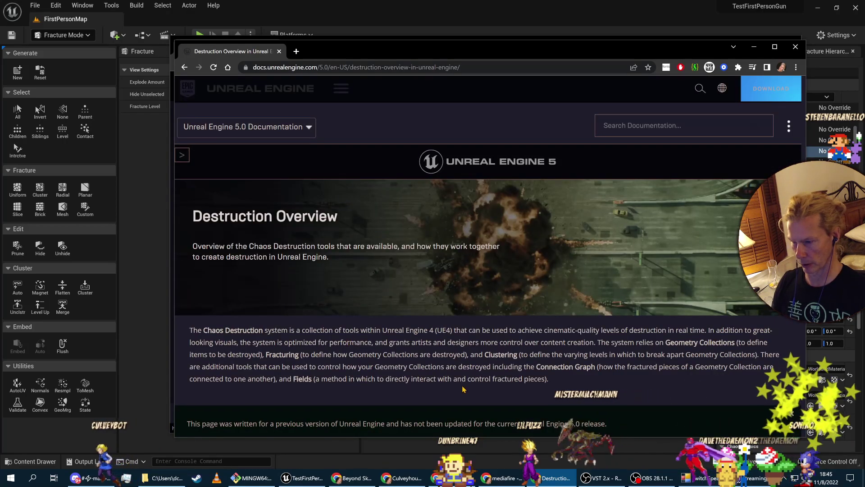
Read the Fracture Editor section of the 5.0 Destruction Overview and compare its illustrated interface with the editor's.
{"action": "scroll", "coordinate": [492, 366], "scroll_direction": "down", "scroll_amount": 5}
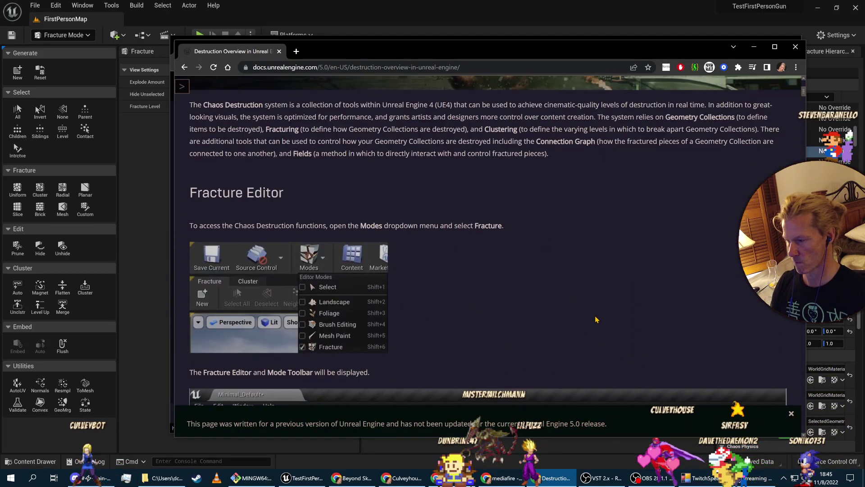
{"action": "scroll", "coordinate": [582, 327], "scroll_direction": "down", "scroll_amount": 4}
{"action": "scroll", "coordinate": [604, 333], "scroll_direction": "down", "scroll_amount": 4}
{"action": "scroll", "coordinate": [599, 342], "scroll_direction": "up", "scroll_amount": 4}
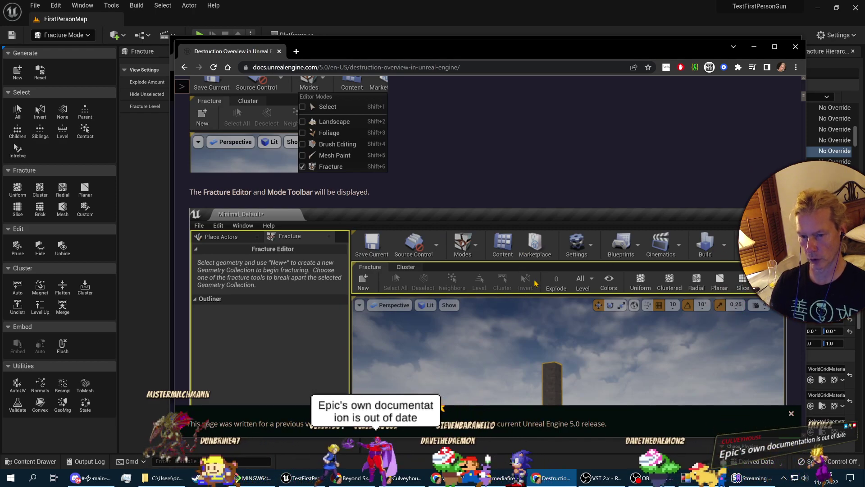
{"action": "scroll", "coordinate": [542, 350], "scroll_direction": "down", "scroll_amount": 10}
{"action": "scroll", "coordinate": [360, 225], "scroll_direction": "up", "scroll_amount": 5}
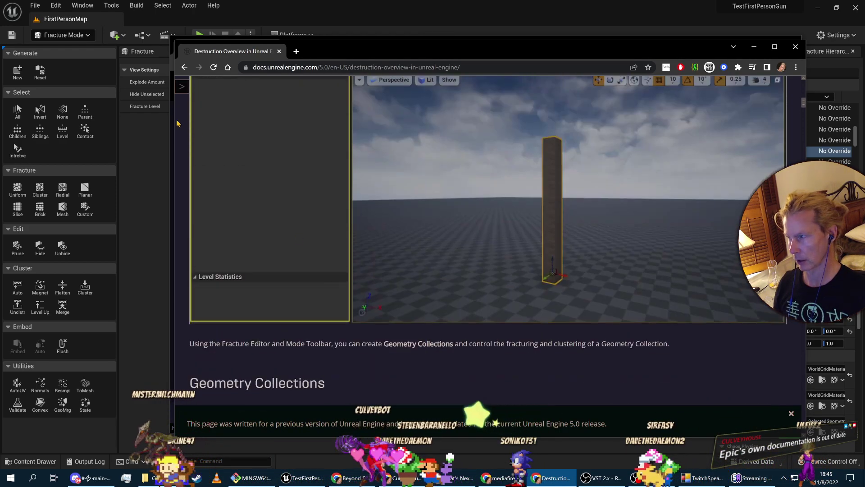
{"action": "scroll", "coordinate": [365, 362], "scroll_direction": "up", "scroll_amount": 3}
Read the Geometry Collections section, covering construction best practices and the conversion of modular meshes.
{"action": "scroll", "coordinate": [439, 330], "scroll_direction": "down", "scroll_amount": 15}
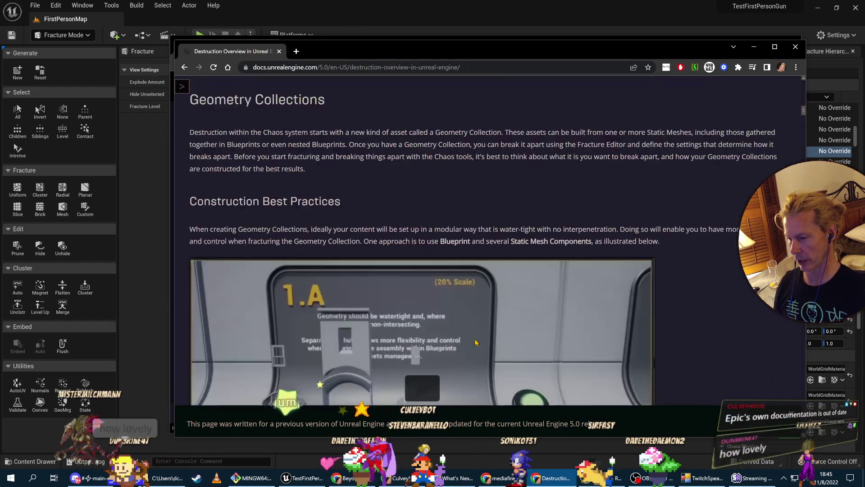
{"action": "scroll", "coordinate": [586, 366], "scroll_direction": "down", "scroll_amount": 20}
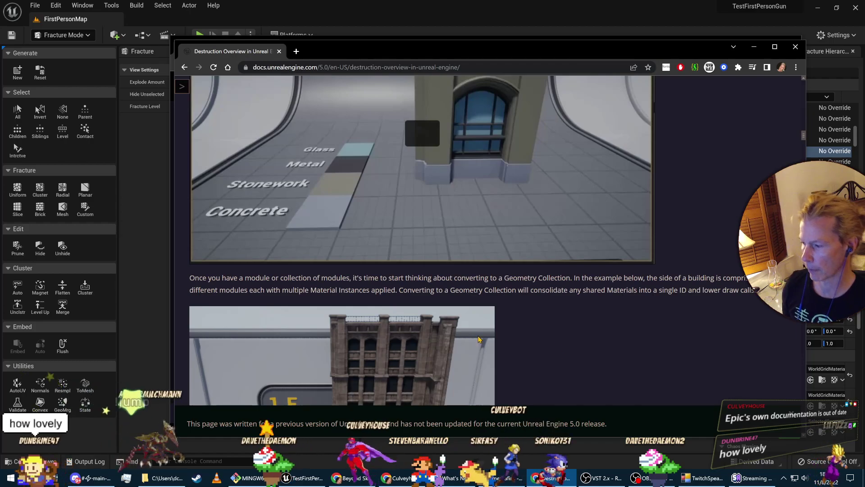
{"action": "scroll", "coordinate": [568, 352], "scroll_direction": "down", "scroll_amount": 3}
{"action": "scroll", "coordinate": [572, 330], "scroll_direction": "down", "scroll_amount": 1}
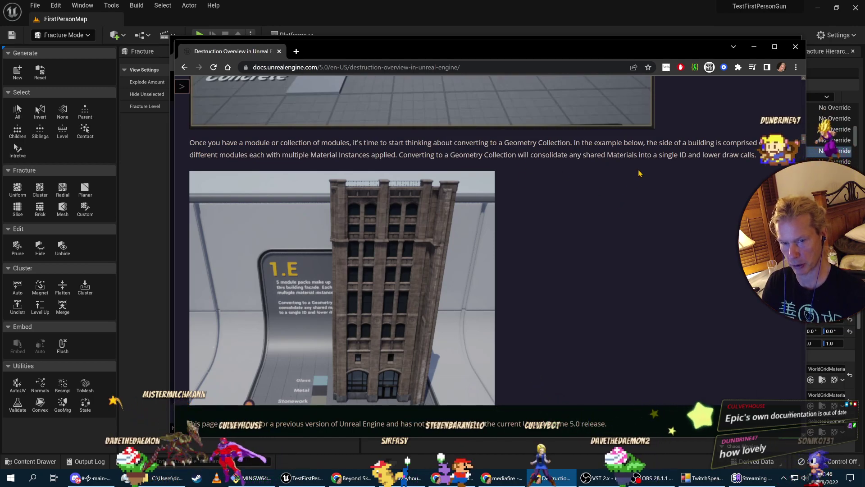
{"action": "scroll", "coordinate": [676, 352], "scroll_direction": "up", "scroll_amount": 3}
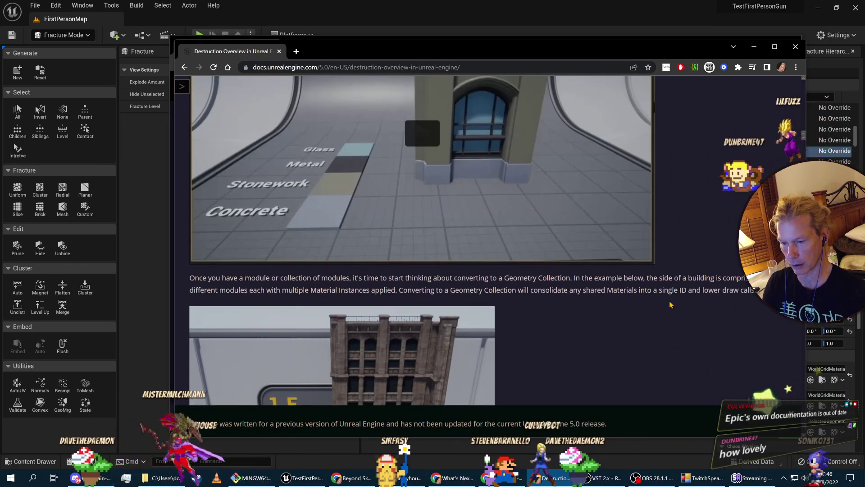
{"action": "scroll", "coordinate": [608, 369], "scroll_direction": "down", "scroll_amount": 6}
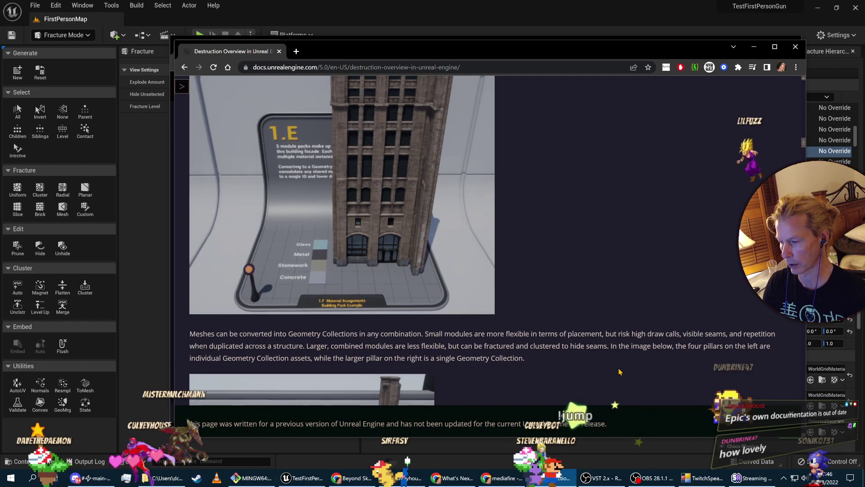
{"action": "scroll", "coordinate": [615, 370], "scroll_direction": "down", "scroll_amount": 5}
{"action": "scroll", "coordinate": [657, 382], "scroll_direction": "down", "scroll_amount": 4}
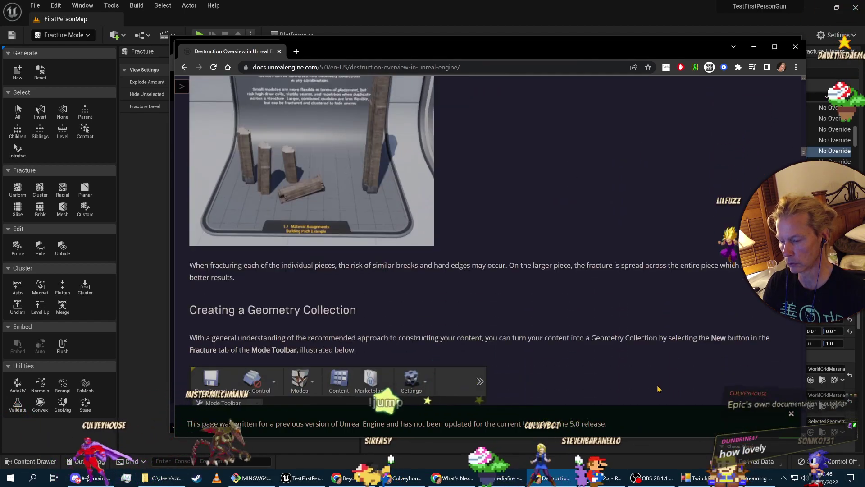
Review the instructions on creating a Geometry Collection with its Material Elements and Collision Settings, and return to the Unreal Editor.
{"action": "scroll", "coordinate": [666, 387], "scroll_direction": "down", "scroll_amount": 5}
{"action": "scroll", "coordinate": [665, 388], "scroll_direction": "down", "scroll_amount": 18}
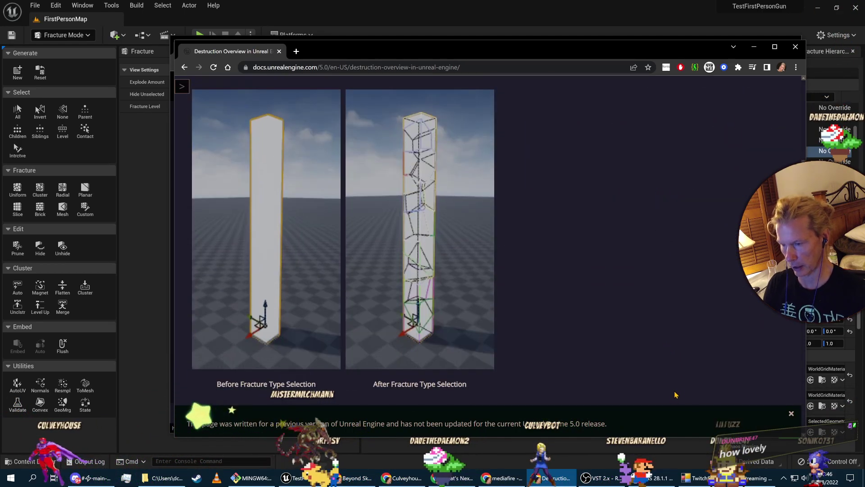
{"action": "scroll", "coordinate": [663, 388], "scroll_direction": "down", "scroll_amount": 2}
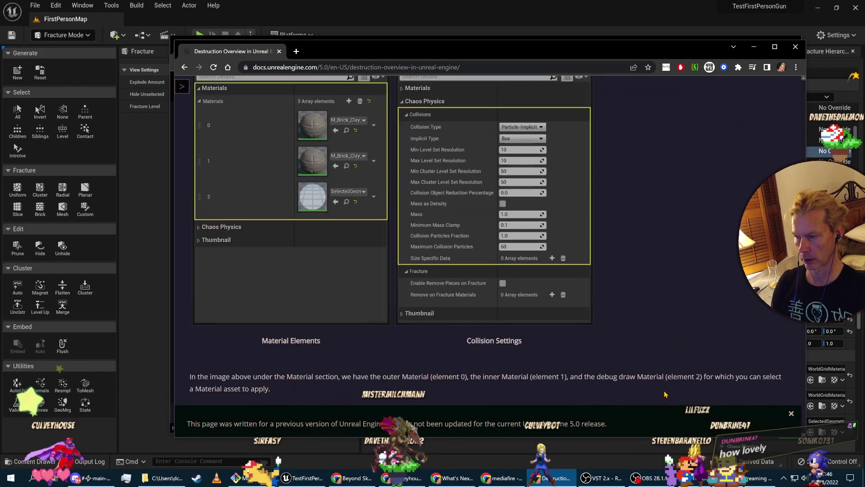
{"action": "scroll", "coordinate": [663, 391], "scroll_direction": "up", "scroll_amount": 3}
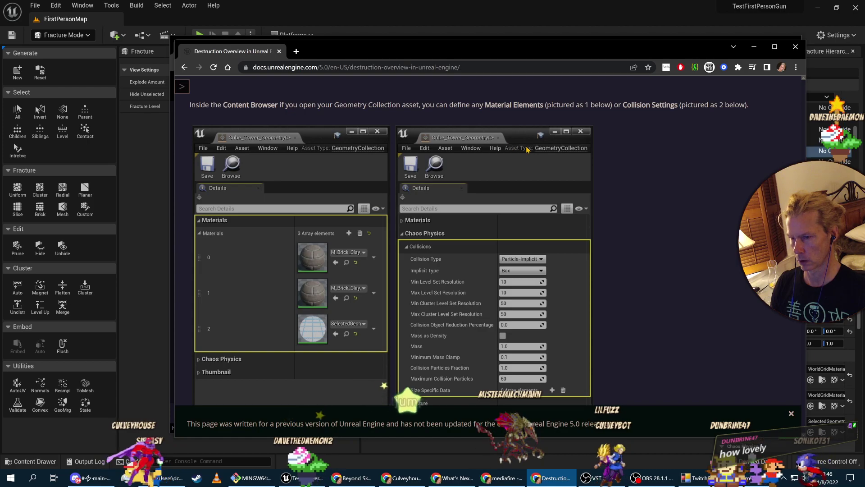
{"action": "key", "text": "alt+Tab"}
{"action": "key", "text": "alt+Tab"}
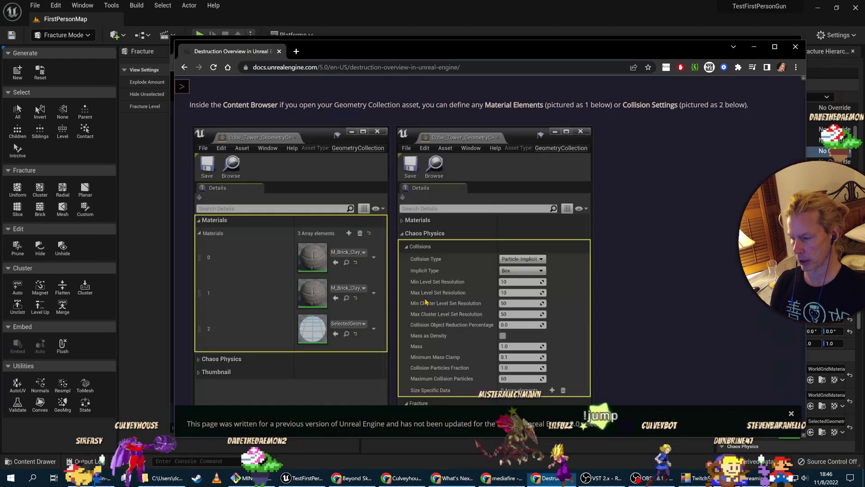
{"action": "key", "text": "alt+Tab"}
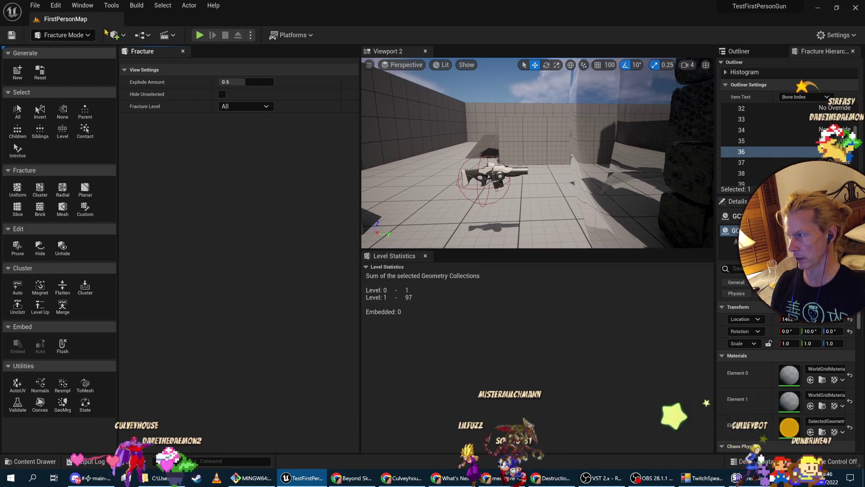
Switch from Fracture mode to Select mode, select GC2's GeometryCollectionComponent and frame the fractured cone in the viewport.
{"action": "left_click", "coordinate": [81, 35]}
{"action": "left_click", "coordinate": [68, 54]}
{"action": "right_click_drag", "start_coordinate": [308, 248], "coordinate": [277, 144]}
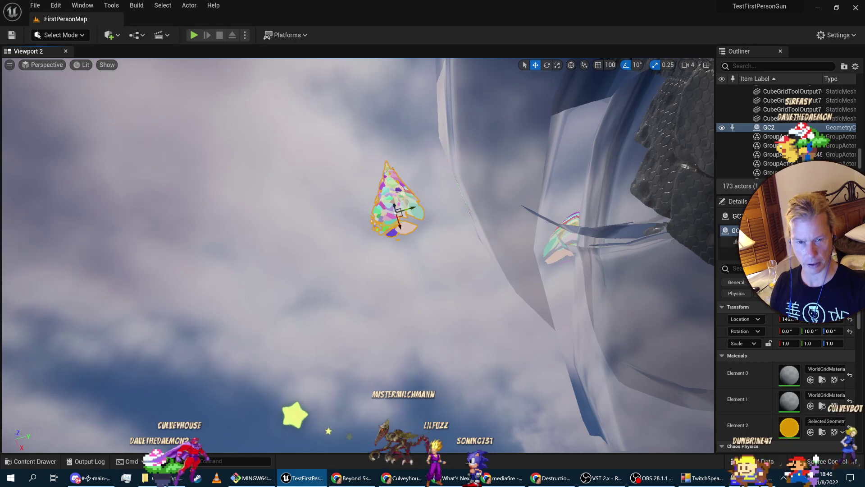
{"action": "left_click", "coordinate": [730, 242]}
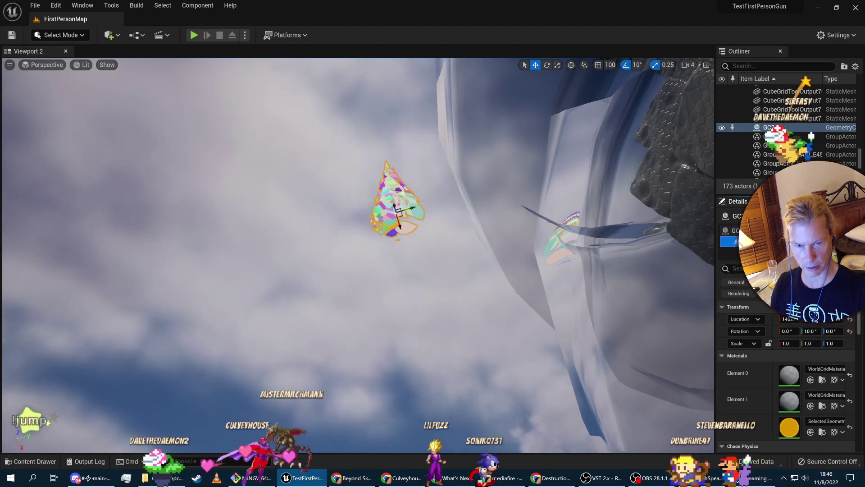
{"action": "key", "text": "f"}
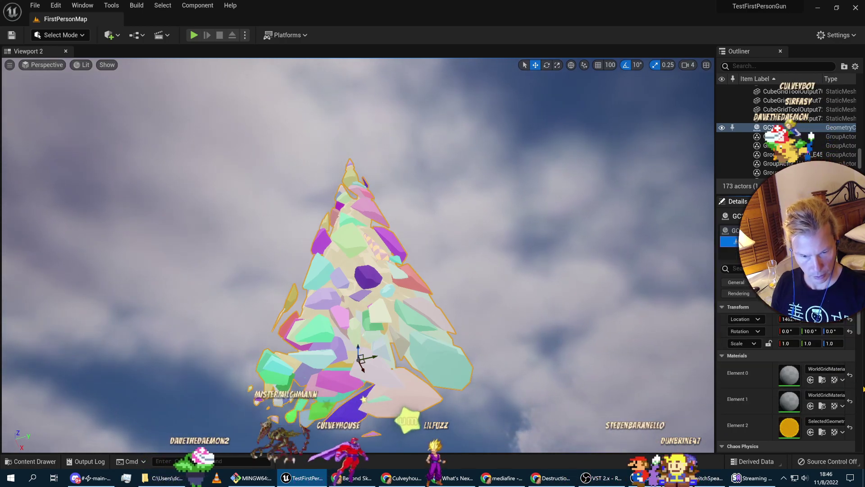
Open the SelectedGeometryMaterial assigned to GC2's Element 2, examine its node graph, and close it.
{"action": "double_click", "coordinate": [789, 427]}
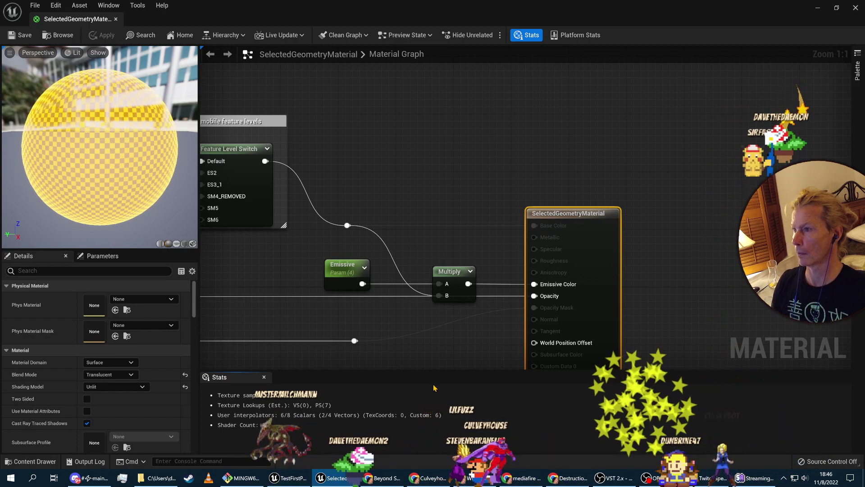
{"action": "right_click_drag", "start_coordinate": [566, 126], "coordinate": [579, 97]}
{"action": "scroll", "coordinate": [510, 206], "scroll_direction": "down", "scroll_amount": 3}
{"action": "right_click_drag", "start_coordinate": [402, 201], "coordinate": [644, 238]}
{"action": "right_click_drag", "start_coordinate": [406, 320], "coordinate": [717, 128]}
{"action": "scroll", "coordinate": [490, 287], "scroll_direction": "down", "scroll_amount": 3}
{"action": "right_click_drag", "start_coordinate": [387, 205], "coordinate": [826, 267]}
{"action": "right_click_drag", "start_coordinate": [790, 183], "coordinate": [405, 298]}
{"action": "scroll", "coordinate": [412, 291], "scroll_direction": "up", "scroll_amount": 3}
{"action": "right_click_drag", "start_coordinate": [419, 221], "coordinate": [507, 68]}
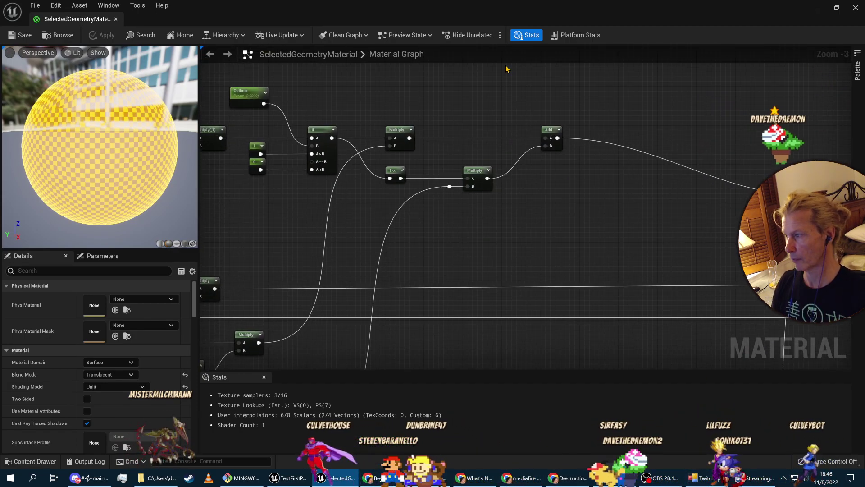
{"action": "right_click_drag", "start_coordinate": [493, 262], "coordinate": [370, 78]}
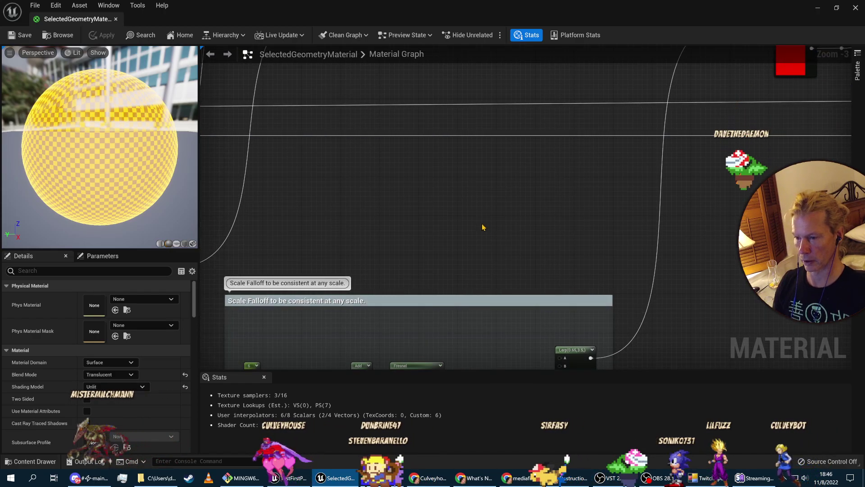
{"action": "left_click", "coordinate": [116, 19]}
Recheck the documentation's note on opening a Geometry Collection asset, and widen the editor's Outliner and Details area.
{"action": "key", "text": "alt+Tab"}
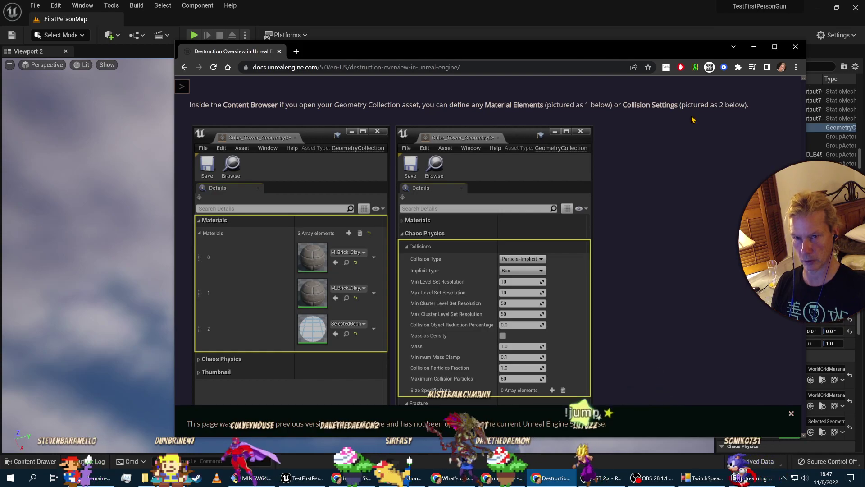
{"action": "key", "text": "alt+Tab"}
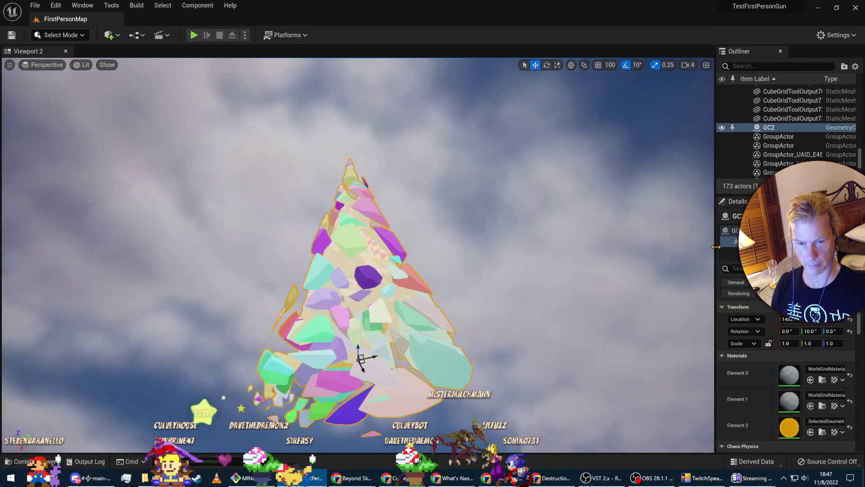
{"action": "left_click_drag", "start_coordinate": [715, 246], "coordinate": [553, 247]}
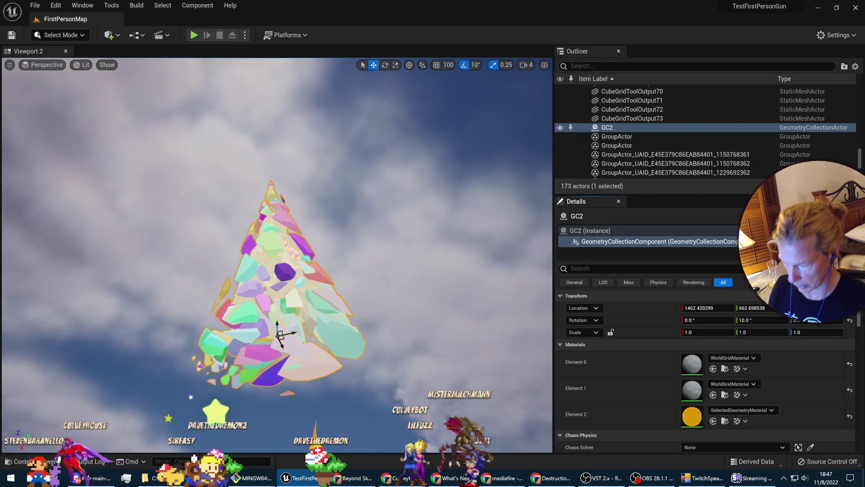
Open the GC2 geometry collection asset for editing from its actor in the level.
{"action": "key", "text": "ctrl+space"}
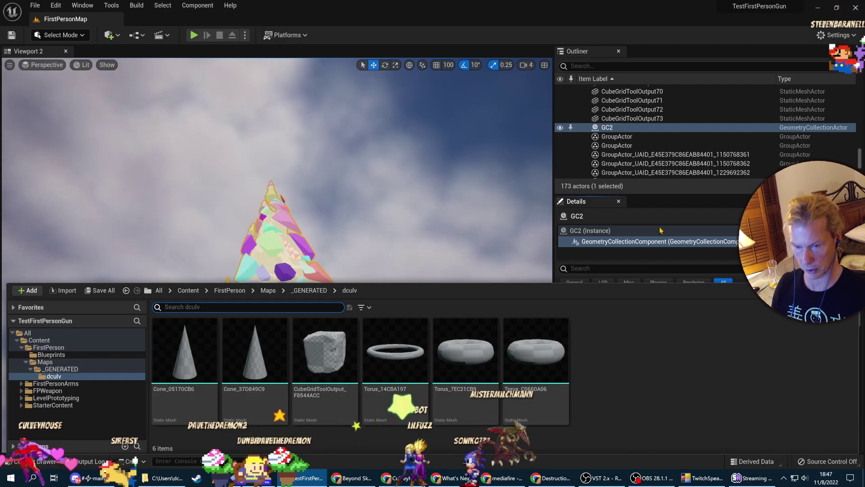
{"action": "left_click", "coordinate": [671, 241]}
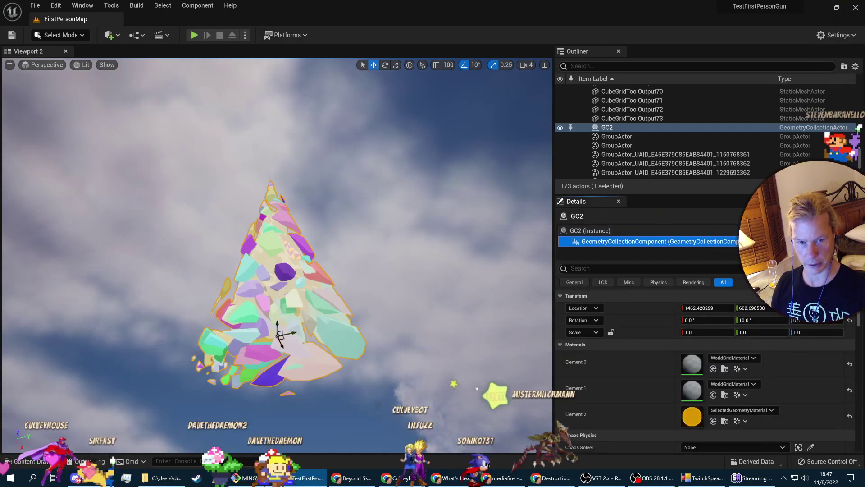
{"action": "left_click", "coordinate": [667, 231]}
{"action": "left_click", "coordinate": [696, 128]}
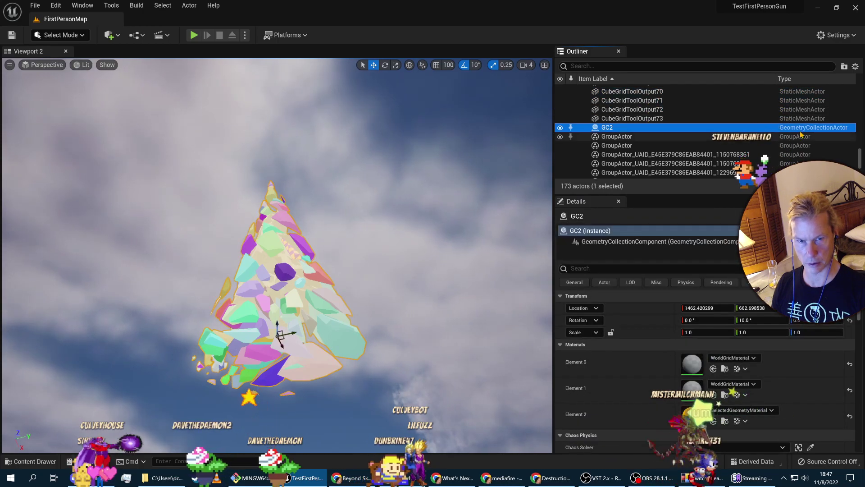
{"action": "right_click", "coordinate": [803, 129]}
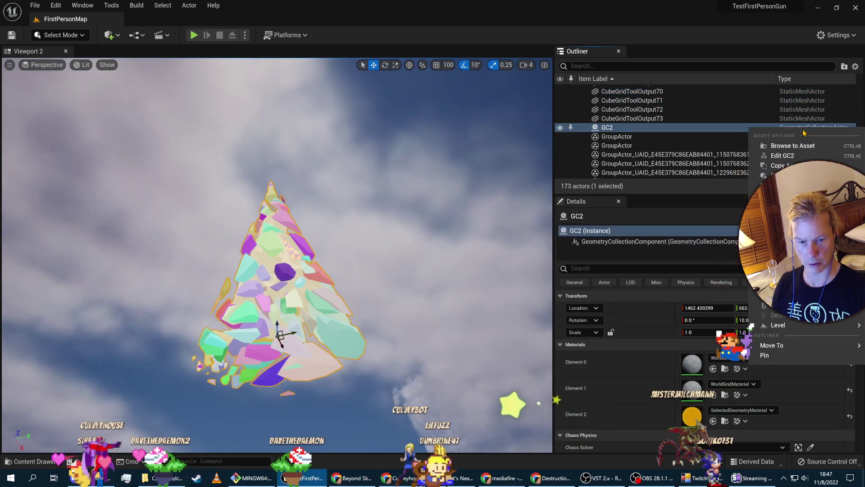
{"action": "left_click", "coordinate": [783, 156]}
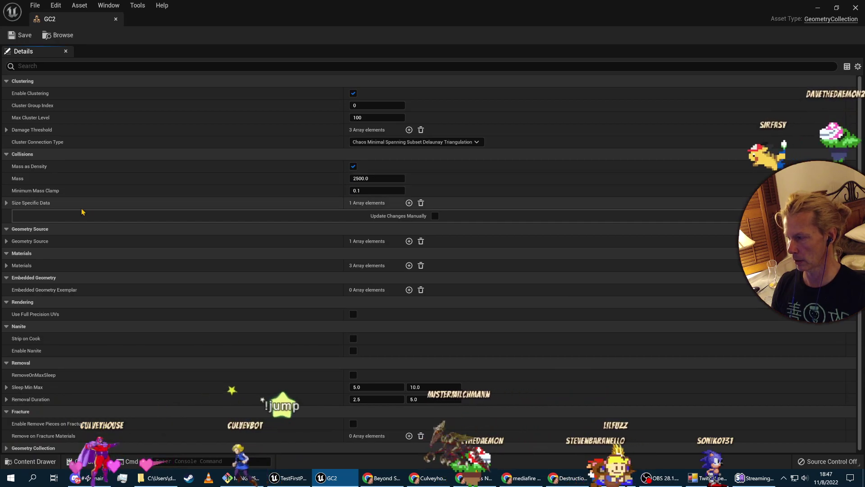
Compare GC2's material and collision properties with the documentation's illustrations, and close the asset editor.
{"action": "key", "text": "alt+Tab"}
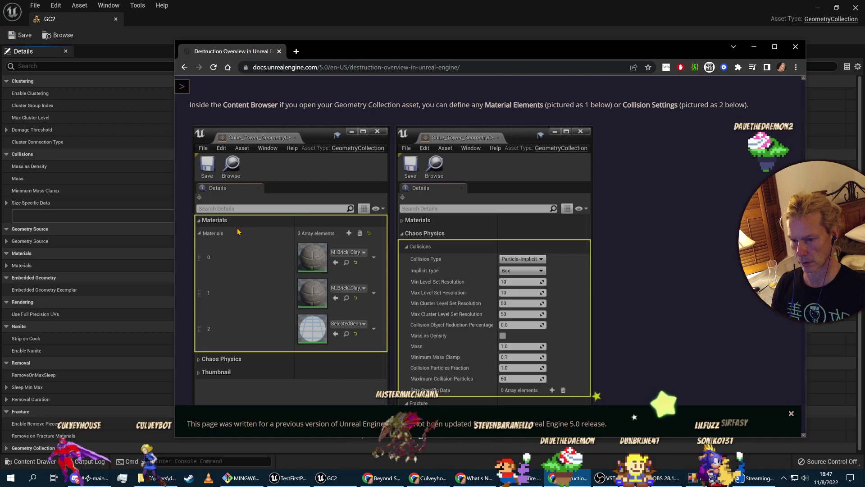
{"action": "key", "text": "alt+Tab"}
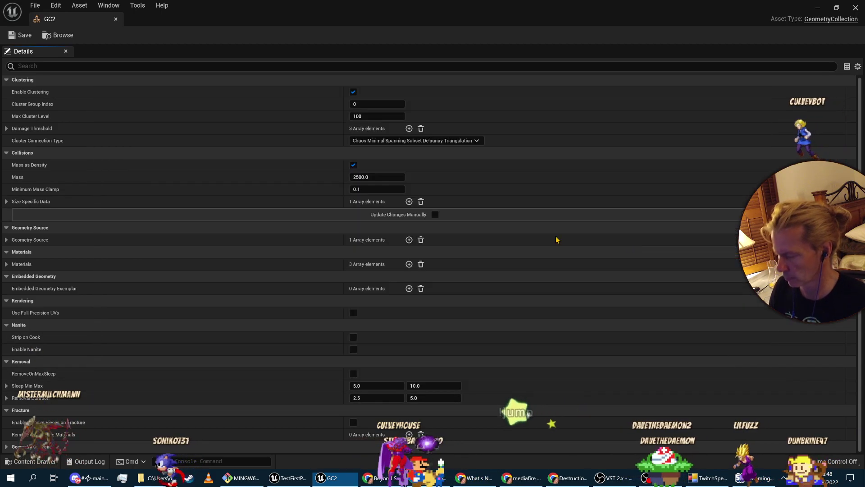
{"action": "key", "text": "alt+Tab"}
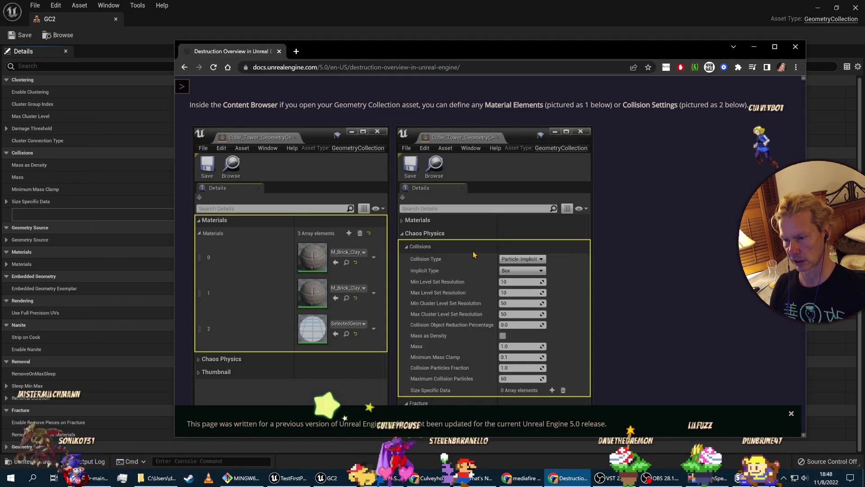
{"action": "left_click", "coordinate": [73, 155]}
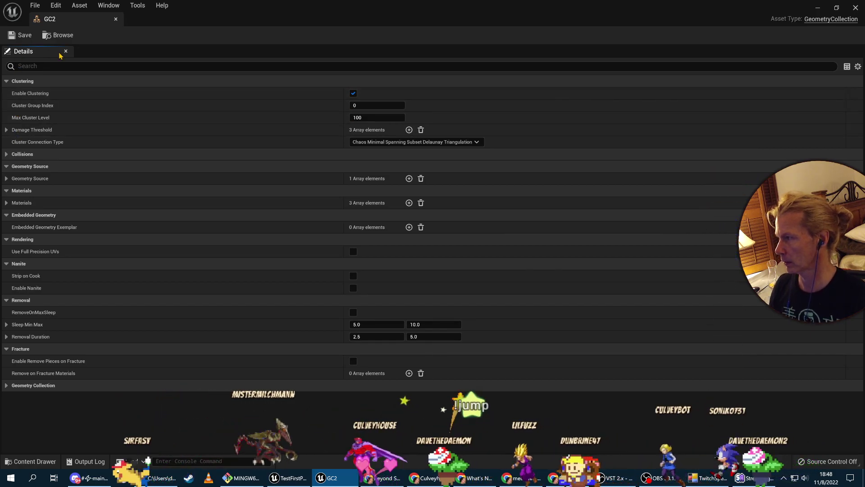
{"action": "left_click", "coordinate": [116, 19]}
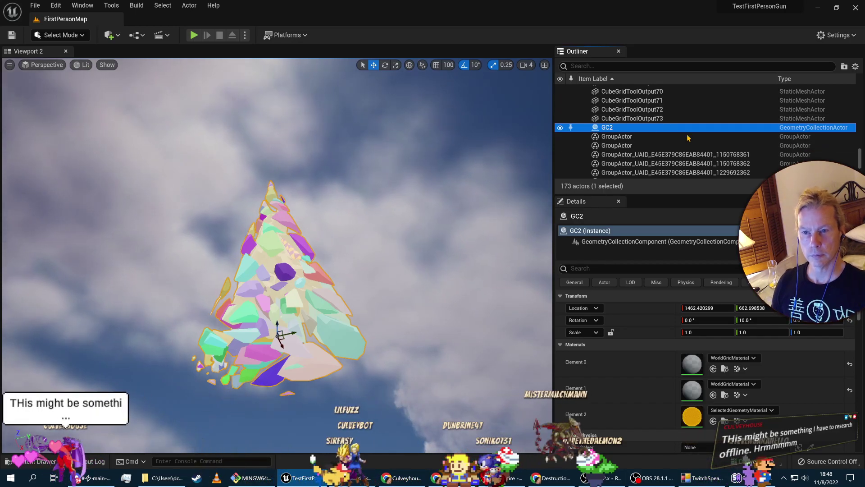
Browse the level's actors up to the Lighting folder and inspect ExponentialHeightFog, VolumetricCloud, SM_SkySphere and SkyLight.
{"action": "left_click", "coordinate": [295, 263]}
{"action": "left_click", "coordinate": [284, 245]}
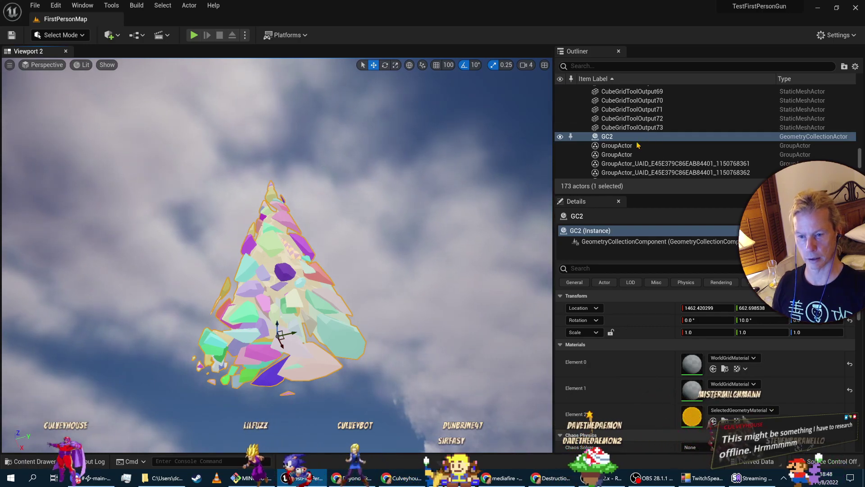
{"action": "scroll", "coordinate": [676, 152], "scroll_direction": "up", "scroll_amount": 5}
{"action": "scroll", "coordinate": [684, 155], "scroll_direction": "up", "scroll_amount": 10}
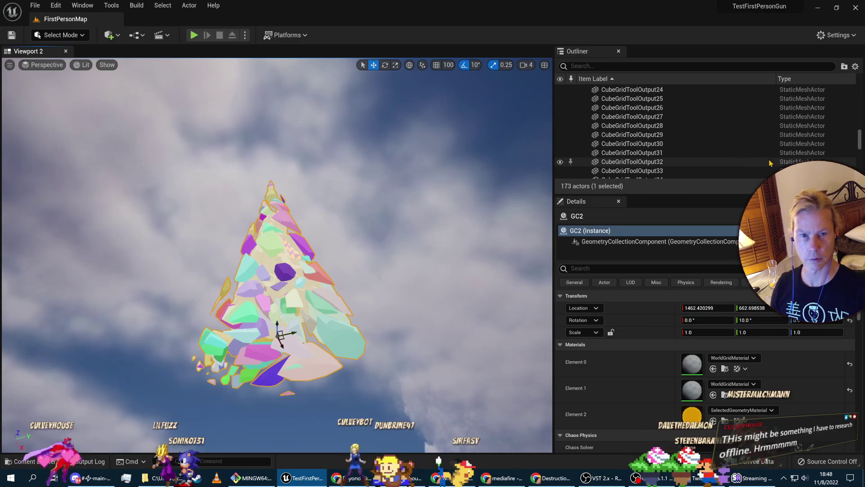
{"action": "left_click_drag", "start_coordinate": [859, 141], "coordinate": [861, 114]}
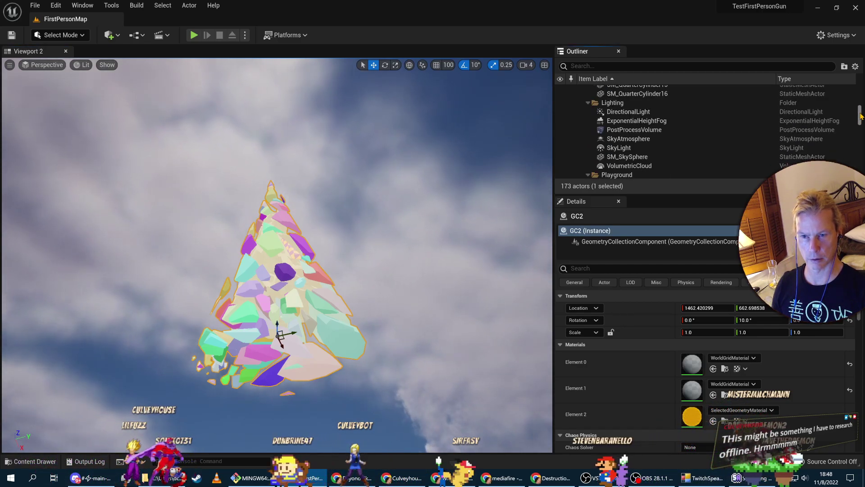
{"action": "left_click", "coordinate": [630, 130]}
{"action": "left_click", "coordinate": [638, 122]}
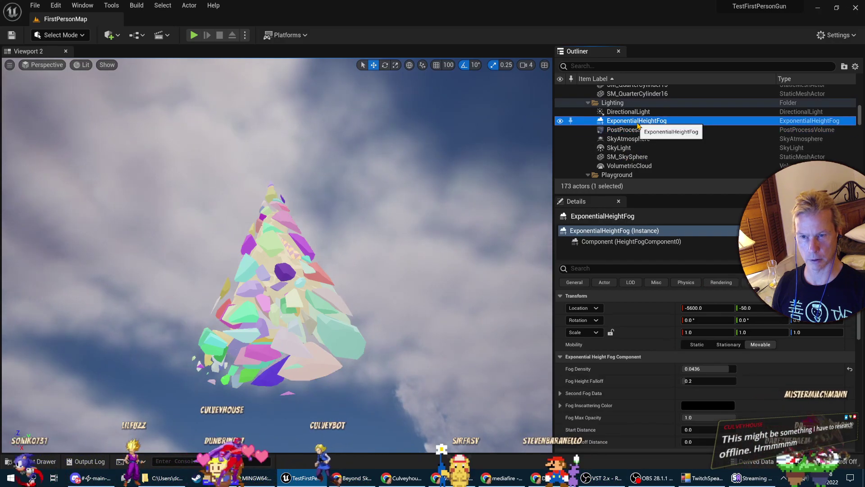
{"action": "left_click", "coordinate": [626, 166]}
{"action": "left_click", "coordinate": [631, 156]}
{"action": "left_click", "coordinate": [626, 147]}
Inspect the static mesh actors in the Block04 folder, including SM_Cube8, and look through the neighbouring block folders.
{"action": "scroll", "coordinate": [650, 149], "scroll_direction": "up", "scroll_amount": 2}
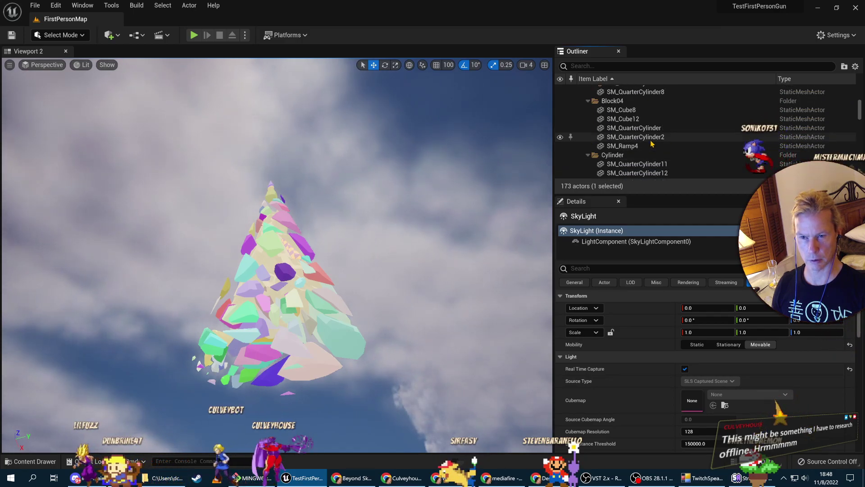
{"action": "left_click", "coordinate": [639, 137]}
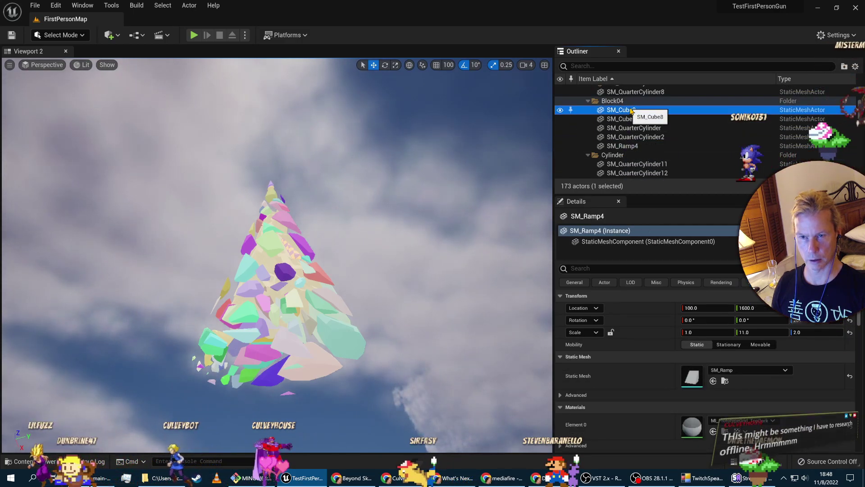
{"action": "scroll", "coordinate": [662, 164], "scroll_direction": "up", "scroll_amount": 5}
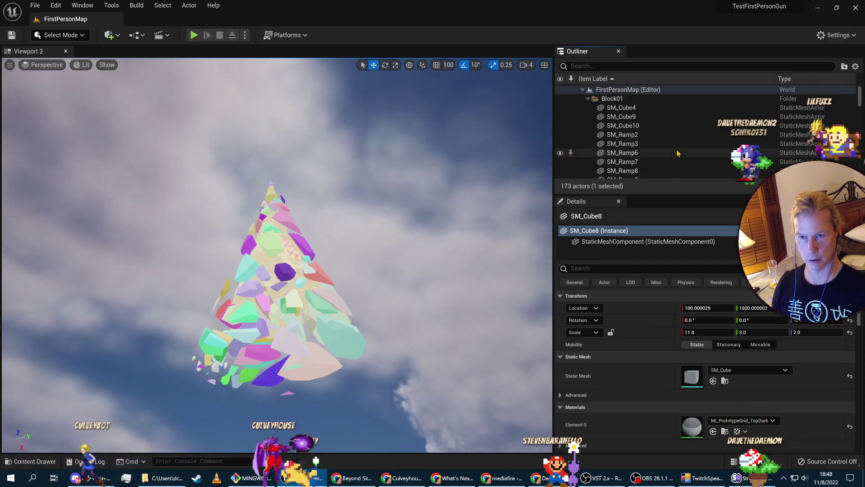
{"action": "scroll", "coordinate": [657, 151], "scroll_direction": "down", "scroll_amount": 5}
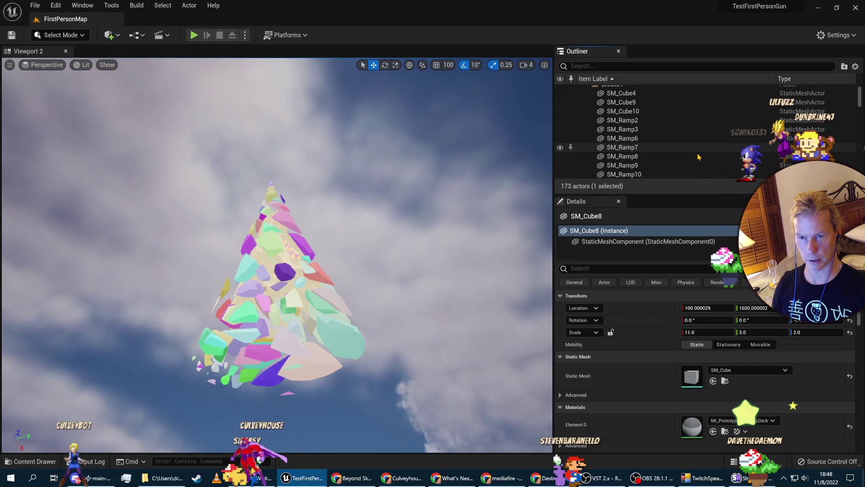
{"action": "scroll", "coordinate": [697, 157], "scroll_direction": "down", "scroll_amount": 5}
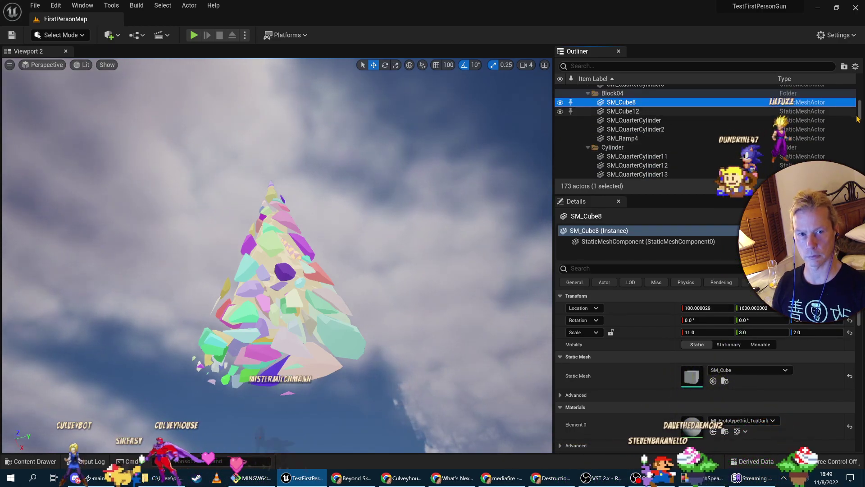
Select the SM_ChamferCube4_GeometryCollection actor, locate its Element 2 material in the content folders, and open it for a brief look.
{"action": "scroll", "coordinate": [847, 109], "scroll_direction": "down", "scroll_amount": 10}
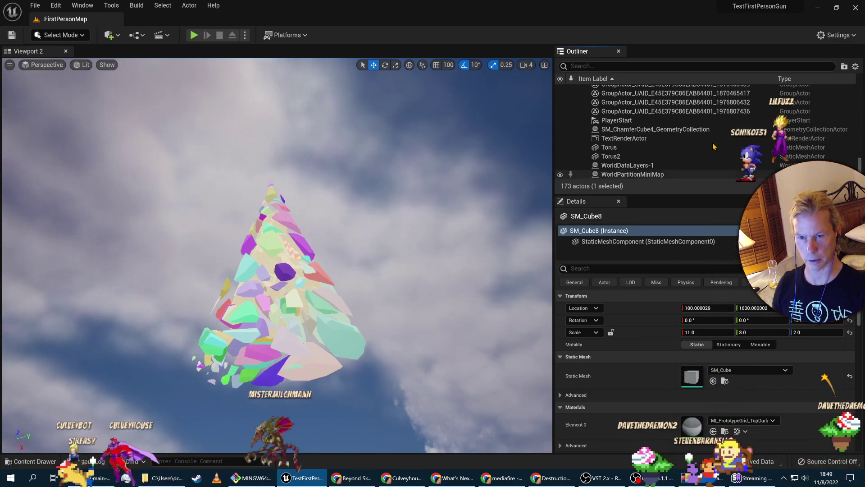
{"action": "scroll", "coordinate": [667, 175], "scroll_direction": "up", "scroll_amount": 2}
{"action": "left_click", "coordinate": [668, 173]}
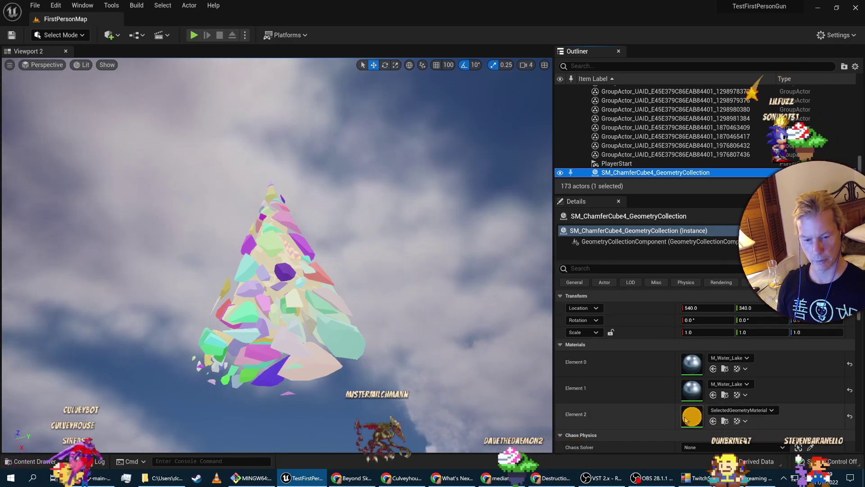
{"action": "left_click", "coordinate": [725, 421]}
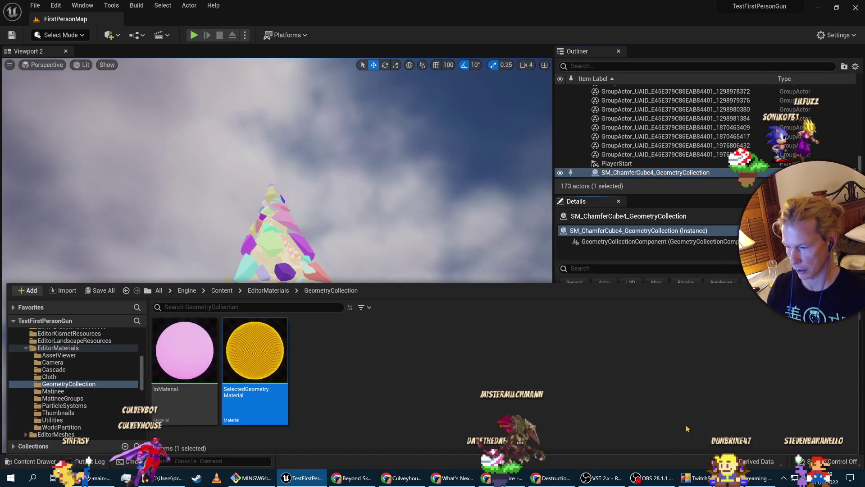
{"action": "double_click", "coordinate": [254, 353]}
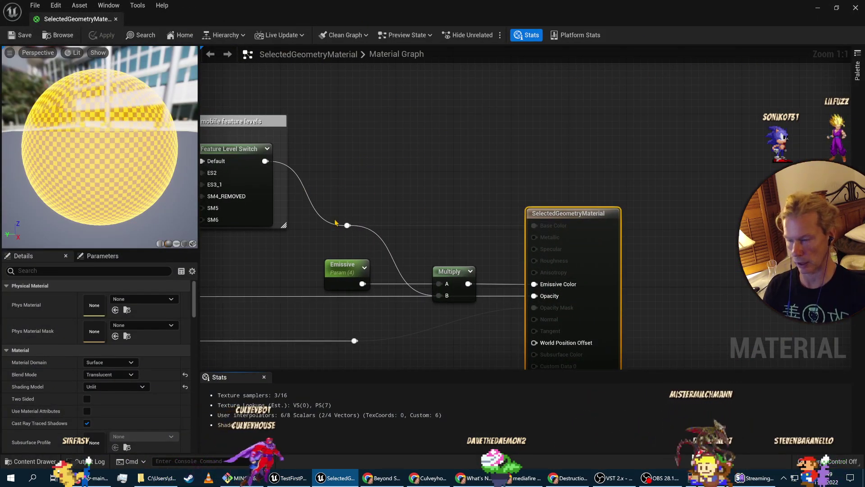
{"action": "left_click", "coordinate": [116, 20]}
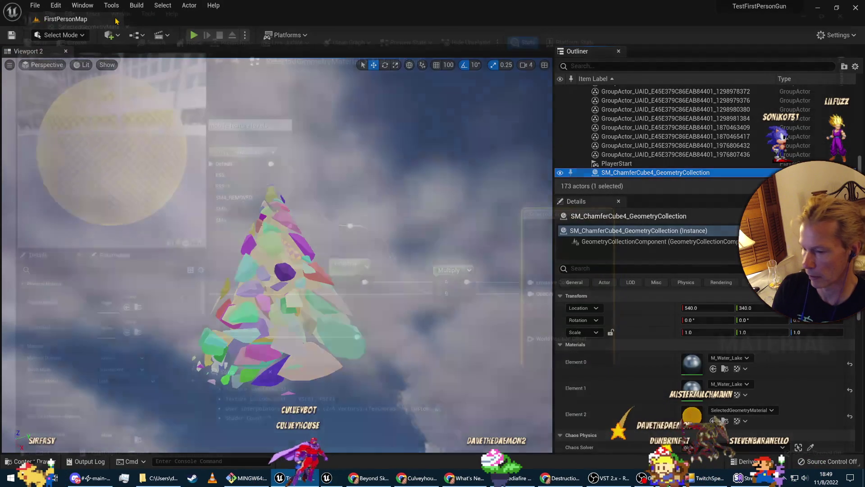
Check the GeometryCollection materials folder and the Chaos Solver options available for SM_ChamferCube4_GeometryCollection.
{"action": "left_click", "coordinate": [32, 461]}
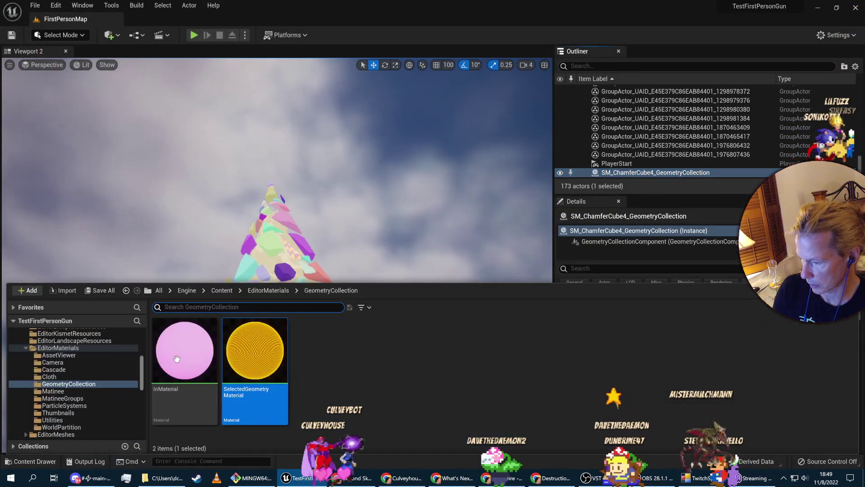
{"action": "left_click", "coordinate": [626, 253]}
{"action": "scroll", "coordinate": [721, 361], "scroll_direction": "down", "scroll_amount": 3}
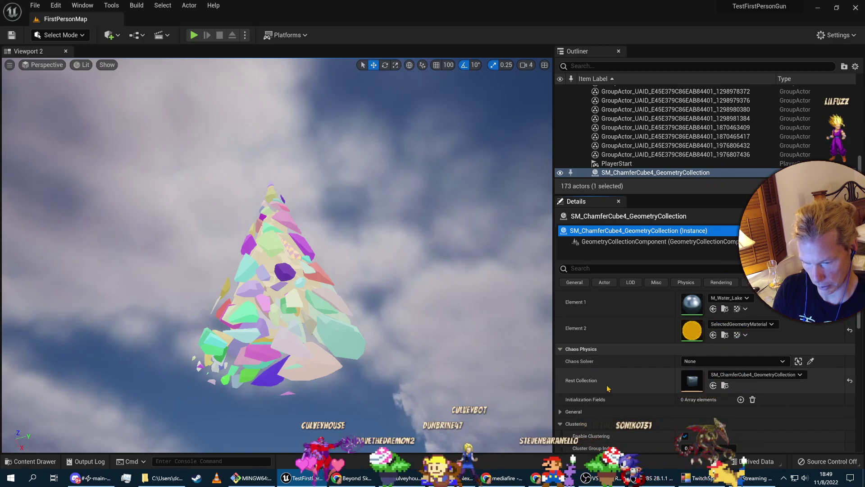
{"action": "left_click", "coordinate": [733, 361]}
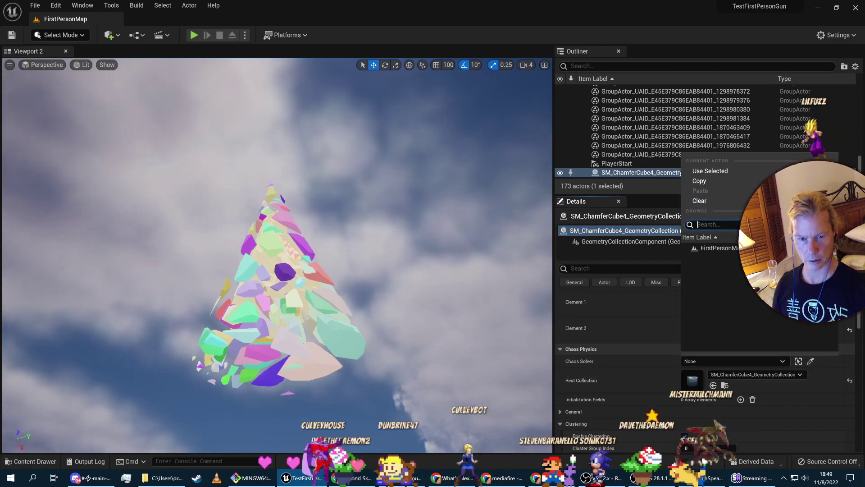
{"action": "left_click", "coordinate": [633, 380]}
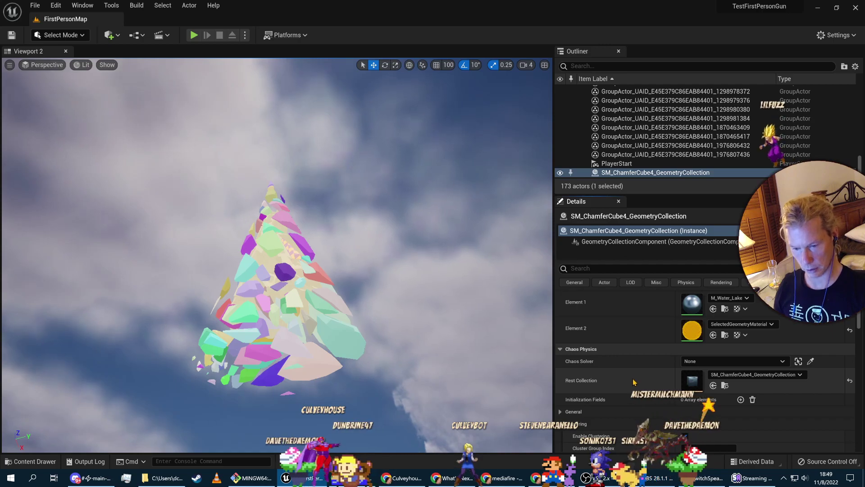
Select the GC2 cone and examine its clustering, damage threshold, initial velocity, physics and collision properties.
{"action": "left_click", "coordinate": [333, 318]}
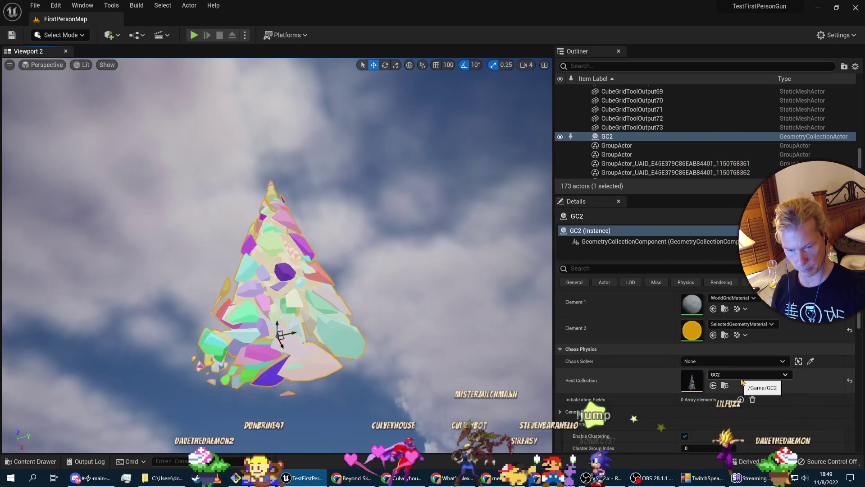
{"action": "scroll", "coordinate": [774, 396], "scroll_direction": "down", "scroll_amount": 4}
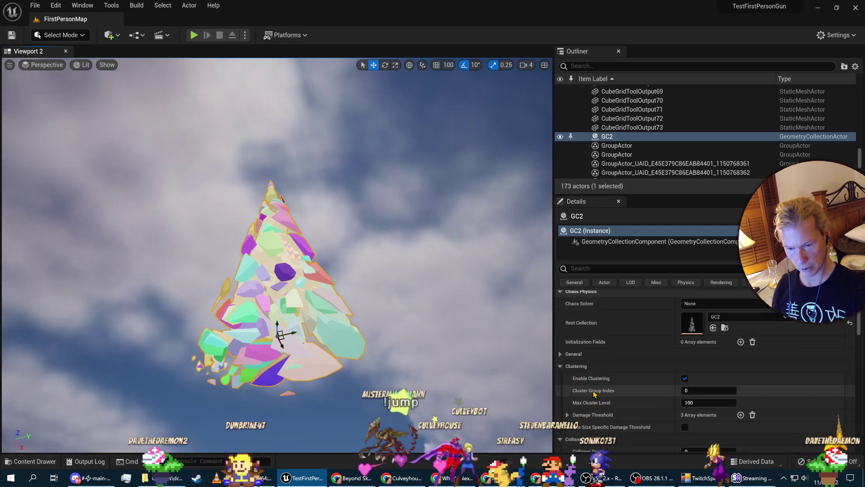
{"action": "scroll", "coordinate": [666, 374], "scroll_direction": "down", "scroll_amount": 4}
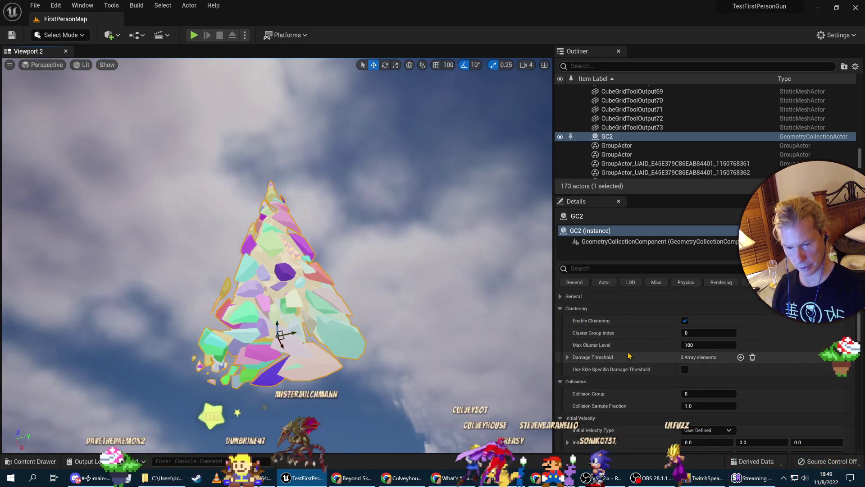
{"action": "left_click", "coordinate": [567, 356]}
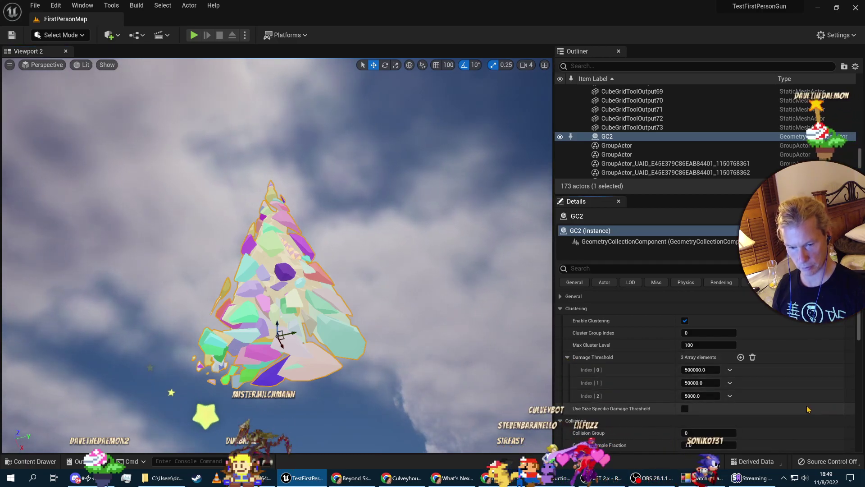
{"action": "scroll", "coordinate": [765, 406], "scroll_direction": "down", "scroll_amount": 4}
{"action": "scroll", "coordinate": [784, 392], "scroll_direction": "down", "scroll_amount": 4}
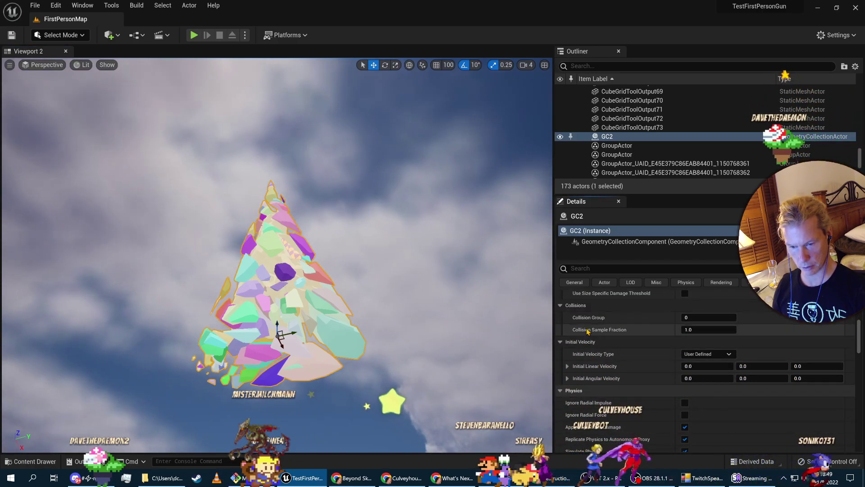
{"action": "scroll", "coordinate": [777, 374], "scroll_direction": "down", "scroll_amount": 5}
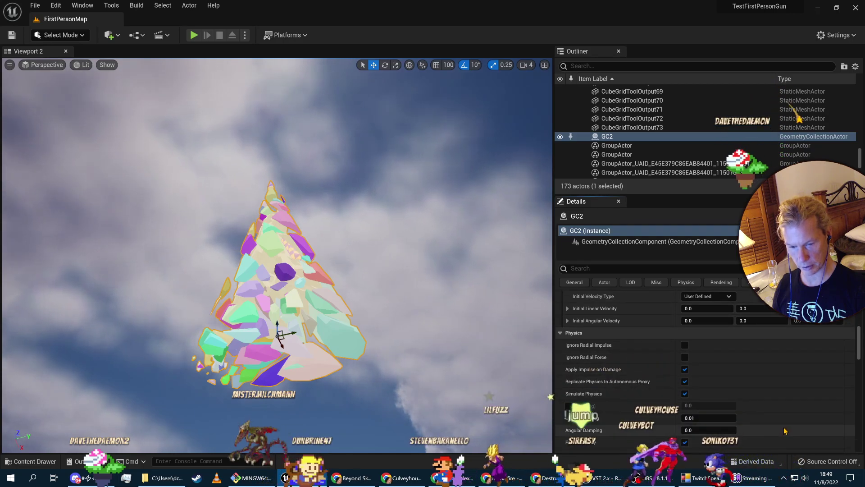
{"action": "scroll", "coordinate": [784, 430], "scroll_direction": "down", "scroll_amount": 8}
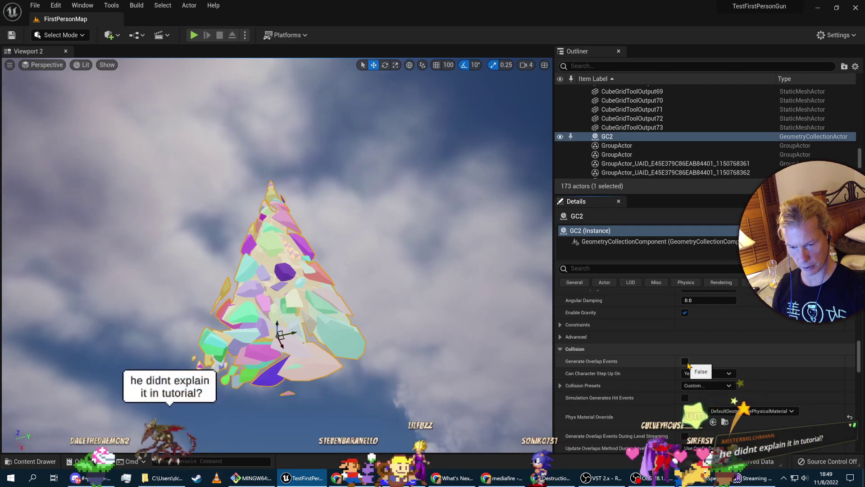
Enable Generate Overlap Events on GC2, set its collision preset to BlockAll, and save the level.
{"action": "left_click", "coordinate": [685, 361]}
{"action": "left_click", "coordinate": [707, 385]}
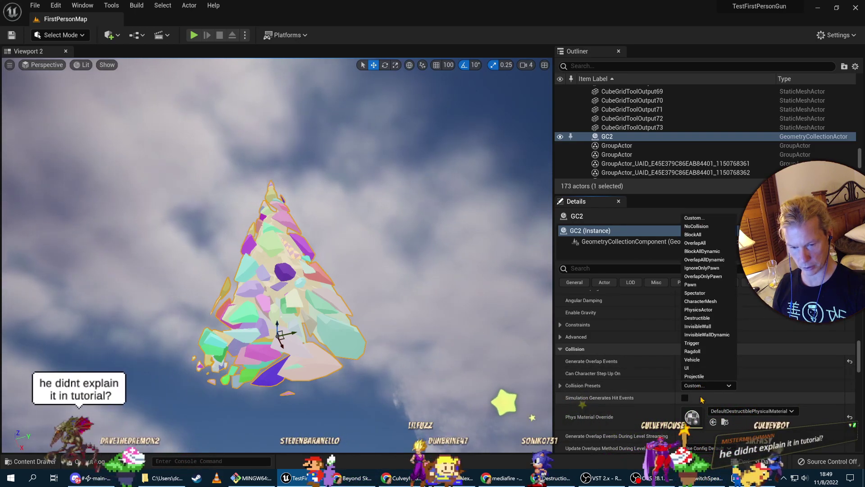
{"action": "left_click", "coordinate": [698, 235]}
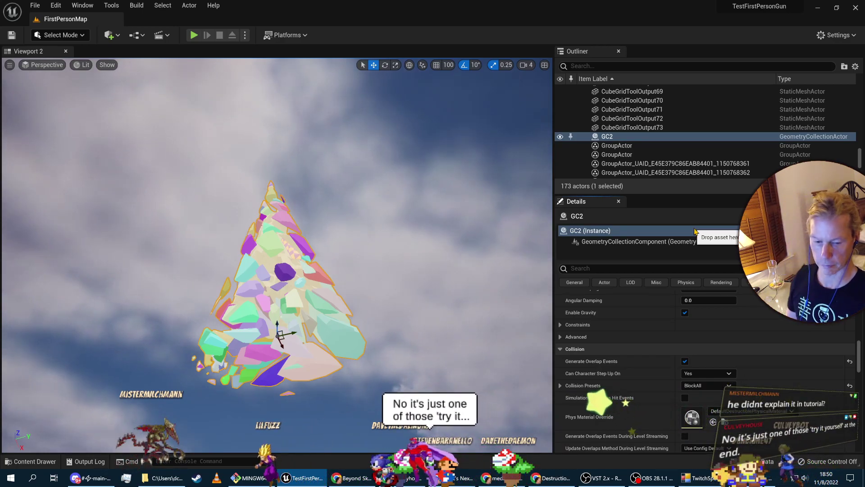
{"action": "scroll", "coordinate": [635, 308], "scroll_direction": "down", "scroll_amount": 5}
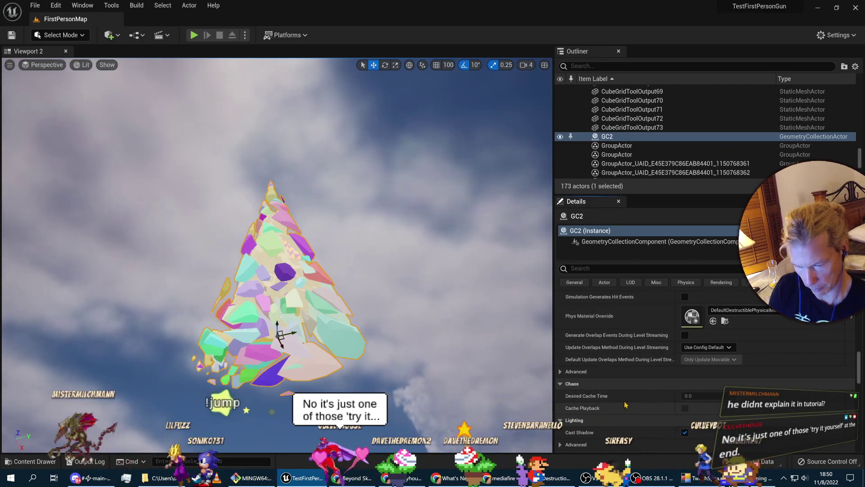
{"action": "scroll", "coordinate": [630, 401], "scroll_direction": "down", "scroll_amount": 3}
{"action": "scroll", "coordinate": [645, 391], "scroll_direction": "down", "scroll_amount": 3}
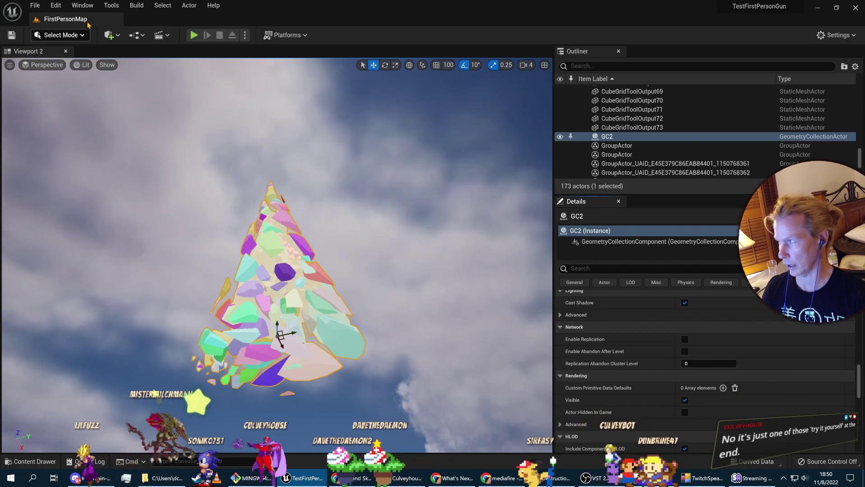
{"action": "left_click", "coordinate": [34, 6]}
{"action": "left_click", "coordinate": [45, 87]}
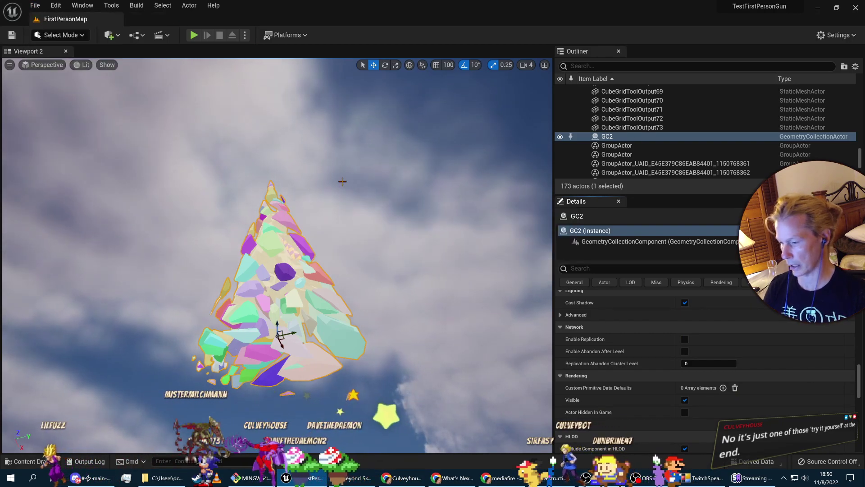
Play-test the level, collect the rifle, and examine the GC2 cone's shards on the floor before stopping play.
{"action": "right_click_drag", "start_coordinate": [277, 254], "coordinate": [405, 158]}
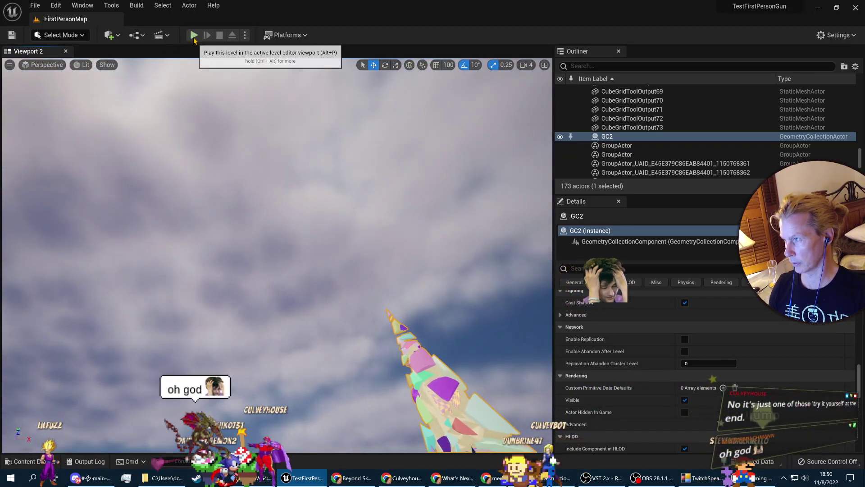
{"action": "left_click", "coordinate": [194, 35]}
{"action": "left_click", "coordinate": [385, 277]}
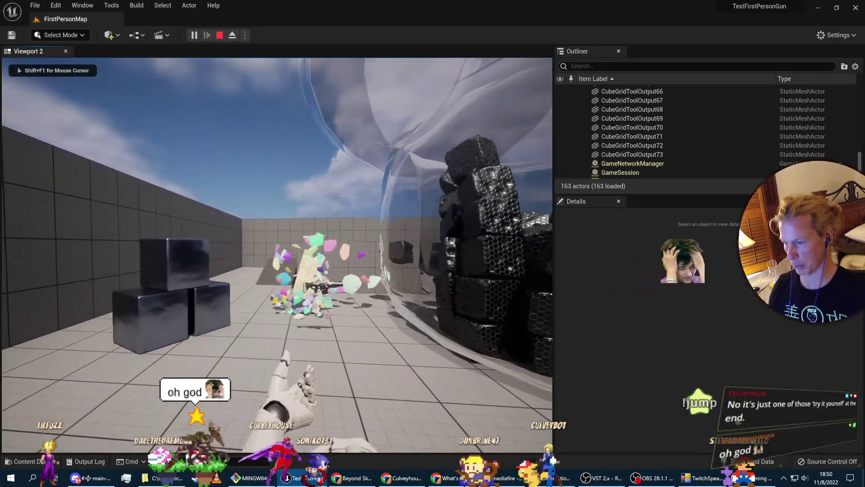
{"action": "key", "text": "w"}
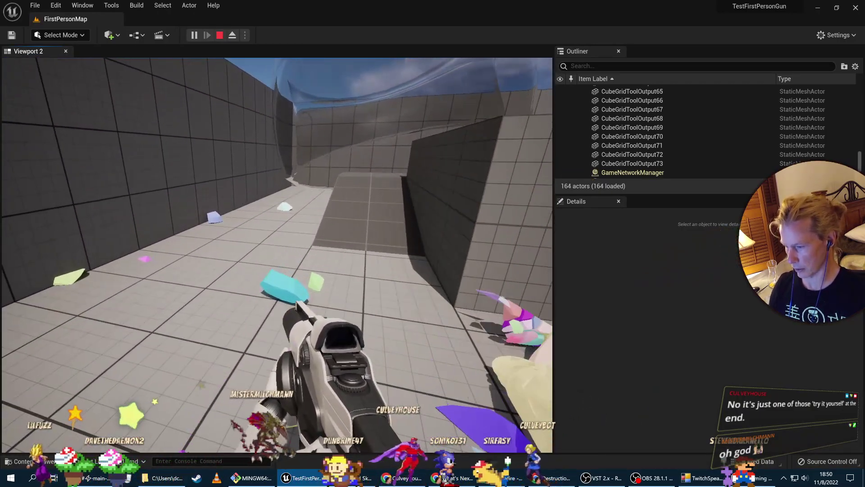
{"action": "key", "text": "Escape"}
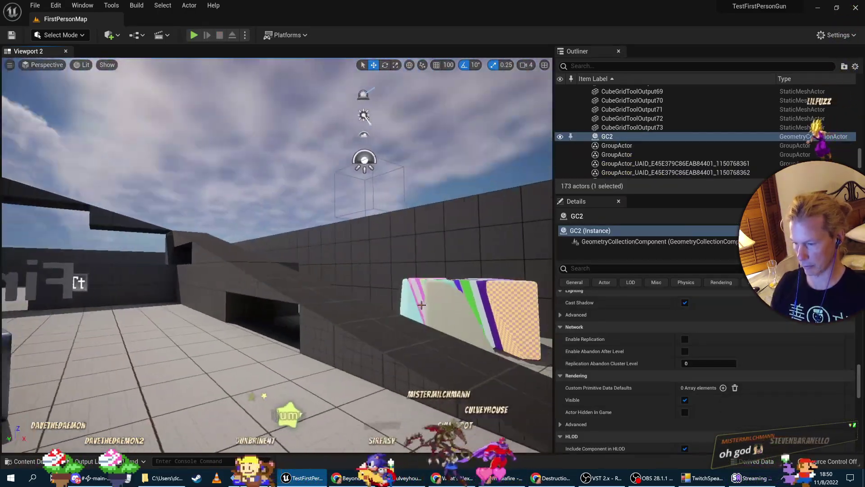
Select SM_ChamferCube4_GeometryCollection beside the ramp and raise it vertically, high above the arena walls.
{"action": "left_click_drag", "start_coordinate": [422, 305], "coordinate": [397, 301]}
{"action": "left_click", "coordinate": [451, 292]}
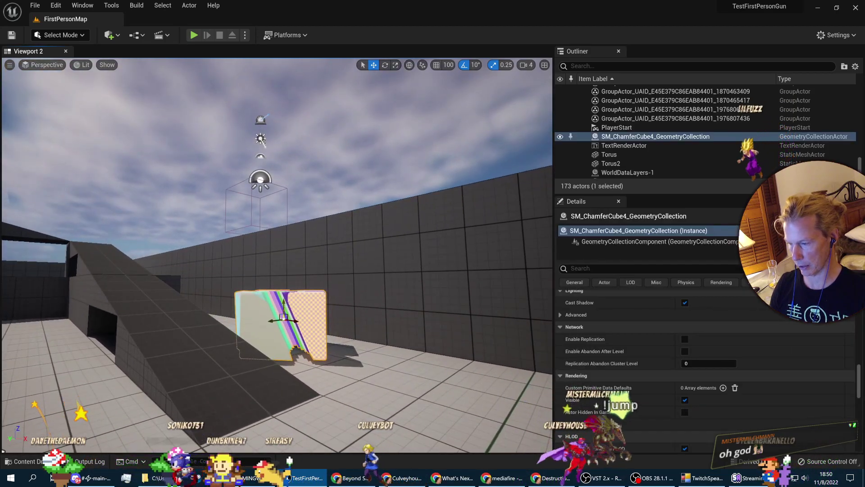
{"action": "left_click_drag", "start_coordinate": [283, 302], "coordinate": [283, 68]}
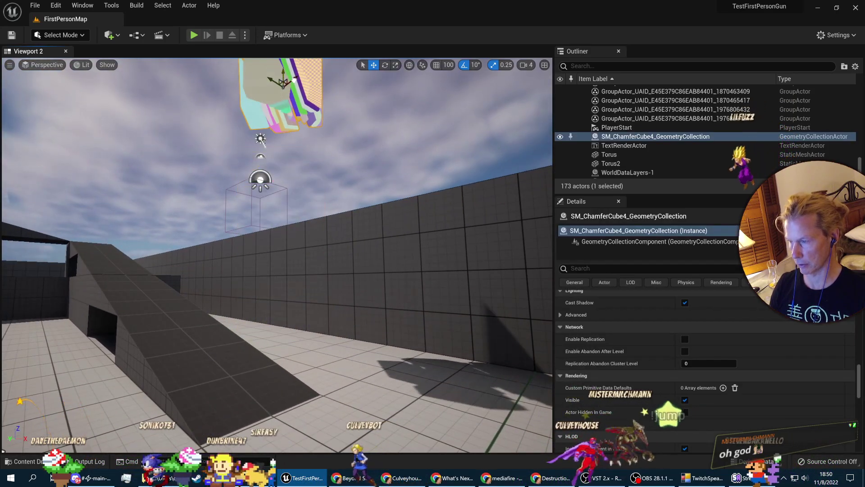
Play-test the level with the raised cube collection, walk around to examine the fallen pieces, and stop play.
{"action": "left_click", "coordinate": [194, 35]}
{"action": "left_click", "coordinate": [405, 235]}
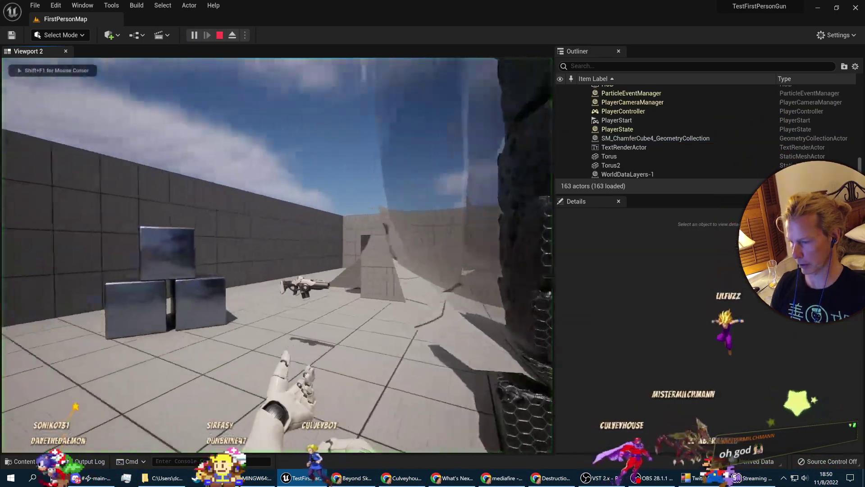
{"action": "key", "text": "w"}
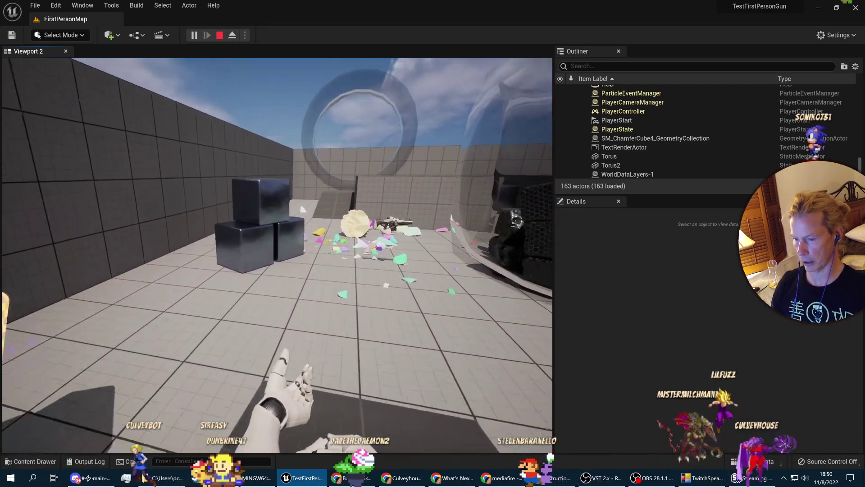
{"action": "key", "text": "s"}
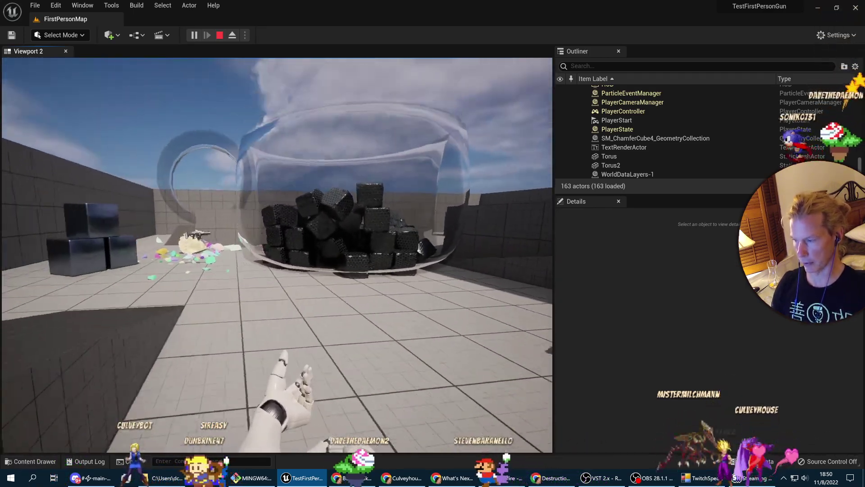
{"action": "key", "text": "Escape"}
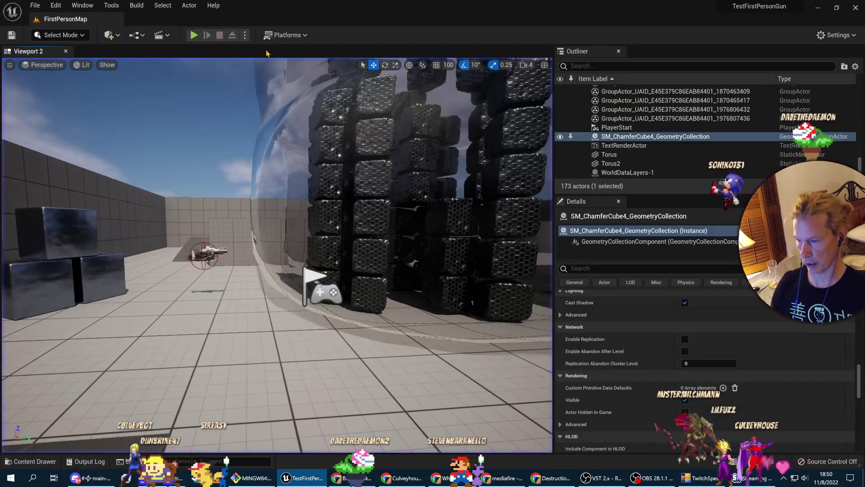
Inspect the floating cone up close, then replay the level to examine its large fragments and shards near the stacked cubes.
{"action": "left_click", "coordinate": [307, 239]}
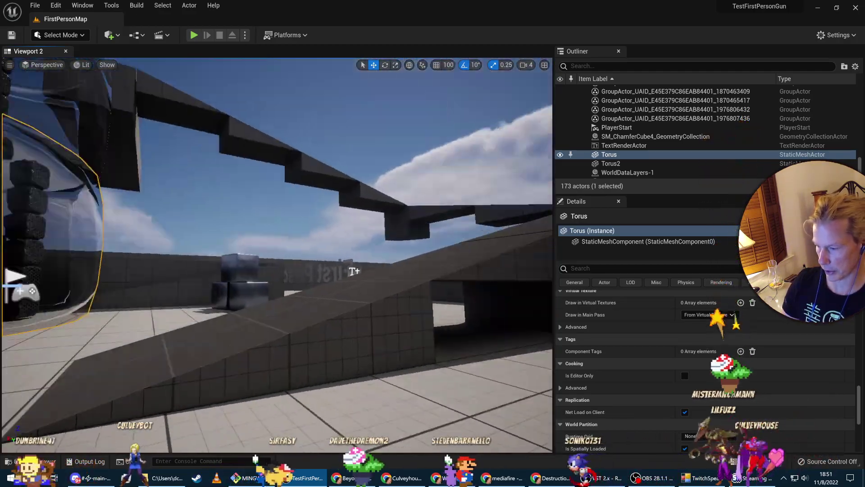
{"action": "right_click_drag", "start_coordinate": [306, 239], "coordinate": [180, 250]}
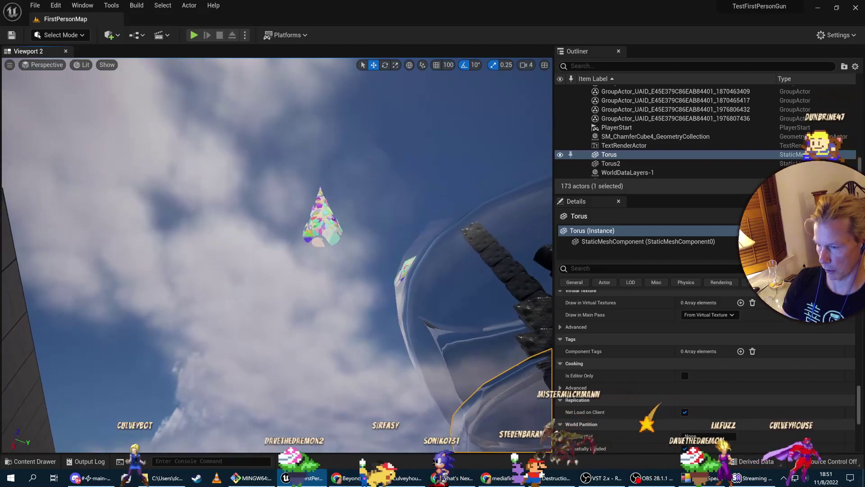
{"action": "right_click_drag", "start_coordinate": [181, 250], "coordinate": [160, 291]}
{"action": "right_click_drag", "start_coordinate": [345, 277], "coordinate": [406, 288]}
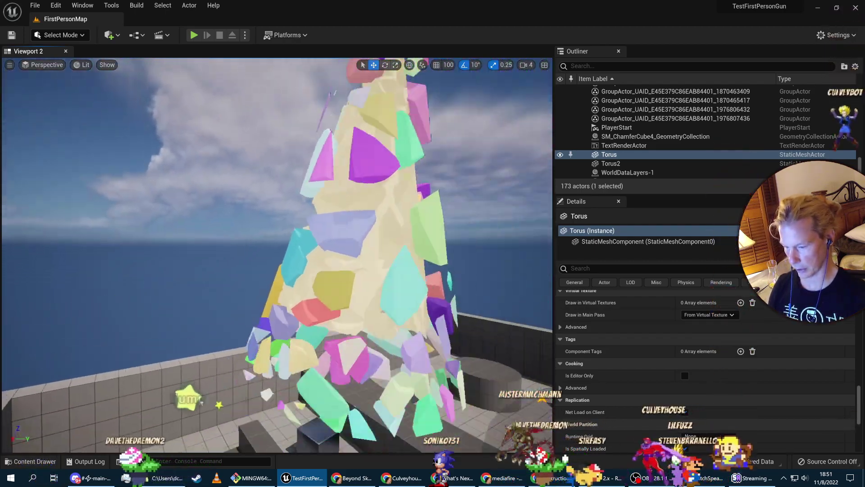
{"action": "left_click", "coordinate": [194, 35]}
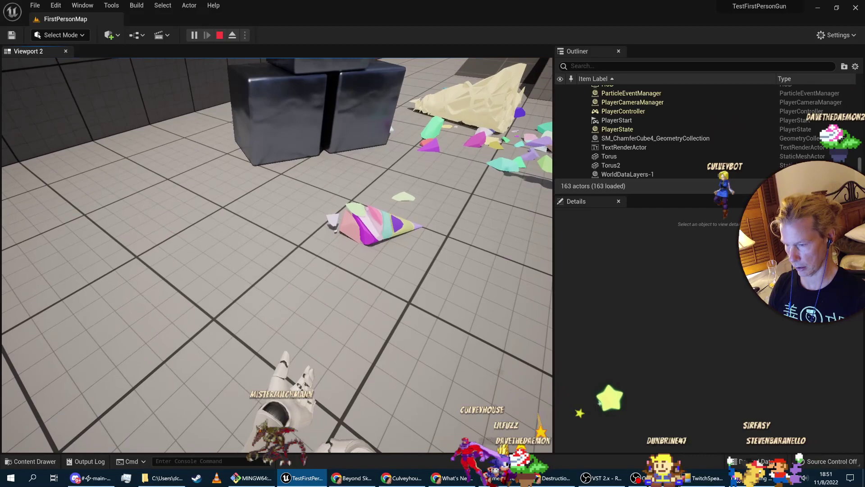
{"action": "key", "text": "w"}
{"action": "key", "text": "d"}
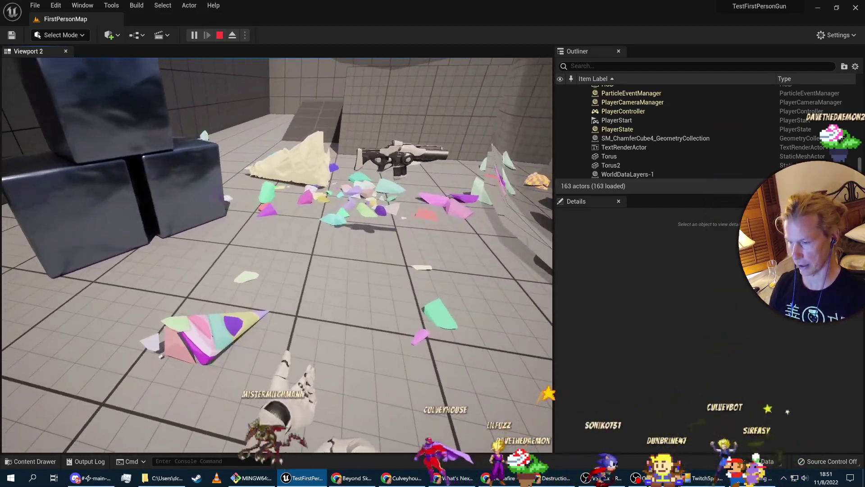
{"action": "key", "text": "w"}
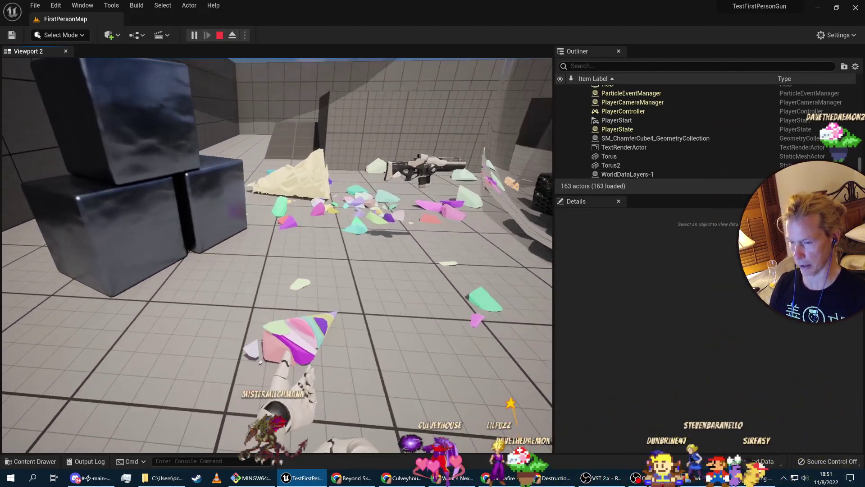
{"action": "key", "text": "Escape"}
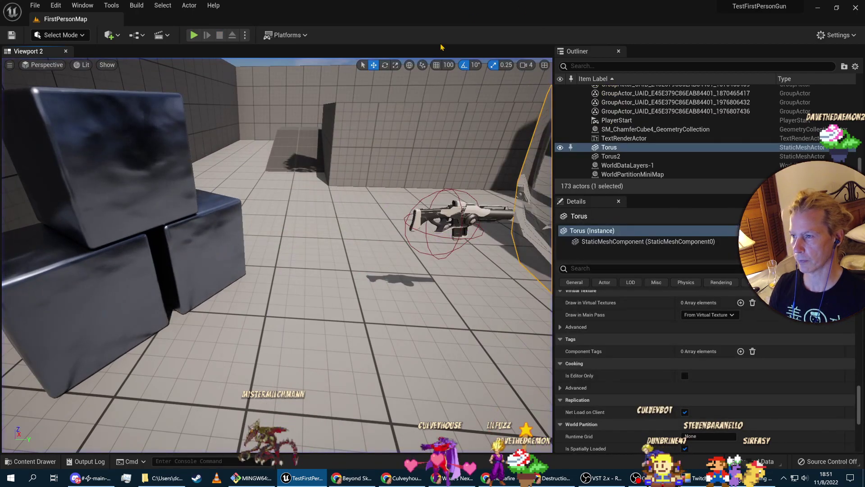
Select the GC2 cone floating in the sky and set its Max Cluster Level to 10.
{"action": "right_click_drag", "start_coordinate": [360, 180], "coordinate": [360, 72]}
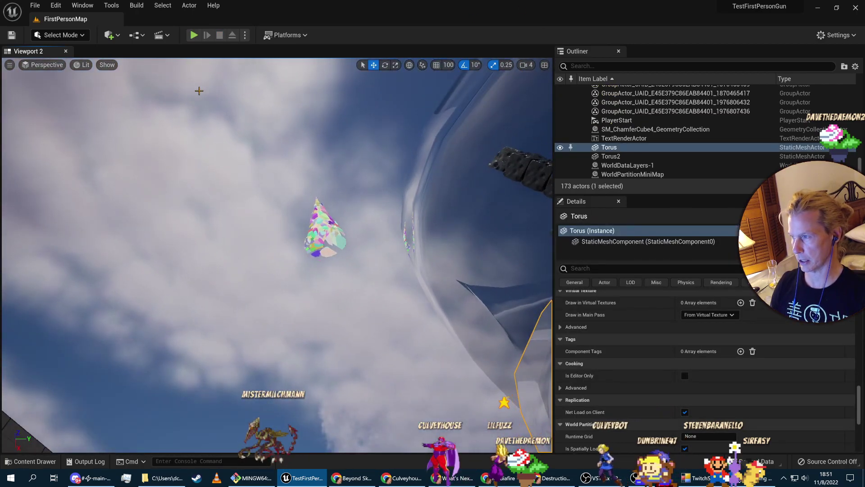
{"action": "left_click", "coordinate": [328, 236]}
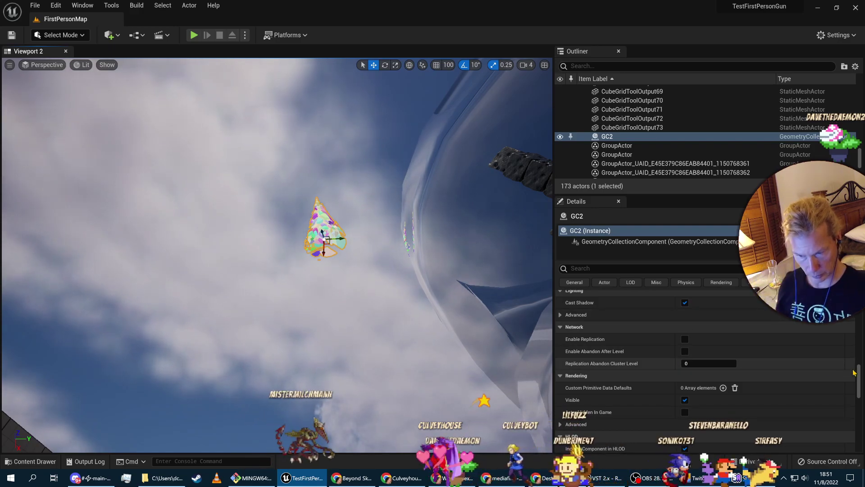
{"action": "mouse_move", "coordinate": [859, 374]}
{"action": "left_mouse_down"}
{"action": "mouse_move", "coordinate": [859, 390]}
{"action": "mouse_move", "coordinate": [858, 364]}
{"action": "left_mouse_up"}
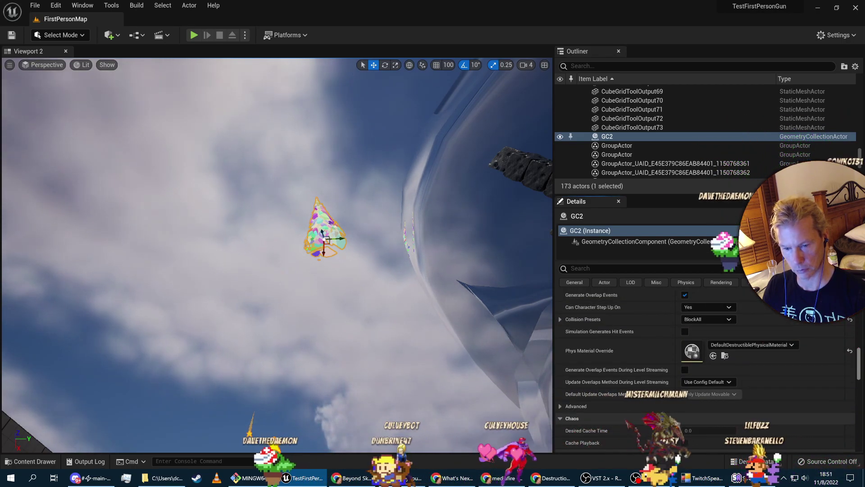
{"action": "left_click_drag", "start_coordinate": [858, 363], "coordinate": [859, 332]}
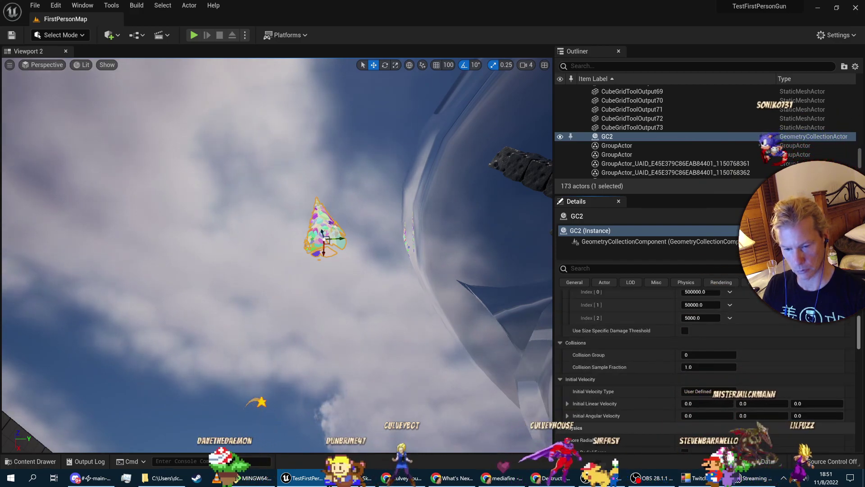
{"action": "scroll", "coordinate": [632, 365], "scroll_direction": "up", "scroll_amount": 5}
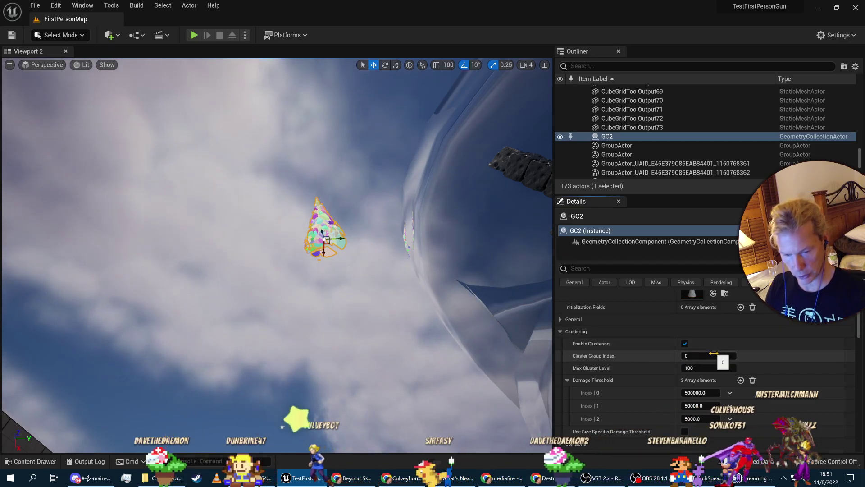
{"action": "left_click", "coordinate": [689, 368]}
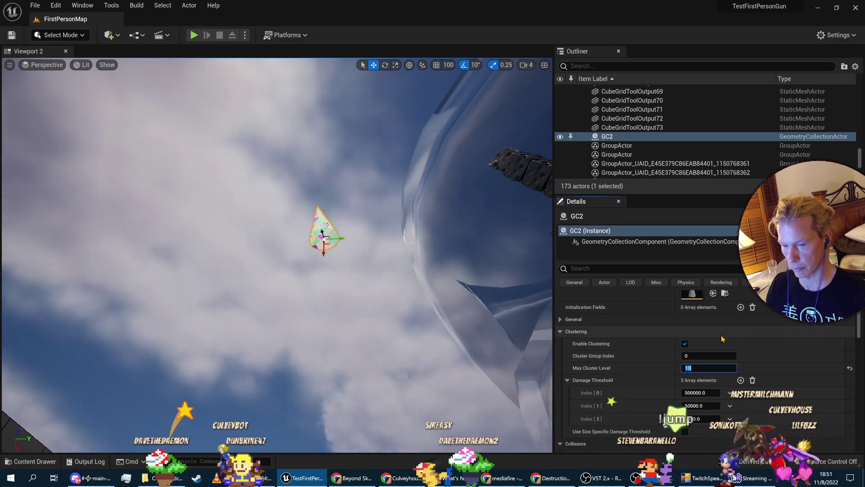
Enable GC2's mass override in the Physics settings and set the mass to 30 kg.
{"action": "scroll", "coordinate": [797, 400], "scroll_direction": "down", "scroll_amount": 5}
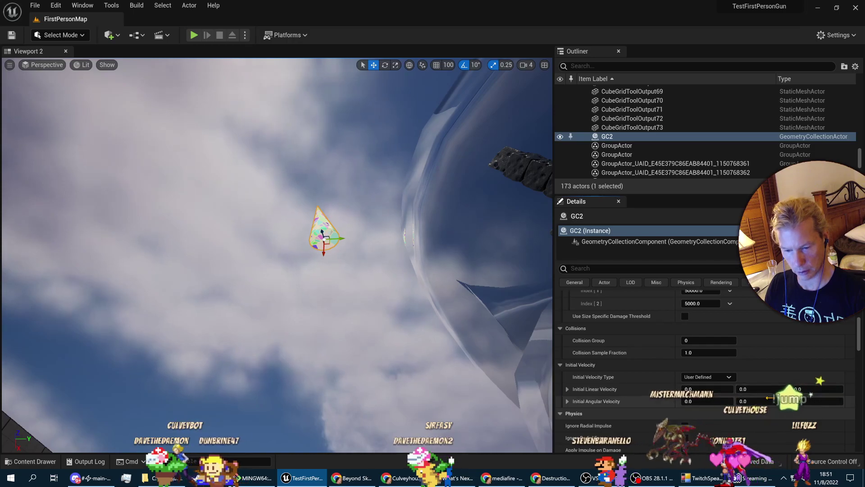
{"action": "scroll", "coordinate": [724, 400], "scroll_direction": "down", "scroll_amount": 2}
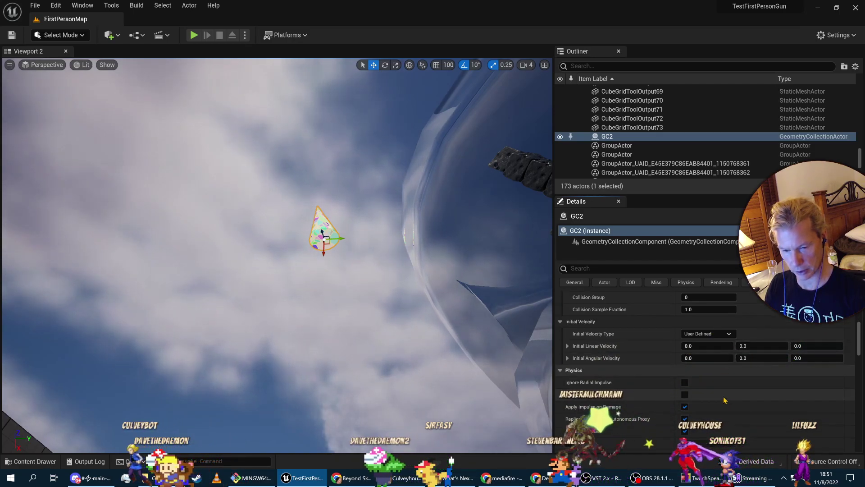
{"action": "scroll", "coordinate": [721, 400], "scroll_direction": "down", "scroll_amount": 5}
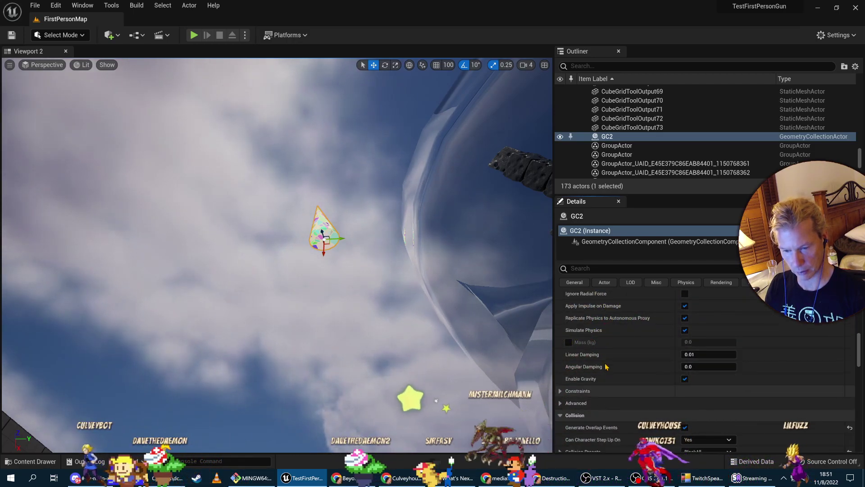
{"action": "left_click", "coordinate": [568, 342]}
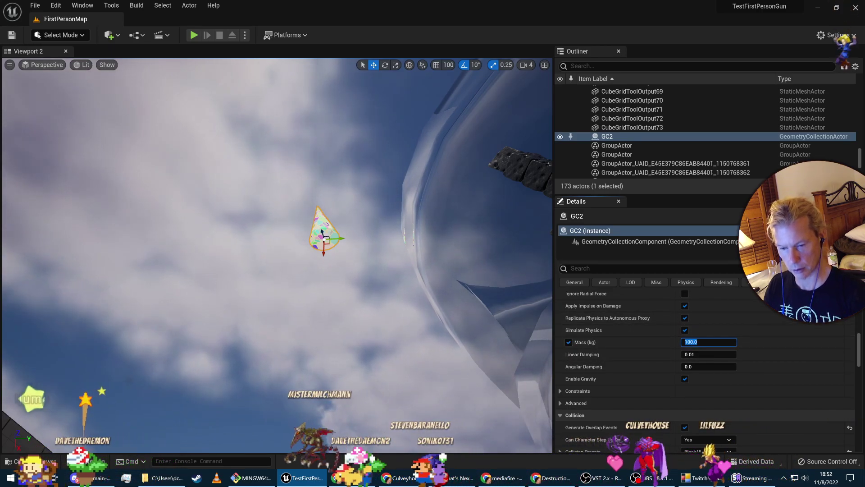
{"action": "type", "text": "30"}
{"action": "key", "text": "Return"}
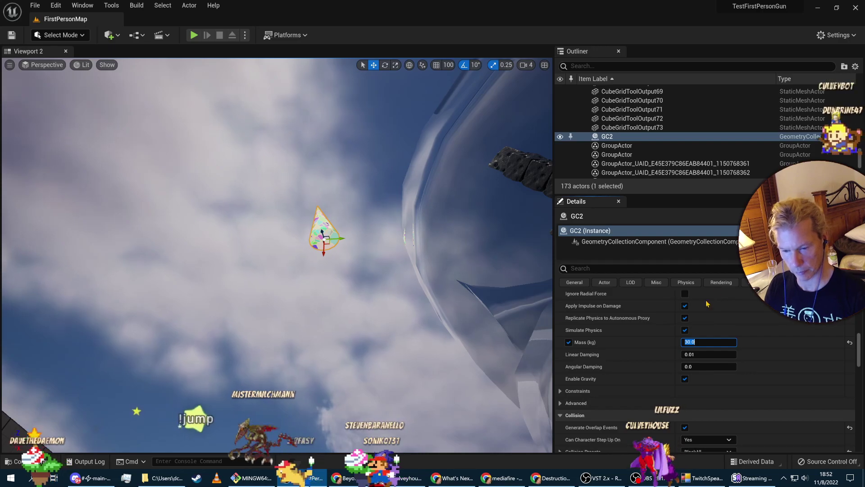
Expand GC2's physics constraints and examine the position locks, rotation locks, mode and nearby collision options.
{"action": "scroll", "coordinate": [640, 374], "scroll_direction": "down", "scroll_amount": 2}
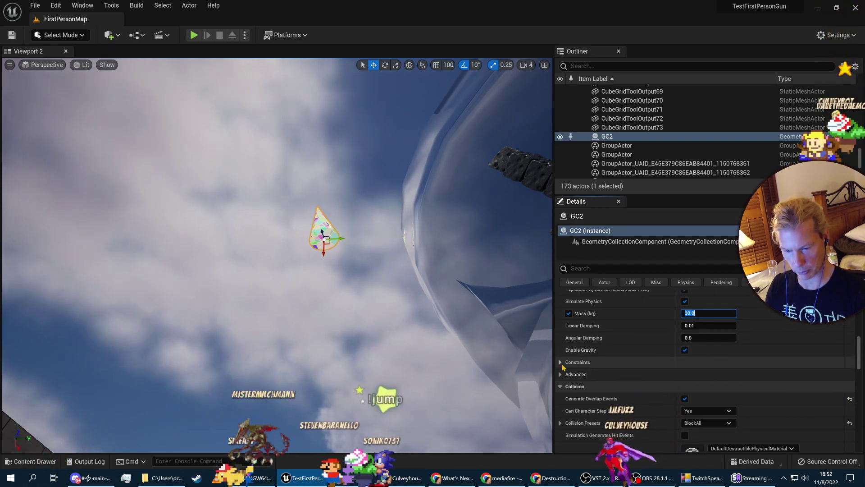
{"action": "left_click", "coordinate": [560, 363]}
{"action": "scroll", "coordinate": [581, 359], "scroll_direction": "up", "scroll_amount": 3}
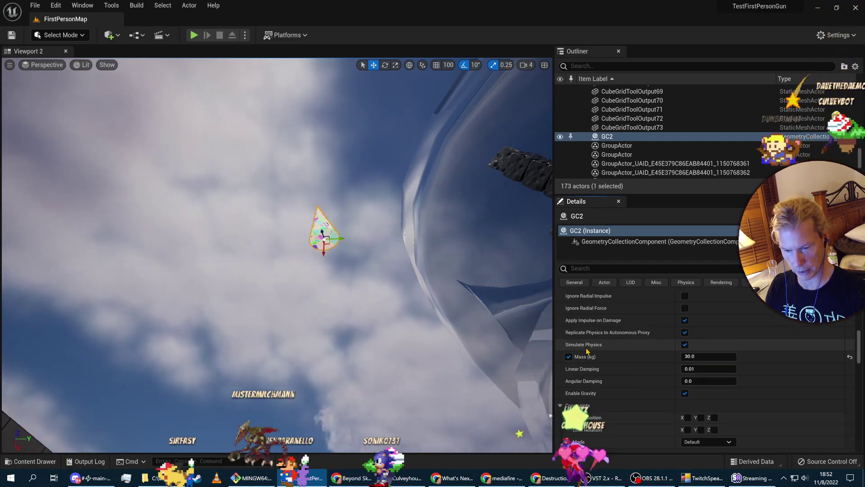
{"action": "scroll", "coordinate": [721, 396], "scroll_direction": "up", "scroll_amount": 2}
{"action": "scroll", "coordinate": [721, 397], "scroll_direction": "down", "scroll_amount": 3}
{"action": "scroll", "coordinate": [704, 375], "scroll_direction": "down", "scroll_amount": 4}
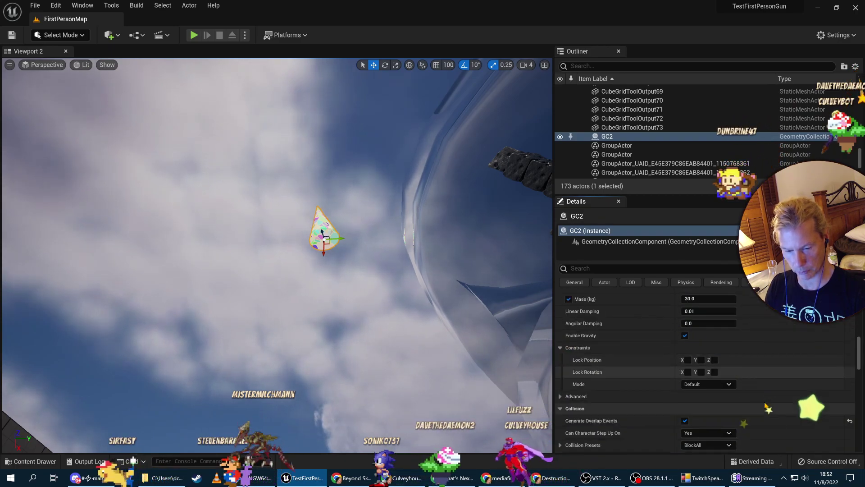
{"action": "left_click", "coordinate": [703, 378]}
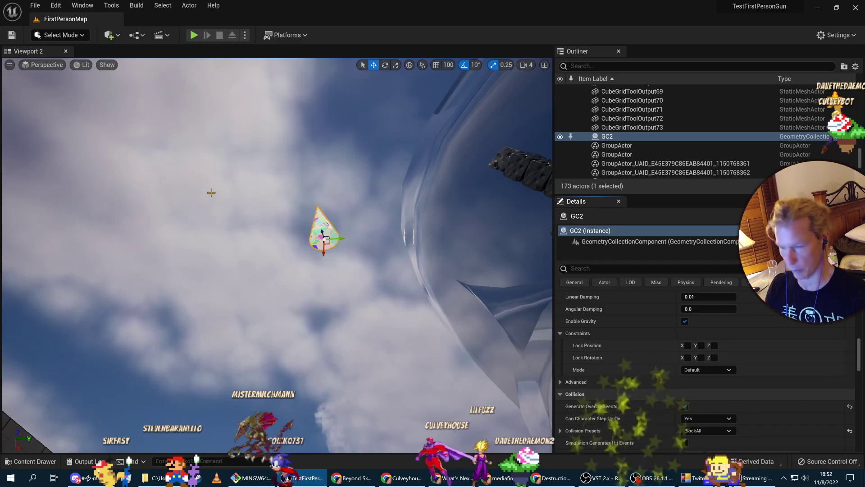
Save all changes, play-test the level to examine the fallen cone's shards, and collect the rifle.
{"action": "left_click", "coordinate": [35, 5]}
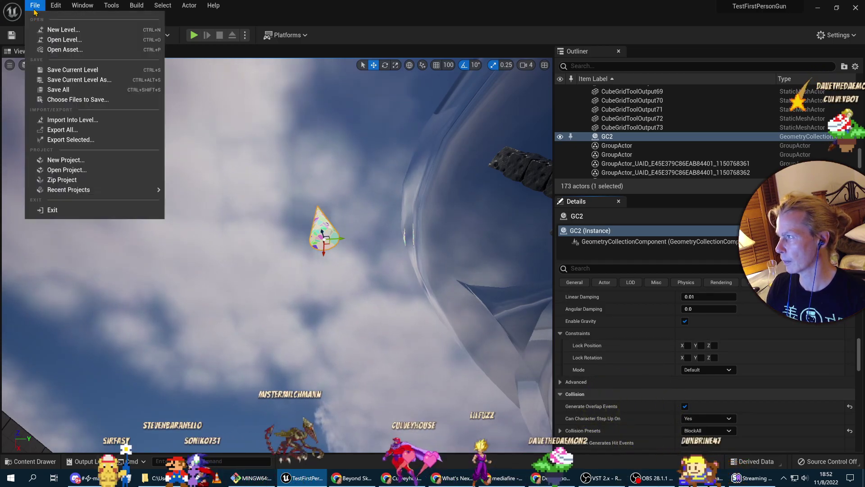
{"action": "left_click", "coordinate": [63, 89]}
{"action": "left_click", "coordinate": [193, 35]}
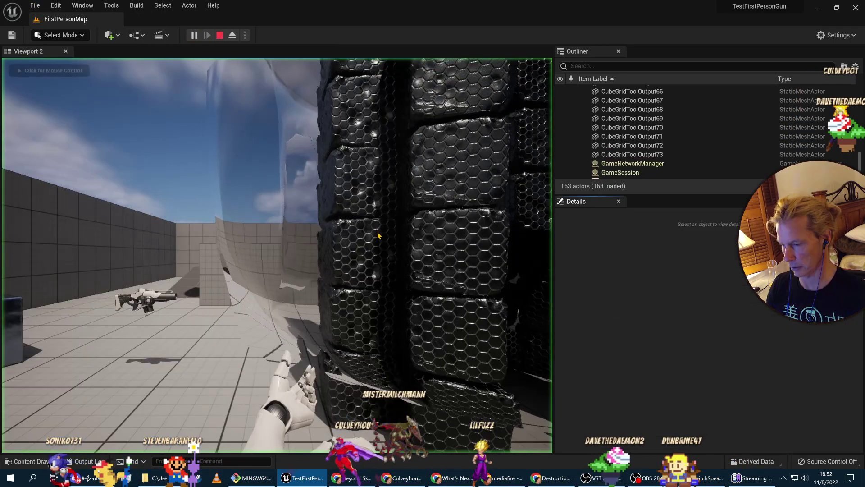
{"action": "left_click", "coordinate": [378, 234]}
{"action": "left_click", "coordinate": [377, 235]}
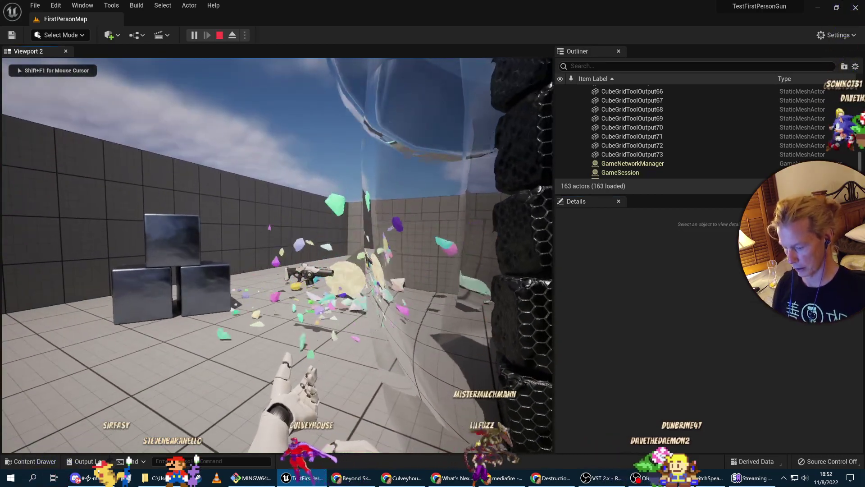
{"action": "key", "text": "a"}
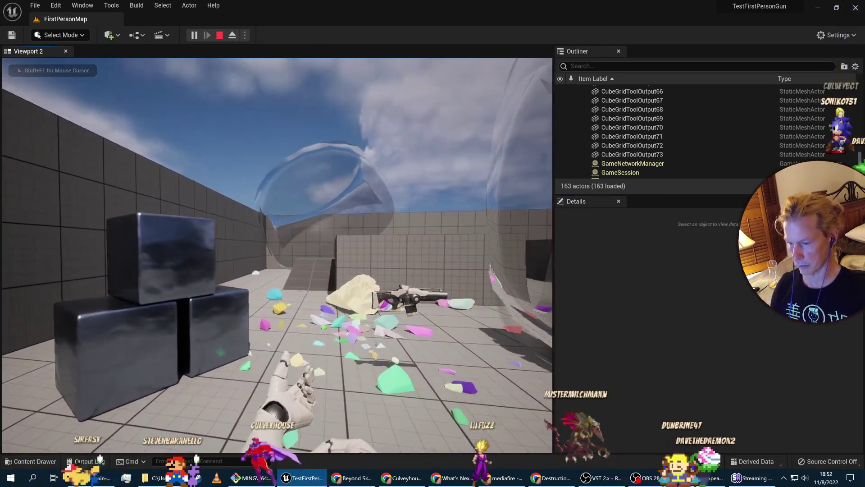
{"action": "key", "text": "w"}
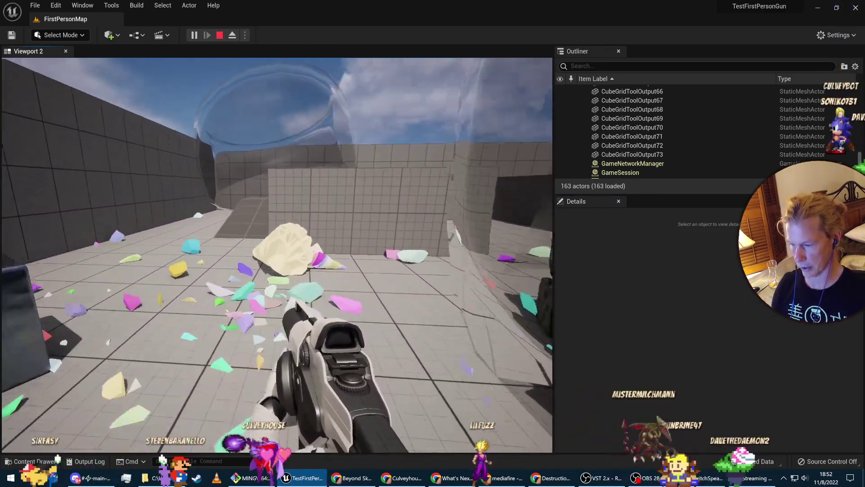
Fire the rifle at the stacked cubes and scattered fragments, back away to view the result, and stop play.
{"action": "left_click", "coordinate": [378, 234]}
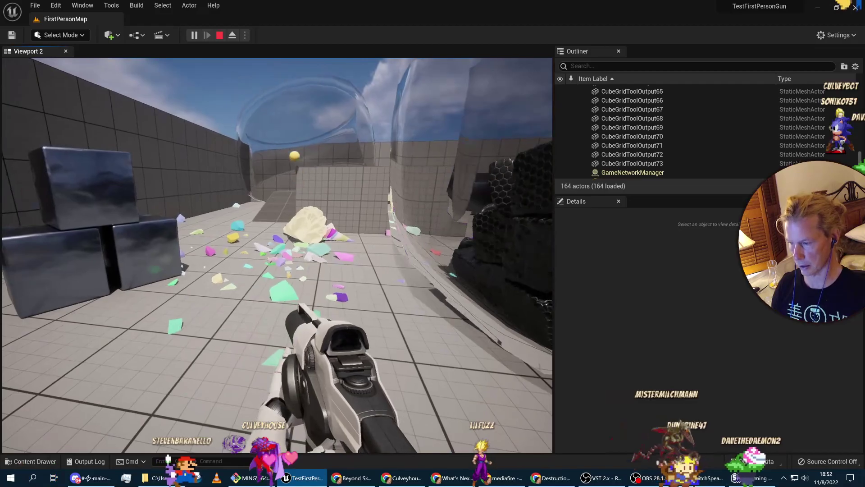
{"action": "key", "text": "w"}
{"action": "left_click", "coordinate": [277, 254]}
{"action": "left_click", "coordinate": [277, 255]}
{"action": "left_click", "coordinate": [277, 255]}
{"action": "left_click", "coordinate": [277, 255]}
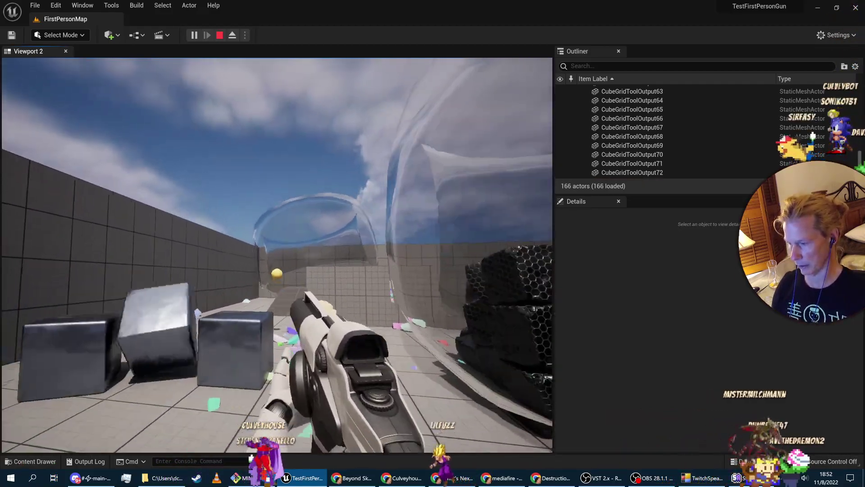
{"action": "key", "text": "s"}
{"action": "left_click", "coordinate": [277, 255]}
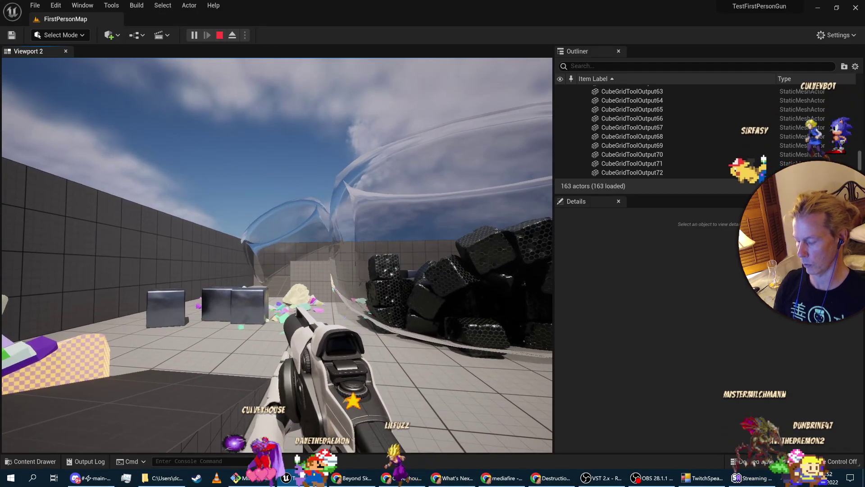
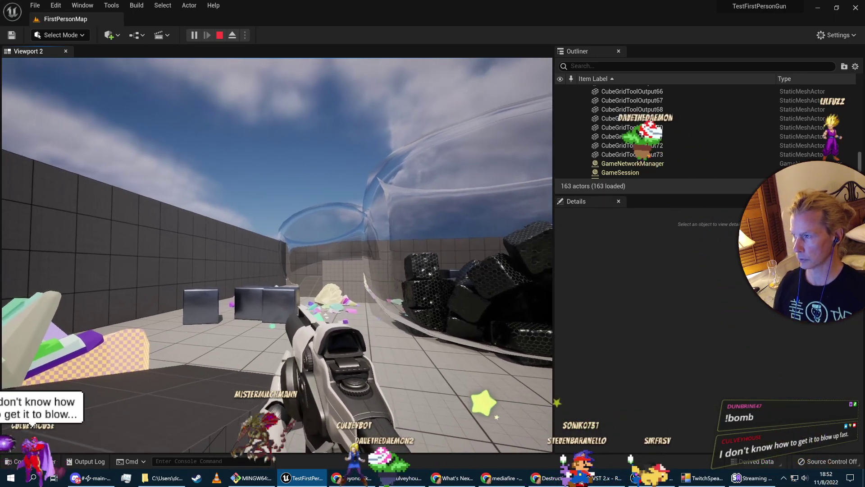
{"action": "key", "text": "Escape"}
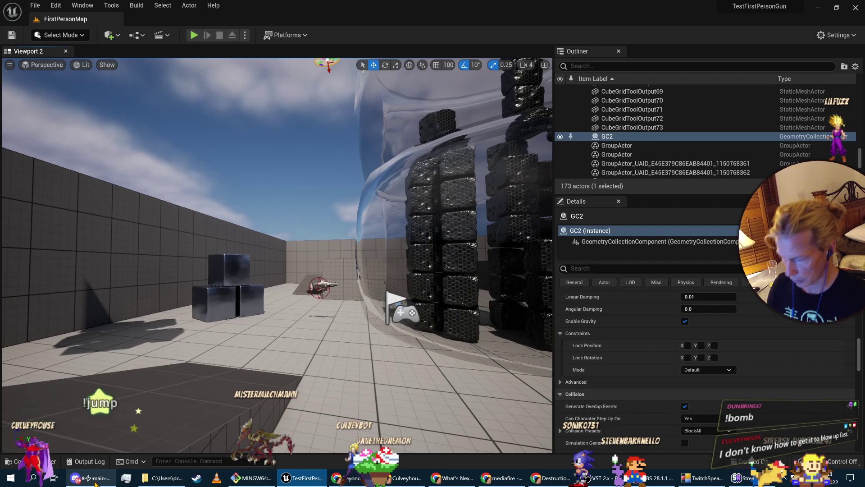
Close the Unreal editor, switch to File Explorer, and duplicate the TinyGame3 folder within Unreal Projects.
{"action": "left_click", "coordinate": [856, 8]}
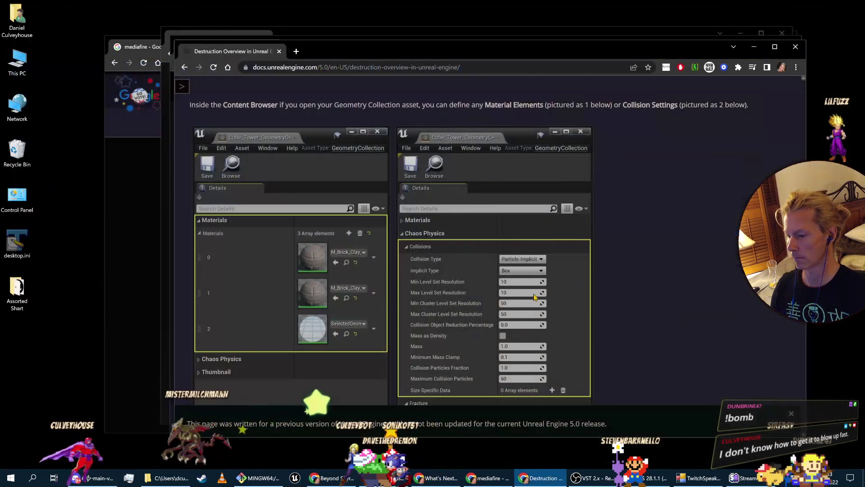
{"action": "left_click", "coordinate": [190, 485]}
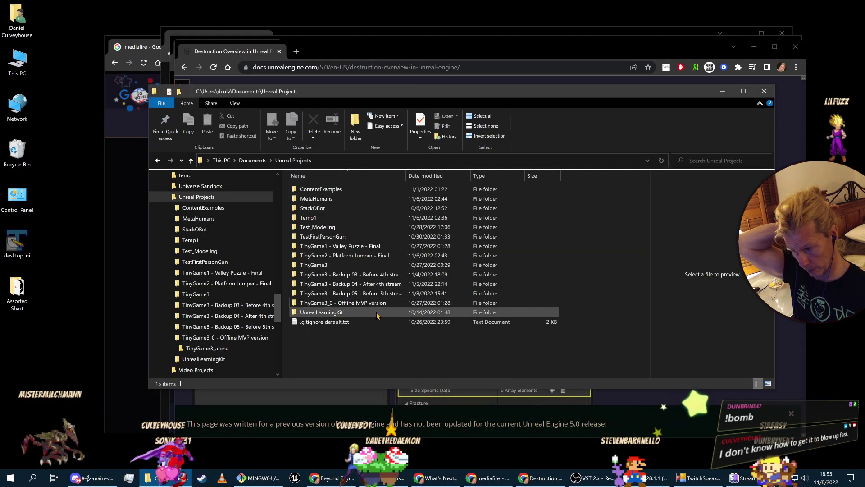
{"action": "left_click", "coordinate": [374, 265]}
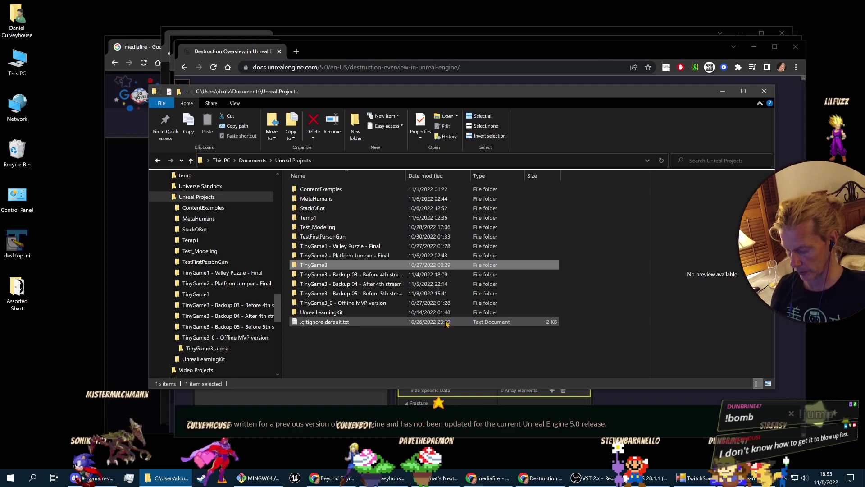
{"action": "key", "text": "ctrl+v"}
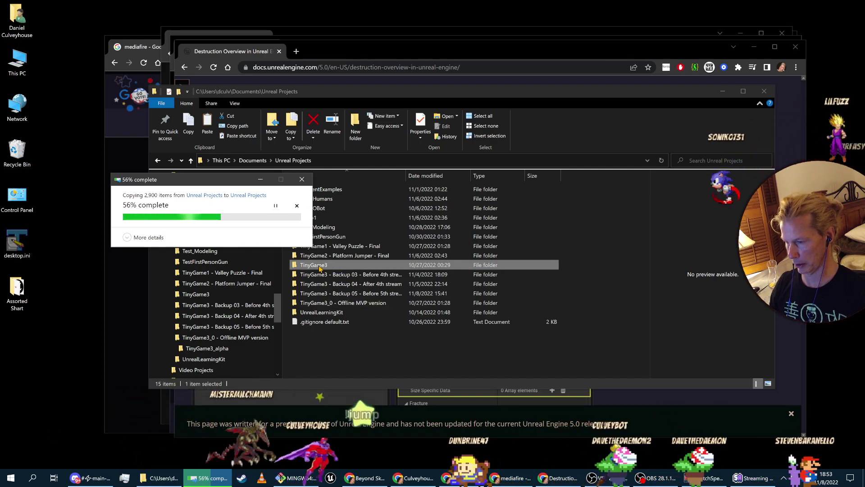
Delete the .git folder and .gitignore file from the "TinyGame3 - Backup 05 - Before 5th stream" folder.
{"action": "left_click", "coordinate": [346, 341]}
{"action": "left_click", "coordinate": [350, 294]}
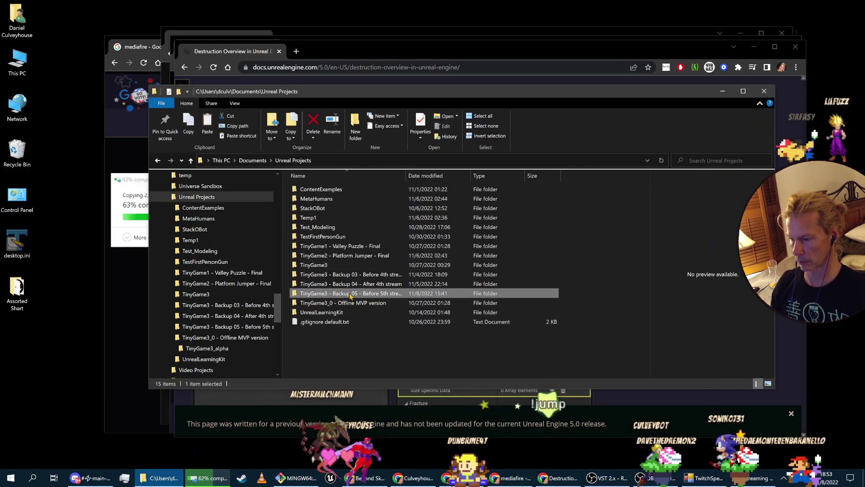
{"action": "double_click", "coordinate": [350, 293]}
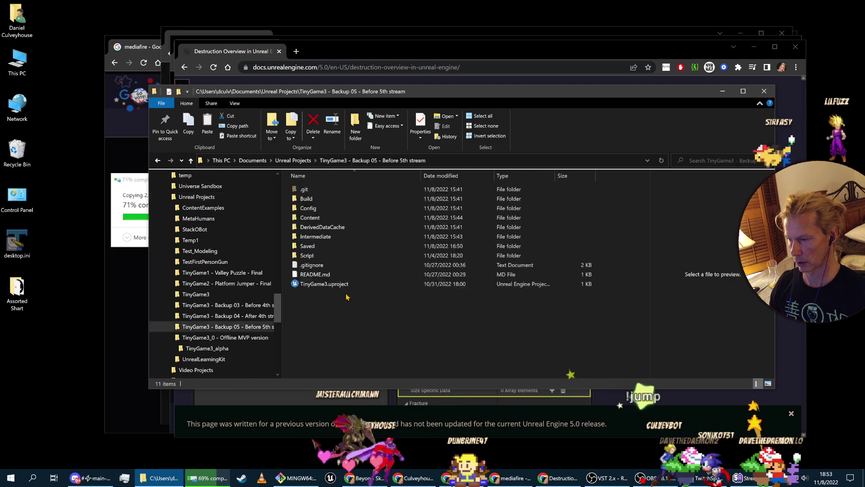
{"action": "left_click", "coordinate": [314, 265], "text": "ctrl"}
{"action": "key", "text": "Delete"}
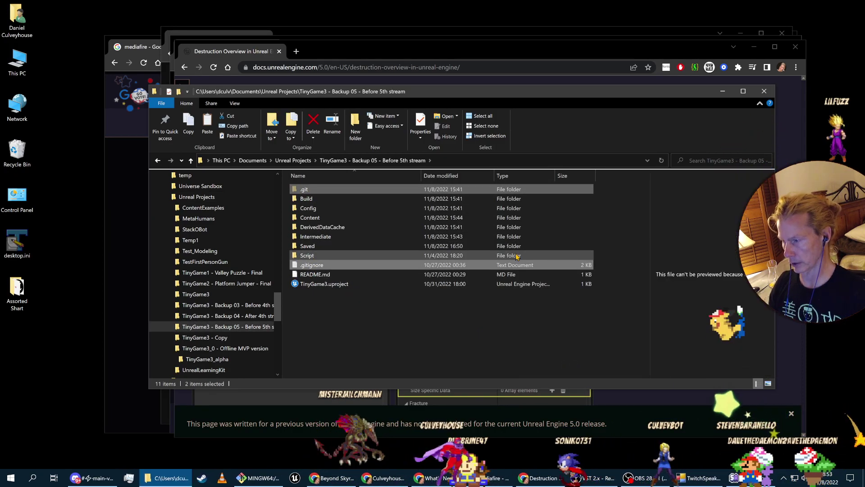
Delete the .git folder and .gitignore file from the "TinyGame3 - Backup 04 - After 4th stream" folder and return to Unreal Projects.
{"action": "left_click", "coordinate": [300, 162]}
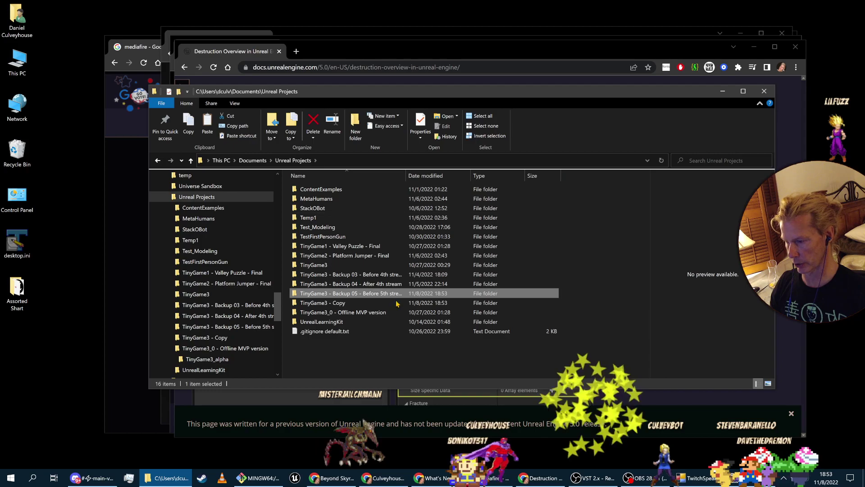
{"action": "double_click", "coordinate": [356, 284]}
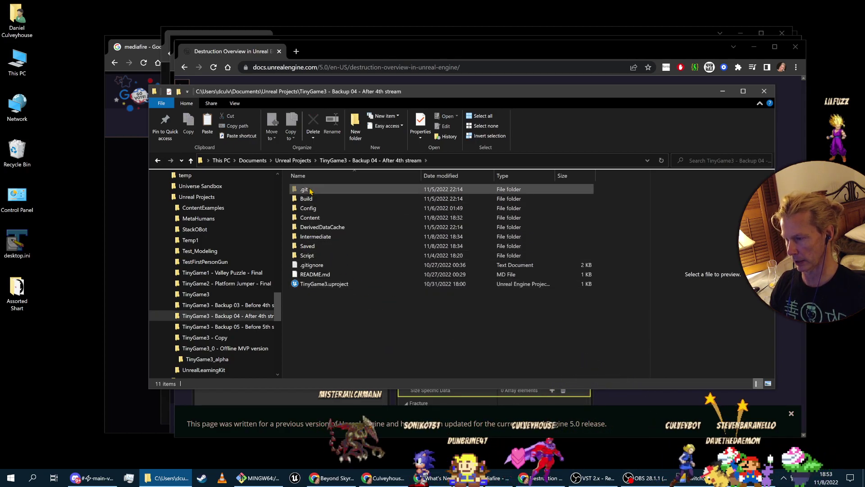
{"action": "left_click", "coordinate": [314, 265], "text": "ctrl"}
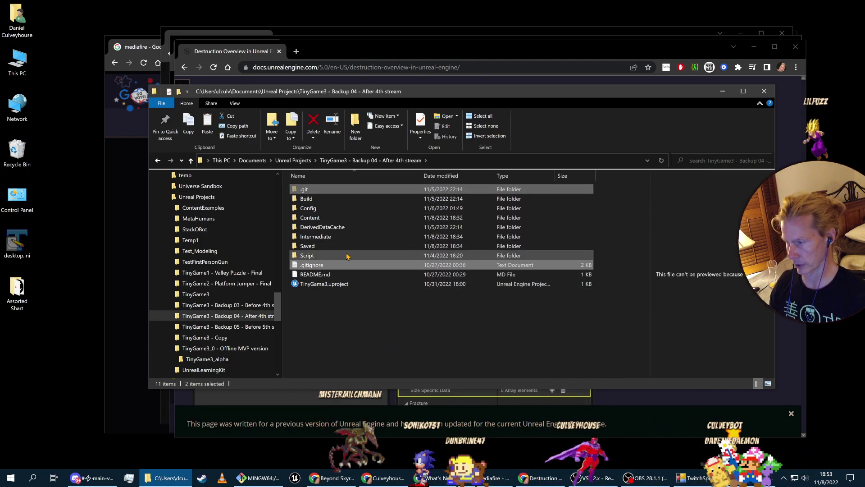
{"action": "left_click", "coordinate": [289, 160]}
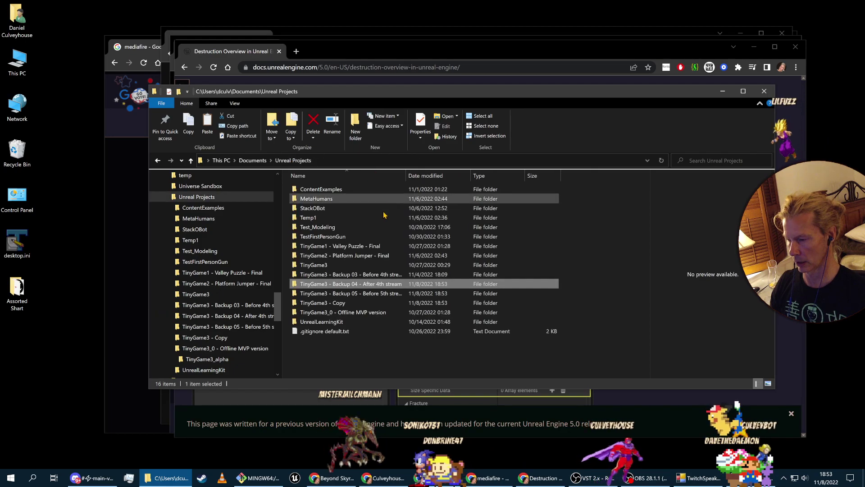
Check the "TinyGame3_0 - Offline MVP version" folder and its TinyGame3_alpha subfolder for Git files, and return to Unreal Projects.
{"action": "double_click", "coordinate": [337, 312]}
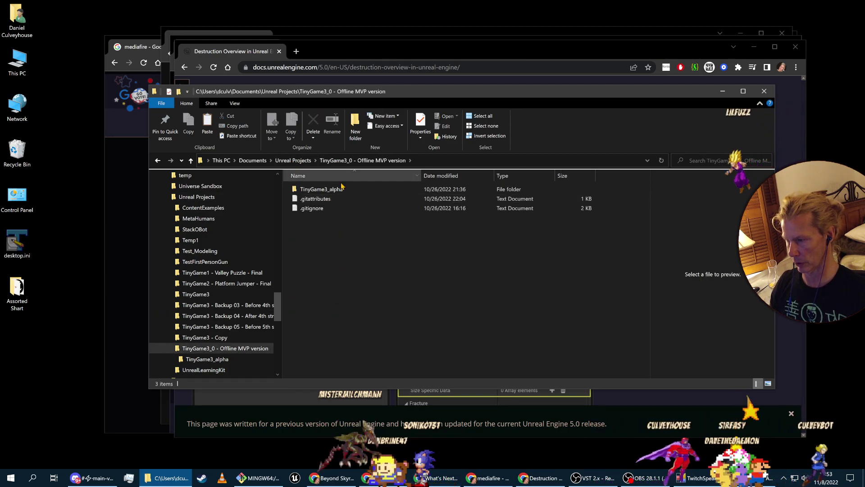
{"action": "double_click", "coordinate": [328, 189]}
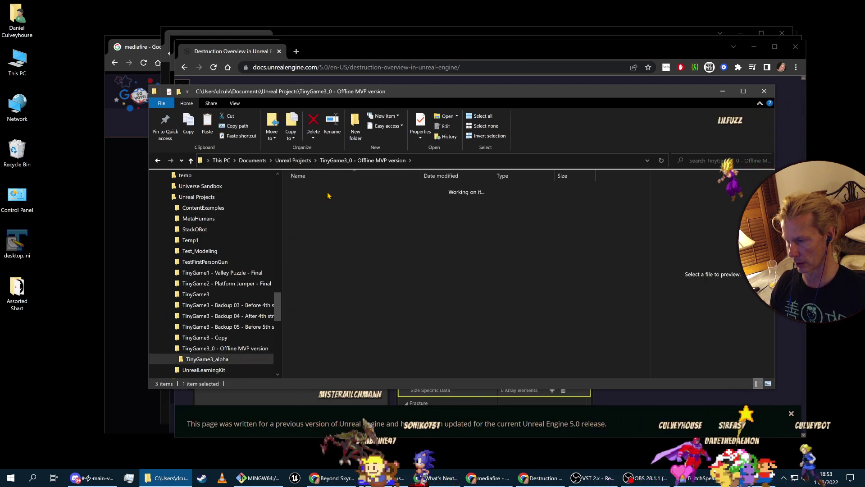
{"action": "left_click", "coordinate": [292, 161]}
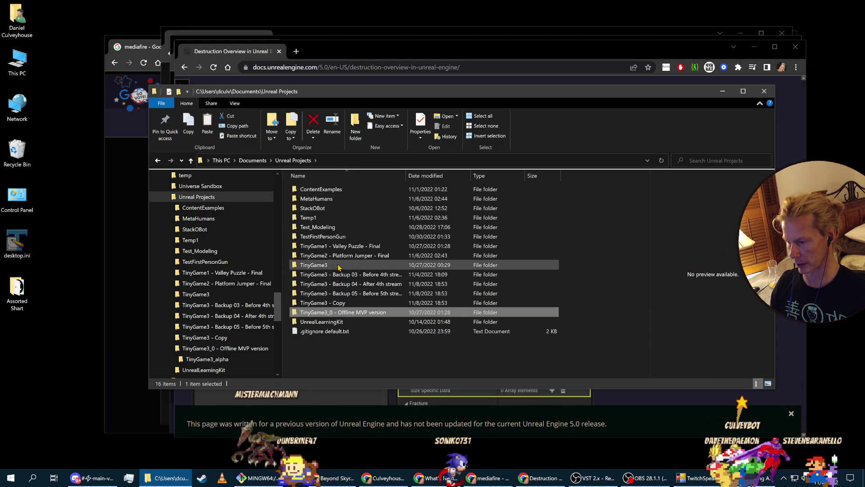
Rename the "TinyGame3 - Copy" folder as "TinyGame3 - Backup 06 - MVP in 5th stream".
{"action": "left_click", "coordinate": [337, 303]}
{"action": "left_click", "coordinate": [337, 304]}
{"action": "double_click", "coordinate": [338, 303]}
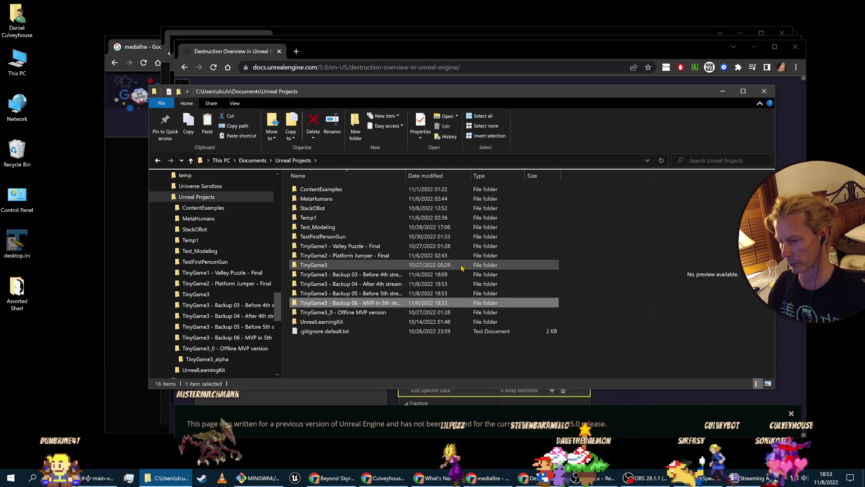
Delete the .git folder and .gitignore file from the "TinyGame3 - Backup 06 - MVP in 5th stream" folder and return to Unreal Projects.
{"action": "double_click", "coordinate": [328, 303]}
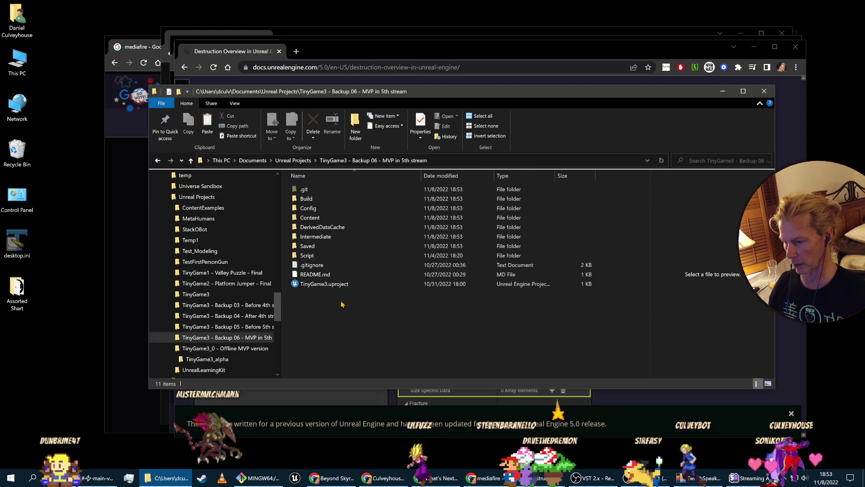
{"action": "left_click", "coordinate": [303, 192]}
{"action": "left_click", "coordinate": [532, 265], "text": "ctrl"}
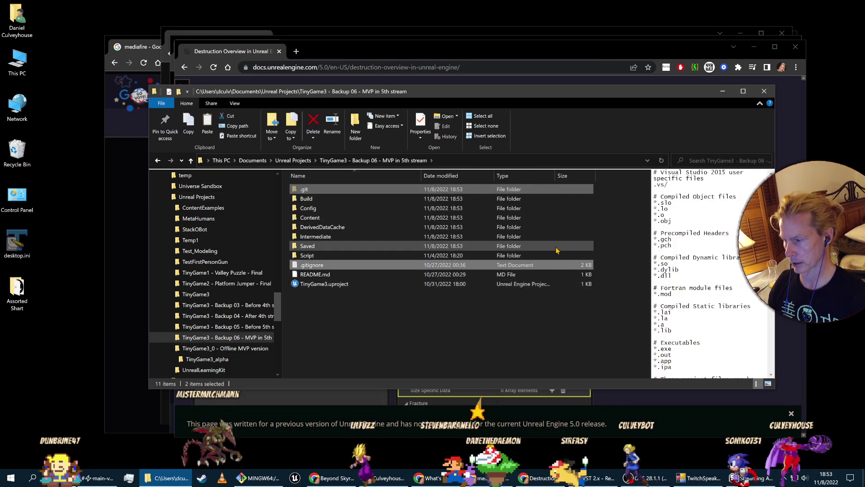
{"action": "key", "text": "Delete"}
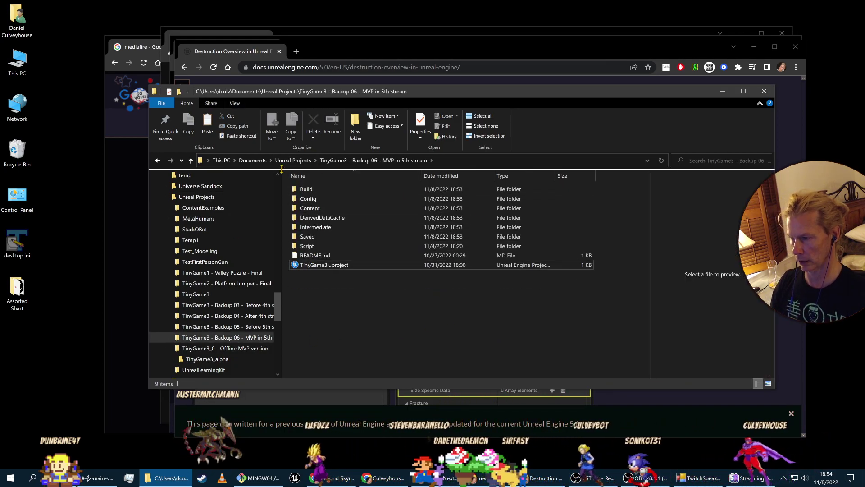
{"action": "left_click", "coordinate": [297, 162]}
Permanently remove the deleted Git files by emptying the Recycle Bin.
{"action": "right_click", "coordinate": [17, 151]}
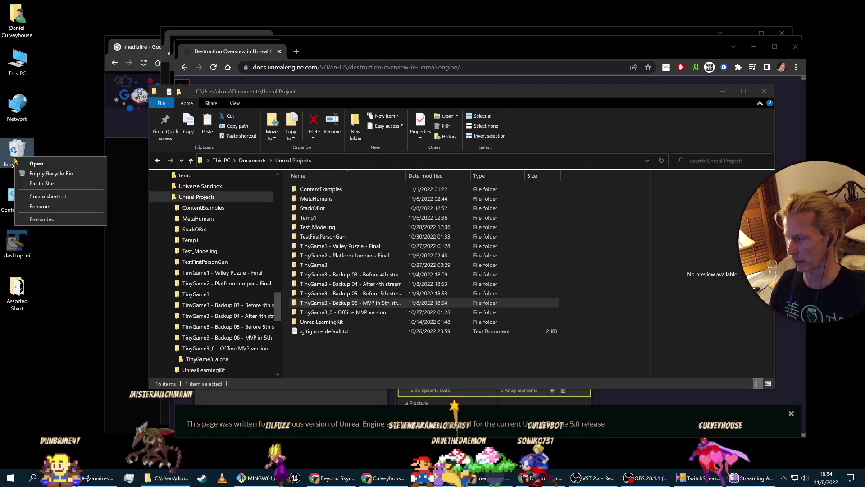
{"action": "left_click", "coordinate": [45, 171]}
{"action": "left_click", "coordinate": [465, 247]}
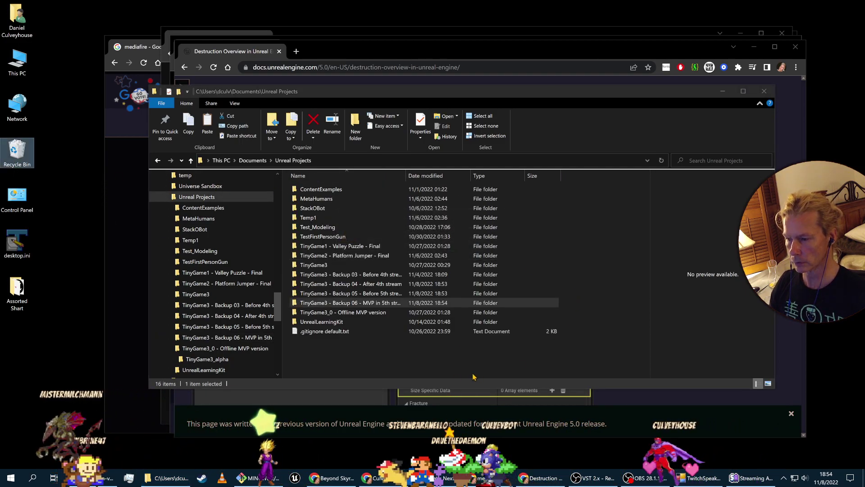
Check the total size of the Unreal Projects folder in its properties and close them.
{"action": "left_click", "coordinate": [252, 160]}
{"action": "right_click", "coordinate": [325, 375]}
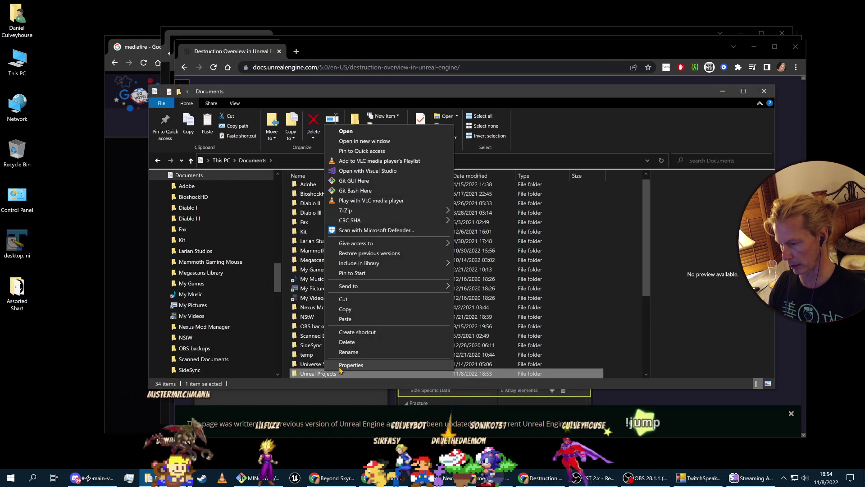
{"action": "left_click", "coordinate": [338, 372]}
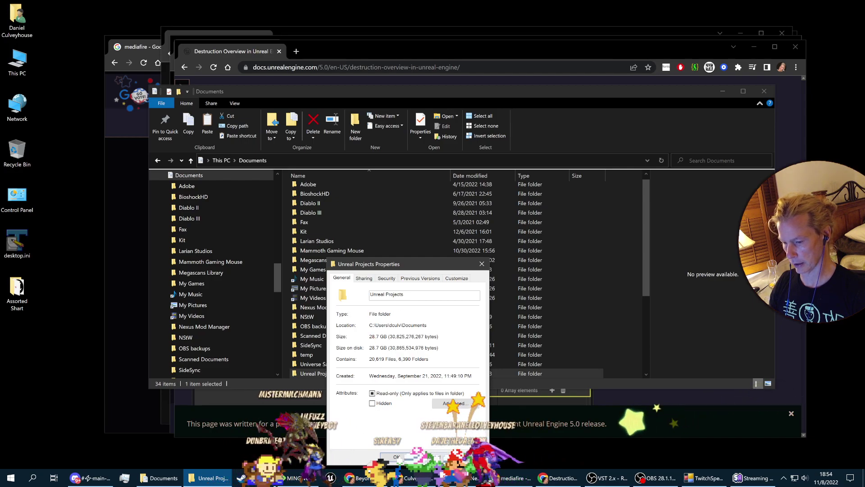
{"action": "left_click", "coordinate": [482, 264]}
Launch ContentExamples.uproject from the ContentExamples folder in Unreal Projects, switching to the Unreal editor.
{"action": "double_click", "coordinate": [317, 373]}
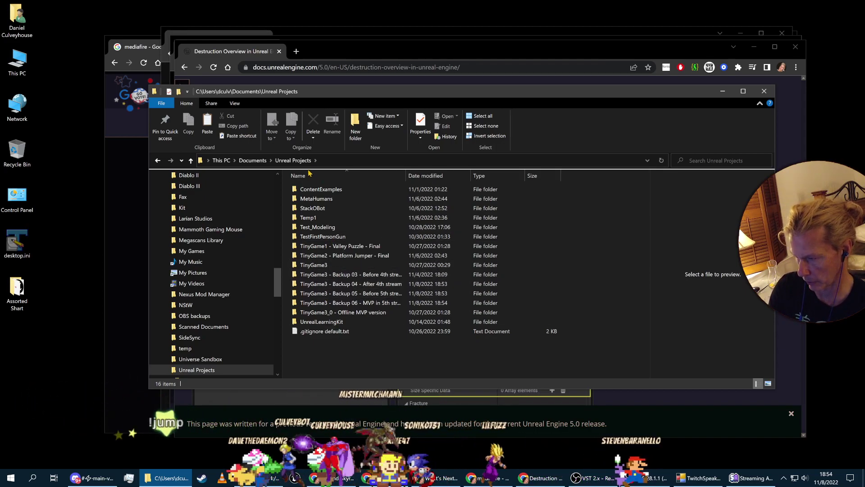
{"action": "double_click", "coordinate": [317, 188]}
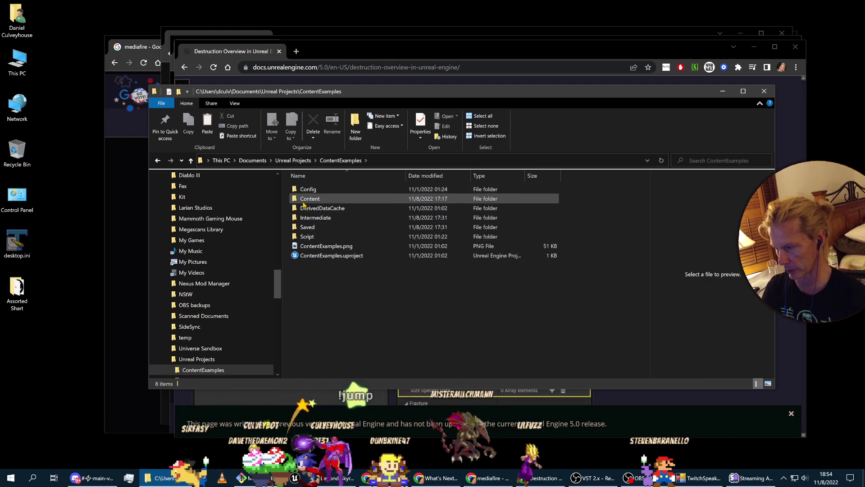
{"action": "left_click", "coordinate": [315, 255]}
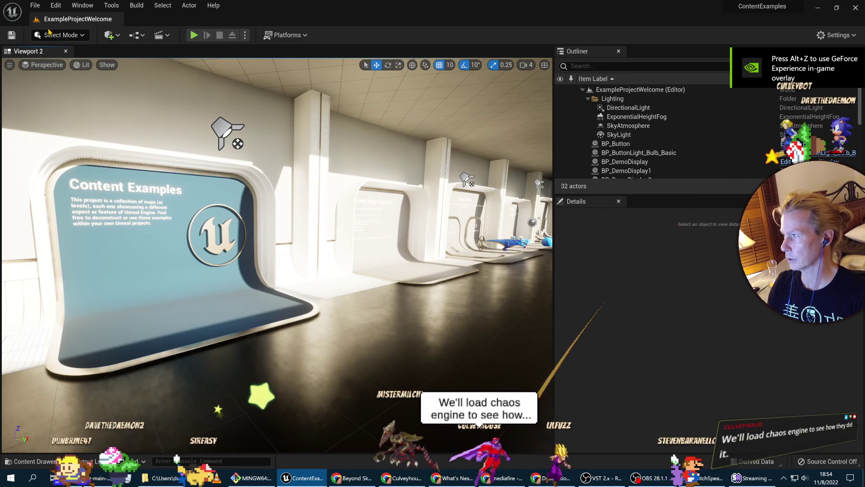
Find the ChaosDestruction level by searching for "chao" and open it.
{"action": "left_click", "coordinate": [28, 6]}
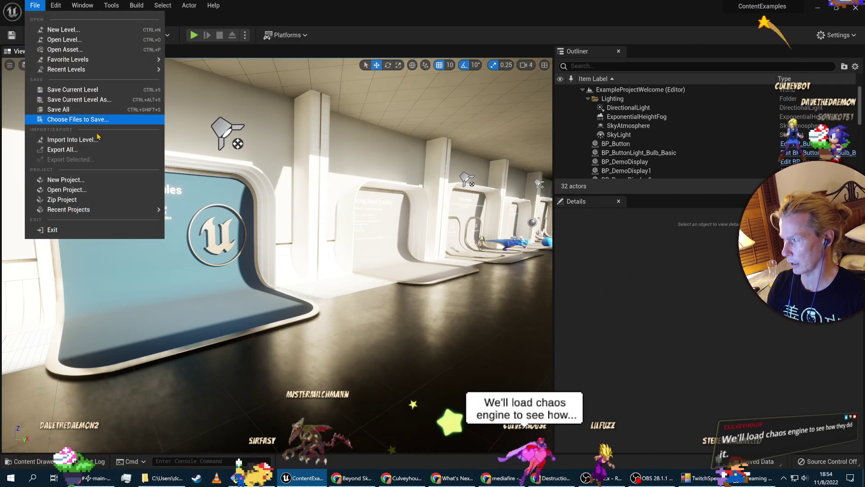
{"action": "left_click", "coordinate": [65, 40]}
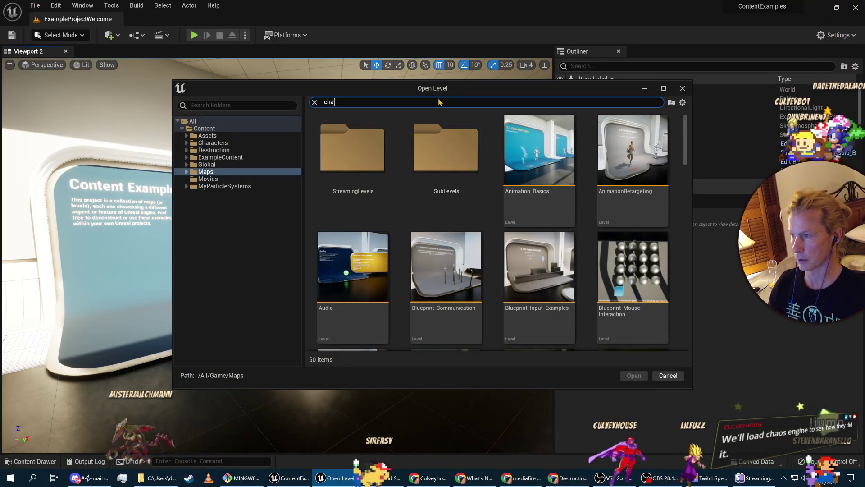
{"action": "key", "text": "BackSpace"}
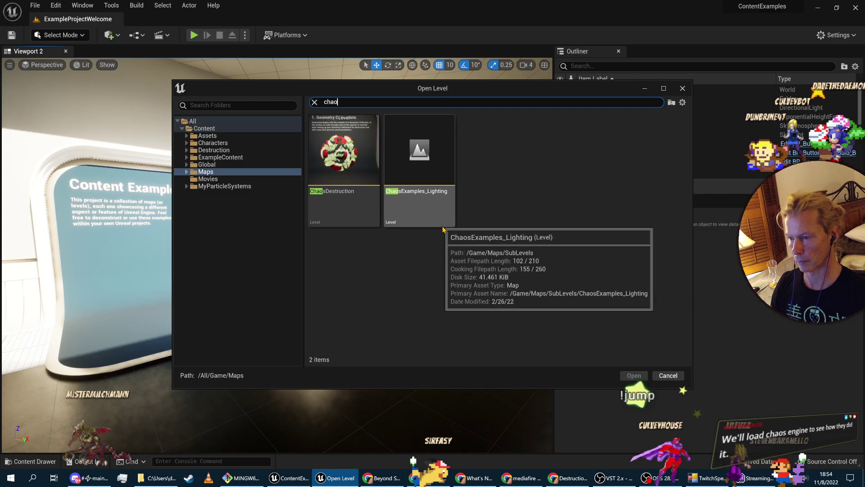
{"action": "left_click", "coordinate": [345, 205]}
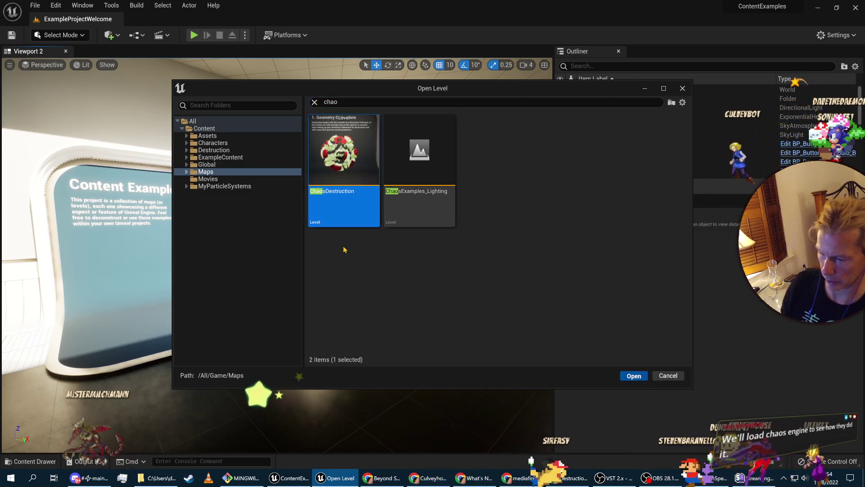
{"action": "left_click", "coordinate": [634, 376]}
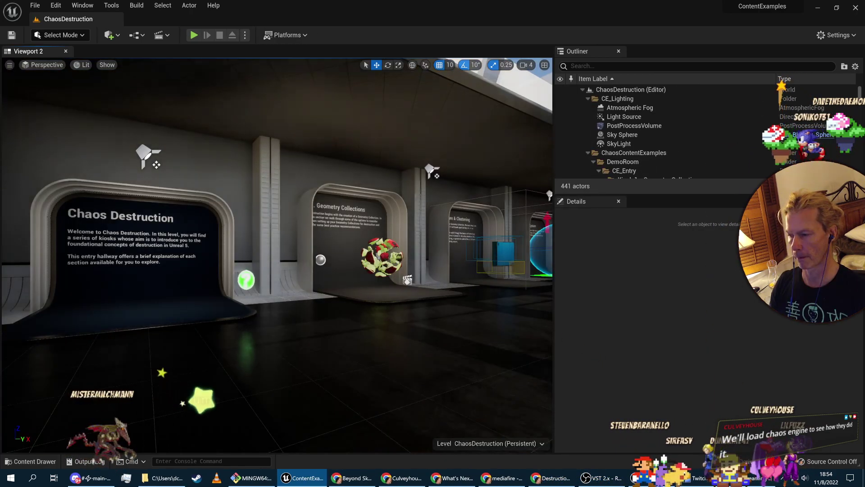
Fly through the ChaosDestruction hallway past the fracture exhibits and examine the 4.A Basic Clustering display.
{"action": "right_click_drag", "start_coordinate": [388, 270], "coordinate": [509, 272]}
{"action": "key", "text": "w"}
{"action": "key", "text": "d"}
{"action": "key", "text": "w"}
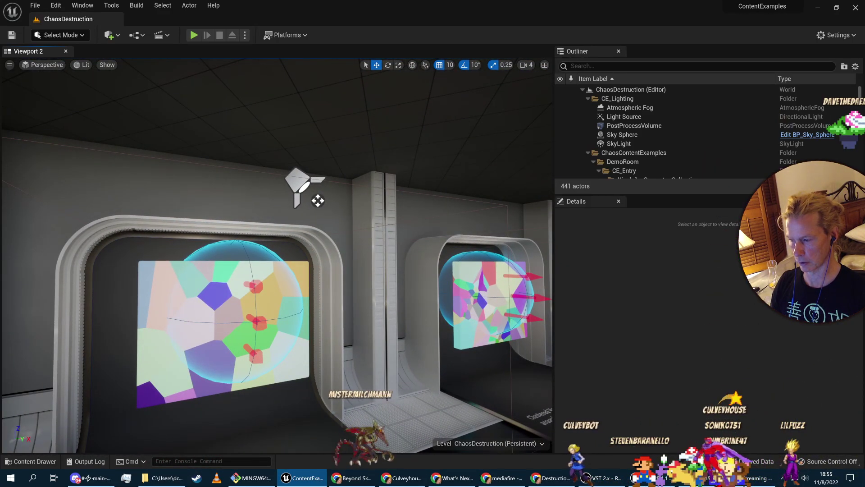
{"action": "right_click_drag", "start_coordinate": [318, 201], "coordinate": [388, 201]}
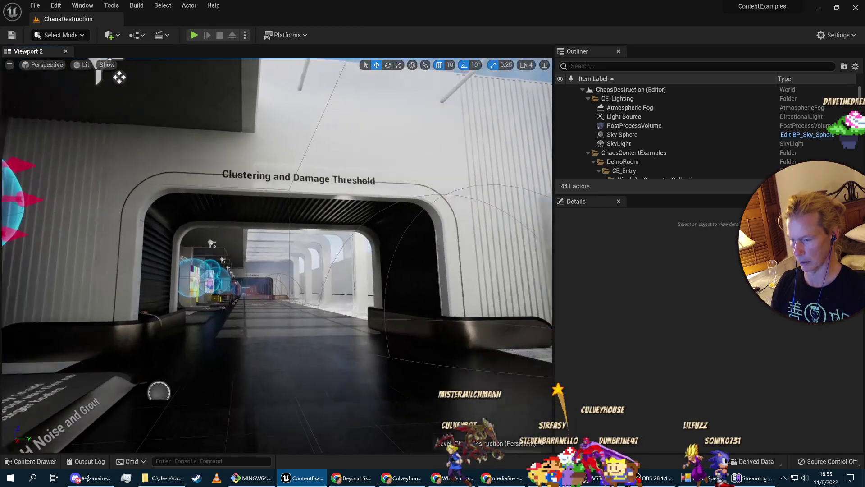
{"action": "key", "text": "w"}
{"action": "right_click_drag", "start_coordinate": [289, 252], "coordinate": [180, 255]}
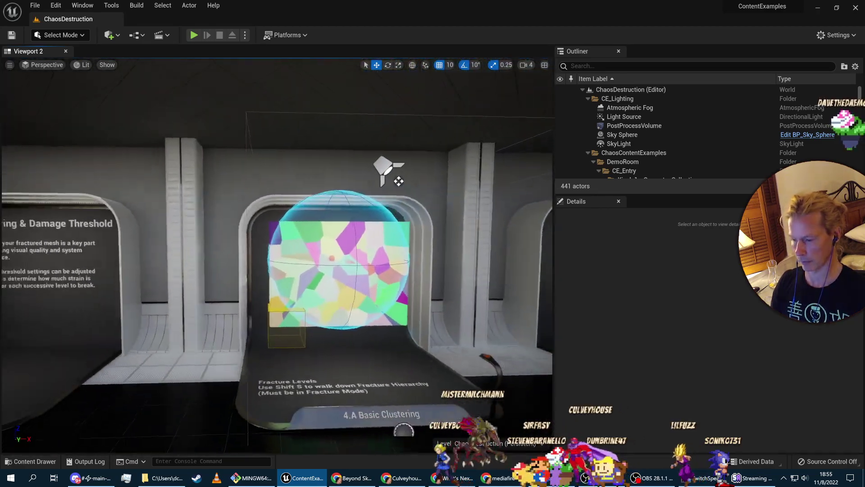
{"action": "key", "text": "w"}
{"action": "right_click_drag", "start_coordinate": [276, 255], "coordinate": [250, 276]}
{"action": "key", "text": "s"}
{"action": "key", "text": "s"}
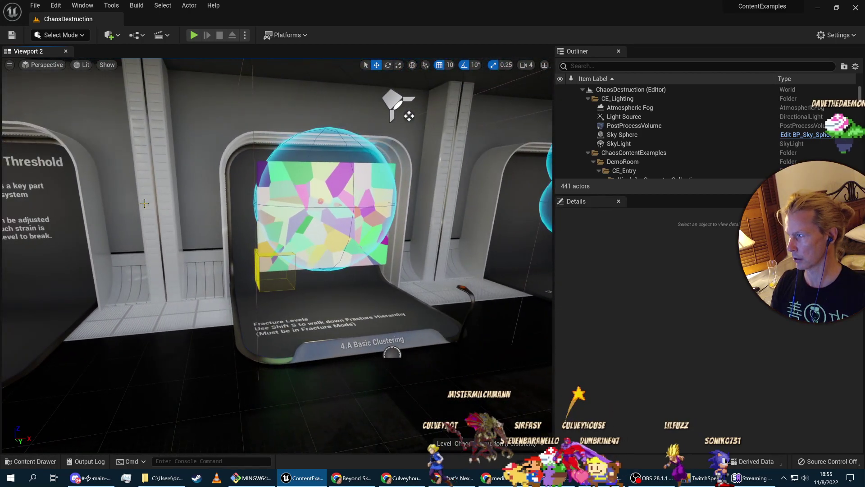
Inspect the master field, anchor field and demo display actors of the 4.A Basic Clustering exhibit, clearing the selection after each.
{"action": "left_click", "coordinate": [357, 229]}
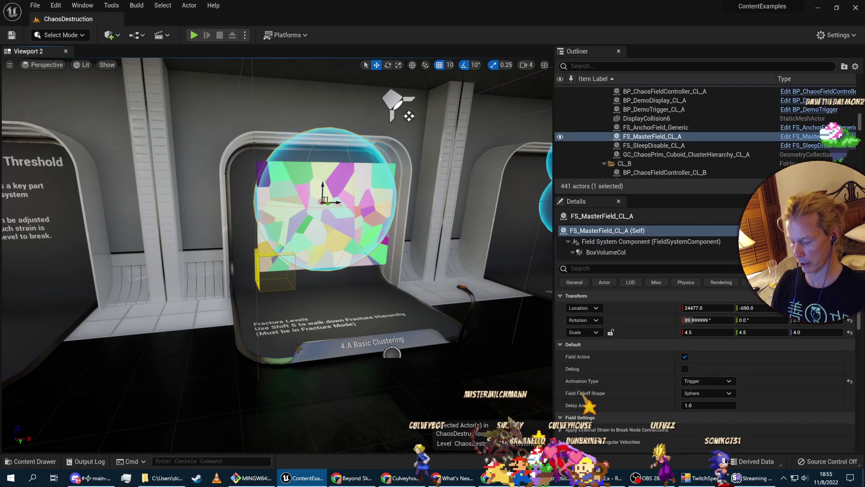
{"action": "key", "text": "Escape"}
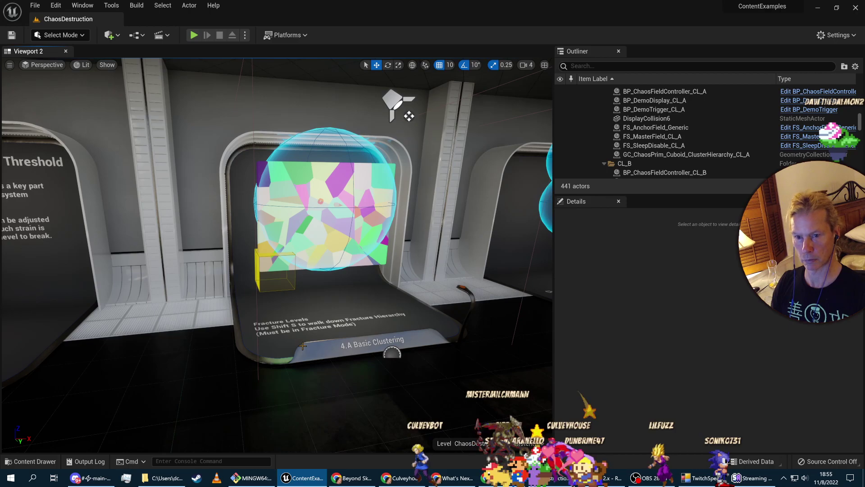
{"action": "left_click", "coordinate": [344, 243]}
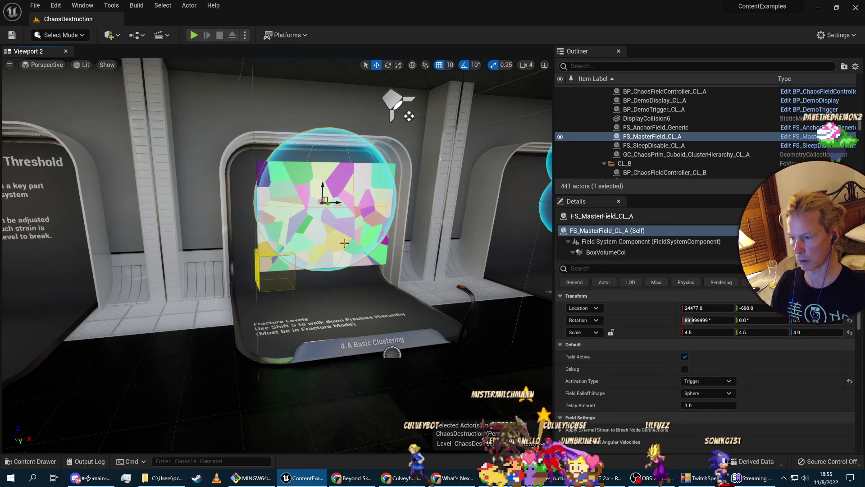
{"action": "key", "text": "Escape"}
{"action": "left_click", "coordinate": [279, 279]}
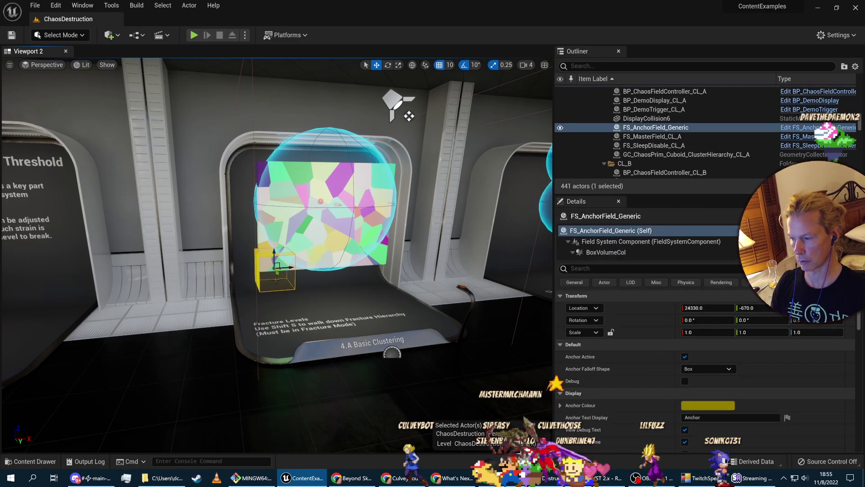
{"action": "key", "text": "Escape"}
{"action": "left_click", "coordinate": [295, 310]}
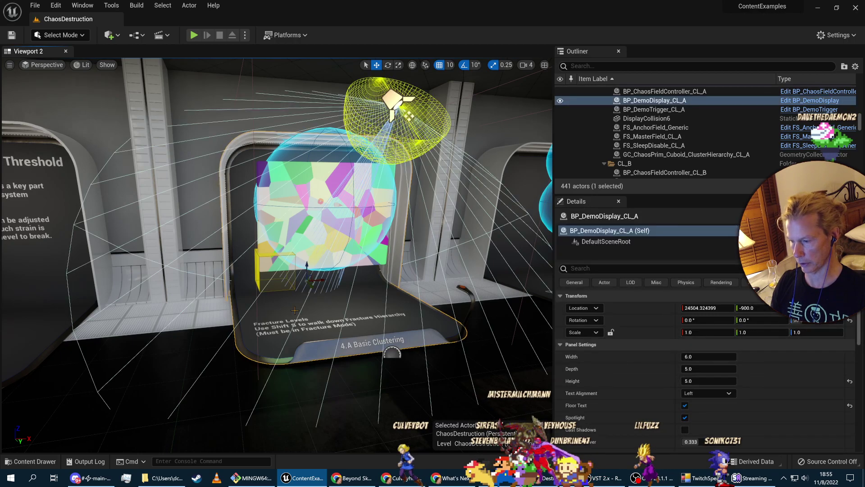
{"action": "key", "text": "Escape"}
Move closer to the 4.A Basic Clustering wall and switch the editor to Fracture mode.
{"action": "right_click_drag", "start_coordinate": [380, 301], "coordinate": [370, 301]}
{"action": "key", "text": "w"}
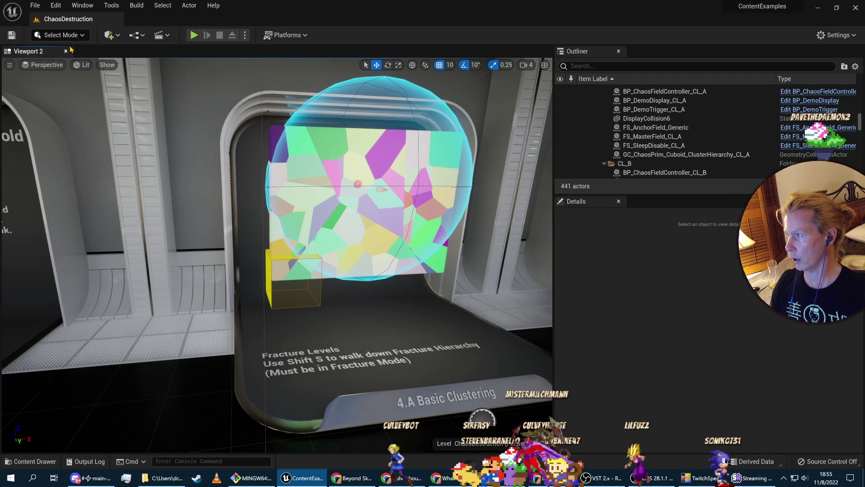
{"action": "left_click", "coordinate": [62, 35]}
{"action": "left_click", "coordinate": [69, 80]}
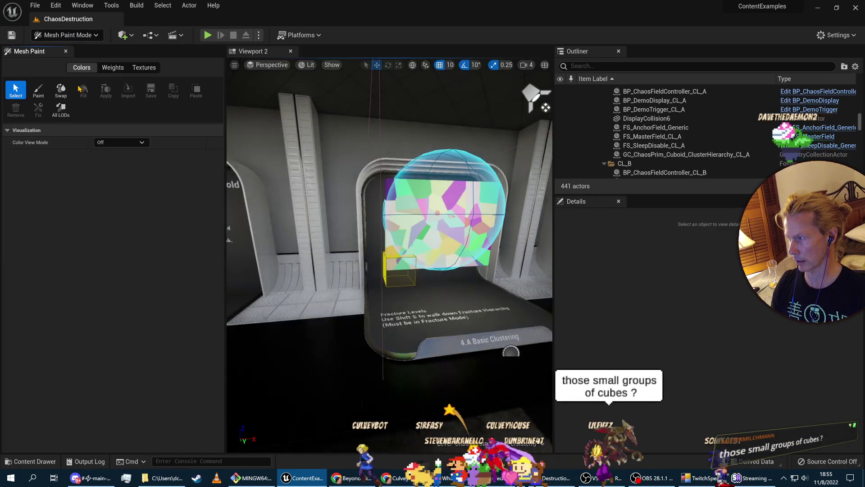
{"action": "left_click", "coordinate": [66, 35]}
{"action": "key", "text": "Escape"}
{"action": "key", "text": "shift+5"}
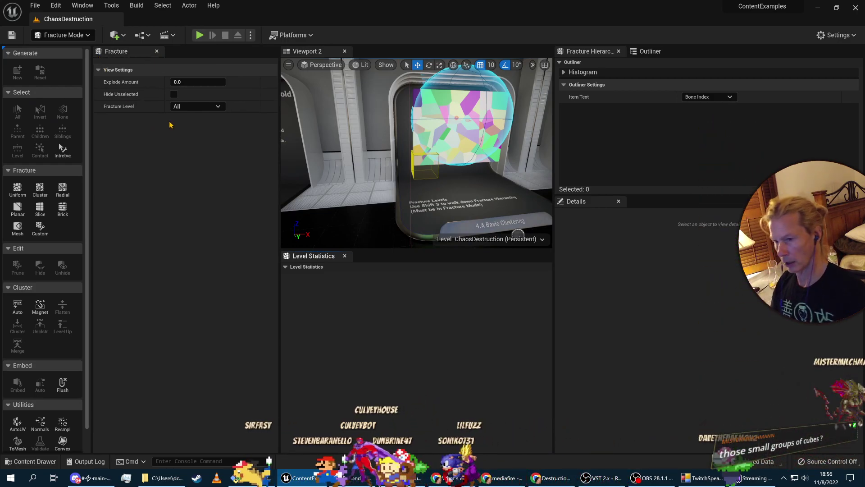
Reframe the 4.A Basic Clustering exhibit and select its master field actor to view its details.
{"action": "right_click_drag", "start_coordinate": [398, 178], "coordinate": [471, 203]}
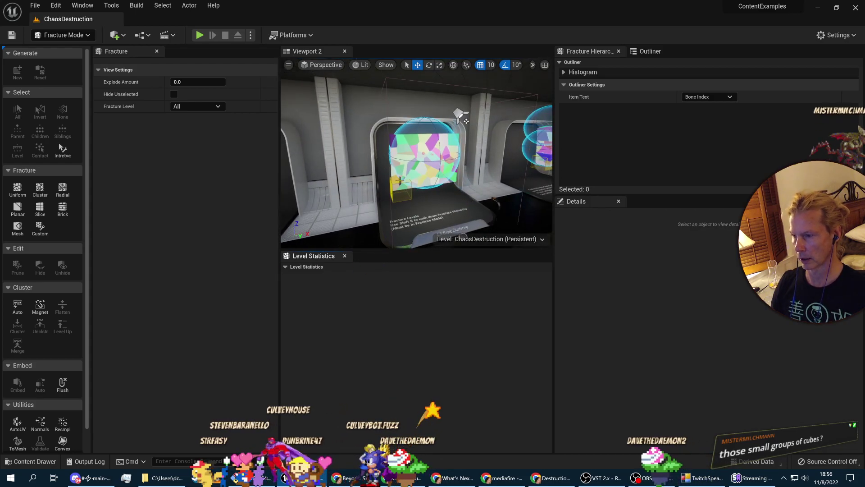
{"action": "left_click", "coordinate": [421, 165]}
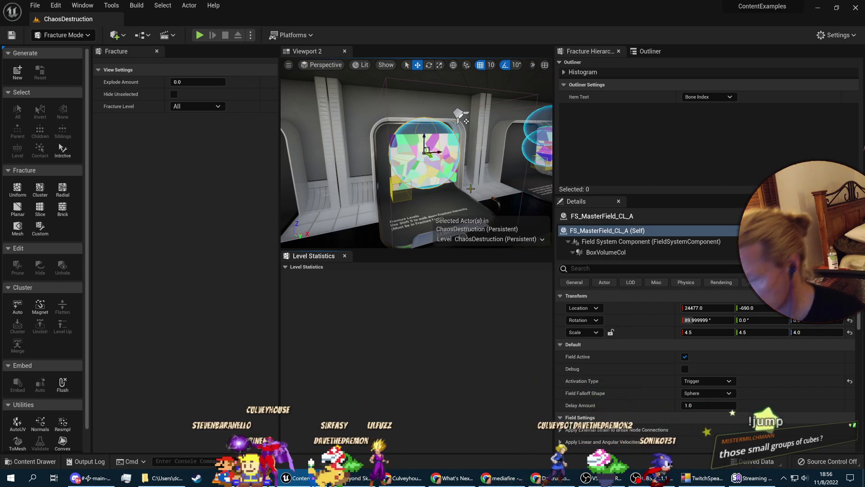
{"action": "left_click", "coordinate": [400, 189]}
{"action": "left_click", "coordinate": [445, 199]}
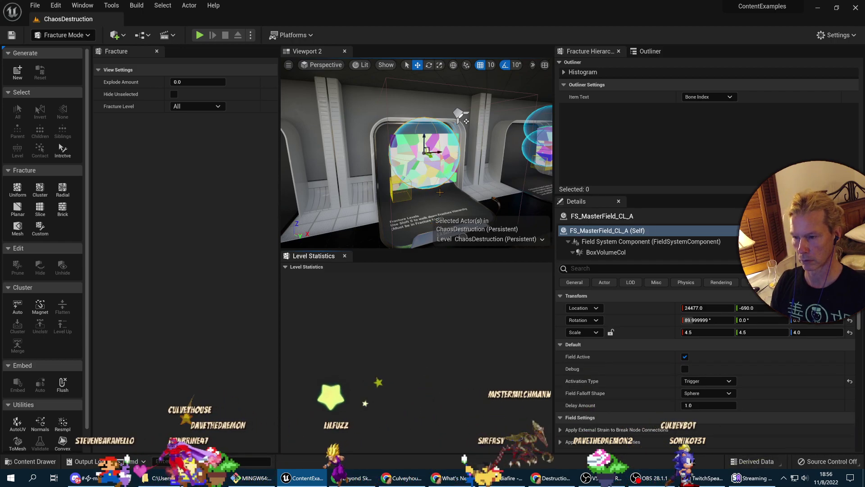
Select the cuboid cluster geometry collection in the 4.A exhibit and cycle through its fracture levels to Root.
{"action": "right_click_drag", "start_coordinate": [440, 189], "coordinate": [526, 178]}
{"action": "key", "text": "w"}
{"action": "left_click", "coordinate": [386, 195]}
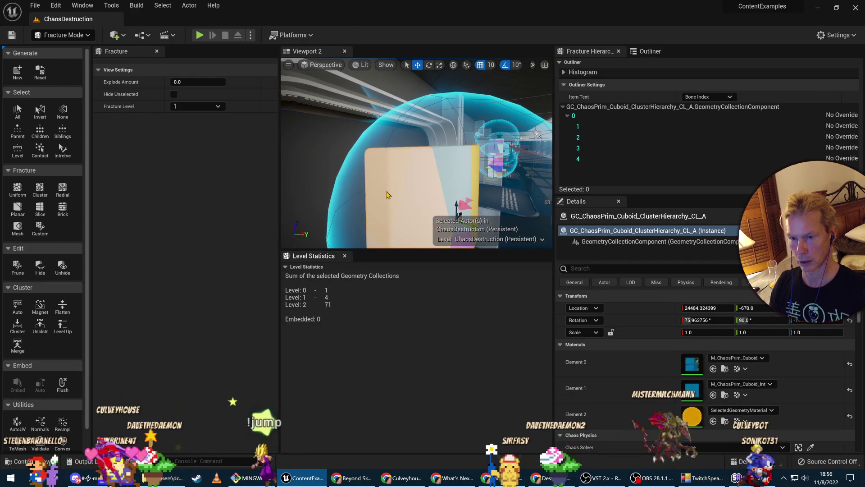
{"action": "key", "text": "shift+s"}
{"action": "key", "text": "shift+s"}
{"action": "key", "text": "shift+s"}
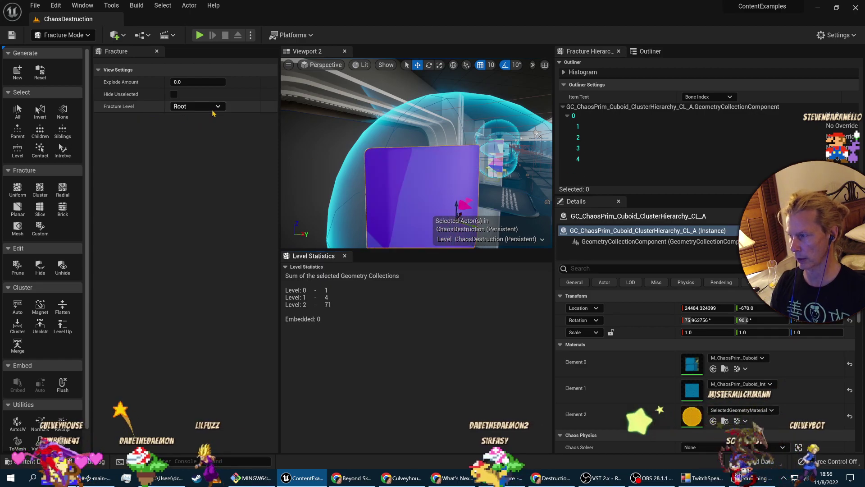
{"action": "left_click", "coordinate": [197, 106]}
{"action": "left_click", "coordinate": [195, 120]}
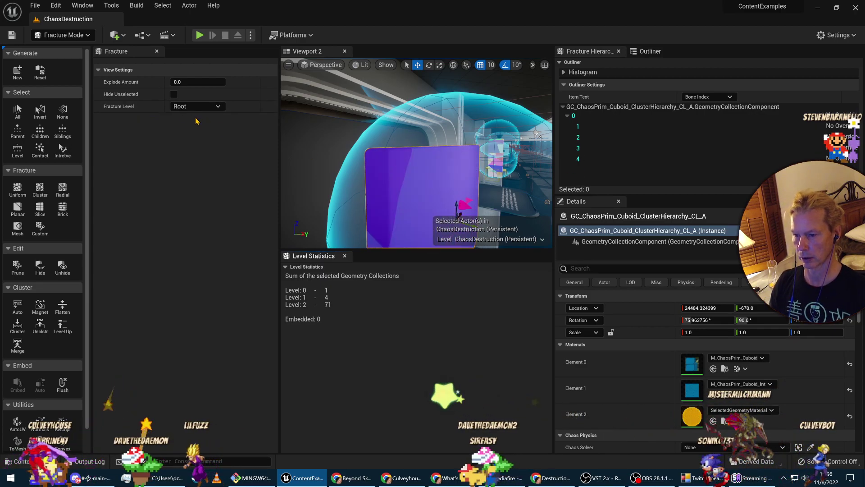
Return the editor to Select mode, widen the viewport and face the 4.B Auto-Cluster exhibit.
{"action": "left_click", "coordinate": [73, 35]}
{"action": "left_click", "coordinate": [65, 50]}
{"action": "right_click_drag", "start_coordinate": [277, 255], "coordinate": [136, 297]}
{"action": "left_click_drag", "start_coordinate": [553, 176], "coordinate": [617, 176]}
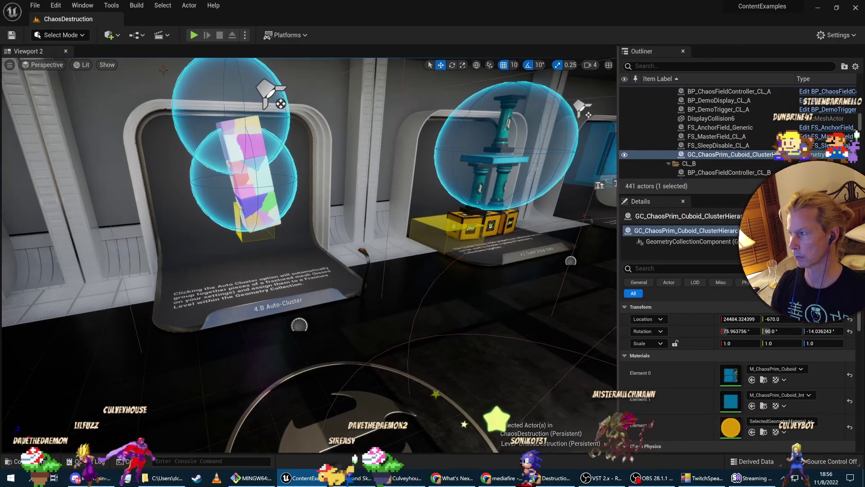
{"action": "left_click", "coordinate": [65, 34]}
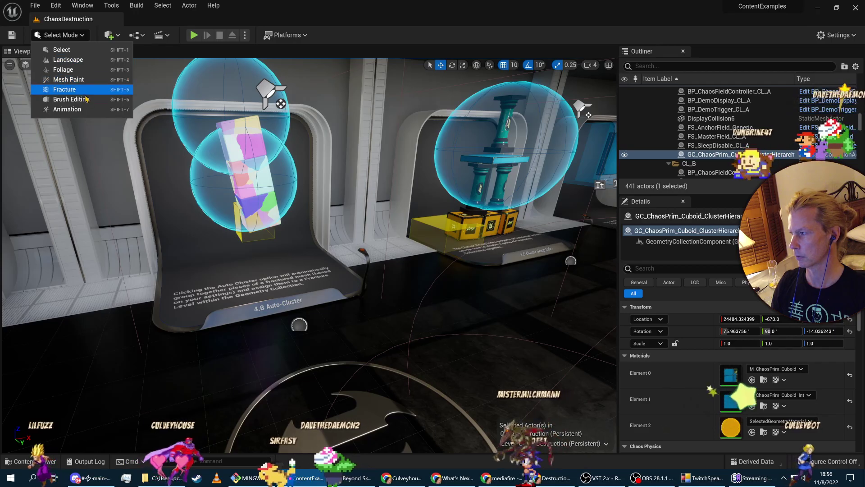
Fly onward to the Chaos field exhibits and examine the 5.E Using Falloff display and the neighbouring velocity panels.
{"action": "right_click_drag", "start_coordinate": [406, 169], "coordinate": [478, 155]}
{"action": "key", "text": "w"}
{"action": "key", "text": "w"}
{"action": "key", "text": "w"}
{"action": "key", "text": "w"}
{"action": "key", "text": "s"}
{"action": "key", "text": "s"}
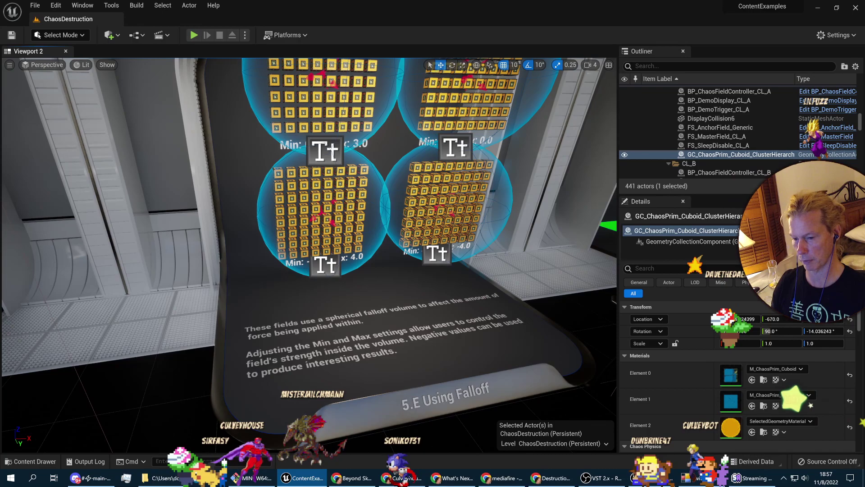
{"action": "right_click_drag", "start_coordinate": [424, 185], "coordinate": [424, 178]}
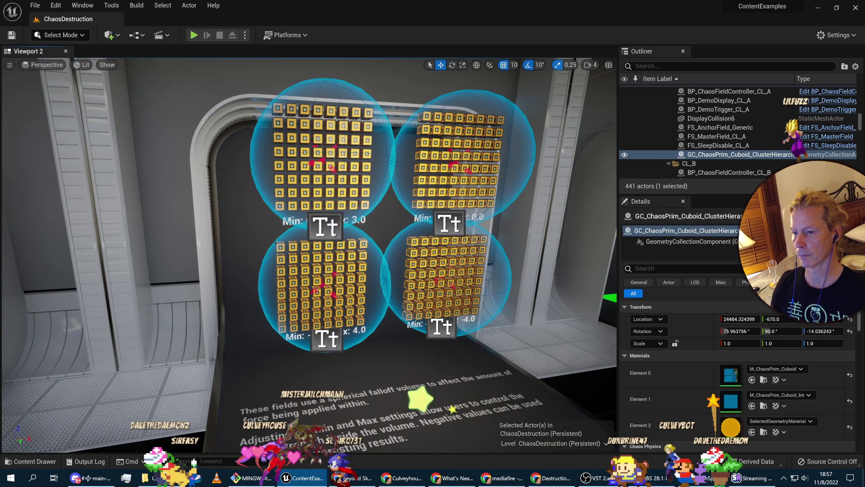
{"action": "right_click_drag", "start_coordinate": [424, 178], "coordinate": [399, 180]}
{"action": "right_click_drag", "start_coordinate": [363, 294], "coordinate": [424, 120]}
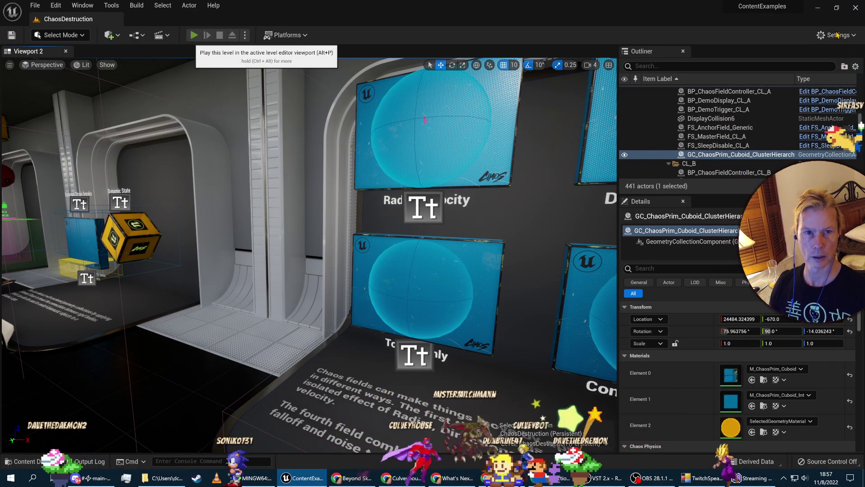
Set the engine scalability quality to High during a play session, stop the session and close the message log.
{"action": "key", "text": "alt+p"}
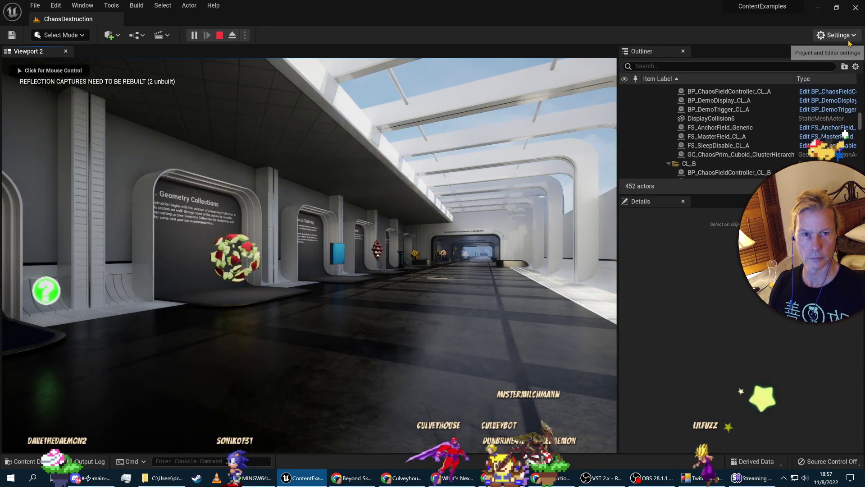
{"action": "left_click", "coordinate": [849, 39]}
{"action": "mouse_move", "coordinate": [766, 170]}
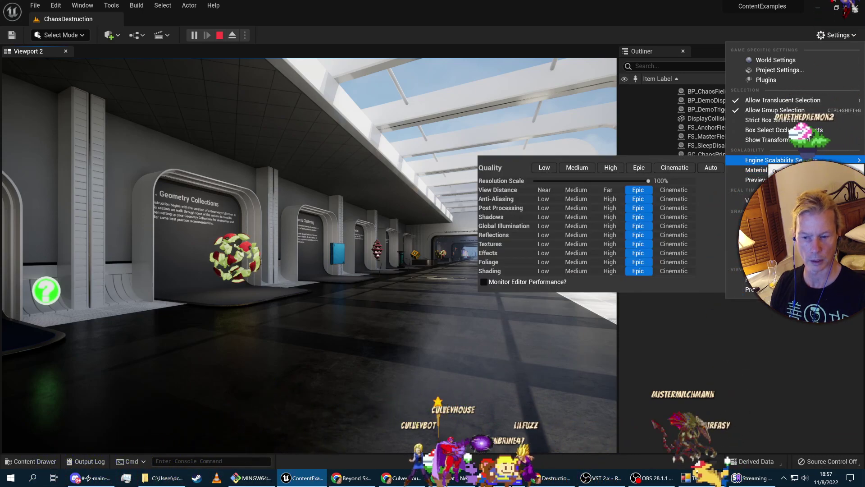
{"action": "left_click", "coordinate": [611, 168]}
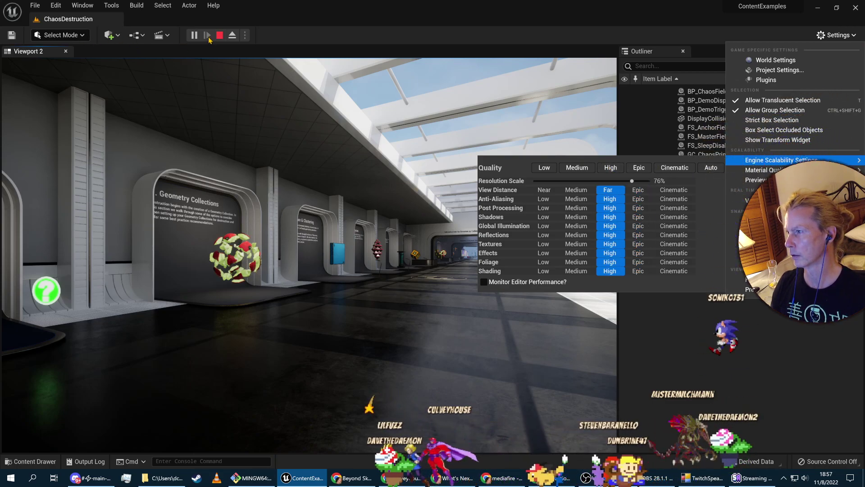
{"action": "left_click", "coordinate": [219, 35]}
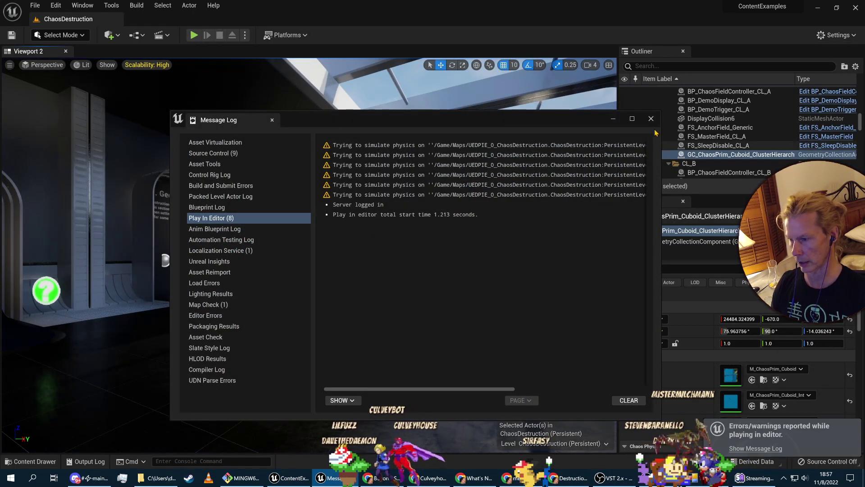
{"action": "left_click", "coordinate": [651, 119]}
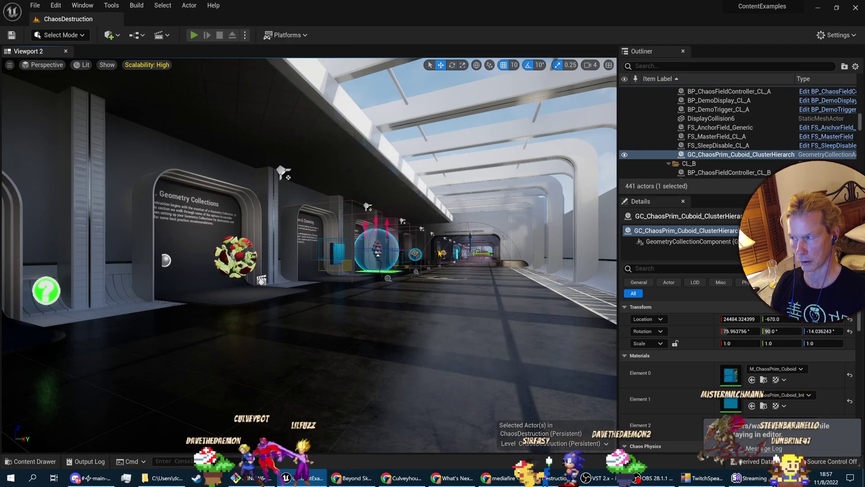
{"action": "key", "text": "alt+p"}
{"action": "key", "text": "Escape"}
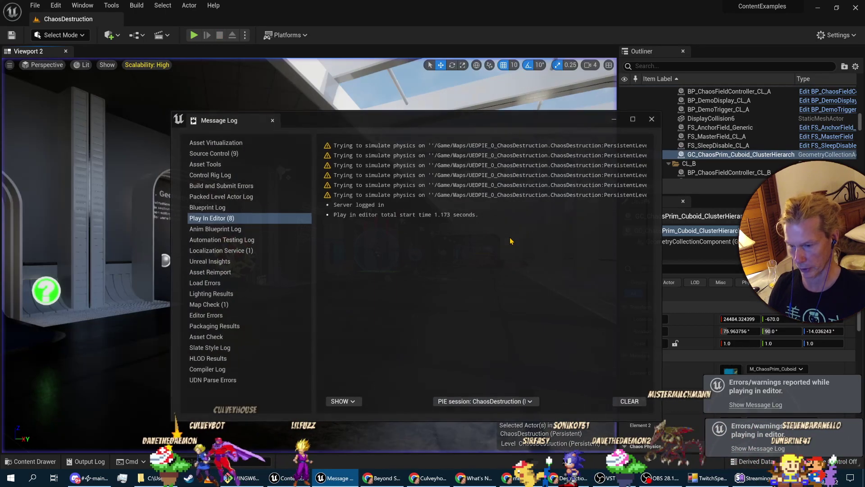
{"action": "left_click", "coordinate": [652, 120]}
Fly down the hallway past the Uniform Voronoi and other fracture exhibits to the clustering section's 4.B Auto-Cluster display.
{"action": "mouse_move", "coordinate": [405, 216]}
{"action": "right_mouse_down"}
{"action": "mouse_move", "coordinate": [428, 167]}
{"action": "mouse_move", "coordinate": [414, 216]}
{"action": "right_mouse_up"}
{"action": "key", "text": "w"}
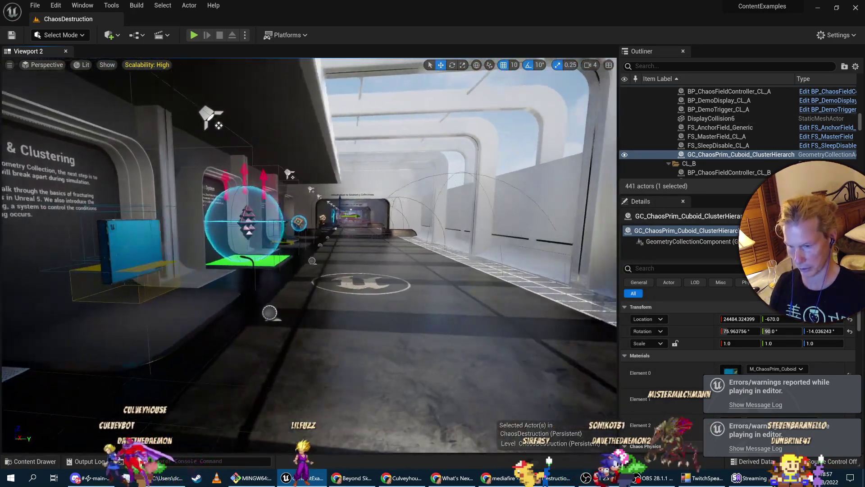
{"action": "key", "text": "d"}
{"action": "key", "text": "w"}
{"action": "right_click_drag", "start_coordinate": [414, 216], "coordinate": [370, 205]}
{"action": "key", "text": "w"}
{"action": "key", "text": "d"}
{"action": "key", "text": "w"}
{"action": "key", "text": "d"}
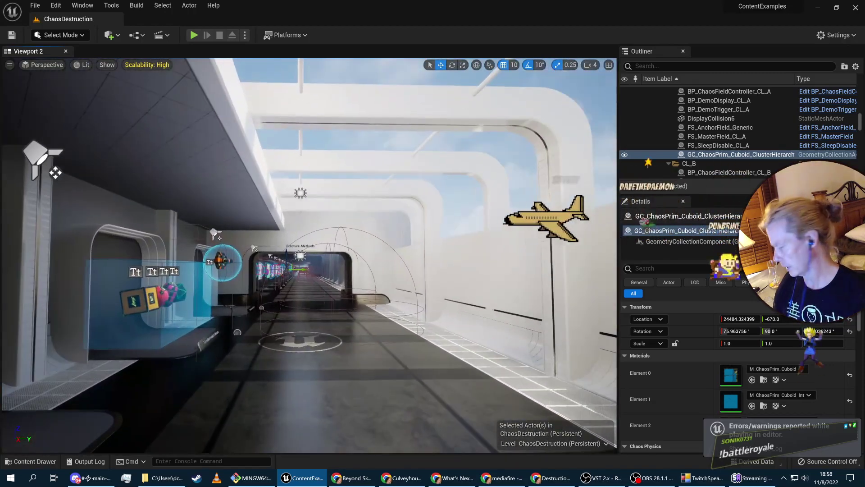
{"action": "key", "text": "w"}
{"action": "mouse_move", "coordinate": [369, 204]}
{"action": "right_mouse_down"}
{"action": "mouse_move", "coordinate": [383, 210]}
{"action": "mouse_move", "coordinate": [354, 203]}
{"action": "mouse_move", "coordinate": [381, 209]}
{"action": "right_mouse_up"}
{"action": "key", "text": "w"}
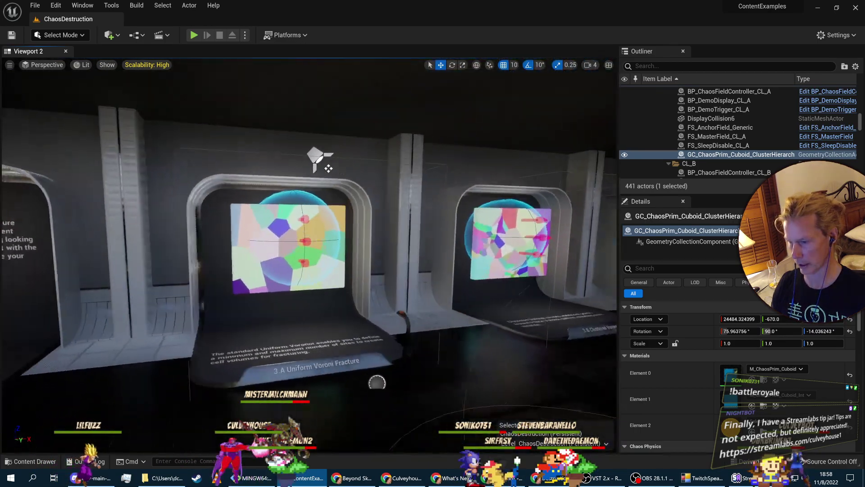
{"action": "right_click_drag", "start_coordinate": [309, 255], "coordinate": [378, 248]}
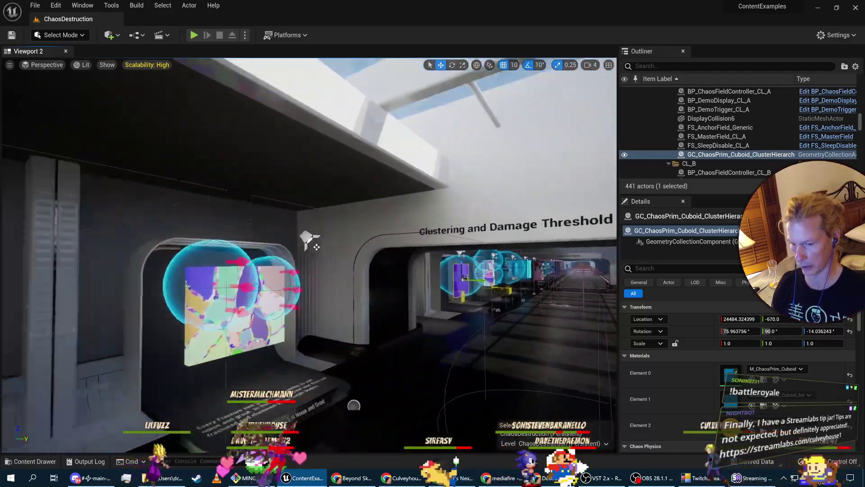
{"action": "right_click_drag", "start_coordinate": [309, 239], "coordinate": [275, 264]}
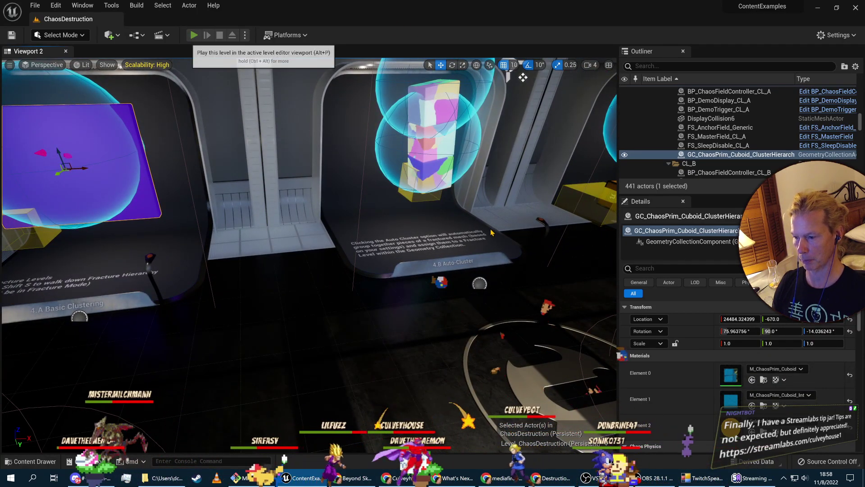
Play the level from here and walk up to the 4.B Auto-Cluster exhibit to watch its column break apart.
{"action": "key", "text": "alt+p"}
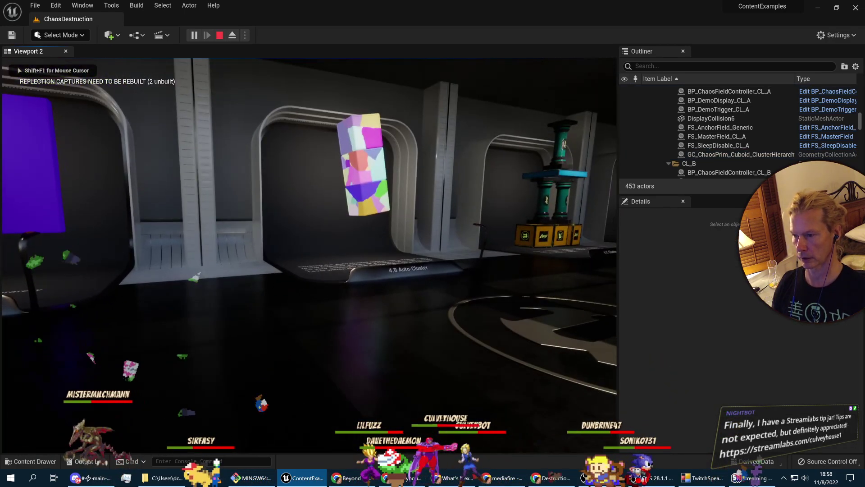
{"action": "key", "text": "w"}
{"action": "key", "text": "w"}
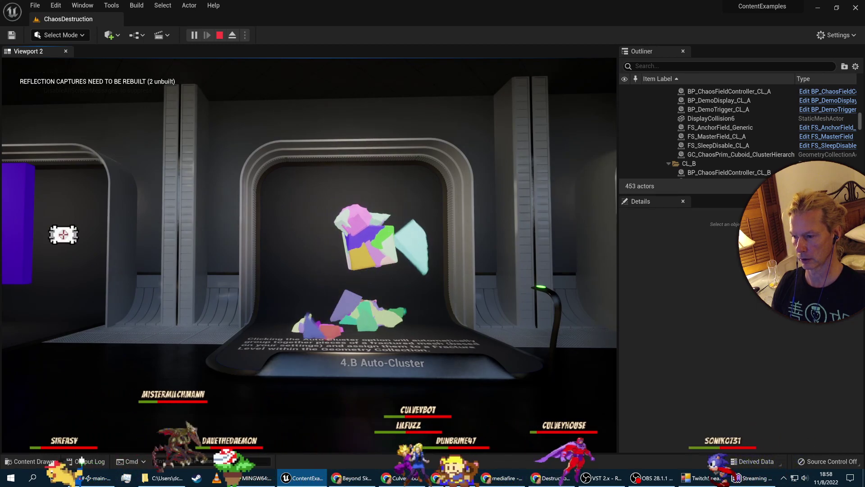
{"action": "key", "text": "w"}
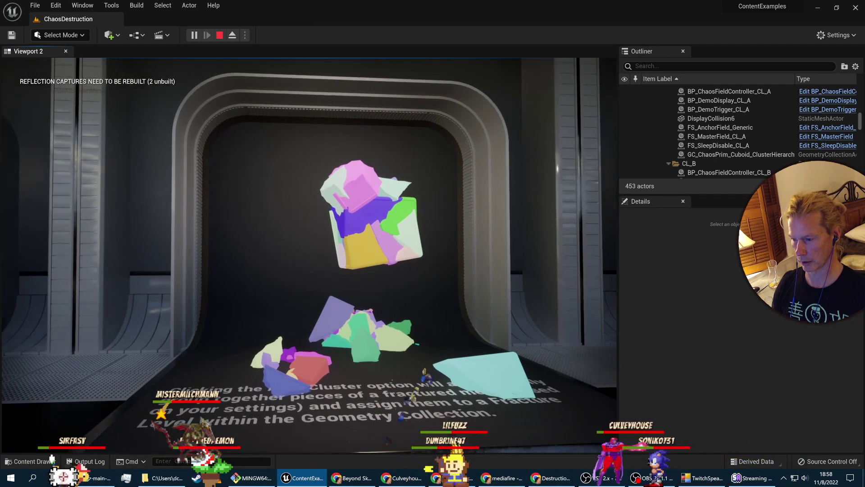
{"action": "key", "text": "w"}
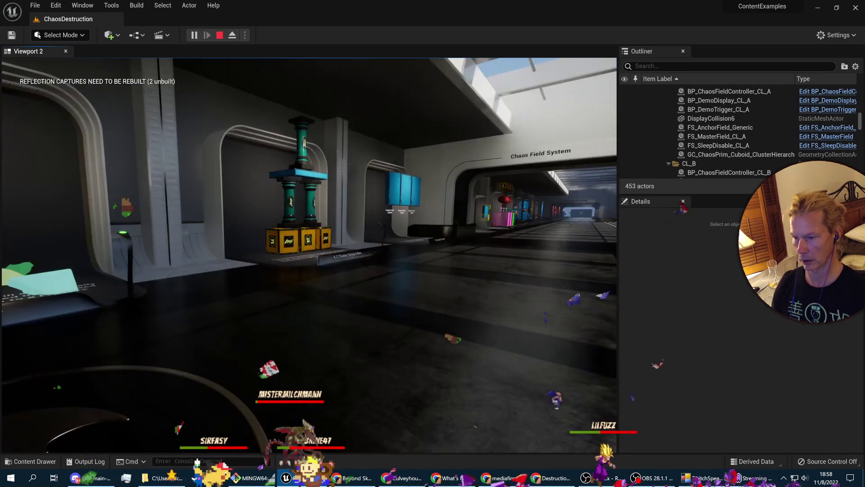
Walk through the Chaos Field System hall to 5.E Using Falloff, observe its cube grids bursting and end the play session.
{"action": "key", "text": "w"}
{"action": "key", "text": "w"}
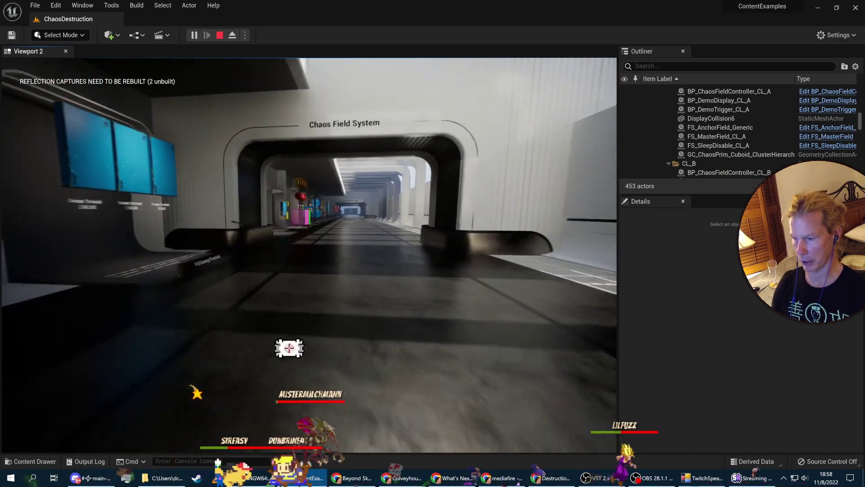
{"action": "key", "text": "w"}
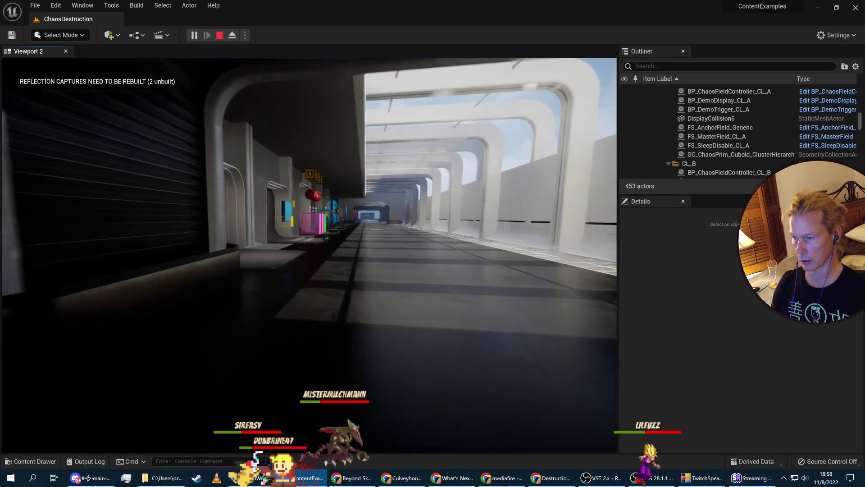
{"action": "key", "text": "w"}
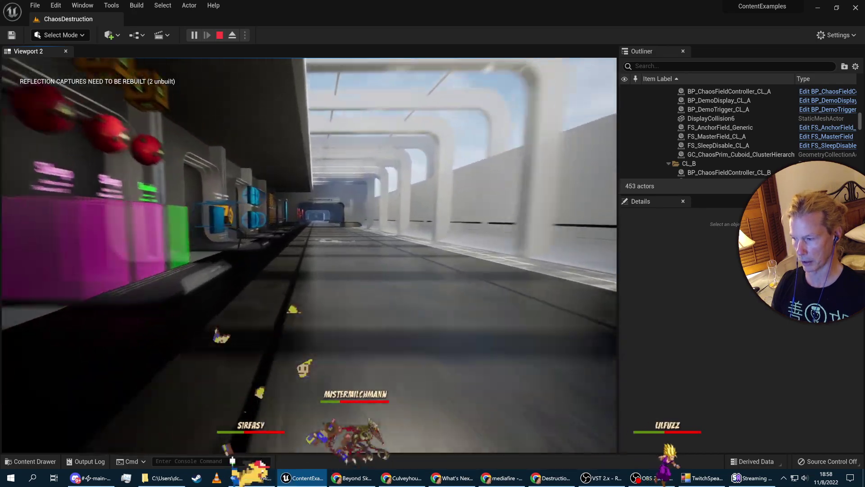
{"action": "key", "text": "w"}
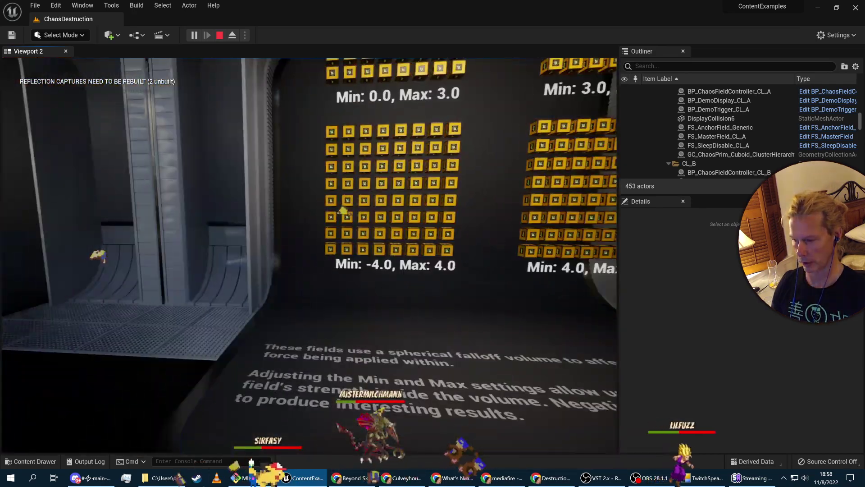
{"action": "key", "text": "s"}
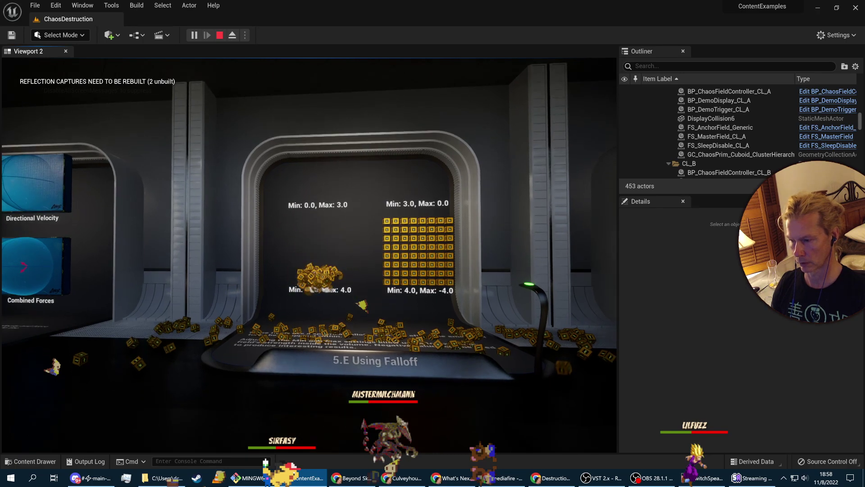
{"action": "key", "text": "w"}
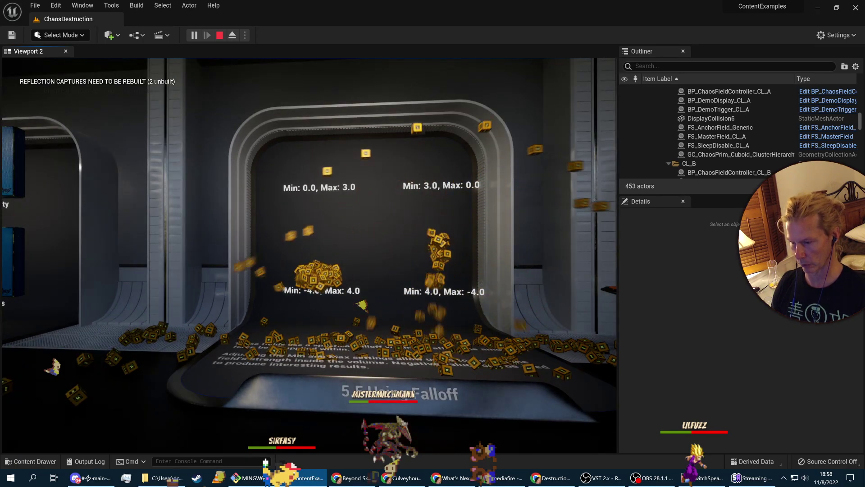
{"action": "key", "text": "w"}
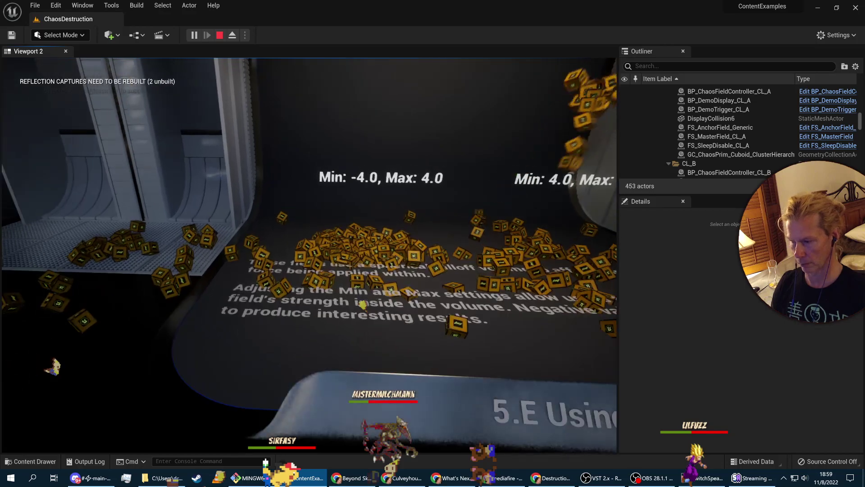
{"action": "key", "text": "Escape"}
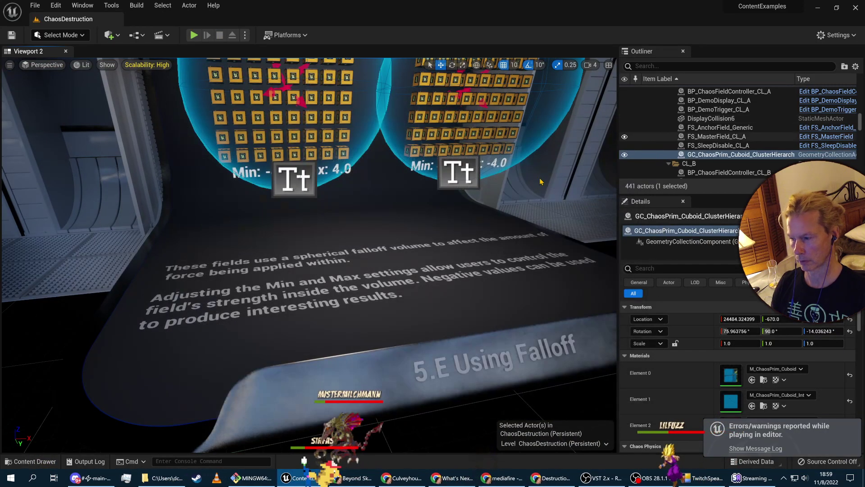
{"action": "right_click_drag", "start_coordinate": [263, 268], "coordinate": [253, 267]}
{"action": "scroll", "coordinate": [318, 110], "scroll_direction": "down", "scroll_amount": 6}
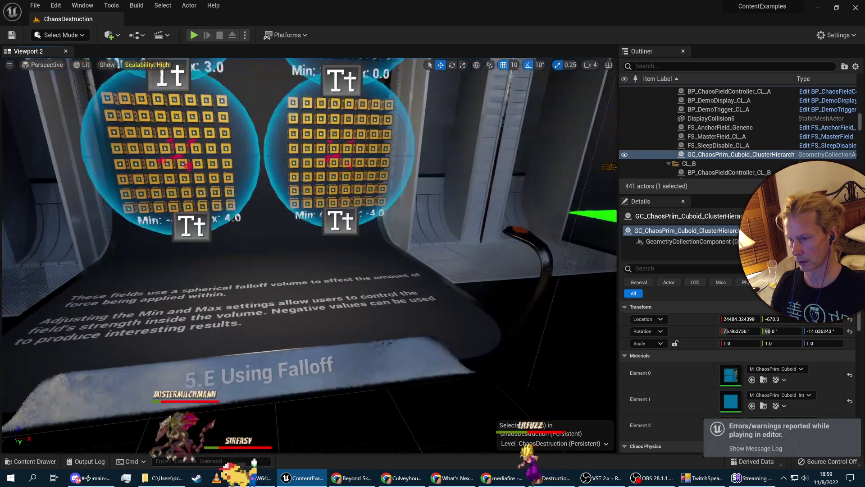
Select FS_MasterField_FS_Fall_1 at the 5.E Using Falloff exhibit and browse to its FS_MasterField blueprint asset.
{"action": "scroll", "coordinate": [346, 246], "scroll_direction": "up", "scroll_amount": 6}
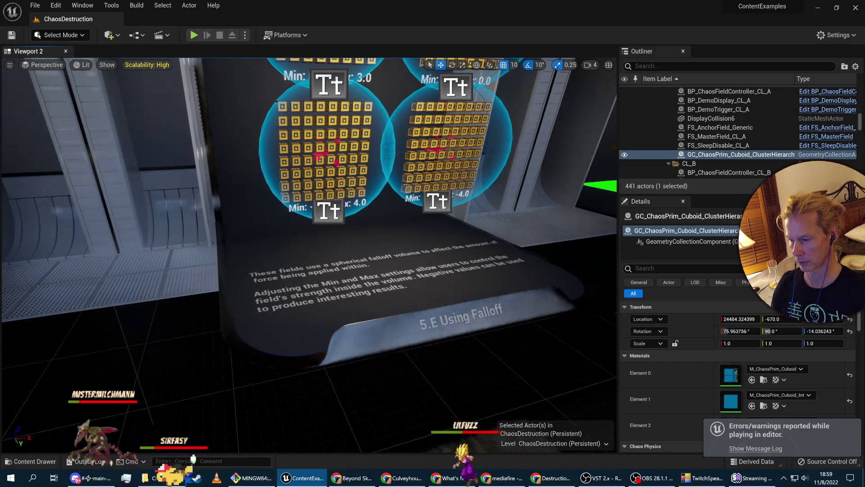
{"action": "right_click_drag", "start_coordinate": [346, 246], "coordinate": [374, 210]}
{"action": "left_click", "coordinate": [359, 221]}
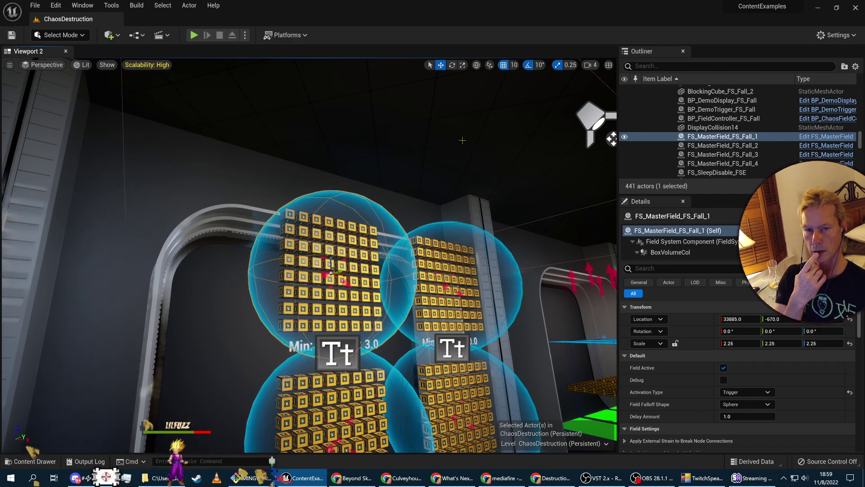
{"action": "right_click", "coordinate": [713, 140]}
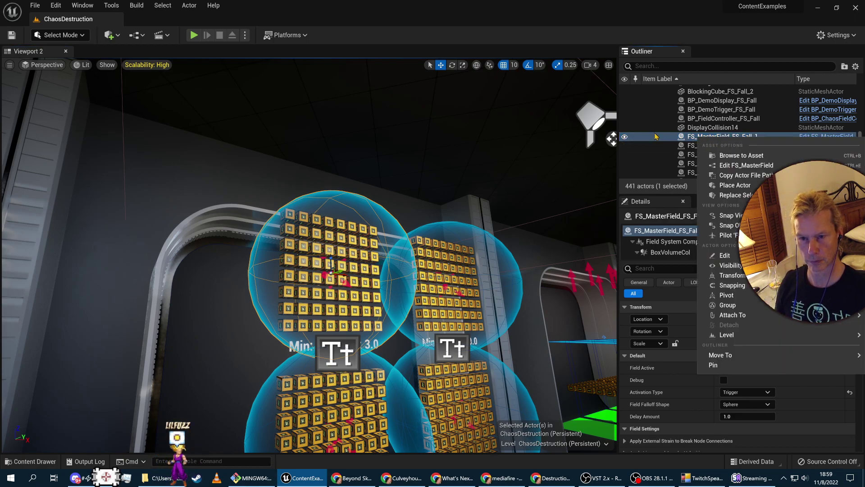
{"action": "left_click", "coordinate": [719, 156]}
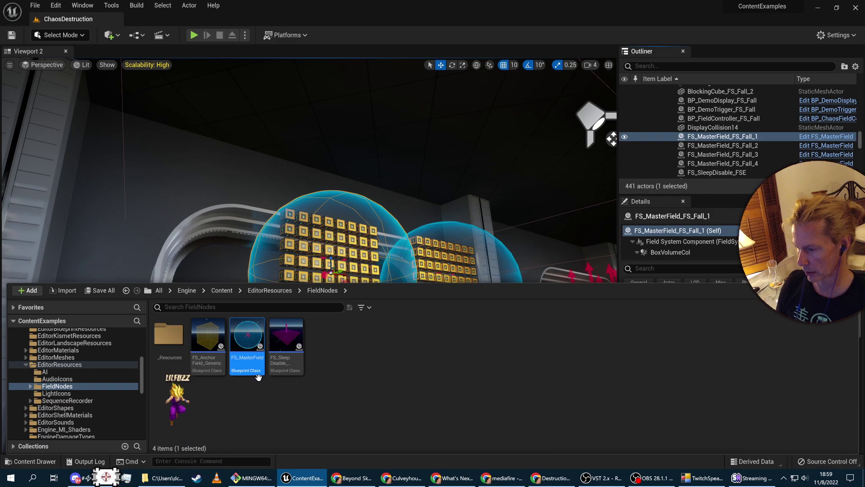
{"action": "left_click", "coordinate": [247, 342]}
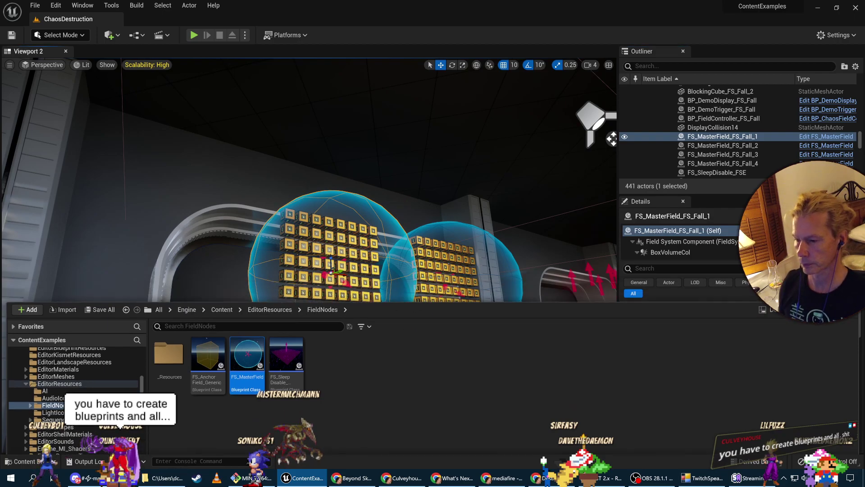
Move the FS_MasterField_FS_Fall_1 sphere sideways off its cube grid, and select the grid GC_ChaosPrim_MiniBoxes_FS_Fall_1.
{"action": "left_click", "coordinate": [334, 275]}
{"action": "left_click", "coordinate": [313, 295]}
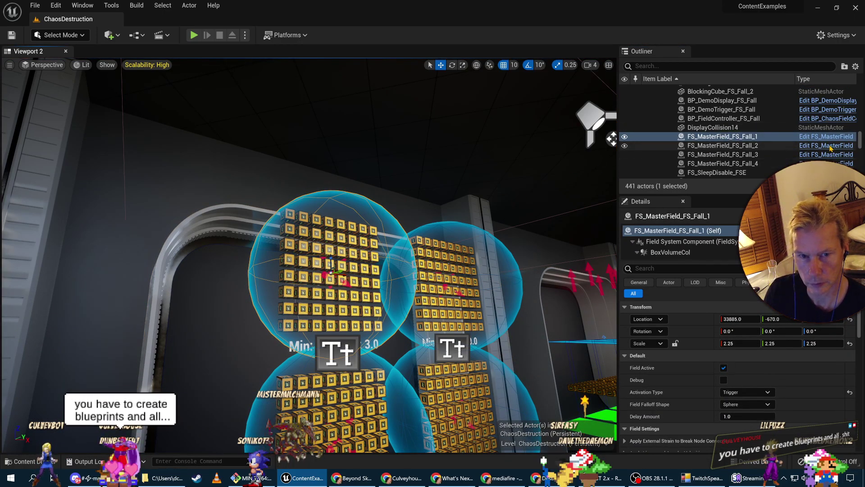
{"action": "right_click_drag", "start_coordinate": [313, 295], "coordinate": [354, 344]}
{"action": "key", "text": "w"}
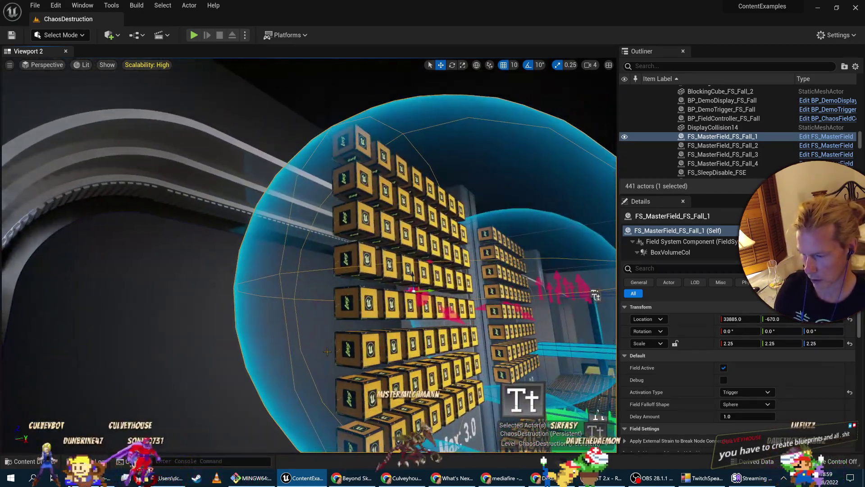
{"action": "left_click", "coordinate": [394, 310]}
{"action": "left_click", "coordinate": [395, 310]}
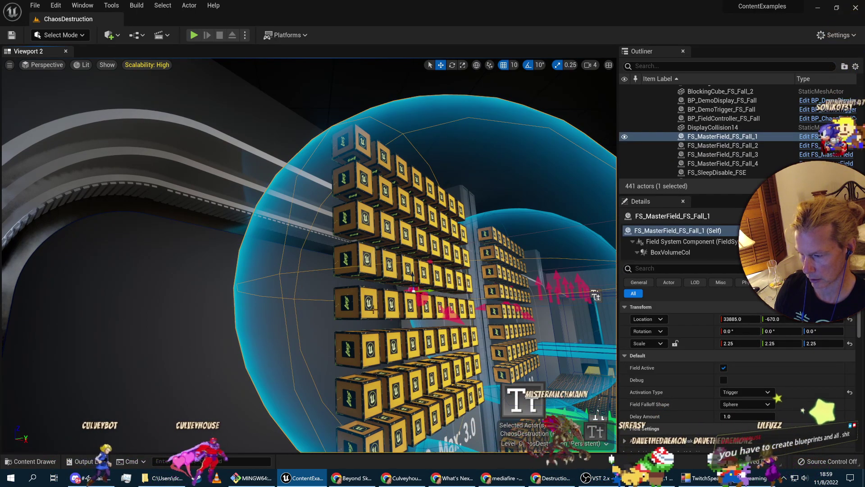
{"action": "right_click_drag", "start_coordinate": [365, 306], "coordinate": [510, 262]}
{"action": "left_click_drag", "start_coordinate": [405, 264], "coordinate": [593, 263]}
{"action": "left_click", "coordinate": [442, 293]}
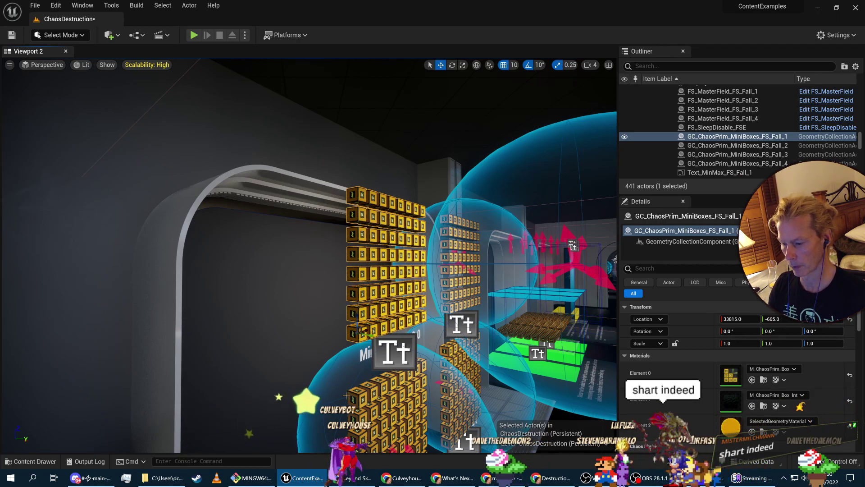
Review the cube grid's materials and Chaos Physics settings, then open its SelectedGeometryMaterial for inspection and close it.
{"action": "left_click", "coordinate": [373, 406]}
{"action": "left_click", "coordinate": [378, 267]}
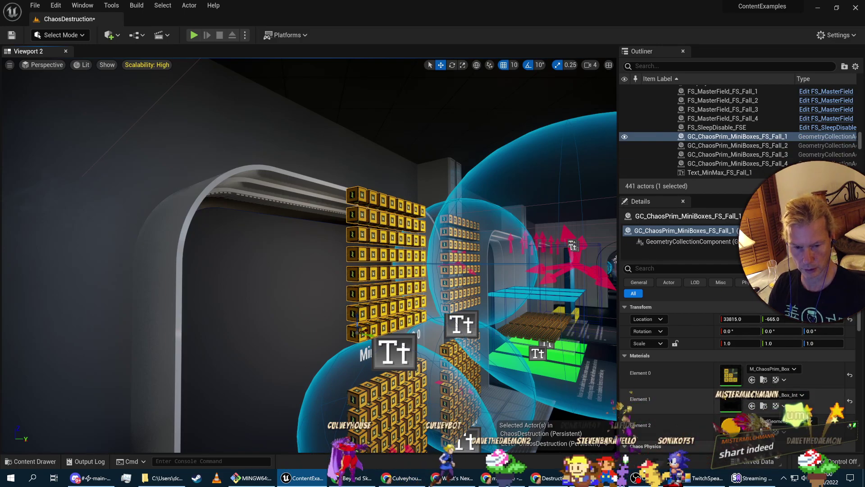
{"action": "scroll", "coordinate": [750, 406], "scroll_direction": "down", "scroll_amount": 3}
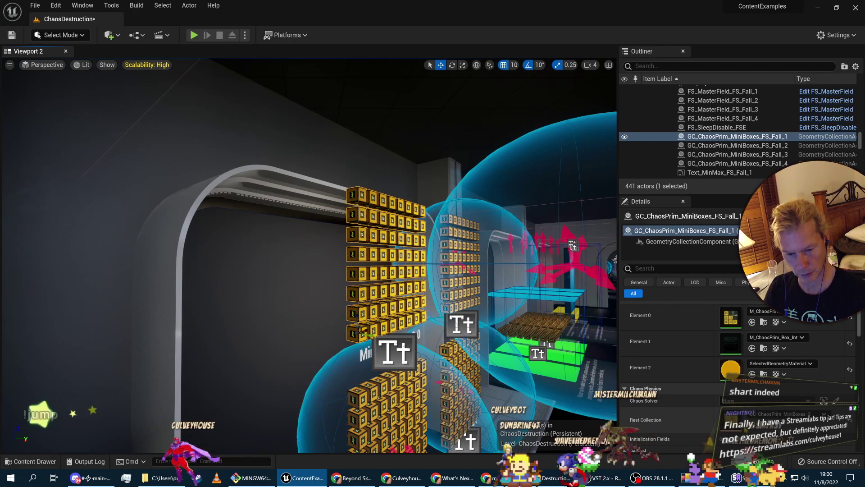
{"action": "scroll", "coordinate": [739, 361], "scroll_direction": "down", "scroll_amount": 1}
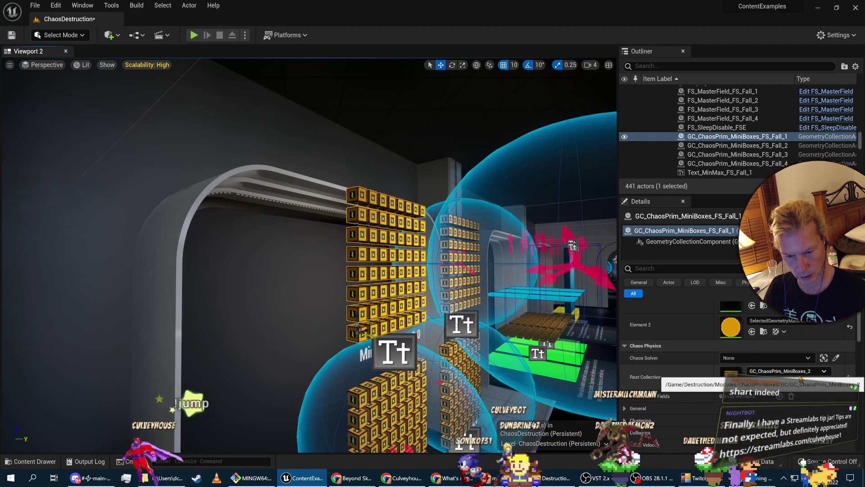
{"action": "scroll", "coordinate": [729, 344], "scroll_direction": "up", "scroll_amount": 1}
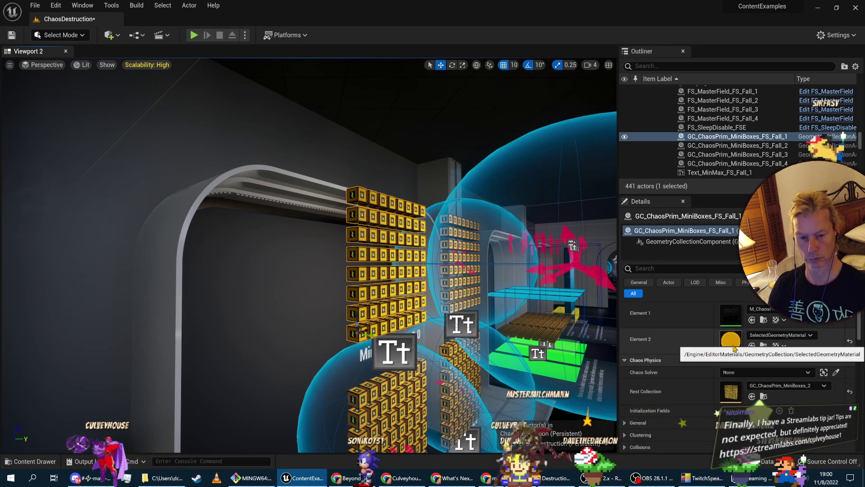
{"action": "double_click", "coordinate": [734, 343]}
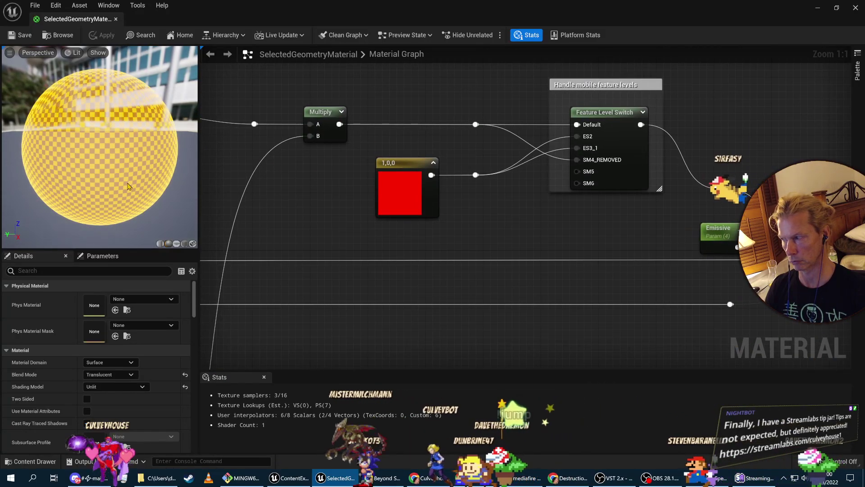
{"action": "left_click", "coordinate": [116, 18]}
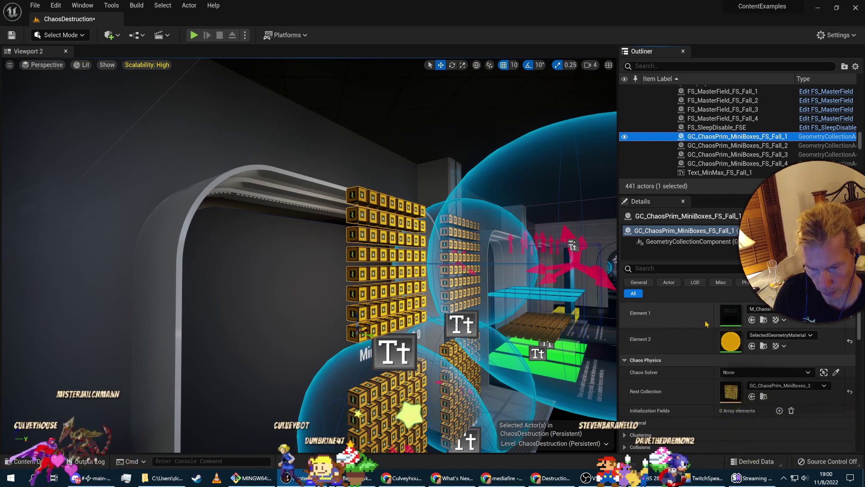
Open the cube grid's M_ChaosPrim_Box_Int material instance, inspect its preview and parameters, and close it.
{"action": "double_click", "coordinate": [733, 319]}
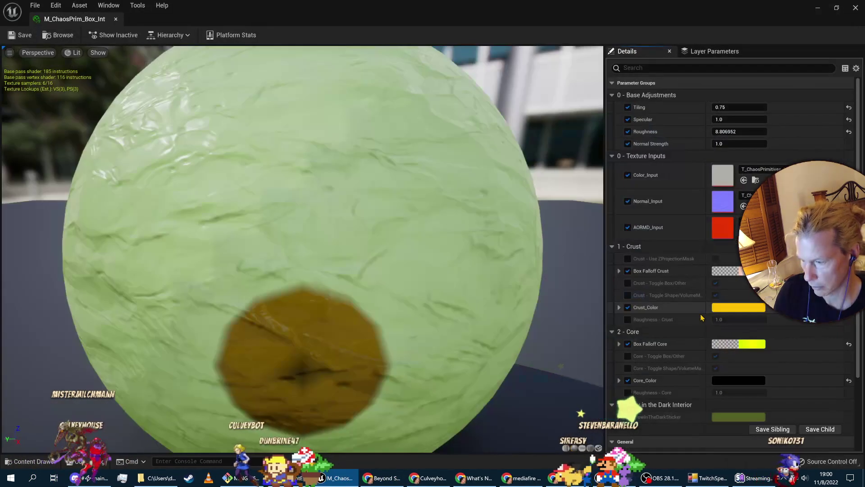
{"action": "scroll", "coordinate": [360, 315], "scroll_direction": "down", "scroll_amount": 5}
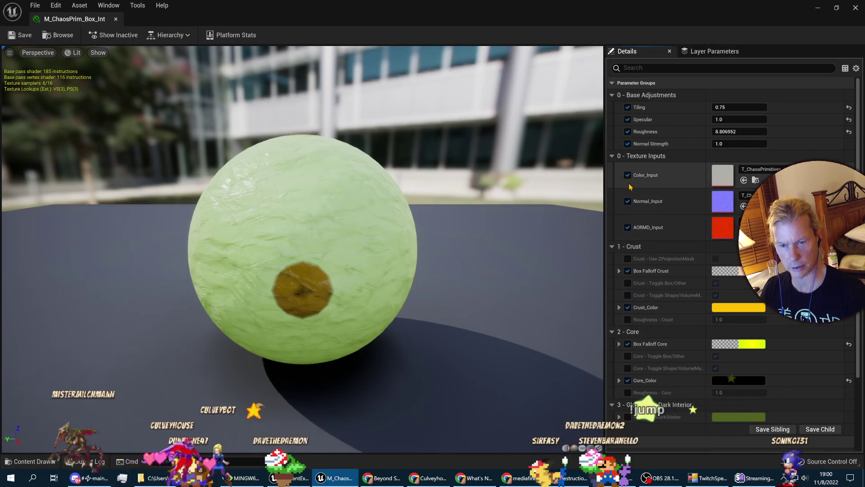
{"action": "left_click", "coordinate": [116, 19]}
Nudge the GC_ChaosPrim_MiniBoxes_FS_Fall_1 cube grid slightly away from the neighbouring grids.
{"action": "mouse_move", "coordinate": [450, 252]}
{"action": "right_mouse_down"}
{"action": "mouse_move", "coordinate": [428, 288]}
{"action": "mouse_move", "coordinate": [436, 290]}
{"action": "mouse_move", "coordinate": [444, 261]}
{"action": "right_mouse_up"}
{"action": "right_click_drag", "start_coordinate": [455, 338], "coordinate": [455, 335]}
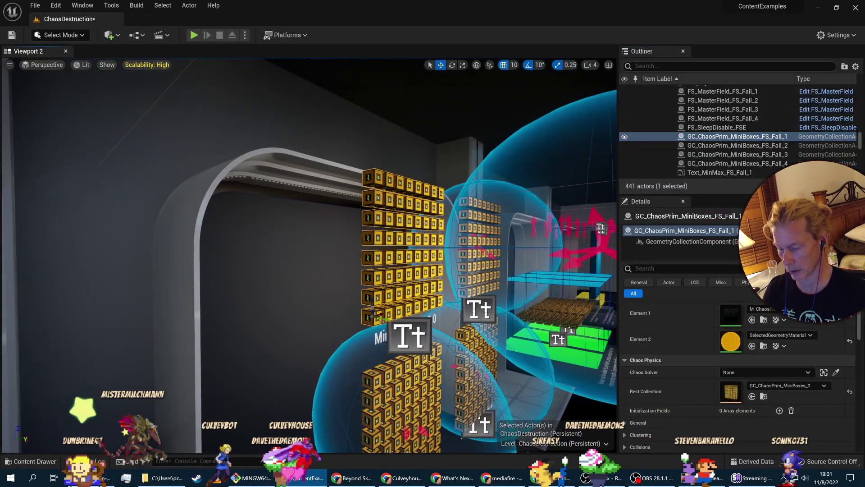
{"action": "mouse_move", "coordinate": [382, 319]}
{"action": "left_mouse_down"}
{"action": "mouse_move", "coordinate": [395, 318]}
{"action": "mouse_move", "coordinate": [364, 321]}
{"action": "mouse_move", "coordinate": [380, 324]}
{"action": "left_mouse_up"}
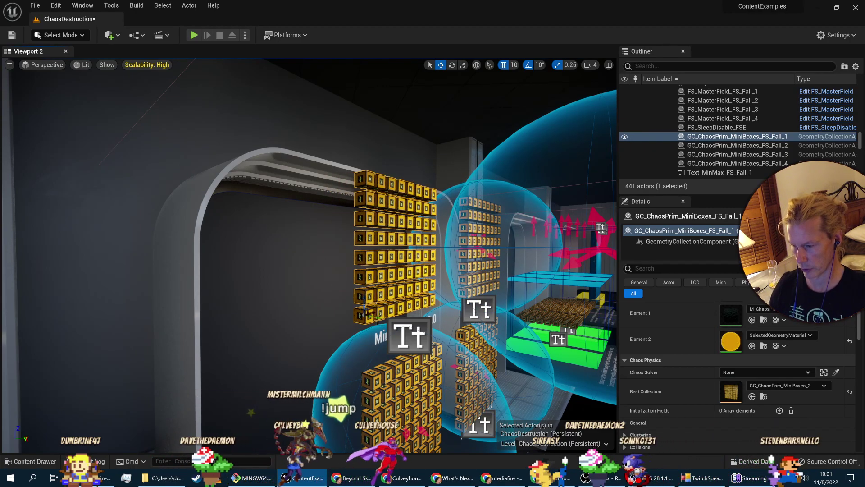
Try to group the selected GC_ChaosPrim_MiniBoxes_FS_Fall_1 actor.
{"action": "right_click", "coordinate": [393, 275]}
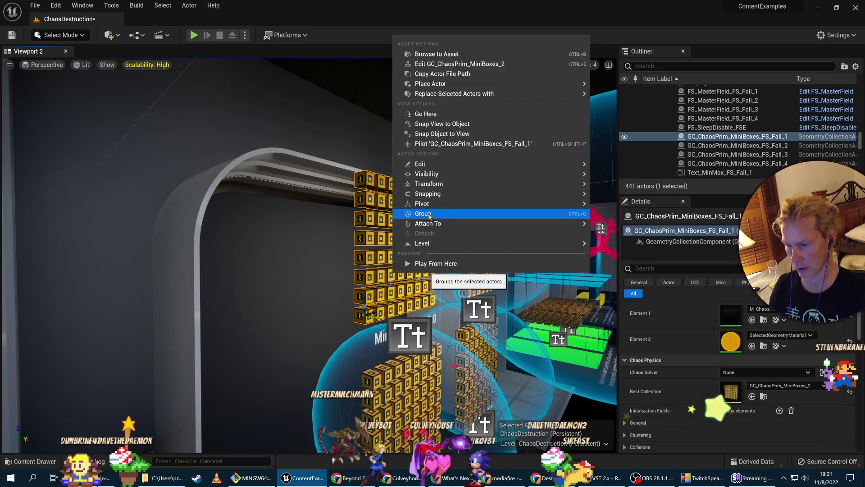
{"action": "left_click", "coordinate": [426, 213]}
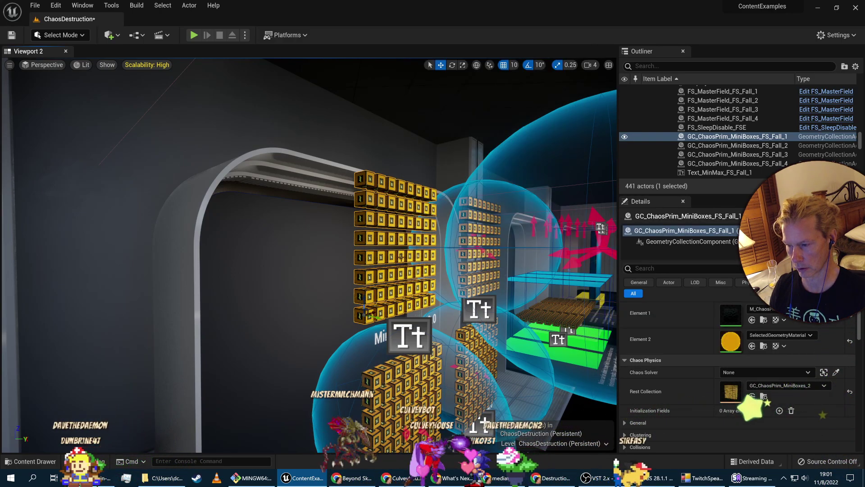
{"action": "right_click", "coordinate": [403, 259]}
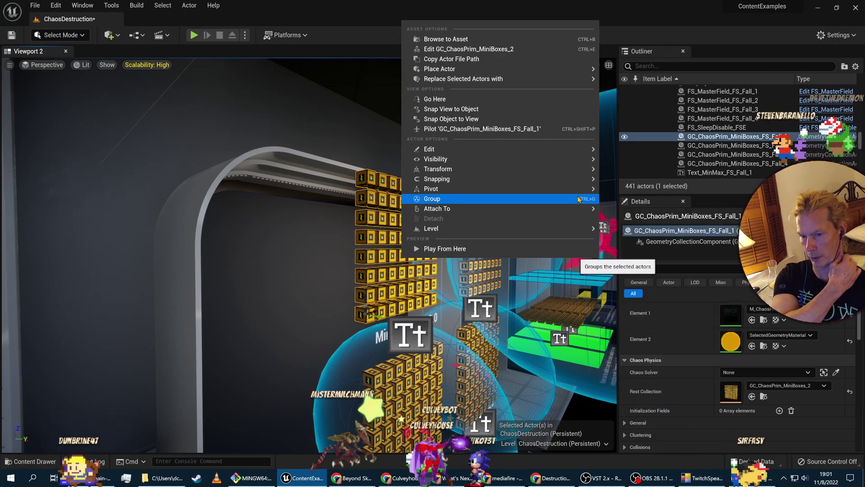
{"action": "left_click", "coordinate": [755, 137]}
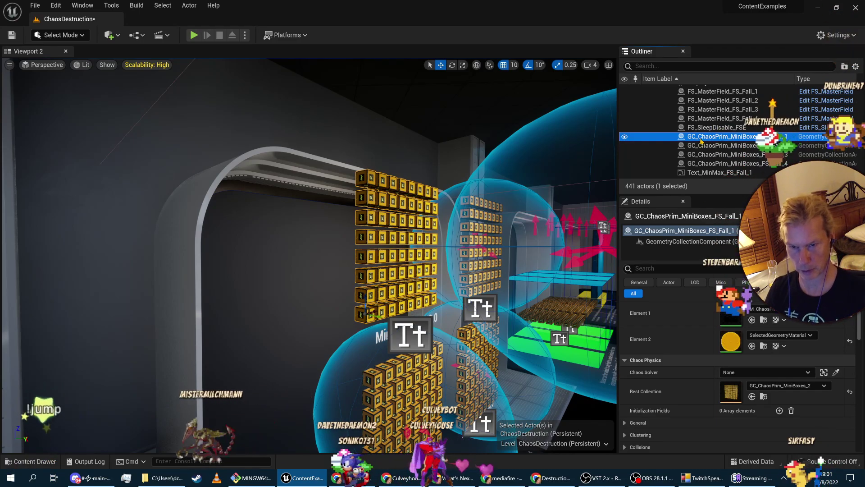
Browse to the cube grid's GC_ChaosPrim_MiniBoxes_2 geometry collection, open it to examine its clustering and geometry settings, and close it.
{"action": "left_click", "coordinate": [726, 155]}
{"action": "left_click", "coordinate": [727, 127]}
{"action": "left_click", "coordinate": [728, 137]}
{"action": "right_click", "coordinate": [727, 137]}
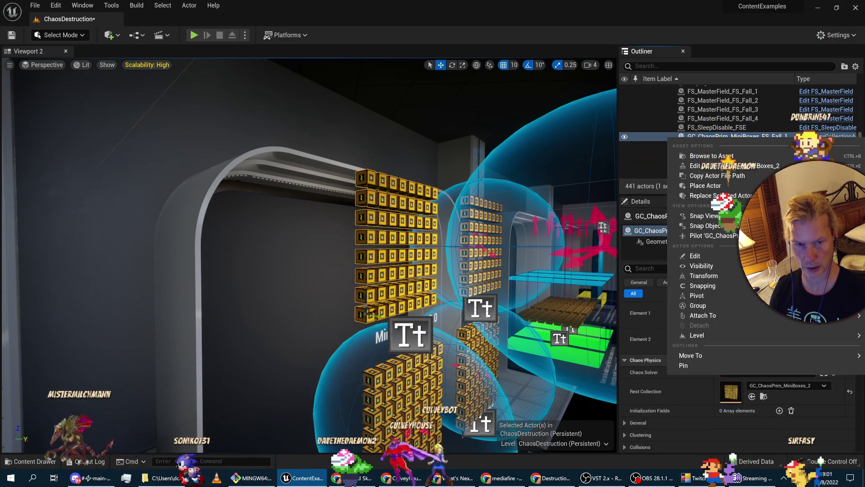
{"action": "left_click", "coordinate": [720, 157]}
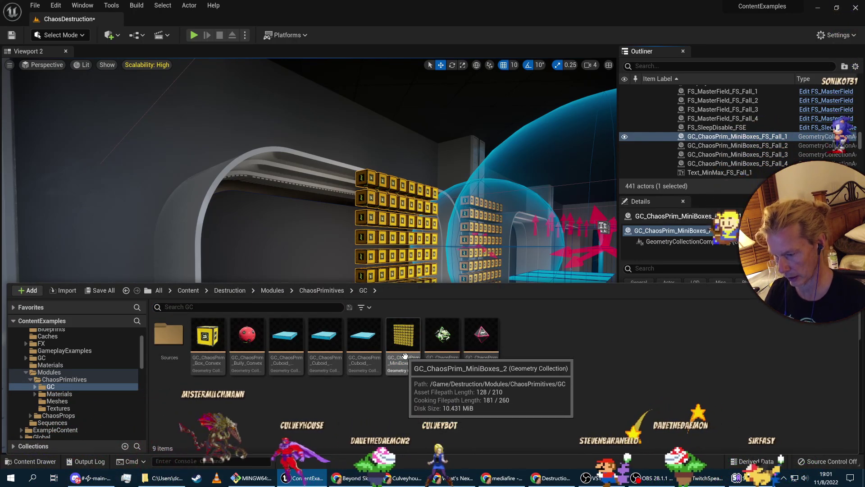
{"action": "double_click", "coordinate": [398, 366]}
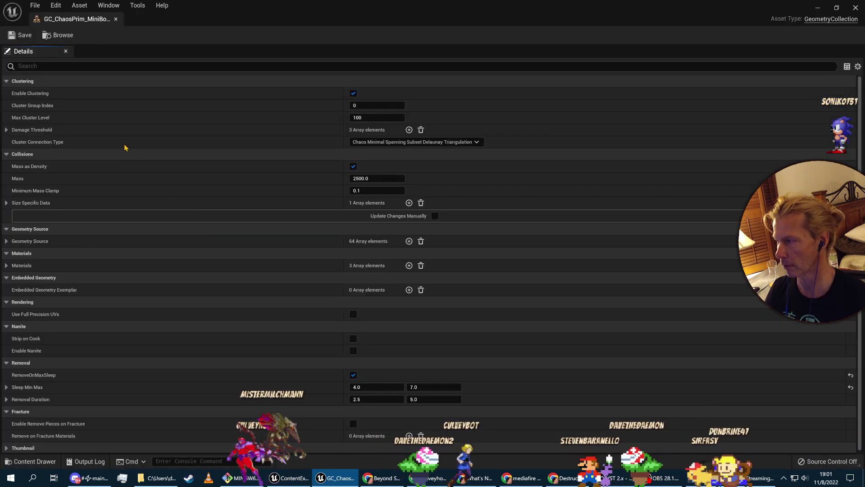
{"action": "left_click", "coordinate": [115, 19]}
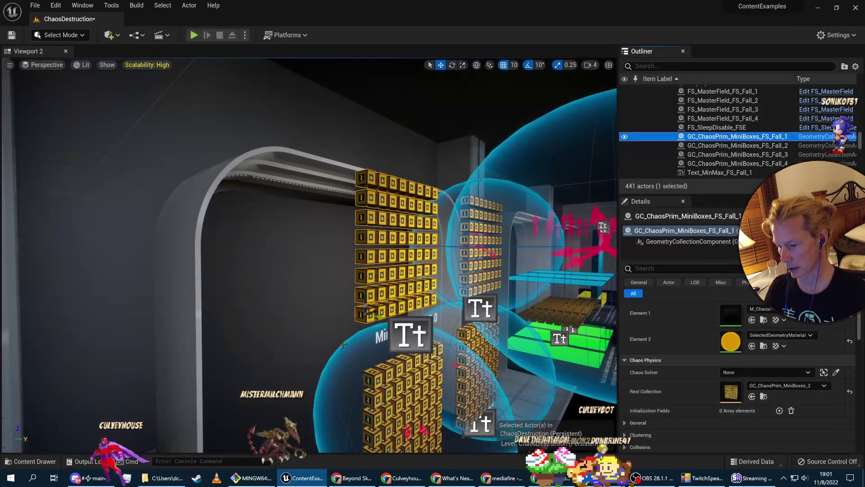
Select all level actors using the GC_ChaosPrim_MiniBoxes_2 asset, then reselect only the first falloff cube grid.
{"action": "left_click", "coordinate": [33, 462]}
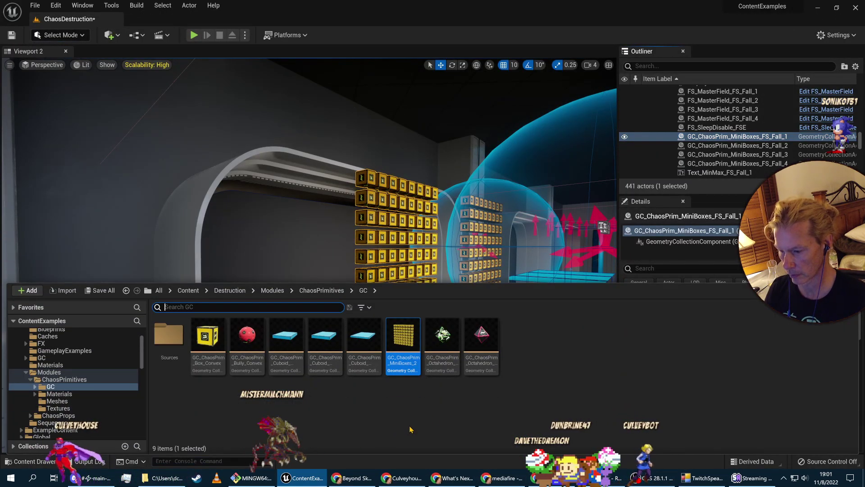
{"action": "left_click", "coordinate": [397, 344]}
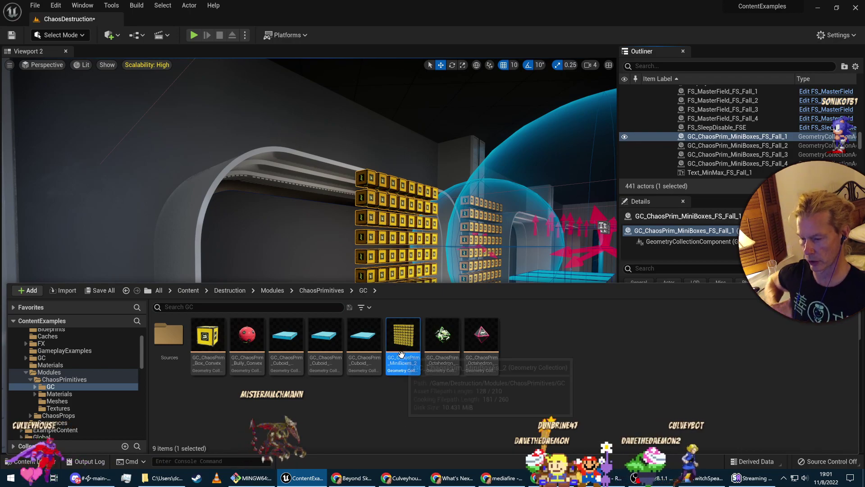
{"action": "right_click", "coordinate": [402, 354]}
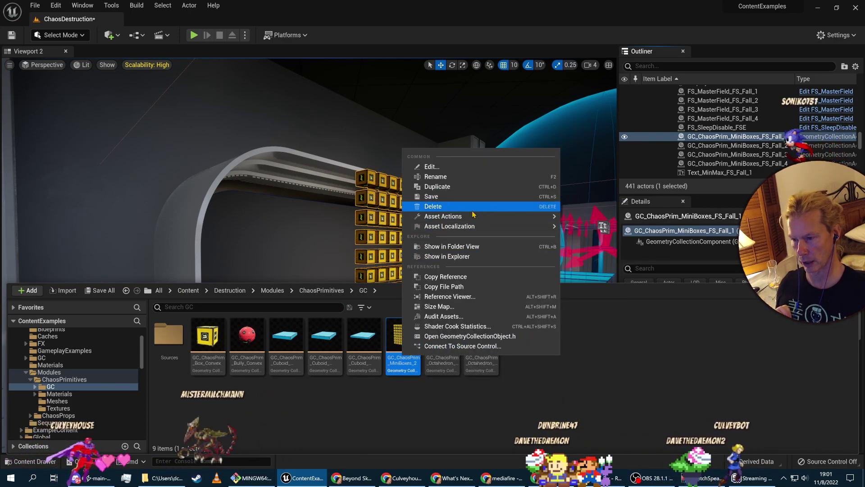
{"action": "mouse_move", "coordinate": [465, 220]}
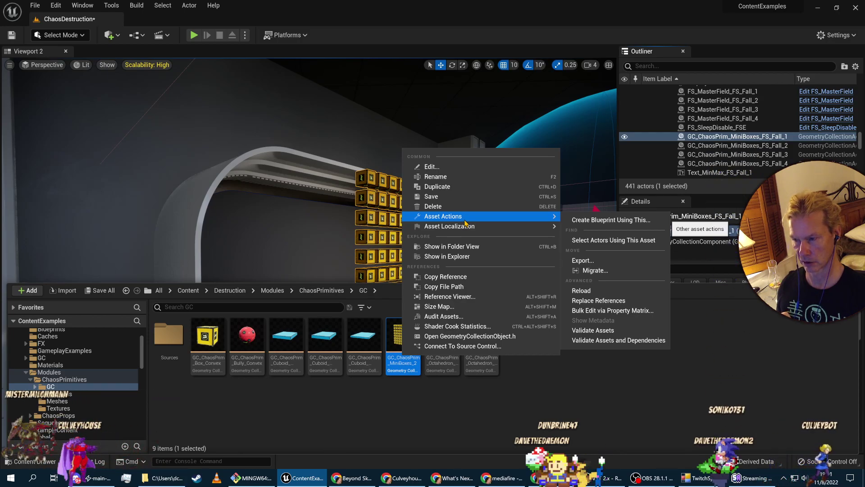
{"action": "left_click", "coordinate": [588, 241]}
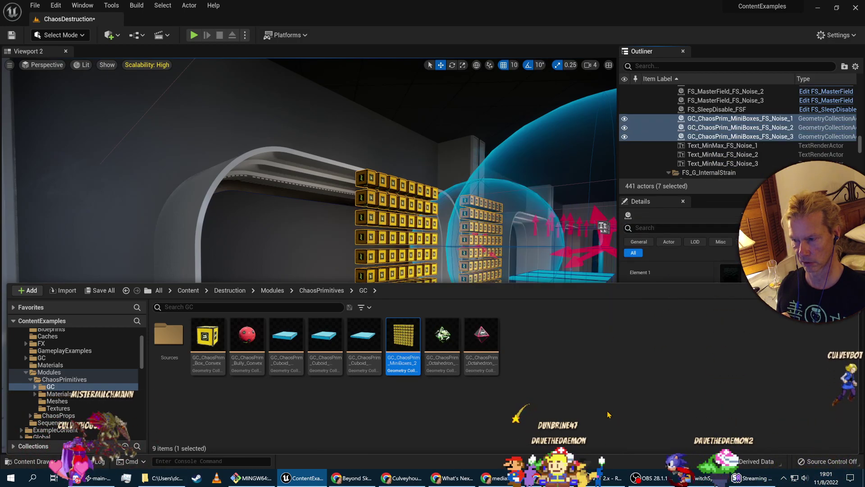
{"action": "left_click", "coordinate": [370, 177]}
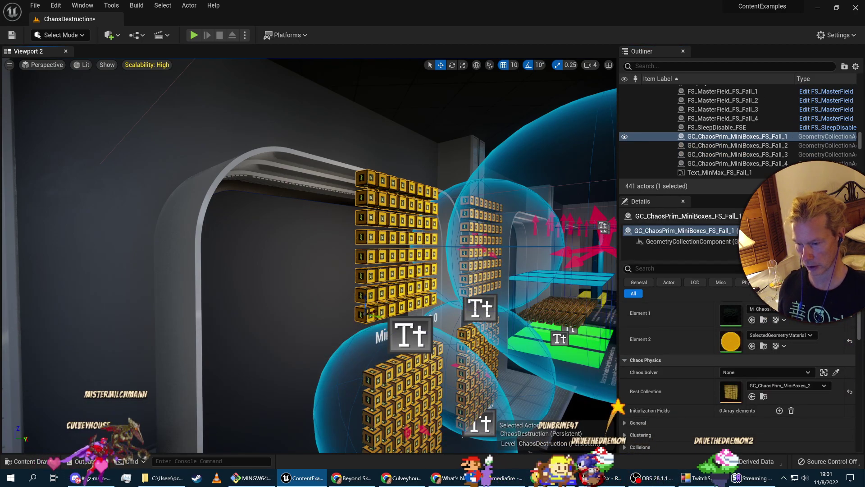
Move over to the Radial Velocity display and select its FS_MasterField_FS_Vel_1 sphere.
{"action": "left_click", "coordinate": [331, 280]}
{"action": "left_click", "coordinate": [381, 282]}
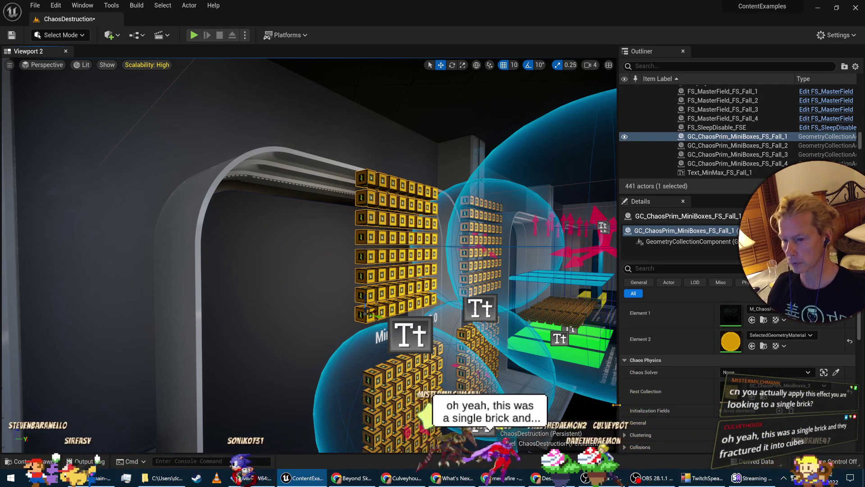
{"action": "right_click_drag", "start_coordinate": [457, 317], "coordinate": [417, 316]}
{"action": "left_click", "coordinate": [433, 334]}
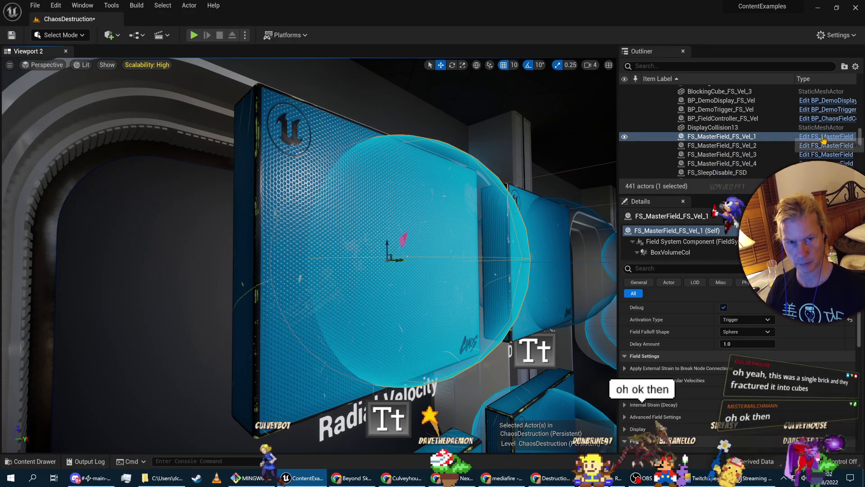
Open the FS_MasterField blueprint and examine the activation and trigger setup sections of its event graph.
{"action": "left_click", "coordinate": [810, 146]}
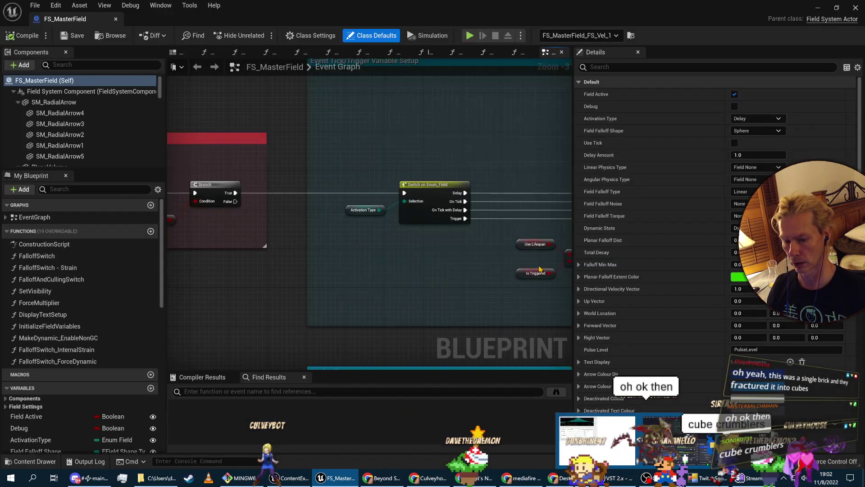
{"action": "scroll", "coordinate": [409, 301], "scroll_direction": "down", "scroll_amount": 2}
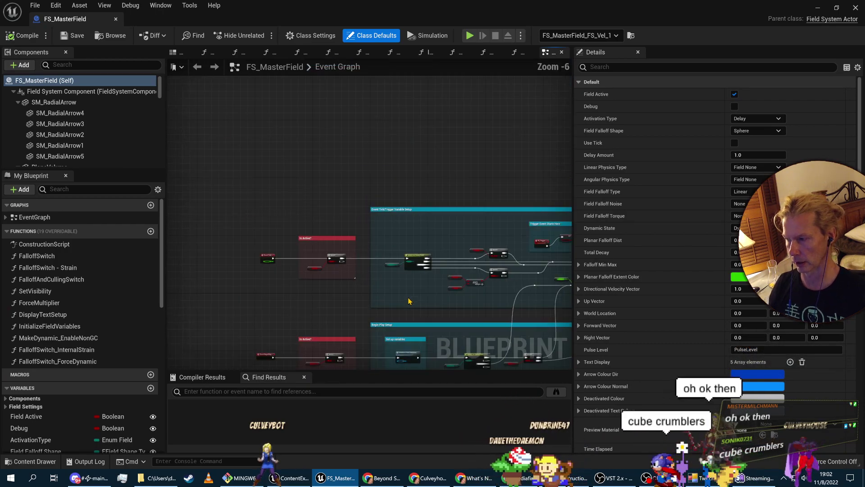
{"action": "right_click_drag", "start_coordinate": [416, 307], "coordinate": [257, 238]}
{"action": "right_click_drag", "start_coordinate": [462, 241], "coordinate": [271, 245]}
{"action": "right_click_drag", "start_coordinate": [499, 229], "coordinate": [368, 272]}
{"action": "scroll", "coordinate": [384, 243], "scroll_direction": "down", "scroll_amount": 2}
{"action": "scroll", "coordinate": [369, 272], "scroll_direction": "down", "scroll_amount": 5}
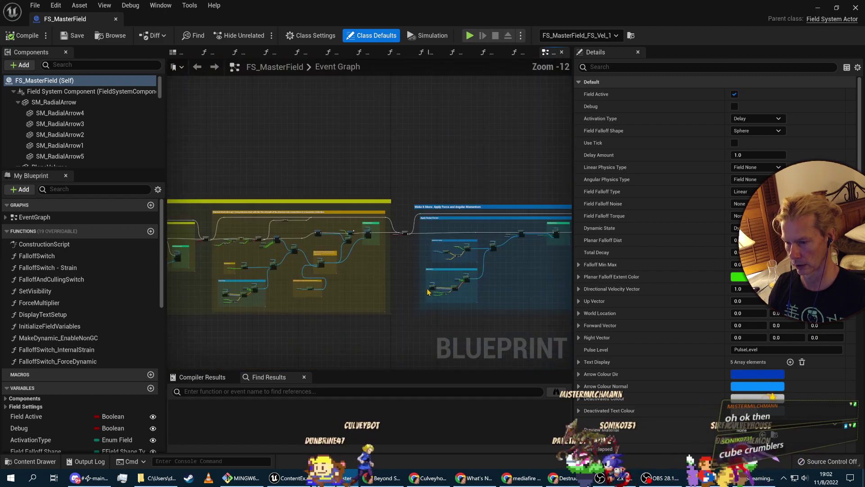
Examine the force and Cleanup and Lifespan Logic sections of the FS_MasterField event graph, and close the blueprint.
{"action": "right_click_drag", "start_coordinate": [369, 271], "coordinate": [194, 262]}
{"action": "right_click_drag", "start_coordinate": [477, 254], "coordinate": [150, 247]}
{"action": "right_click_drag", "start_coordinate": [447, 241], "coordinate": [426, 240]}
{"action": "scroll", "coordinate": [426, 240], "scroll_direction": "up", "scroll_amount": 7}
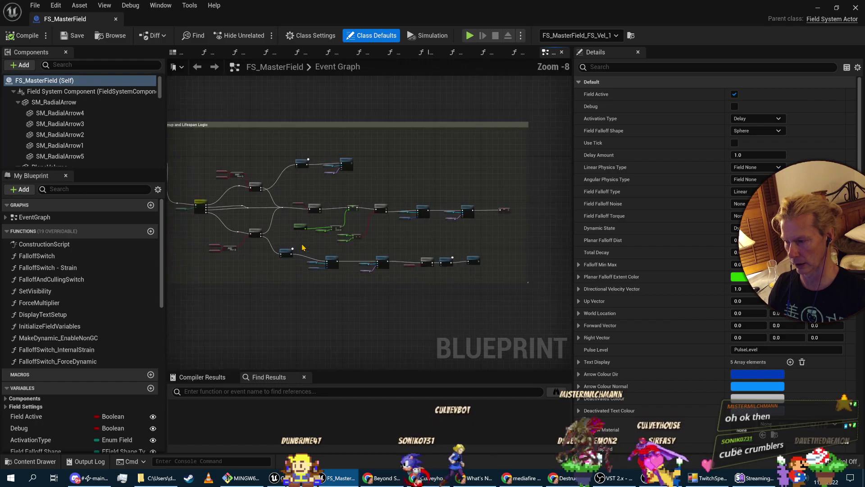
{"action": "right_click_drag", "start_coordinate": [363, 302], "coordinate": [438, 354]}
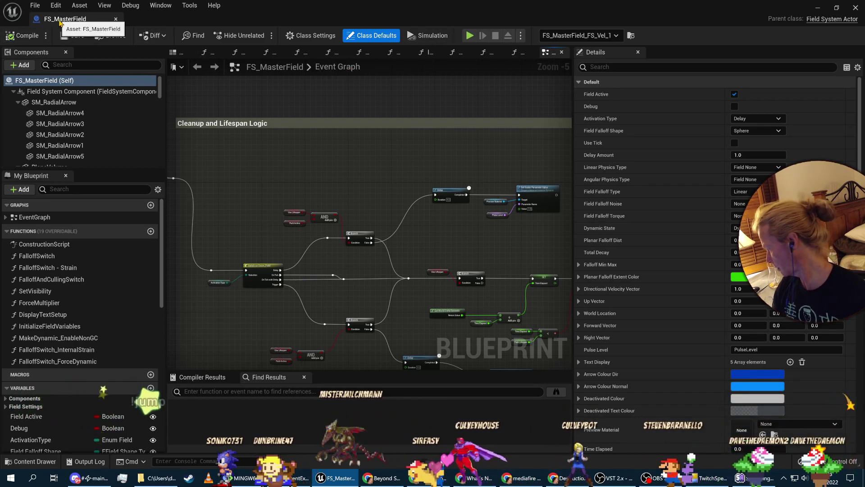
{"action": "left_click", "coordinate": [116, 18]}
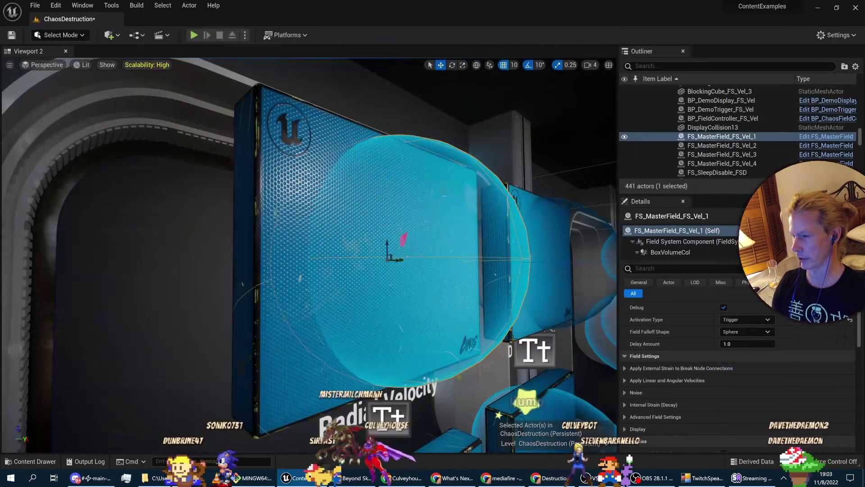
Play the level and move up to the 5.D Applying Velocity exhibit to watch its four fields act on the bricks.
{"action": "right_click_drag", "start_coordinate": [431, 287], "coordinate": [484, 300]}
{"action": "key", "text": "s"}
{"action": "key", "text": "w"}
{"action": "key", "text": "s"}
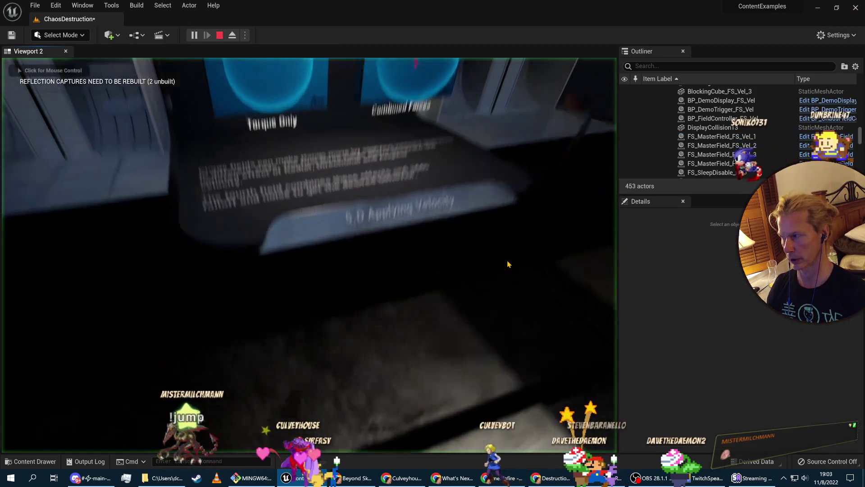
{"action": "left_click", "coordinate": [508, 264]}
{"action": "key", "text": "w"}
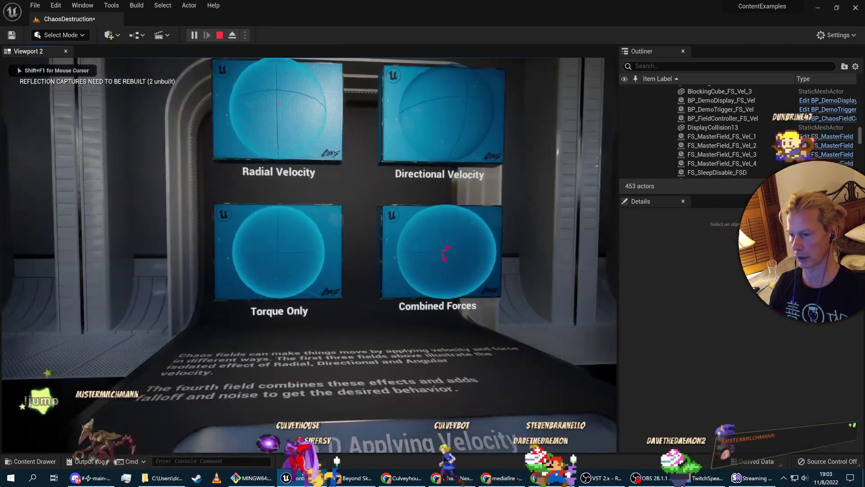
{"action": "key", "text": "d"}
{"action": "key", "text": "s"}
{"action": "key", "text": "w"}
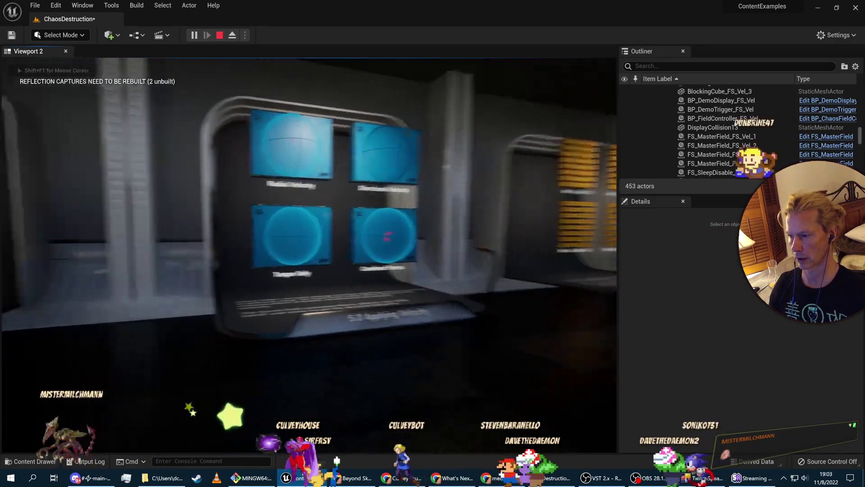
{"action": "key", "text": "w"}
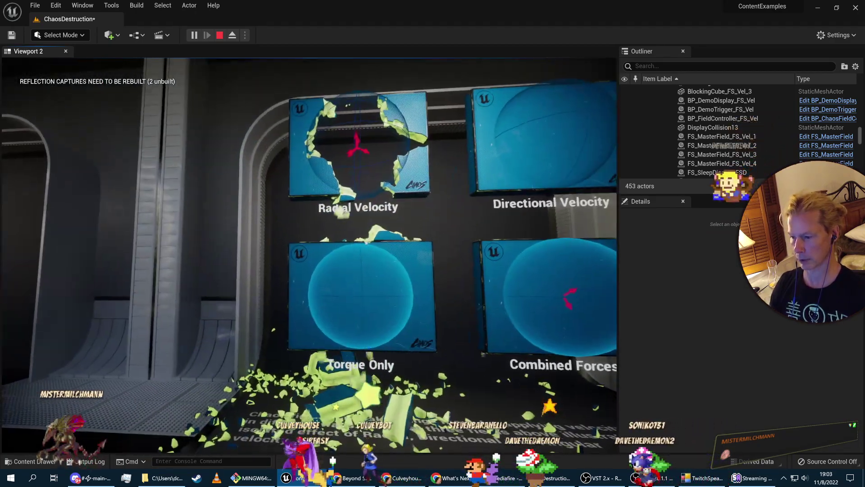
{"action": "key", "text": "w"}
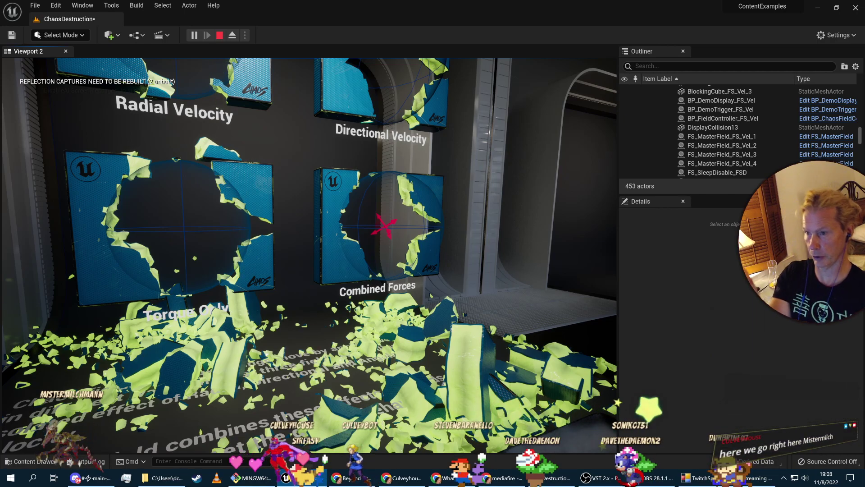
View the four velocity bricks from farther back, stop the play session and dismiss the message log.
{"action": "key", "text": "d"}
{"action": "key", "text": "s"}
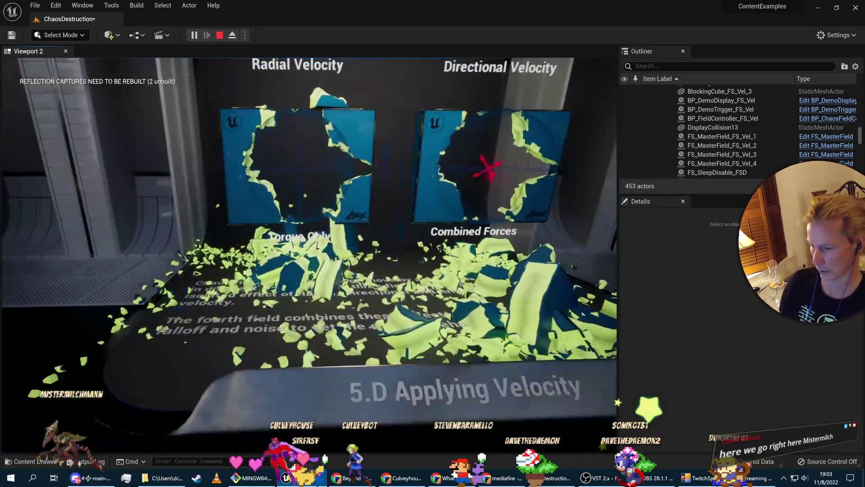
{"action": "key", "text": "a"}
{"action": "key", "text": "s"}
{"action": "key", "text": "d"}
{"action": "key", "text": "w"}
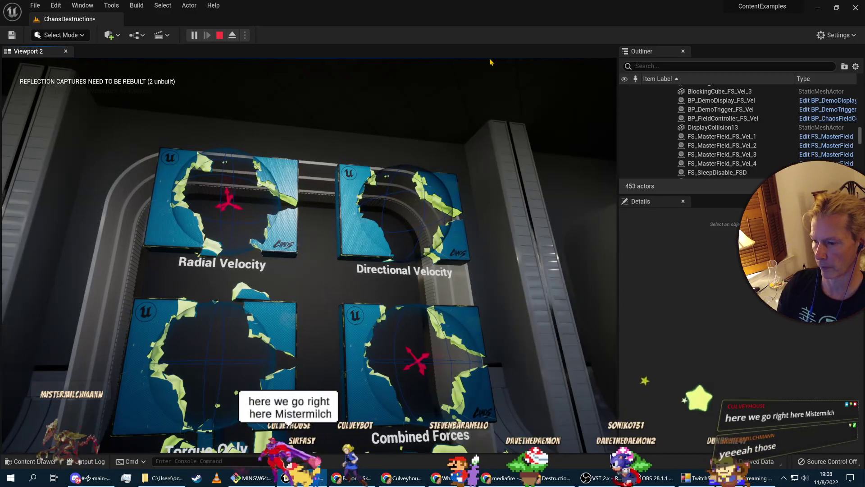
{"action": "key", "text": "Escape"}
{"action": "left_click", "coordinate": [654, 119]}
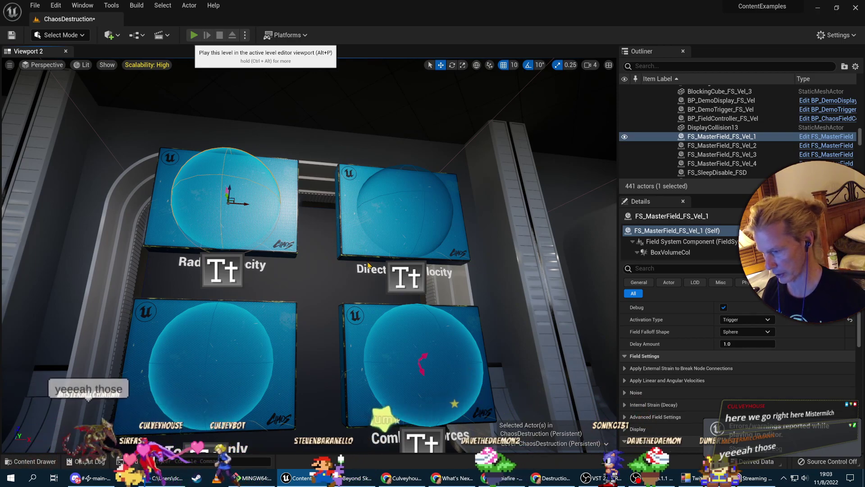
Replay the level to watch the Radial, Directional, Torque Only and Combined Forces fields again, stop playing and dismiss the message log.
{"action": "key", "text": "alt+p"}
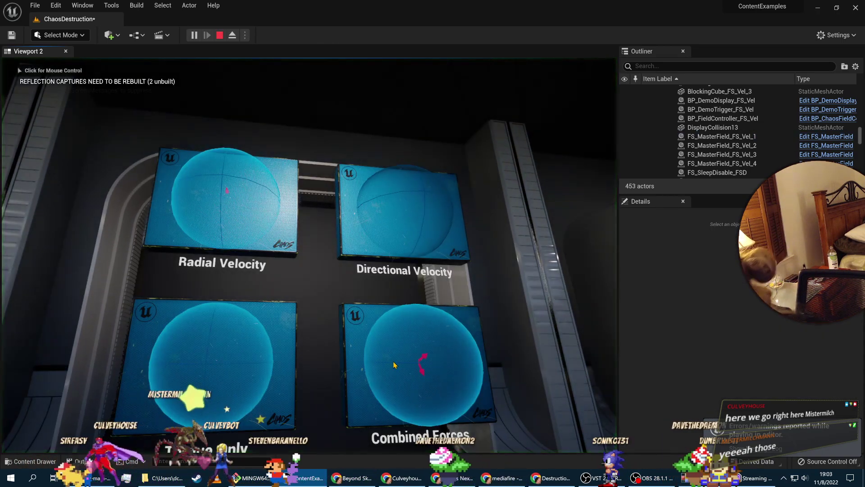
{"action": "key", "text": "s"}
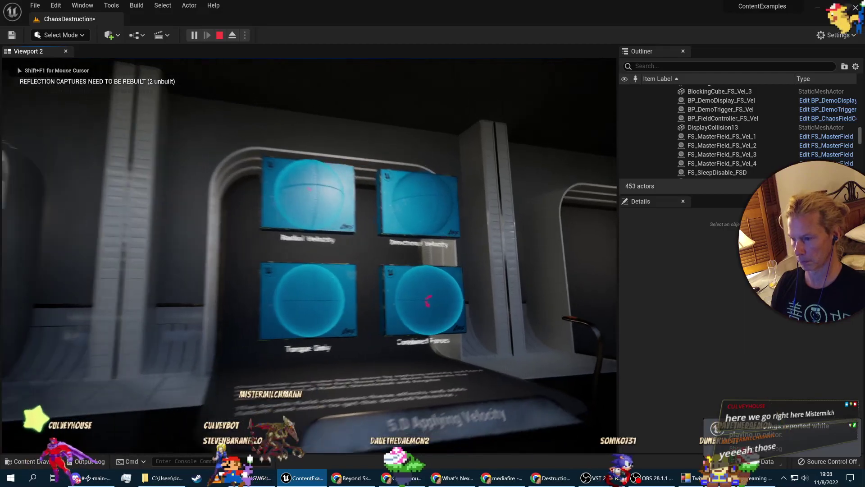
{"action": "key", "text": "w"}
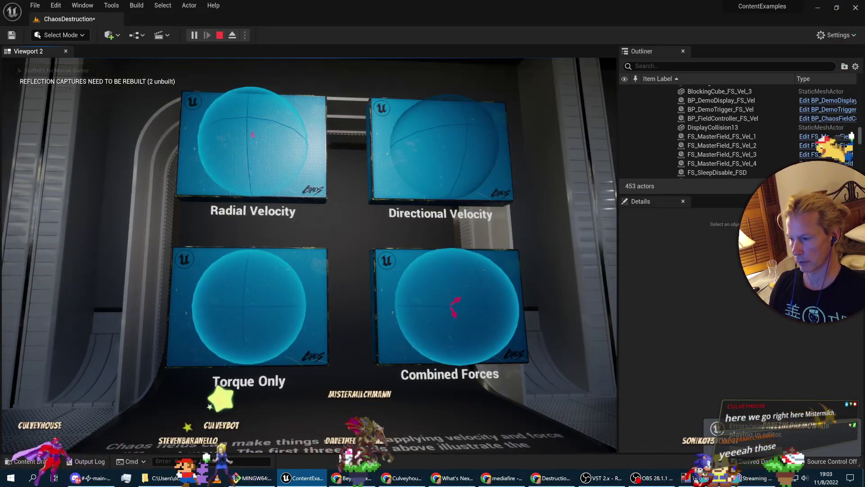
{"action": "key", "text": "s"}
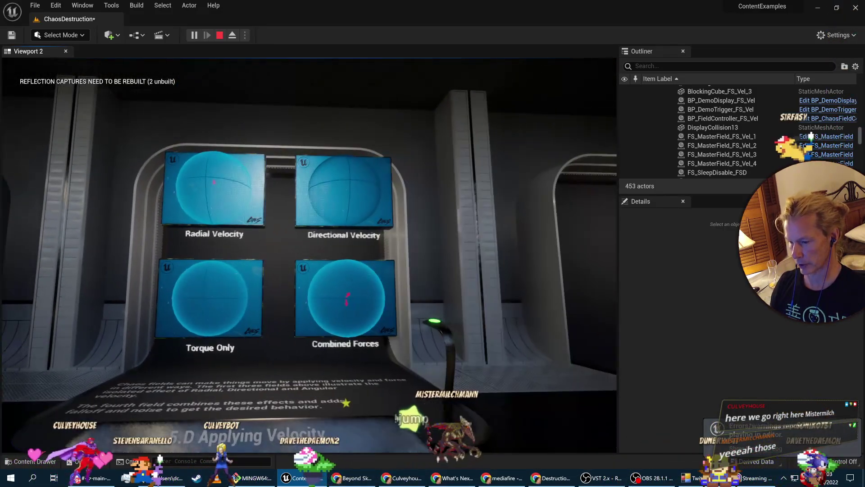
{"action": "key", "text": "w"}
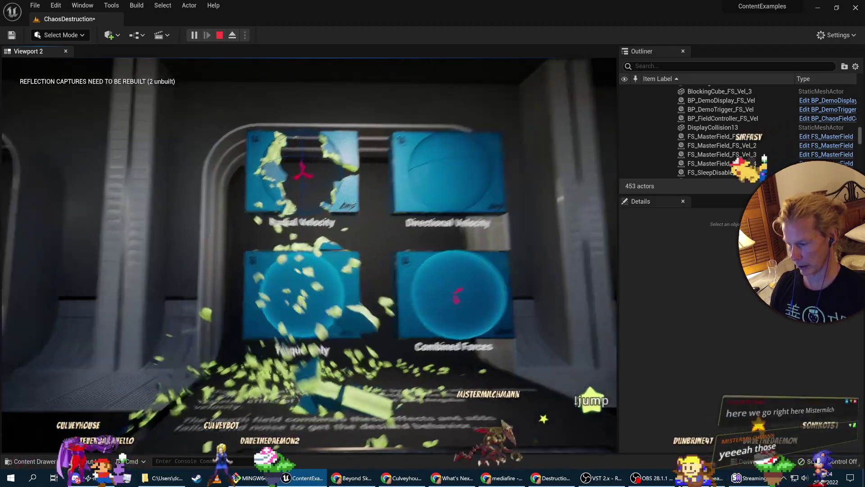
{"action": "key", "text": "w"}
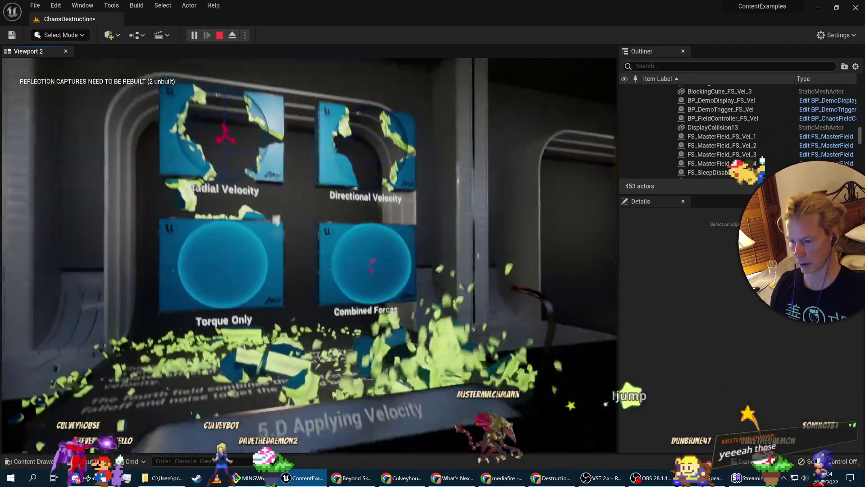
{"action": "key", "text": "w"}
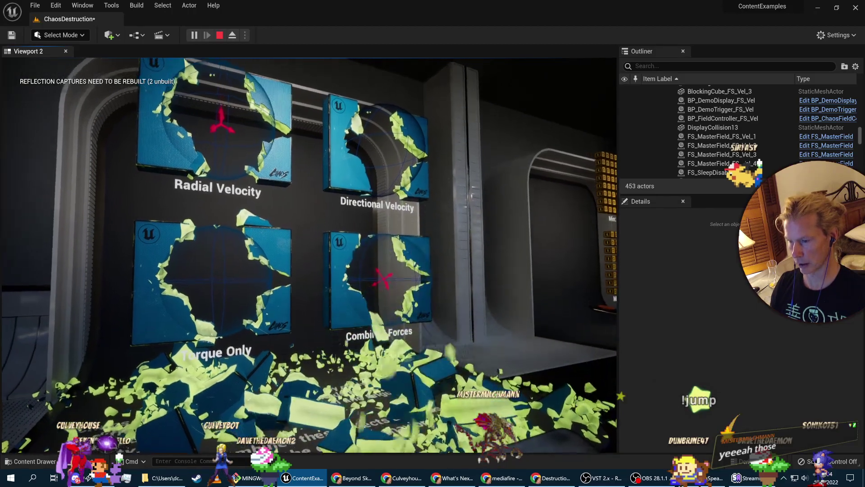
{"action": "key", "text": "s"}
{"action": "key", "text": "s"}
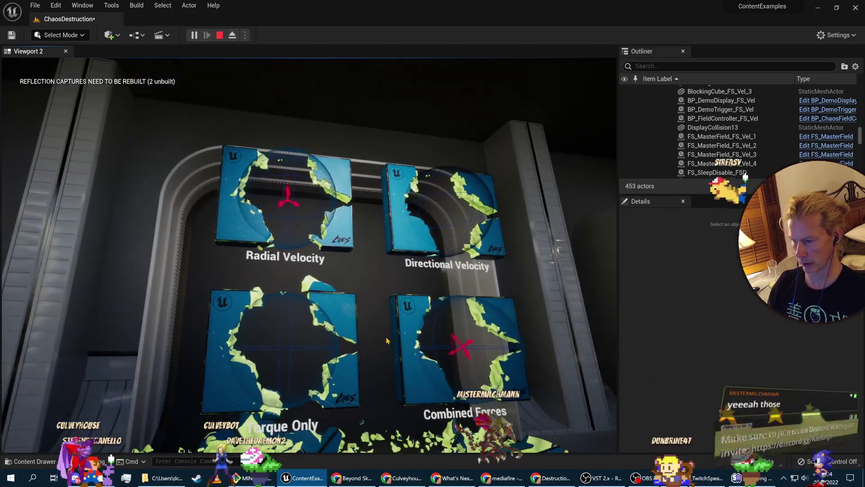
{"action": "key", "text": "Escape"}
{"action": "left_click", "coordinate": [656, 118]}
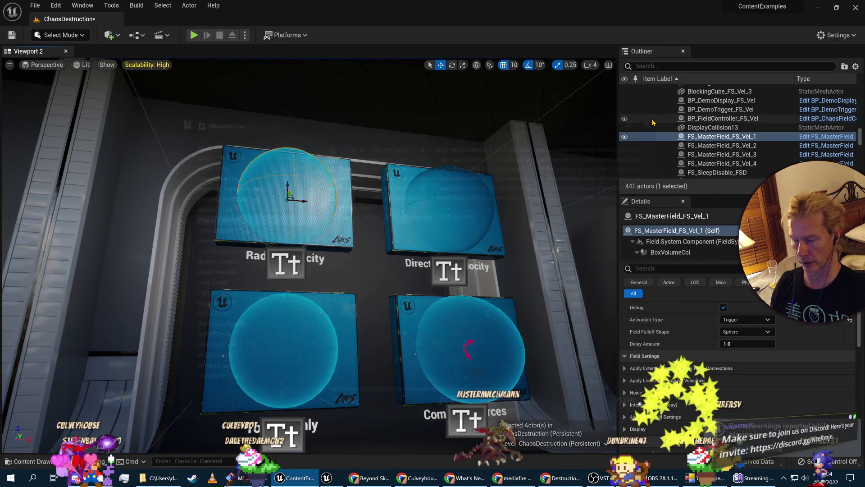
Move the FS_MasterField_FS_Vel_1 sphere sideways, clear of the Radial Velocity brick.
{"action": "left_click_drag", "start_coordinate": [301, 202], "coordinate": [129, 198]}
{"action": "right_click_drag", "start_coordinate": [324, 216], "coordinate": [219, 253]}
{"action": "key", "text": "w"}
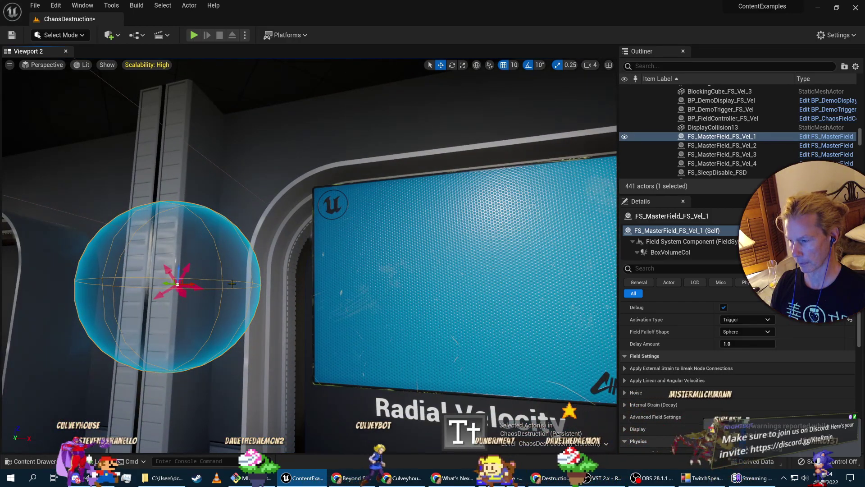
{"action": "right_click_drag", "start_coordinate": [465, 346], "coordinate": [383, 334]}
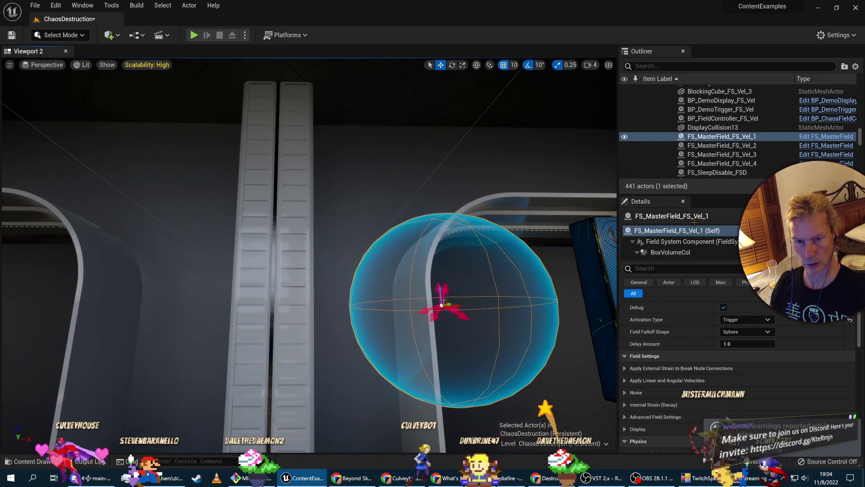
Open and close the FS_MasterField blueprint, and inspect the placed actor's Field System Component and BoxVolumeCol settings.
{"action": "left_click", "coordinate": [822, 137]}
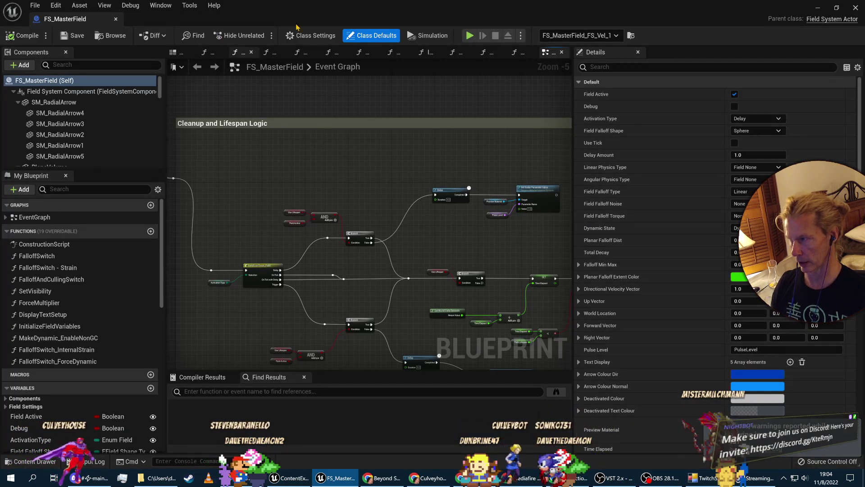
{"action": "left_click", "coordinate": [116, 20]}
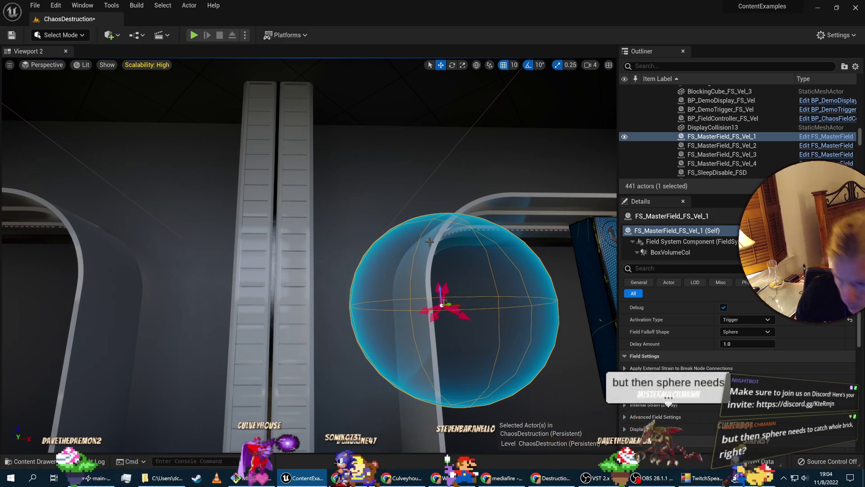
{"action": "scroll", "coordinate": [756, 388], "scroll_direction": "up", "scroll_amount": 3}
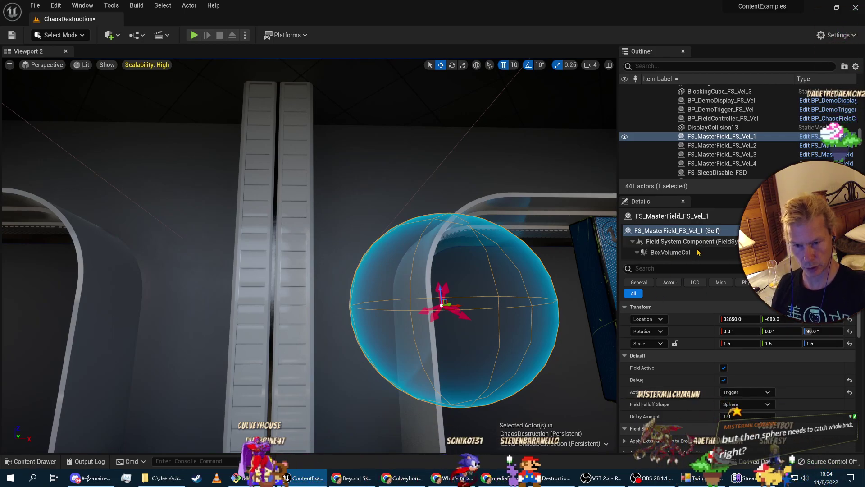
{"action": "left_click", "coordinate": [675, 242]}
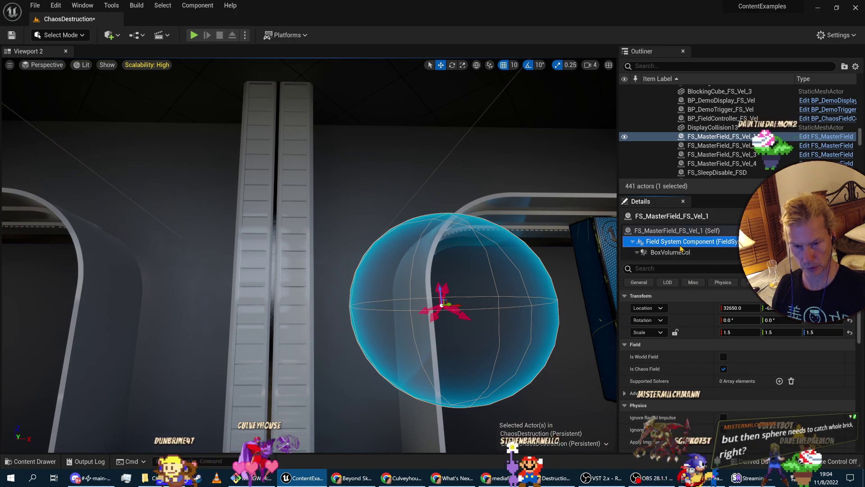
{"action": "left_click", "coordinate": [674, 252]}
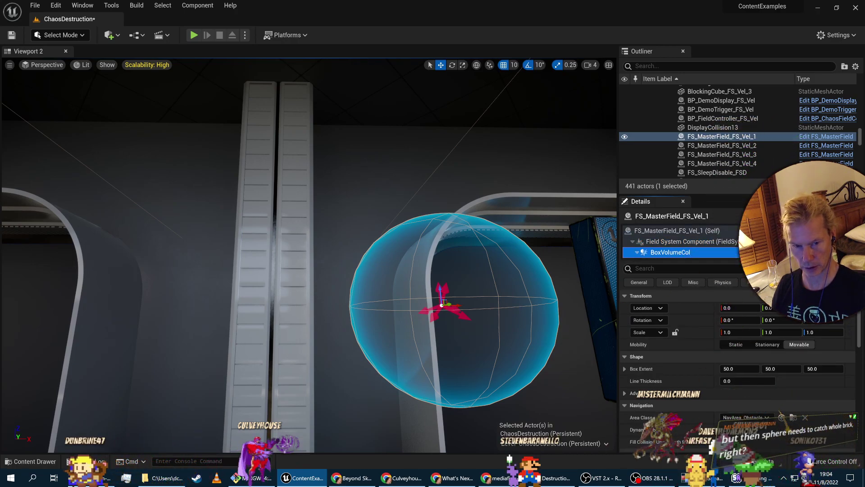
Reopen the FS_MasterField blueprint, show its 3D preview, and select and frame the Field System Component.
{"action": "left_click", "coordinate": [828, 252]}
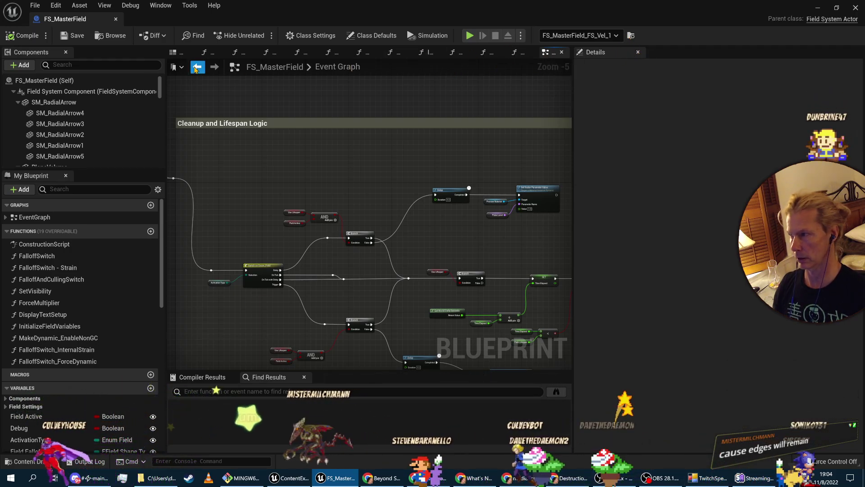
{"action": "left_click", "coordinate": [178, 53]}
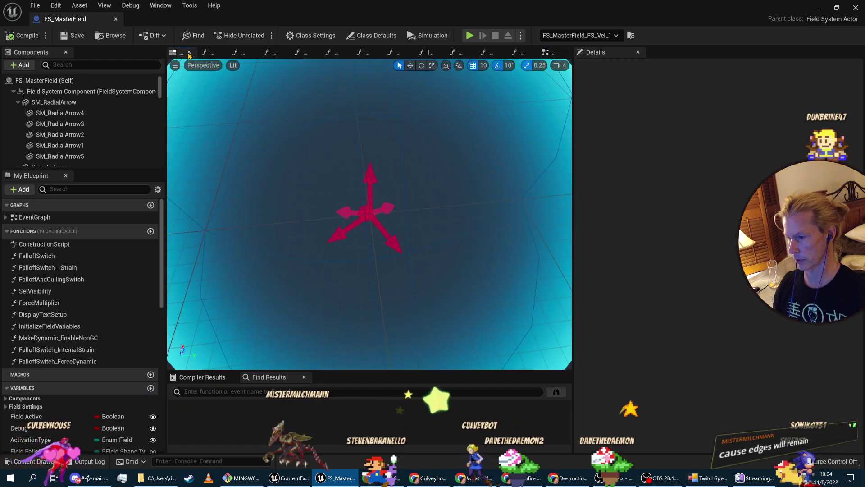
{"action": "scroll", "coordinate": [288, 171], "scroll_direction": "down", "scroll_amount": 2}
{"action": "scroll", "coordinate": [289, 171], "scroll_direction": "up", "scroll_amount": 1}
{"action": "right_click_drag", "start_coordinate": [288, 171], "coordinate": [288, 148]}
{"action": "left_click", "coordinate": [68, 113]}
{"action": "left_click", "coordinate": [74, 94]}
{"action": "right_click_drag", "start_coordinate": [279, 181], "coordinate": [245, 173]}
{"action": "key", "text": "w"}
{"action": "key", "text": "f"}
Inspect the SM_RadialArrow4, SM_RadialArrow3 and SphereVolume components of FS_MasterField in turn.
{"action": "left_click", "coordinate": [62, 112]}
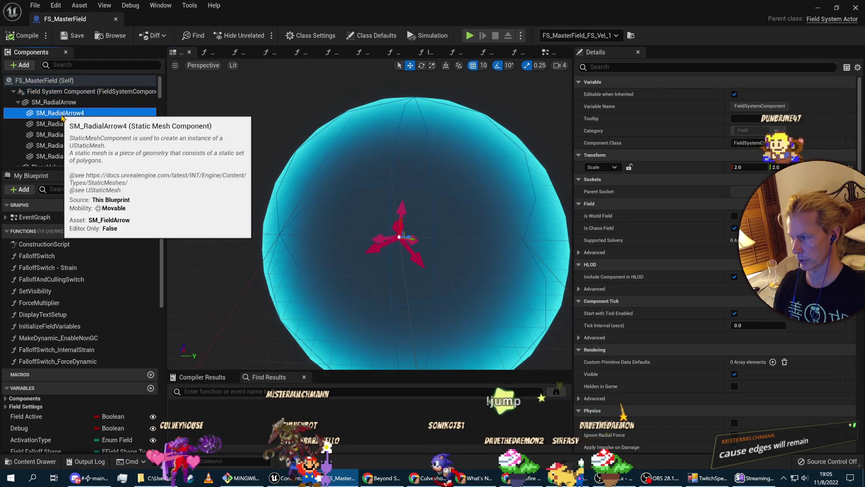
{"action": "left_click", "coordinate": [62, 124]}
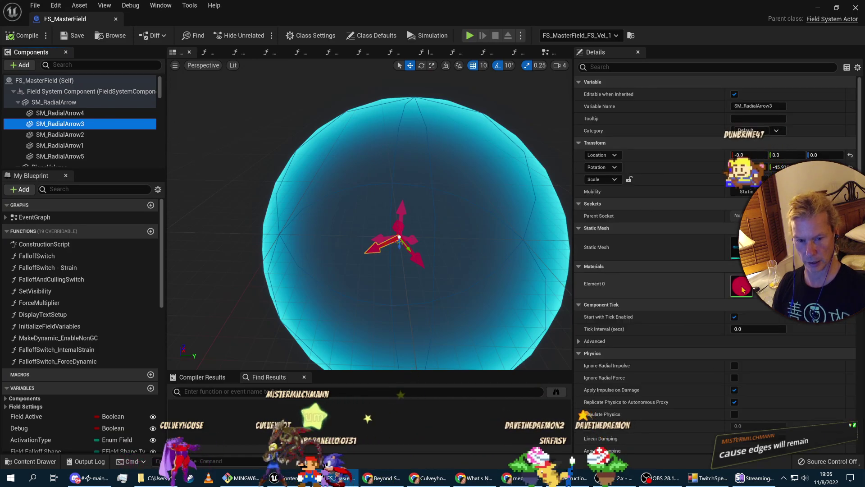
{"action": "left_click", "coordinate": [378, 255]}
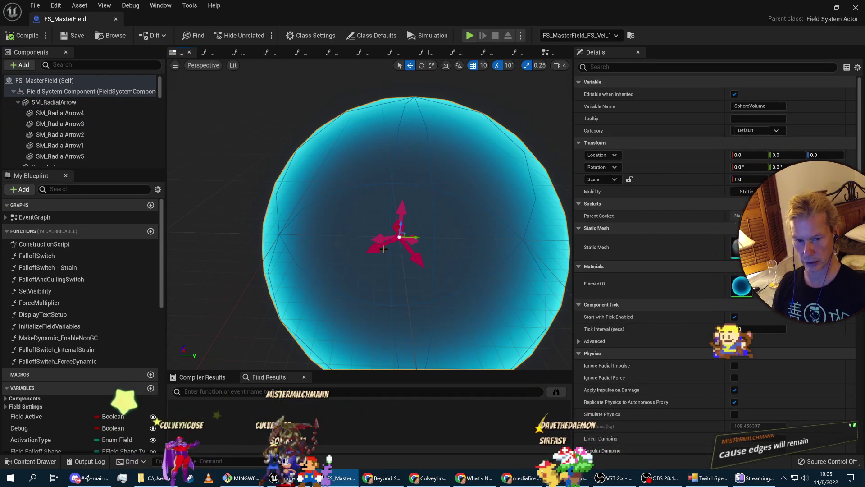
Inspect the SM_RadialArrow1 and SphereVolumeCol components of the FS_MasterField blueprint, viewing the collision sphere from farther back.
{"action": "left_click", "coordinate": [60, 145]}
{"action": "scroll", "coordinate": [81, 160], "scroll_direction": "down", "scroll_amount": 5}
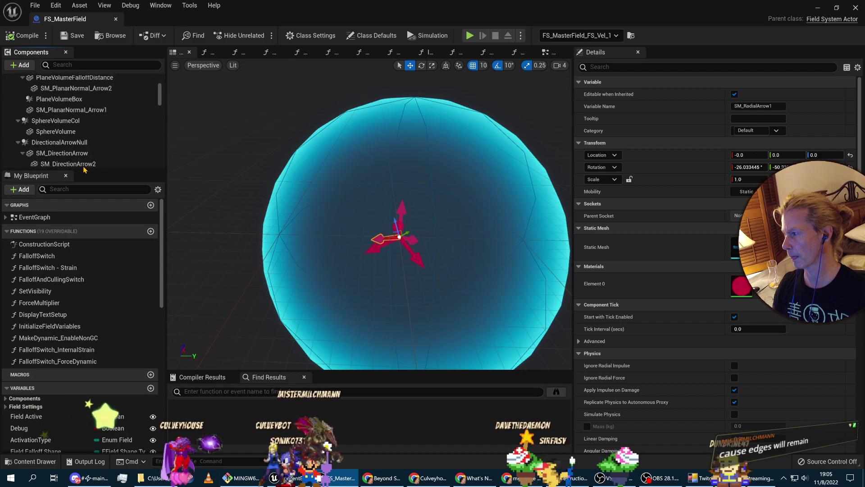
{"action": "left_click", "coordinate": [67, 121]}
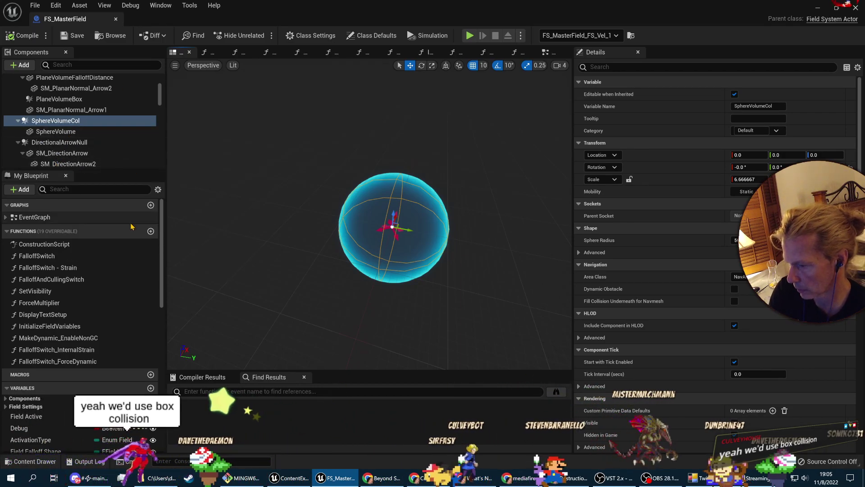
{"action": "scroll", "coordinate": [86, 146], "scroll_direction": "down", "scroll_amount": 1}
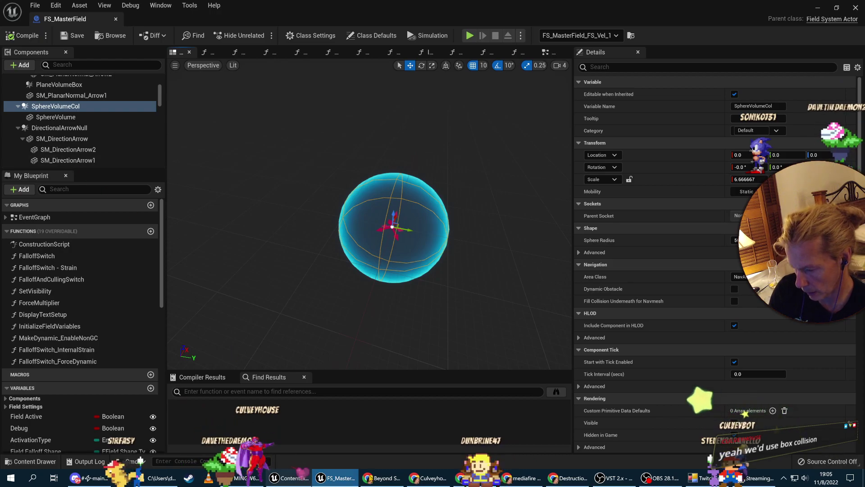
Switch to Chrome to reread the Brick Breakers course notes on the Physics Field System, then return to the FS_MasterField blueprint in Unreal Editor.
{"action": "left_click", "coordinate": [478, 477]}
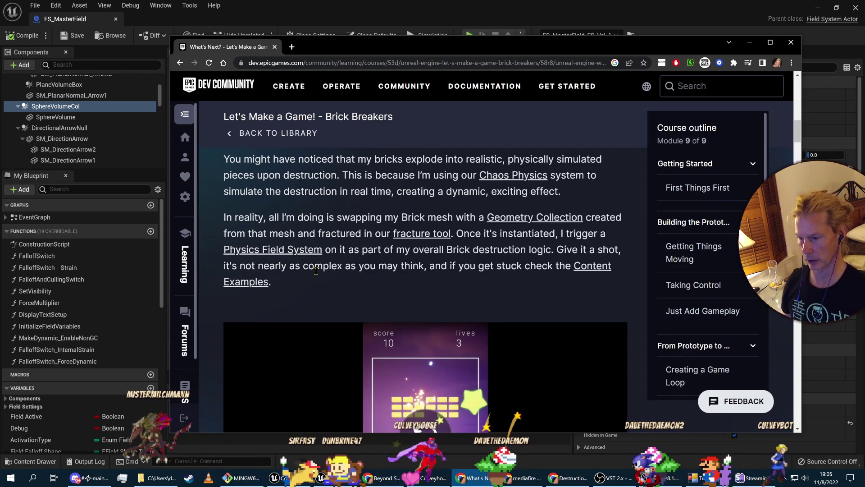
{"action": "right_click", "coordinate": [310, 251]}
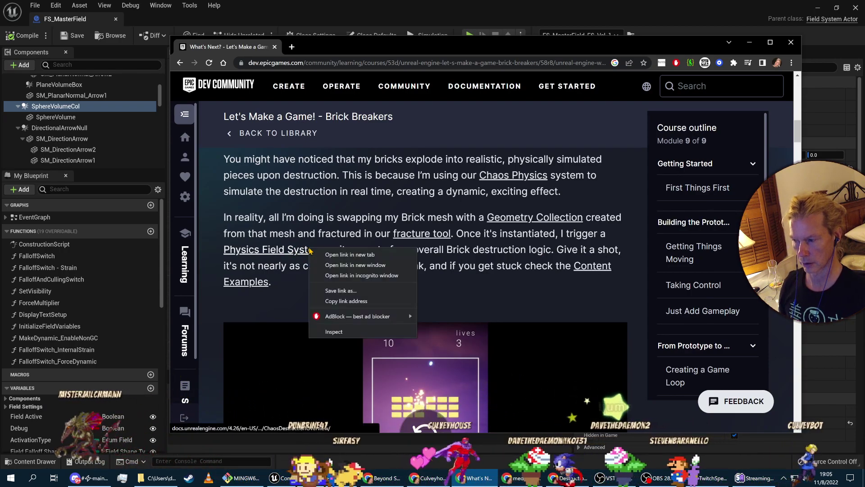
{"action": "left_click", "coordinate": [413, 254]}
{"action": "key", "text": "alt+Tab"}
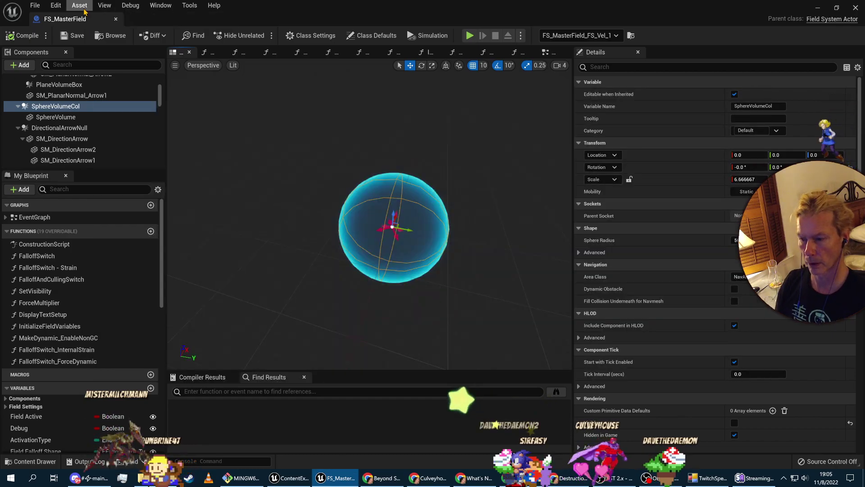
{"action": "key", "text": "alt+Tab"}
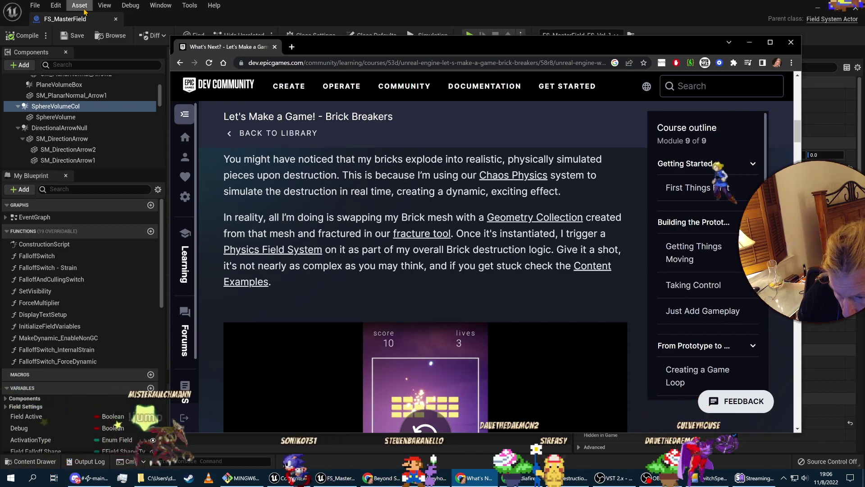
{"action": "key", "text": "alt+Tab"}
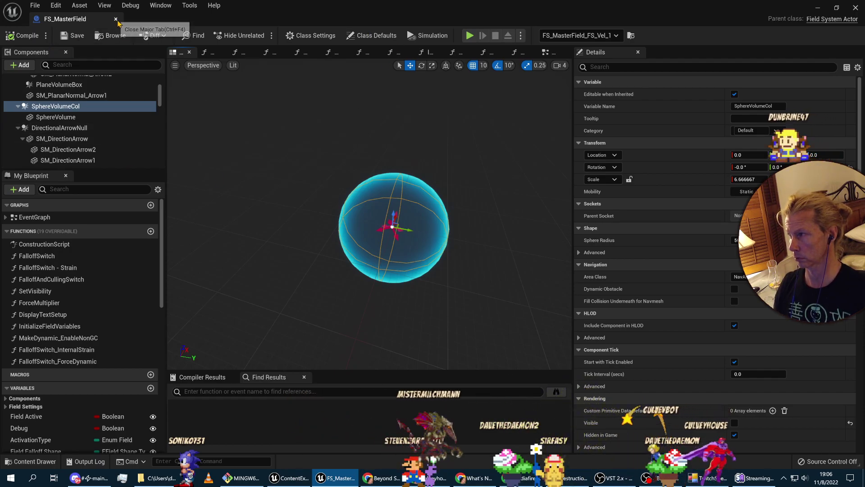
Close the FS_MasterField blueprint and locate the source asset of the FS_MasterField_FS_Vel_1 actor in the engine's FieldNodes folder.
{"action": "left_click", "coordinate": [115, 19]}
{"action": "right_click", "coordinate": [716, 137]}
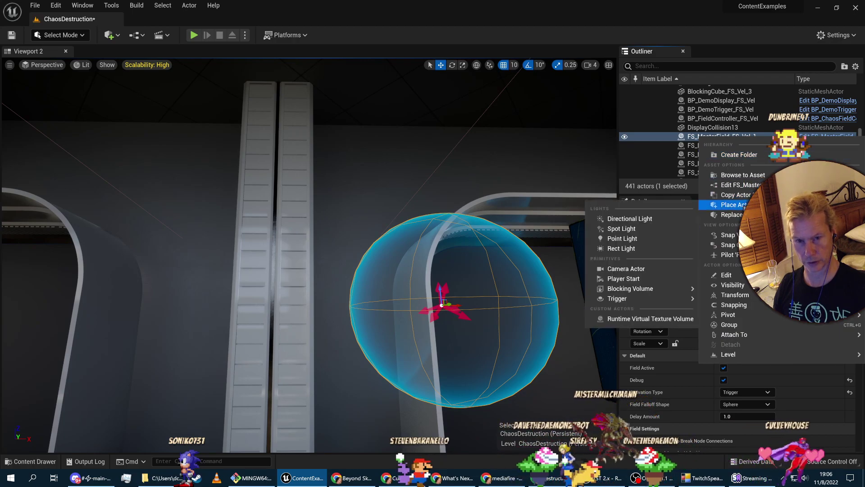
{"action": "mouse_move", "coordinate": [731, 283]}
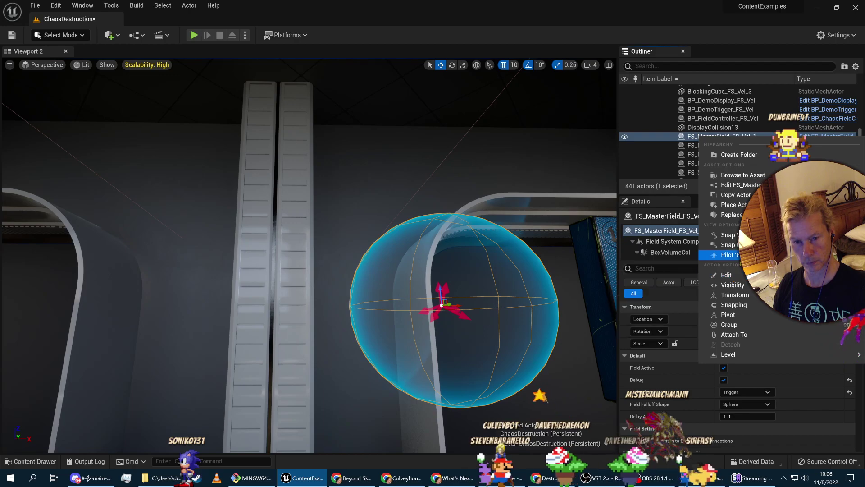
{"action": "mouse_move", "coordinate": [732, 204]}
{"action": "left_click", "coordinate": [690, 137]}
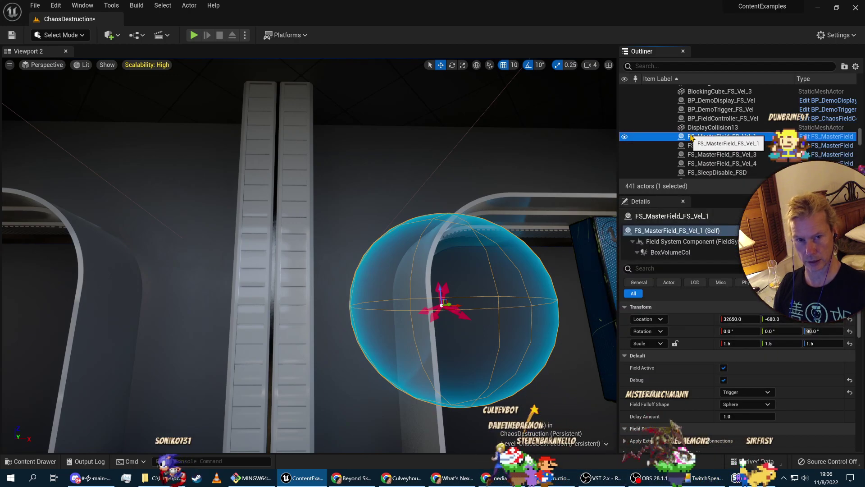
{"action": "right_click", "coordinate": [755, 140]}
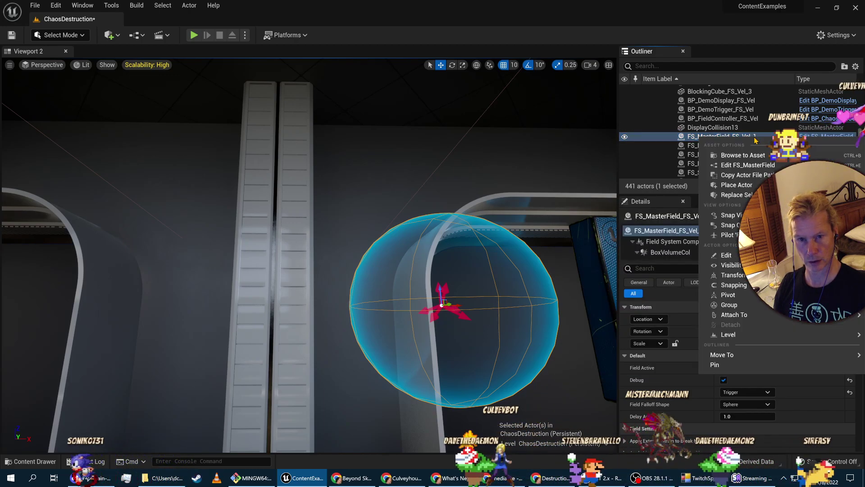
{"action": "left_click", "coordinate": [742, 155]}
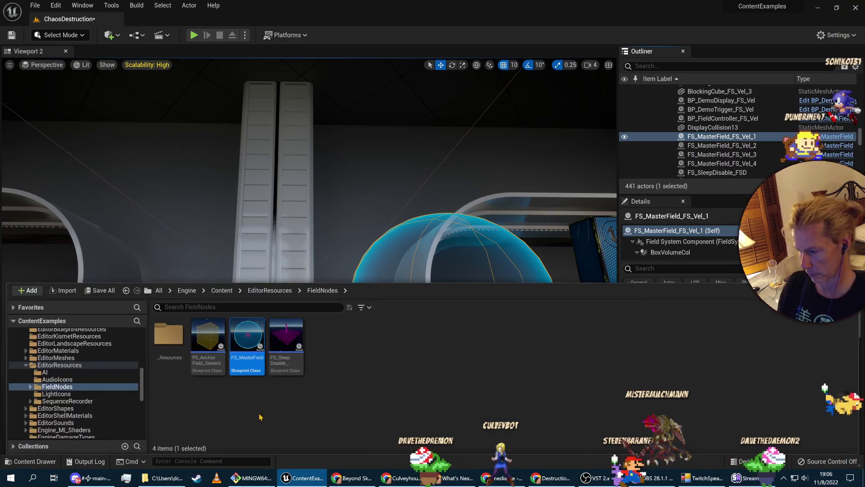
Open the FS_MasterField asset, review the Cleanup and Lifespan Logic in its Event Graph, and close the blueprint.
{"action": "double_click", "coordinate": [239, 337]}
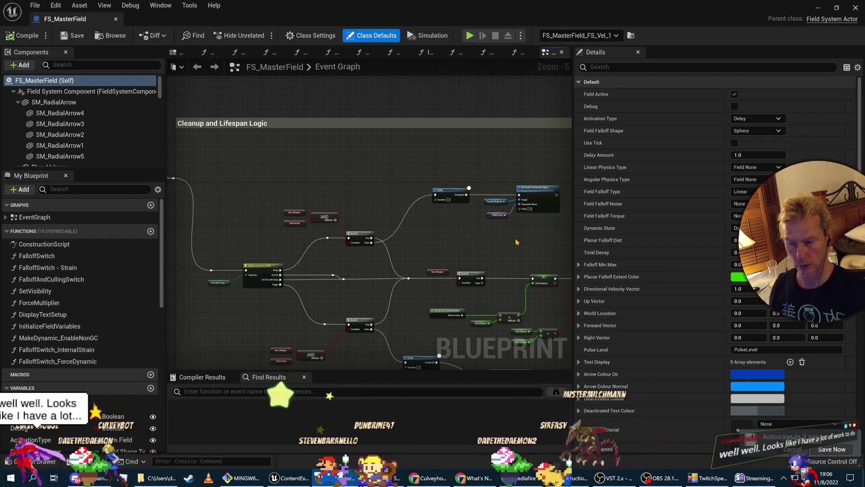
{"action": "left_click", "coordinate": [115, 19]}
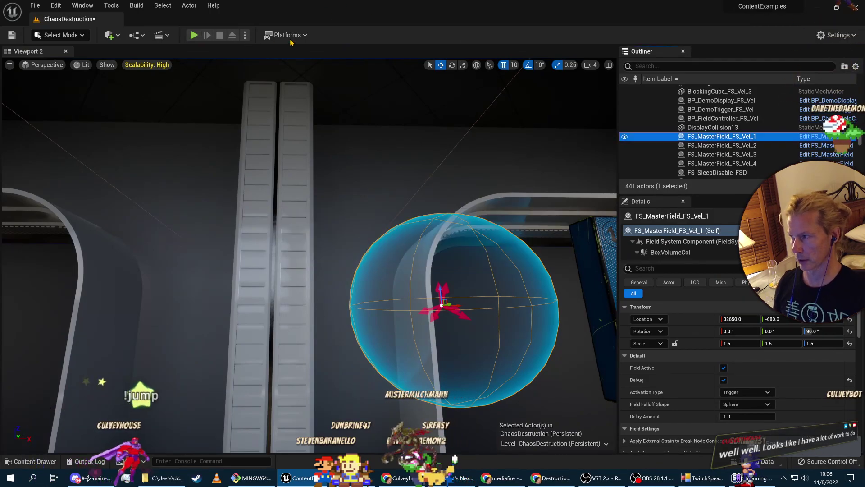
Bring up the Save Content prompt for the modified ChaosDestruction level.
{"action": "key", "text": "ctrl+shift+s"}
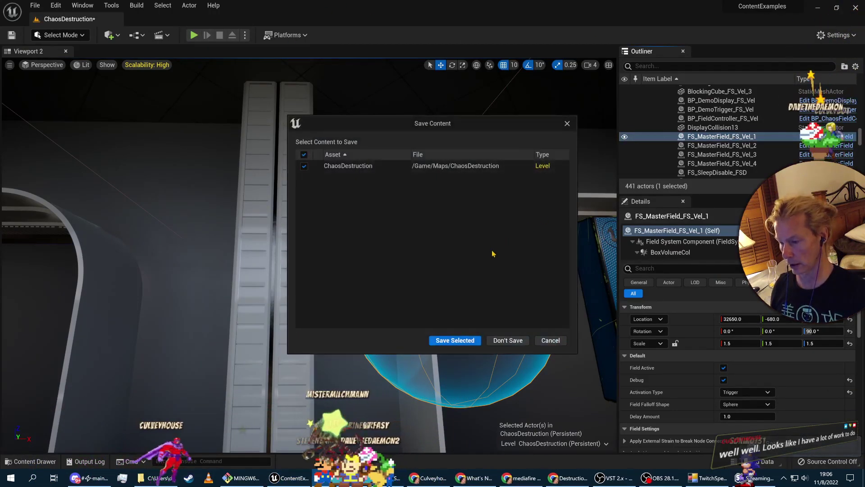